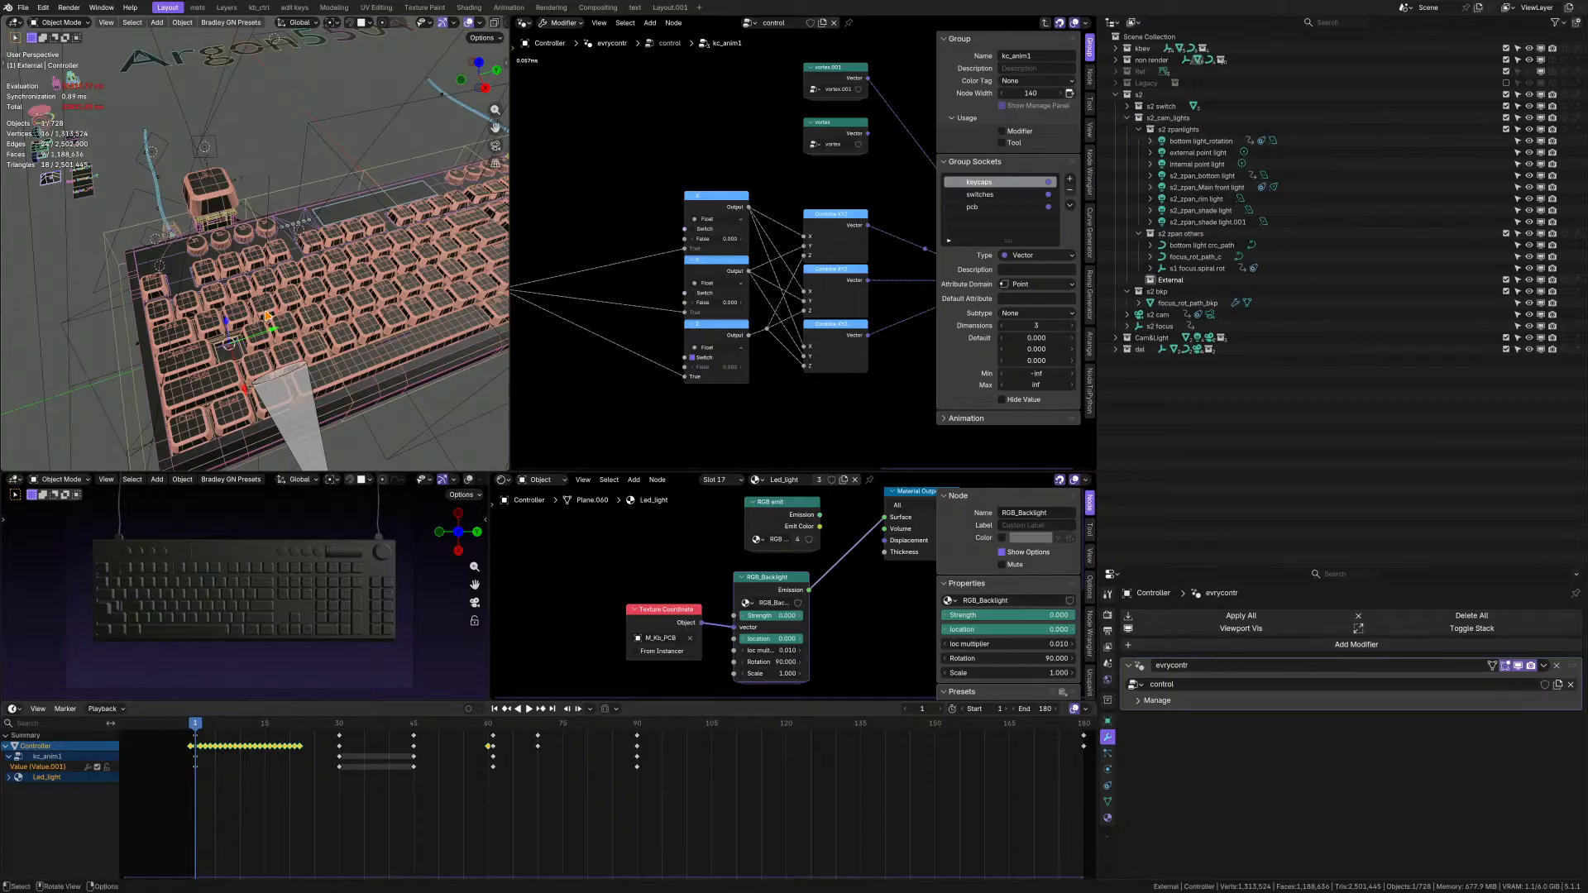
- Examine the keyboard scene around the raised keycap and the switch and value nodes inside the kc_anim1 group
middle_click_drag(268, 316, 147, 252)
scroll(147, 240, "up", 4)
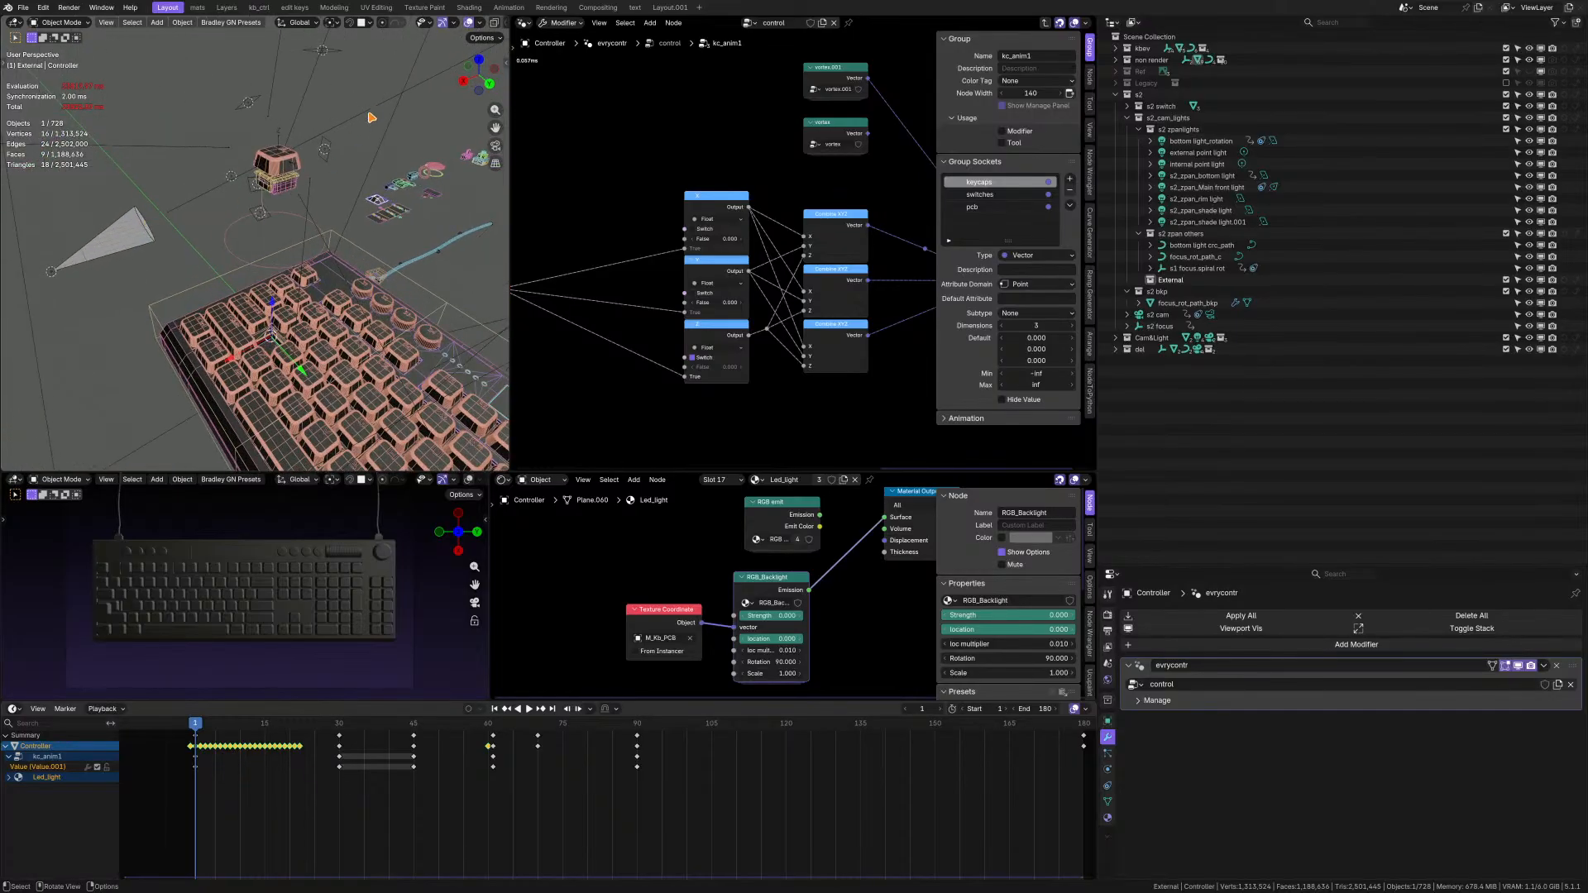
scroll(258, 169, "up", 3)
scroll(258, 180, "up", 5)
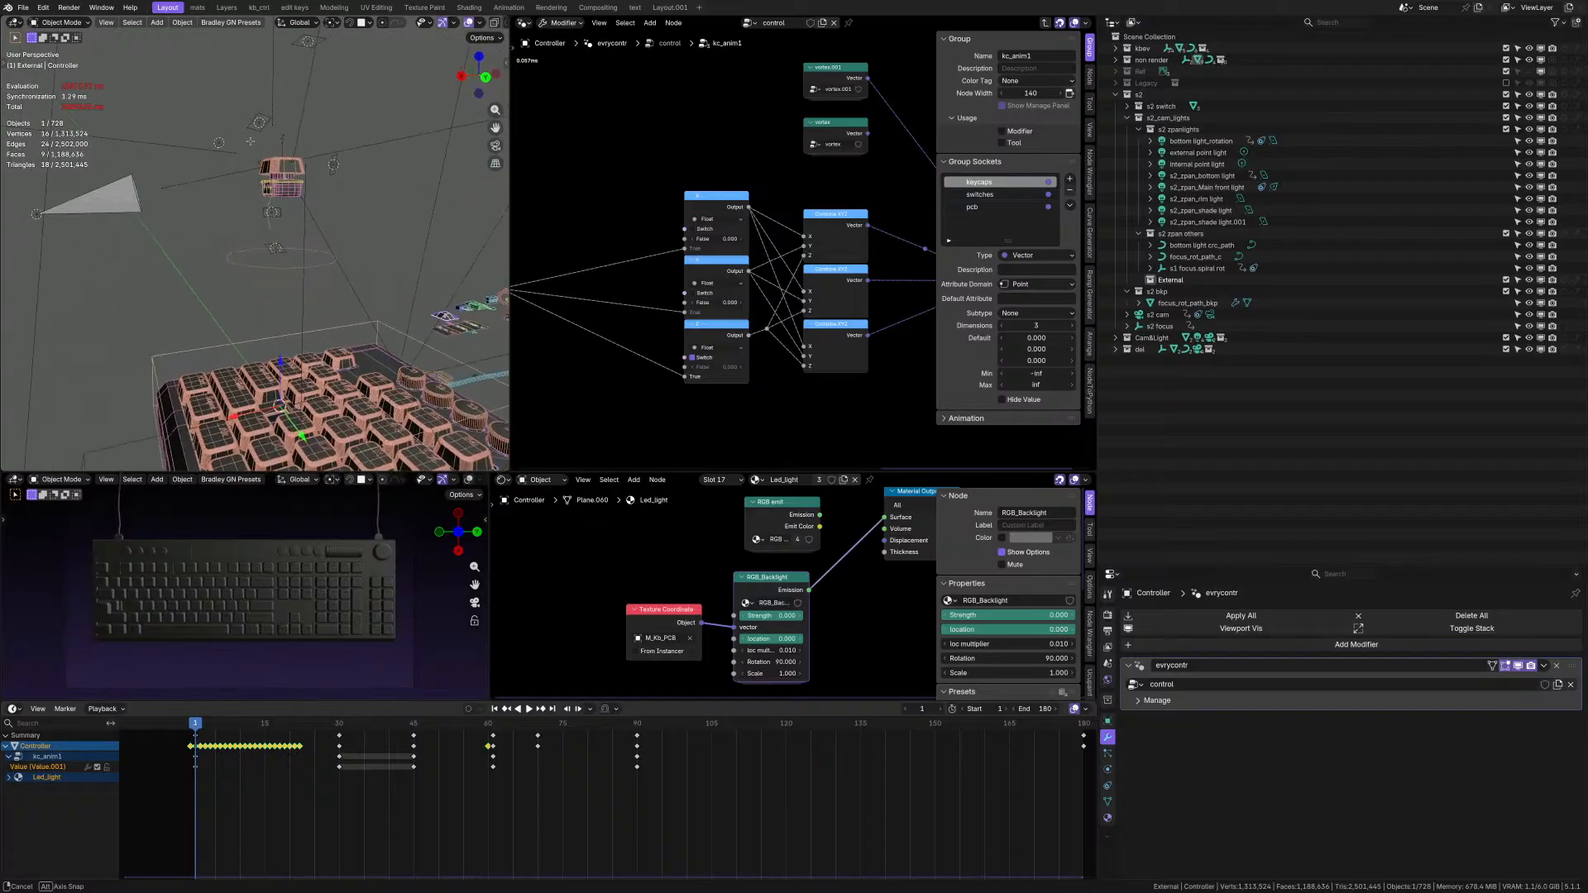
middle_click_drag(275, 233, 349, 211)
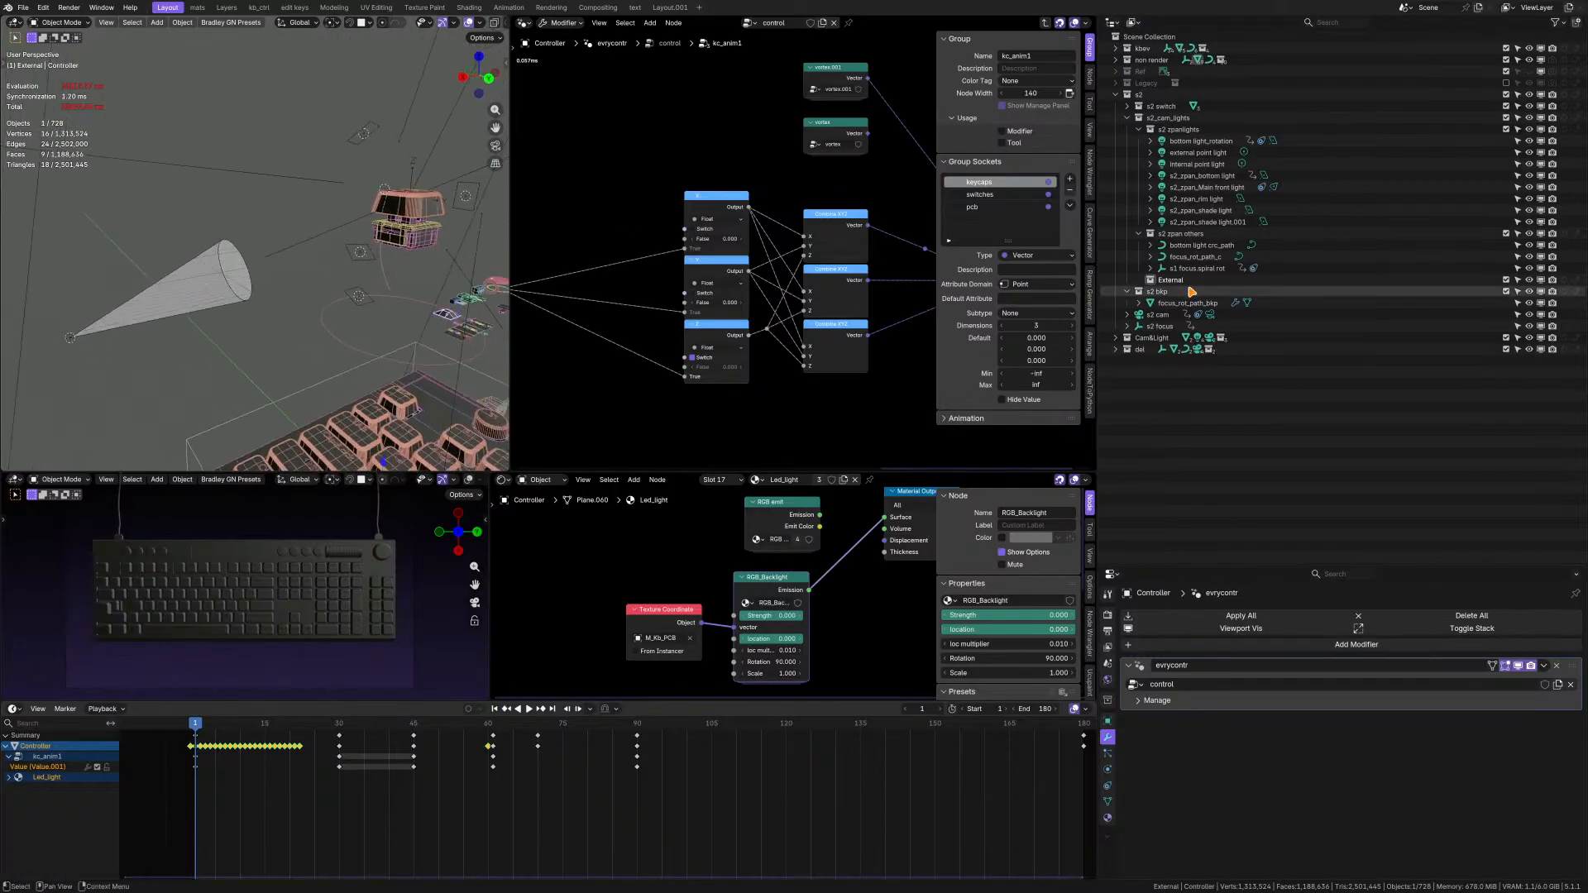
left_click(1201, 117)
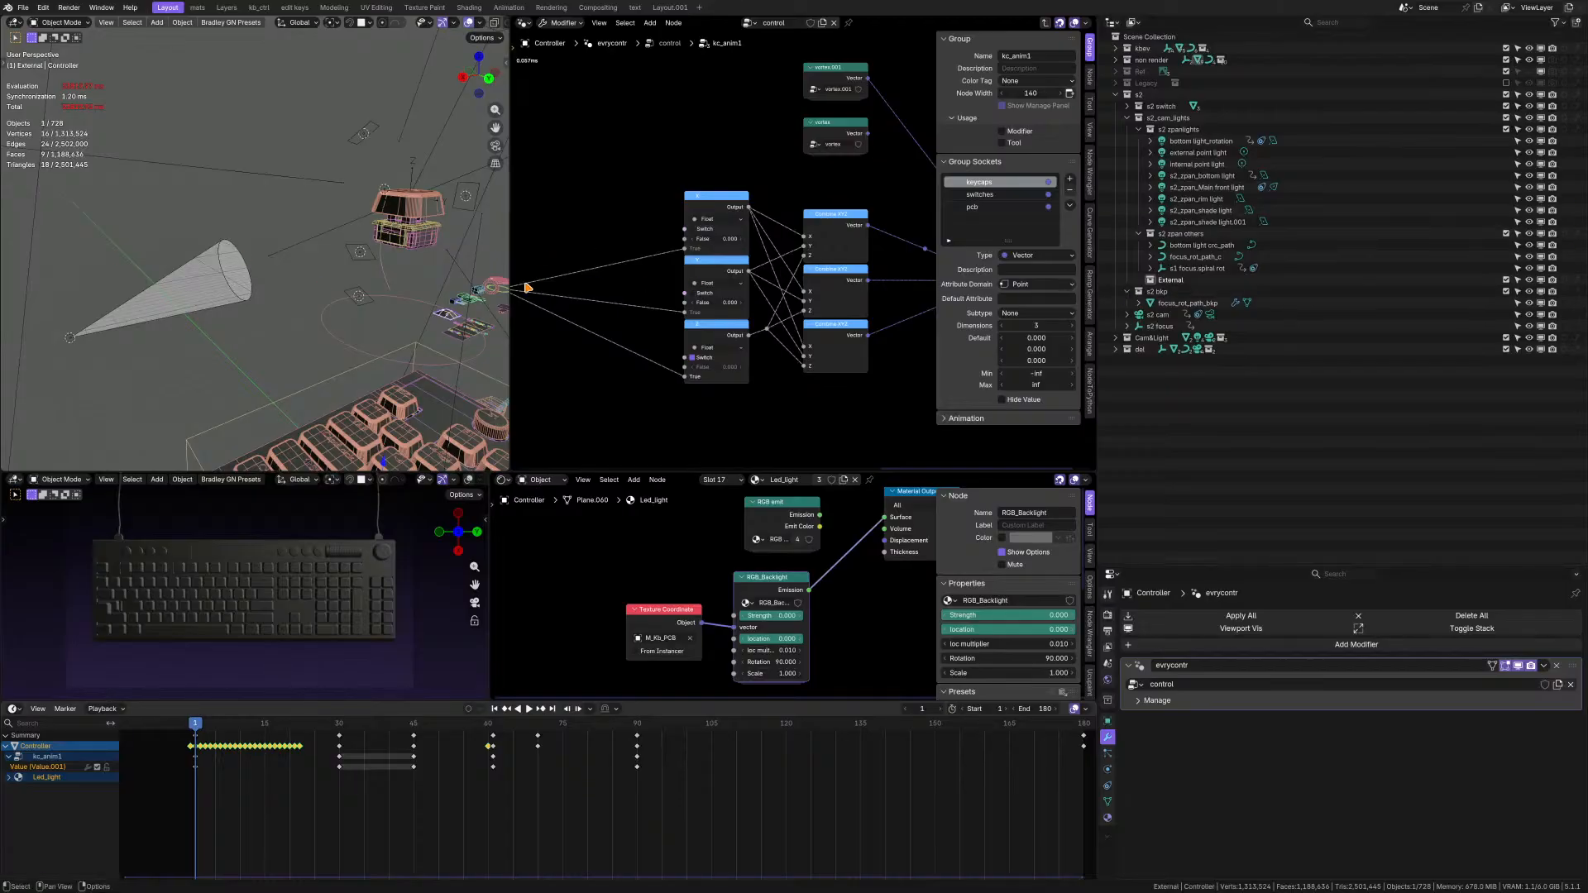
scroll(881, 261, "down", 3)
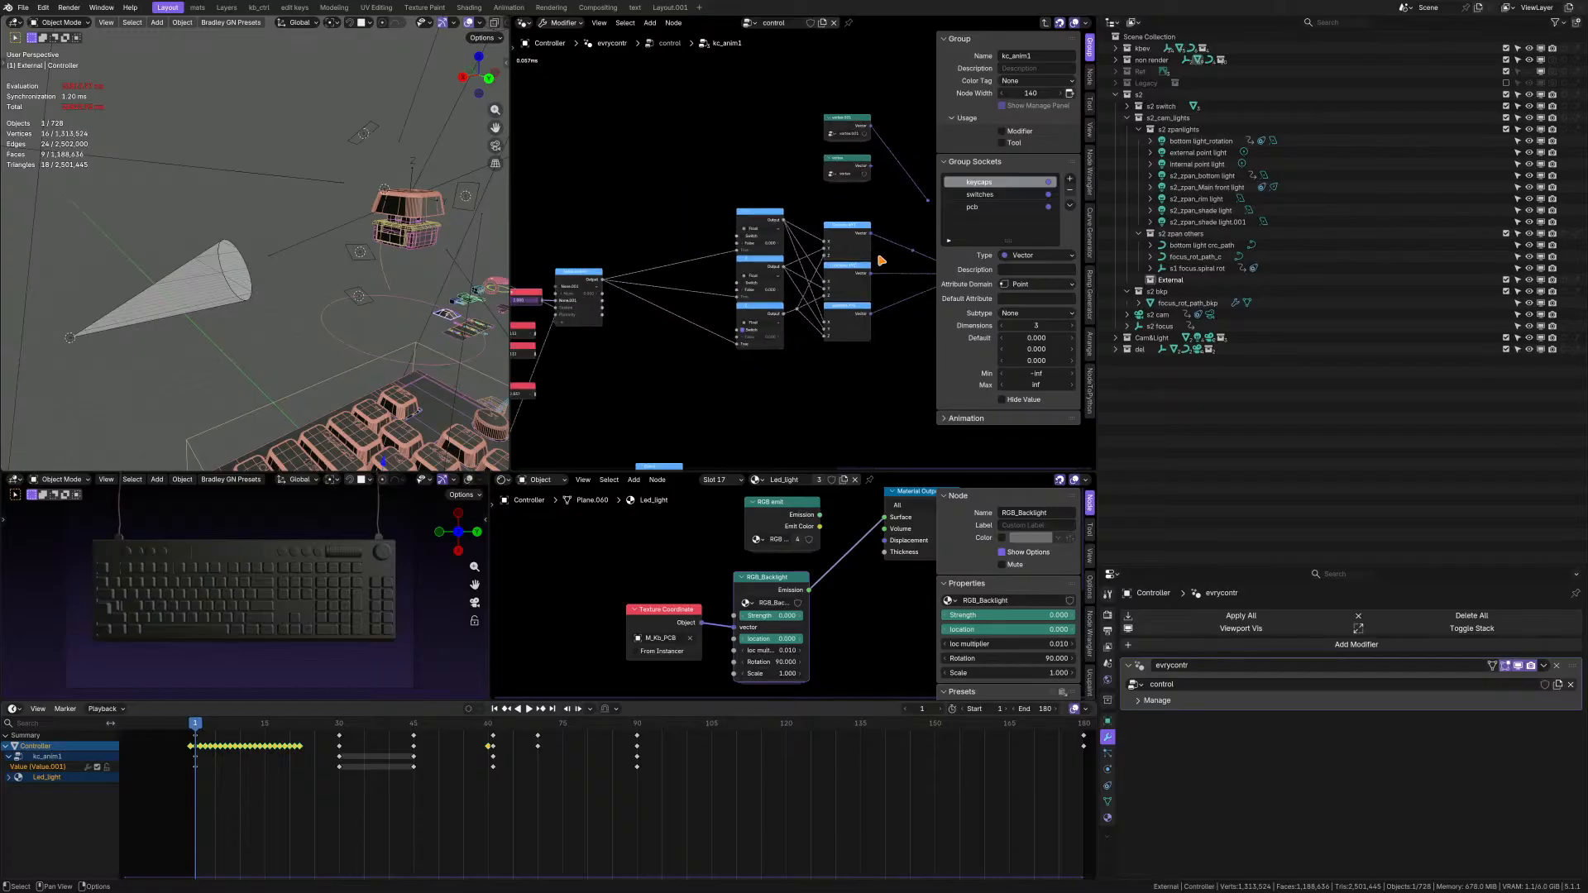
scroll(882, 261, "down", 4)
scroll(605, 332, "up", 8)
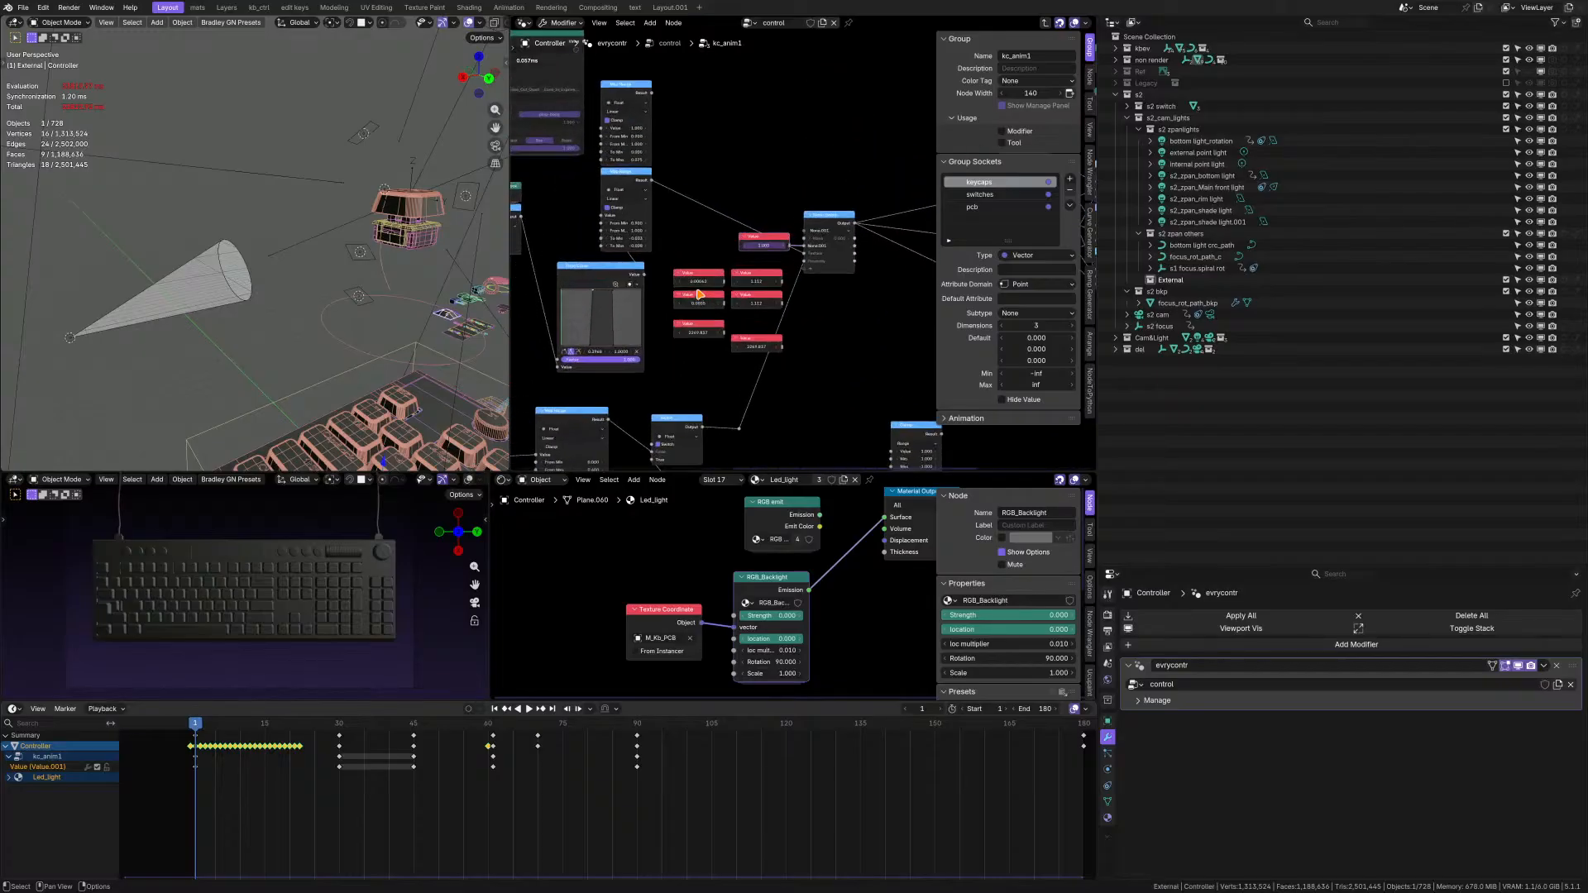
scroll(775, 278, "up", 3)
middle_click_drag(775, 278, 510, 310)
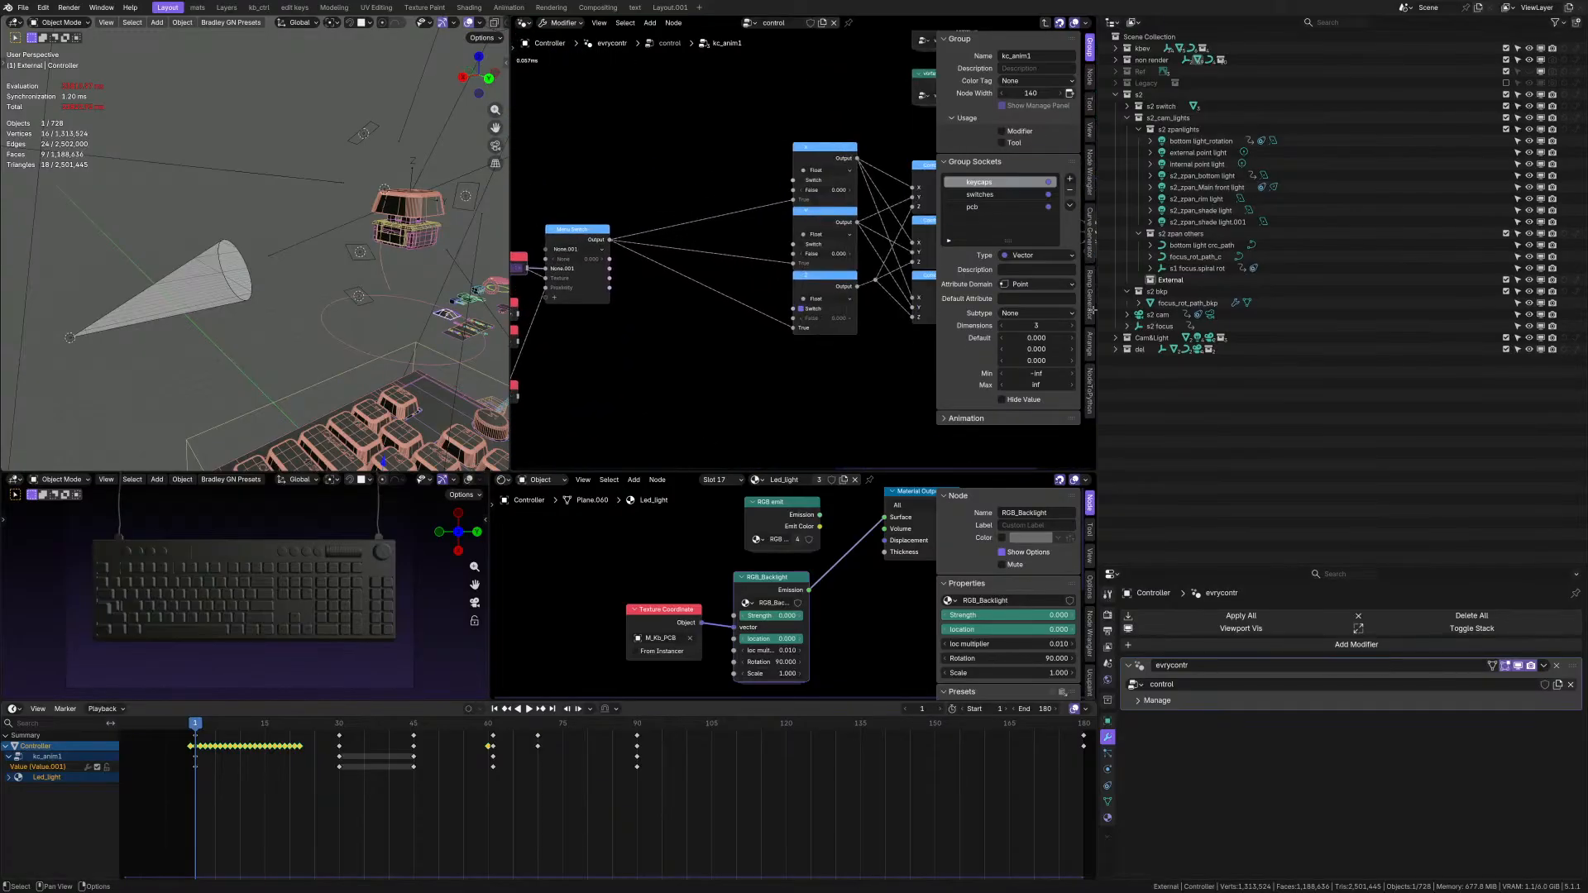
middle_click_drag(1093, 311, 542, 302)
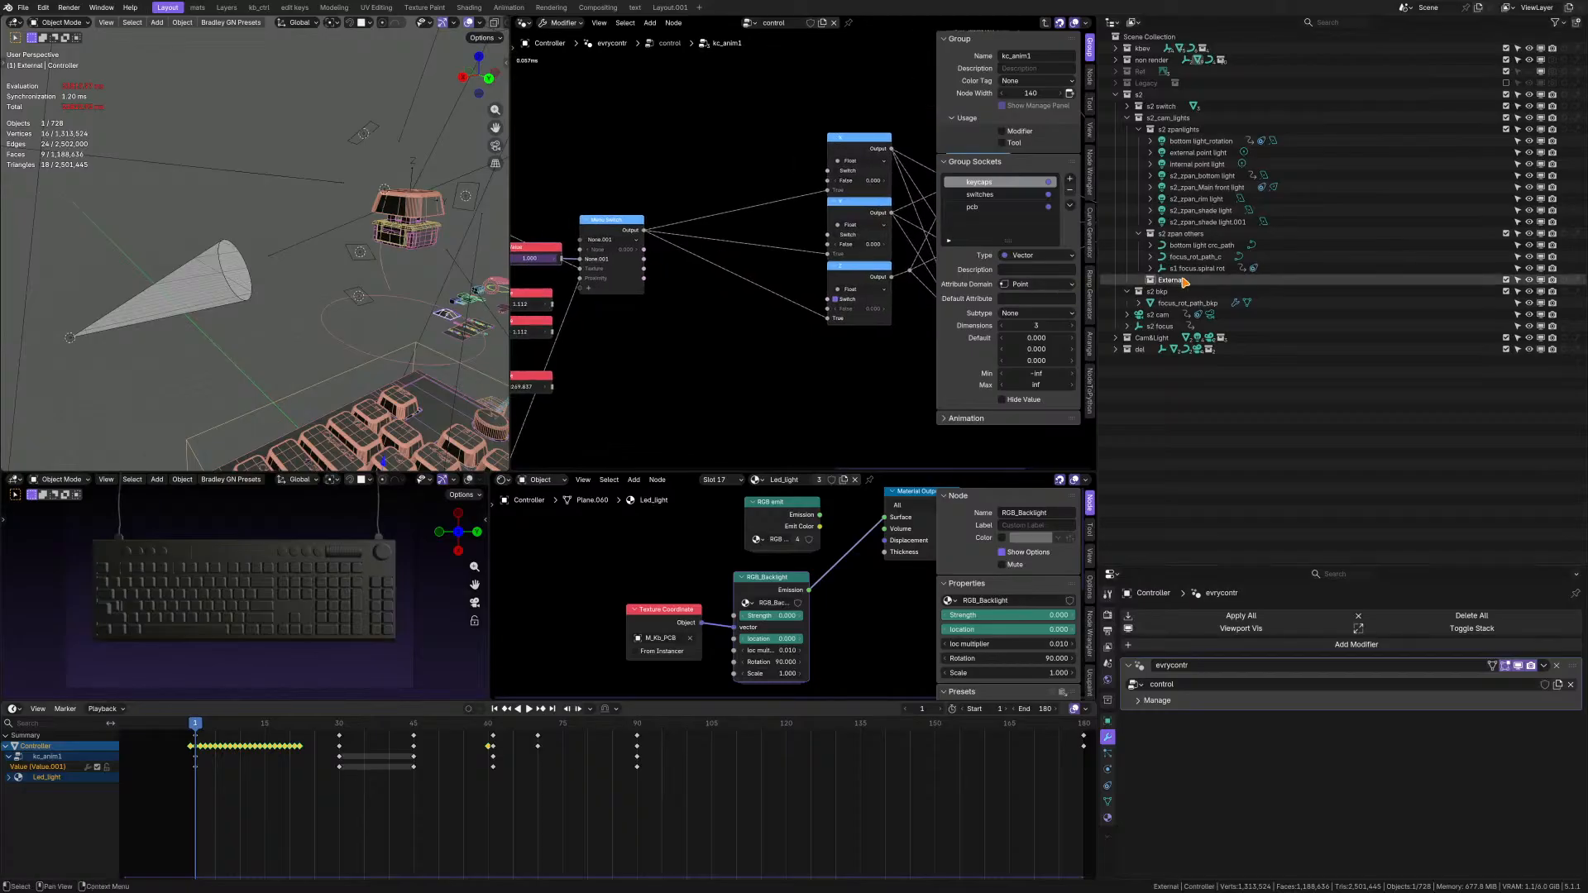
- Review the s2 focus and s2 cam objects and the External subcollection, with s2 zpanlights collapsed
left_click(1161, 326)
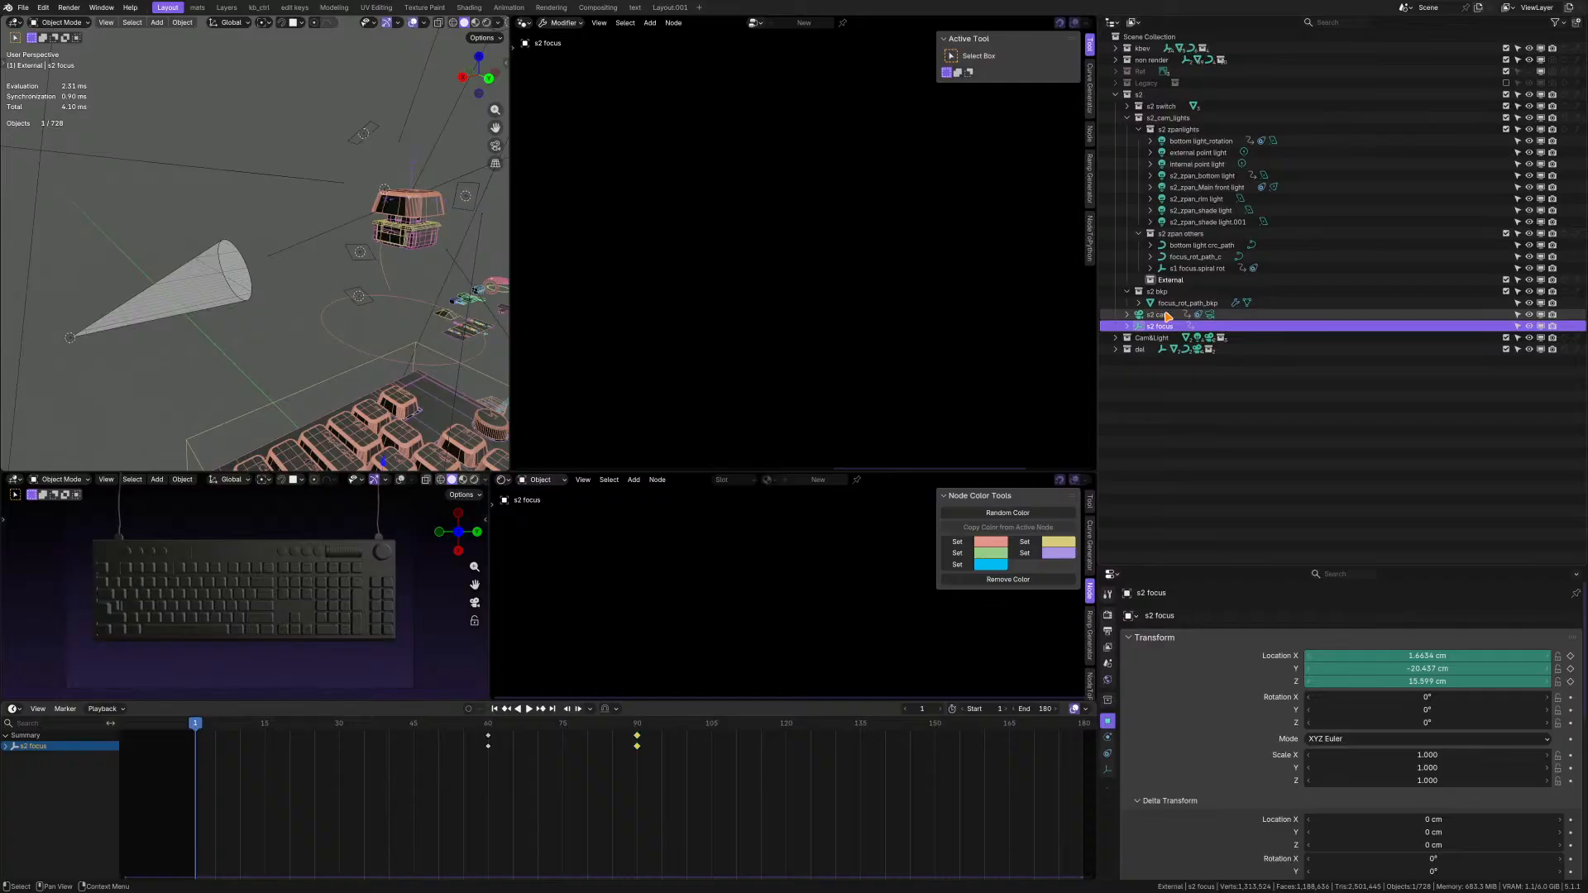
left_click(1162, 315, "ctrl")
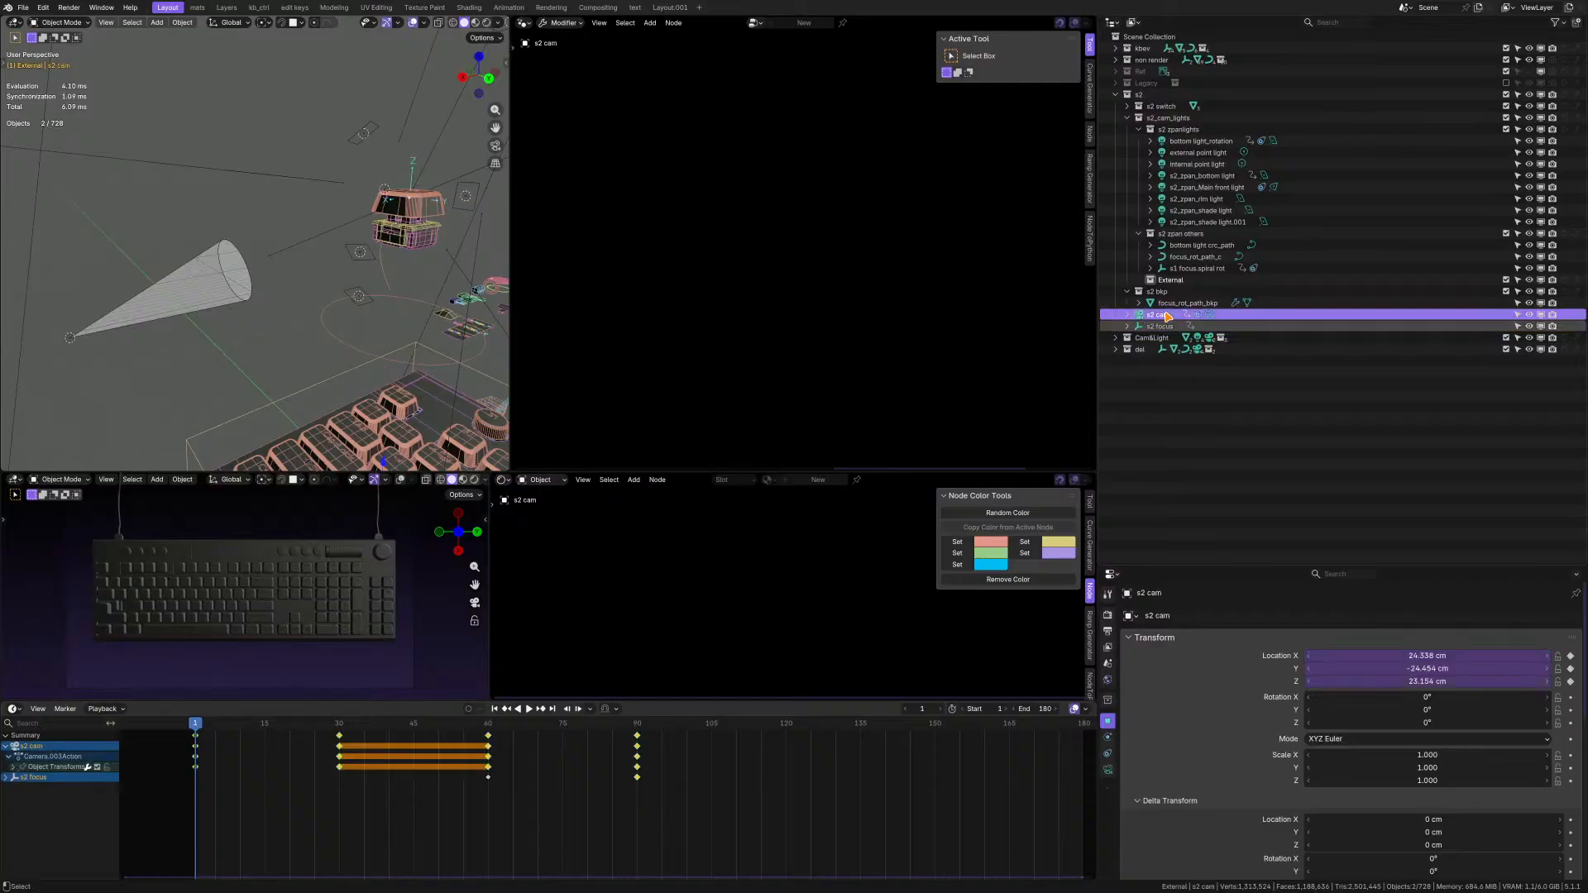
left_click(1116, 95)
left_click(1116, 95)
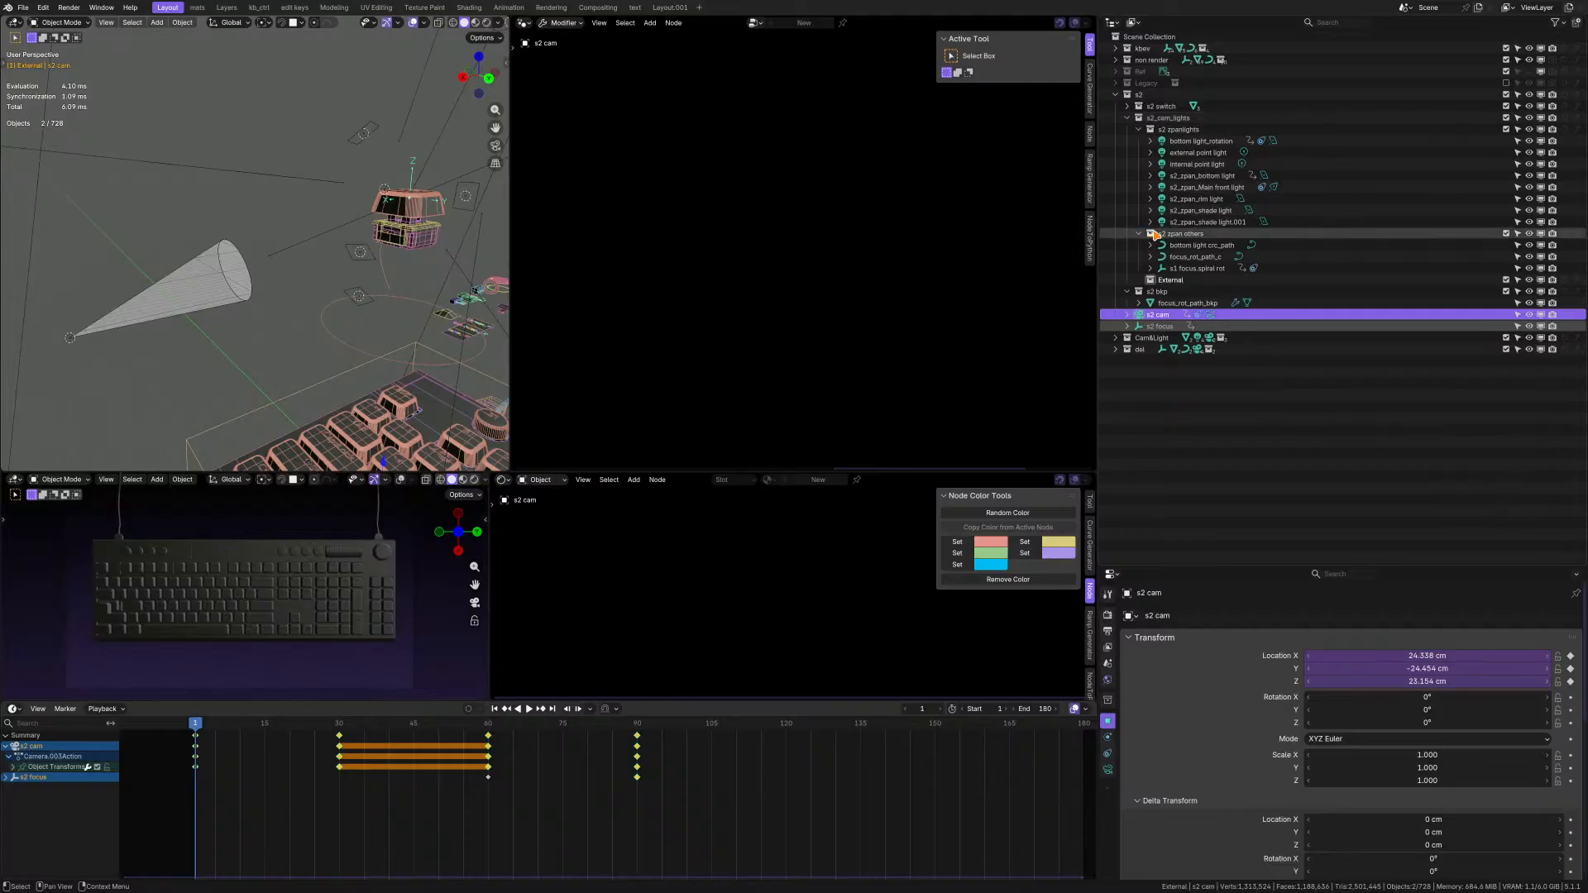
left_click(1139, 131)
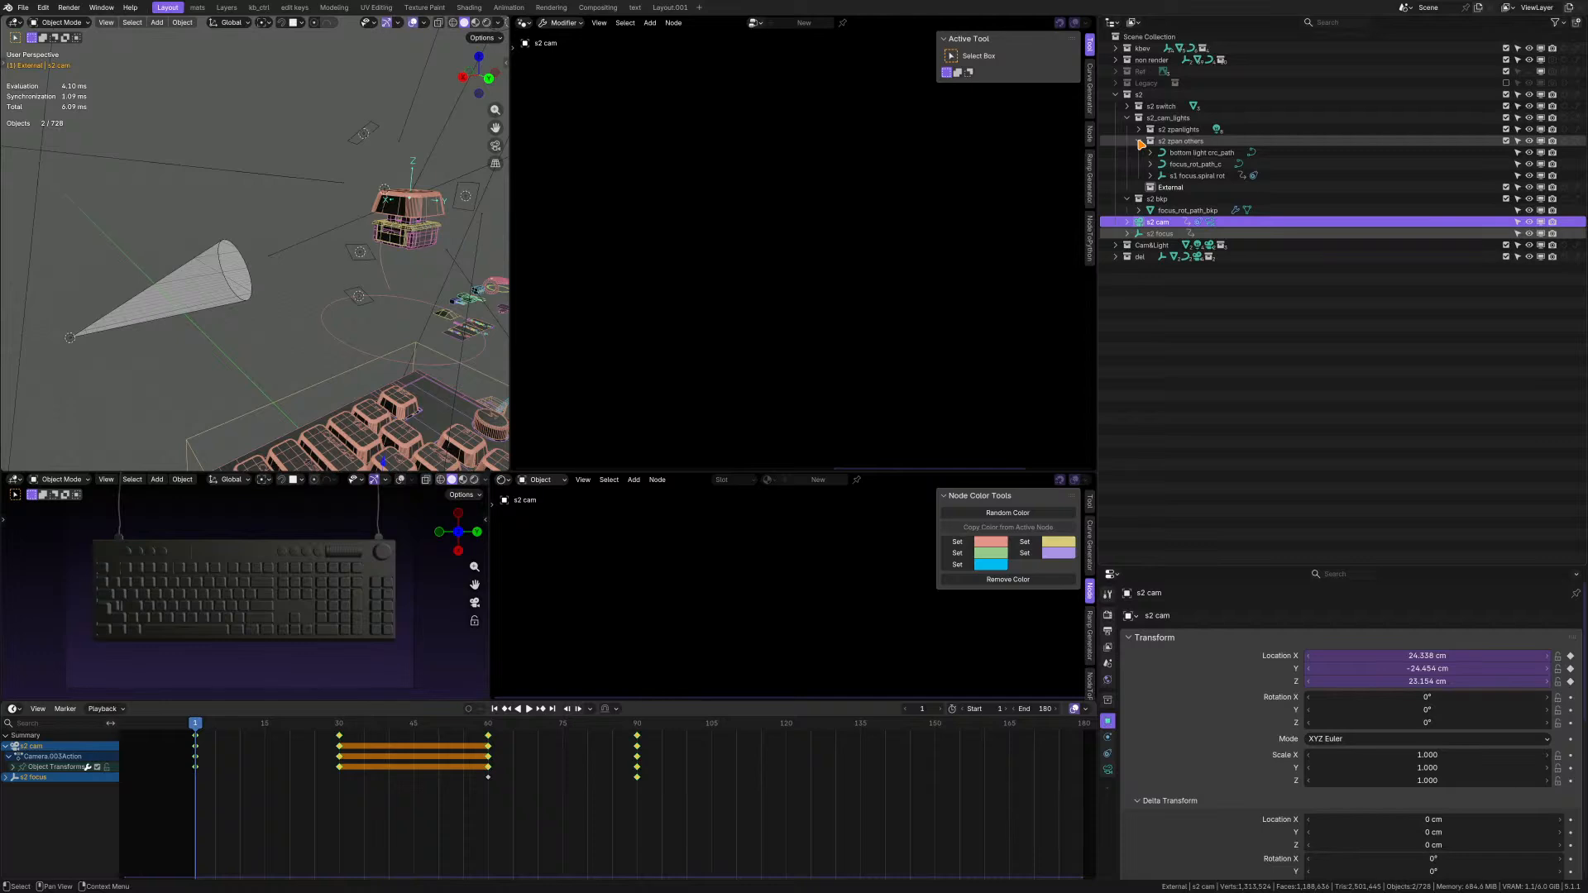
left_click(1169, 143)
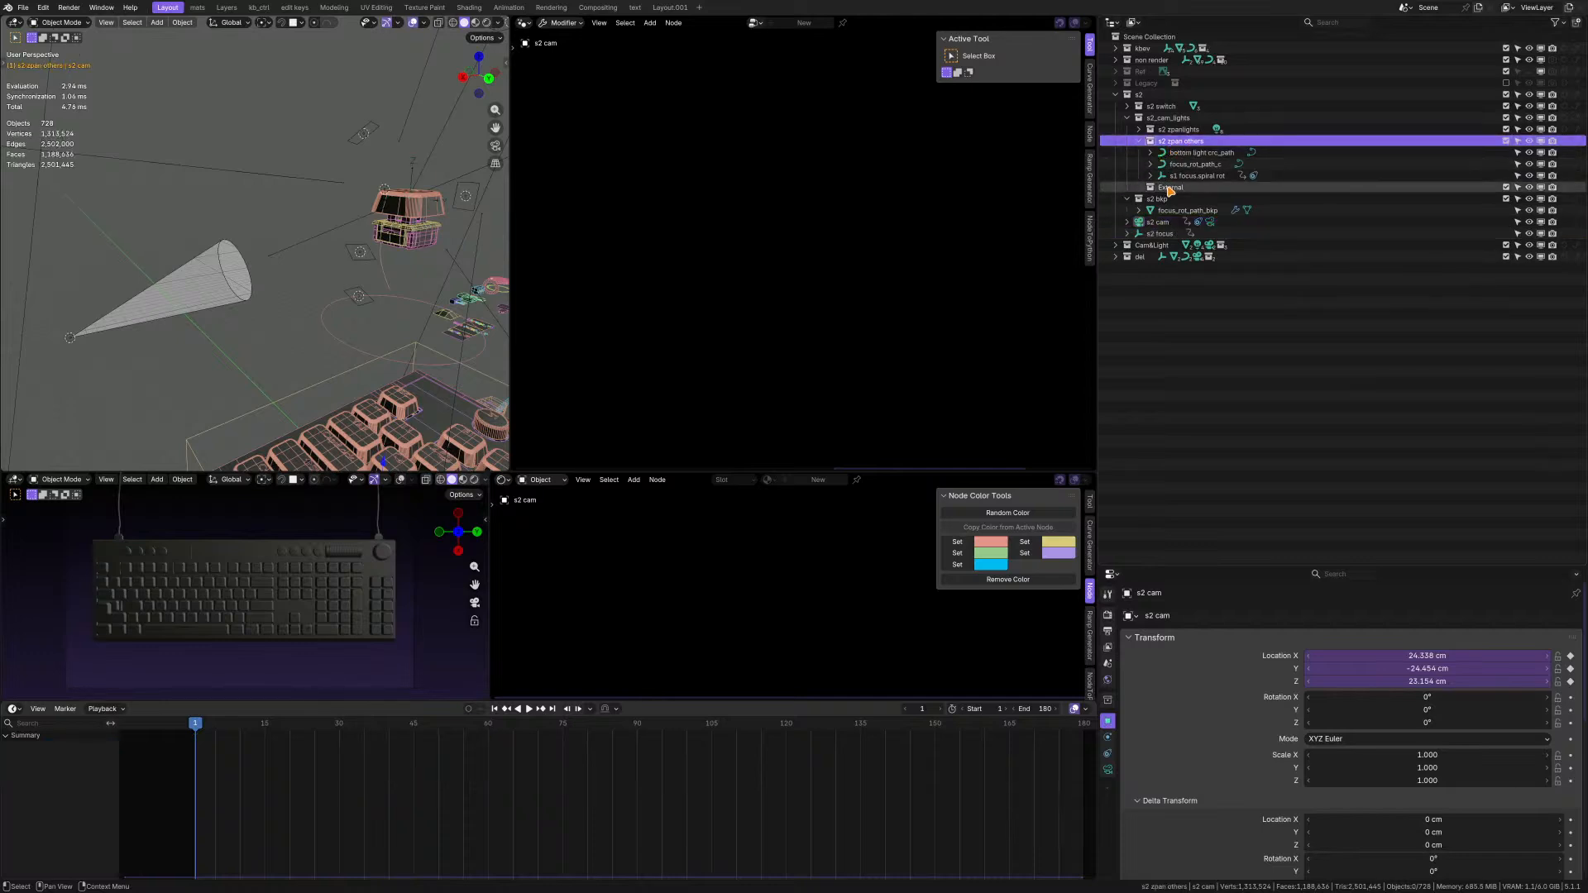
left_click(1170, 188)
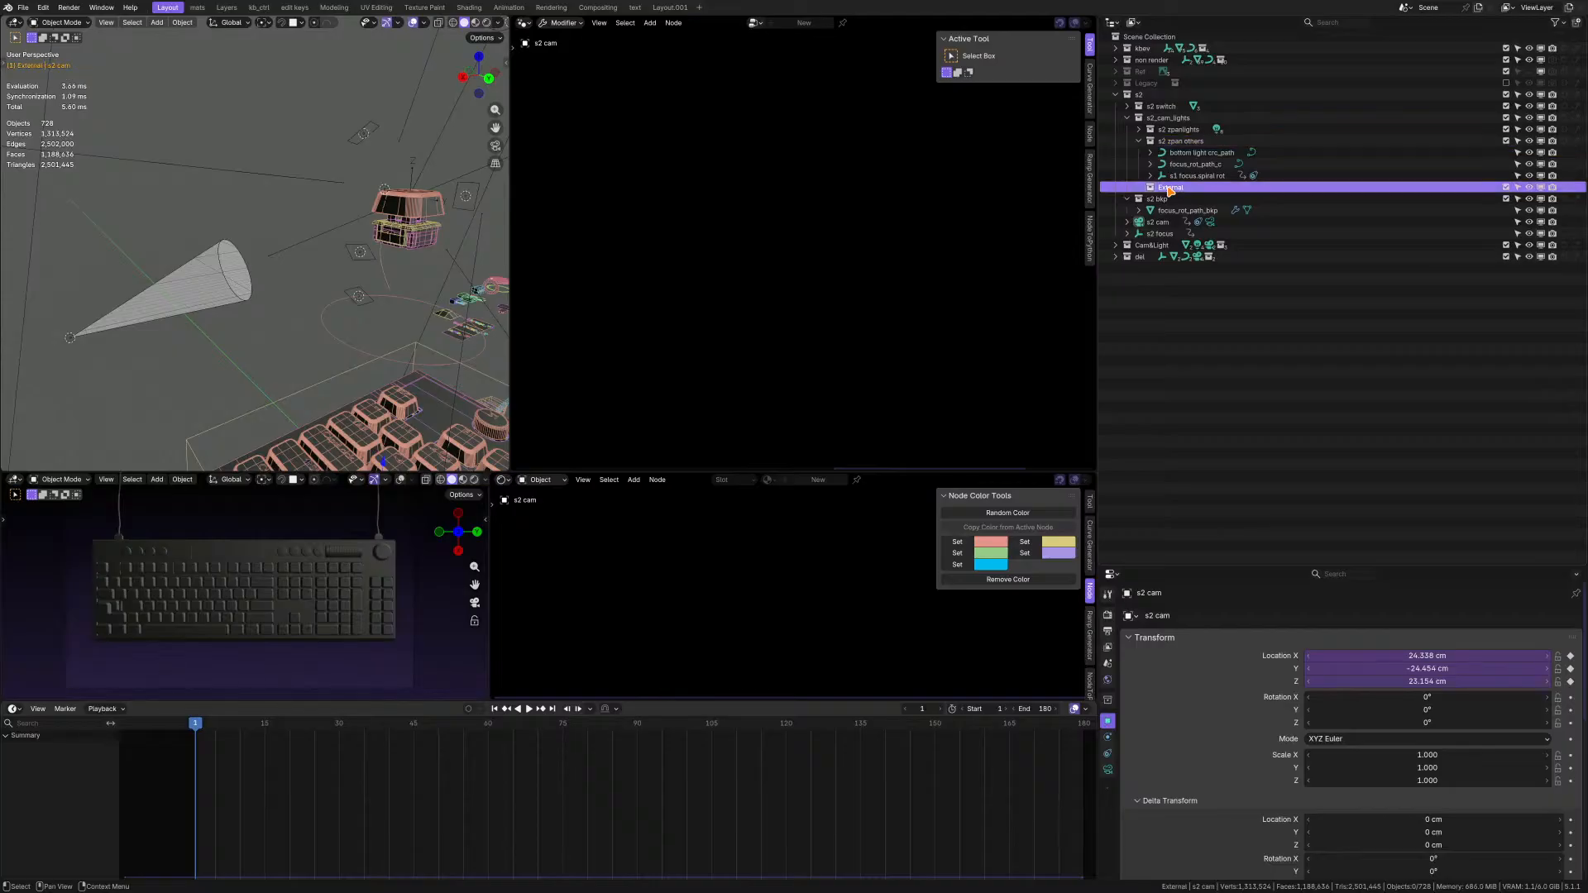
middle_click_drag(273, 289, 338, 306)
scroll(321, 400, "up", 8)
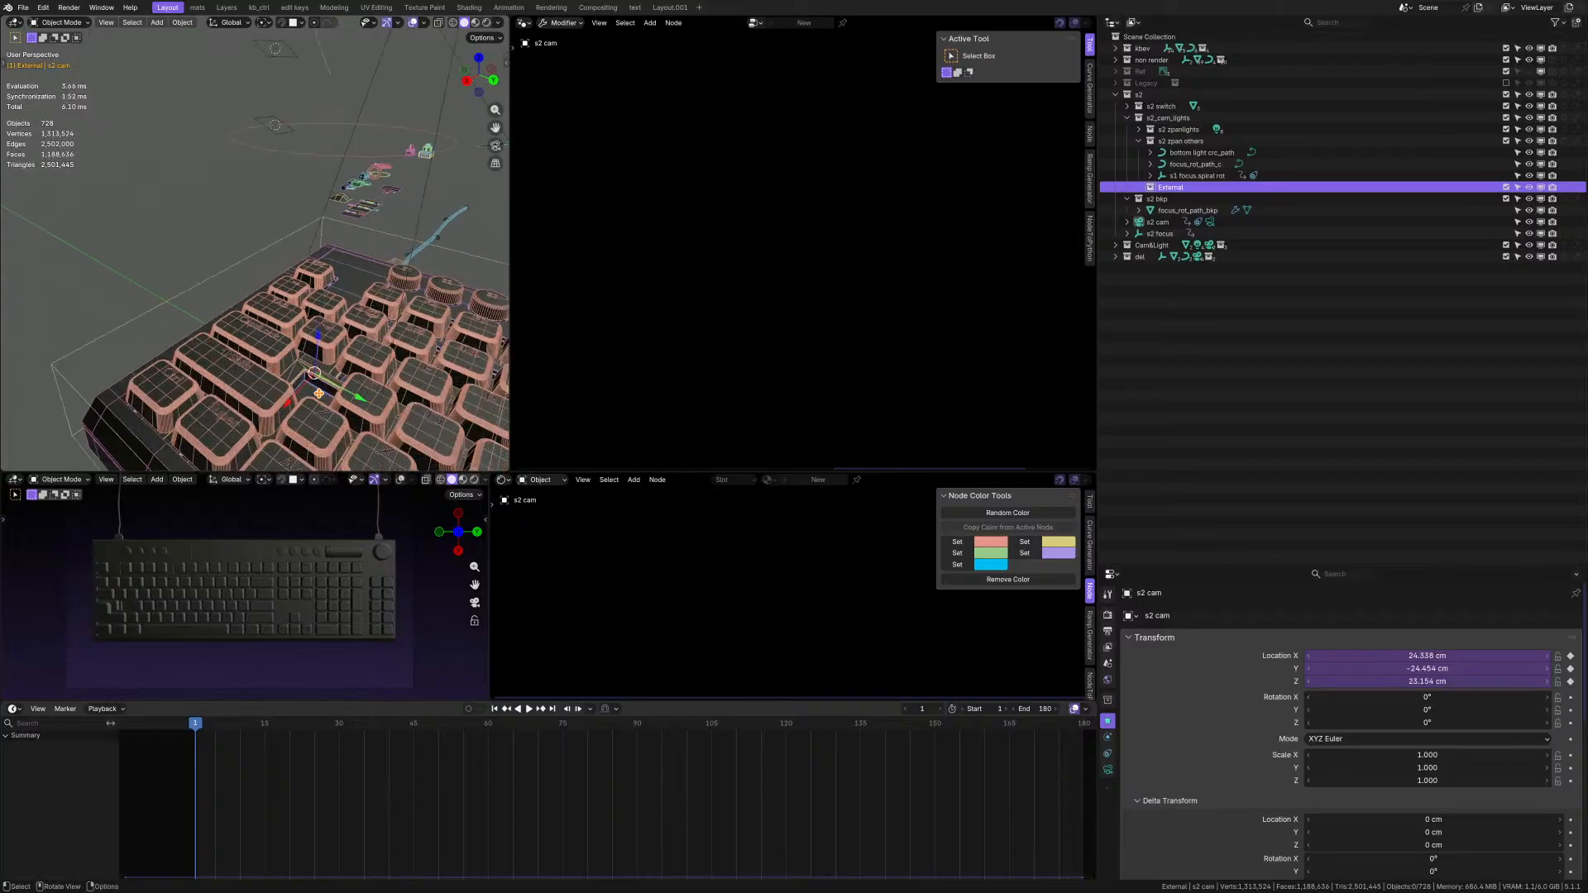
scroll(313, 376, "down", 9)
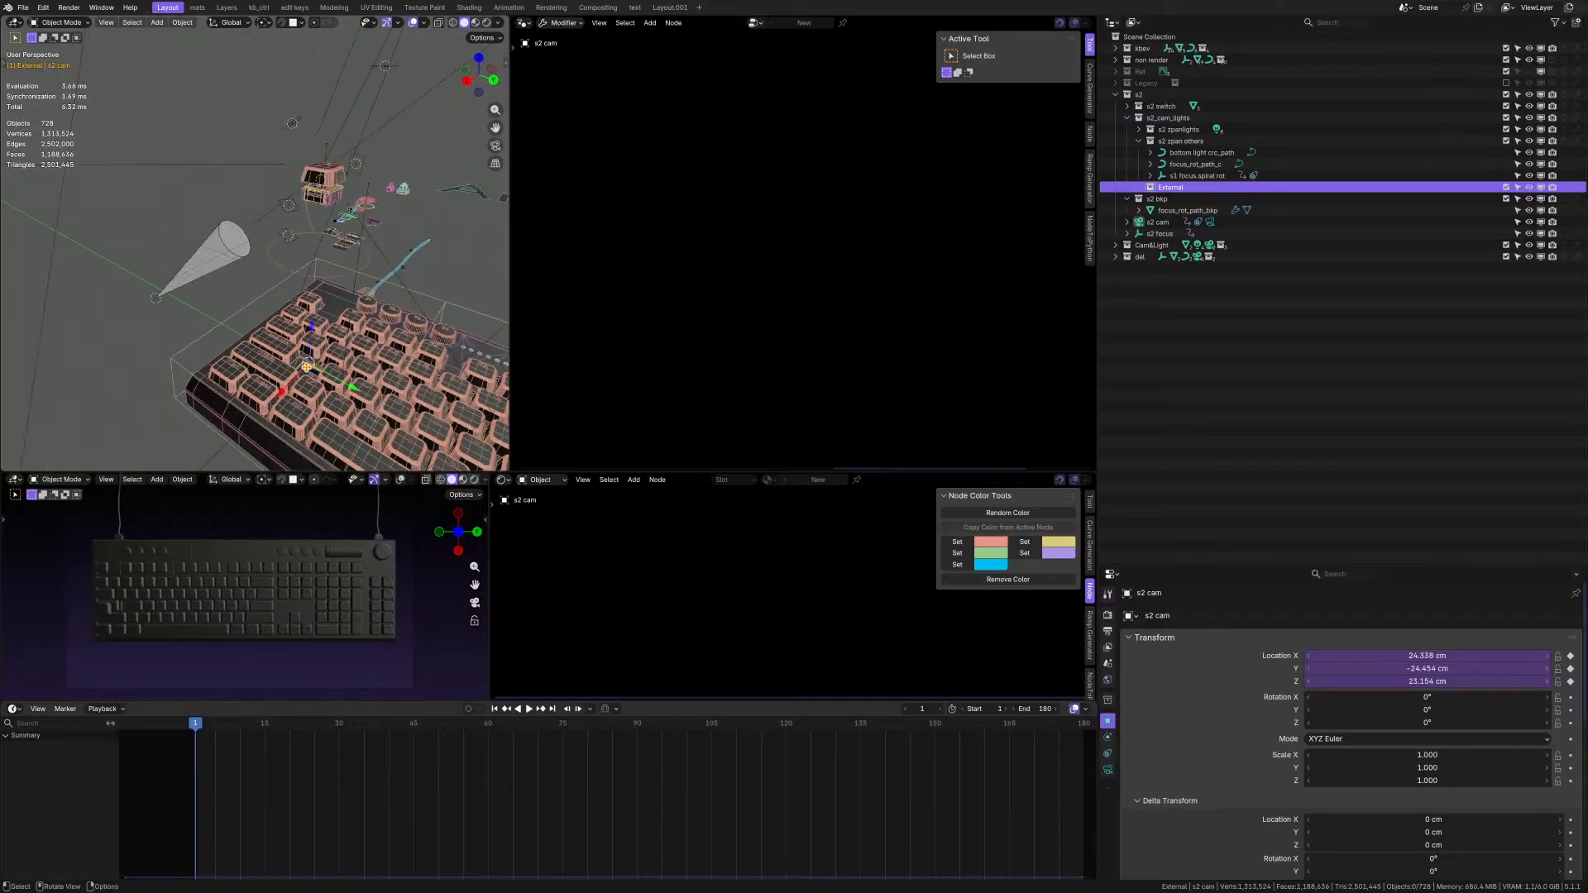
scroll(316, 246, "up", 4)
middle_click_drag(314, 210, 326, 209)
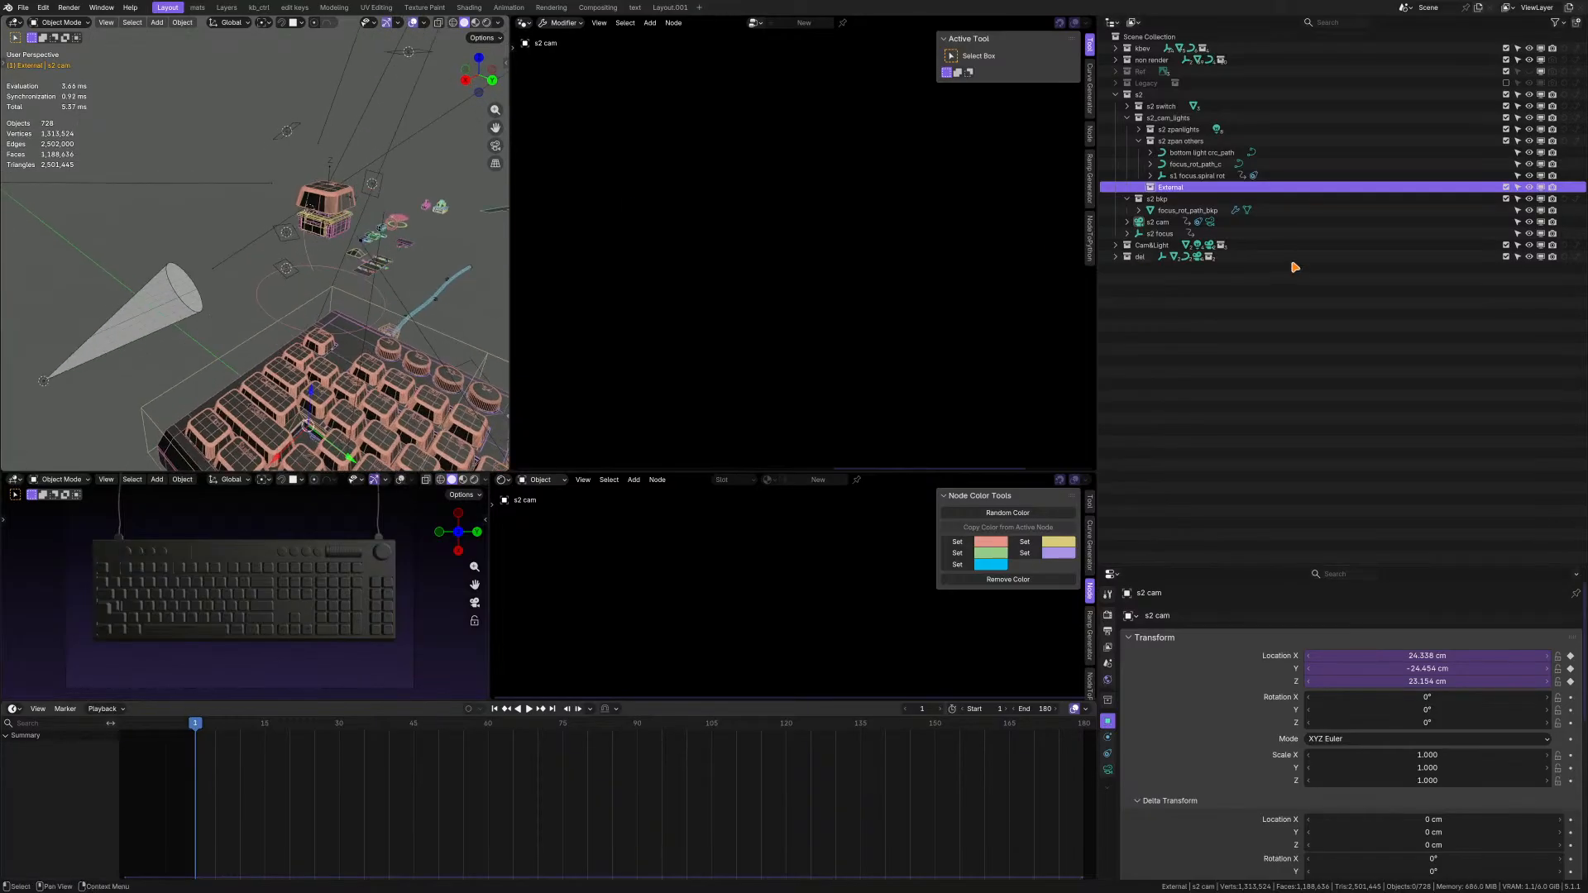
- Move the empty External collection out of s2_cam_lights into the del collection
left_click(1180, 176)
left_click(1177, 187)
right_click(1176, 188)
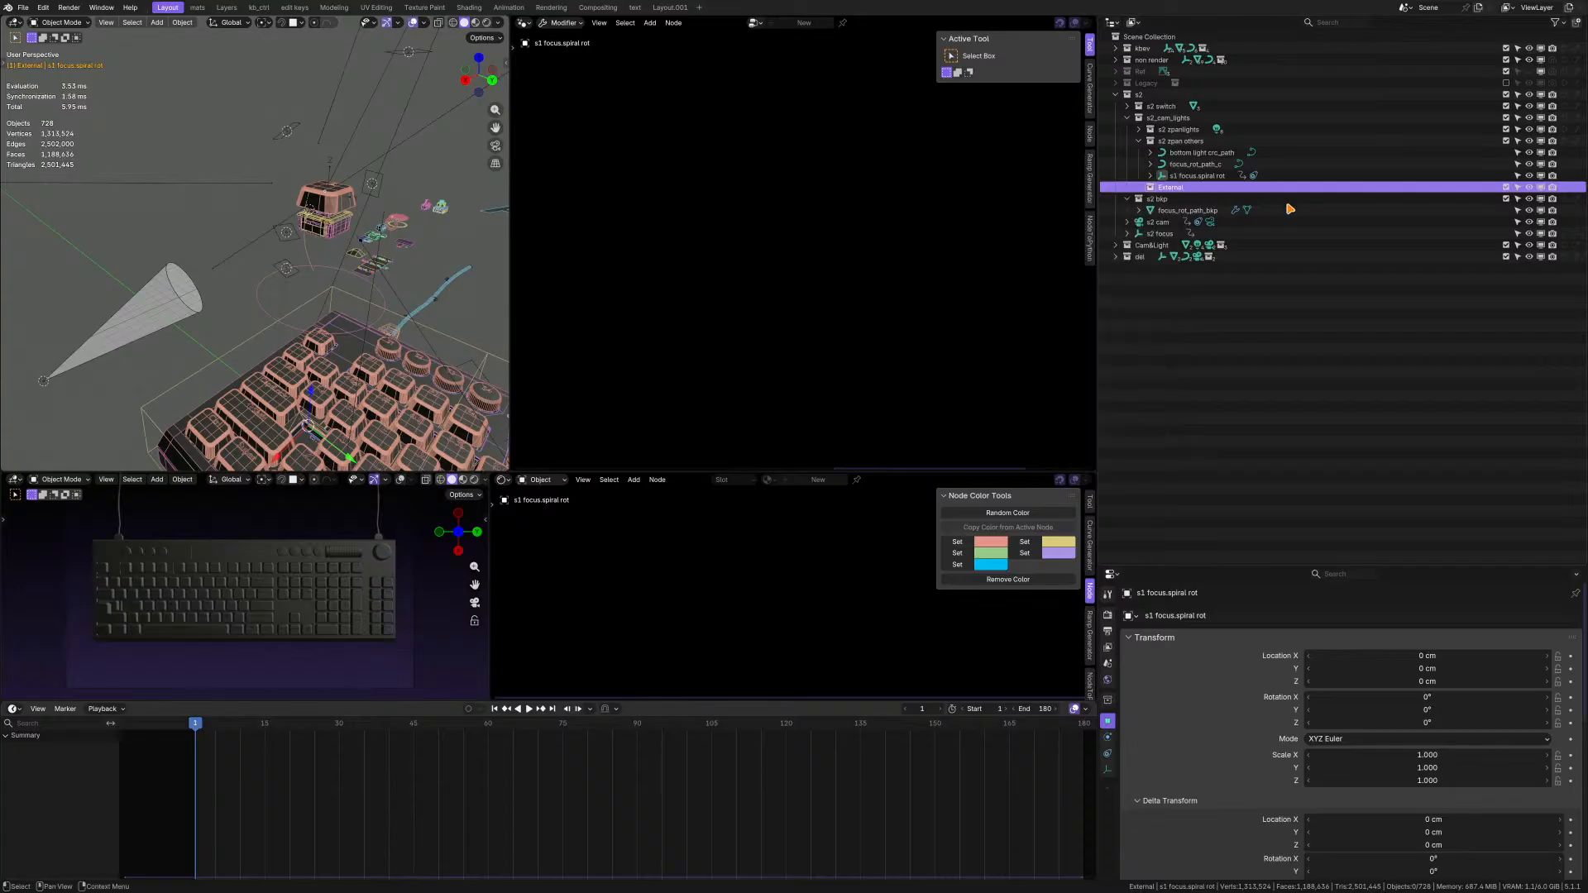
left_click_drag(1174, 187, 1154, 257)
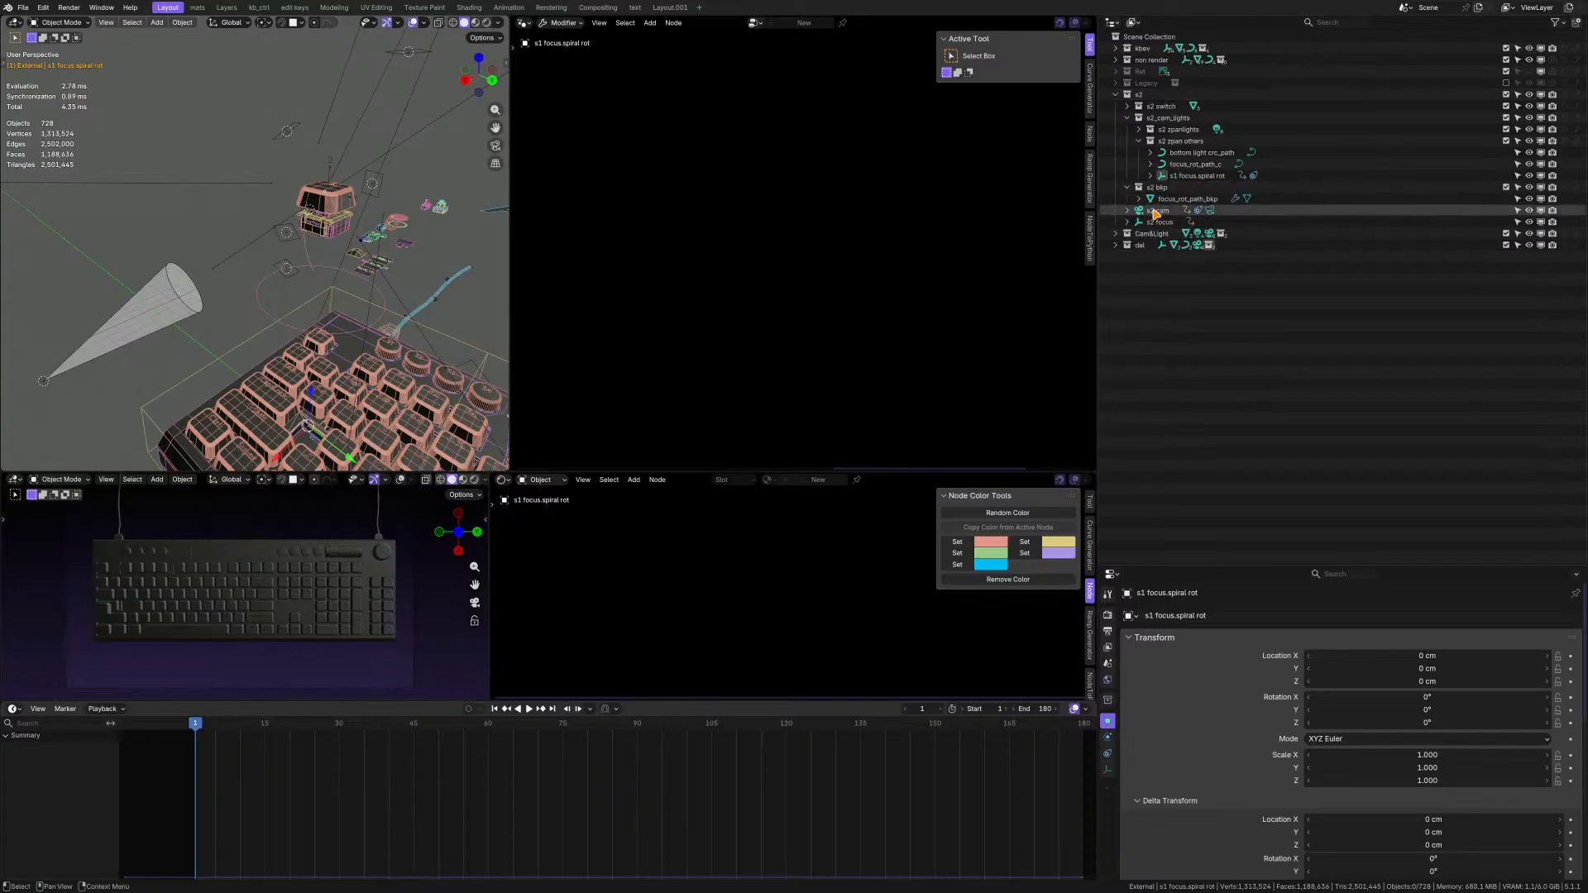
- Place s2 zpanlights and s2 zpan others directly under s2, take s2_cam_lights out of s2, and collapse the remaining subcollections
left_click(1162, 120)
left_click(1178, 130)
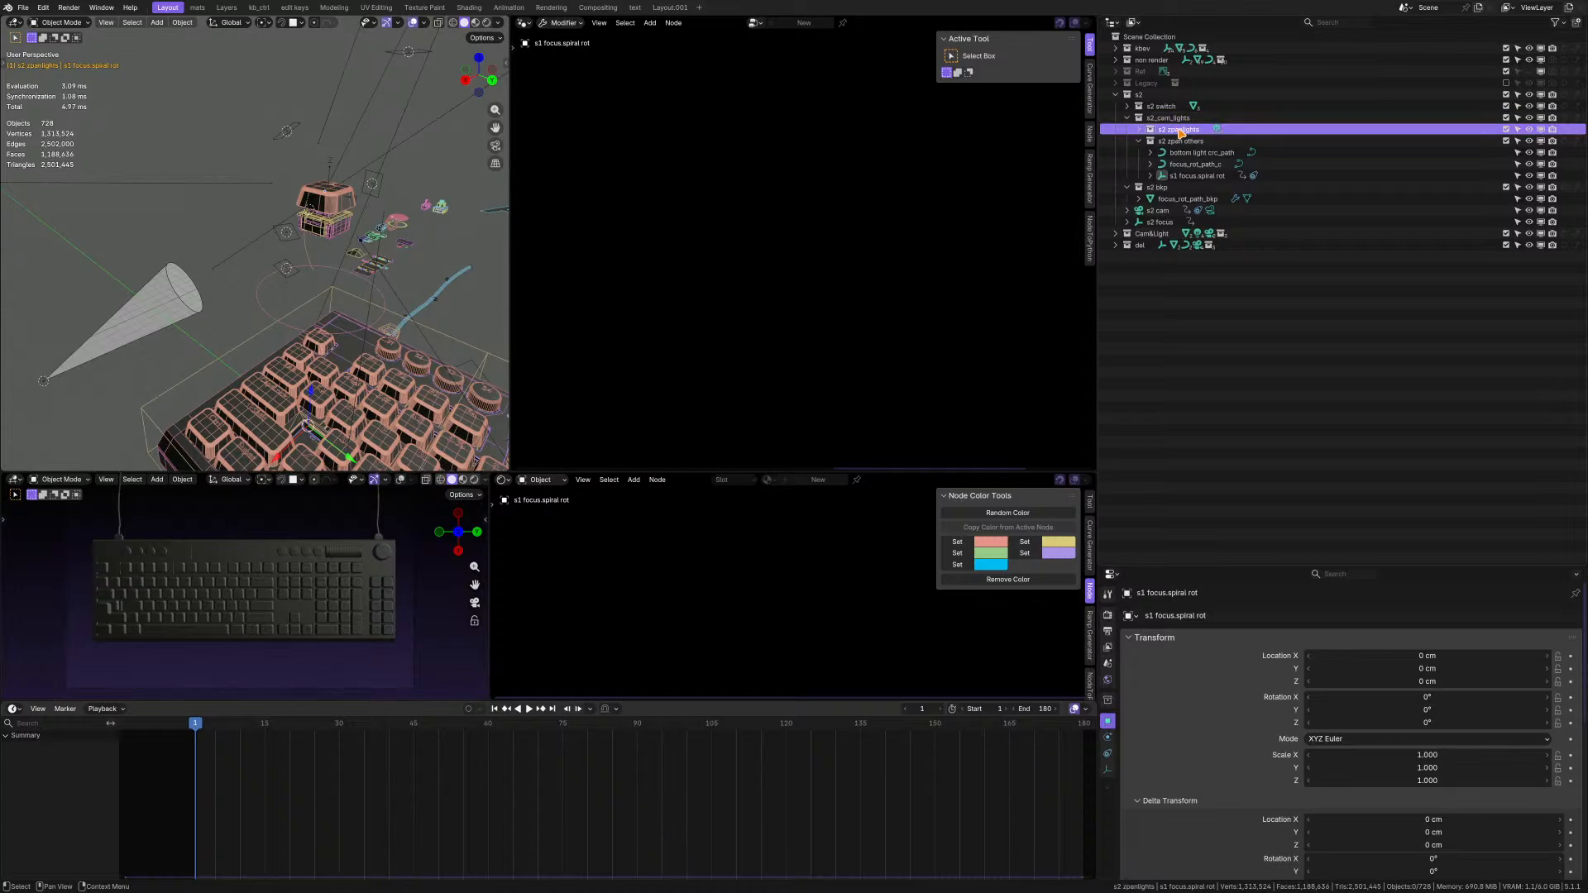
left_click_drag(1180, 133, 1146, 252)
left_click(1180, 140)
left_click(1167, 175)
left_click(1126, 129)
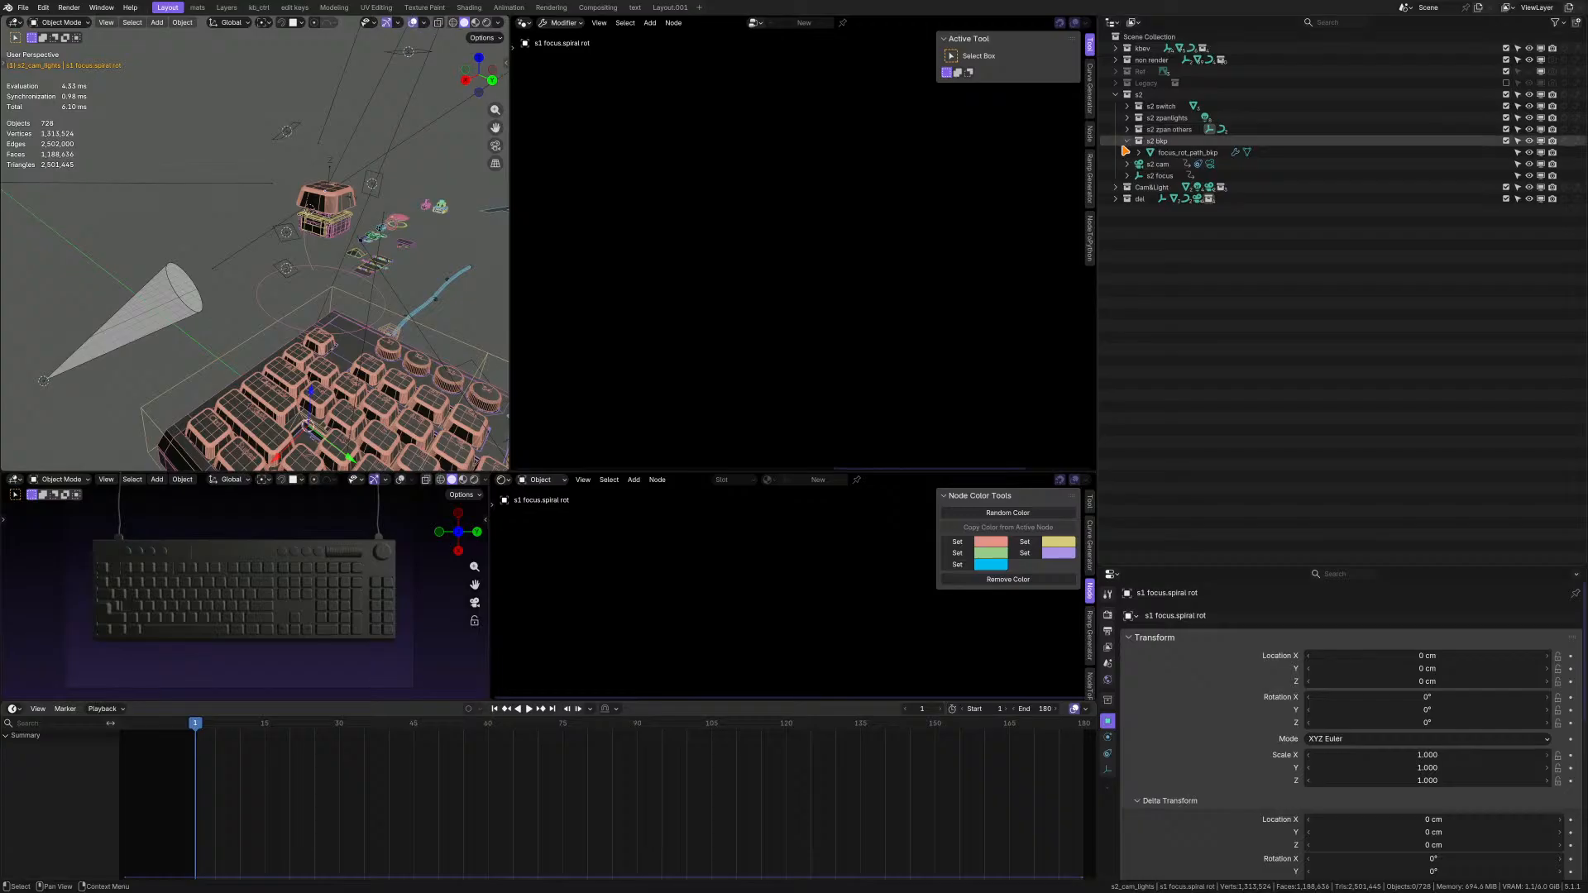
left_click(1127, 141)
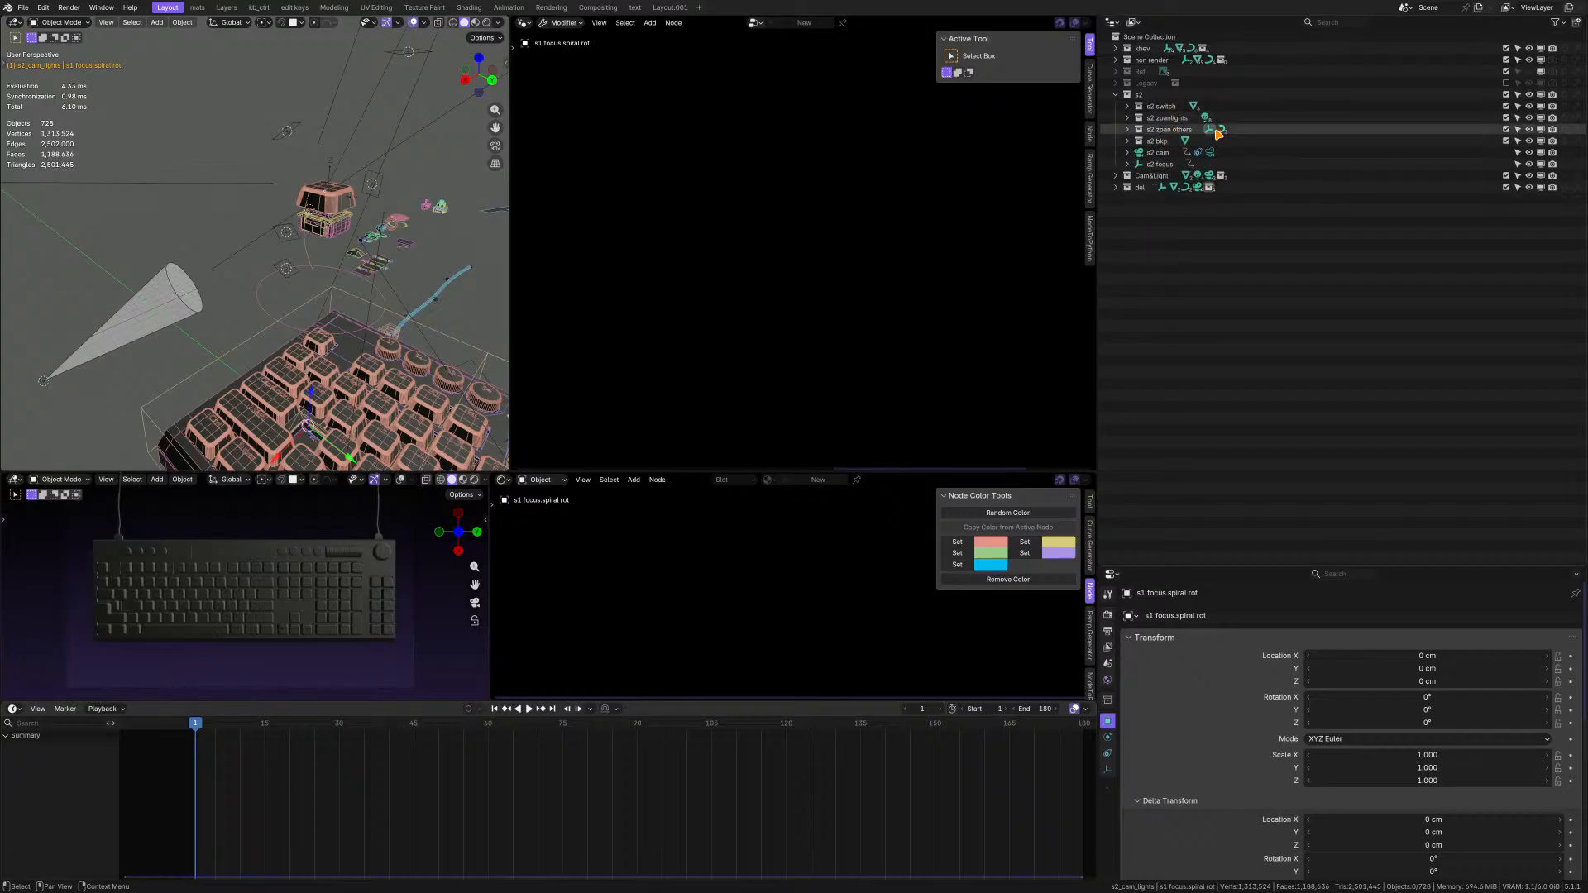
- Move the s2 focus object into the s2 zpan others collection
left_click(1159, 164)
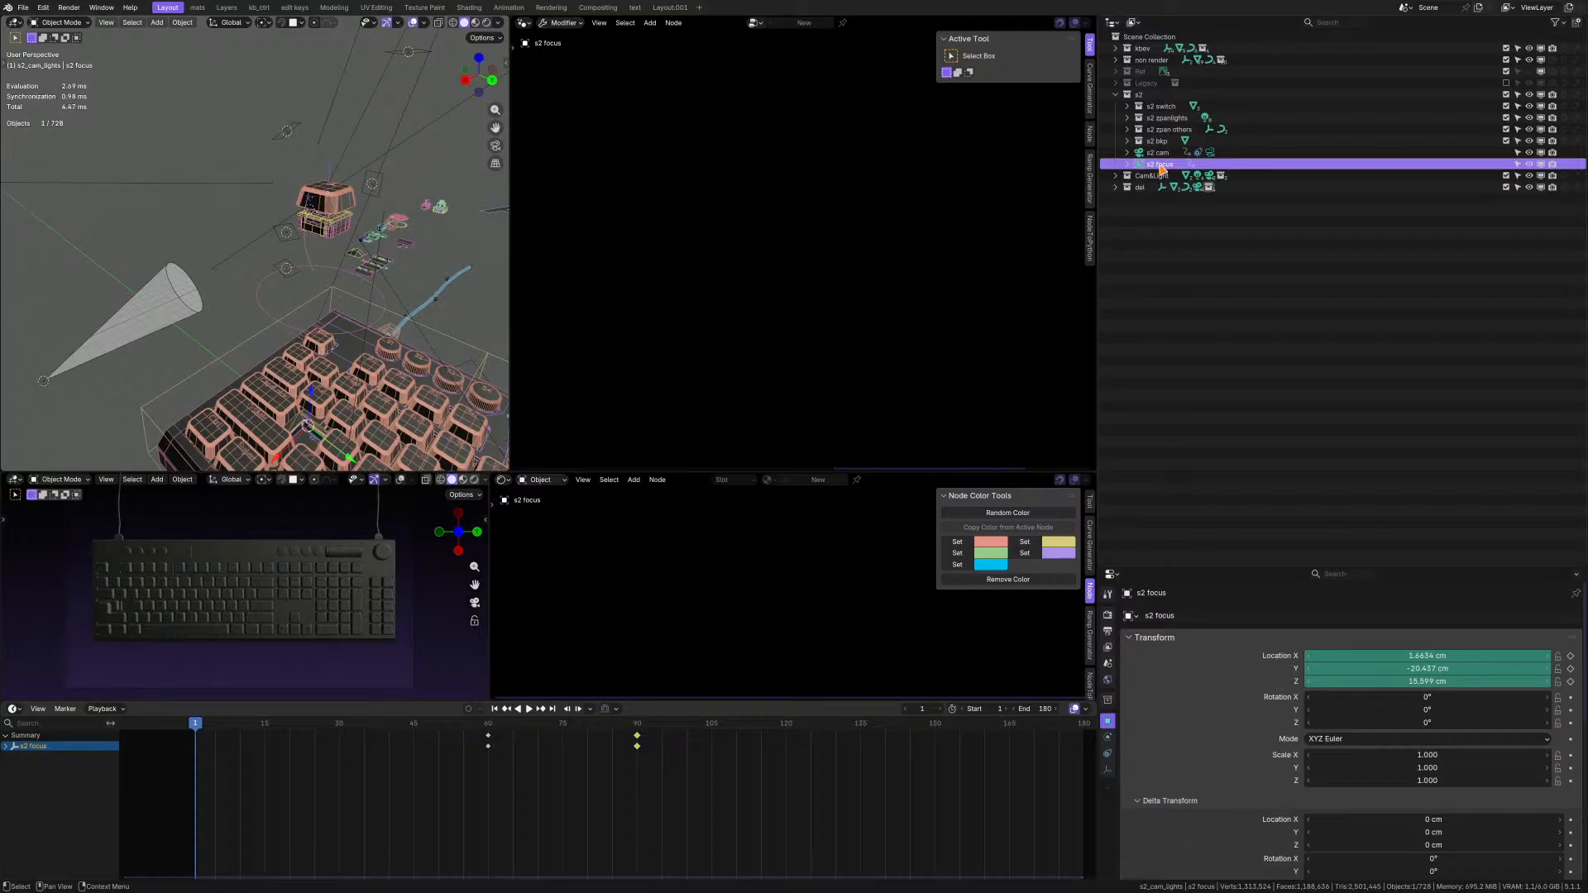
left_click_drag(1160, 167, 1184, 131)
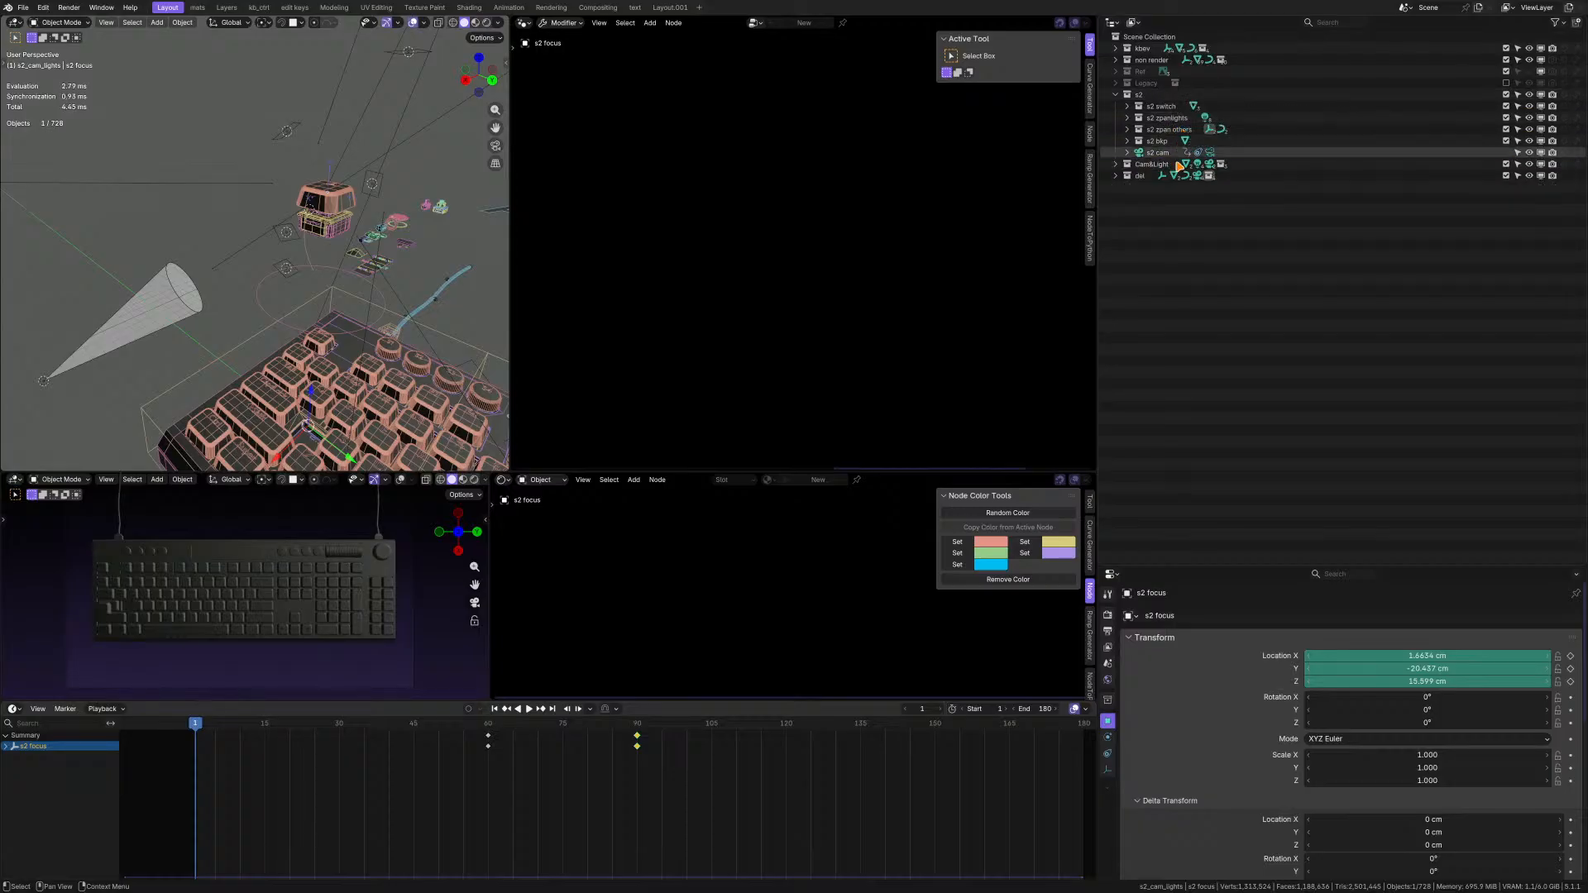
- Inspect the s2 camera setup around the keyboard and check the s2 cam and del entries in the scene hierarchy
scroll(347, 273, "down", 4)
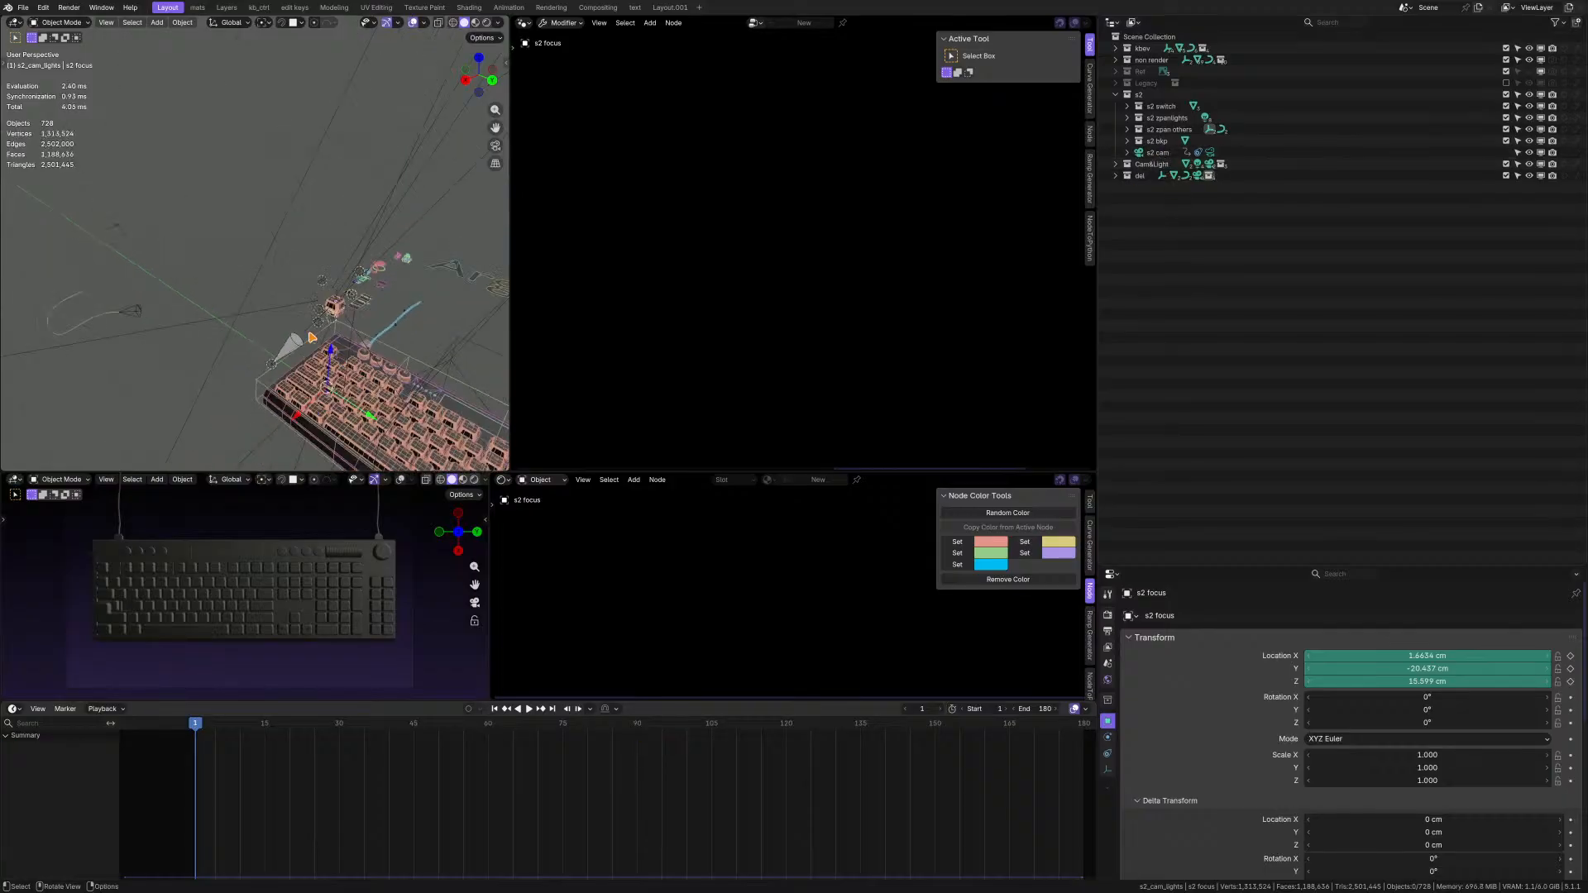
middle_click_drag(347, 273, 254, 261)
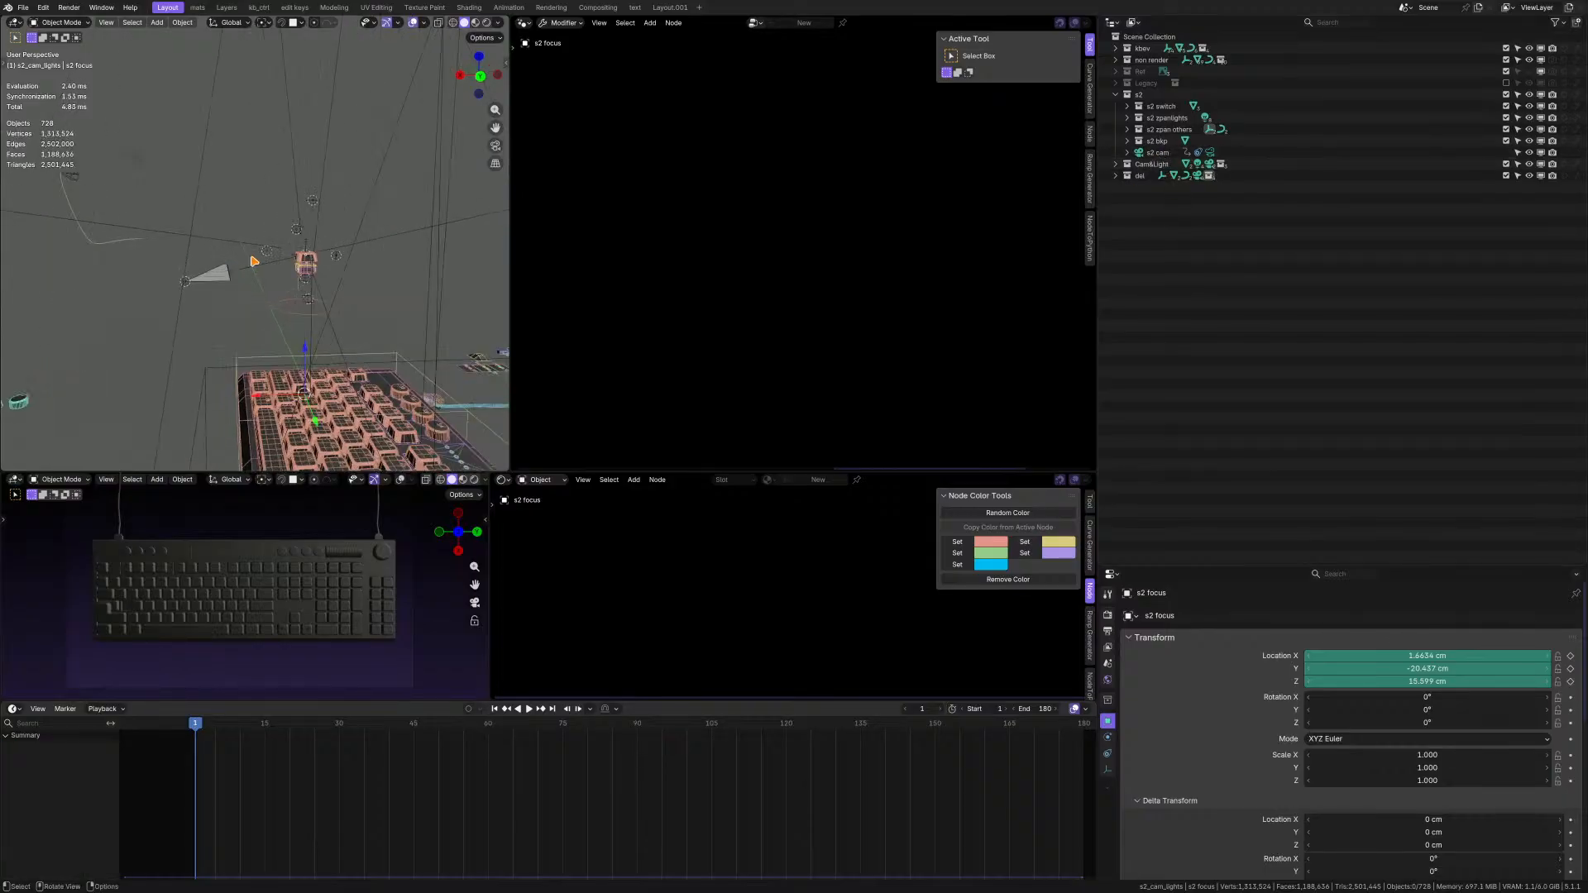
left_click(1160, 153)
middle_click_drag(380, 291, 300, 287)
left_click(1145, 177)
scroll(361, 304, "down", 3)
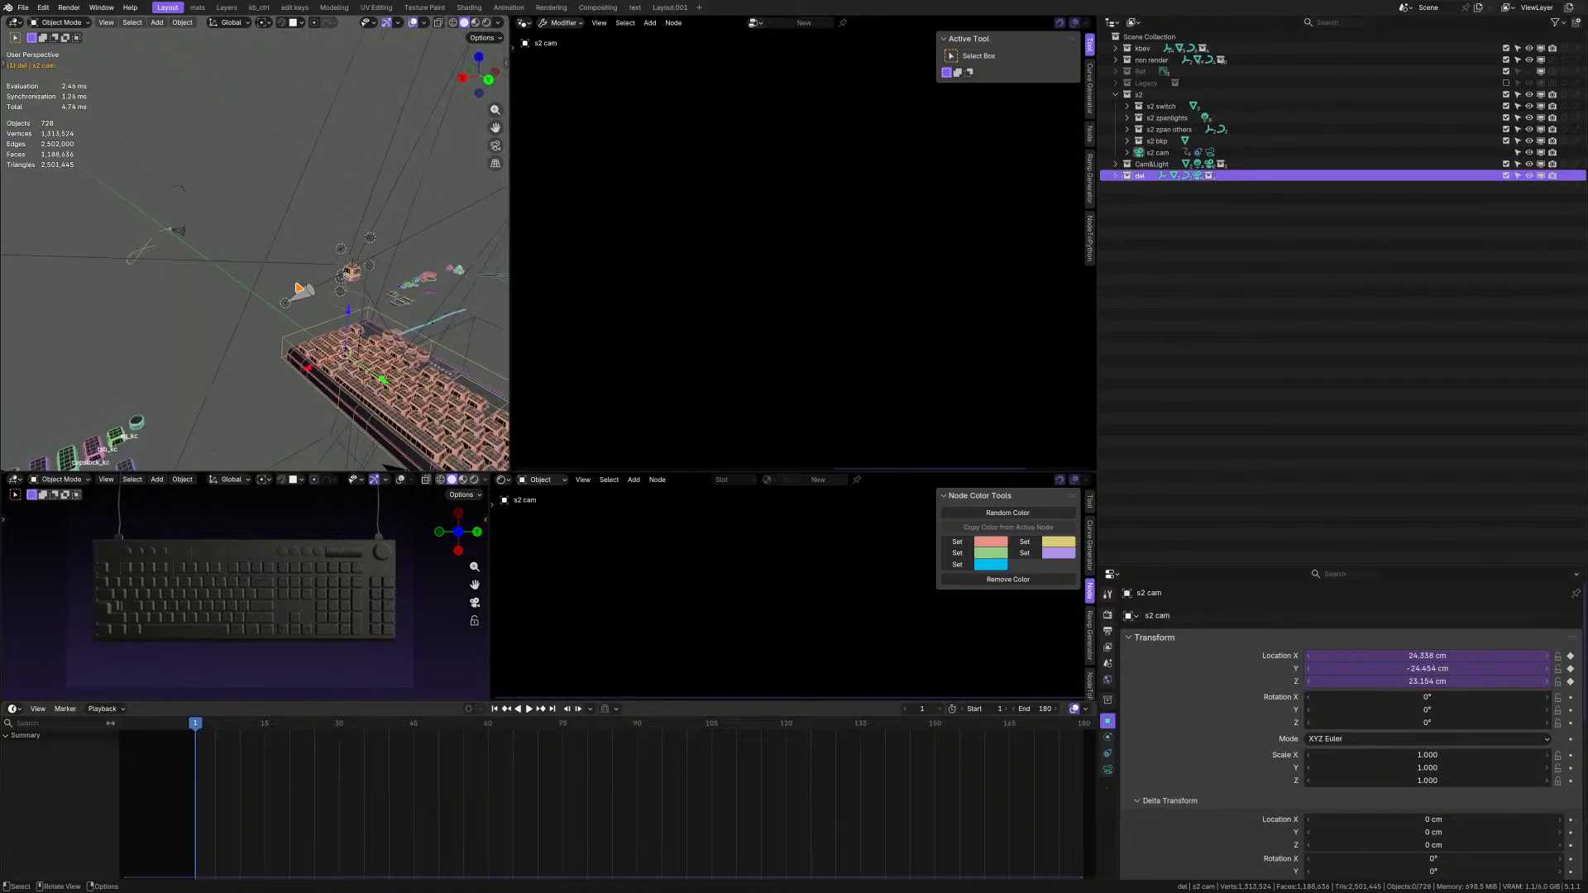
left_click(23, 8)
scroll(356, 198, "down", 3)
scroll(350, 257, "up", 5)
middle_click_drag(350, 258, 457, 267)
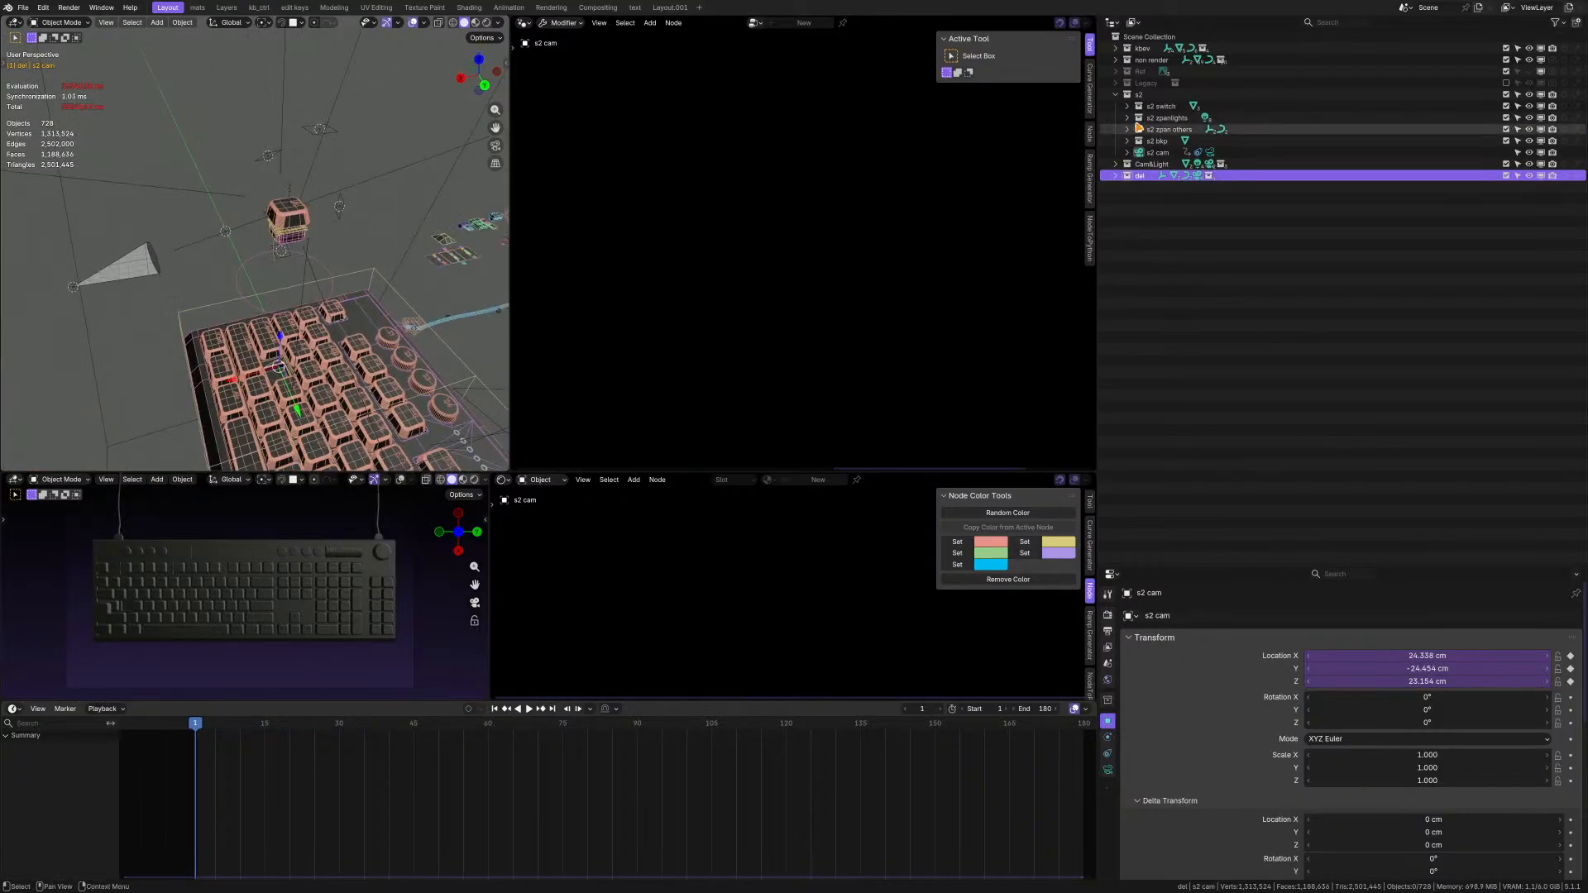
- Collapse the s2 collection, create a new collection directly under the Scene Collection, and name it "s1 transition"
left_click(1117, 94)
left_click(1138, 95)
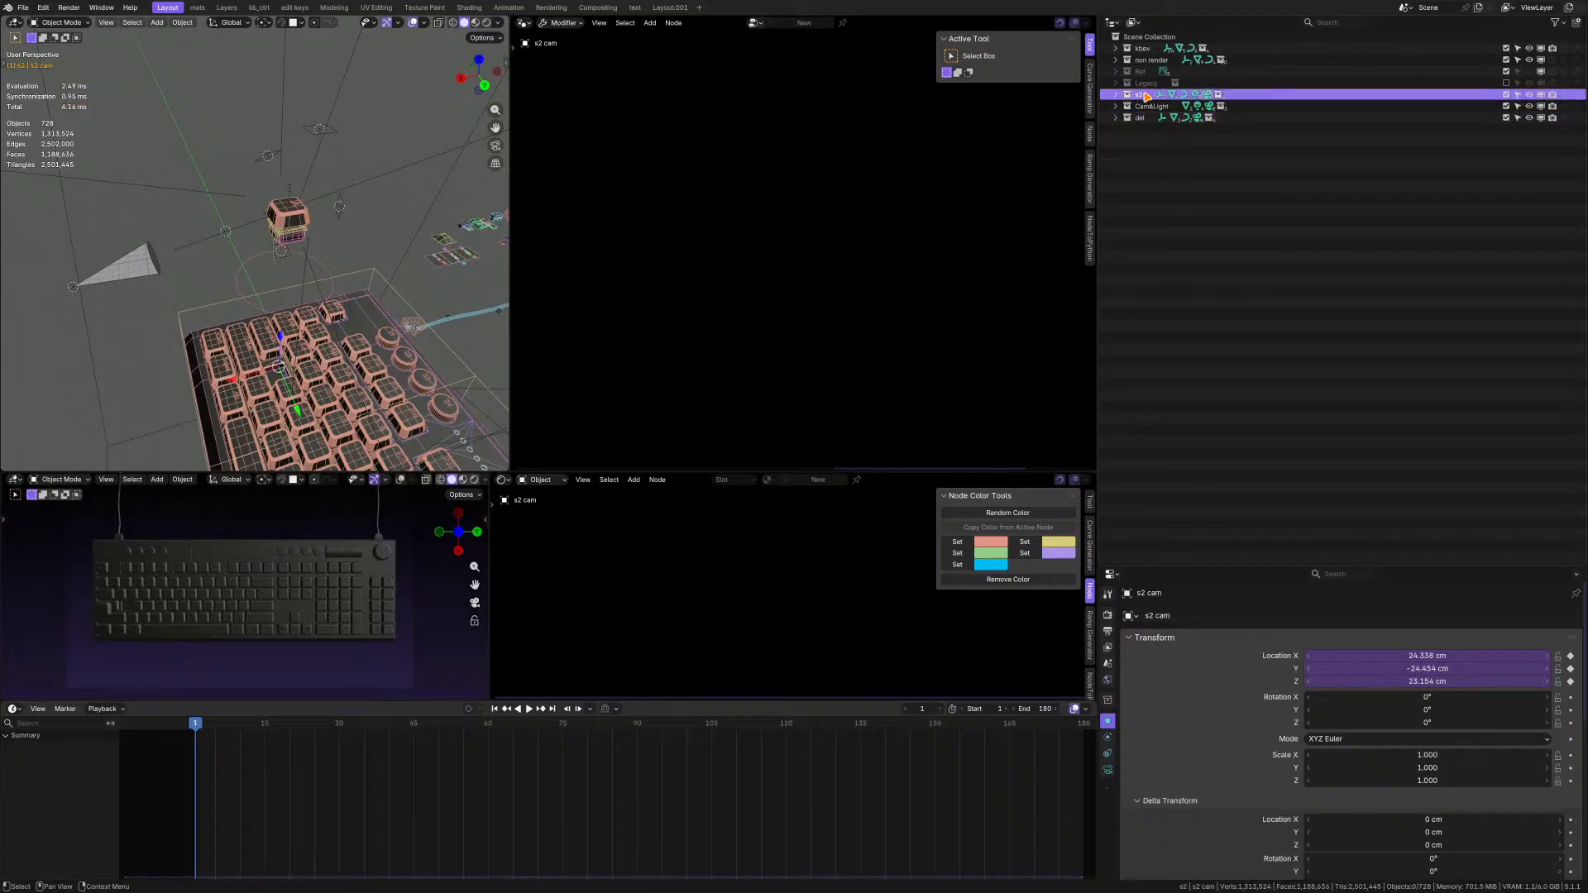
left_click(1143, 39)
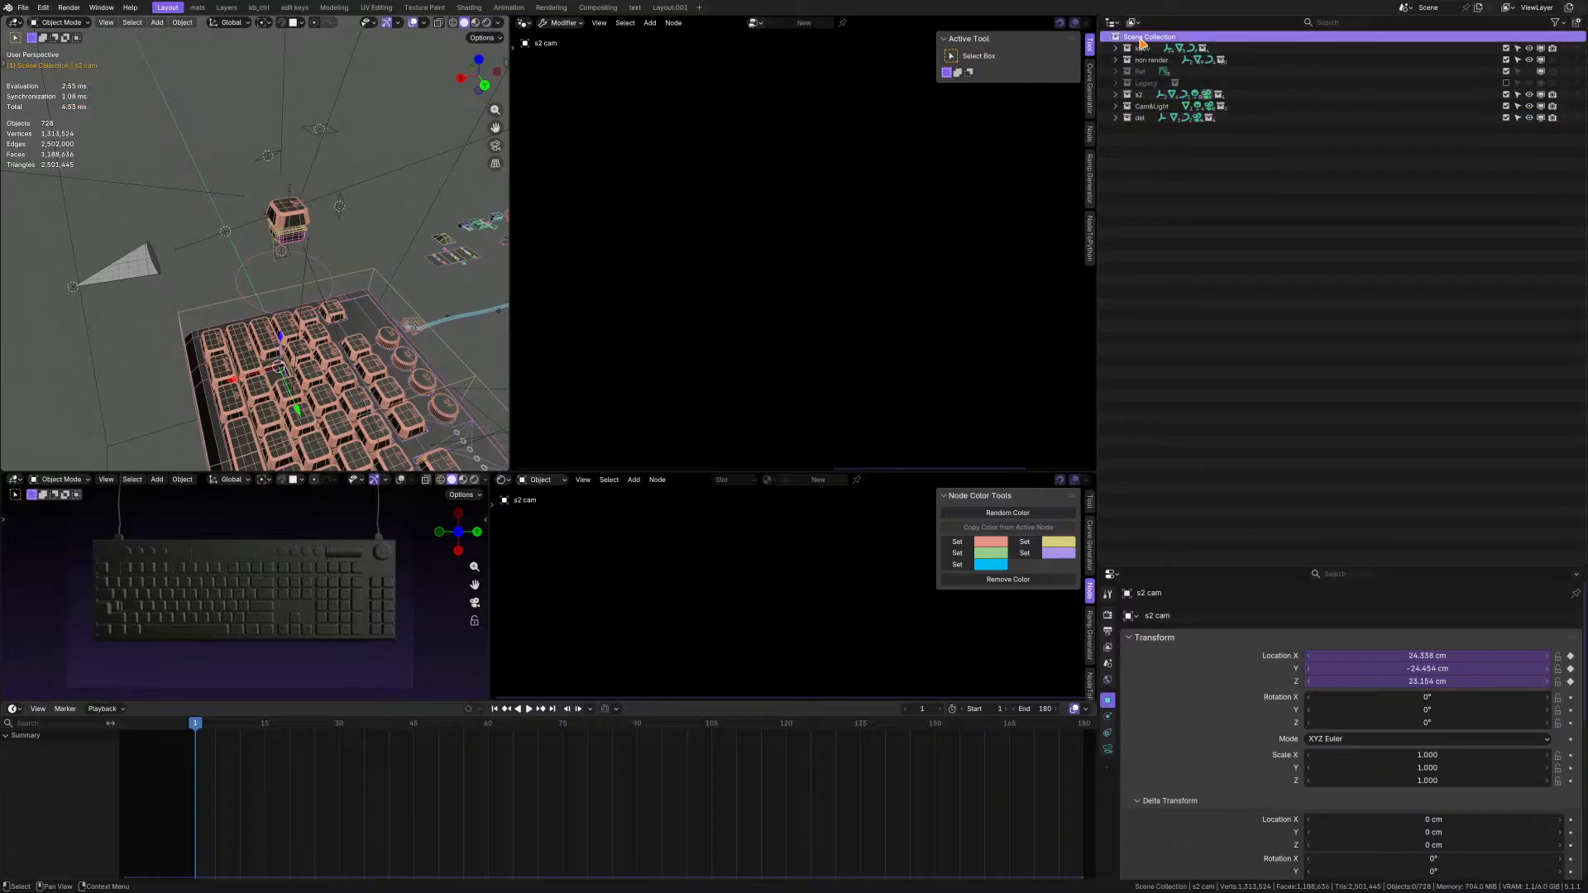
right_click(1148, 176)
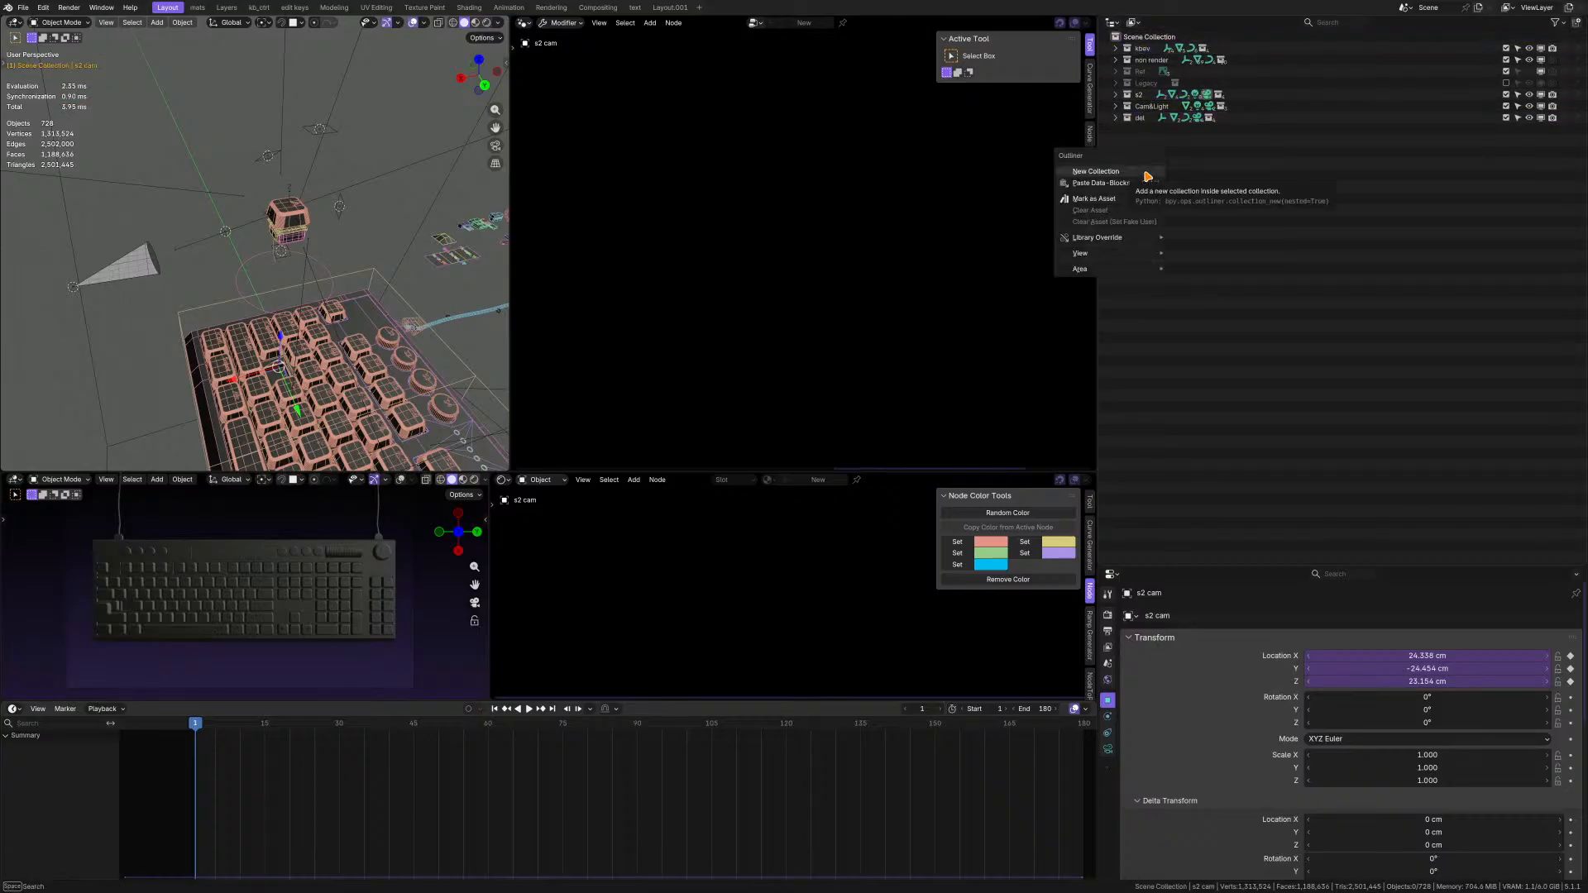
left_click(1146, 174)
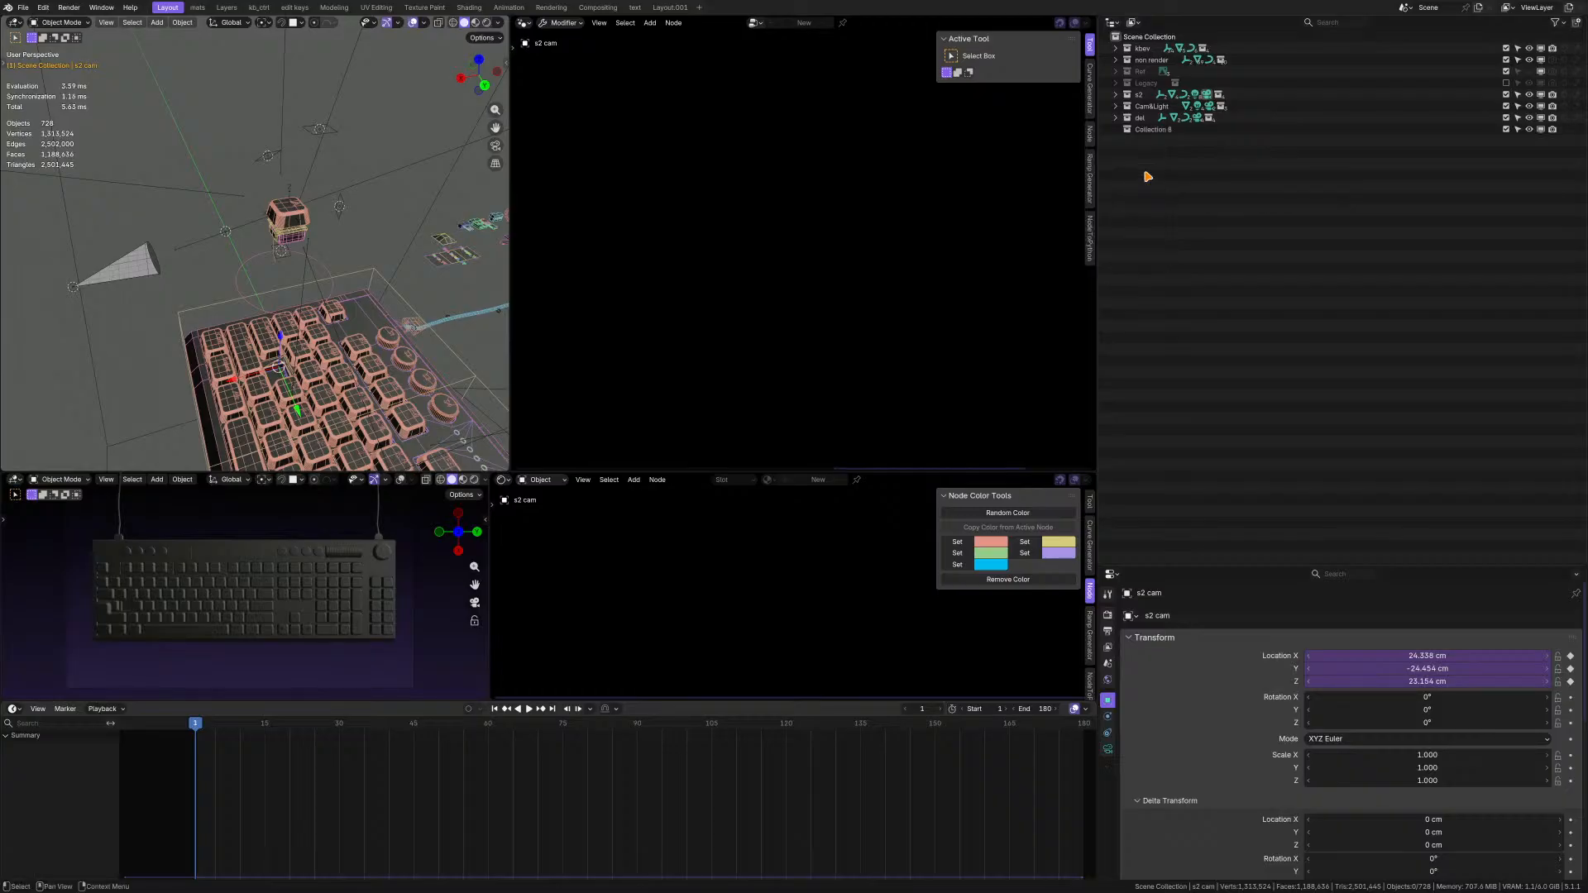
left_click(1158, 138)
double_click(1155, 130)
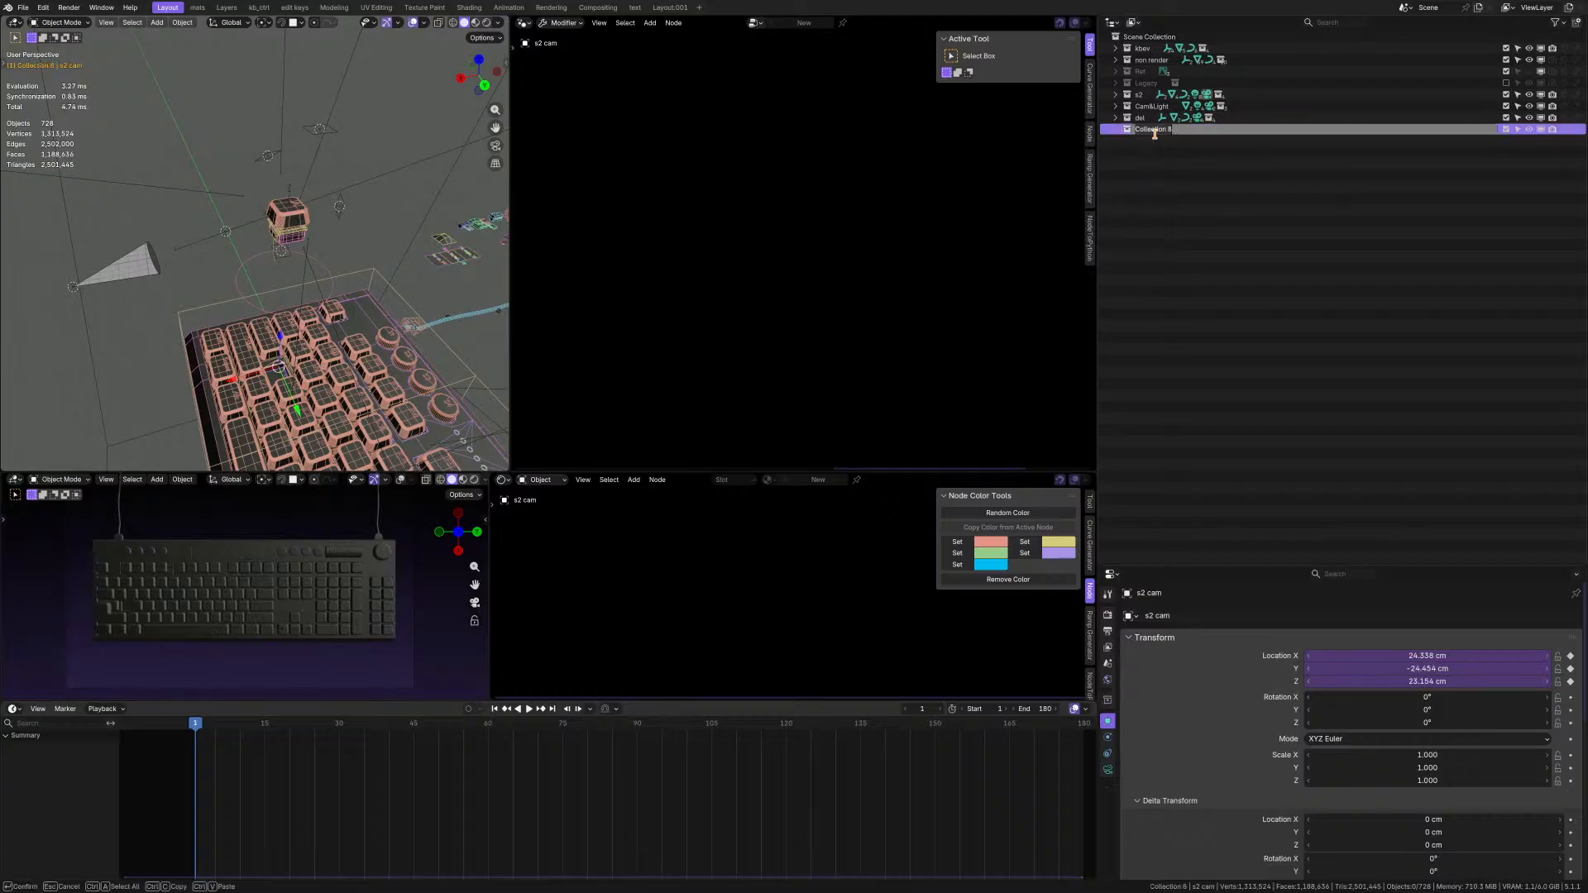
type("s1 transition")
key("Return")
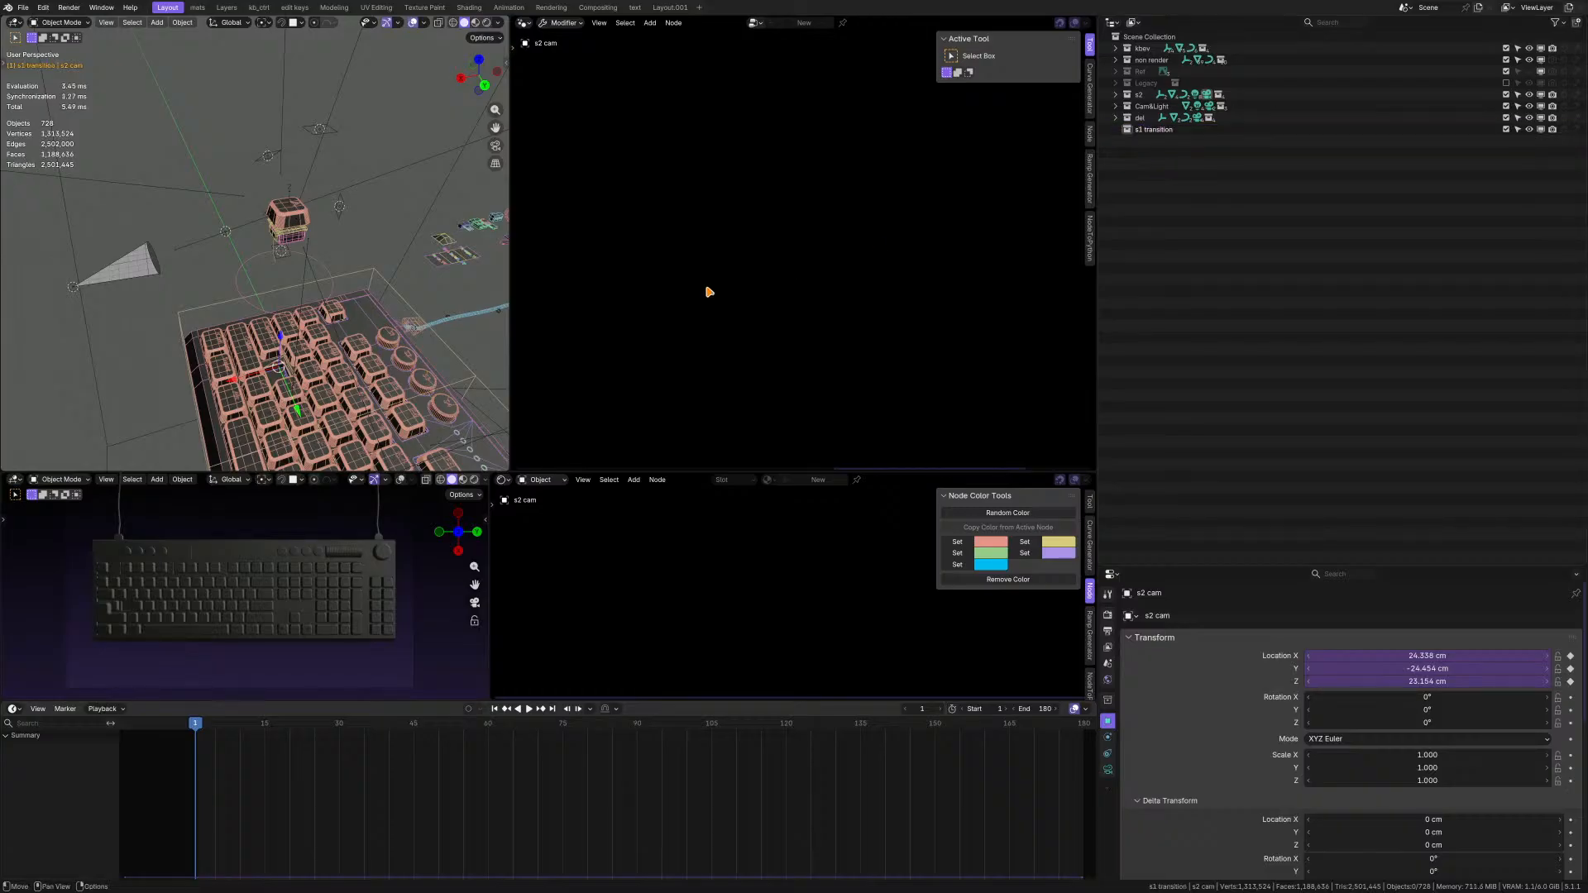
middle_click_drag(463, 273, 406, 273)
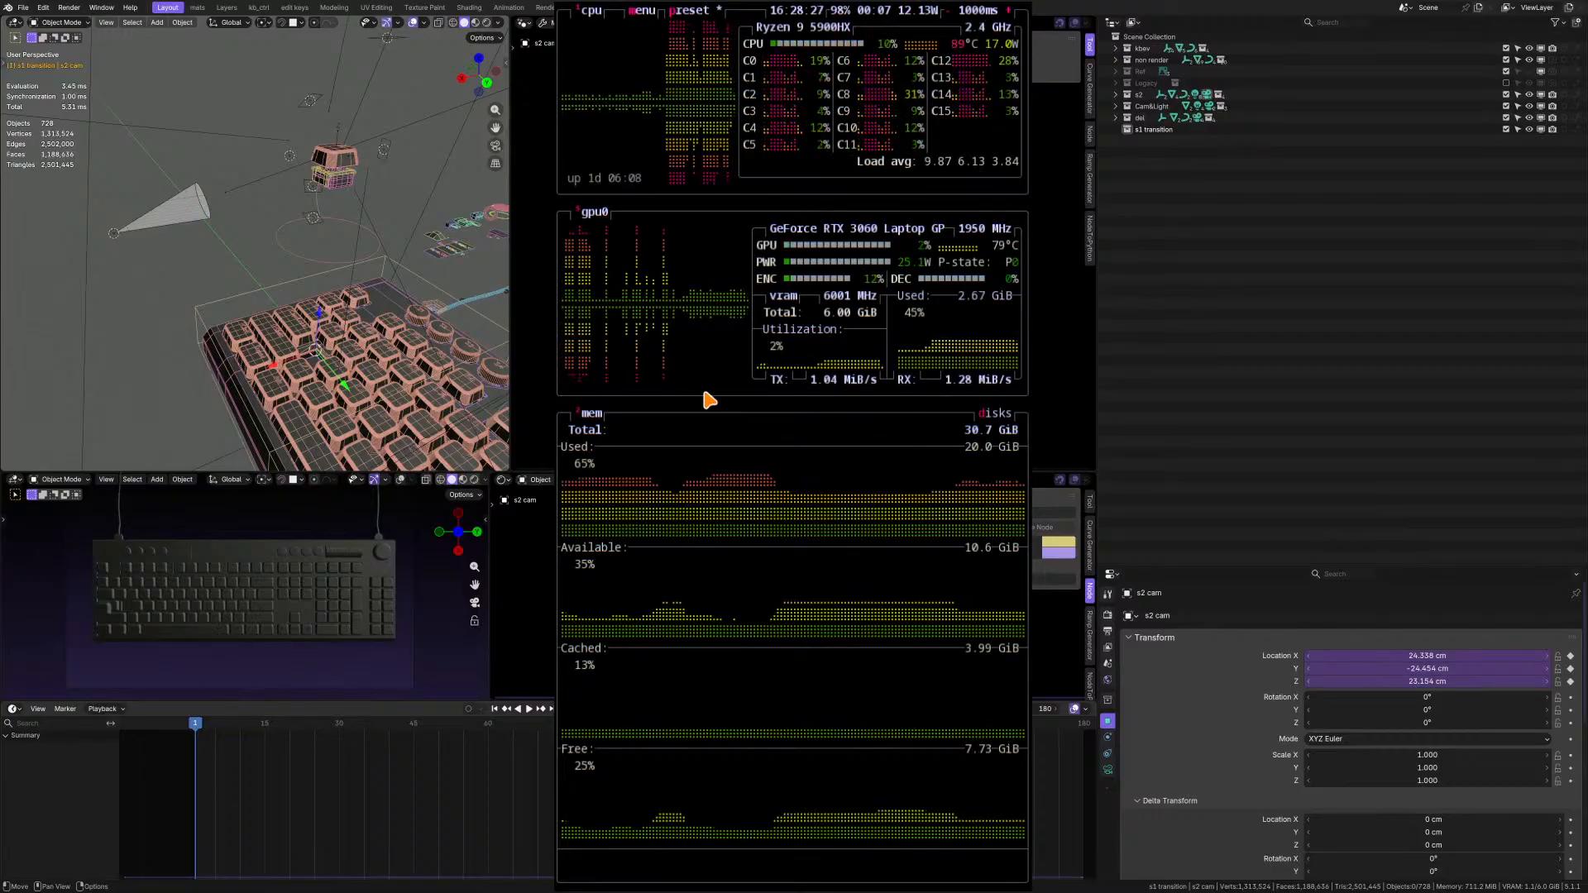
- Expand the s2 collection and look through the contents of s2 zpan others, s2 zpanlights and s2 switch
key("q")
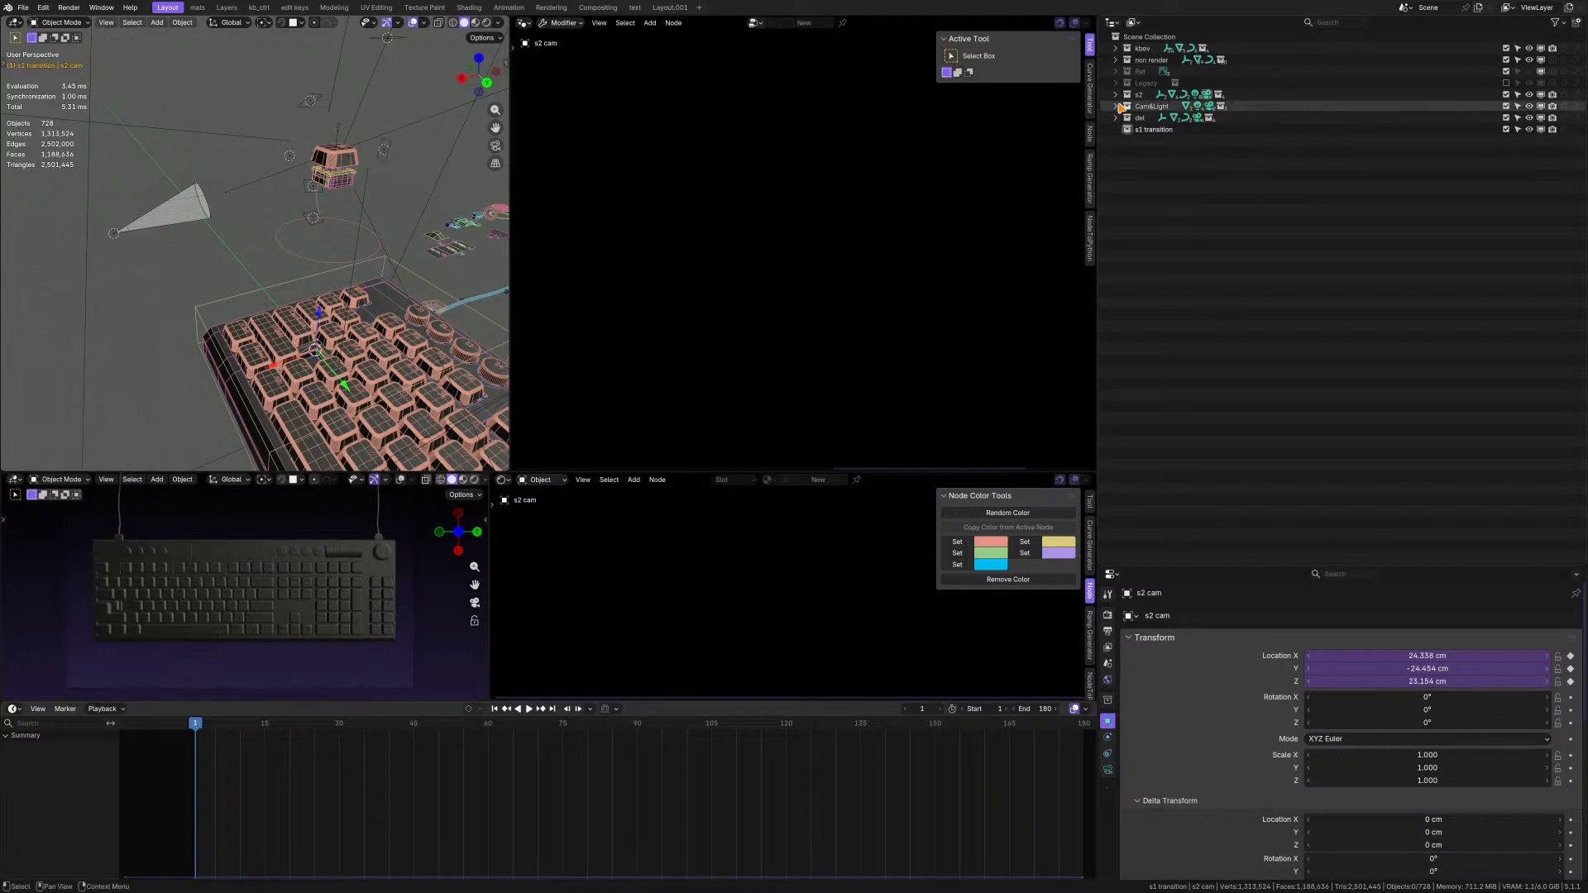
left_click(1114, 95)
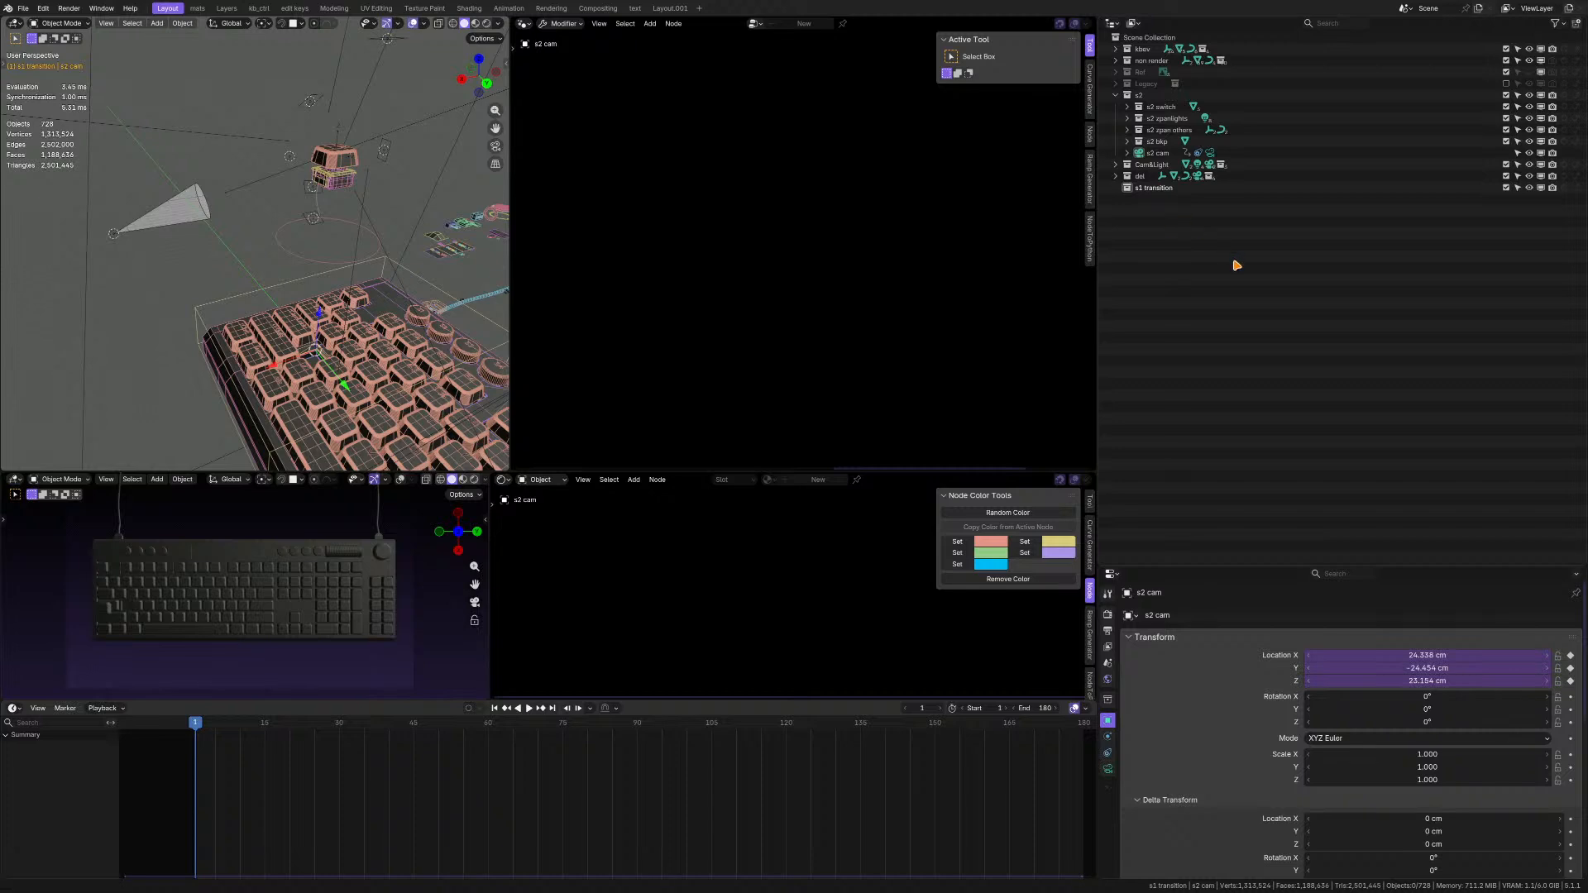
left_click(1126, 129)
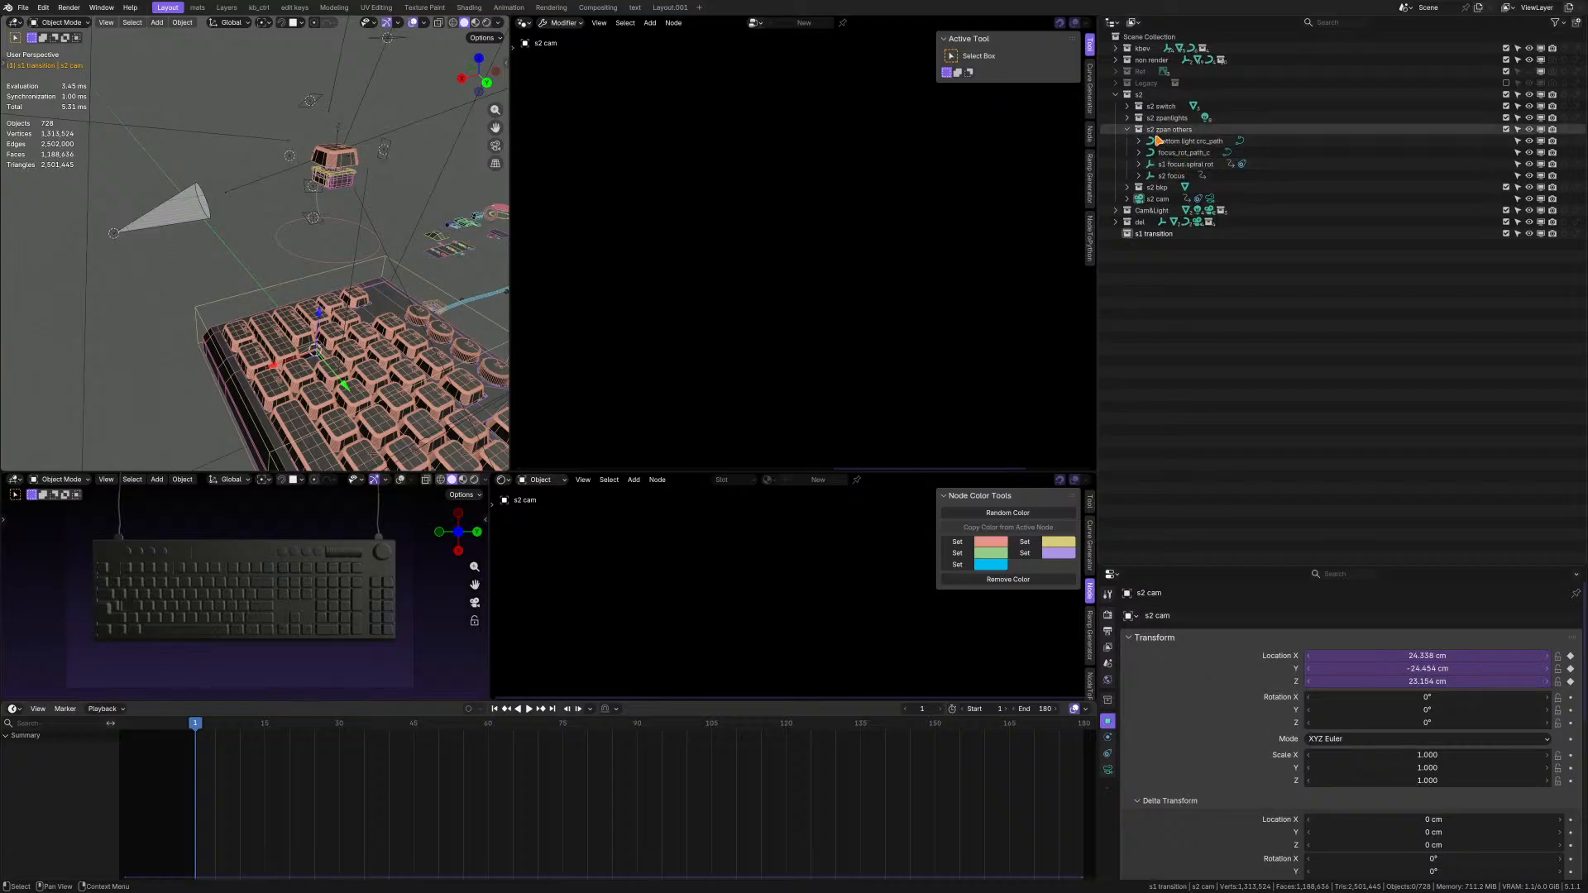
left_click(1128, 117)
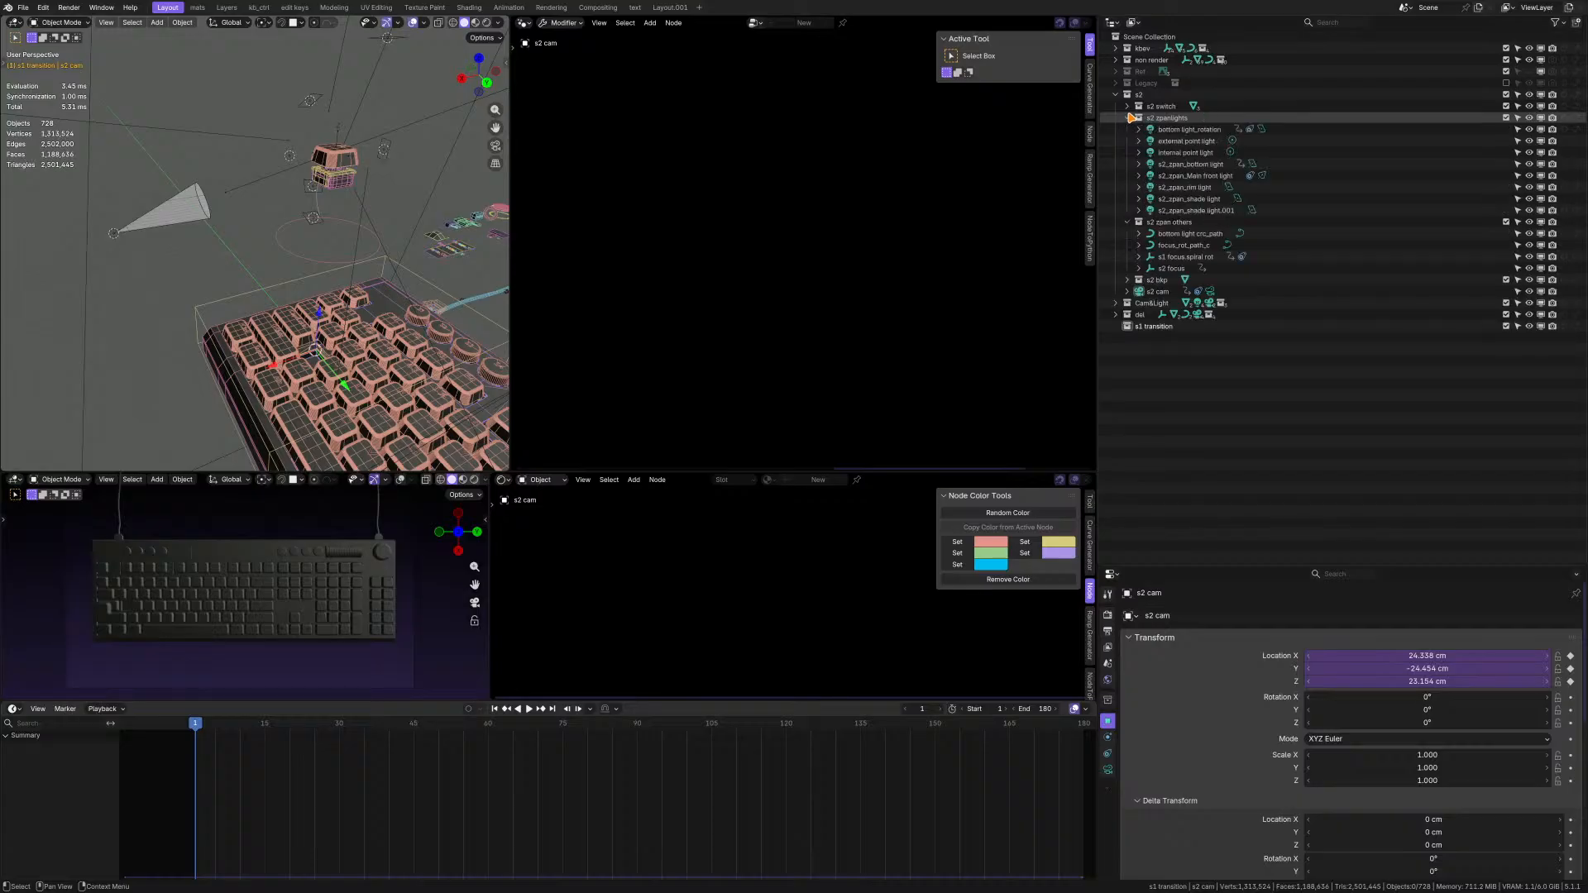
left_click(1127, 106)
left_click(1127, 108)
left_click(1128, 118)
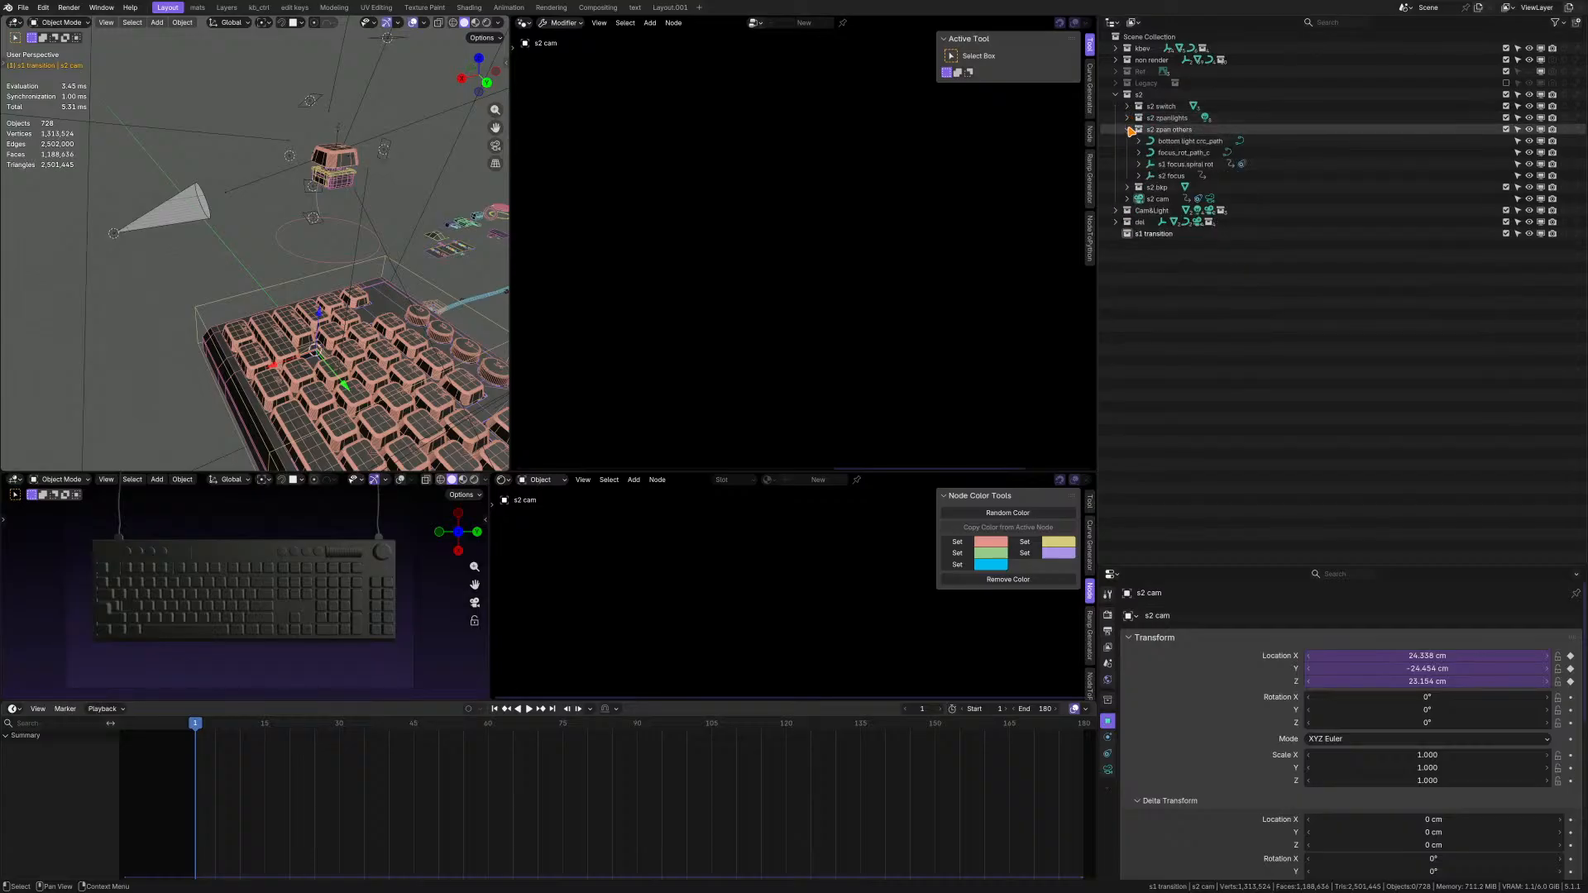
- Rename the s1 focus.spiral rot object in s2 zpan others to "s2 focus.spiral rot"
double_click(1183, 164)
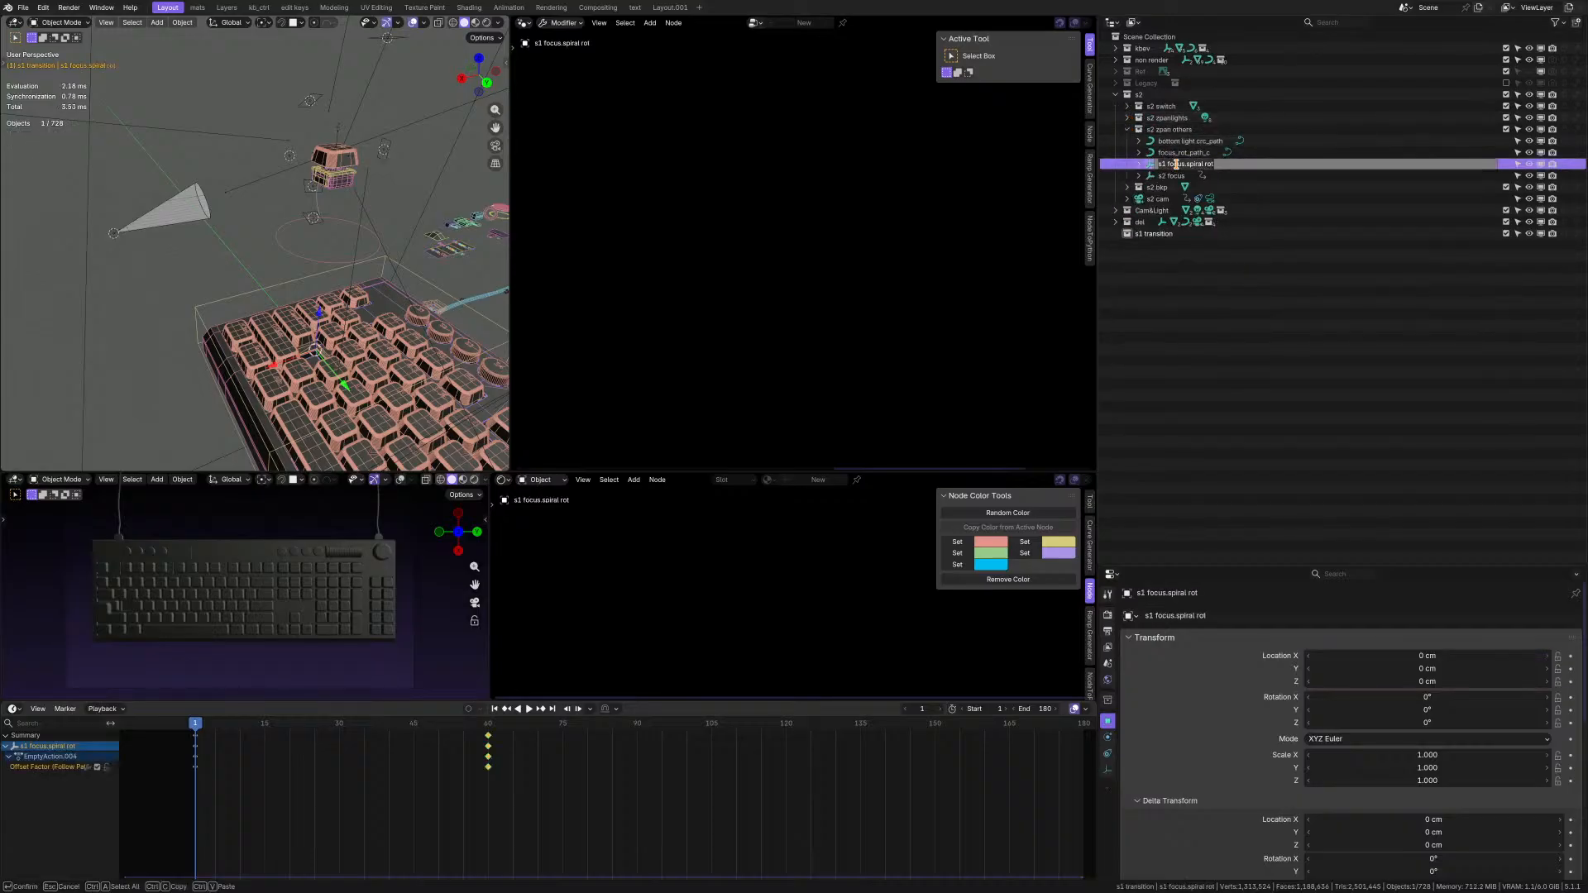
left_click(1166, 164)
key("BackSpace")
type("2")
key("Return")
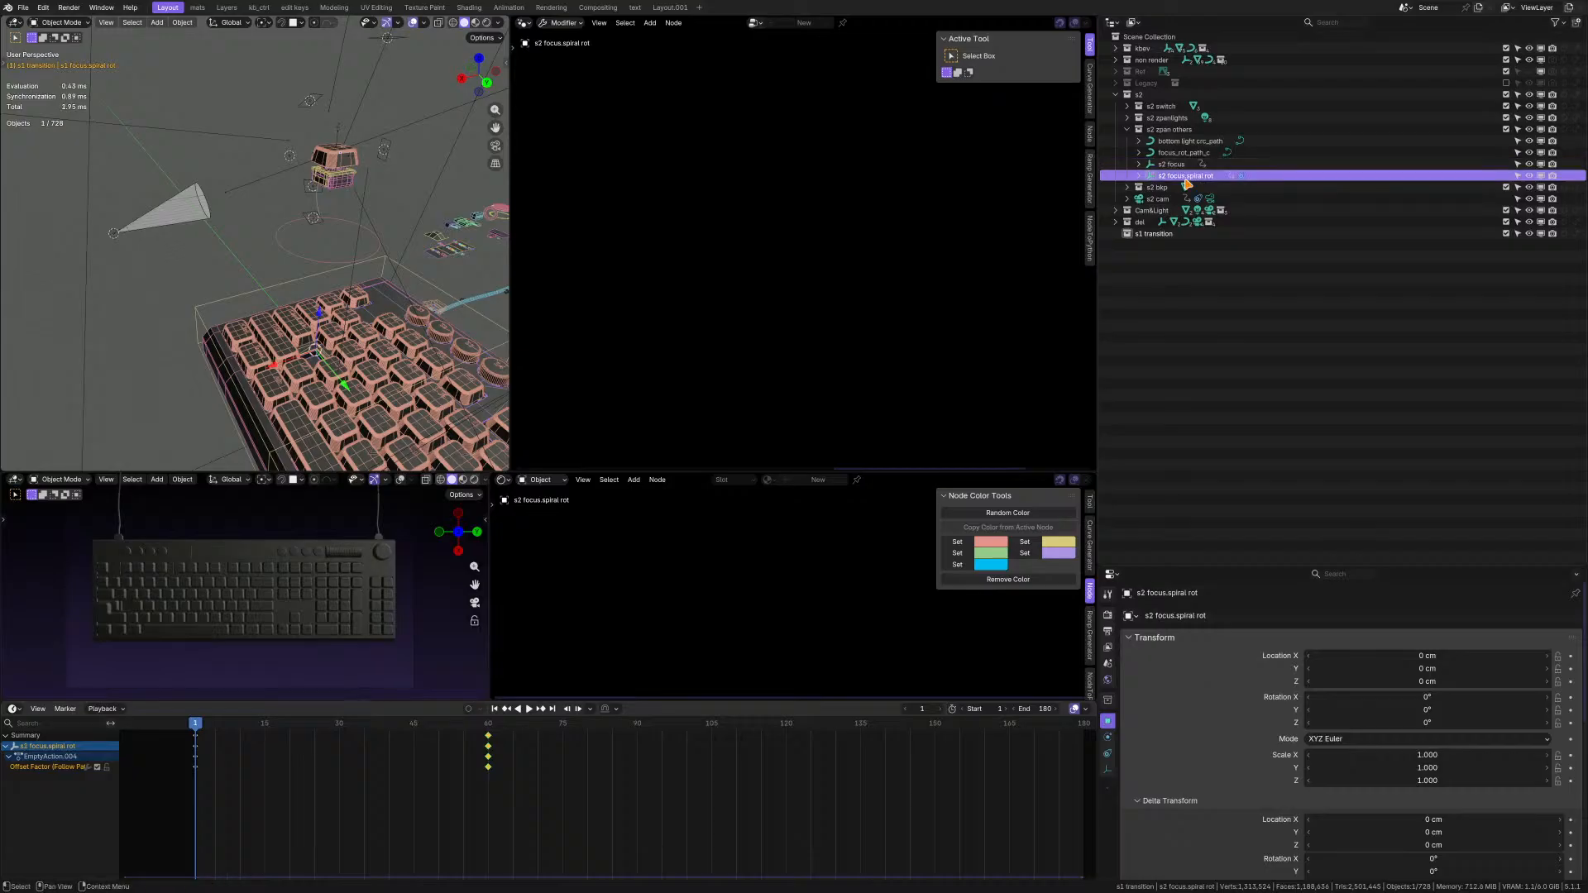
- Rename the backup path object in s2 bkp to "s2 focus_rot_path_bkp" and collapse s2 bkp and s2 zpan others
left_click(1127, 188)
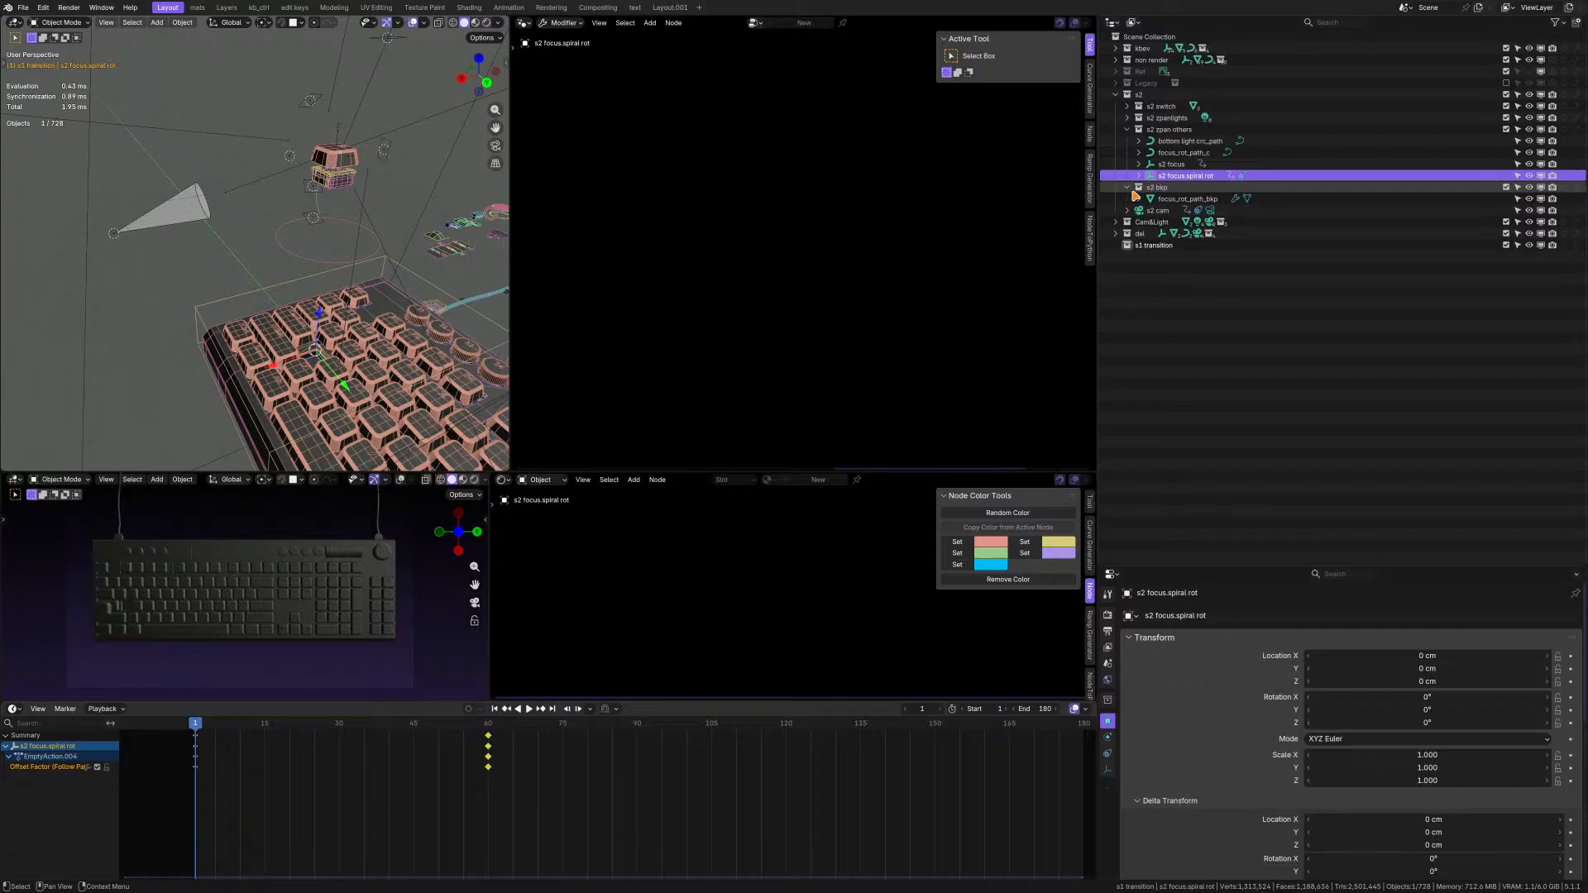
left_click(1158, 199)
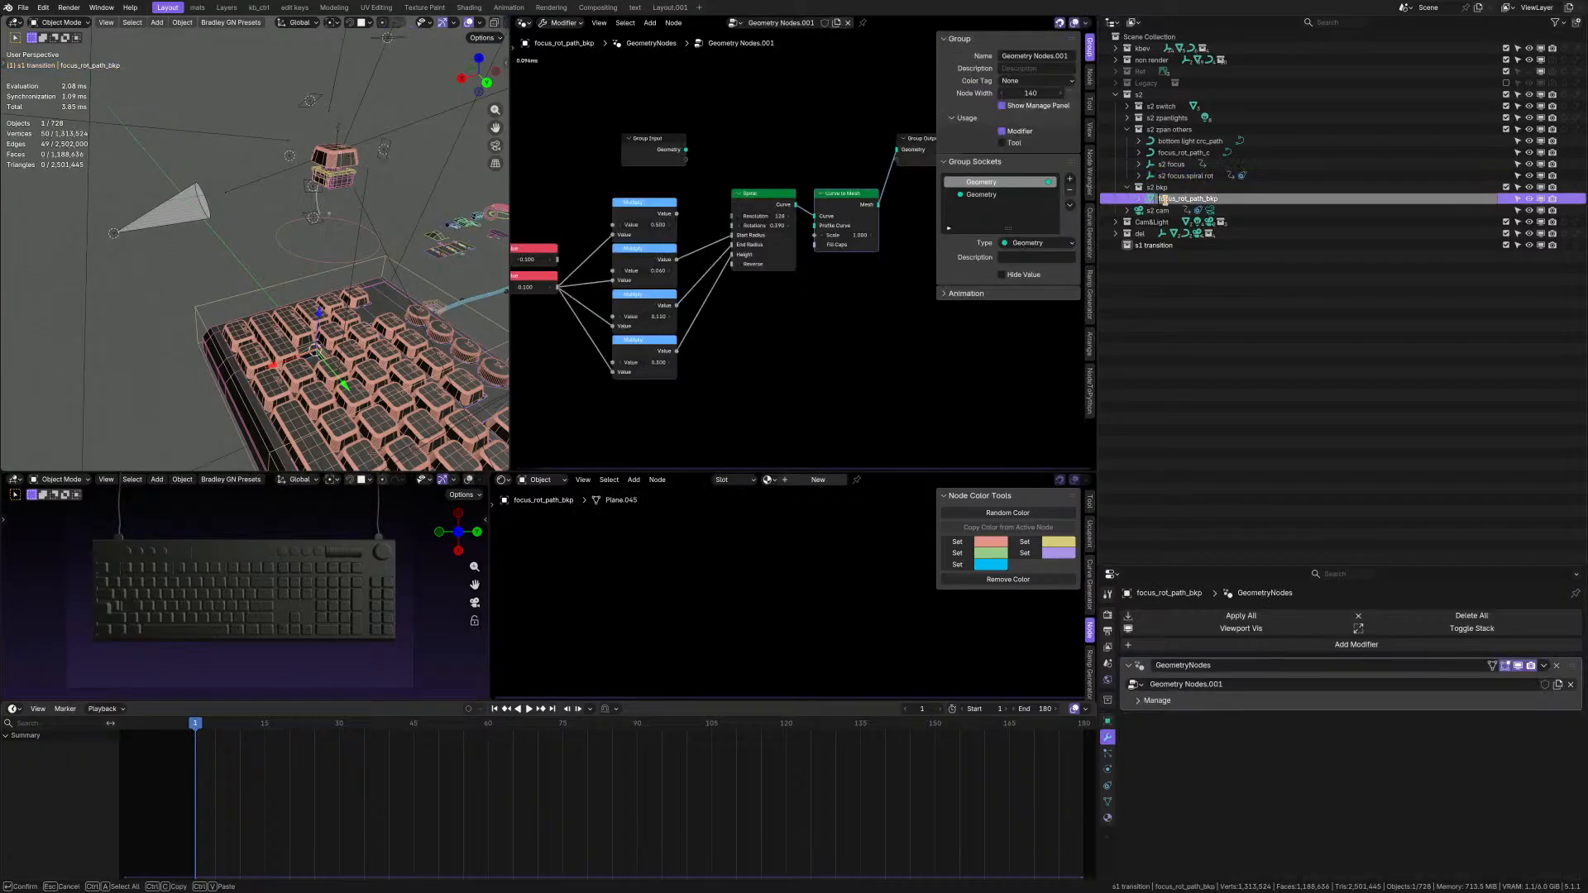
type("s2")
key("Return")
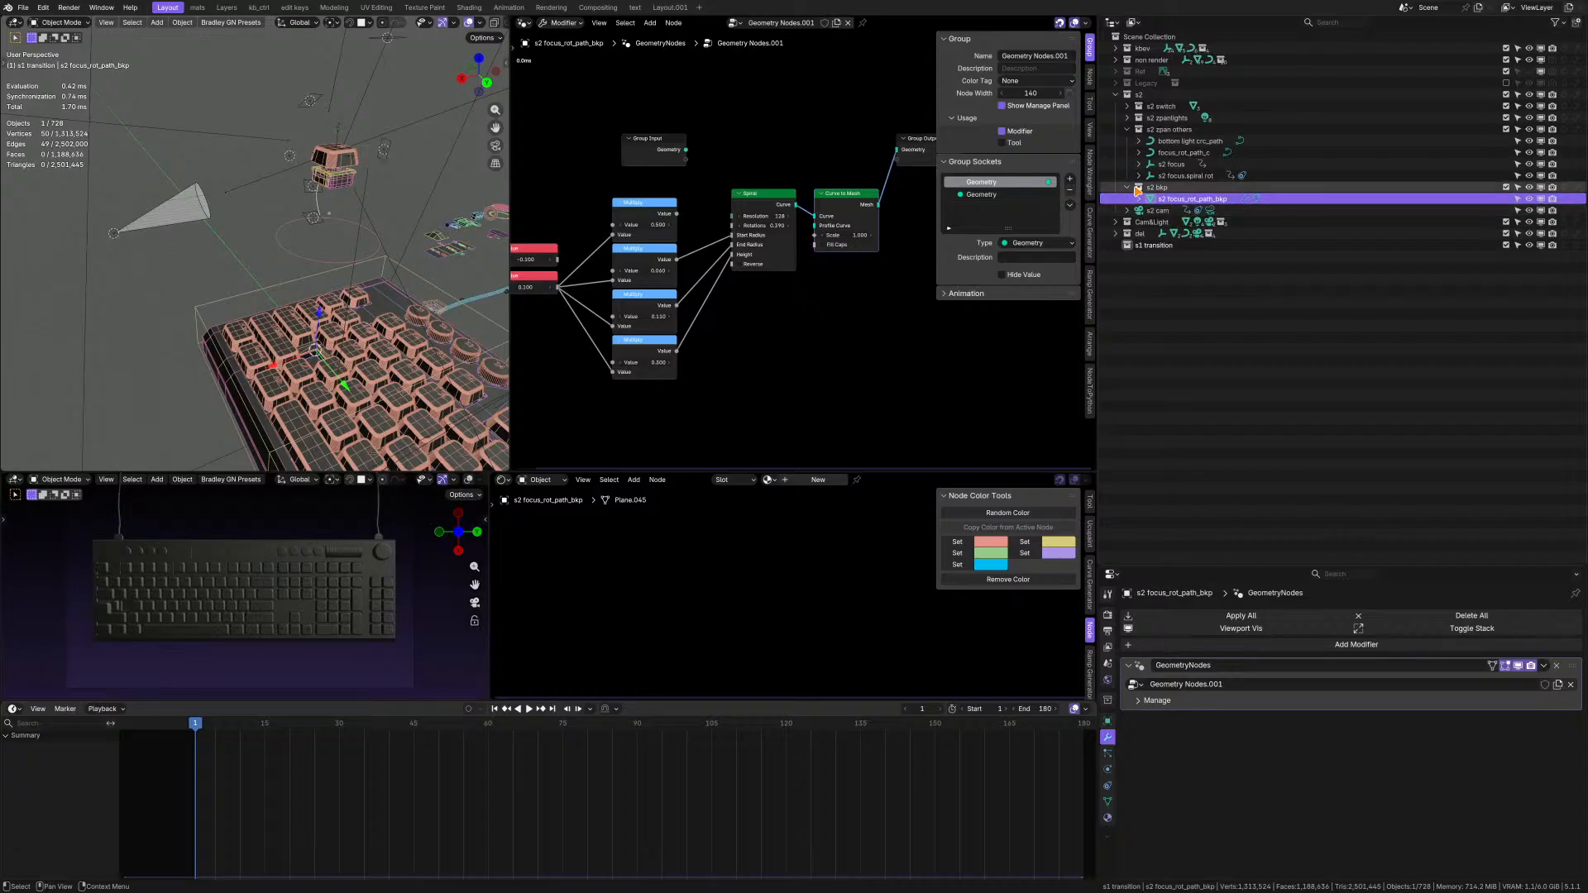
left_click(1128, 188)
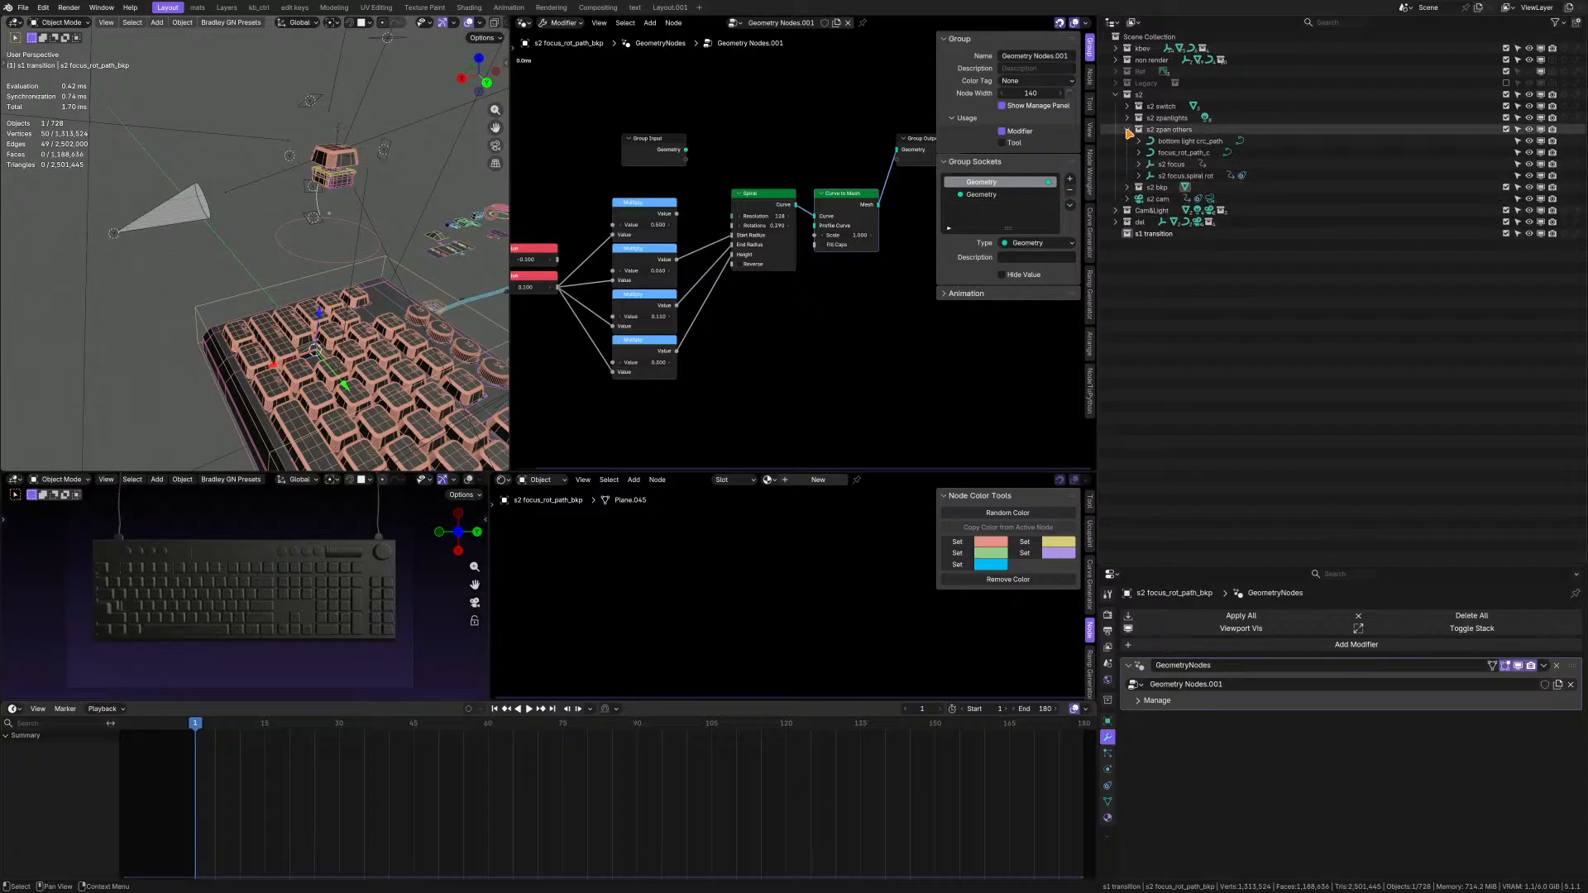
left_click(1128, 130)
left_click(1201, 263)
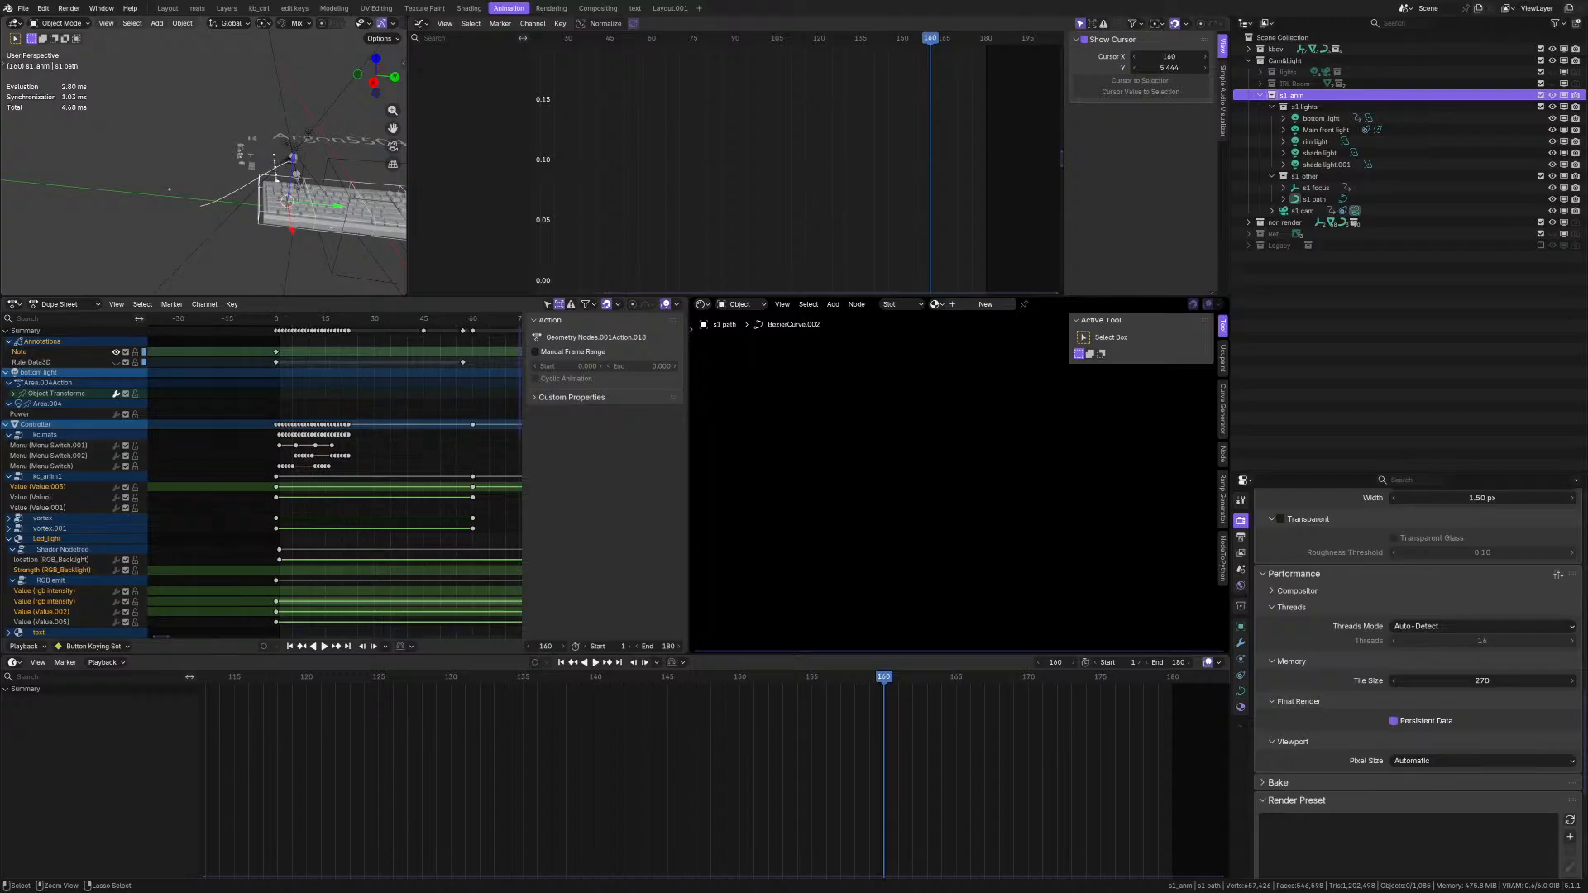
- Examine the s1_anm setup around the keyboard in the other scene file, then return to the s2 scene
scroll(329, 179, "down", 4)
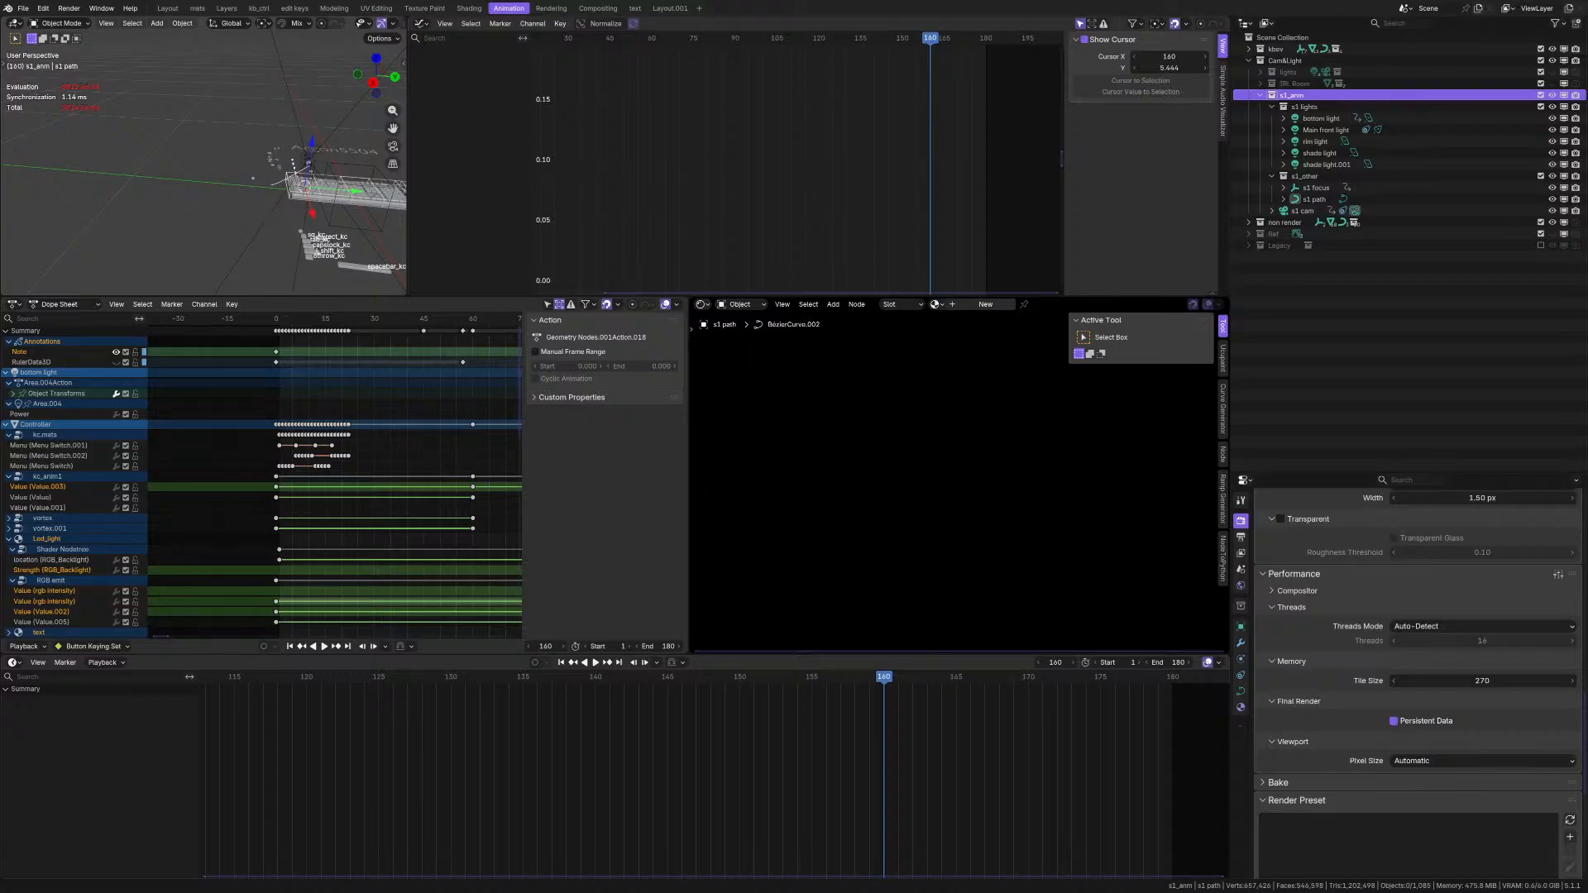
middle_click_drag(340, 238, 324, 182)
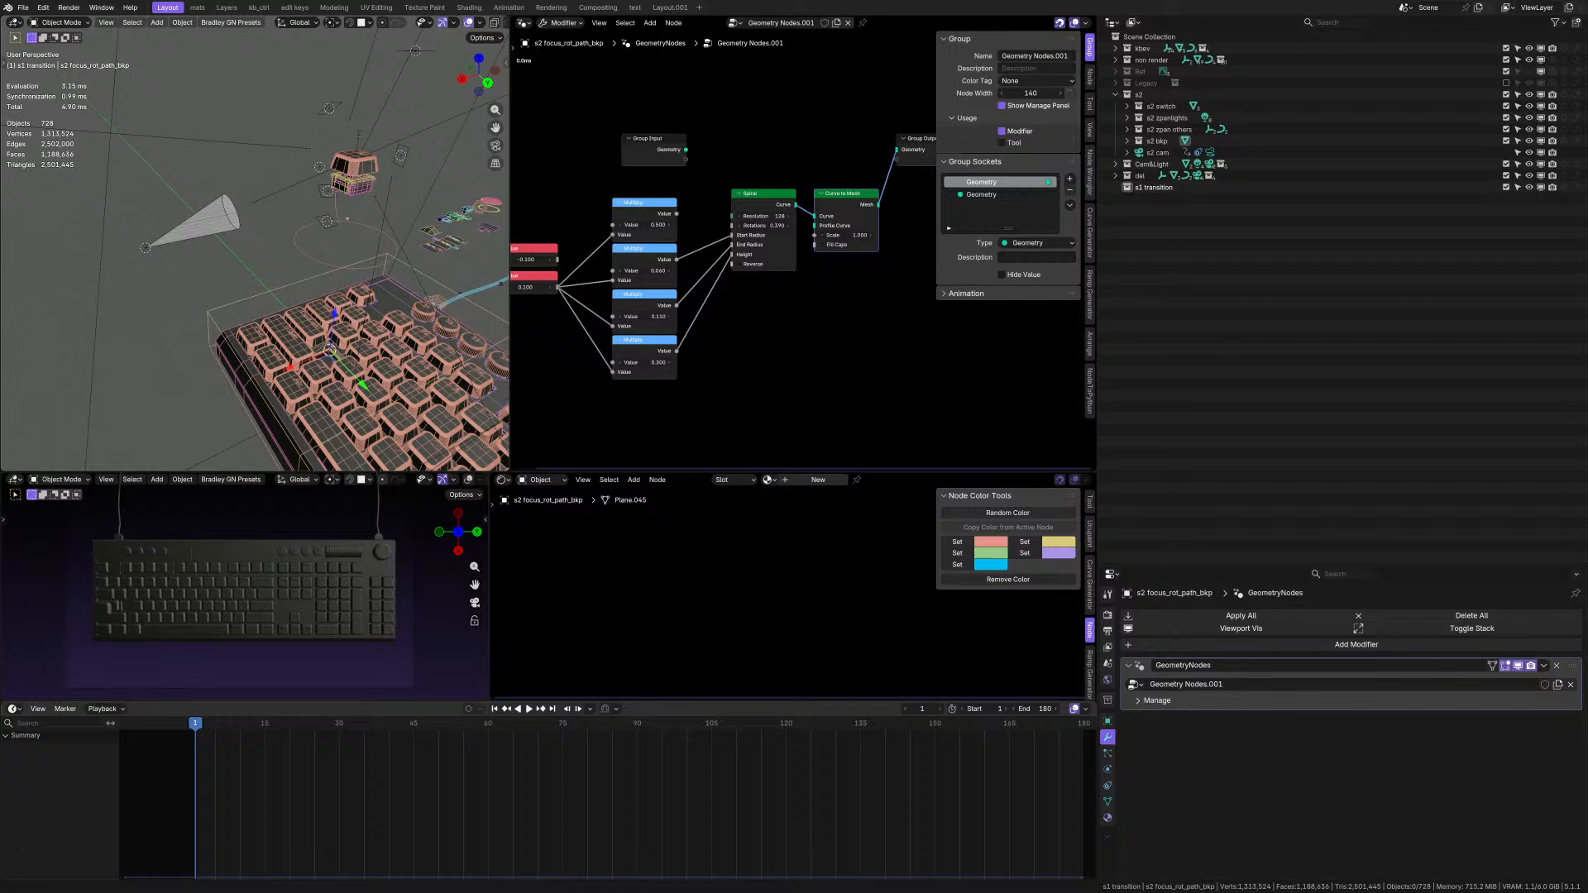
mouse_move(308, 240)
middle_mouse_down()
mouse_move(281, 216)
mouse_move(308, 241)
middle_mouse_up()
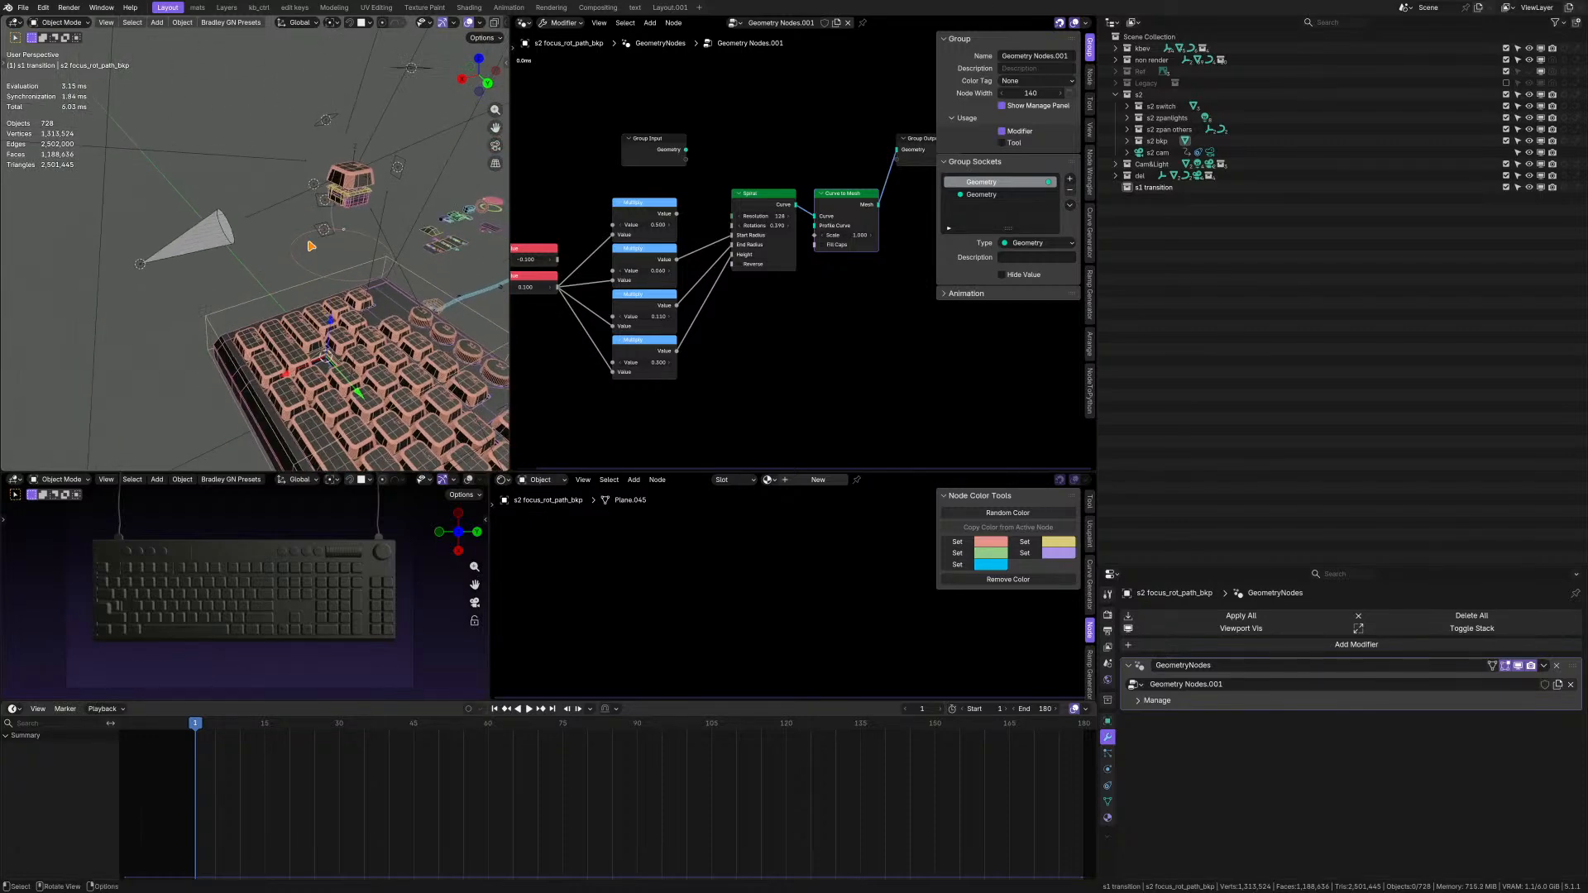
middle_click_drag(292, 378, 282, 337)
- Append the s1_anm collection with its lights, focus, path and camera into the s1 transition collection
left_click(1192, 187)
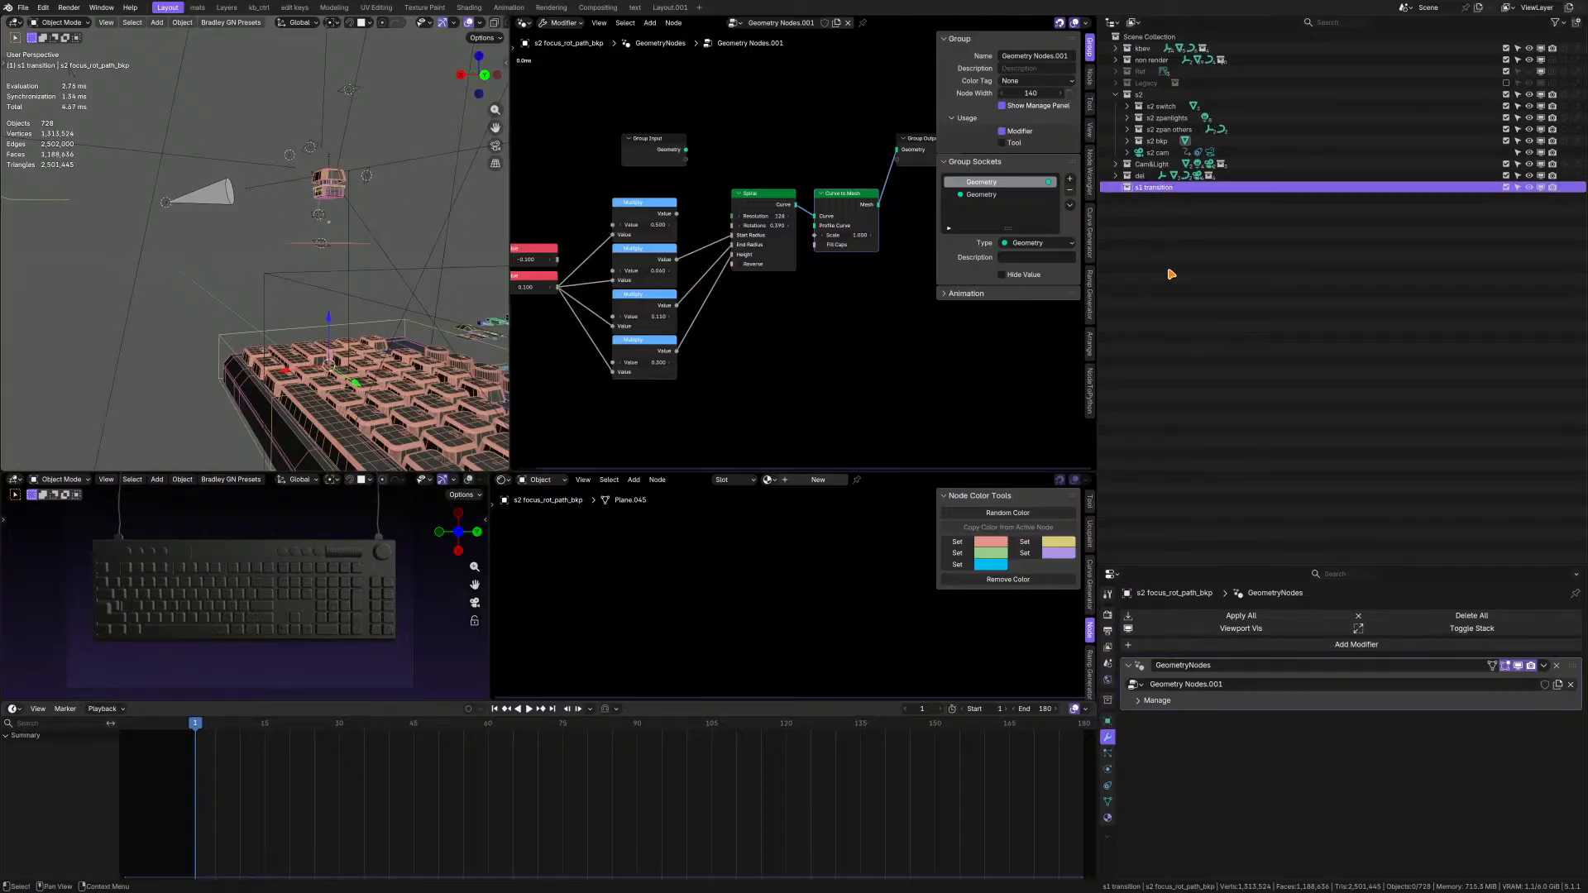
middle_click_drag(383, 324, 382, 345)
scroll(311, 273, "up", 1)
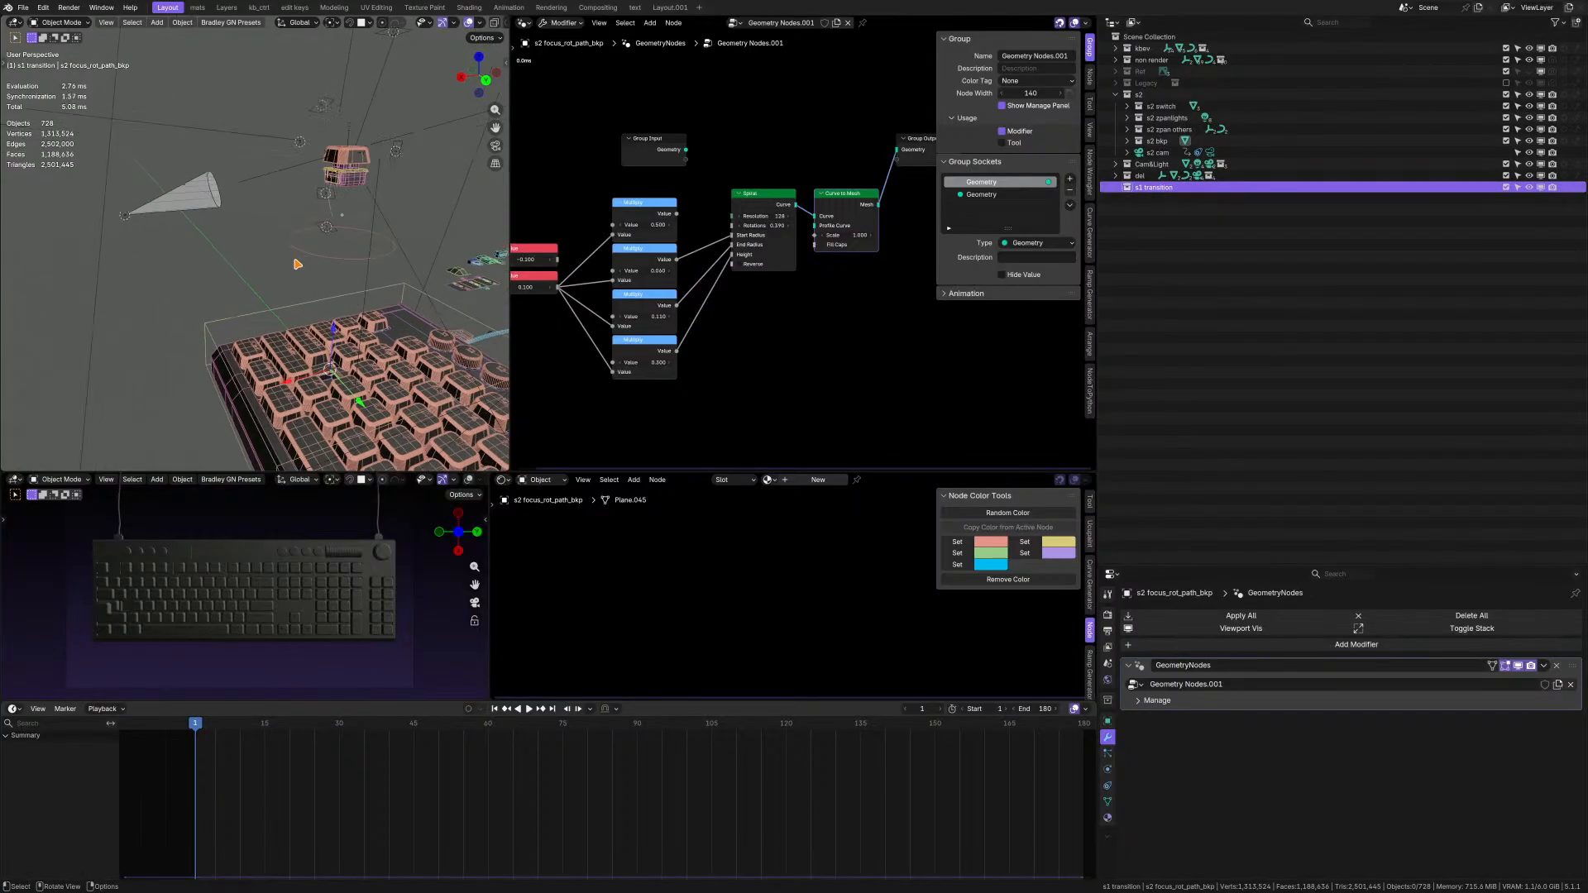
left_click(23, 7)
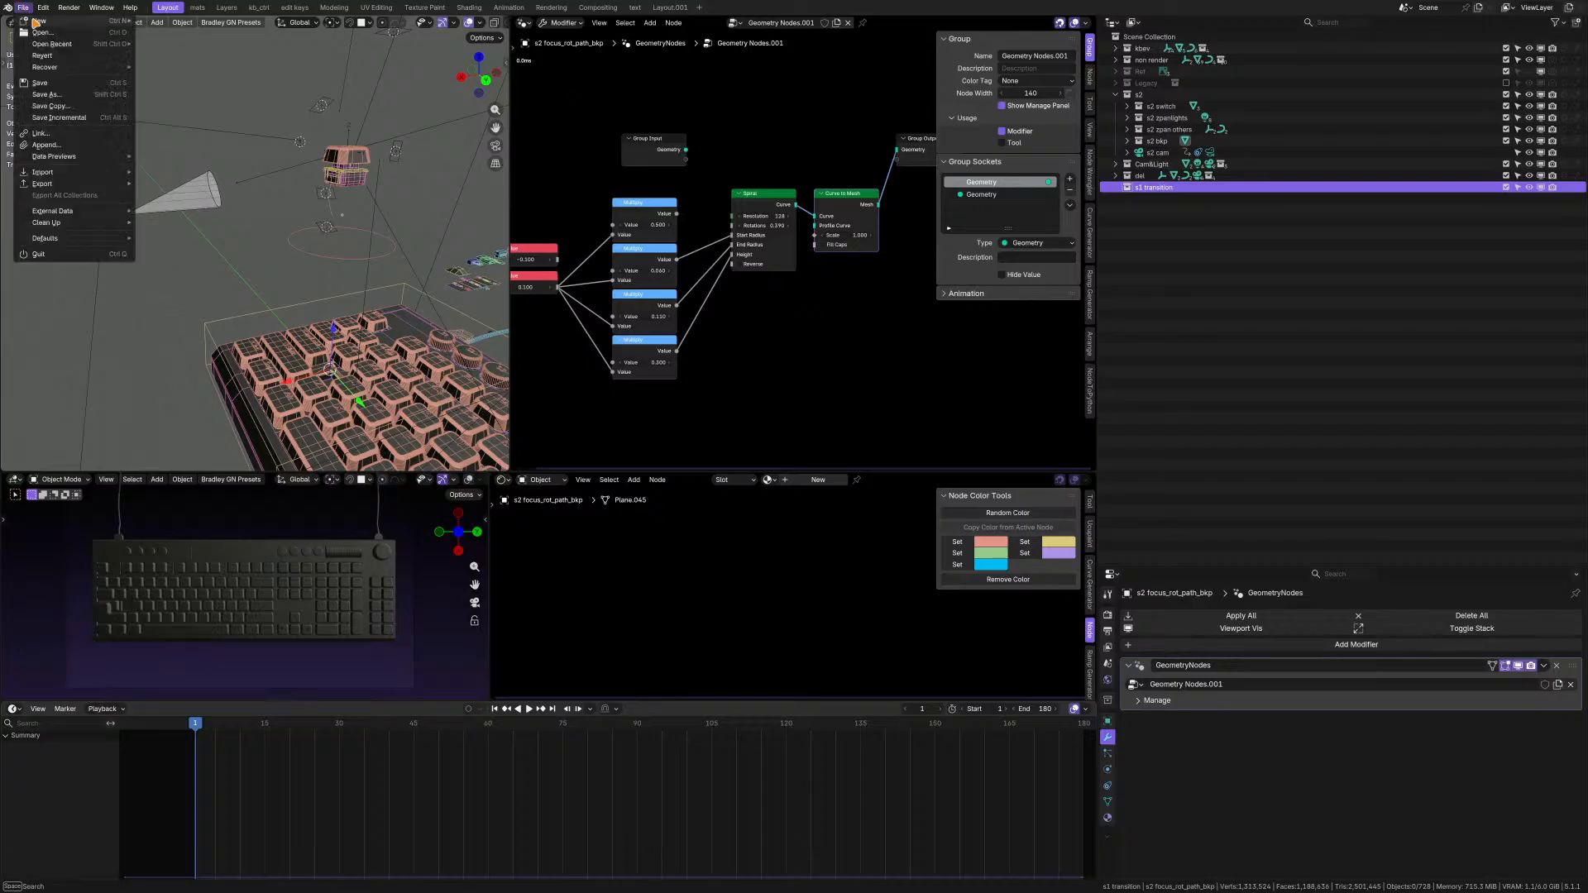
key("Escape")
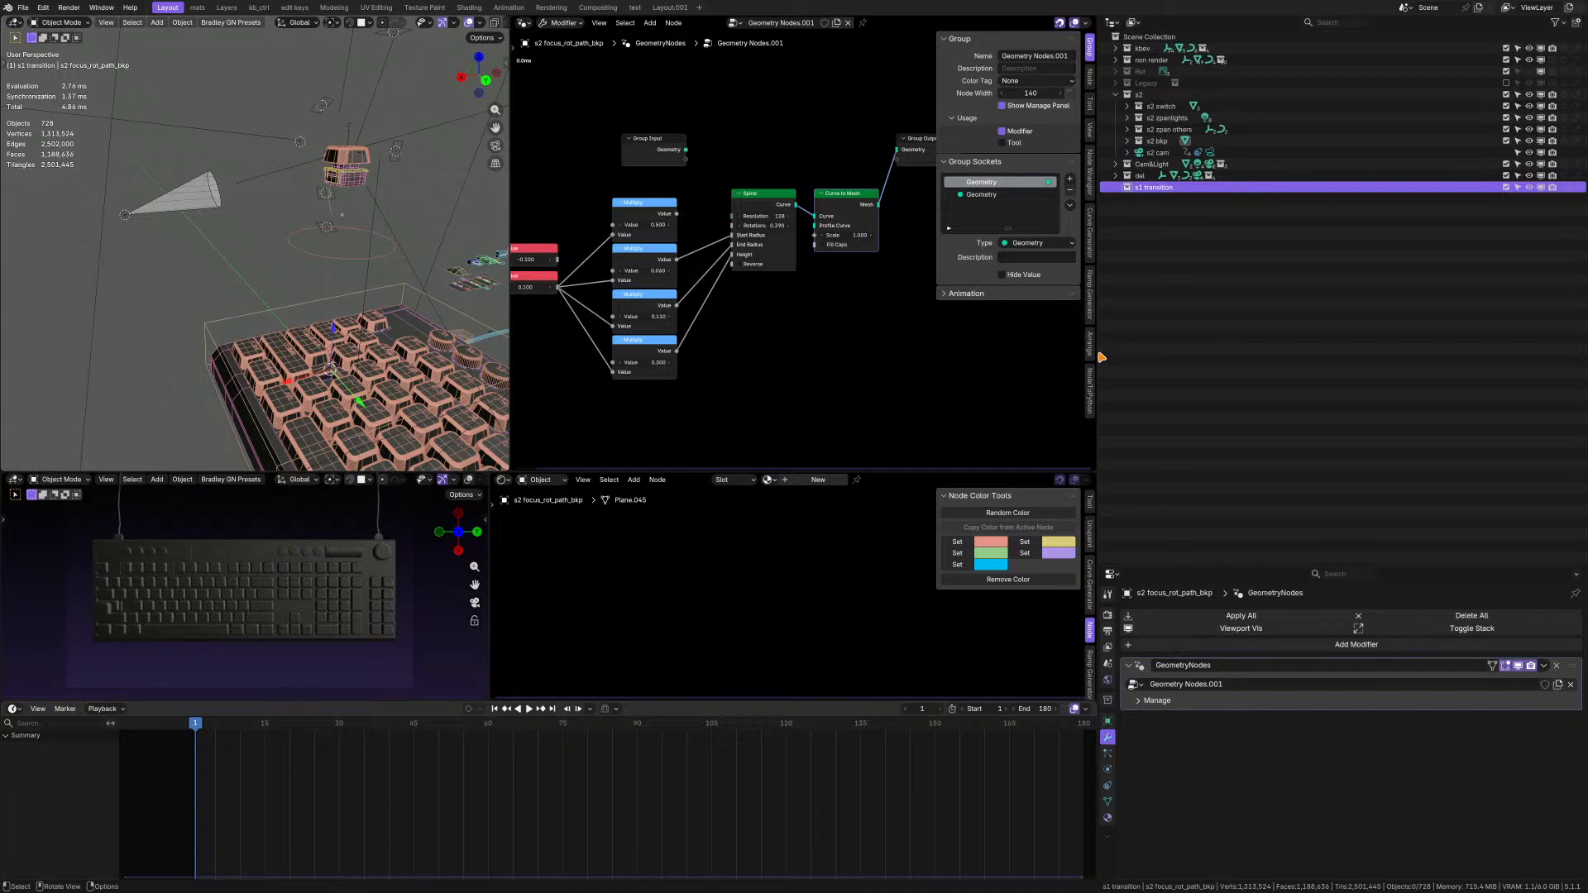
key("super+s")
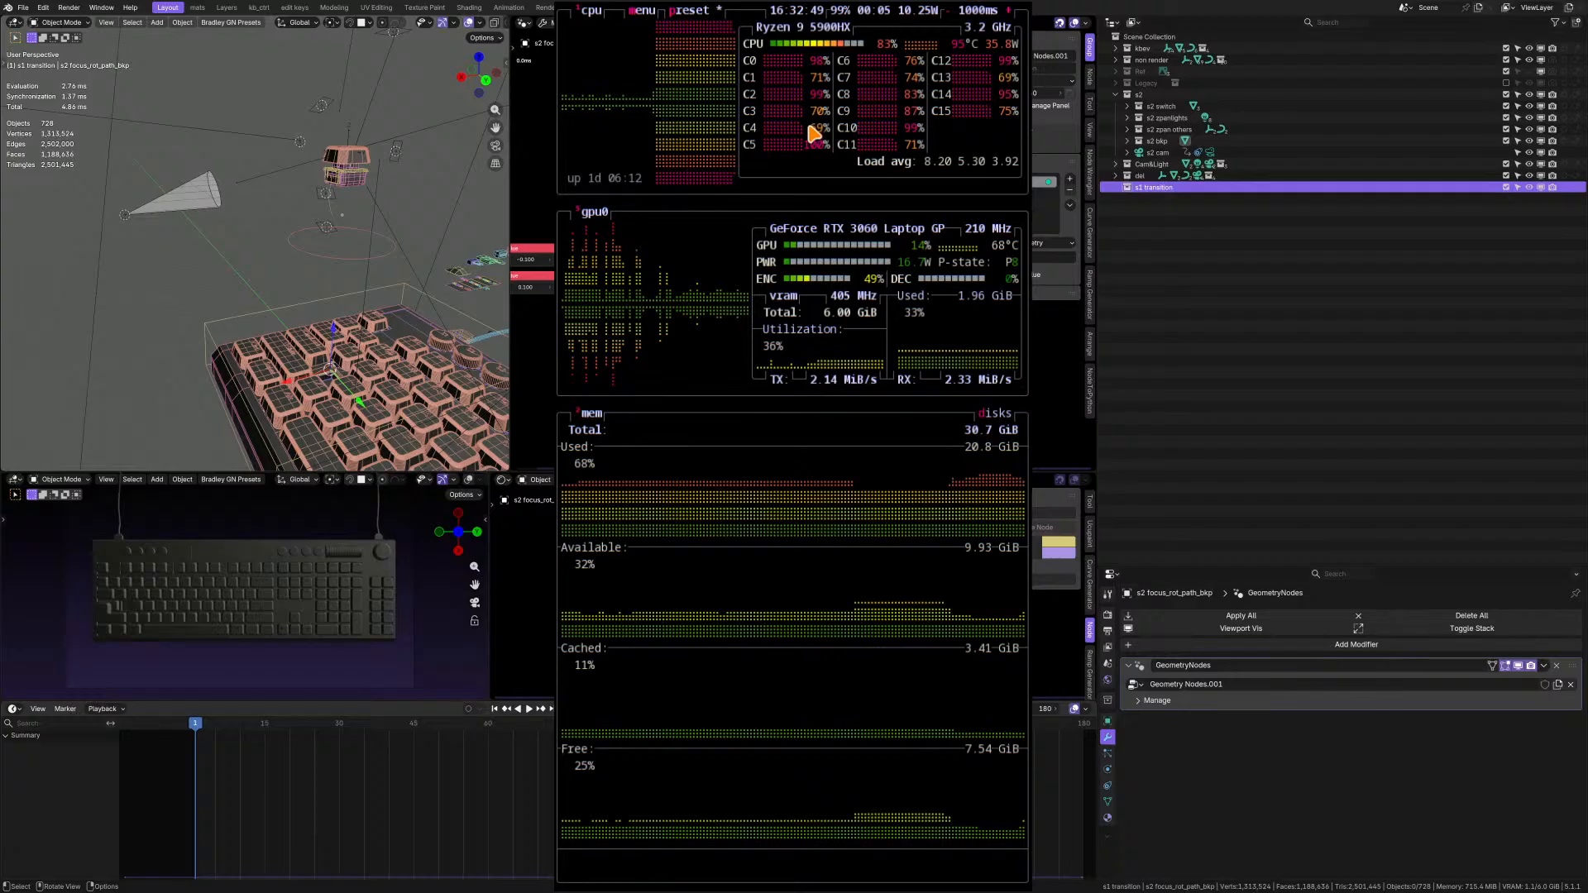
key("q")
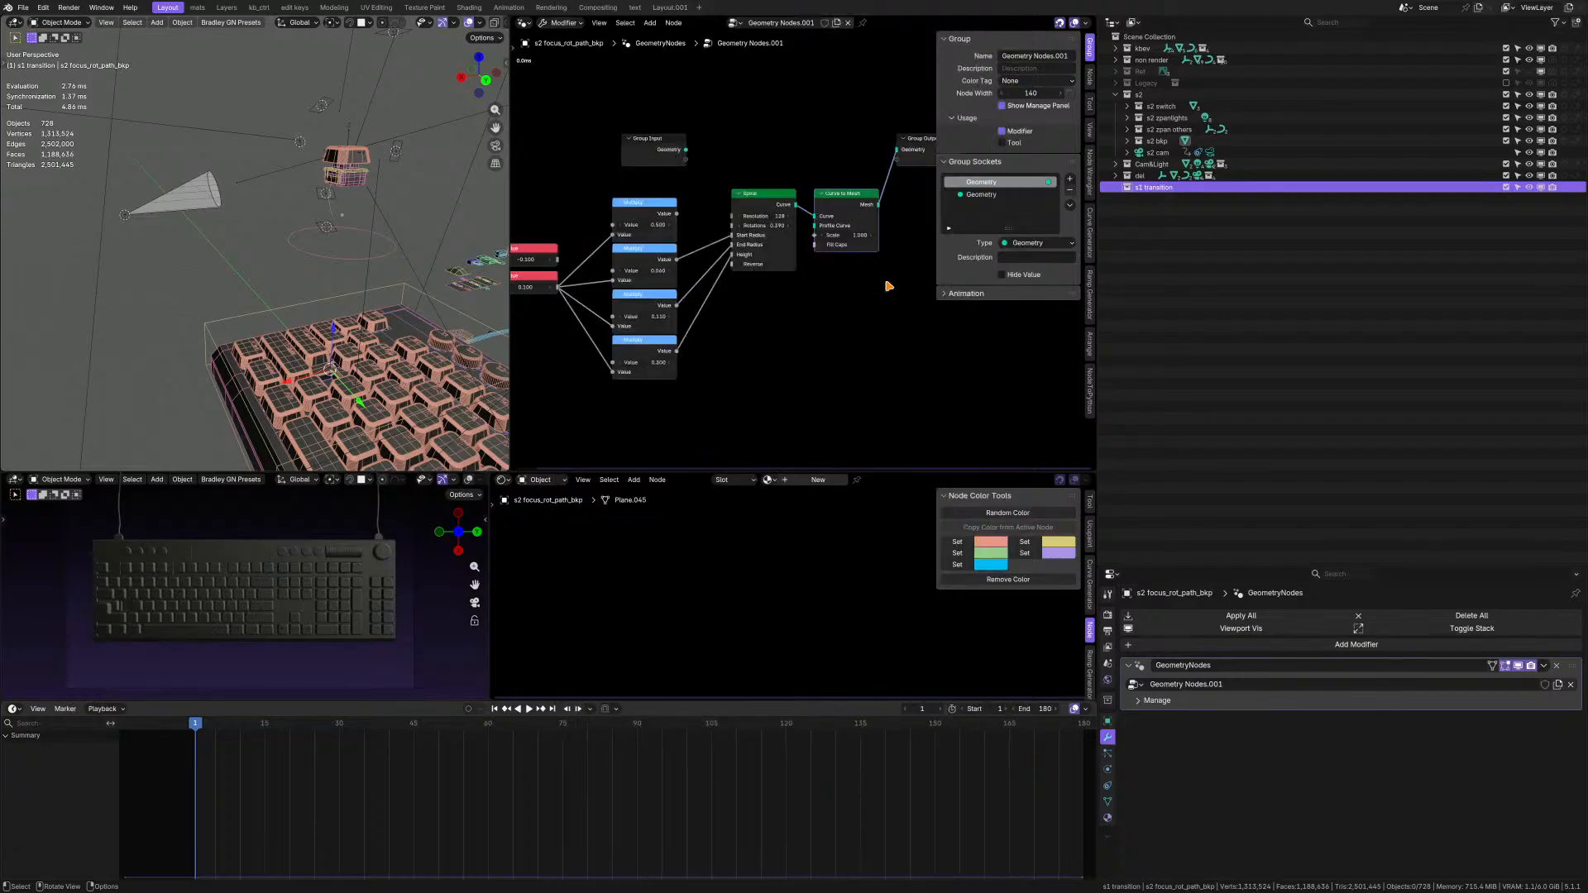
scroll(257, 281, "down", 2)
mouse_move(259, 284)
middle_mouse_down()
mouse_move(196, 266)
mouse_move(263, 313)
mouse_move(252, 289)
middle_mouse_up()
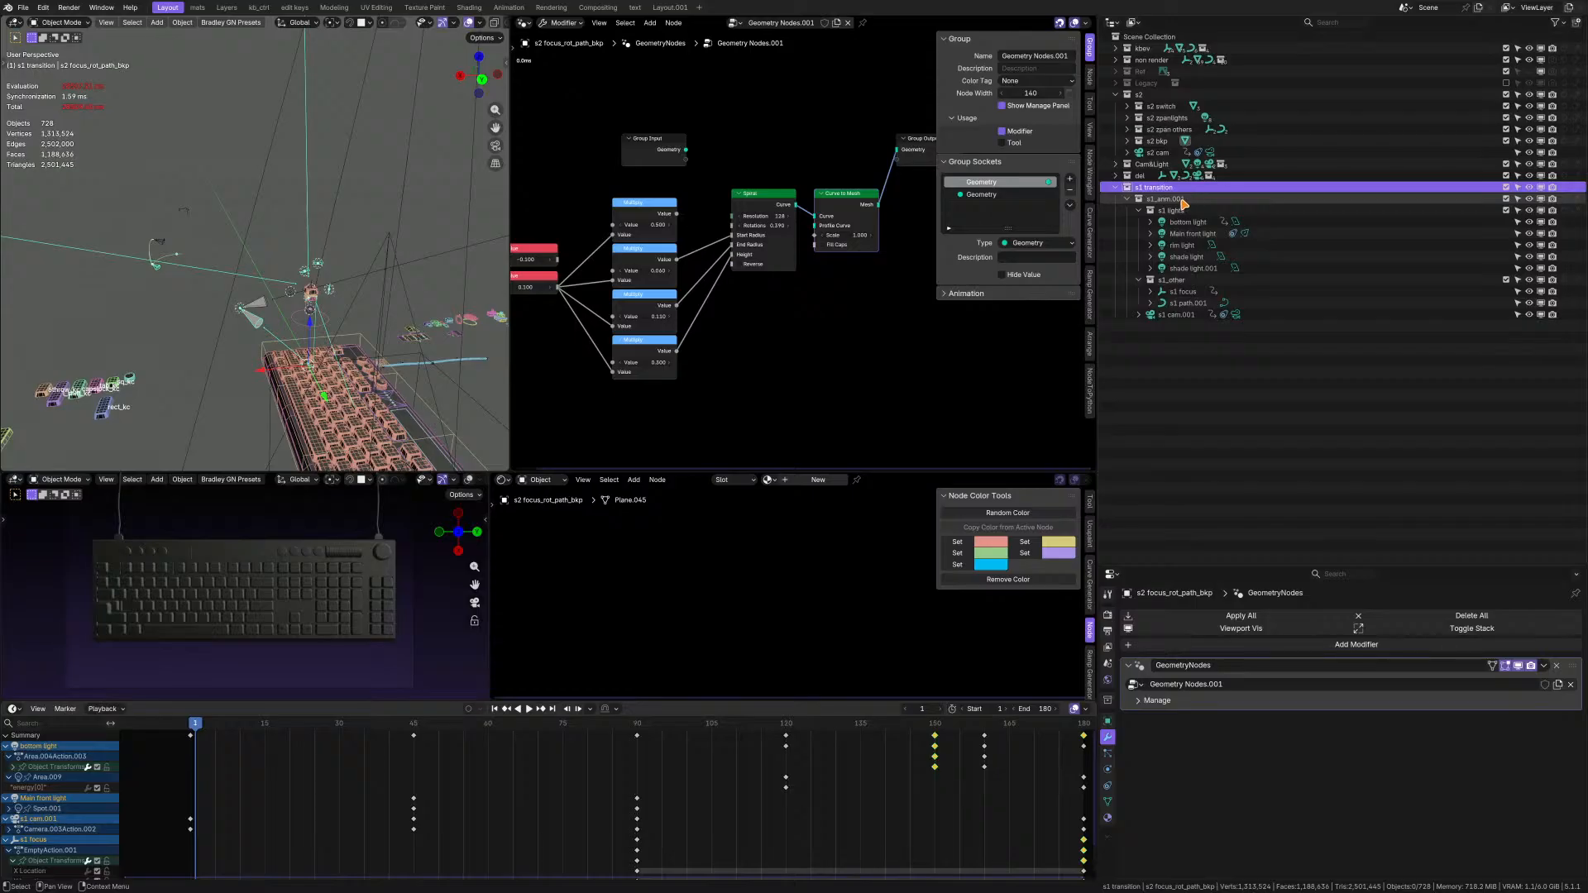
- Compare s1 cam.001 with s2 cam, checking their animation, camera data and constraints in the scene hierarchy
left_click(1177, 315)
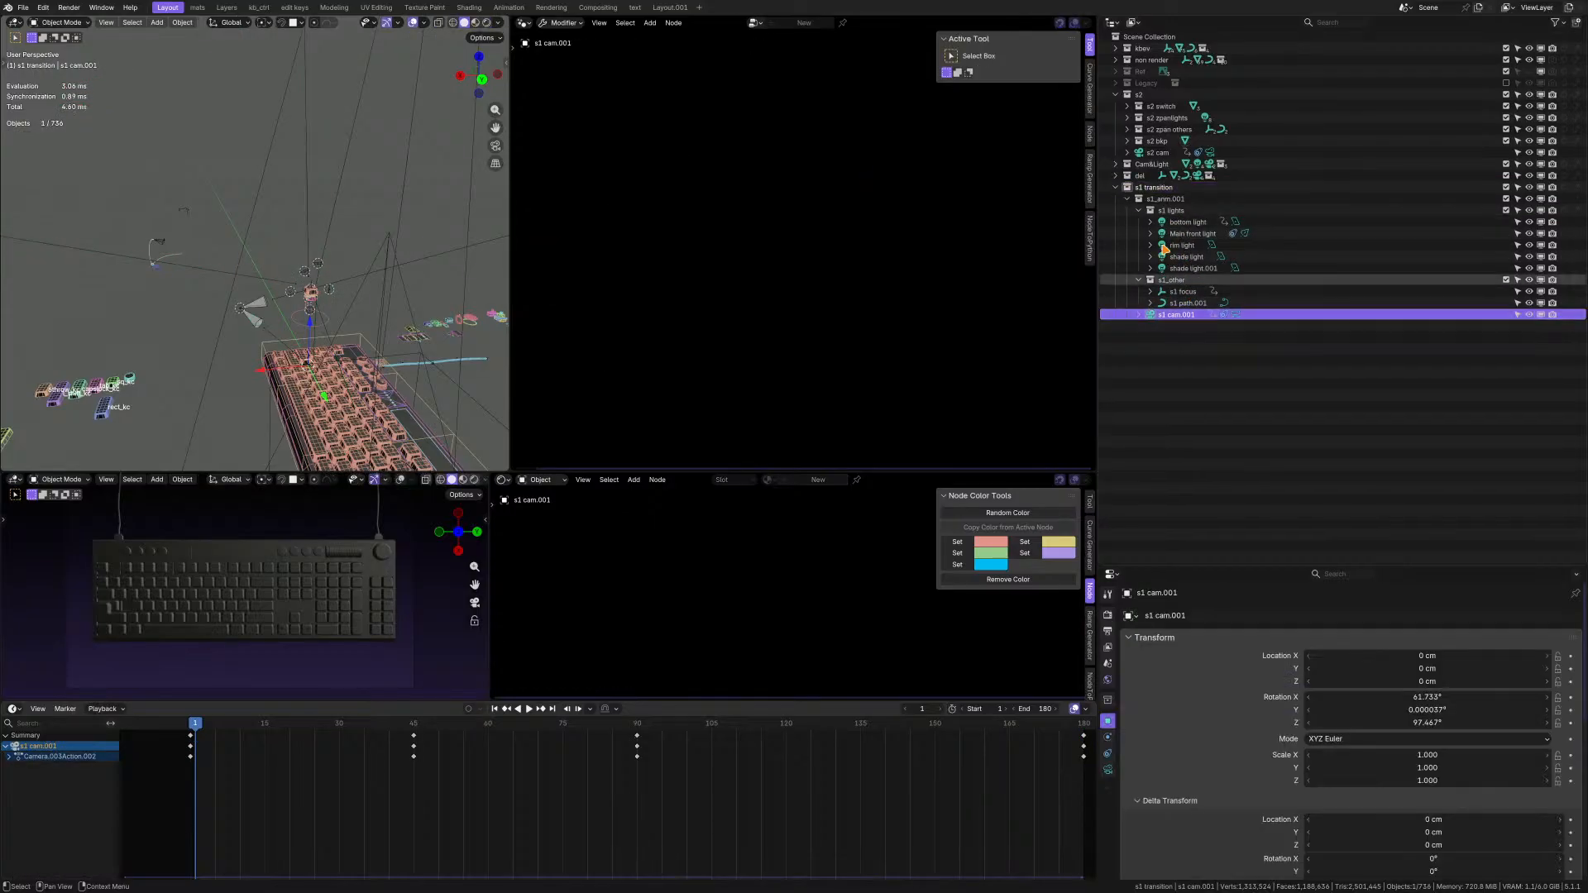
left_click(1154, 152)
left_click(1128, 153)
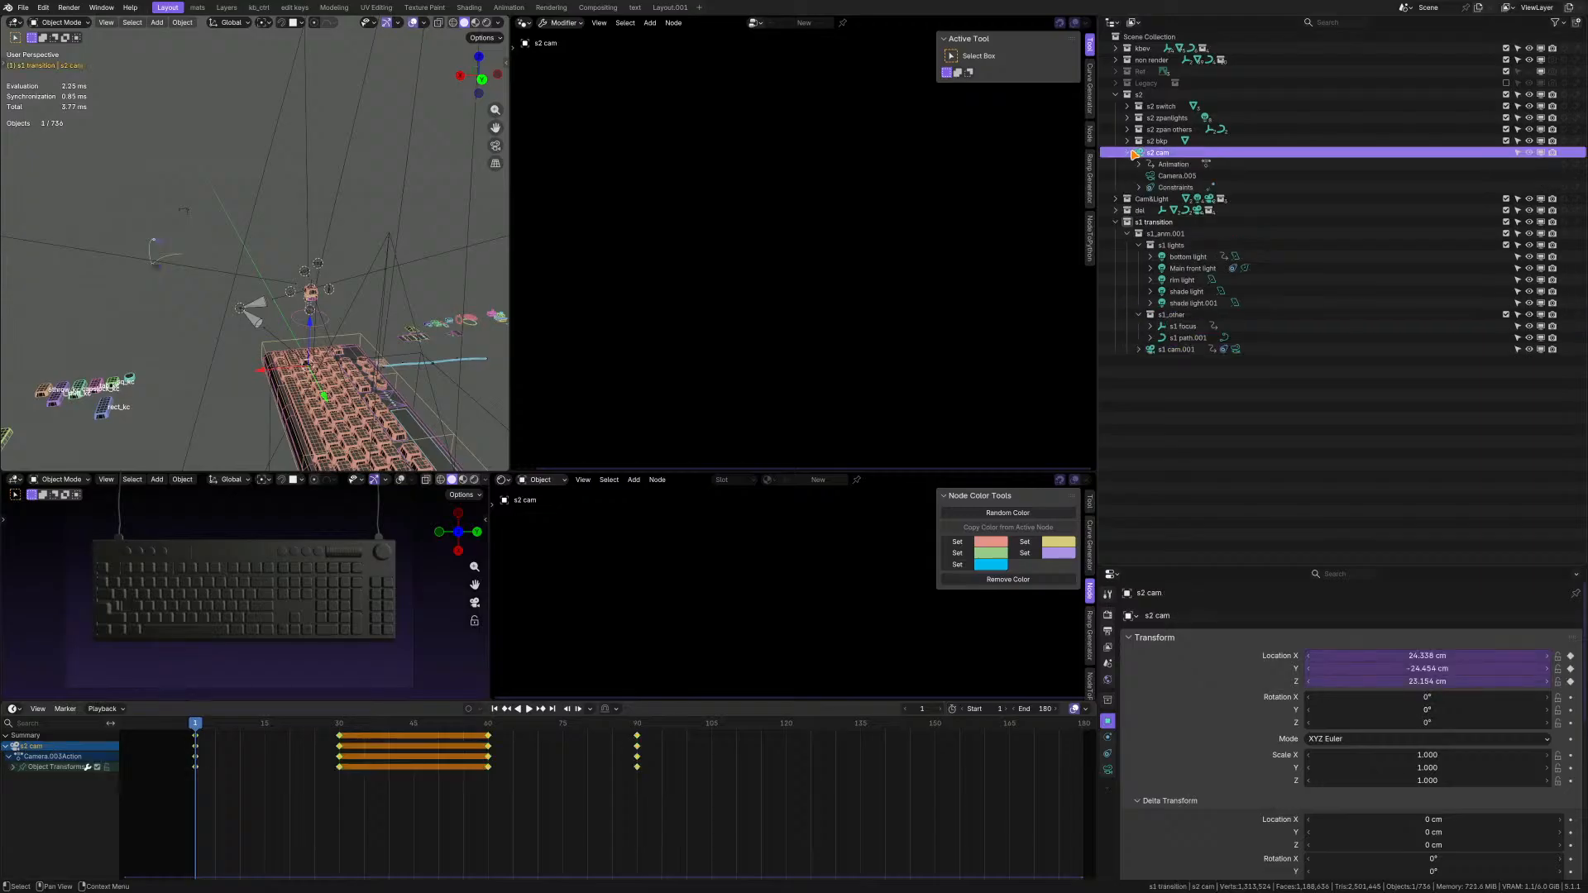
left_click(1128, 153)
left_click(1140, 315)
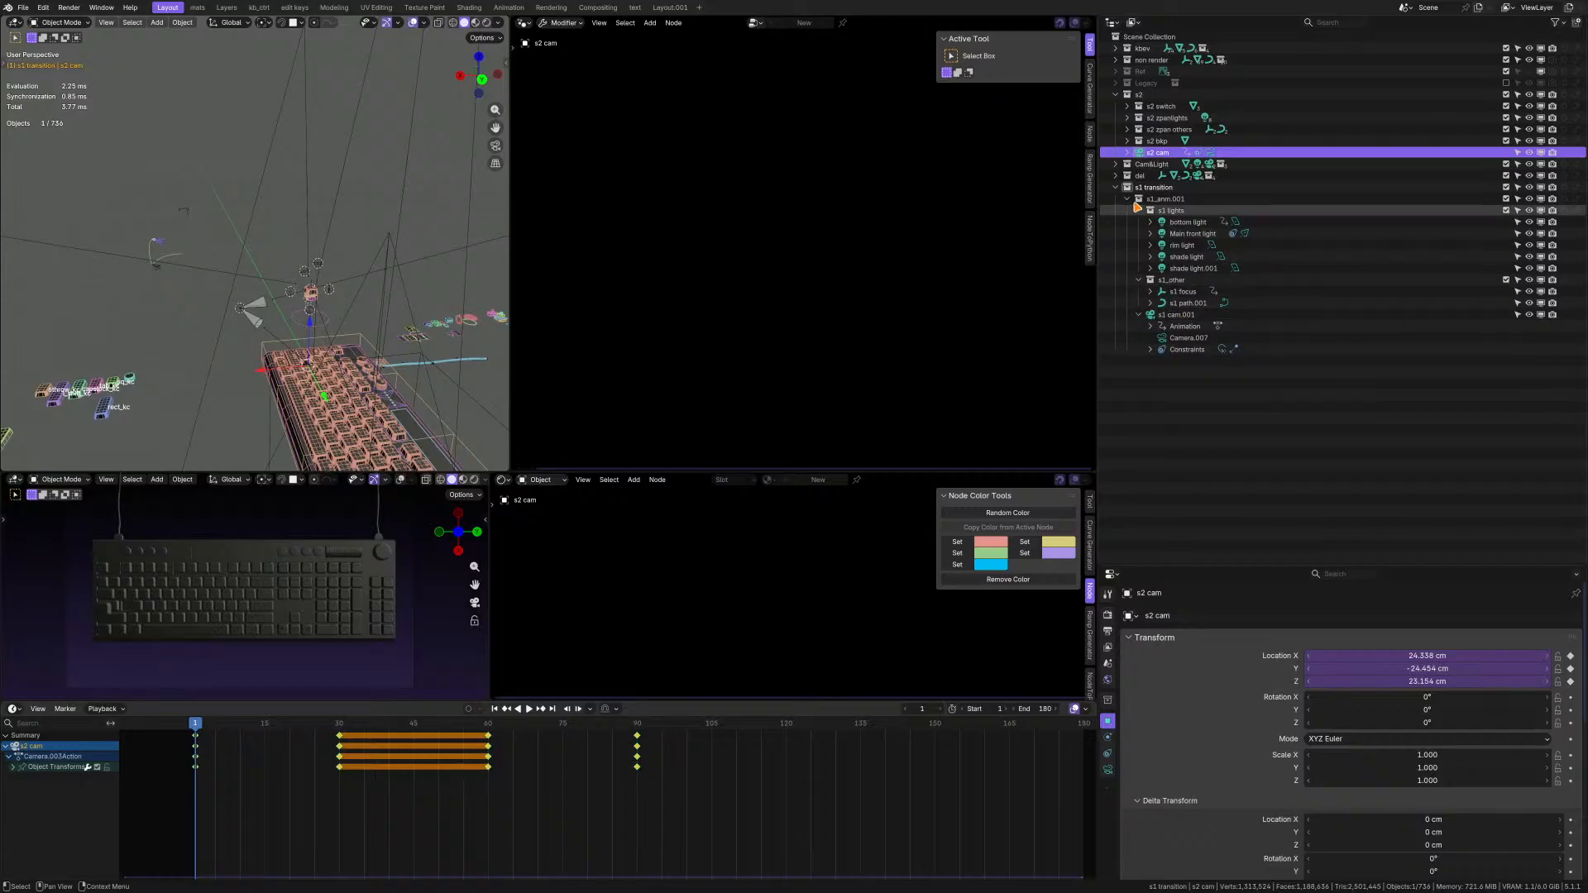
- Undo the append of the s1_anm collection by reverting to the state just before it in the undo history
left_click(43, 7)
mouse_move(87, 45)
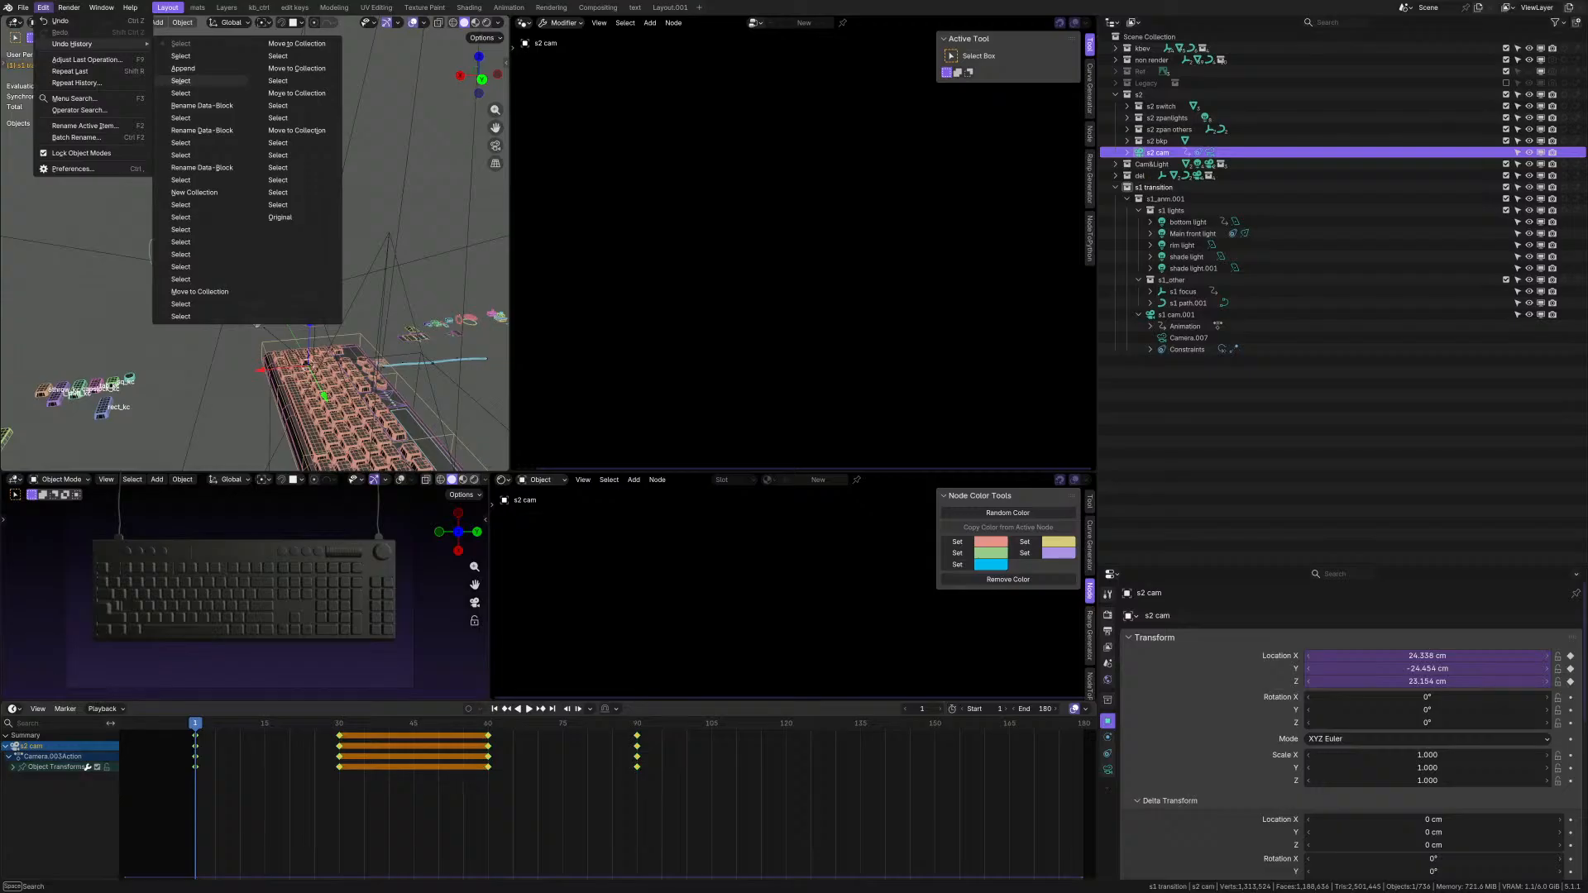
left_click(182, 81)
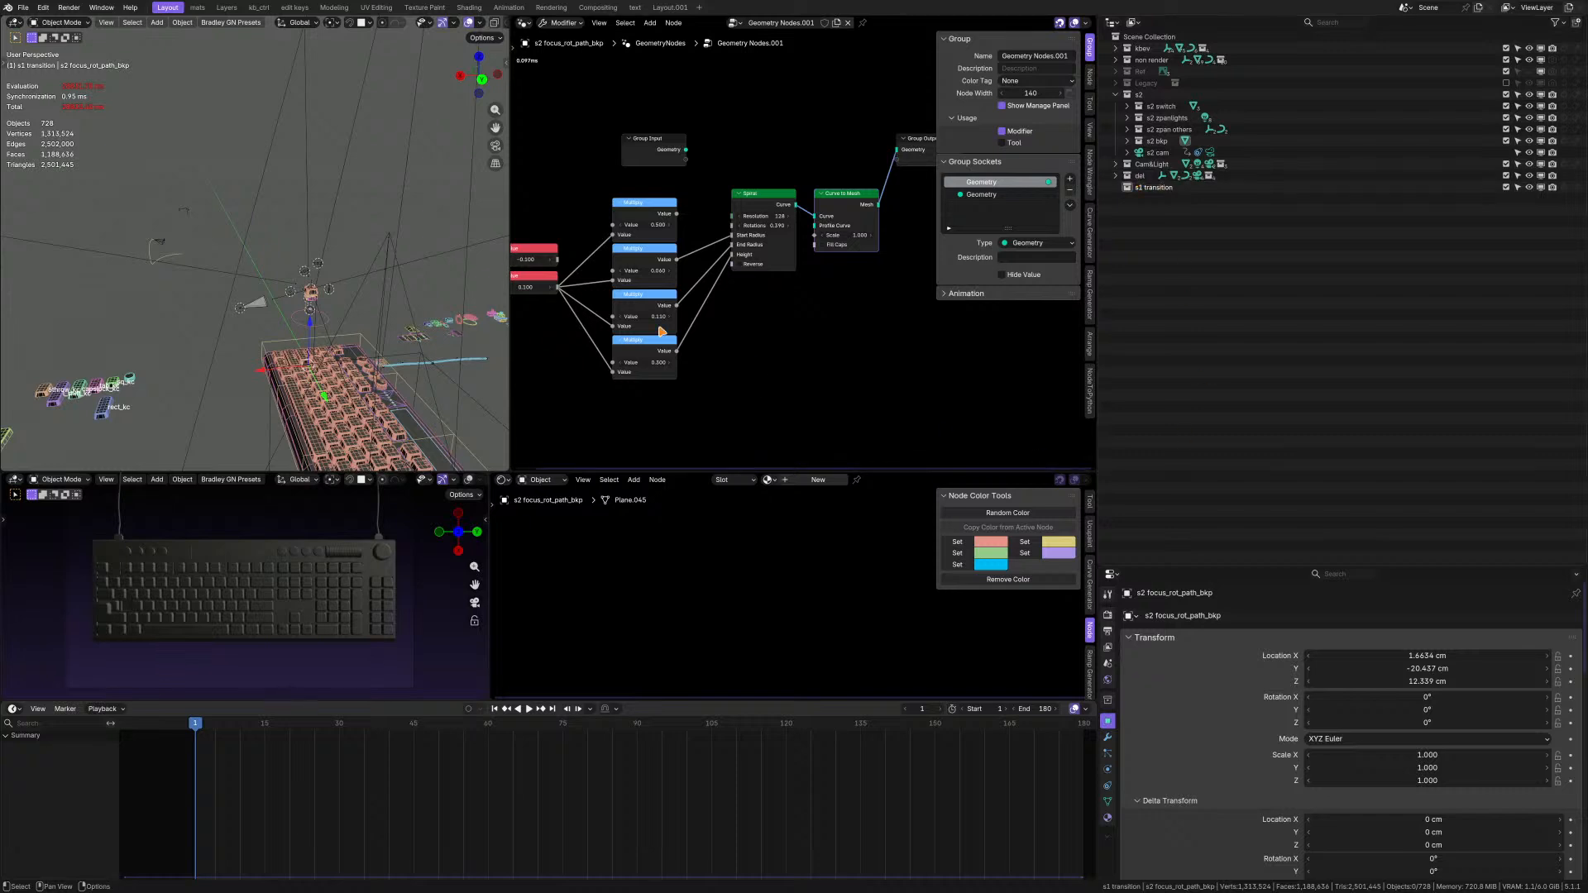
middle_click_drag(240, 249, 273, 248)
middle_click_drag(321, 305, 330, 303)
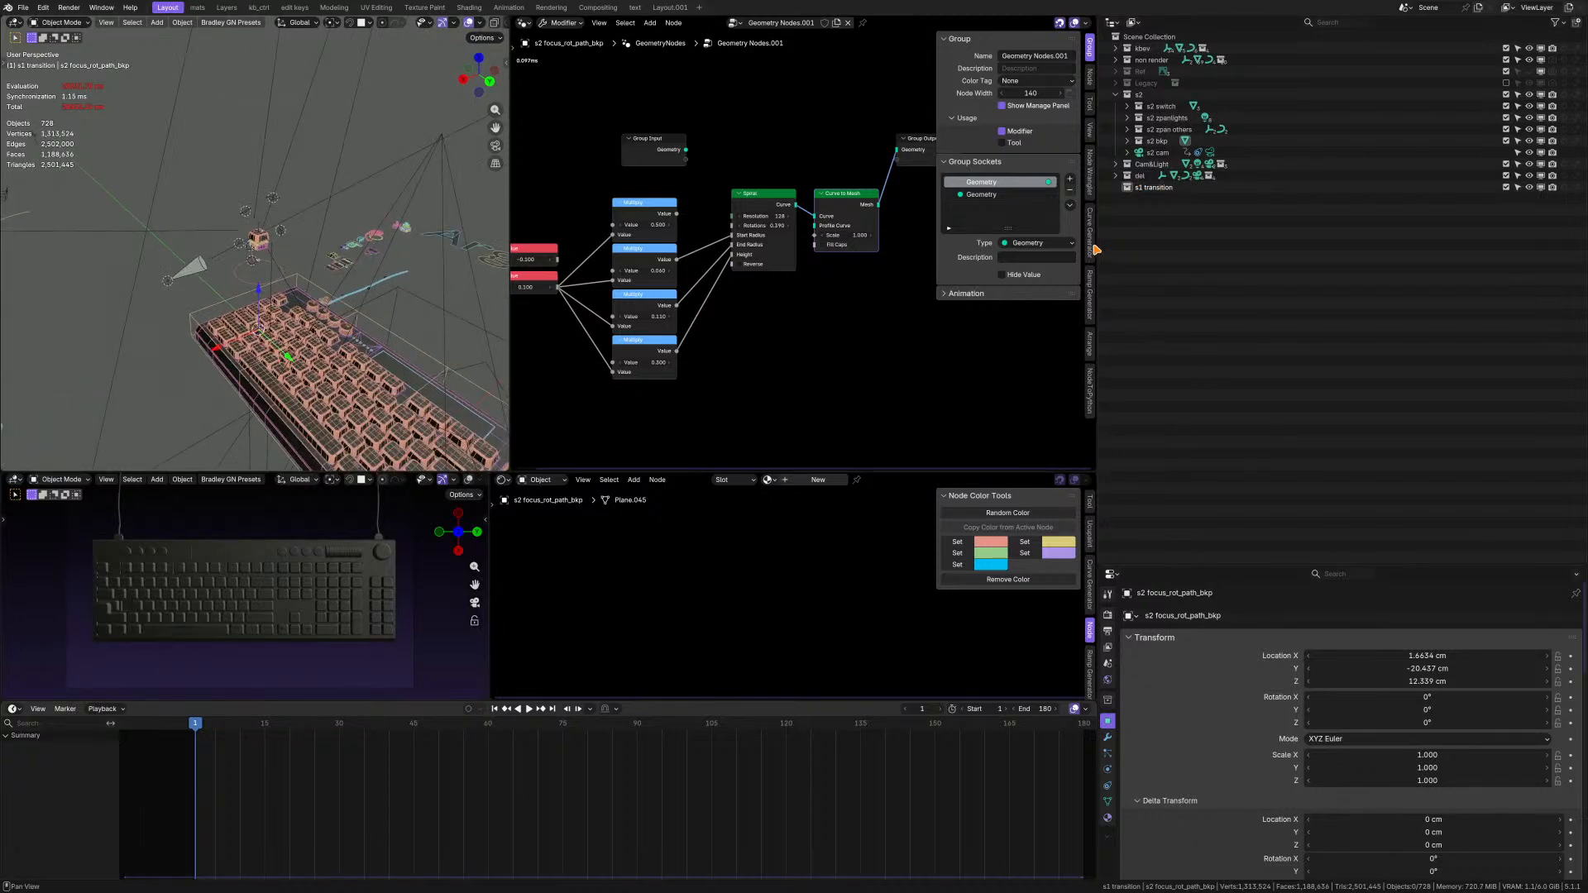
- Delete the del collection together with its whole hierarchy
left_click(1139, 176)
right_click(1142, 177)
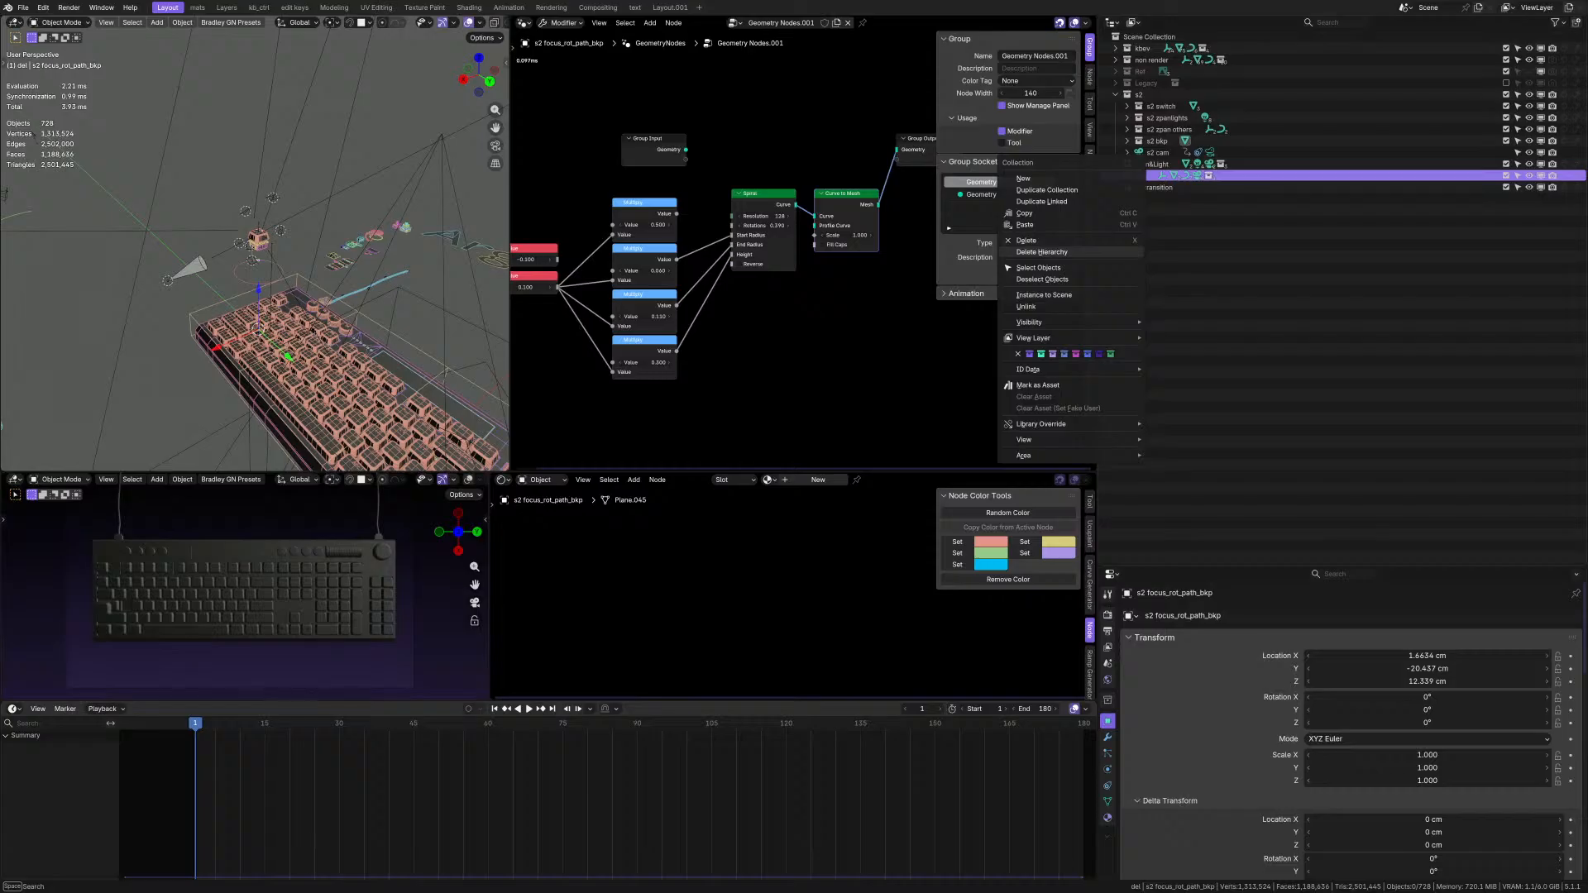
left_click(1042, 252)
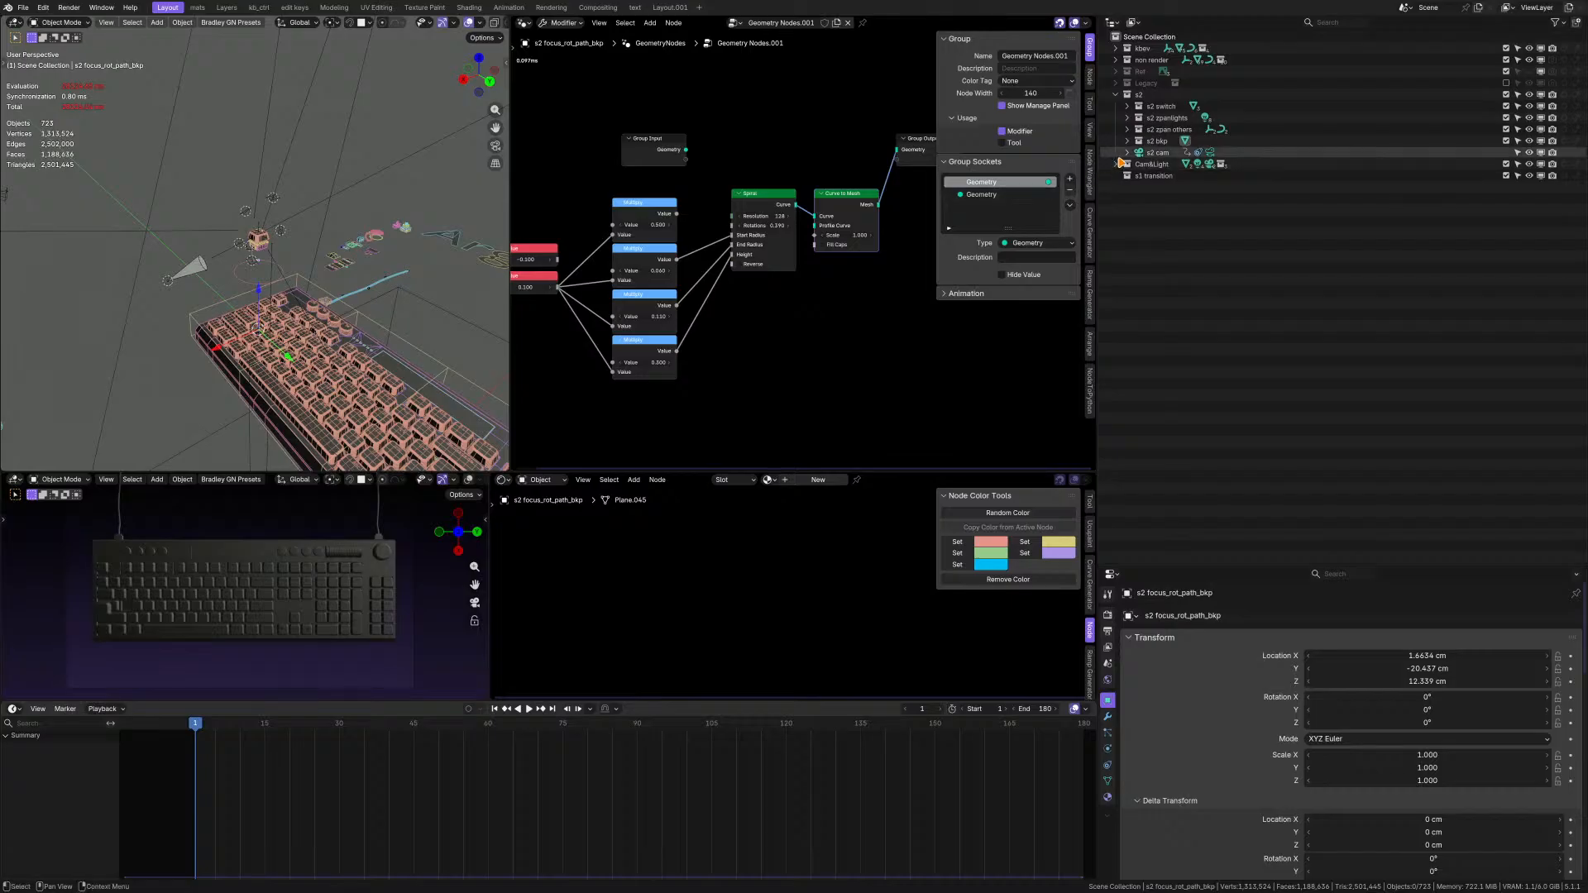
- Include the Legacy collection in the view layer and inspect its geometry around the keyboard
left_click(1538, 84)
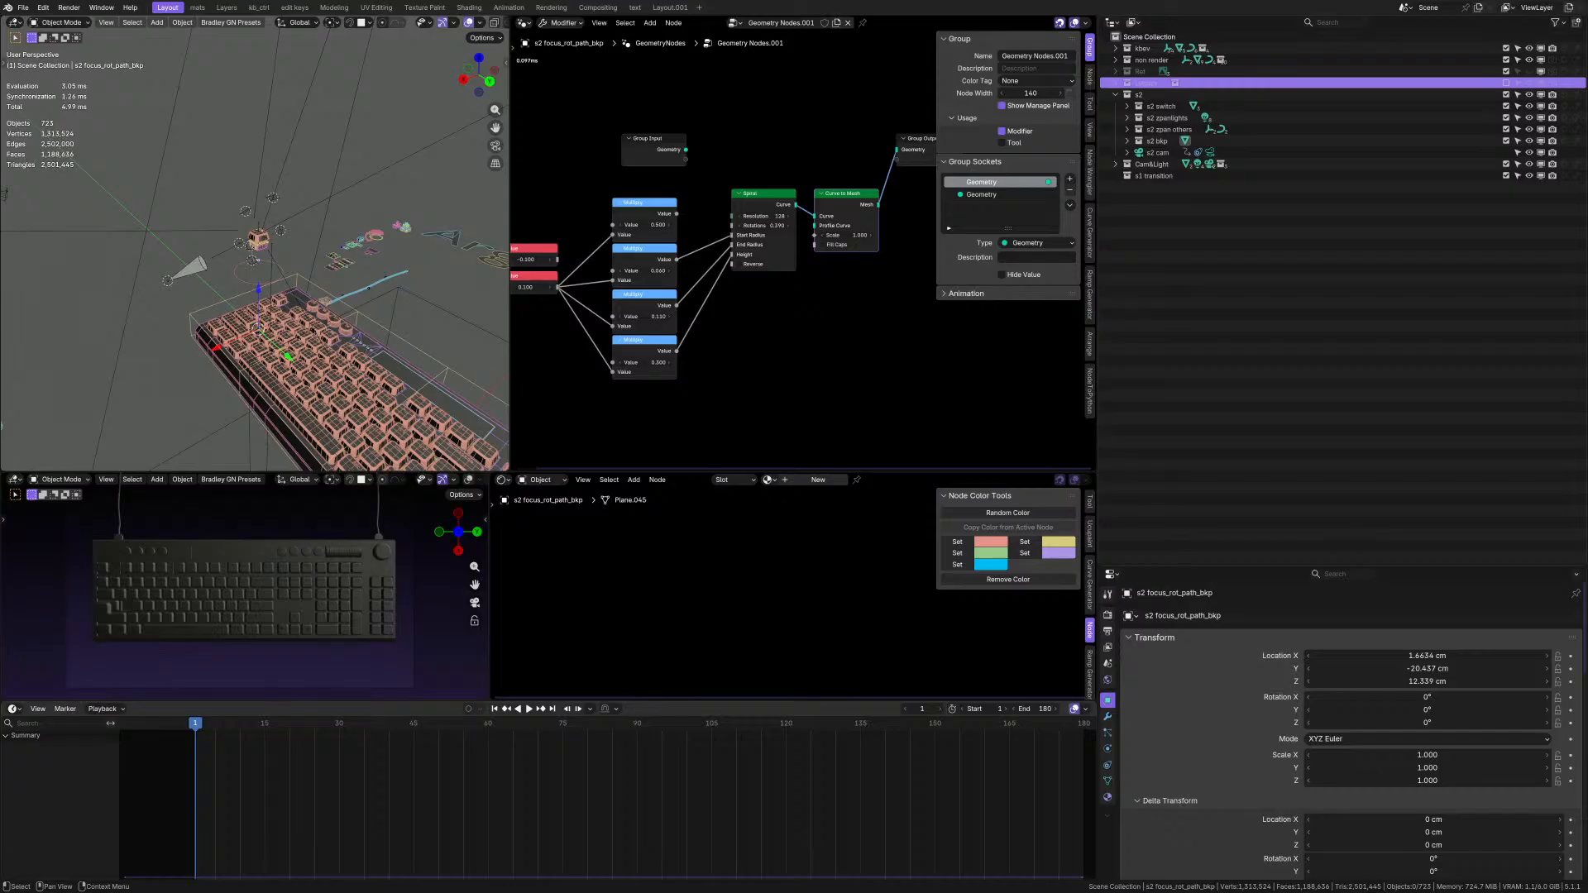
left_click(1506, 82)
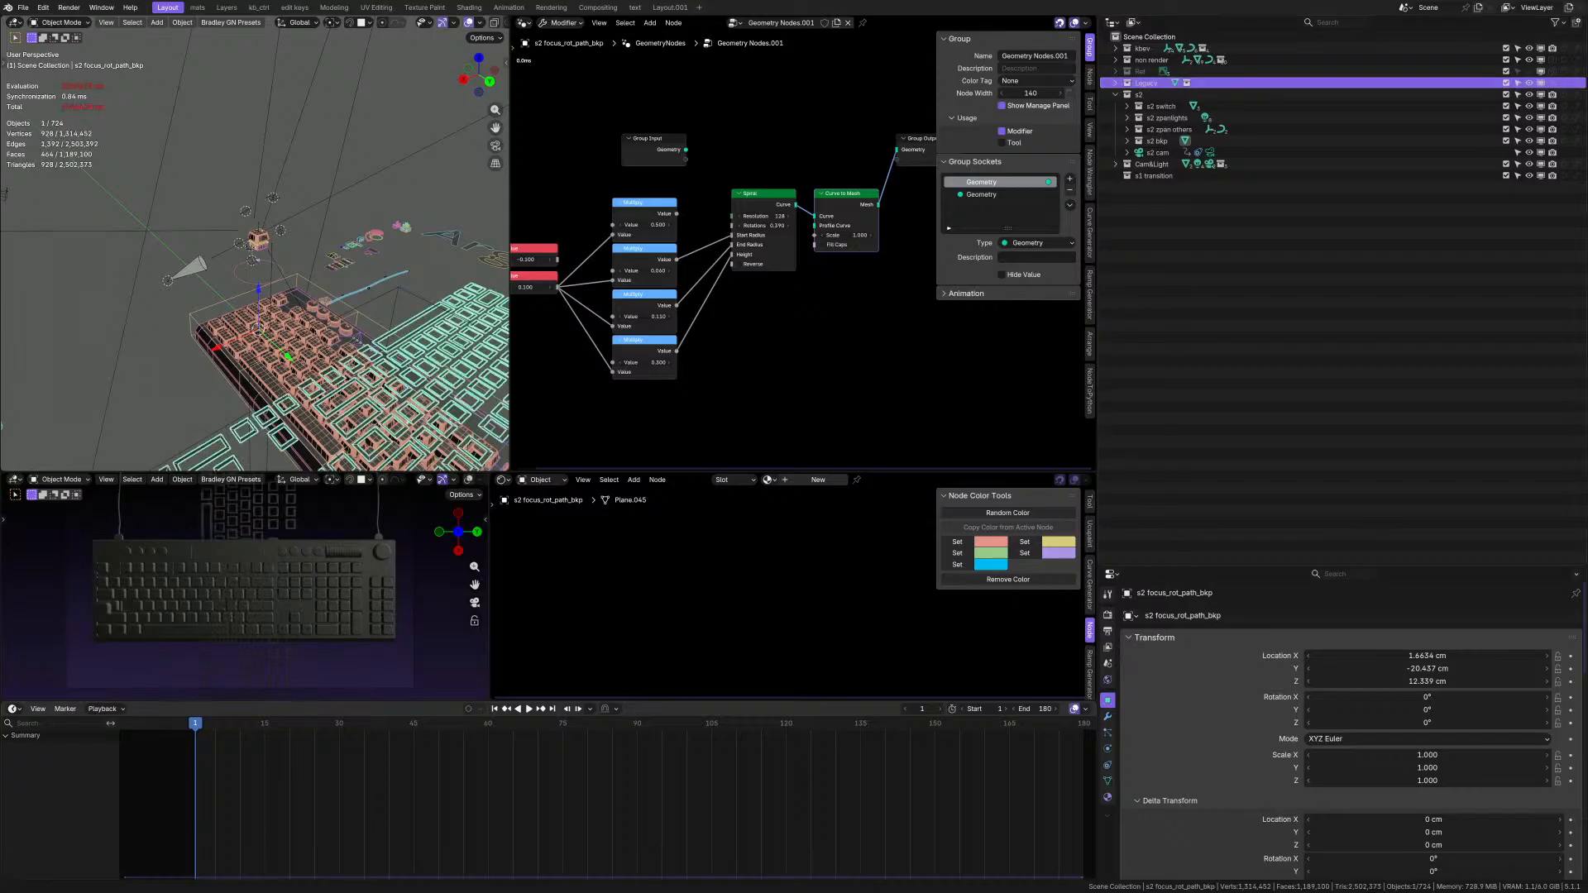
mouse_move(273, 252)
middle_mouse_down()
mouse_move(181, 220)
mouse_move(293, 256)
mouse_move(310, 280)
mouse_move(286, 236)
mouse_move(291, 264)
middle_mouse_up()
scroll(295, 257, "down", 6)
scroll(309, 278, "up", 7)
- Expand Legacy and its rgb led subcollection, then select the Led ty2 object and examine it over the keyboard
left_click(1116, 84)
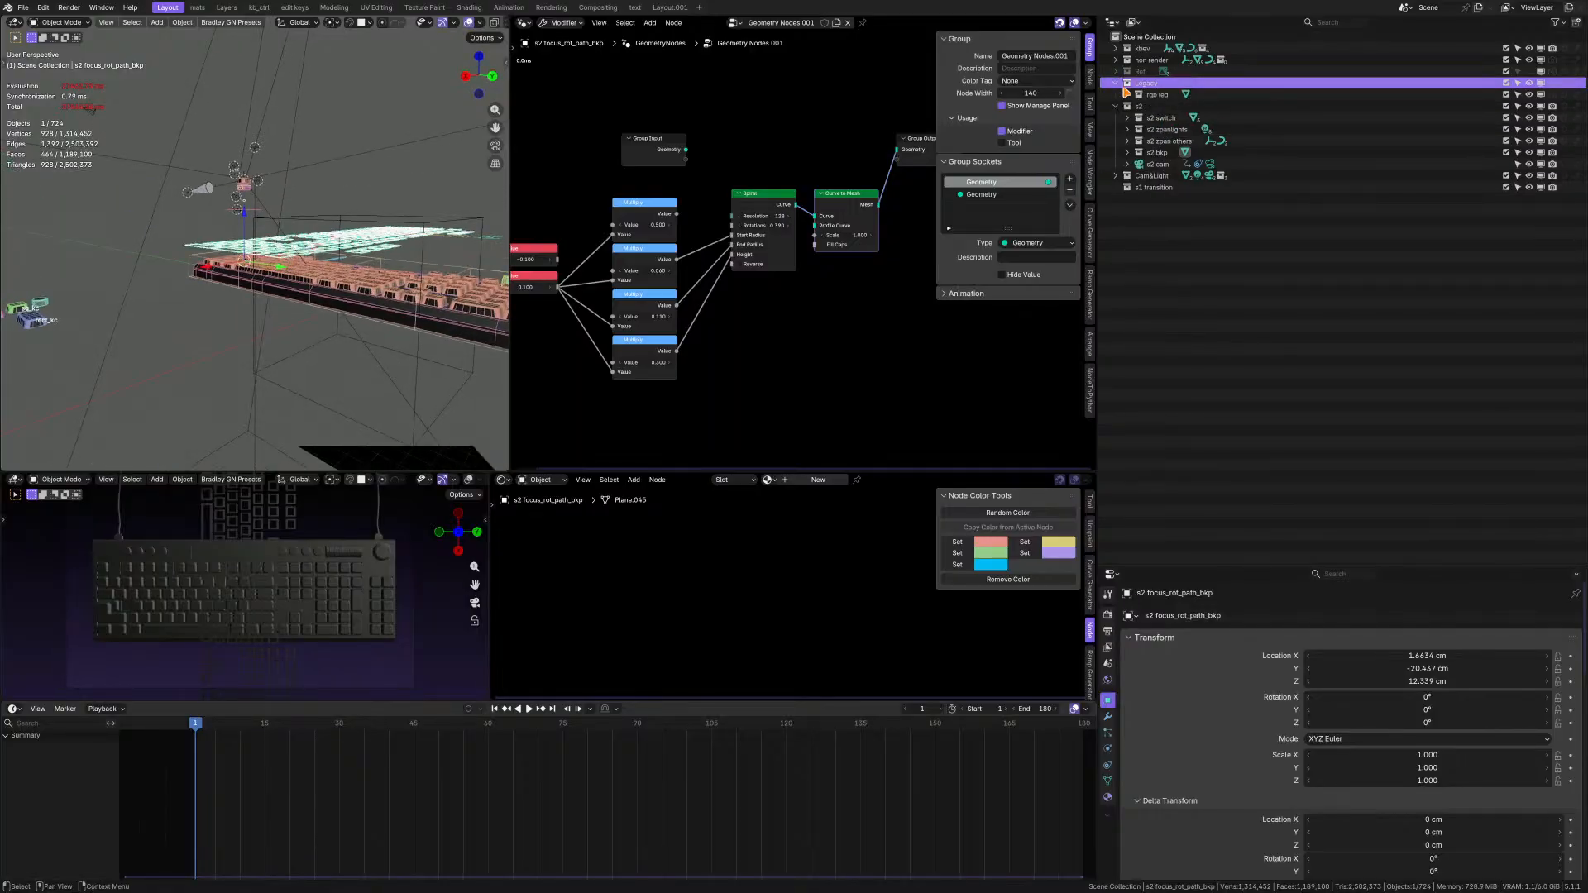
left_click(1127, 94)
left_click(1139, 106)
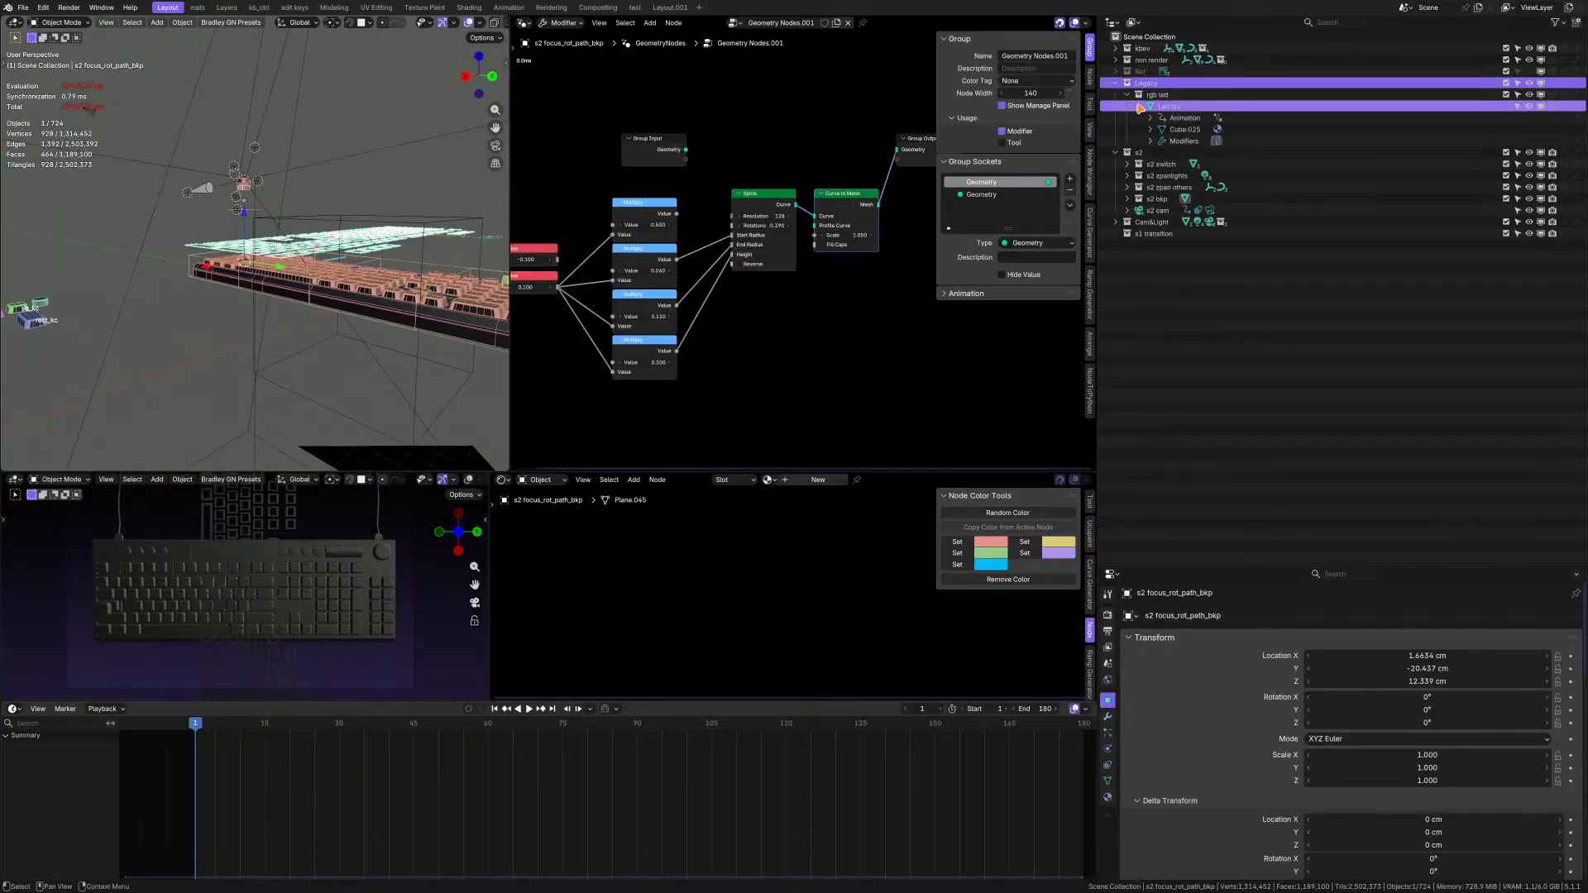
left_click(1170, 106)
middle_click_drag(363, 273, 403, 303)
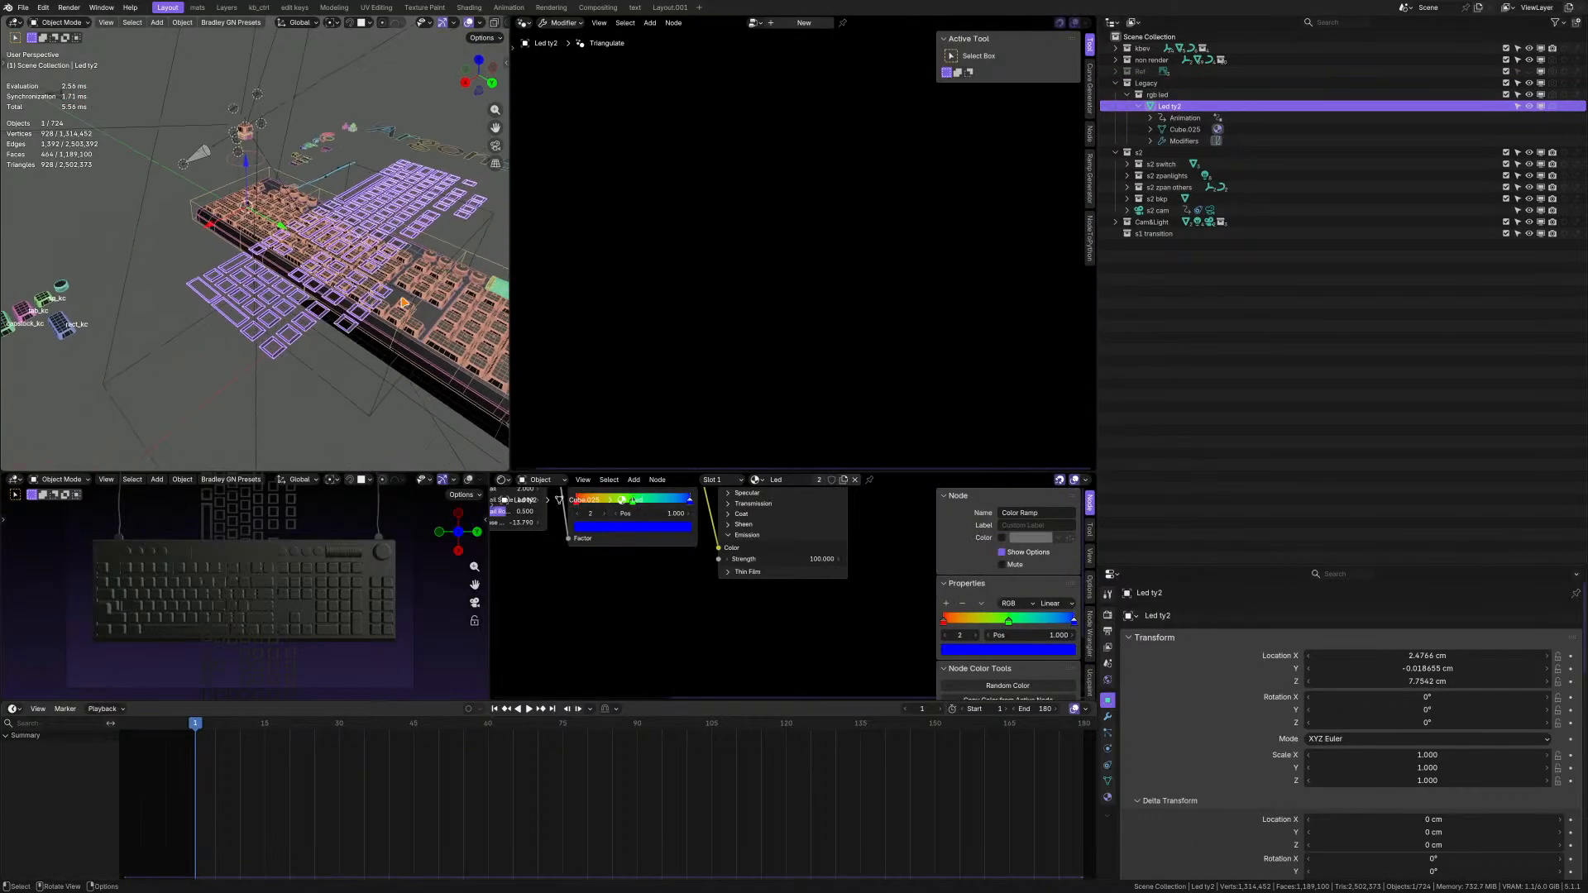
- Delete the Legacy collection together with its whole hierarchy, then check the keyboard model
scroll(289, 321, "up", 9)
scroll(288, 319, "down", 5)
mouse_move(281, 311)
middle_mouse_down("shift")
mouse_move(308, 276)
mouse_move(307, 311)
middle_mouse_up("shift")
scroll(288, 319, "up", 2)
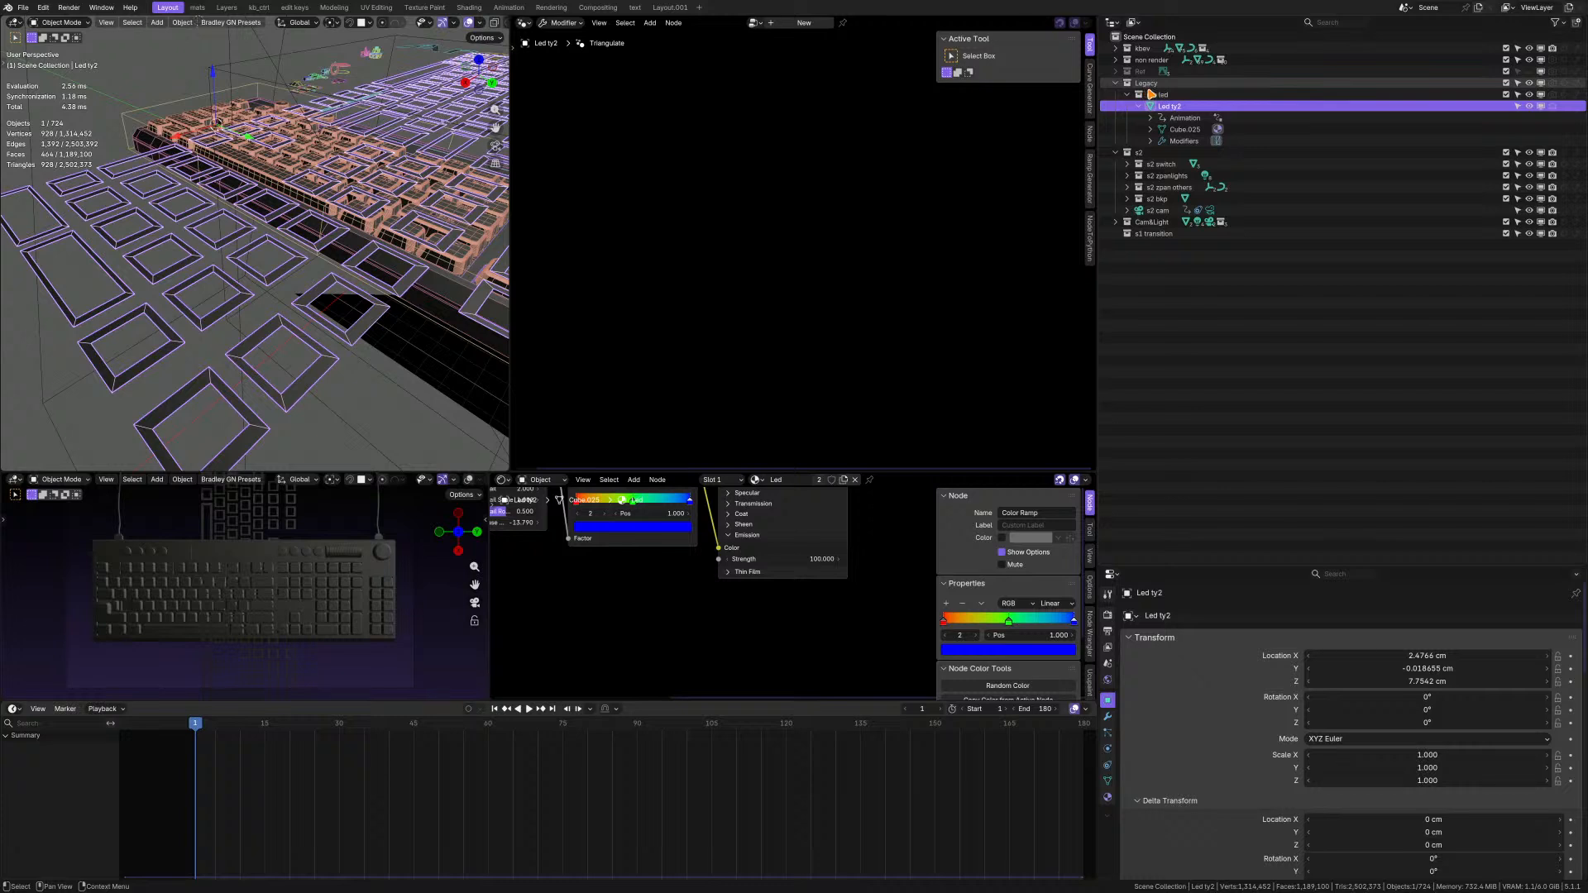
left_click(1156, 83)
right_click(1156, 85)
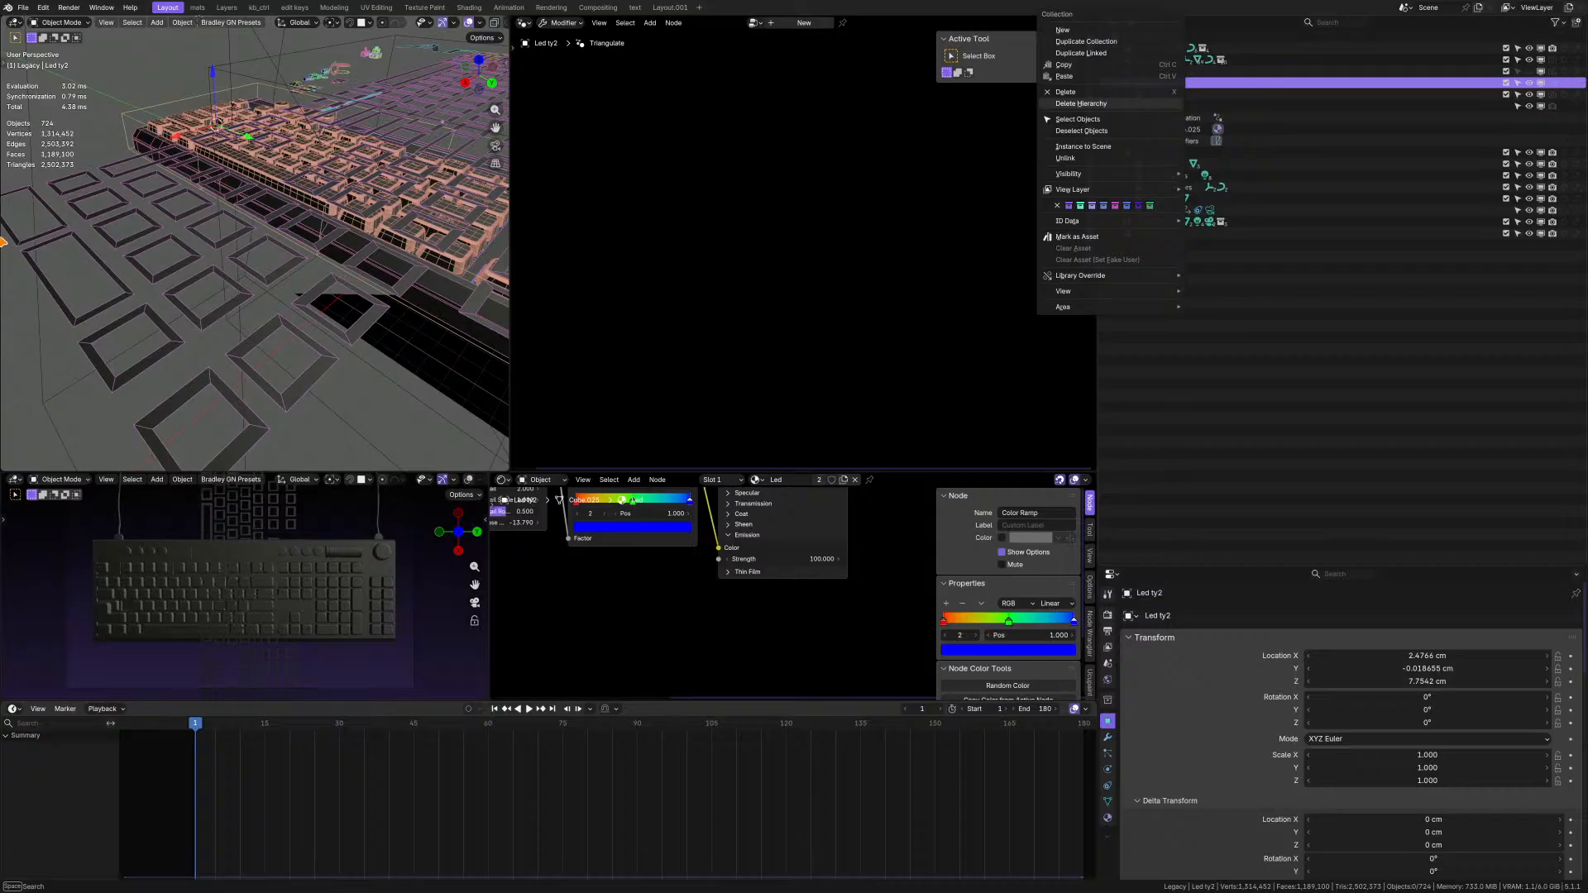
key("super+s")
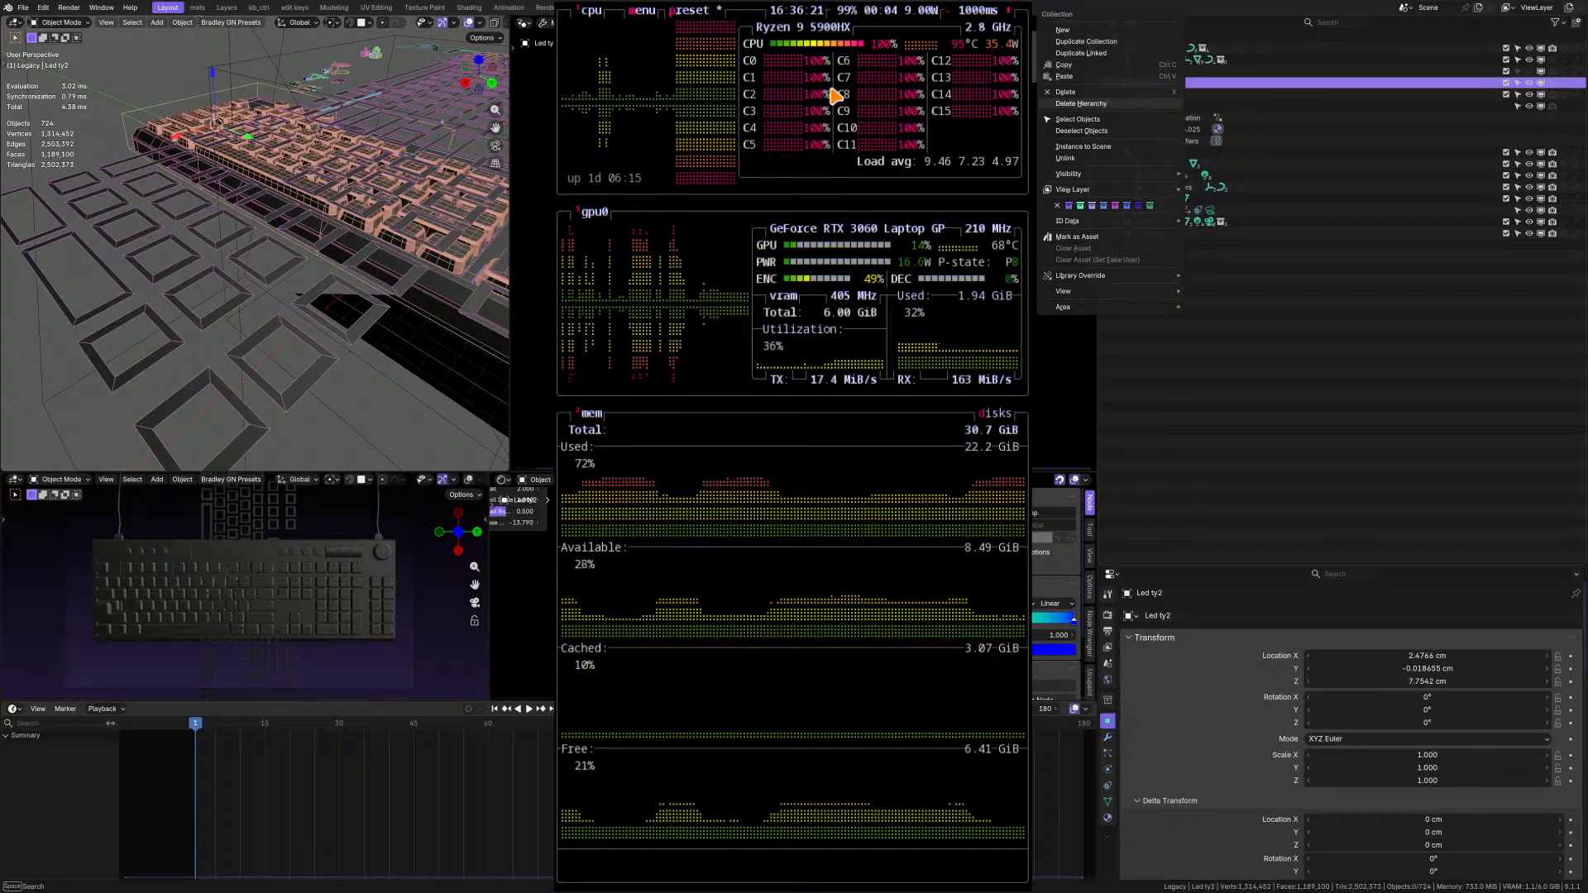
key("q")
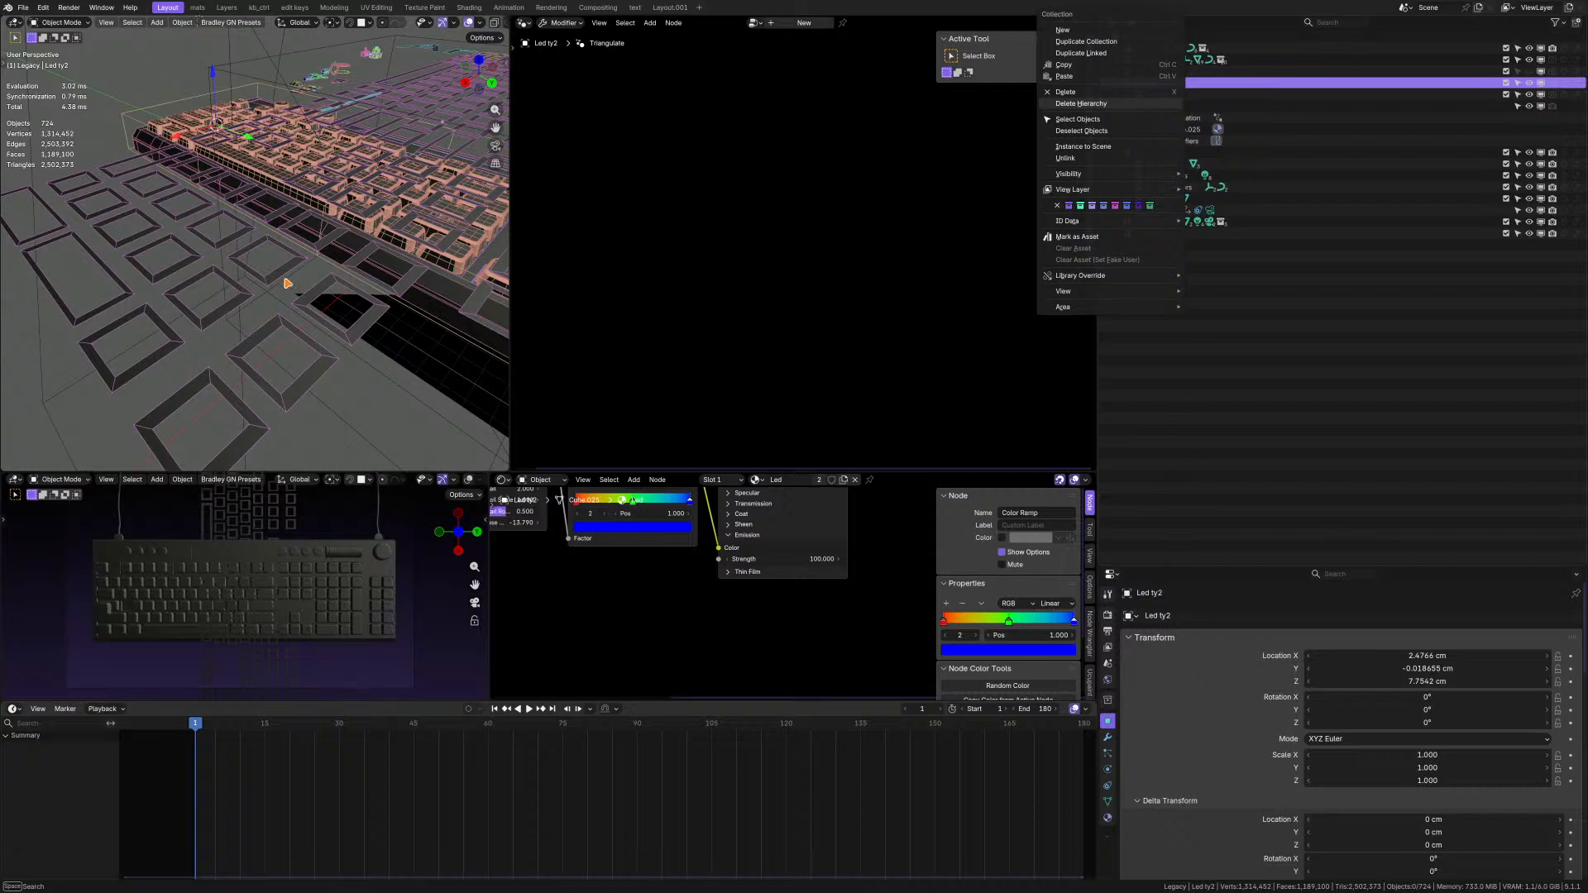
scroll(362, 222, "down", 3)
middle_click_drag(363, 221, 273, 250)
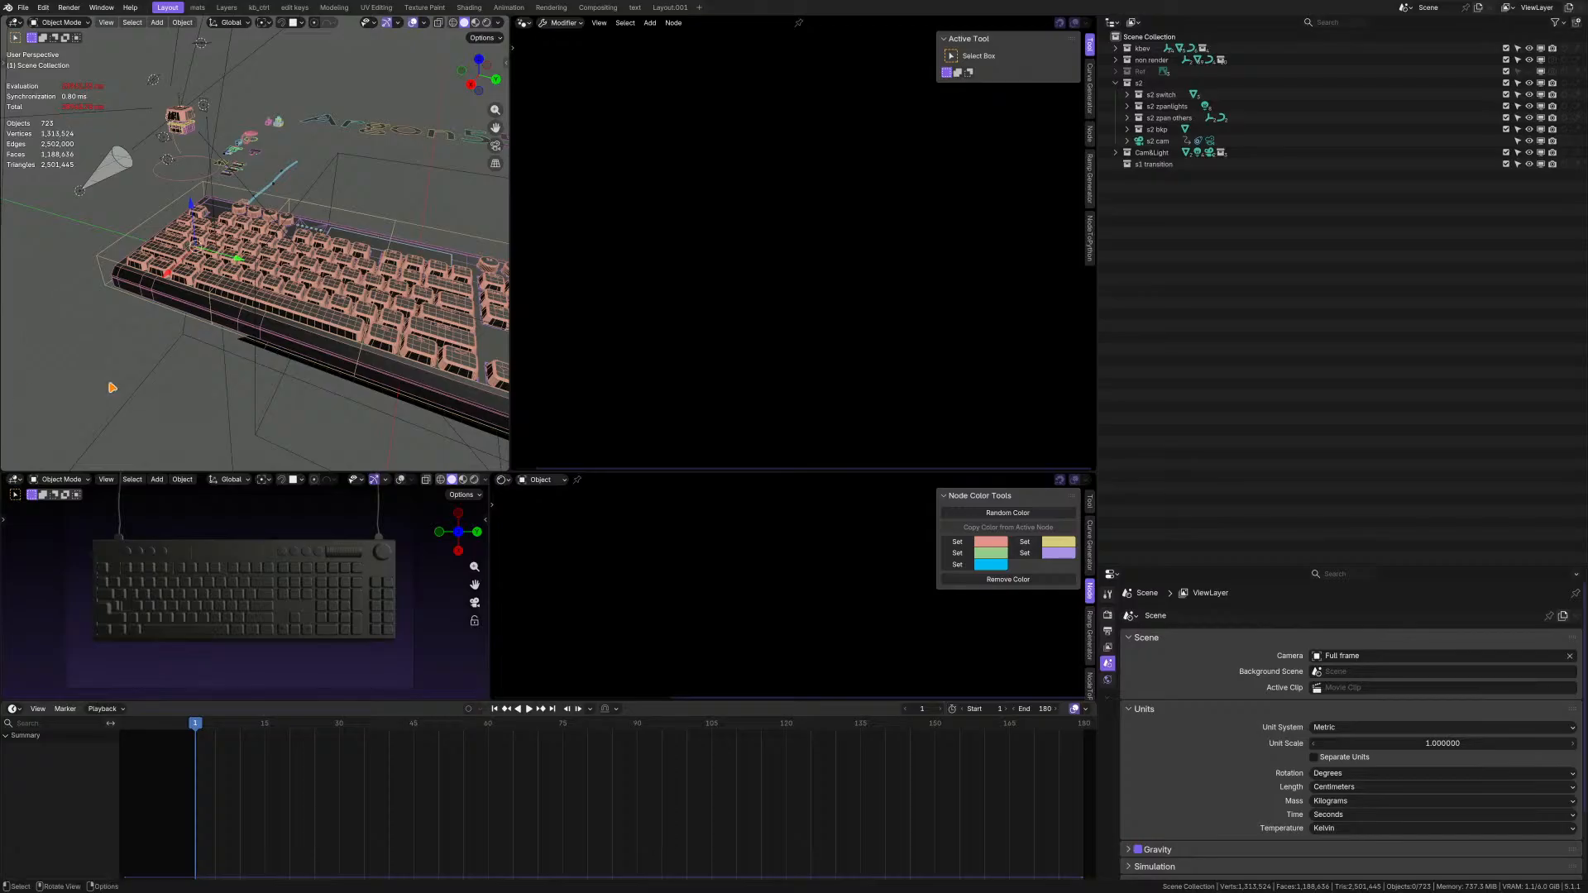
mouse_move(397, 254)
middle_mouse_down()
mouse_move(316, 266)
mouse_move(389, 248)
middle_mouse_up()
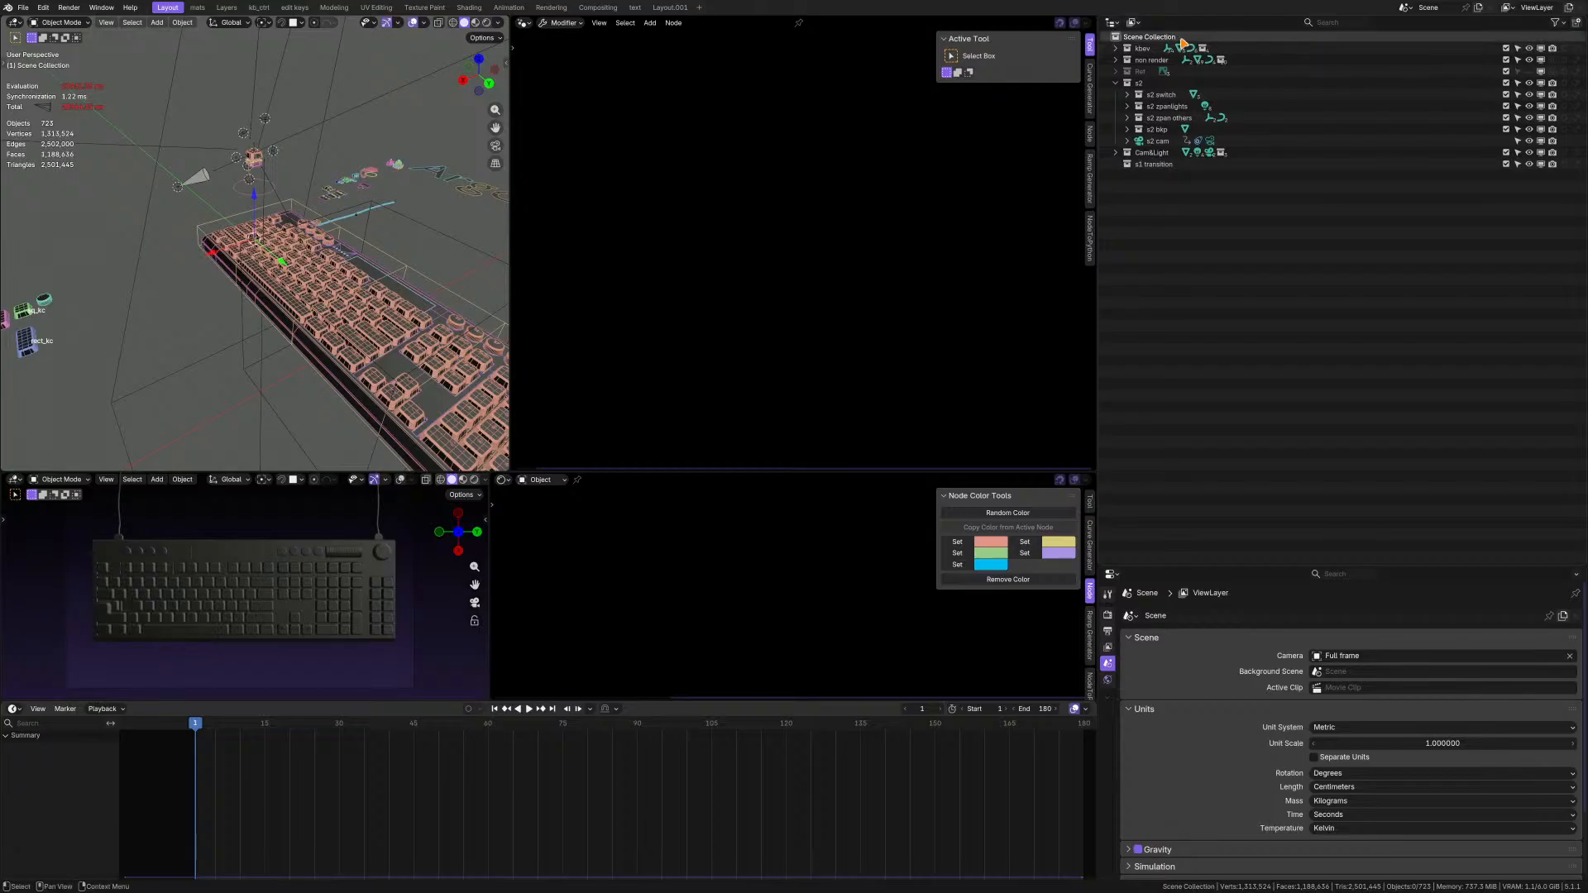
- Switch the outliner from the view layer to the file's Unused Data
left_click(1117, 74)
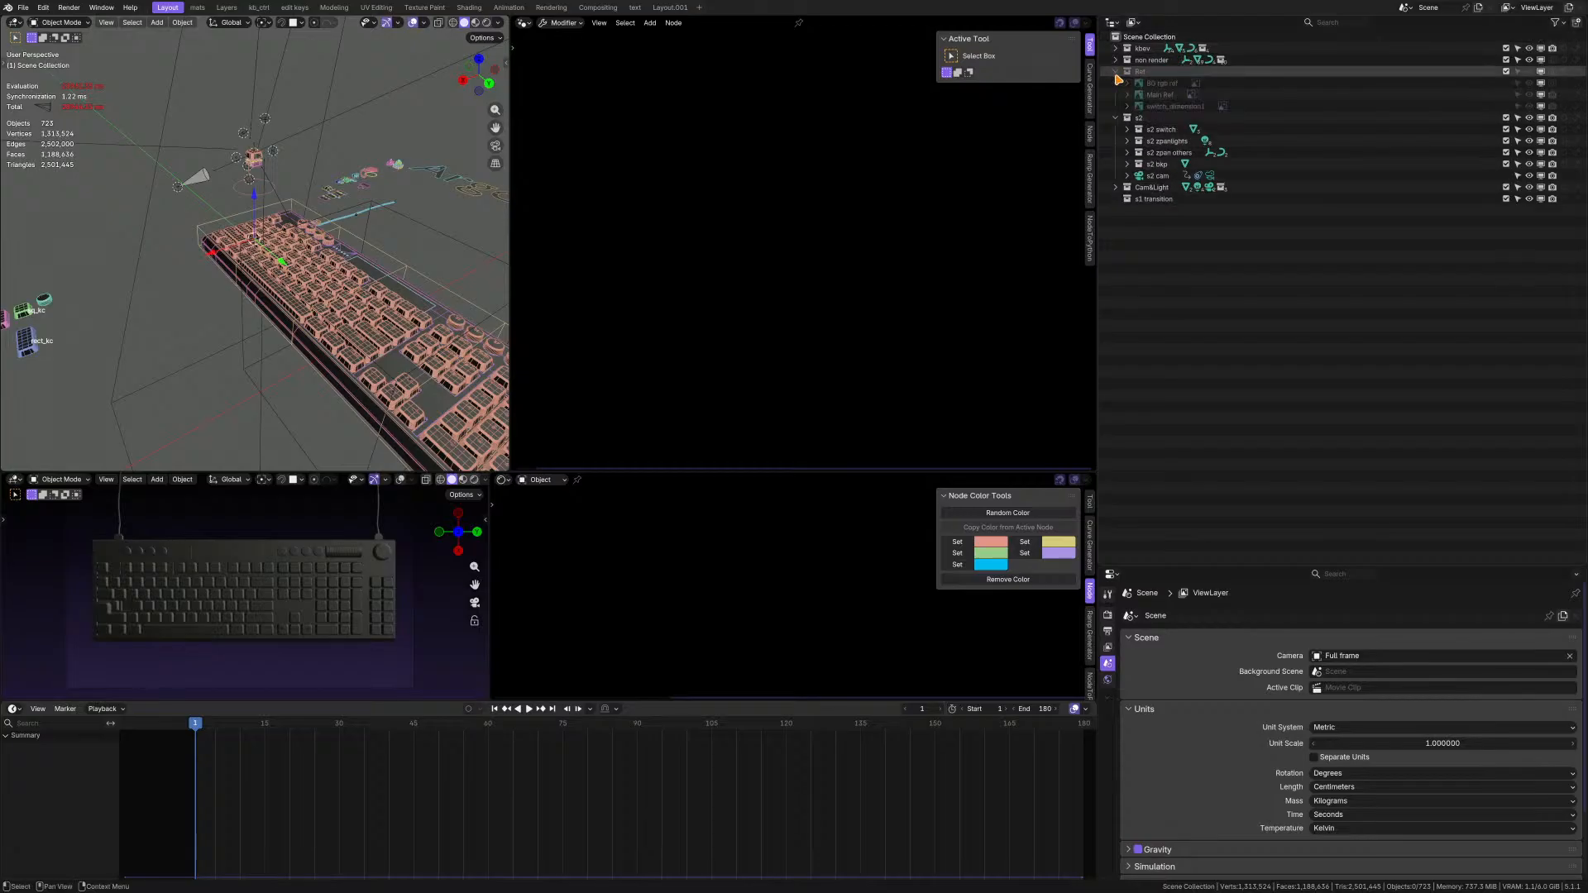
left_click(1117, 75)
left_click(1134, 23)
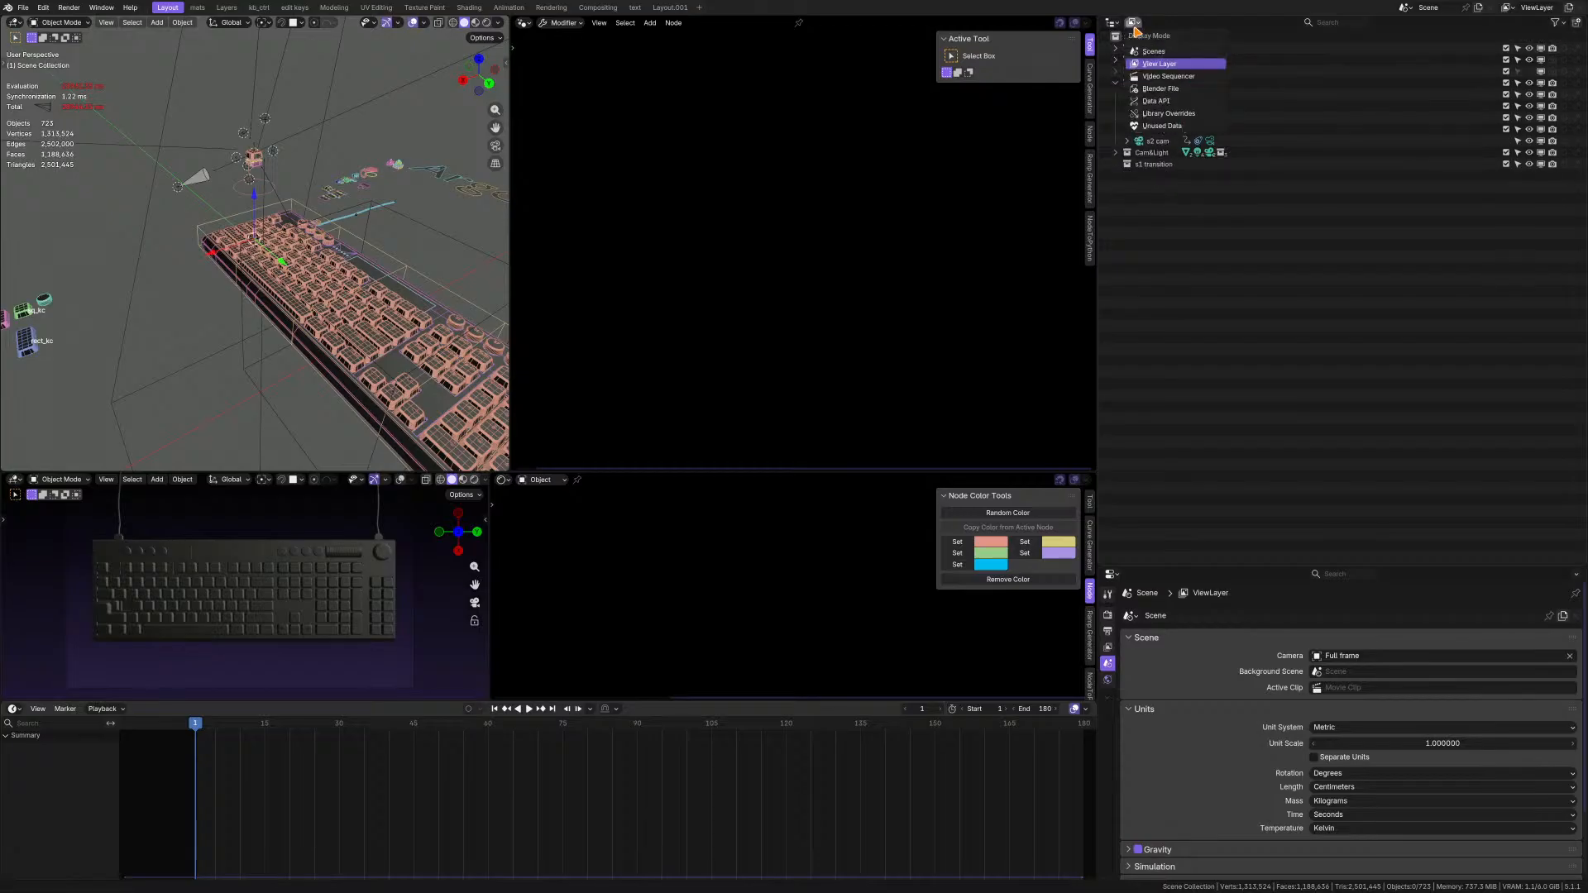
left_click(1162, 126)
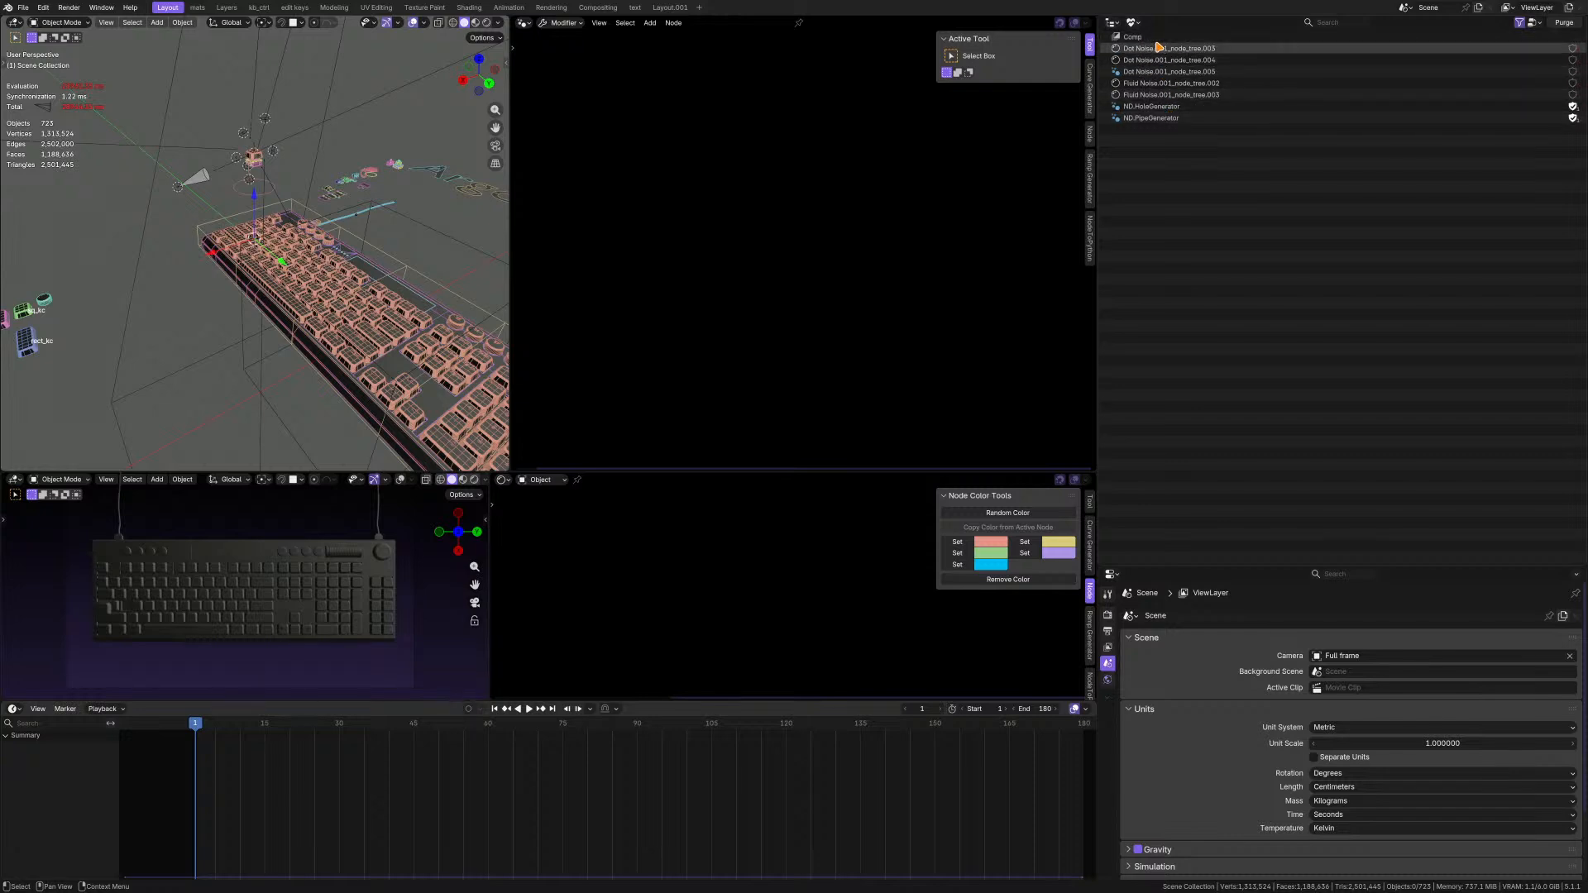
- Check the unused data filtered by Movie Clip and by Action, then turn off the type filter to list every category
left_click(1533, 24)
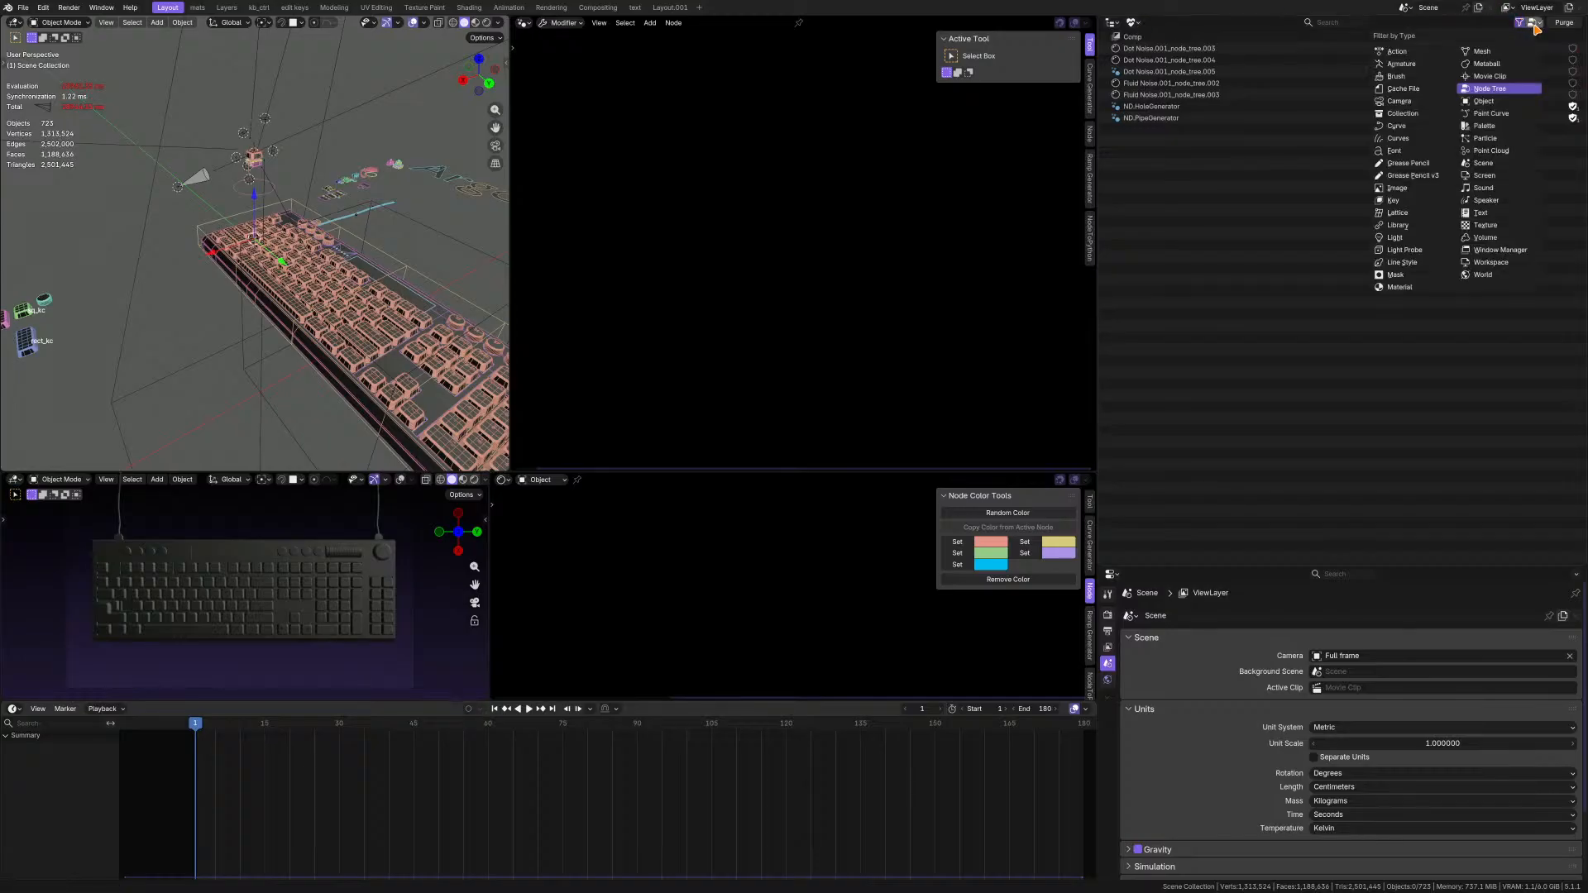
left_click(1489, 76)
left_click(1533, 28)
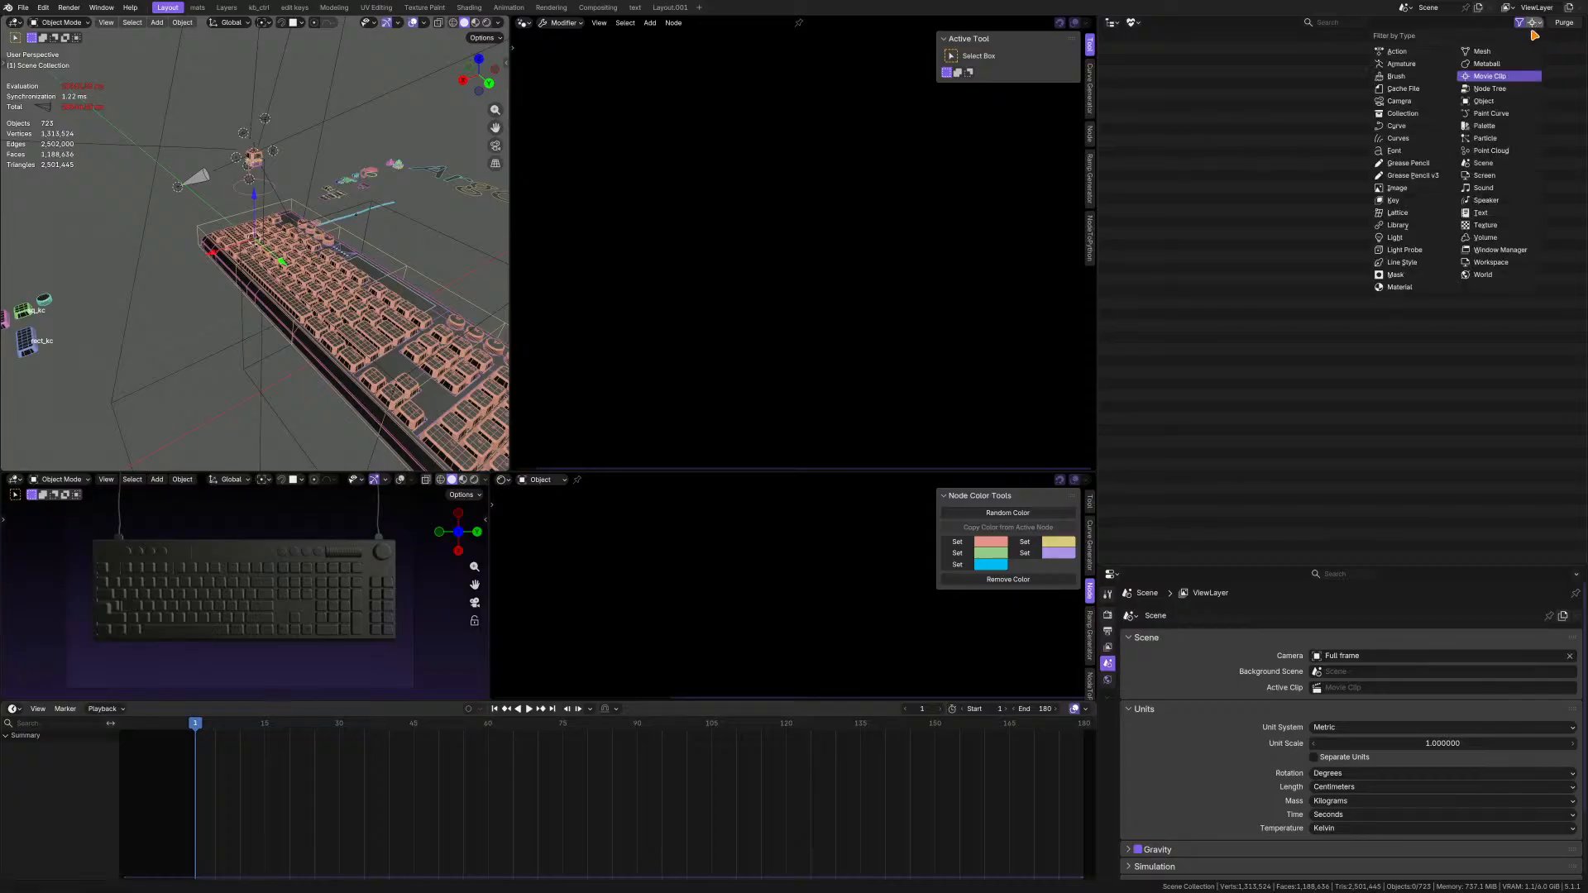
left_click(1504, 77)
left_click(1534, 28)
left_click(1398, 51)
left_click(1535, 25)
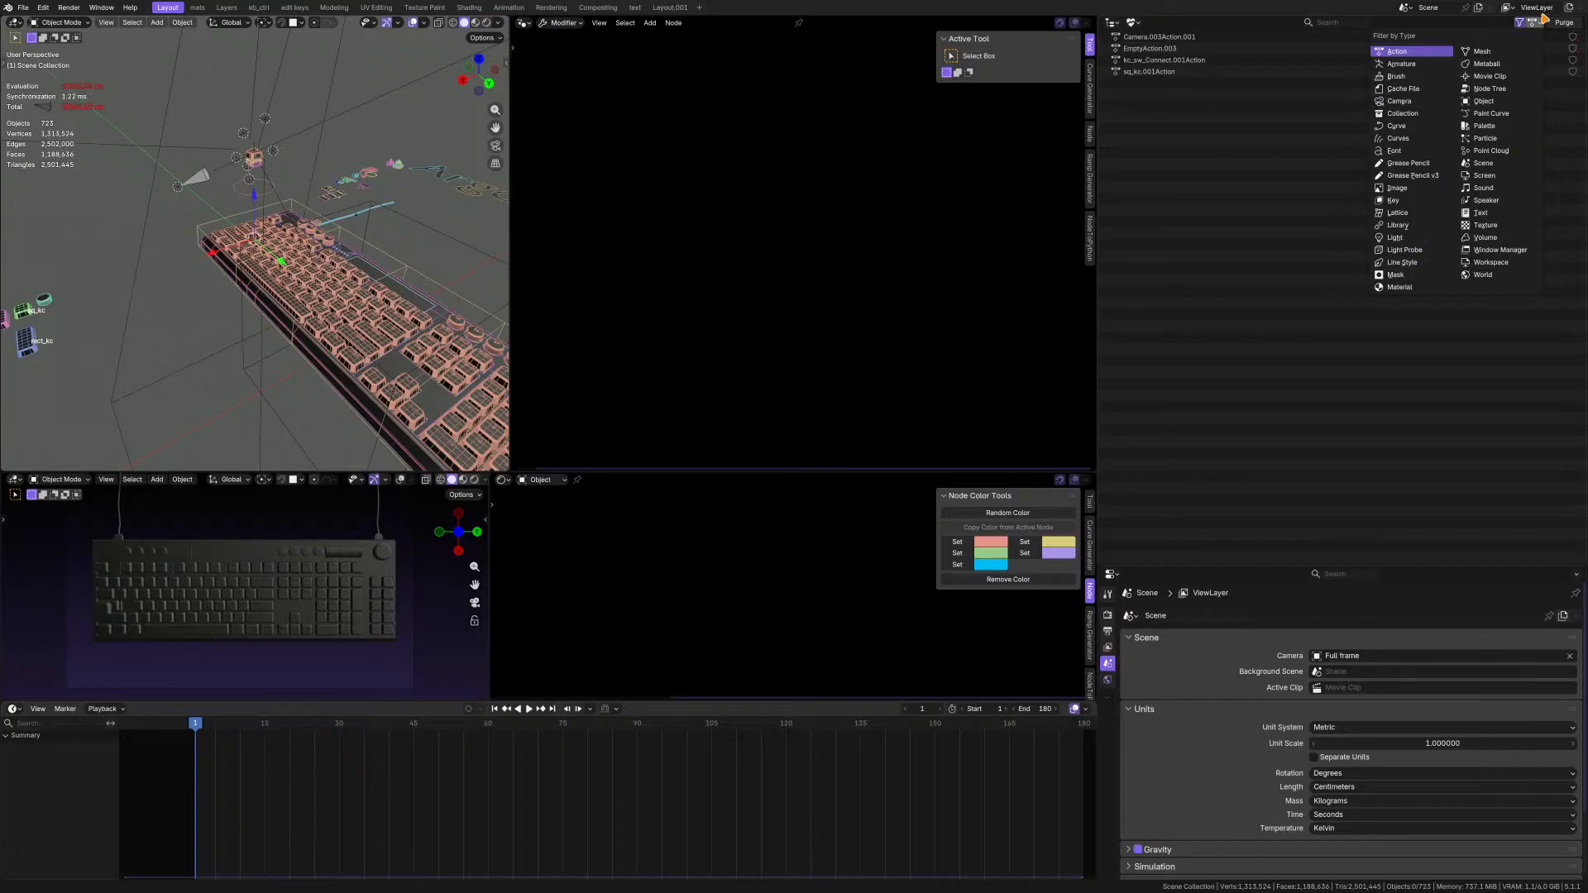
left_click(1520, 23)
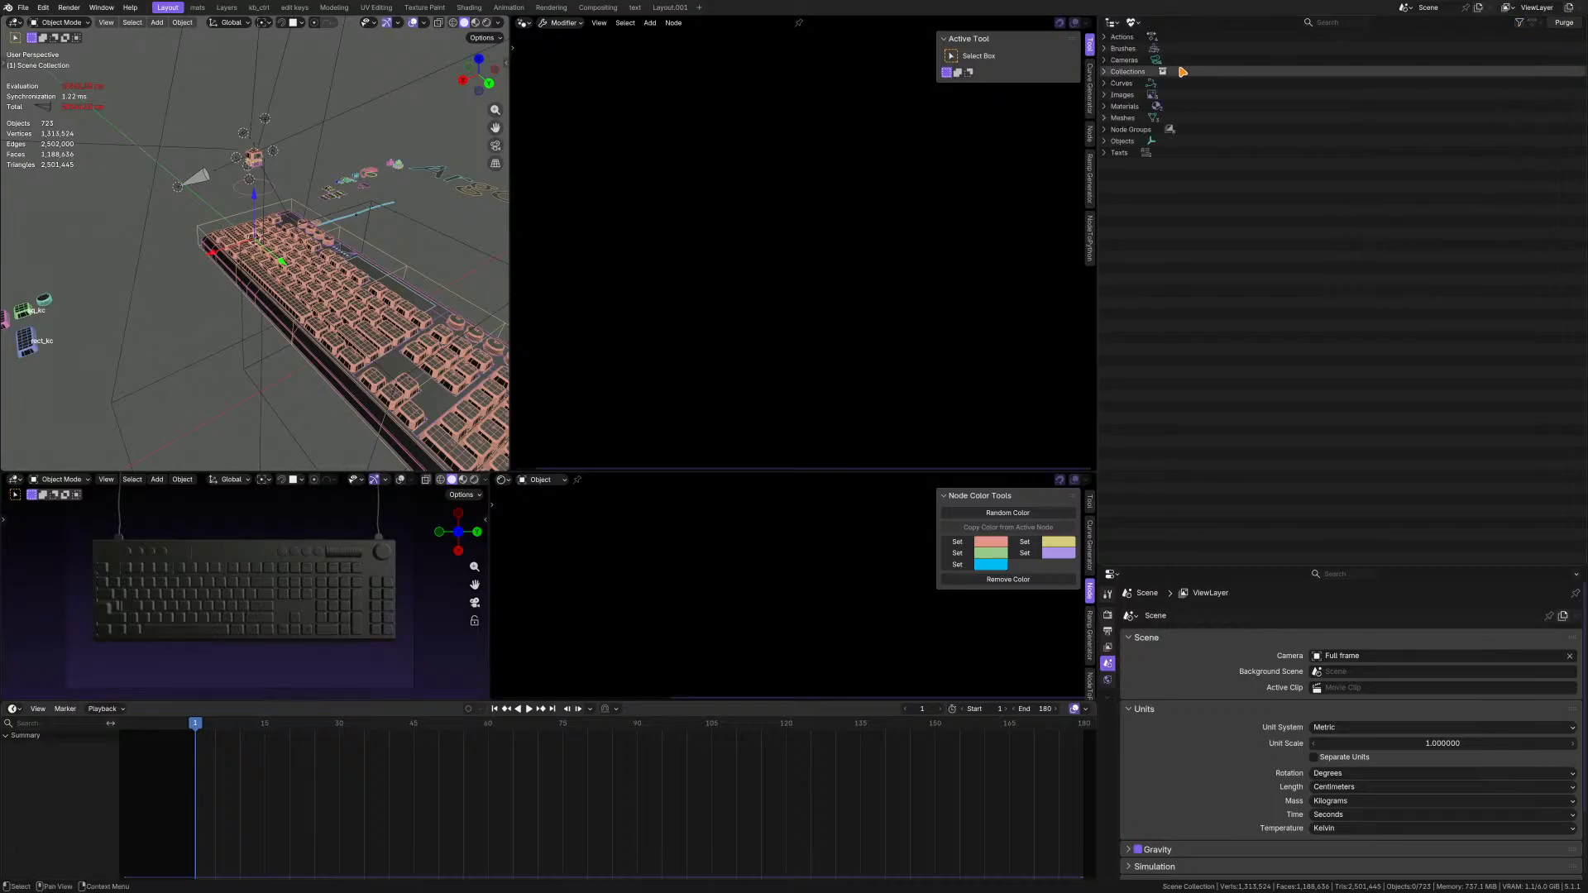
- Examine the unused meshes, materials, node groups, objects, texts and cameras by expanding their categories
left_click(1105, 118)
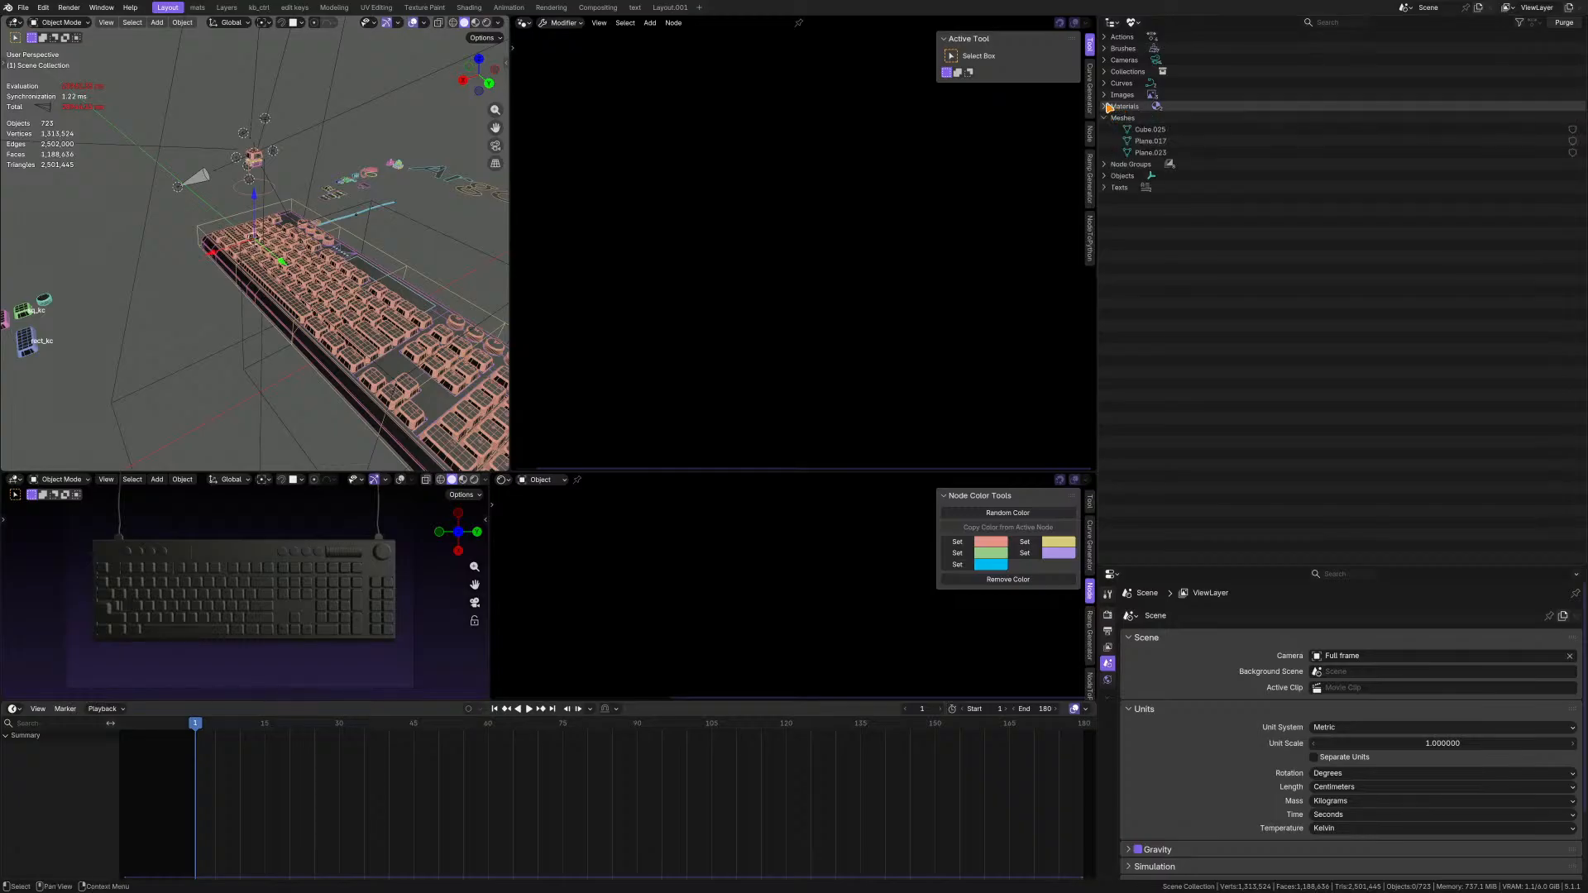
left_click(1105, 106)
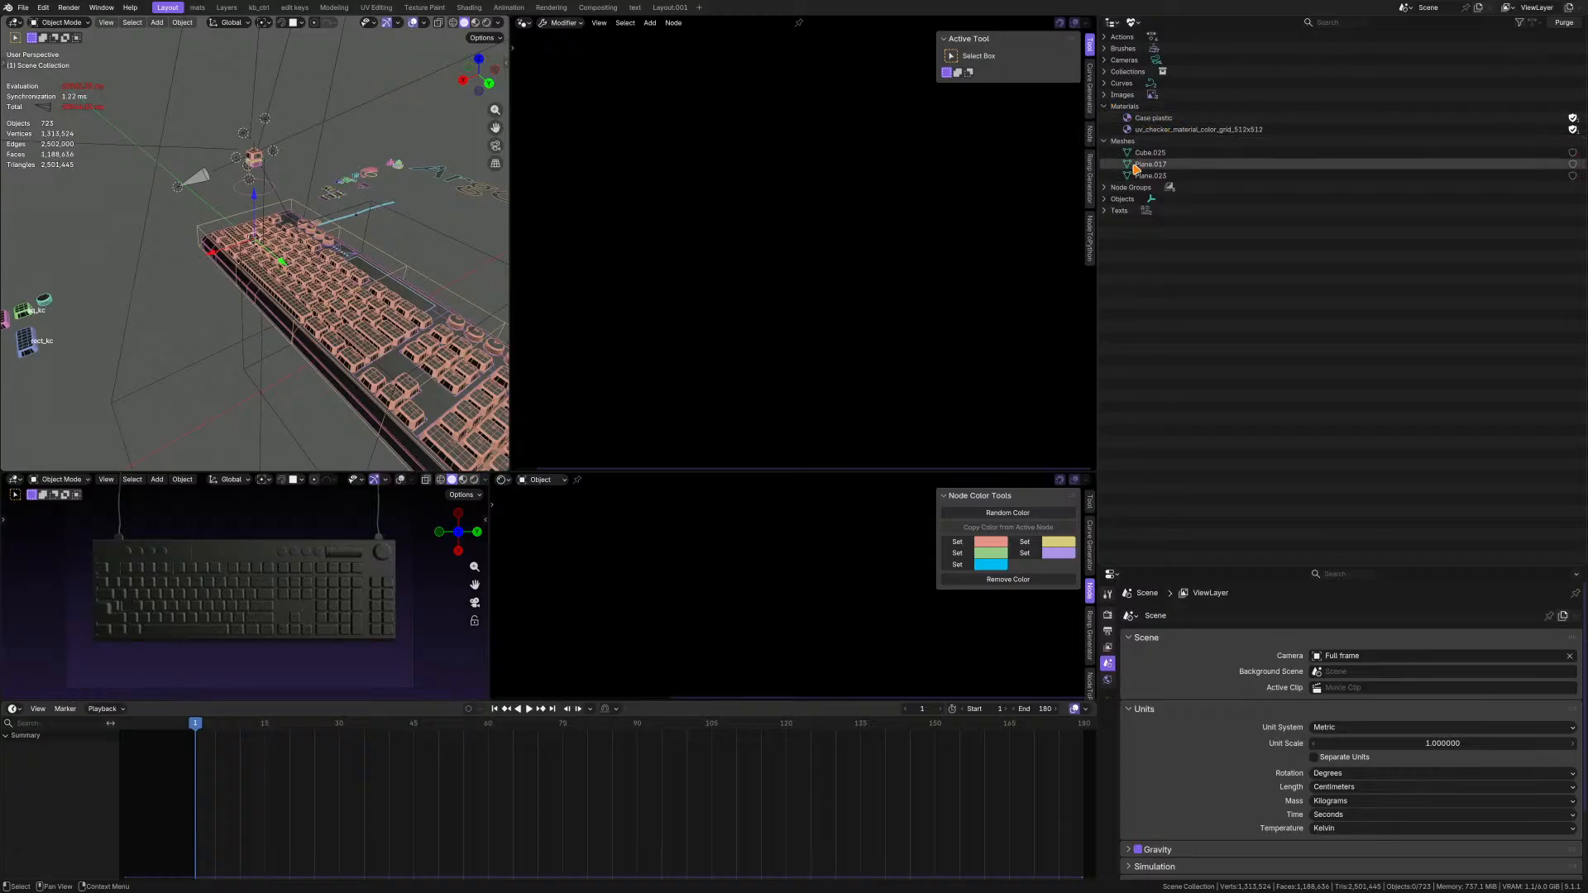
left_click(1105, 188)
left_click(1106, 188)
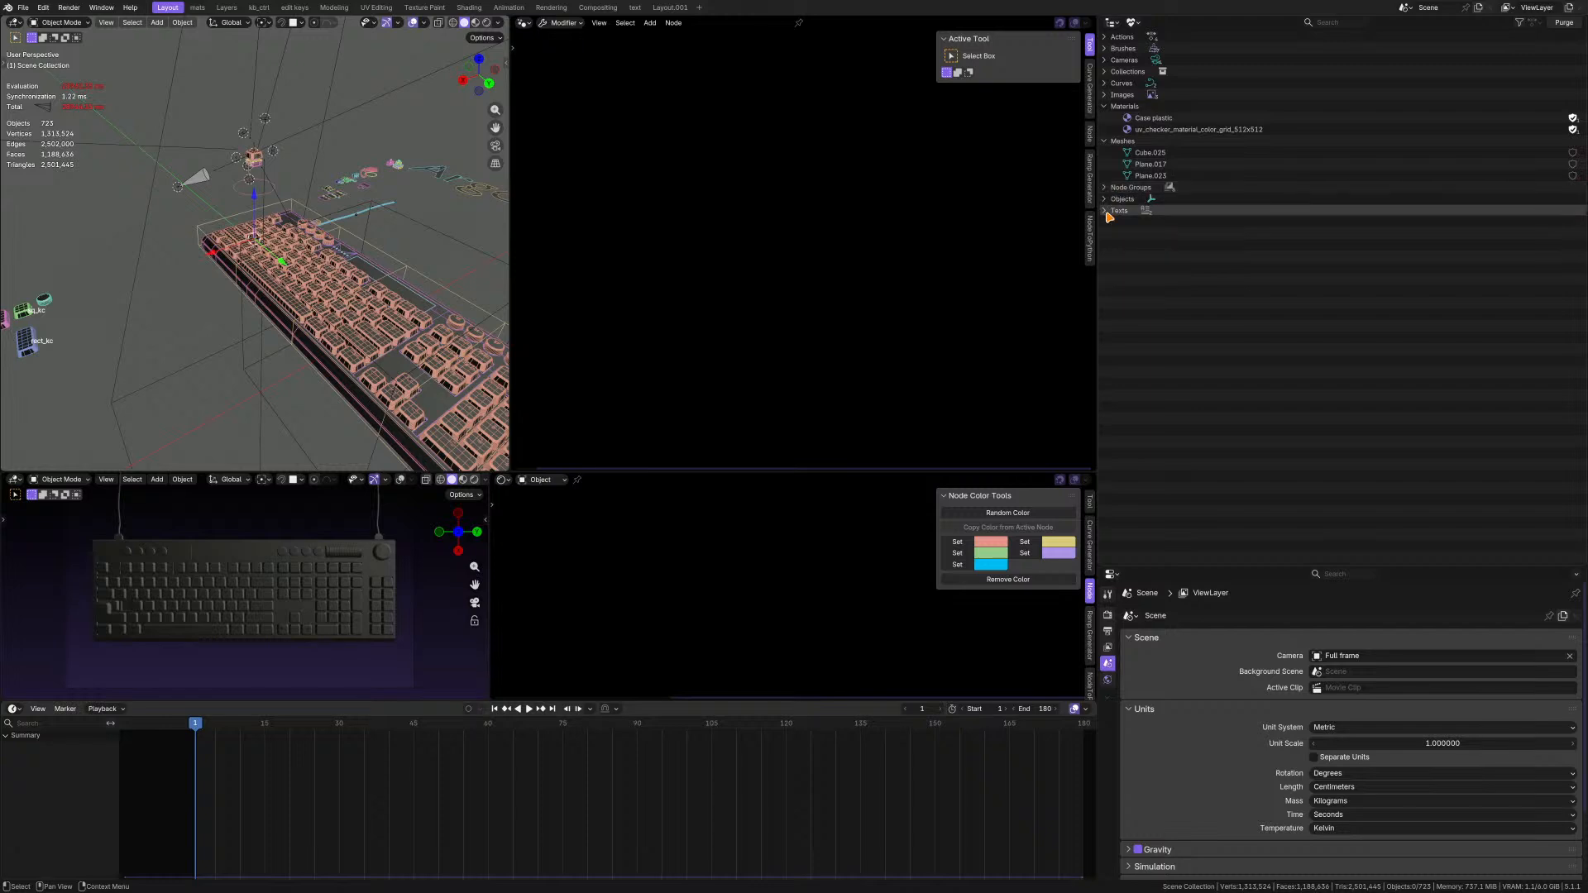
left_click(1105, 199)
left_click(1105, 199)
left_click(1109, 211)
left_click(1108, 211)
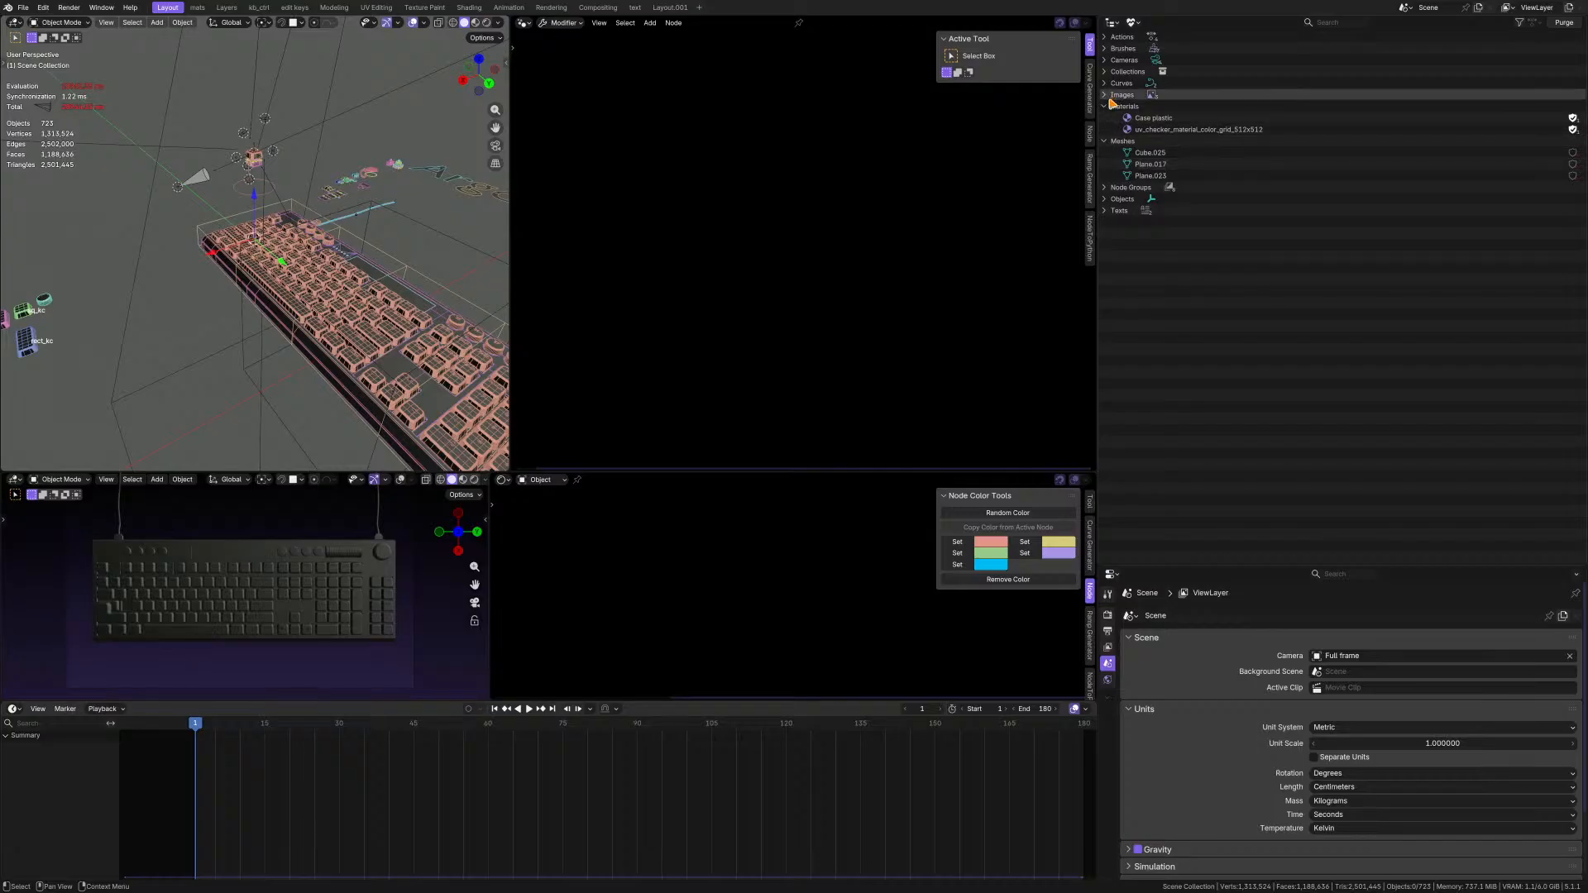
left_click(1106, 61)
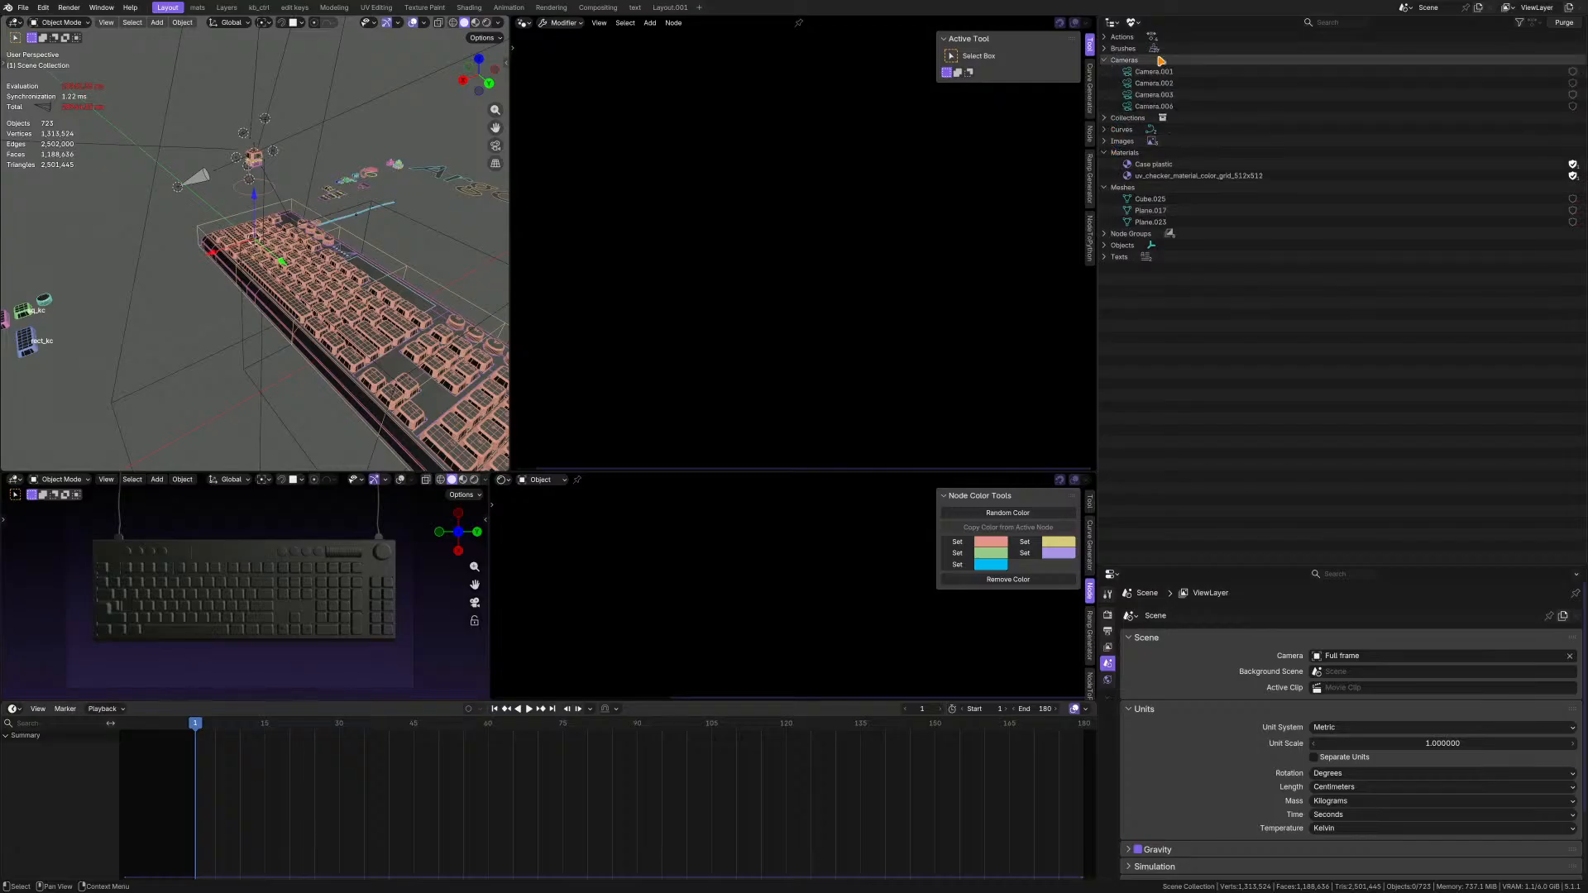
- Check the unused images, node groups, texts and curves, then purge the unused local and linked data-blocks with Recursive Delete
left_click(1564, 23)
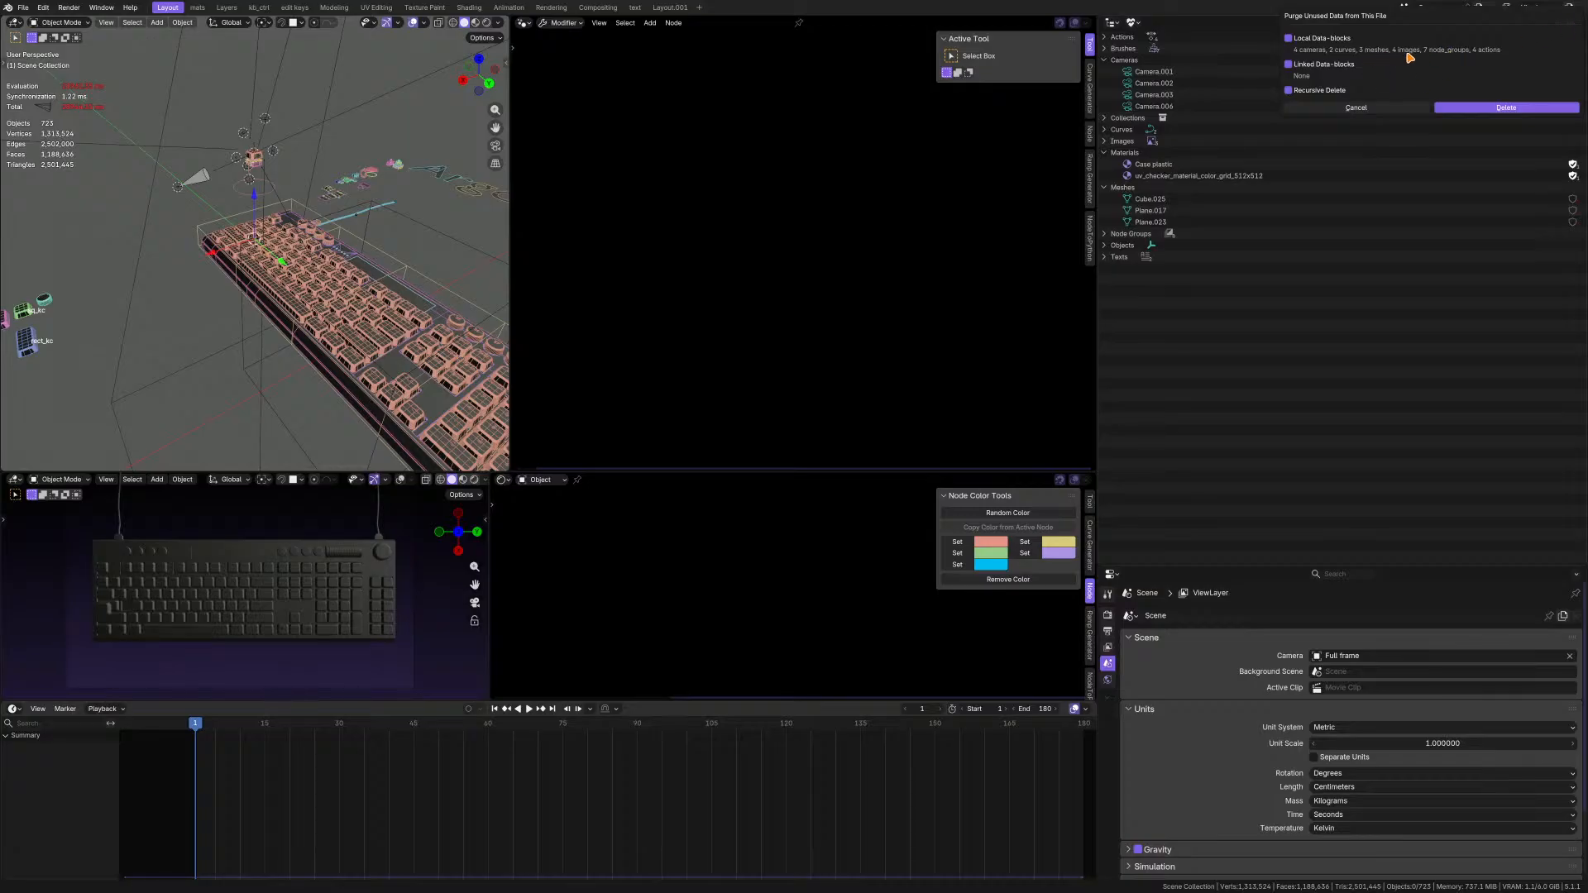
left_click(1371, 108)
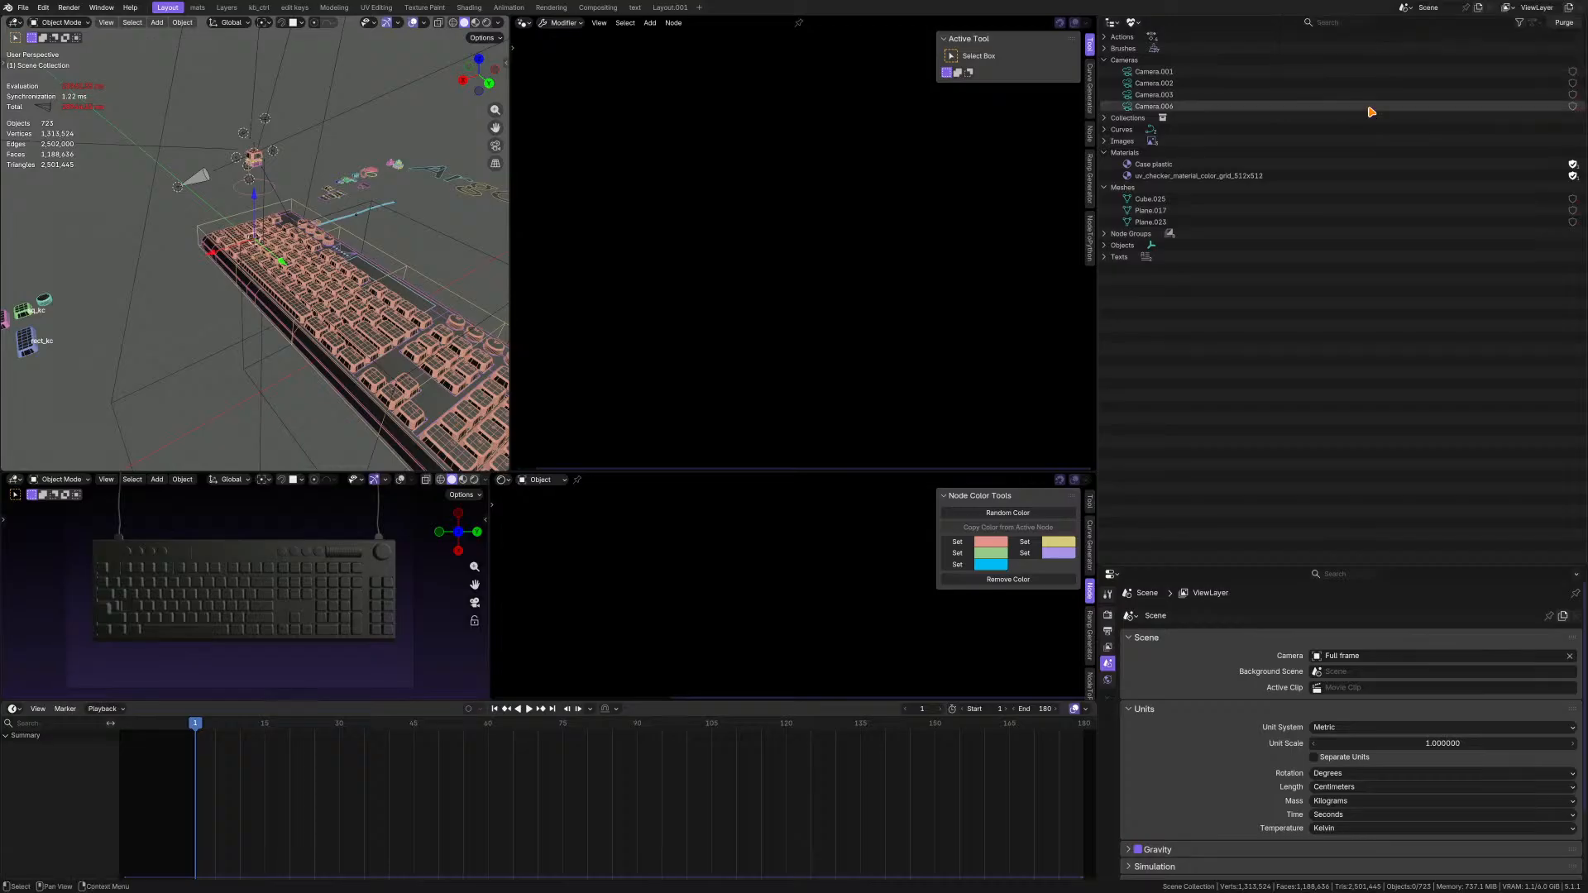
left_click(1112, 141)
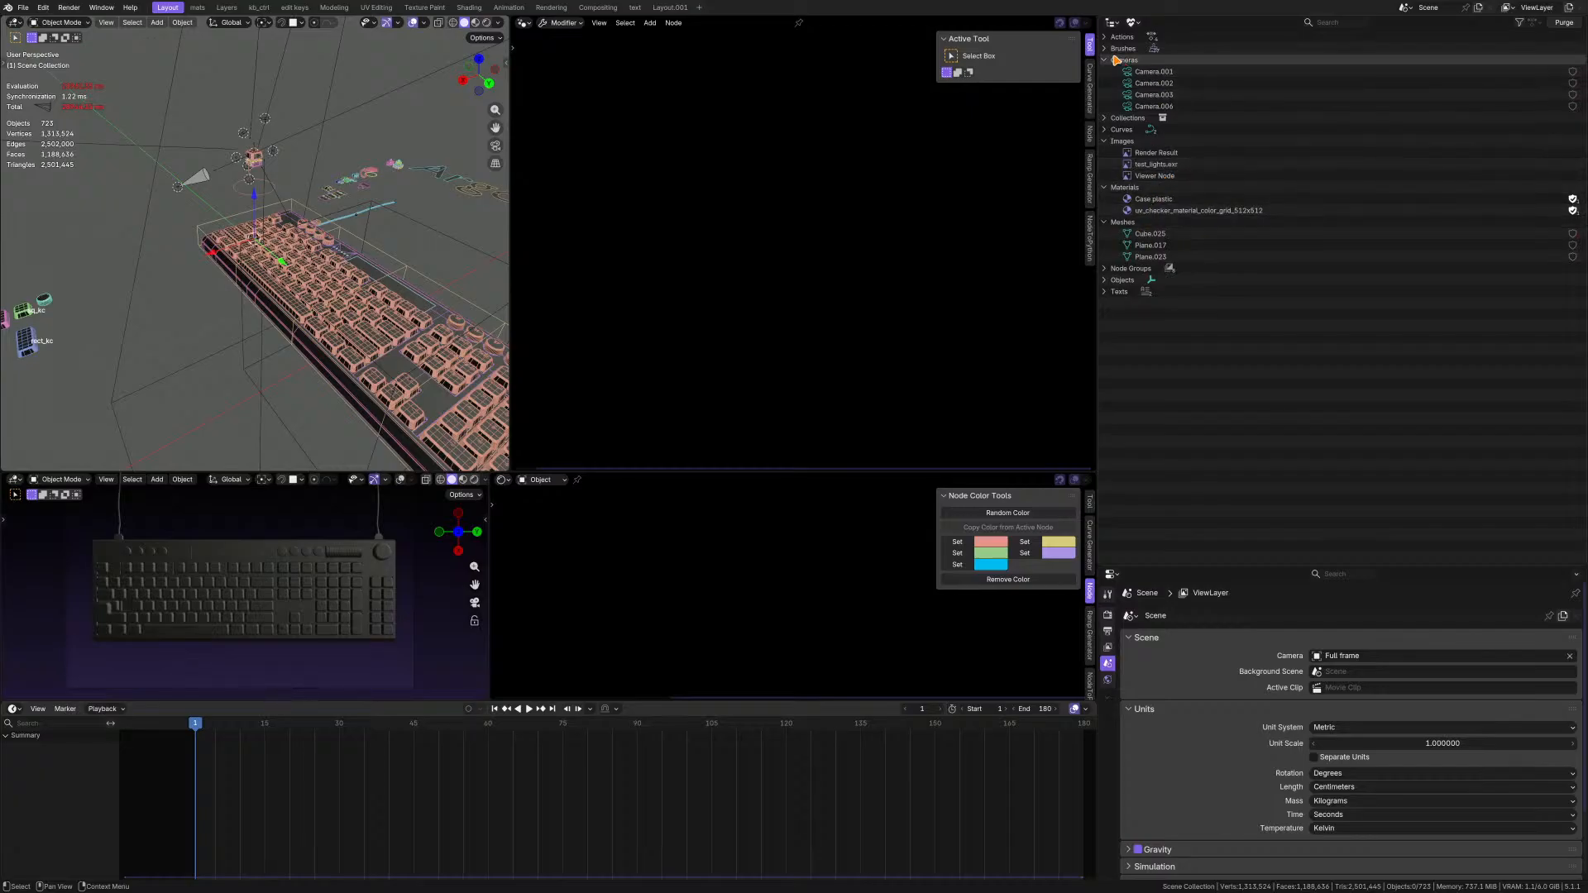
left_click(1106, 268)
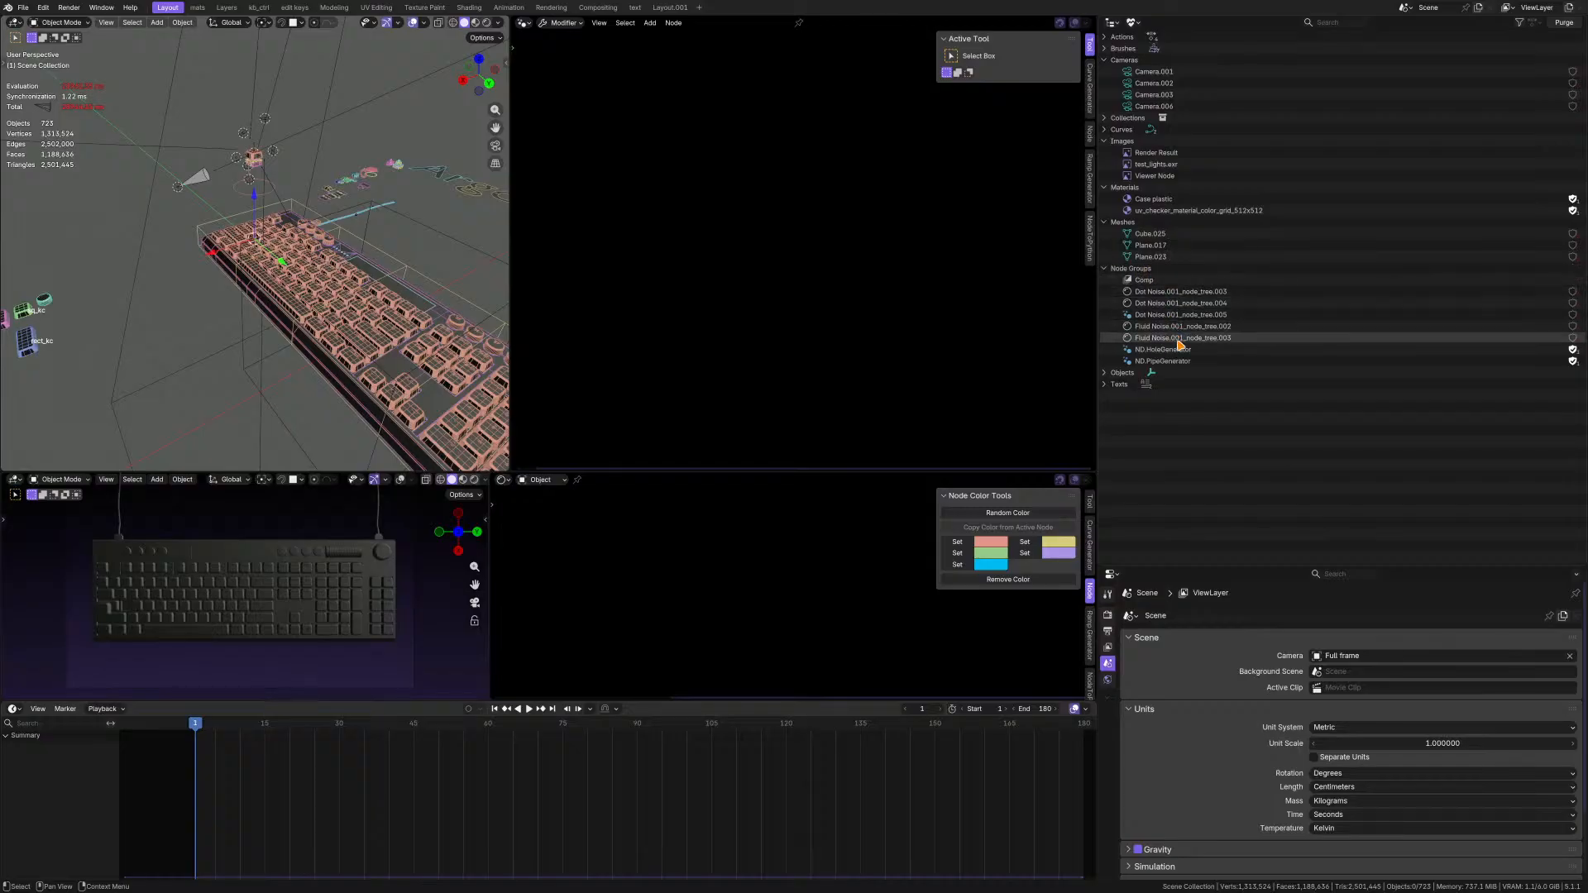
left_click(1109, 386)
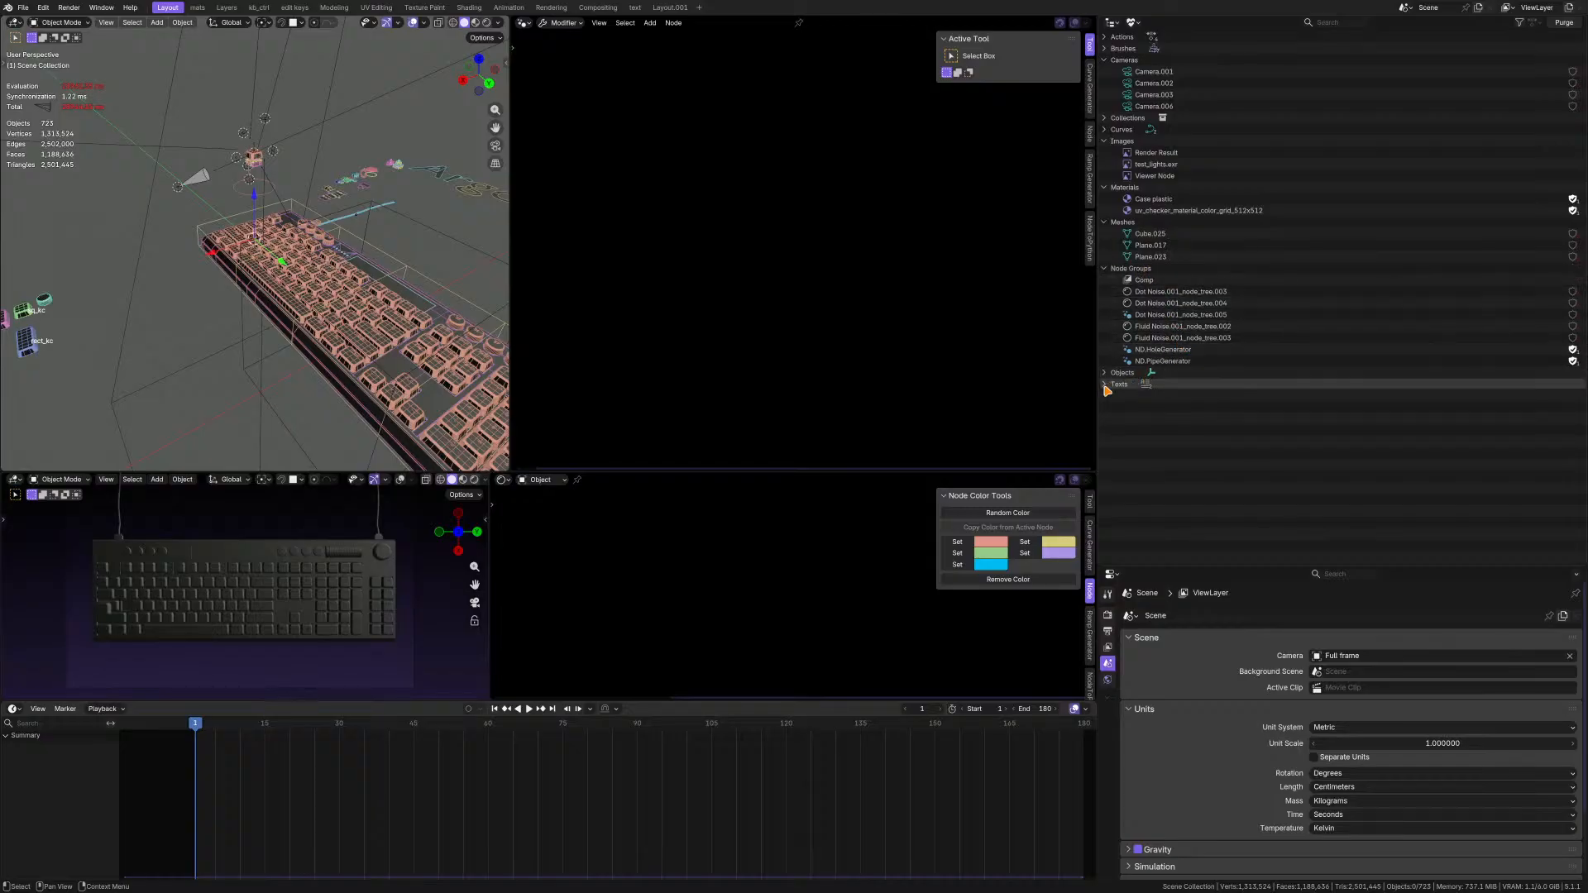
left_click(1562, 23)
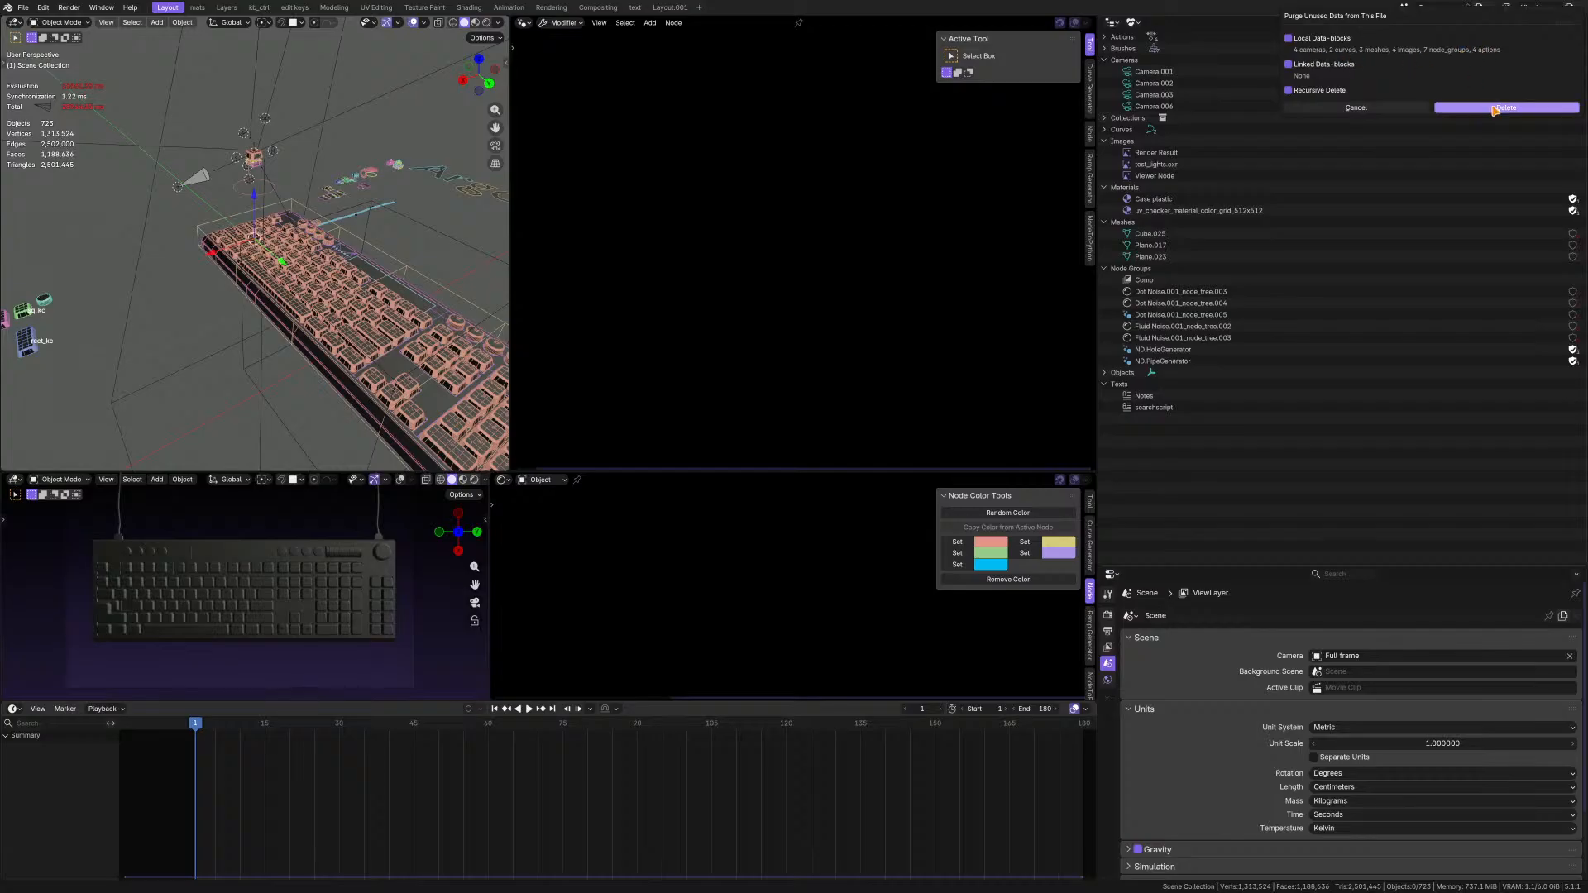
left_click(1495, 110)
left_click(1105, 130)
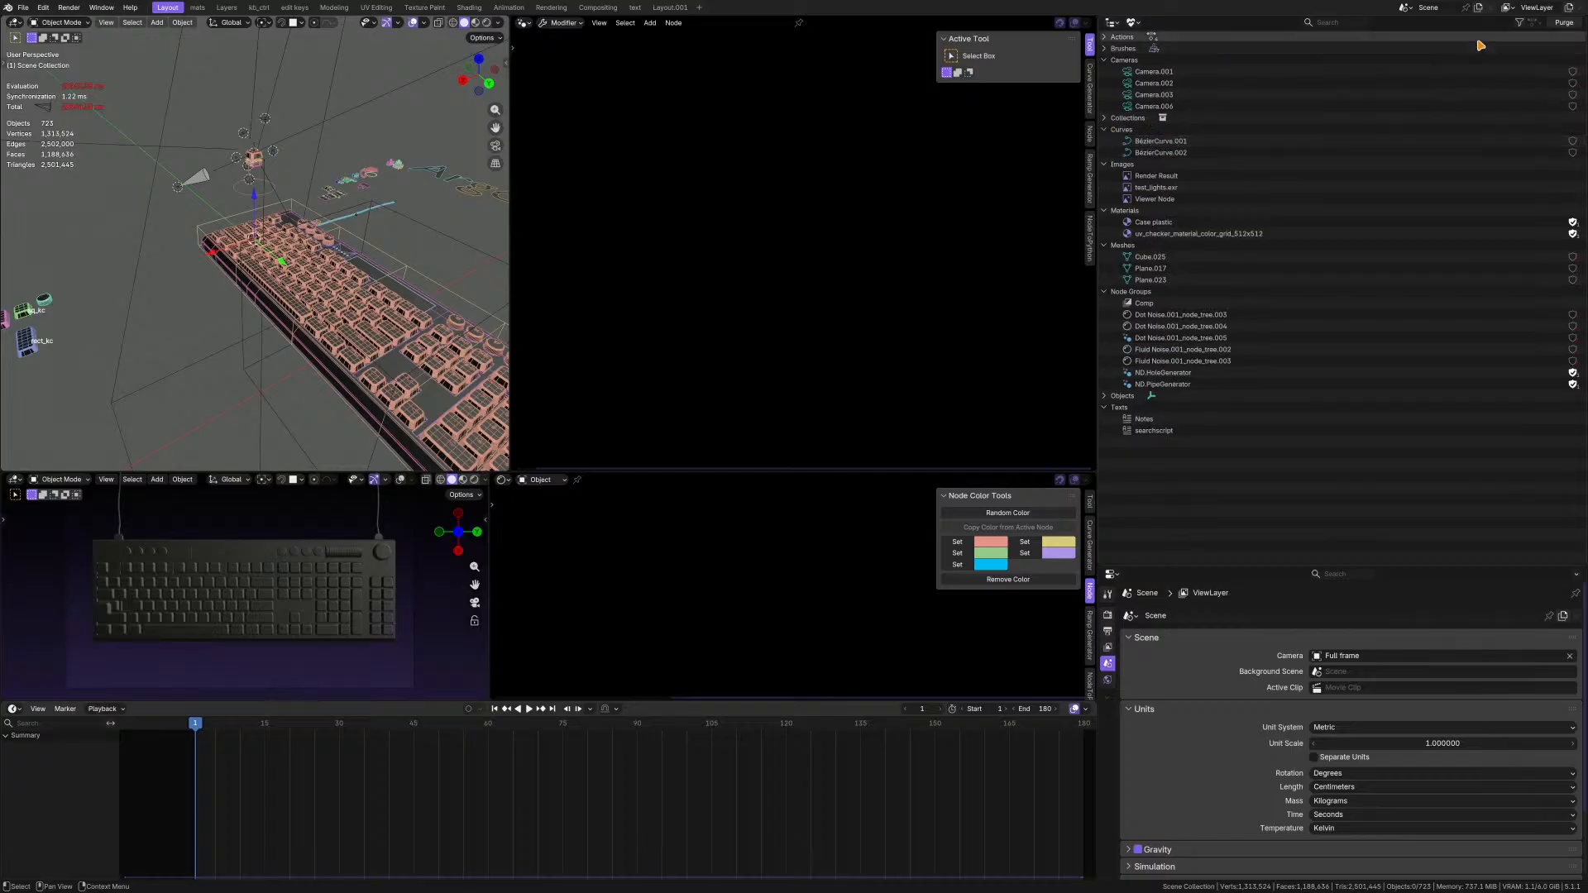
left_click(1564, 22)
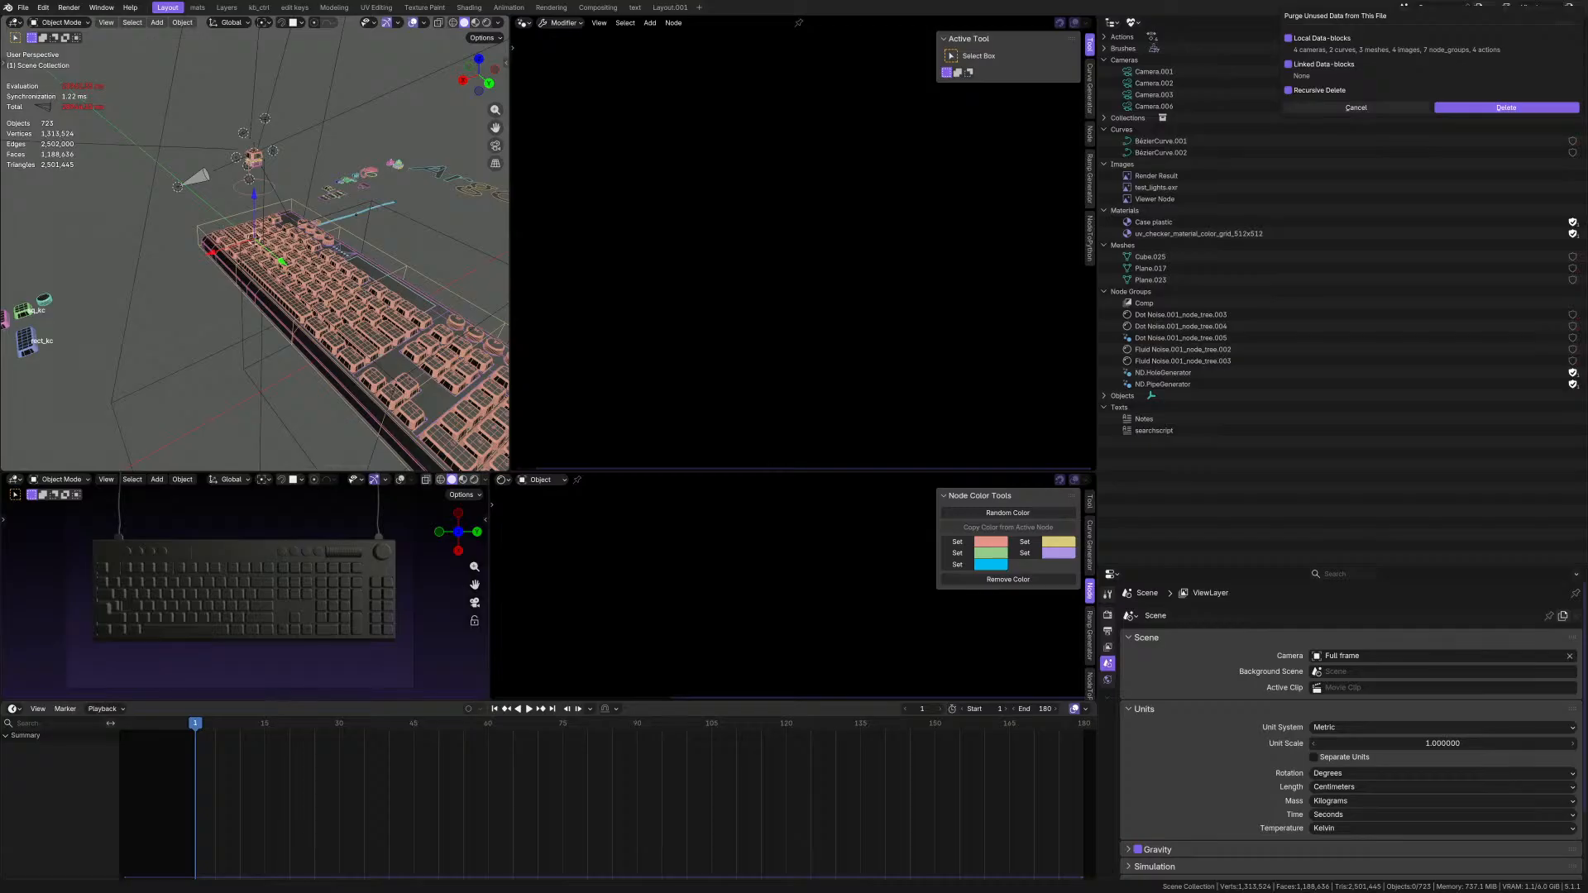
key("Return")
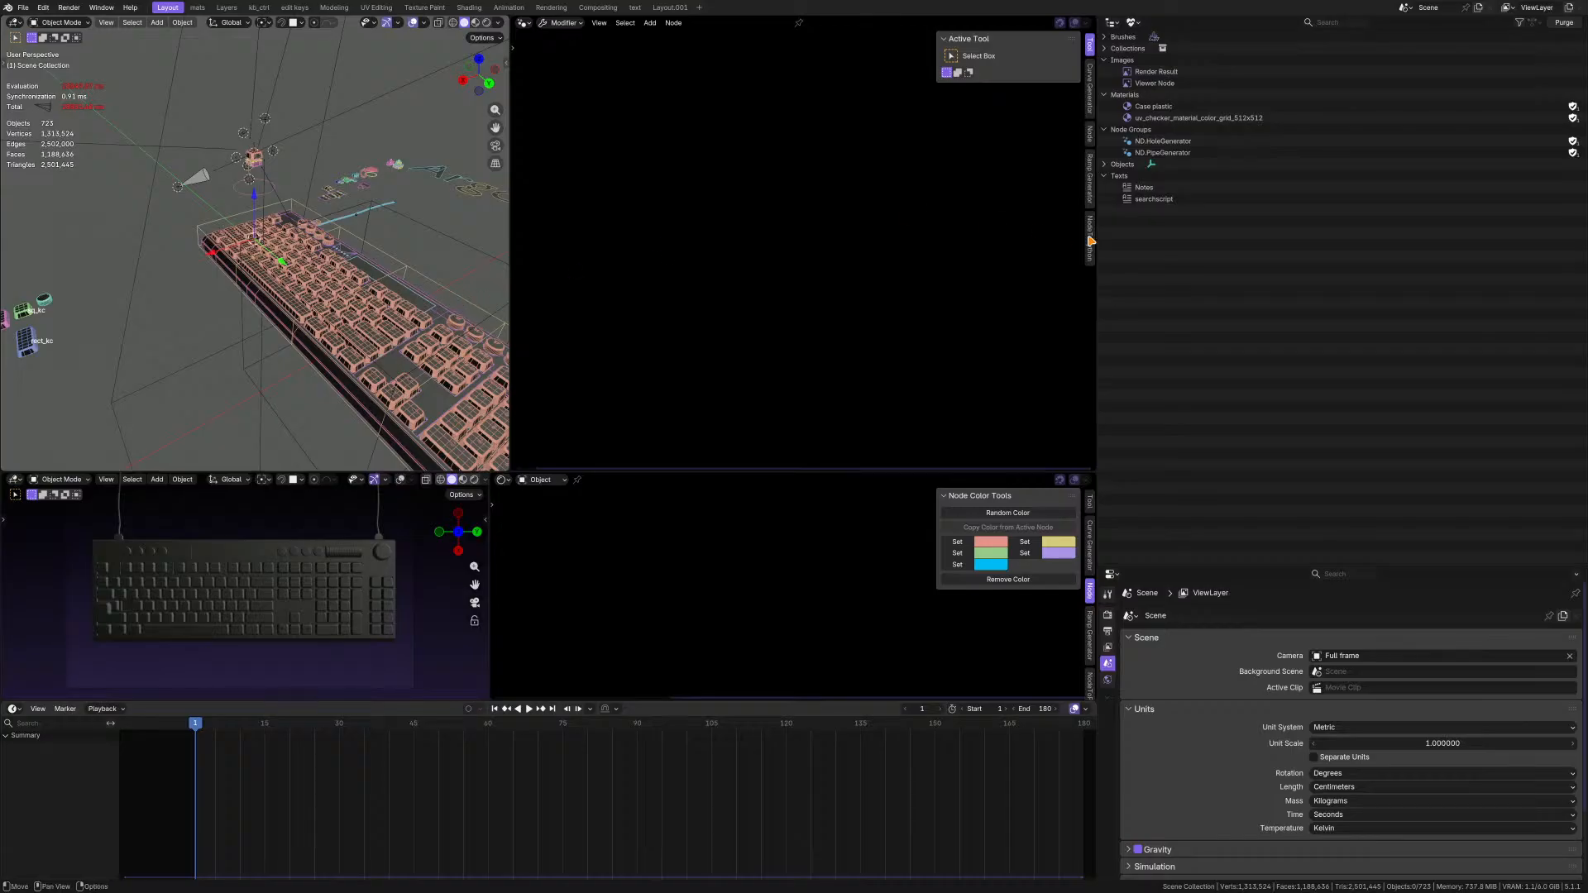
- Collapse the Texts, Node Groups, Materials and Images categories and return the outliner to the View Layer display
left_click(1105, 176)
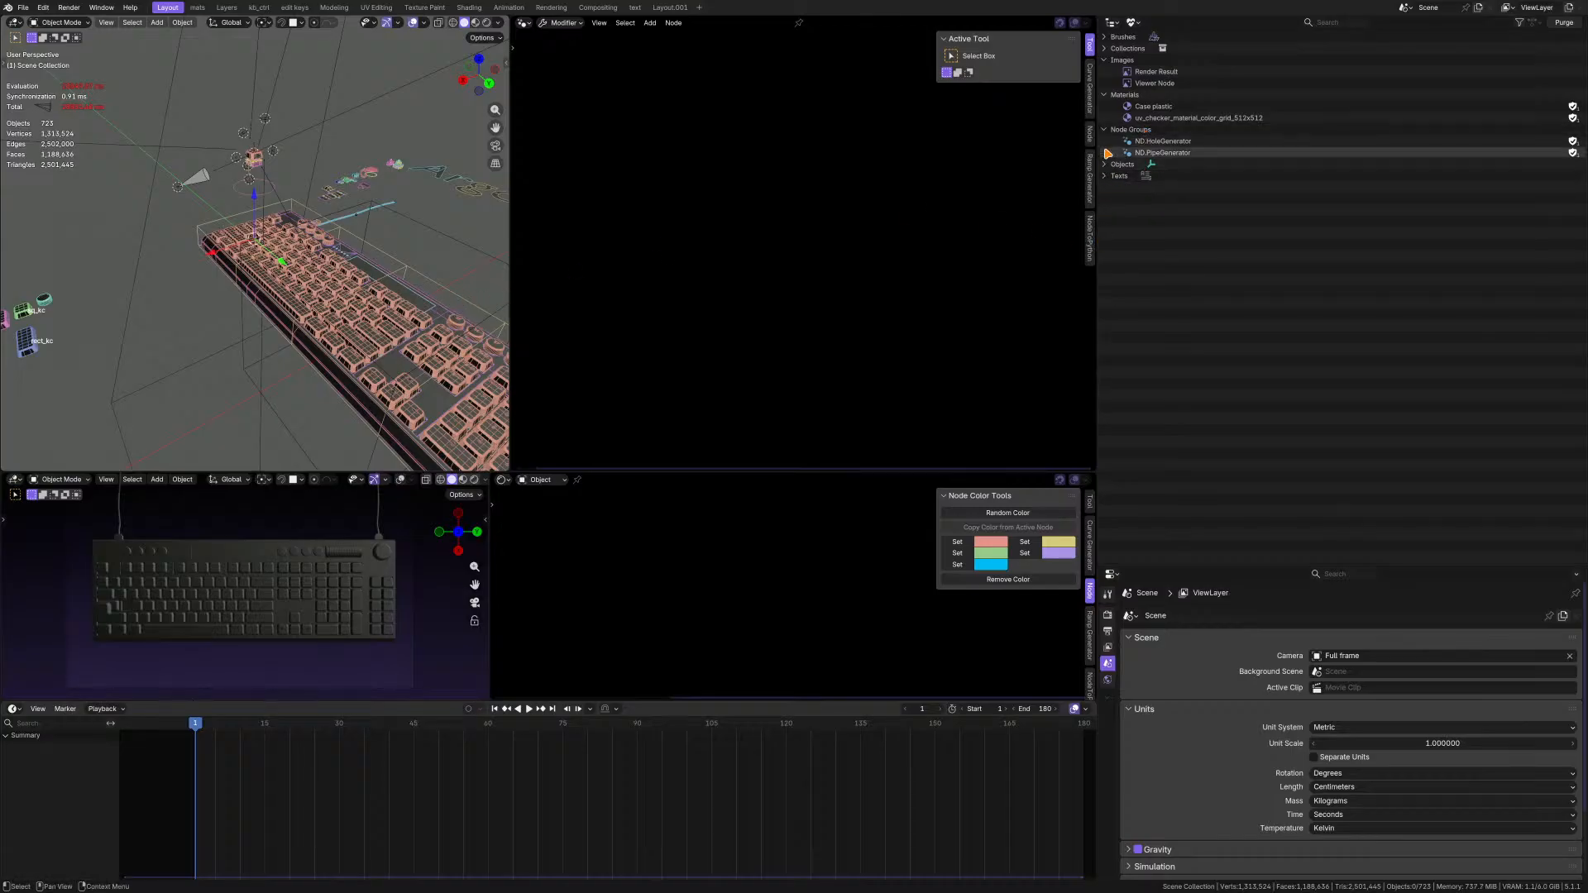
left_click(1105, 130)
left_click(1105, 94)
left_click(1104, 59)
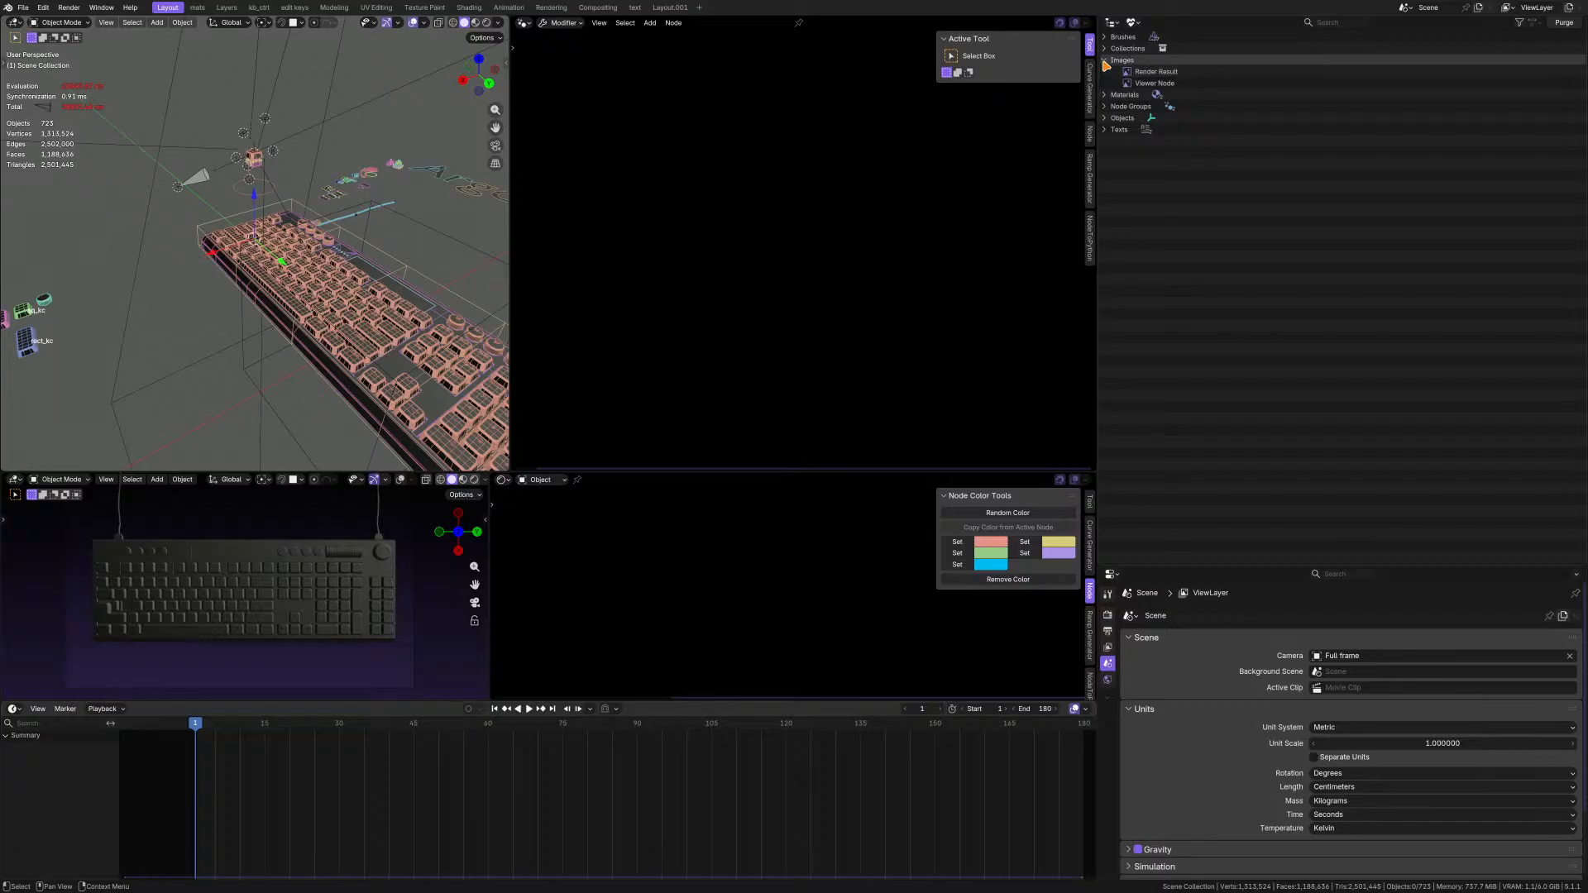
left_click(1134, 24)
left_click(1159, 64)
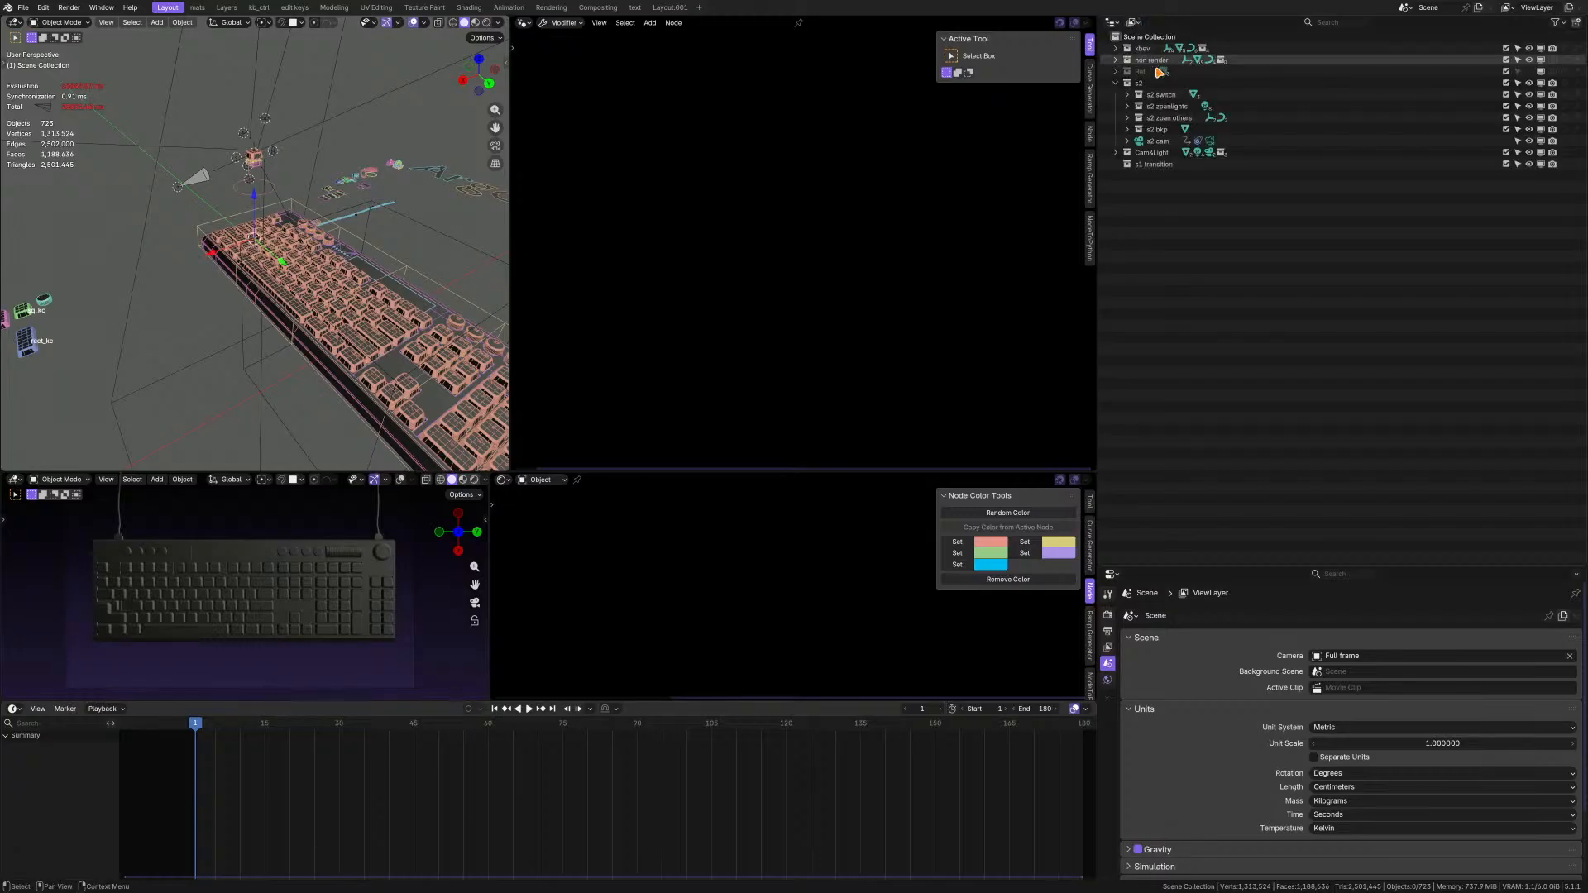
- Append the s1_anm collection into the s1 transition collection and expand its full hierarchy
left_click(1154, 163)
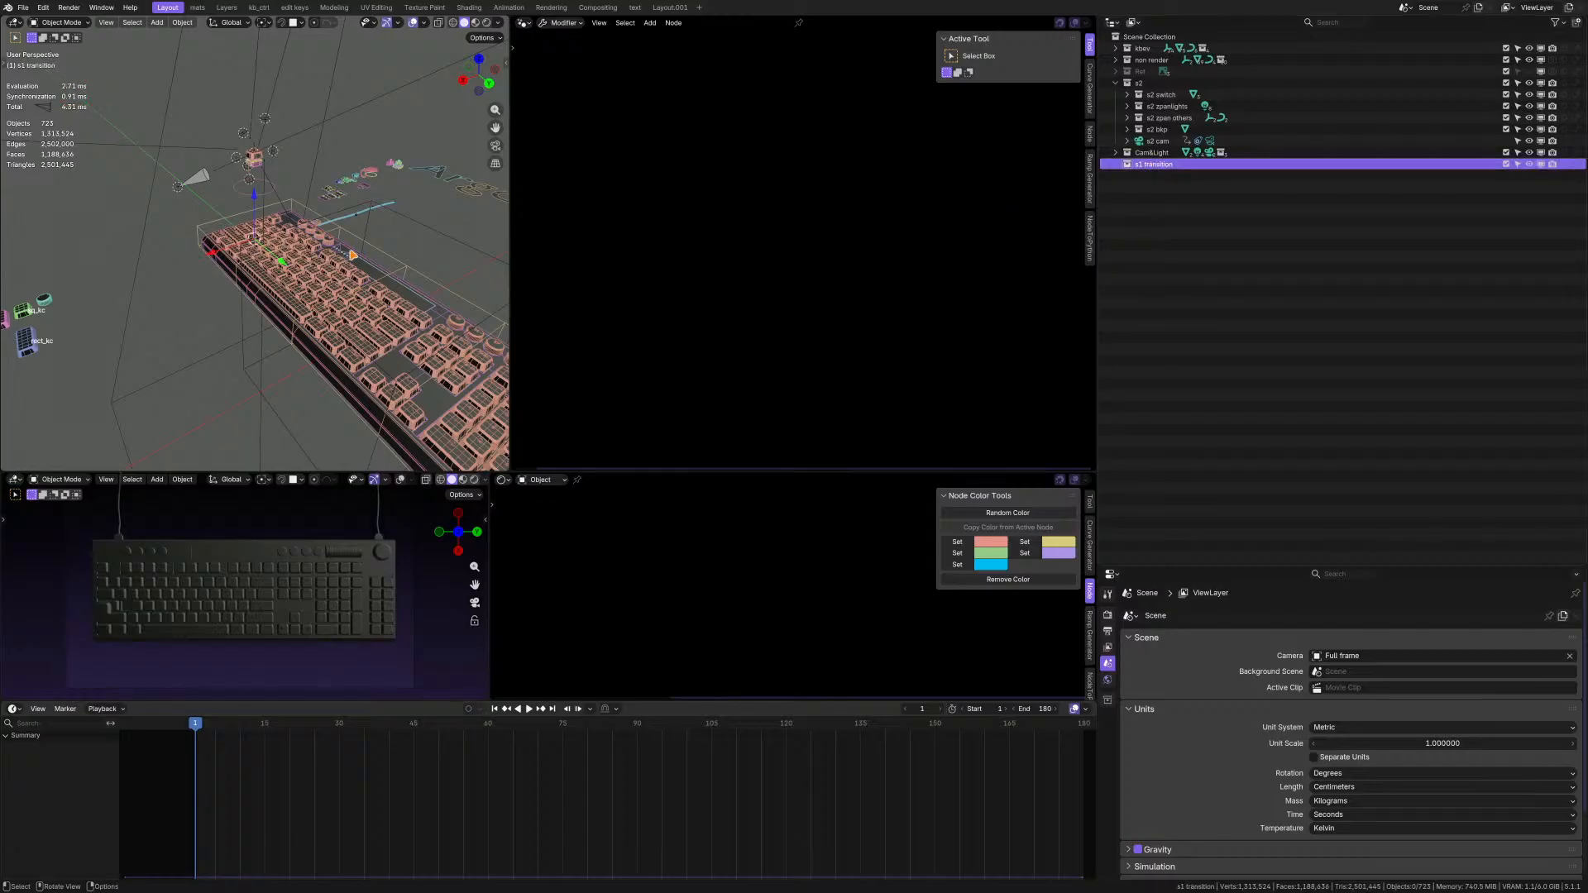
key("KP_Decimal")
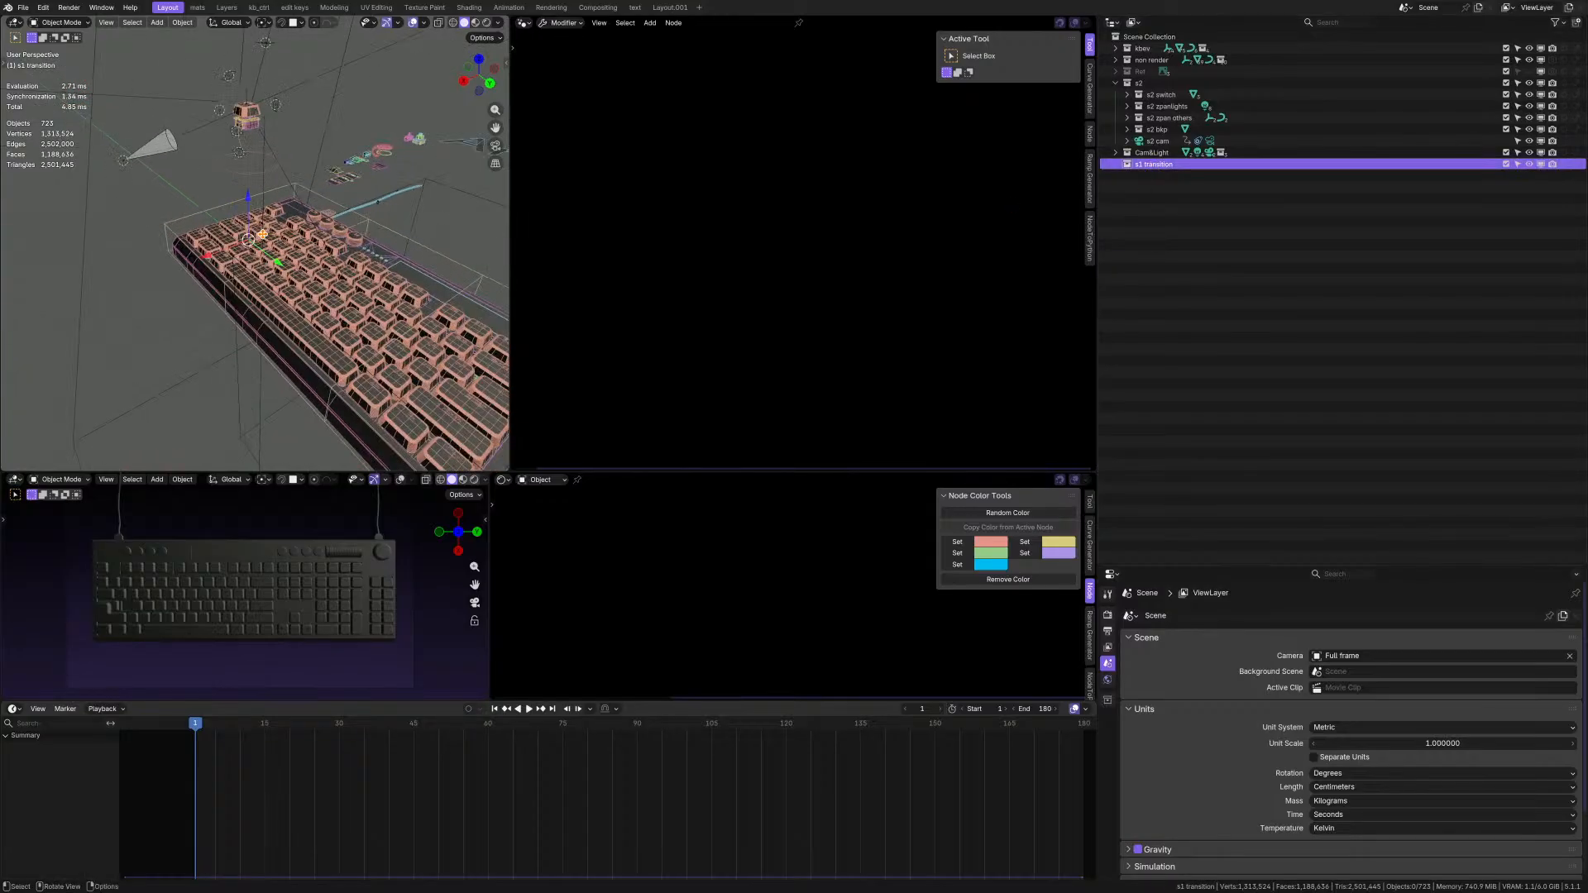
left_click(23, 8)
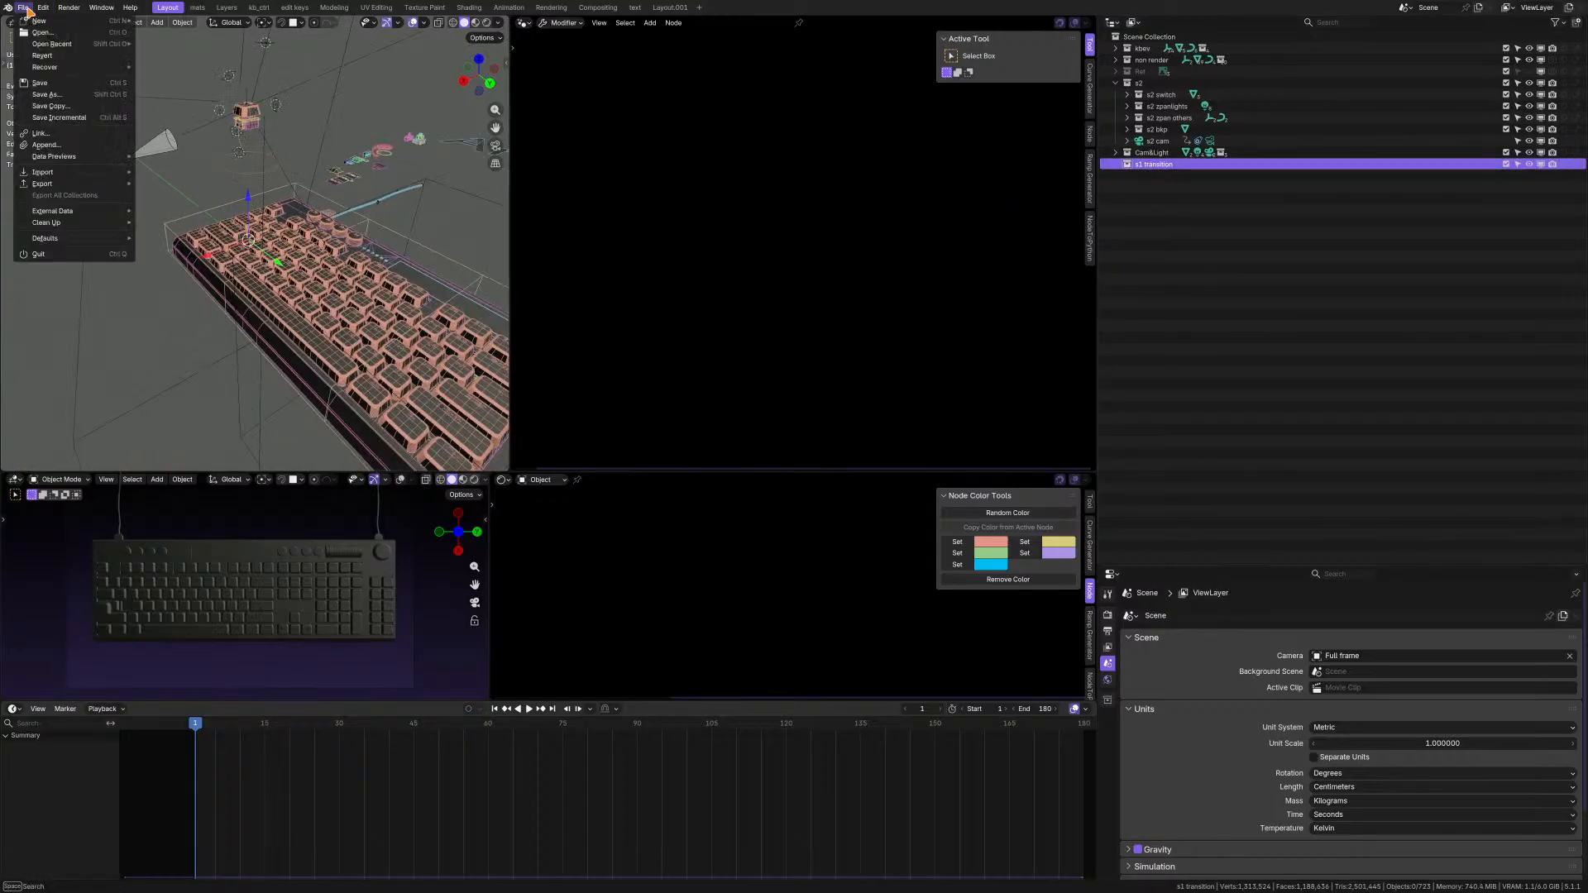
left_click(56, 148)
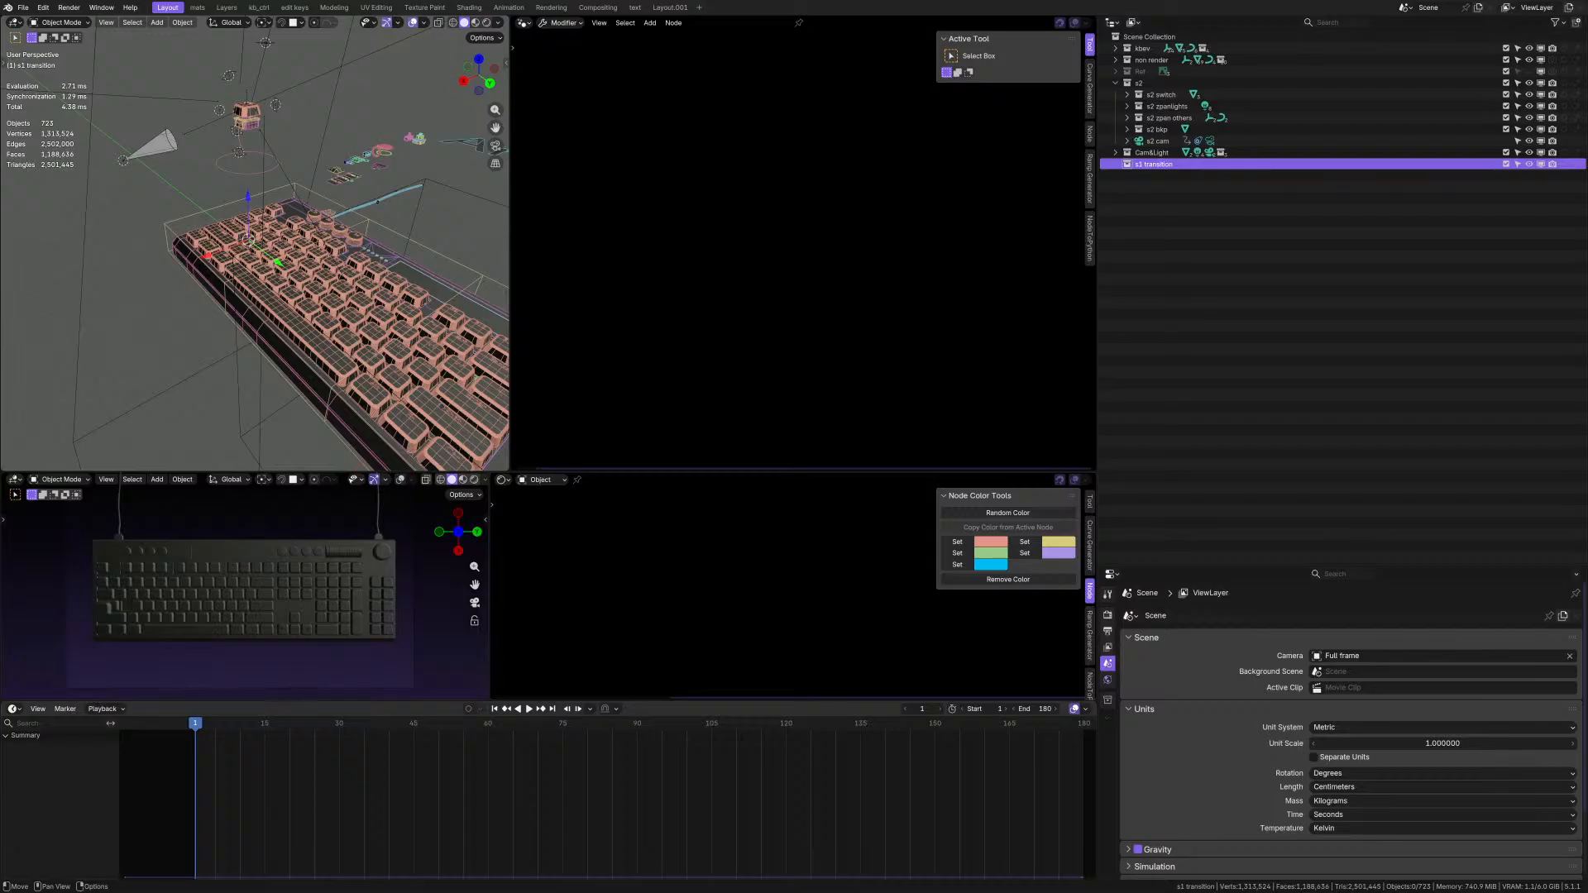
left_click(1116, 164, "shift")
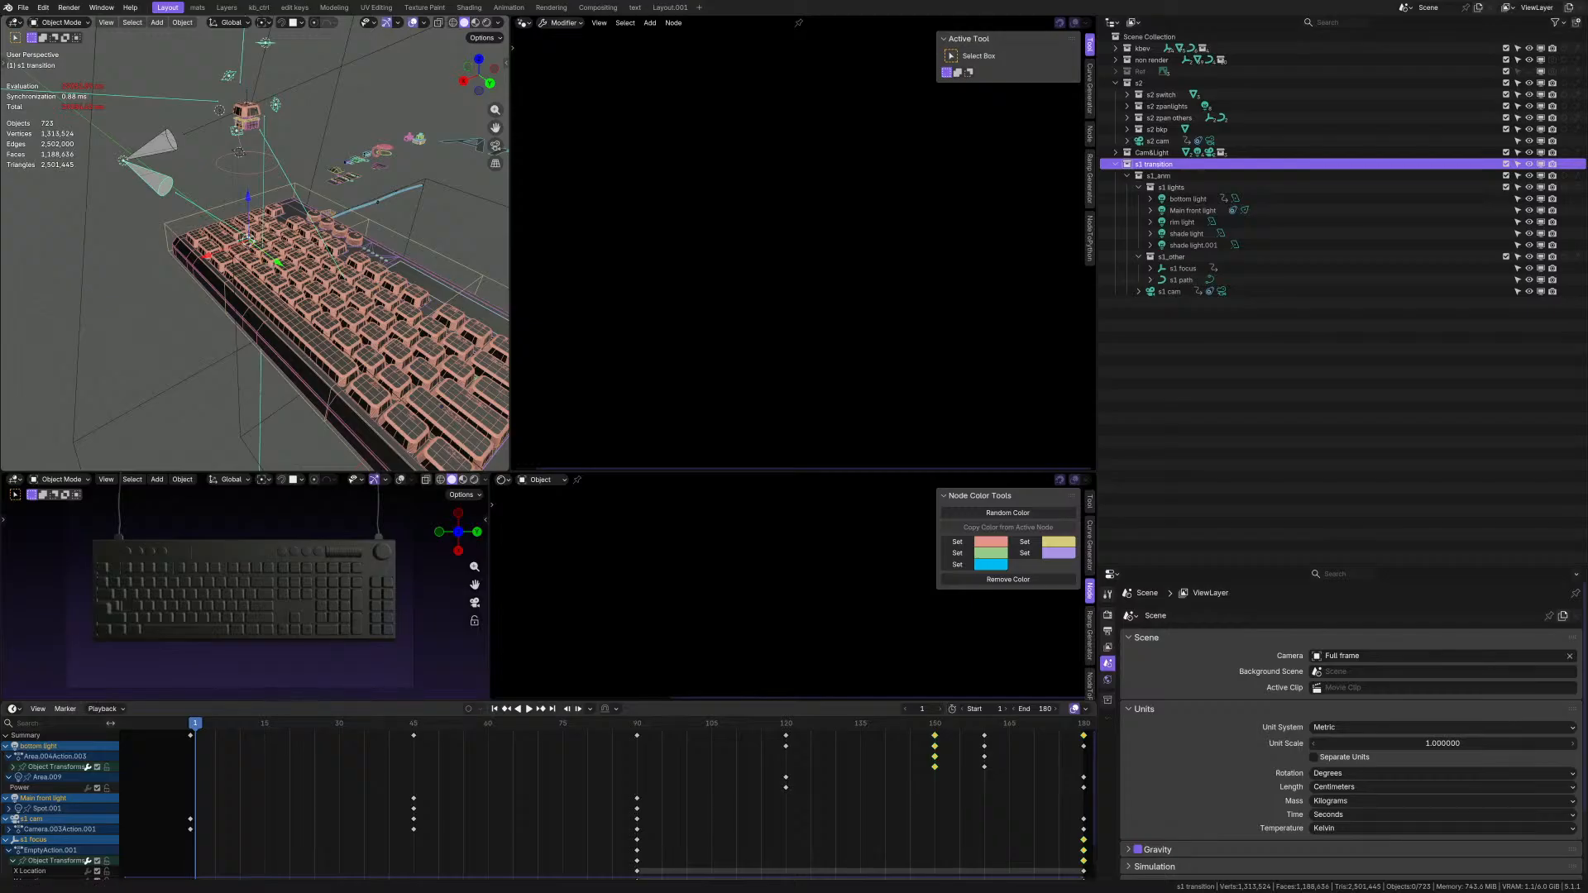
- Examine the appended s1 lights and camera around the raised keycap, and expand the s2 zpanlights collection for comparison
middle_click_drag(215, 297, 231, 270)
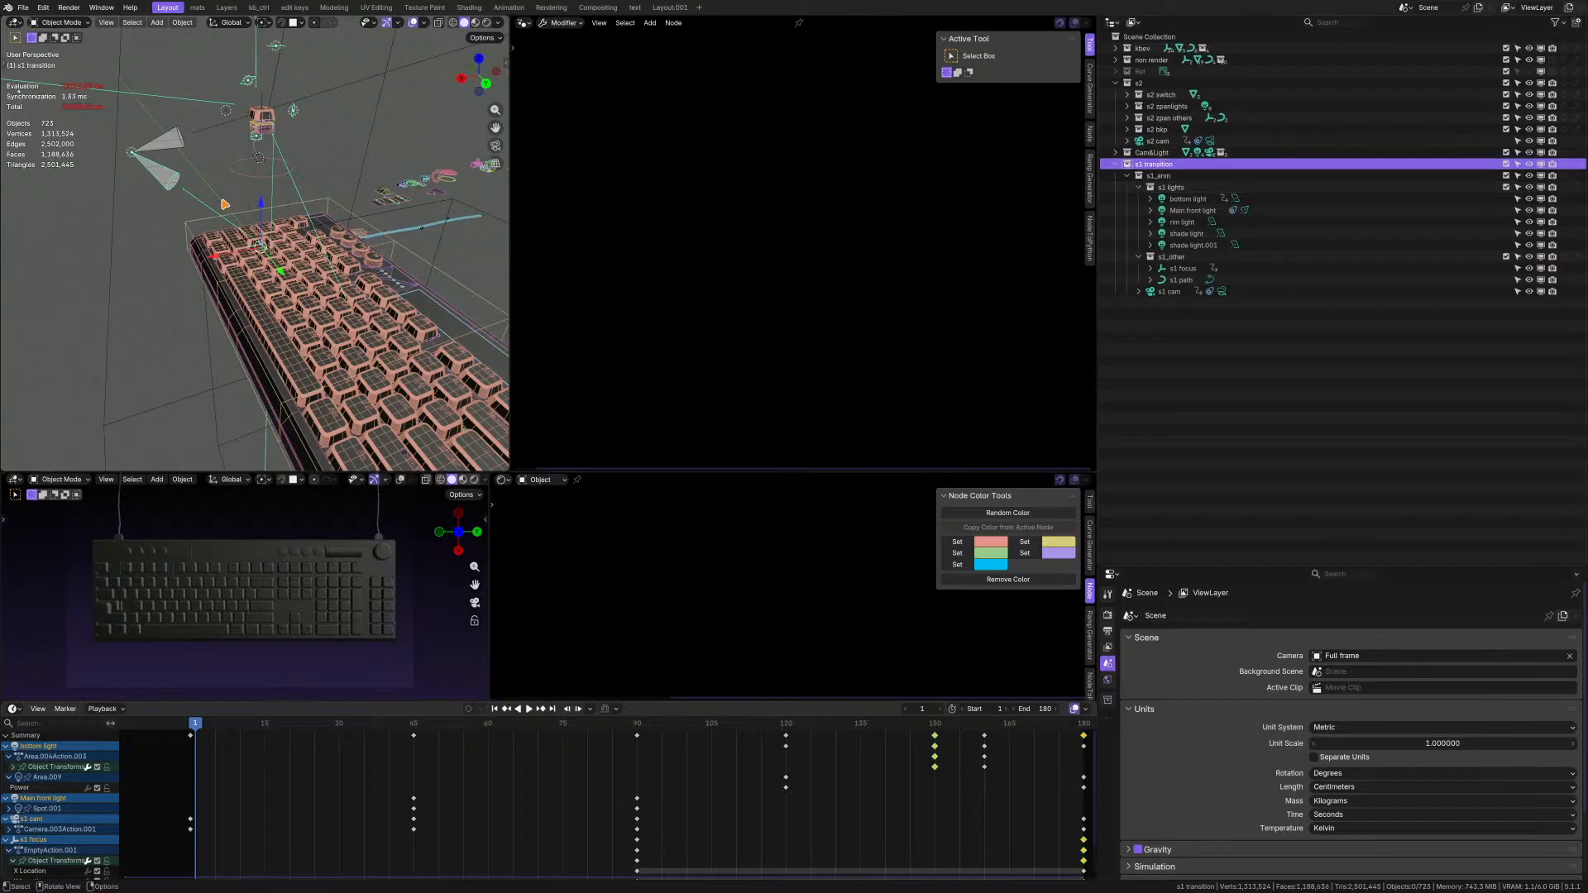
scroll(232, 203, "down", 3)
middle_click_drag(231, 169, 193, 237, "shift")
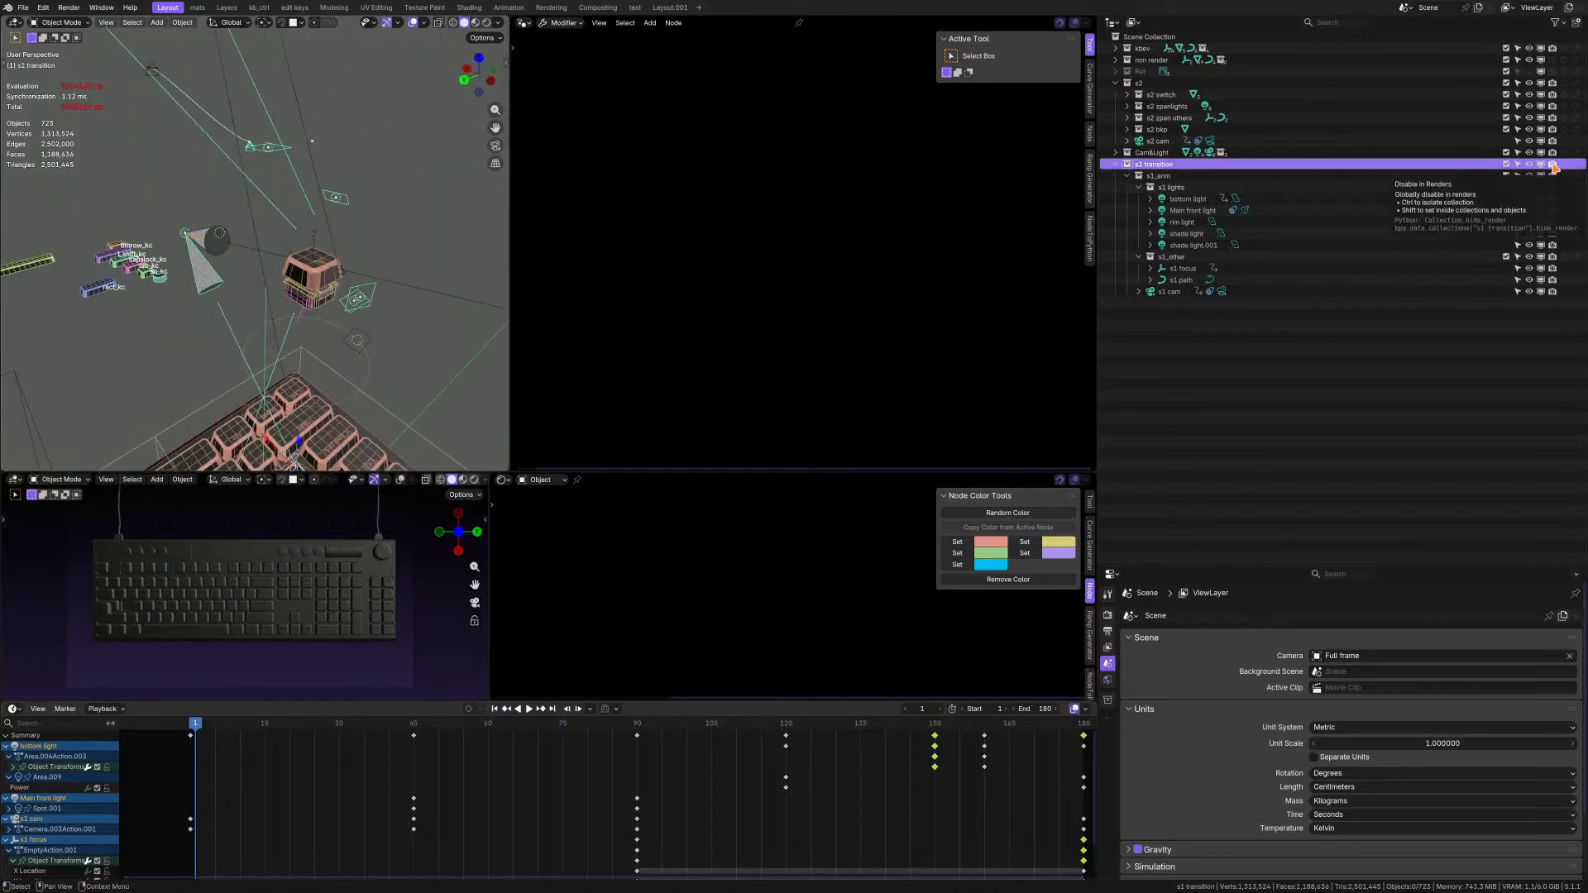
middle_click_drag(273, 273, 375, 271)
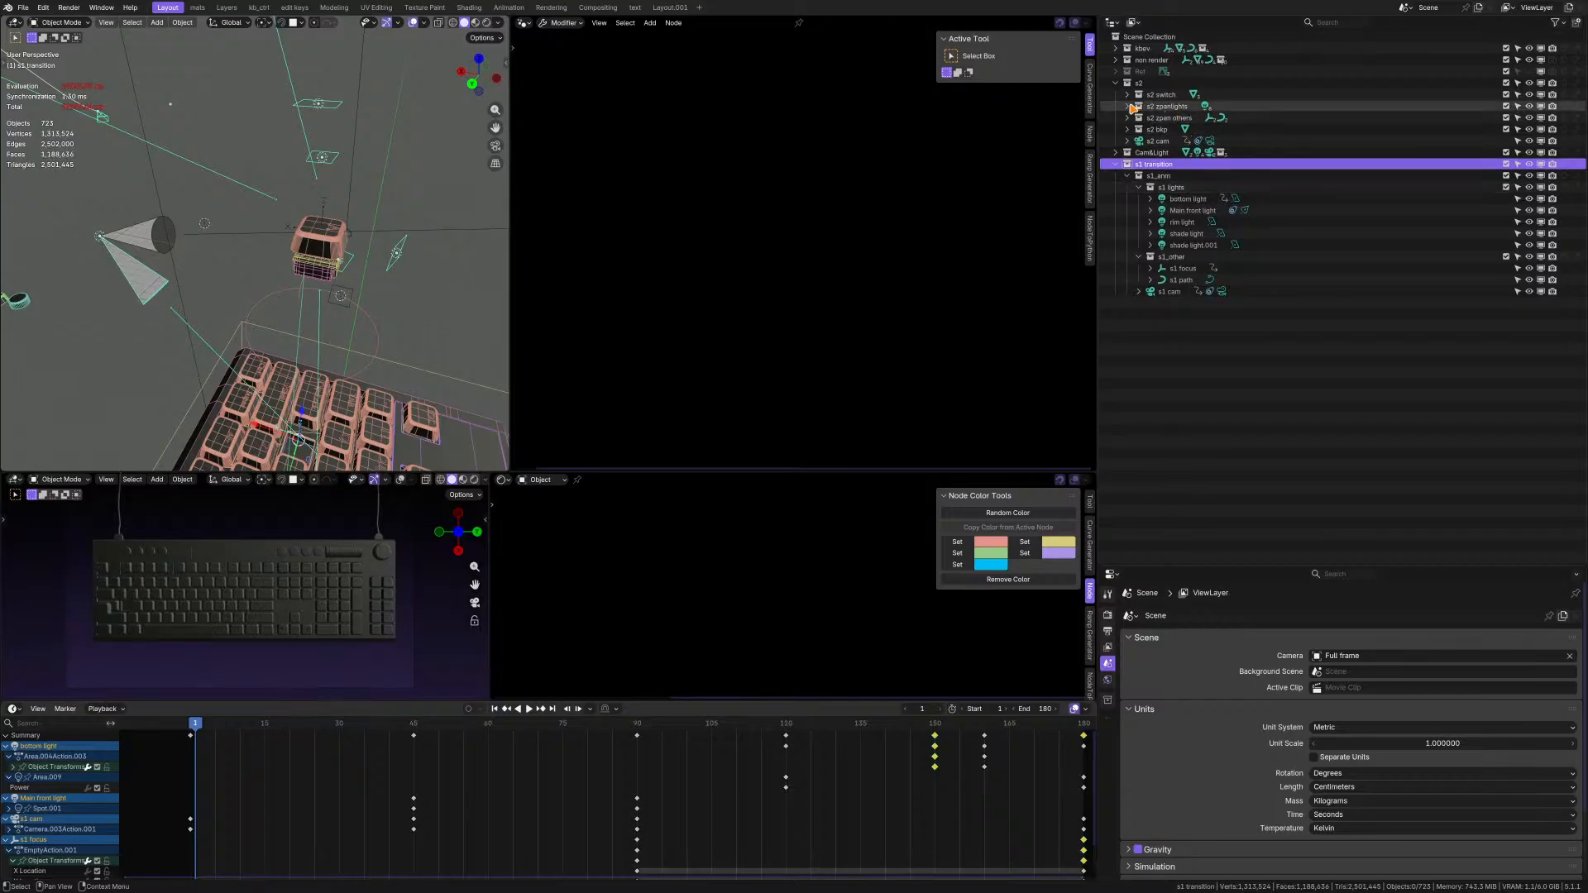
left_click(1128, 106)
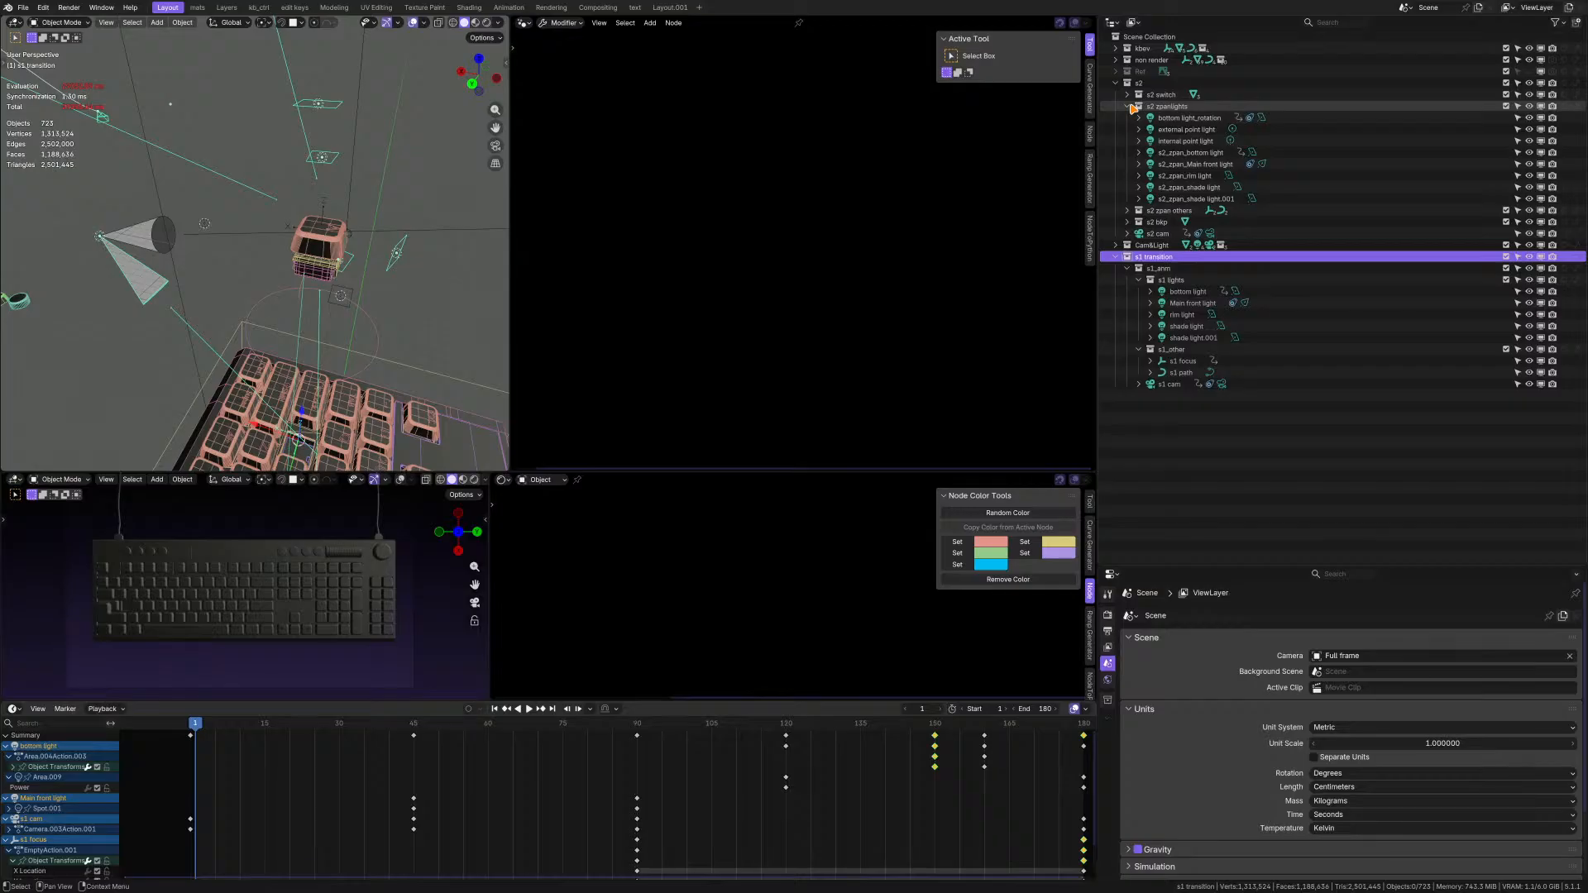
left_click(1130, 105)
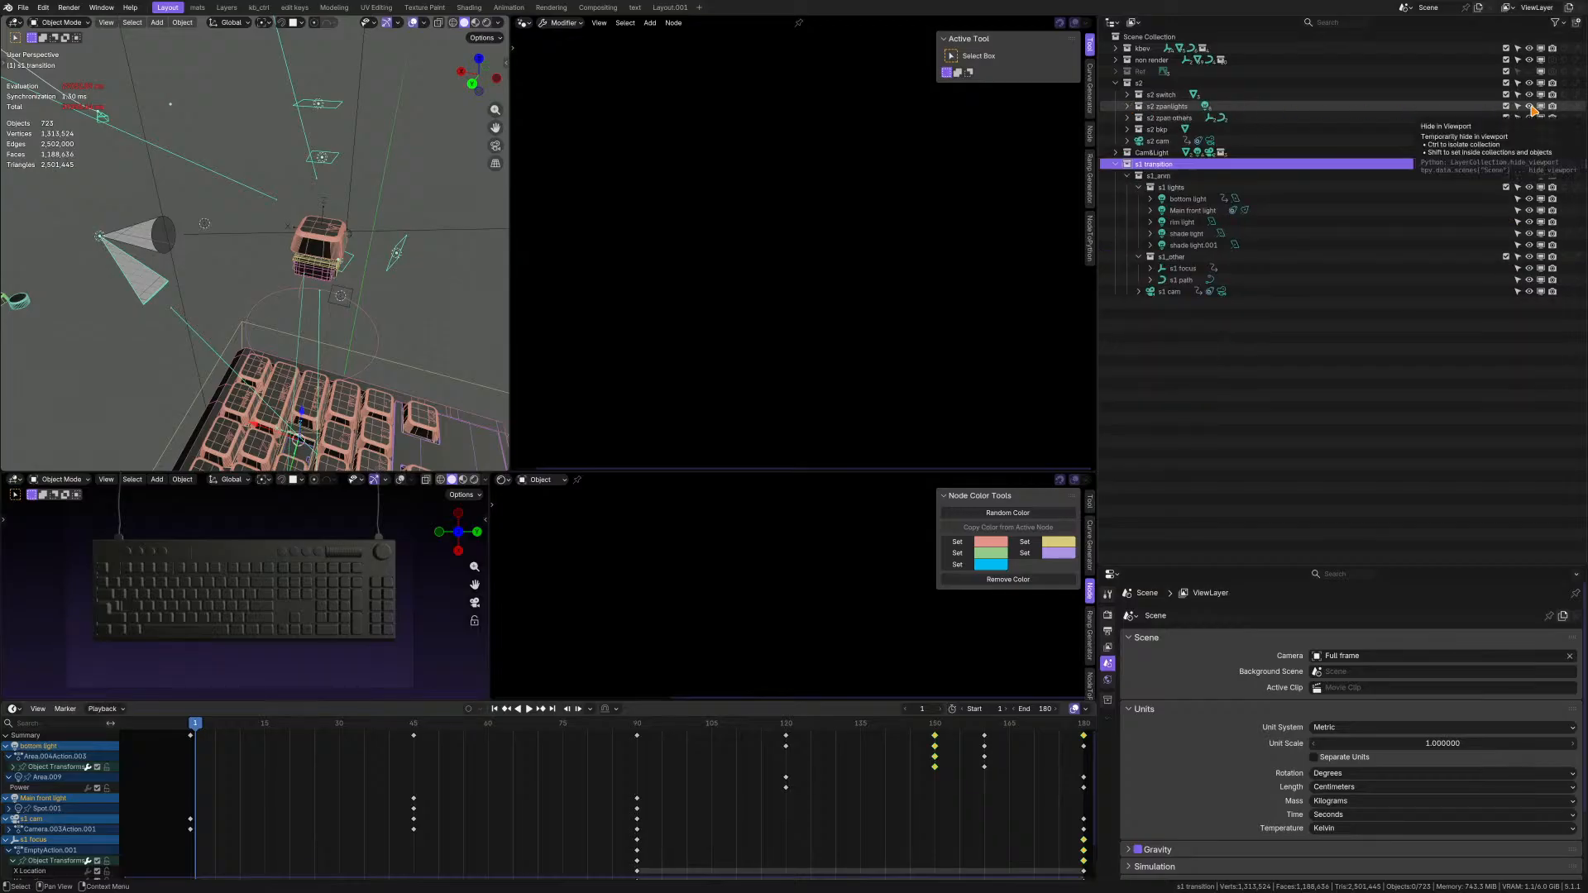
left_click(1128, 106)
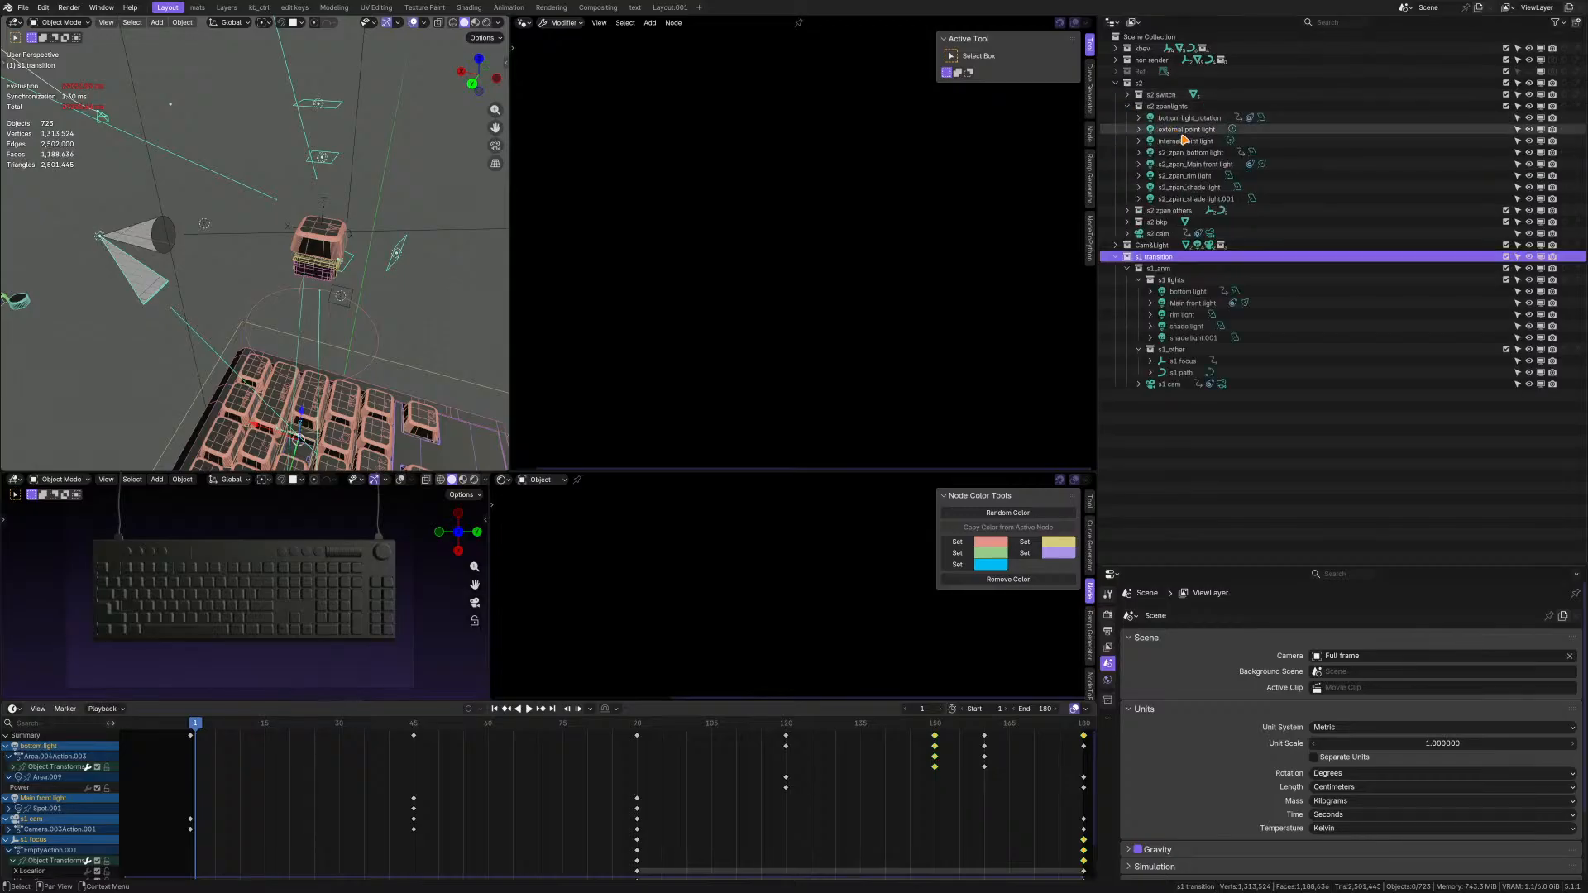
middle_click_drag(471, 273, 298, 290)
scroll(373, 246, "up", 2)
scroll(286, 299, "up", 1)
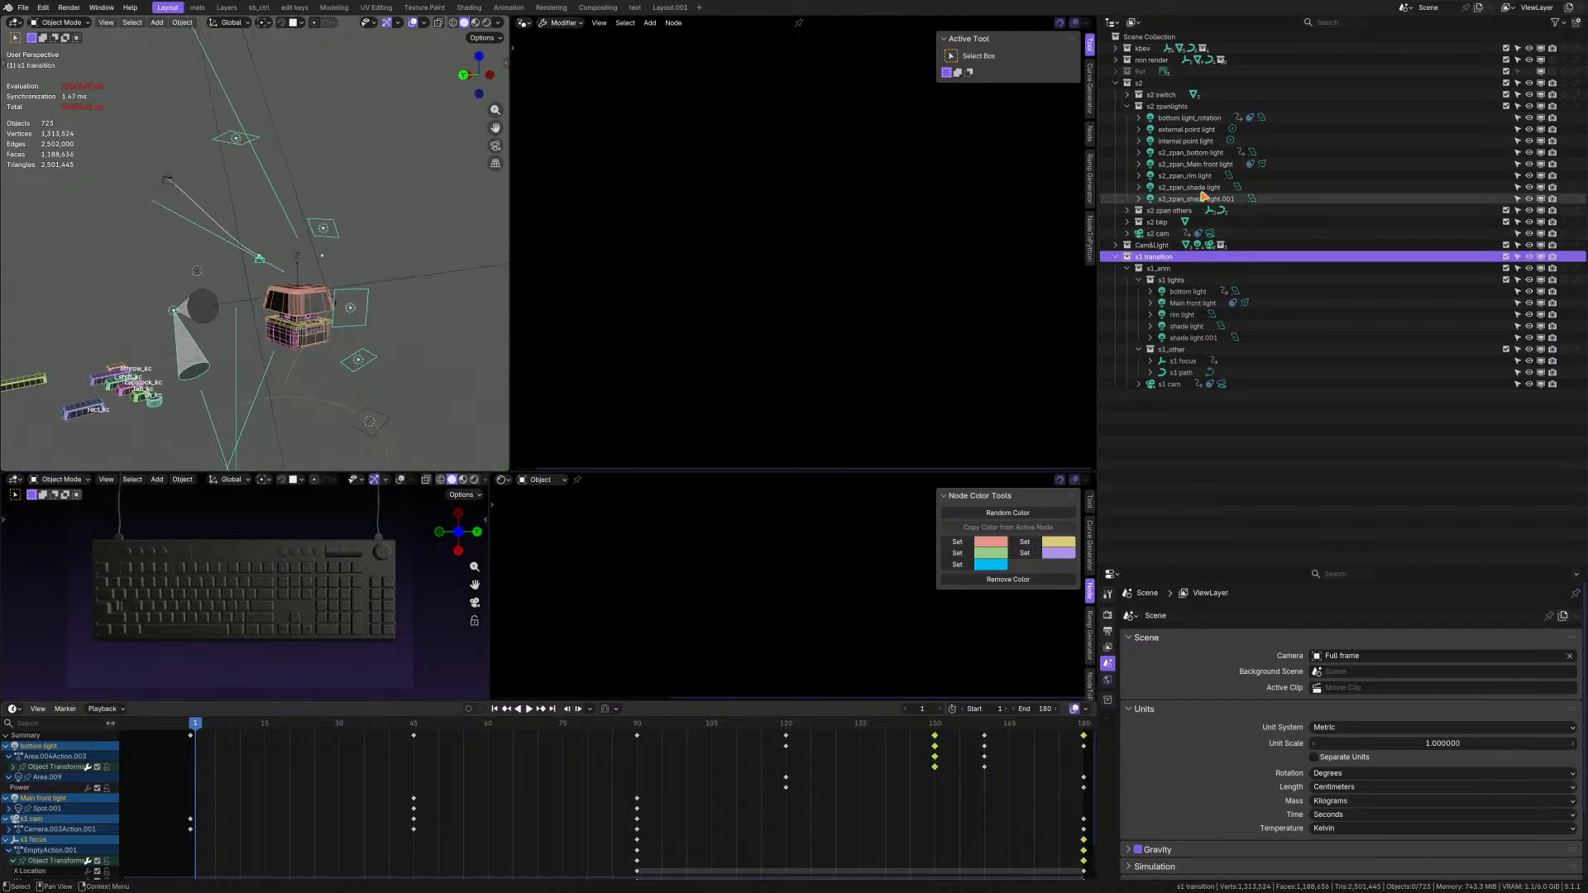
- Inspect the internal point light, bottom light_rotation, external point light and s2_zpan_bottom light one by one around the keycap and switch
left_click(1200, 145)
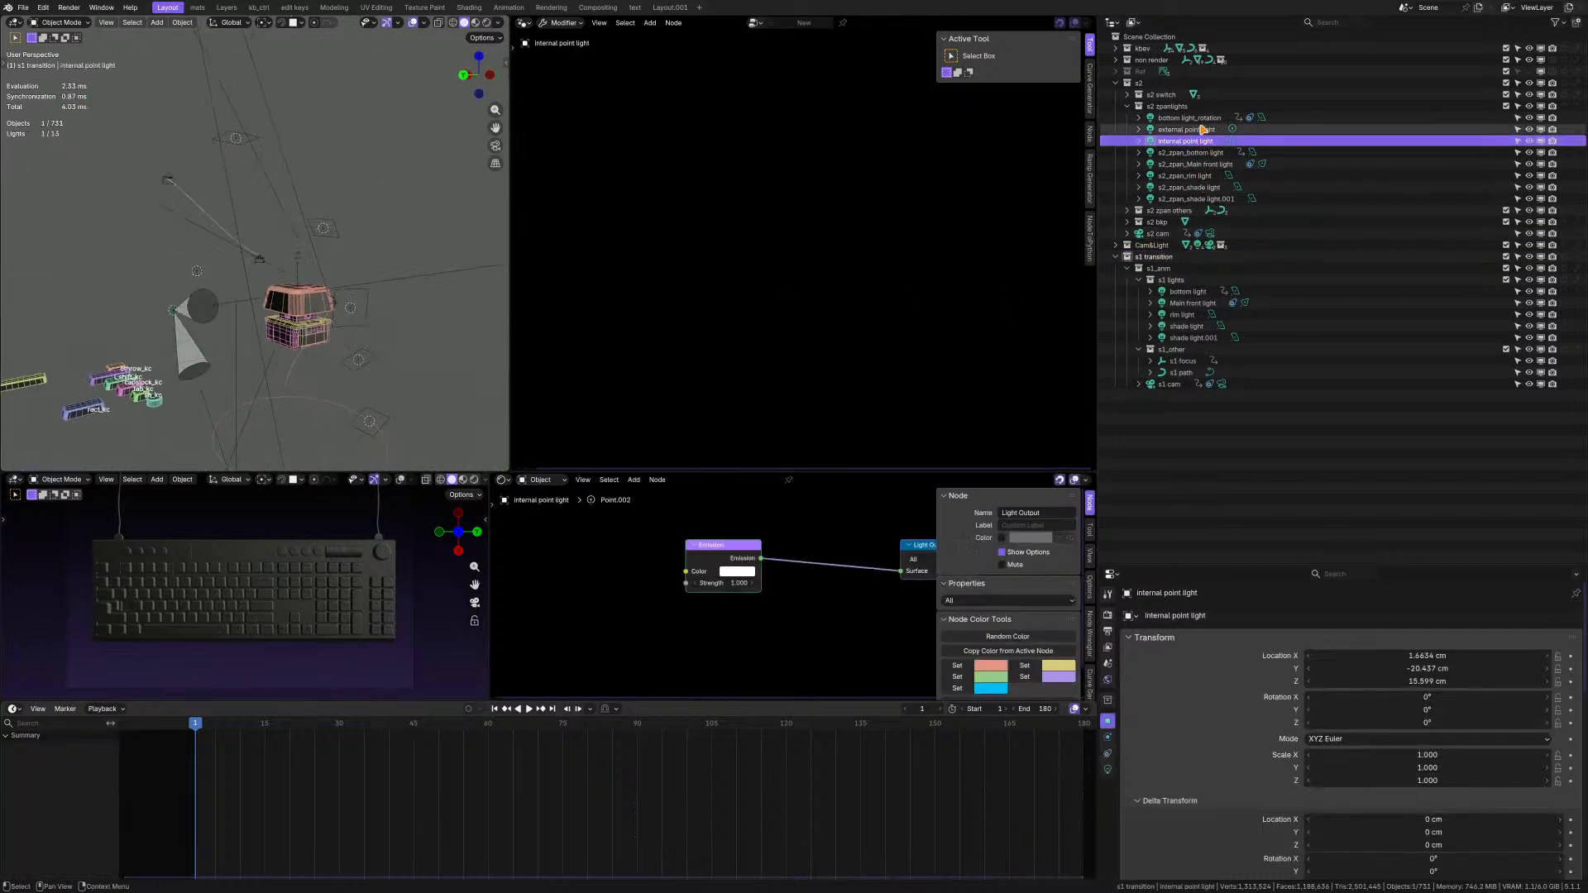
left_click(1191, 117)
middle_click_drag(356, 289, 335, 319)
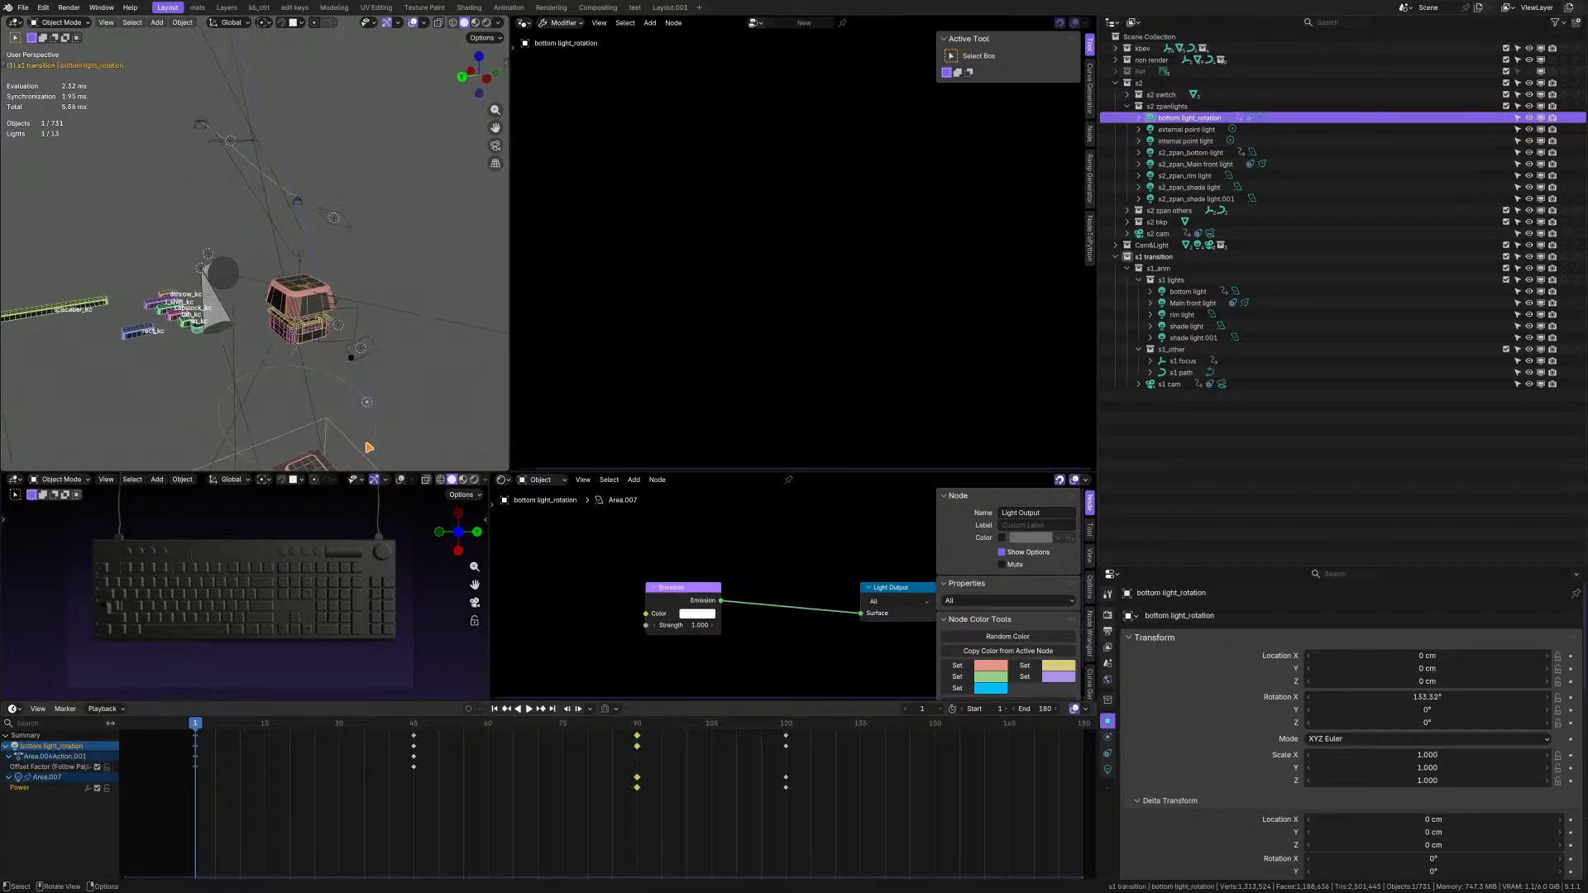
left_click(1192, 130)
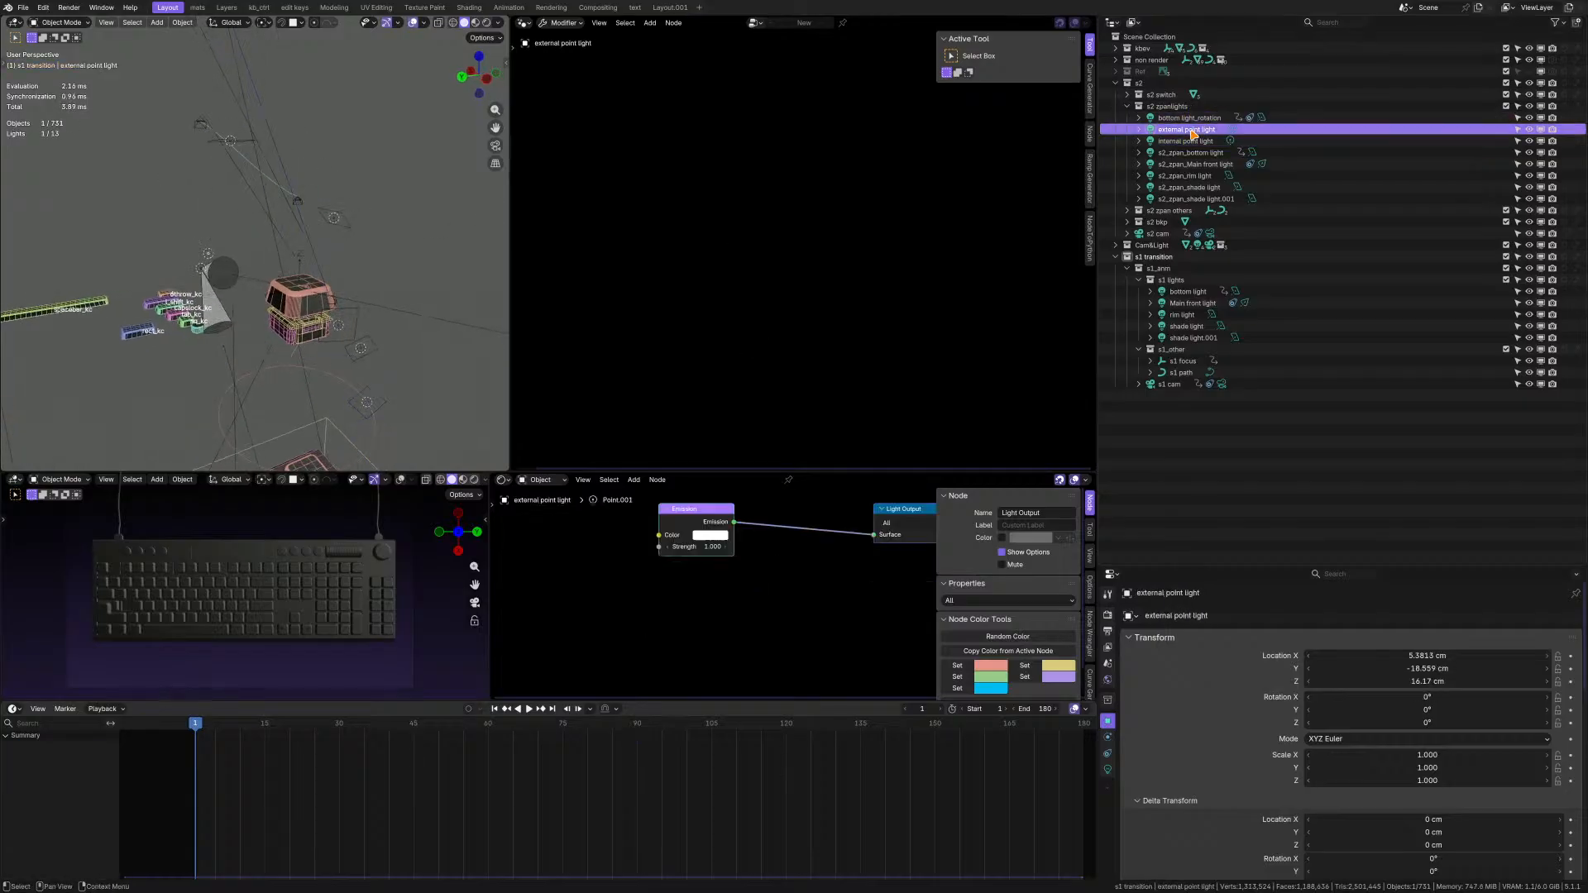
mouse_move(283, 317)
middle_mouse_down()
mouse_move(265, 313)
mouse_move(278, 306)
middle_mouse_up()
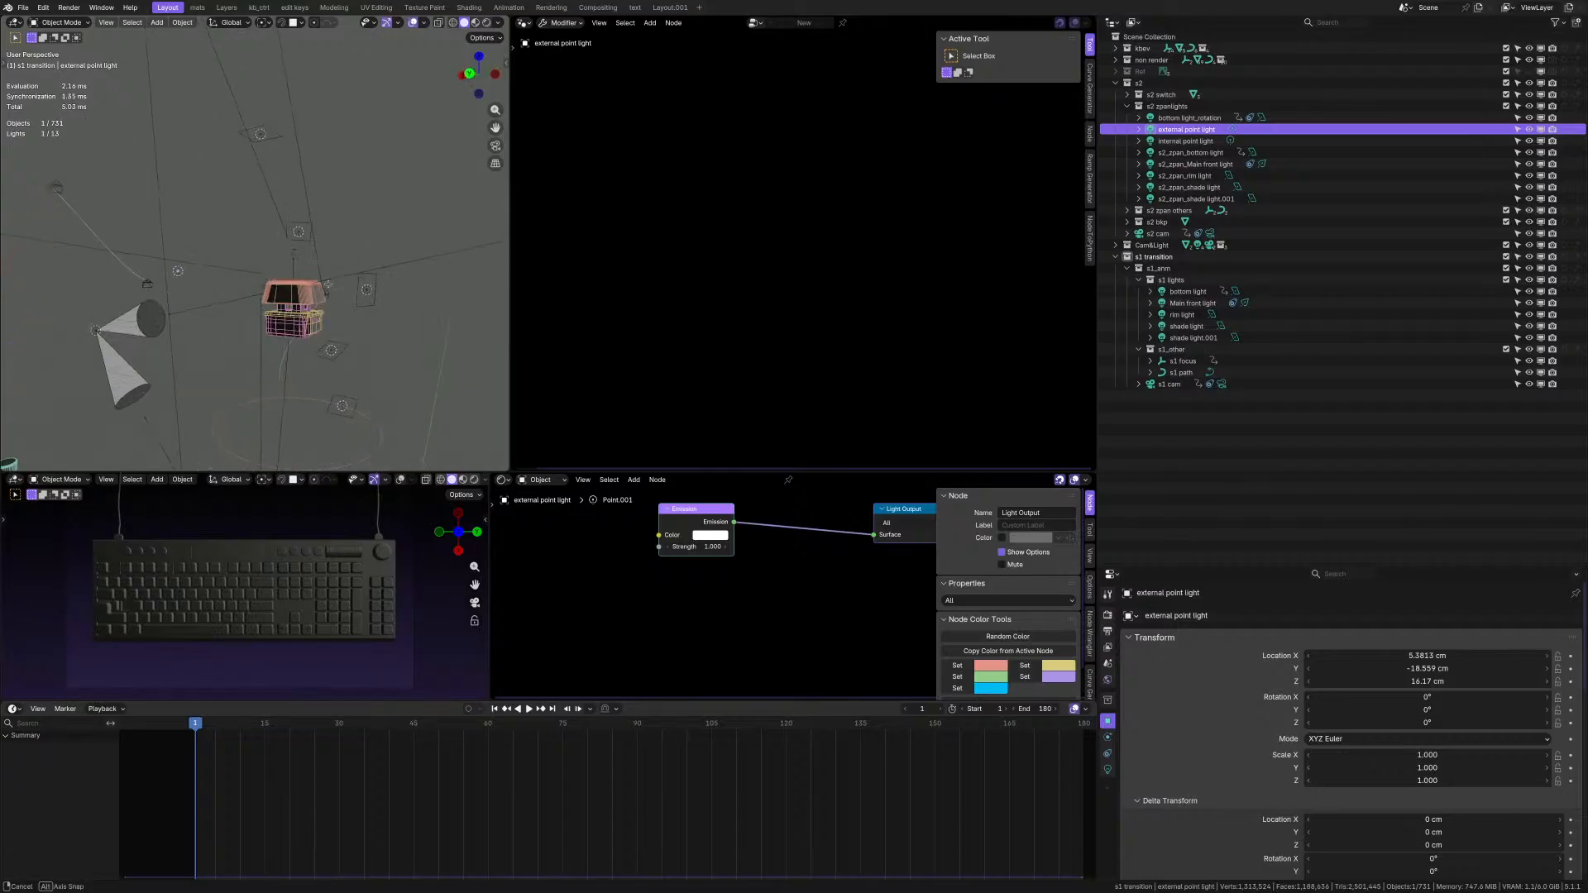
left_click(1187, 141)
key("KP_Decimal")
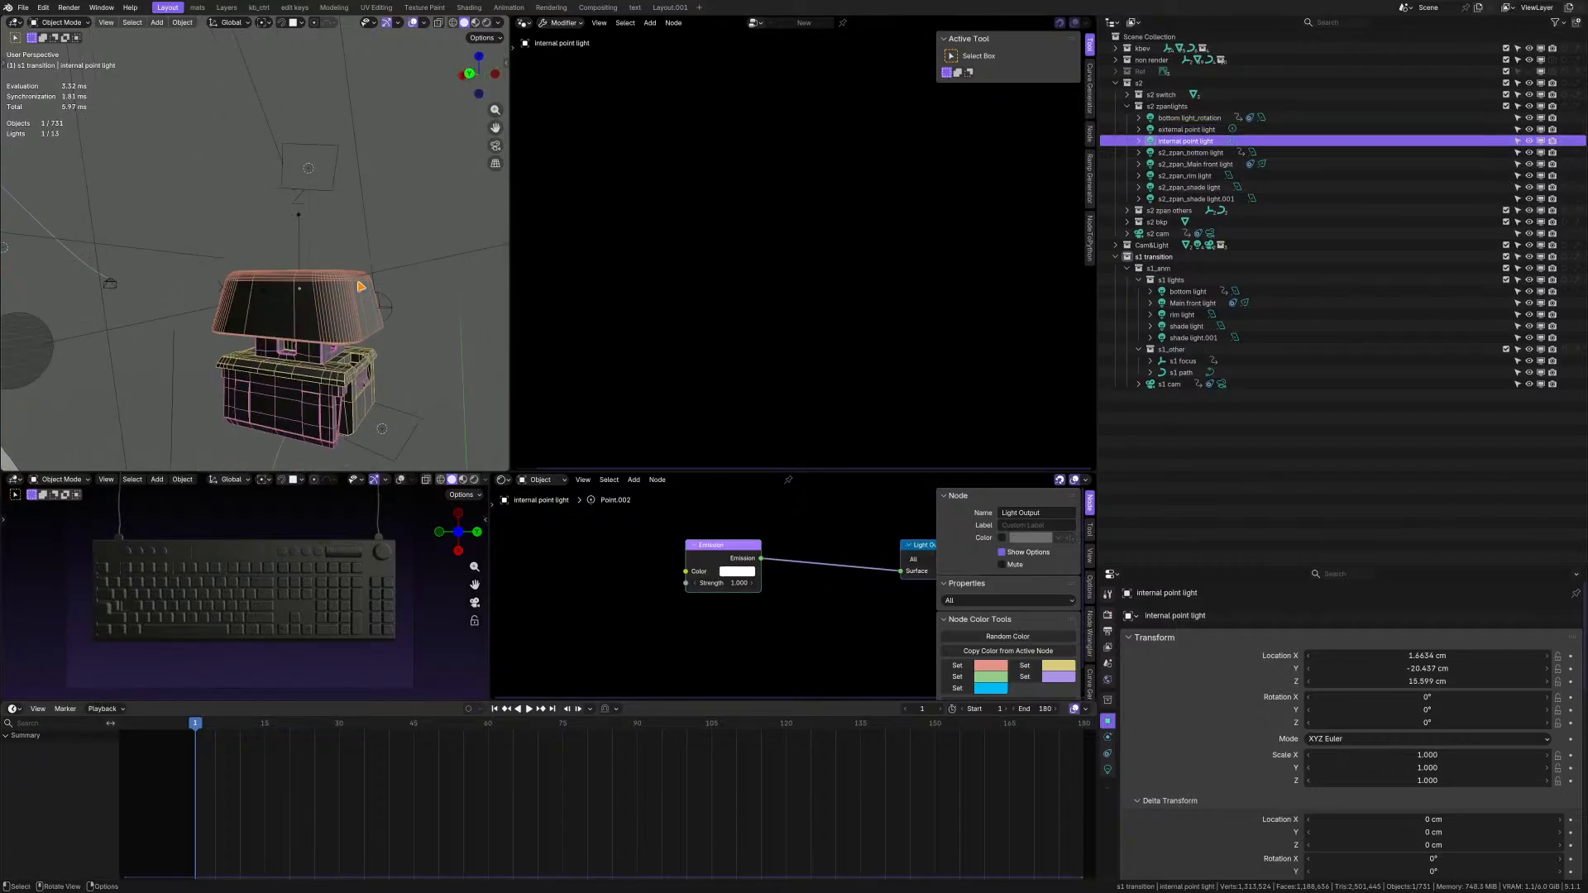
left_click(1200, 154)
middle_click_drag(457, 291, 285, 339)
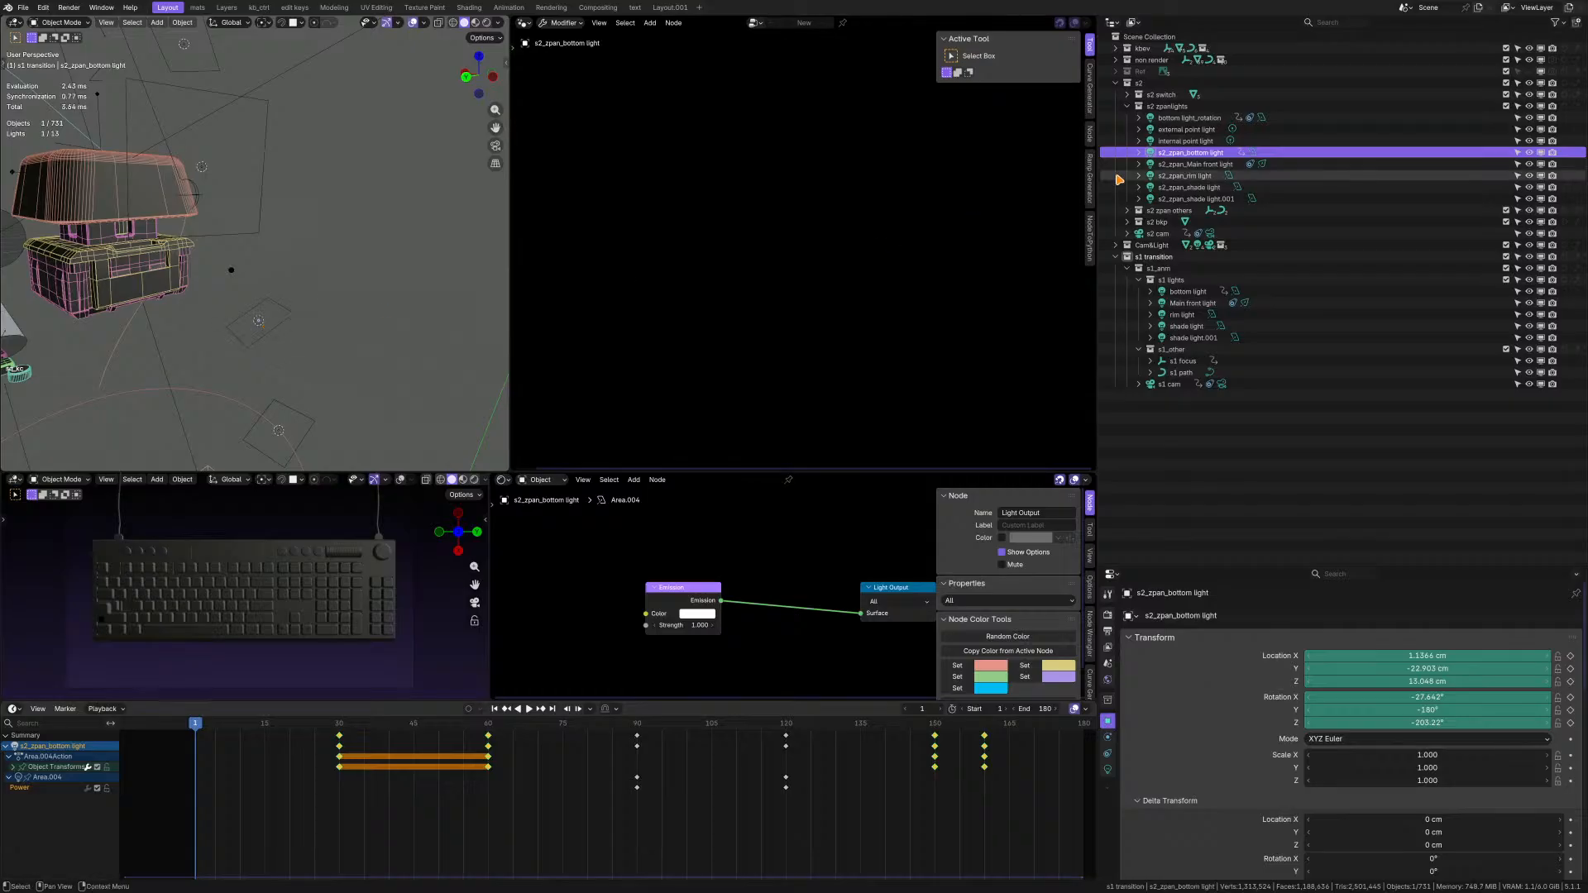
scroll(324, 278, "down", 4)
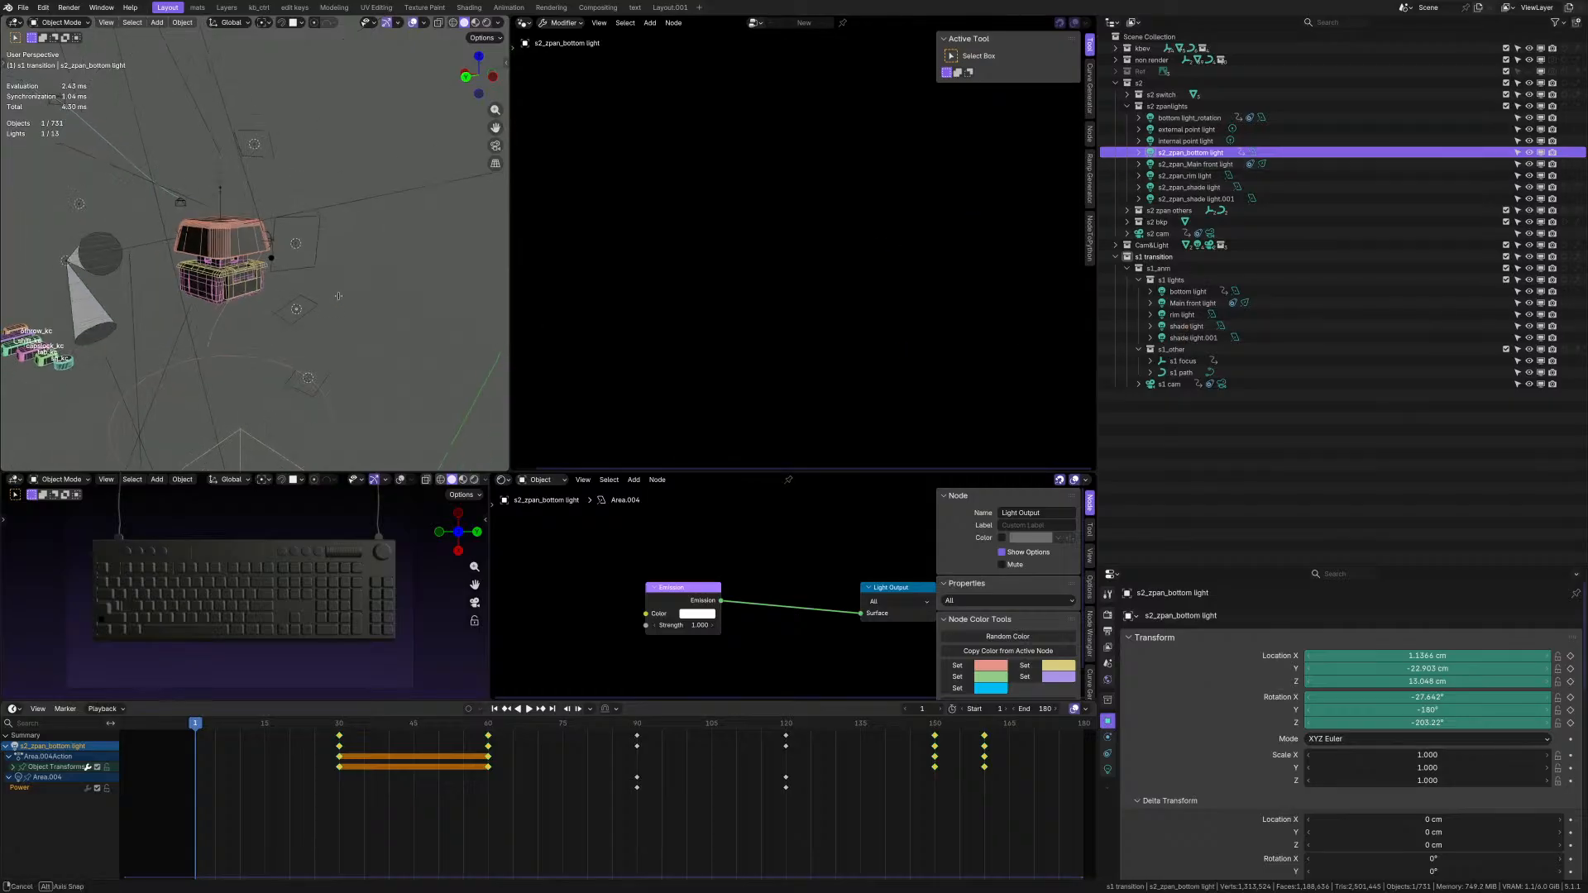
middle_click_drag(322, 277, 315, 308)
scroll(315, 308, "down", 5)
scroll(315, 308, "up", 8)
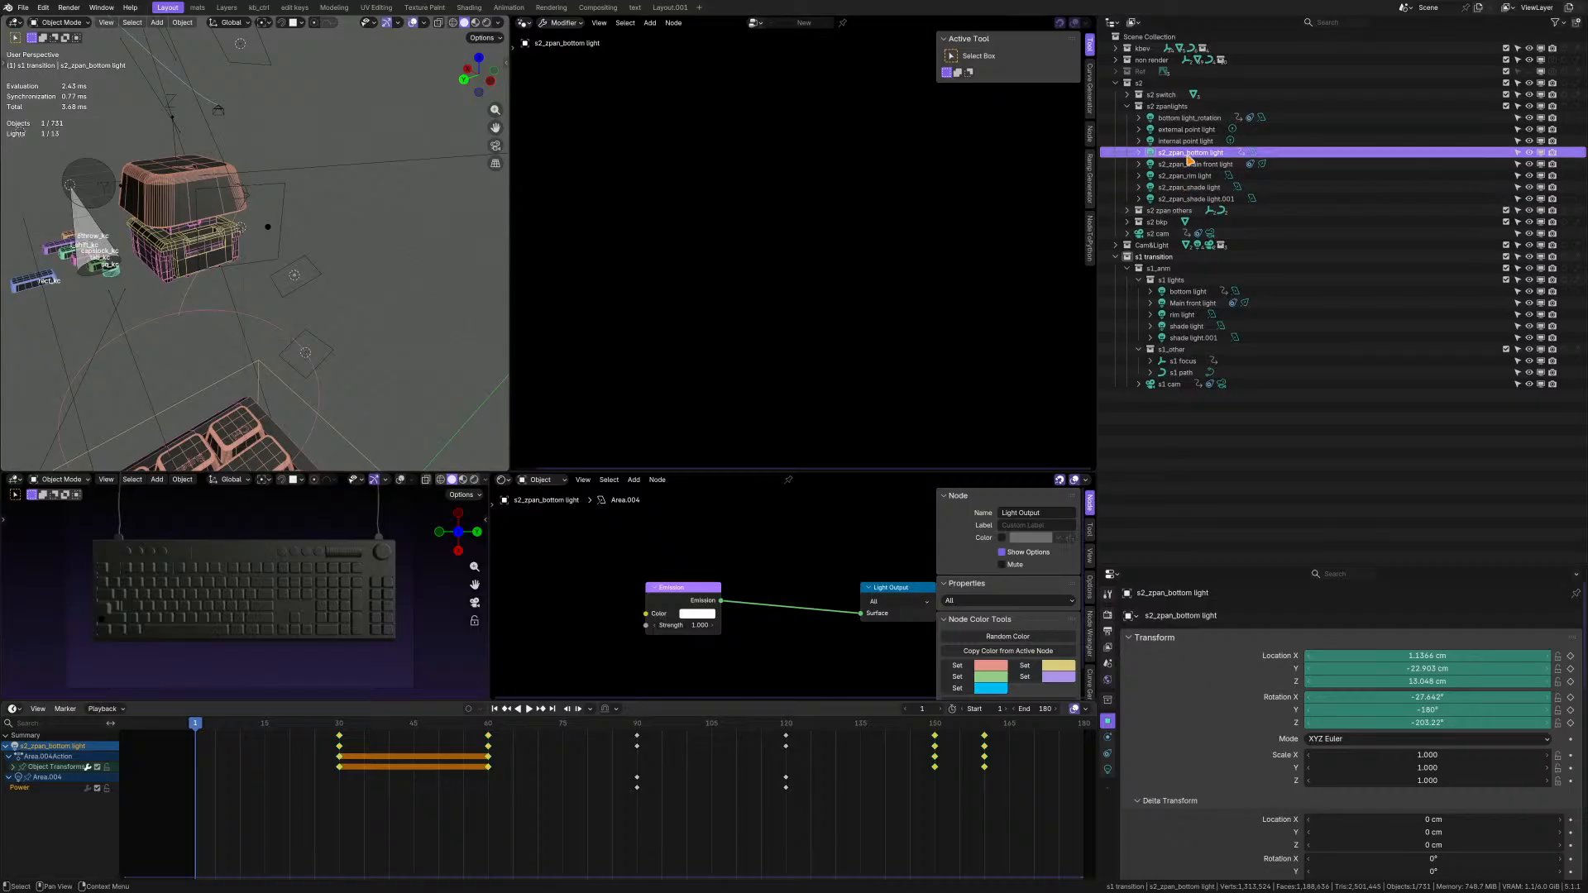
- Compare the placement and keyframes of the s1 bottom light with those of s2_zpan_bottom light
left_click(1188, 292)
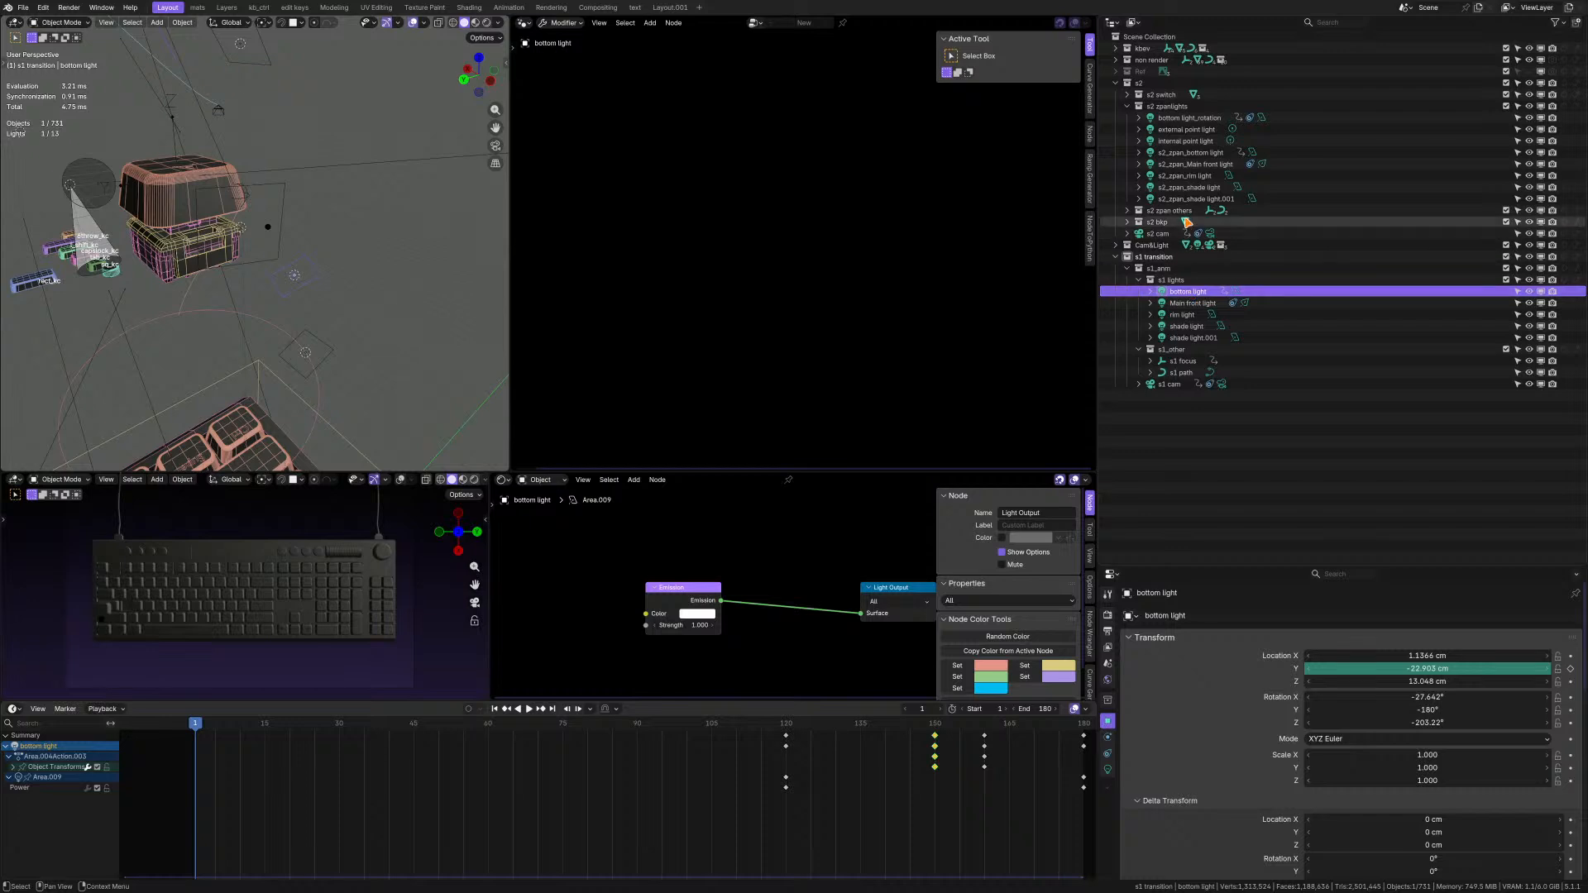
middle_click_drag(329, 273, 305, 265)
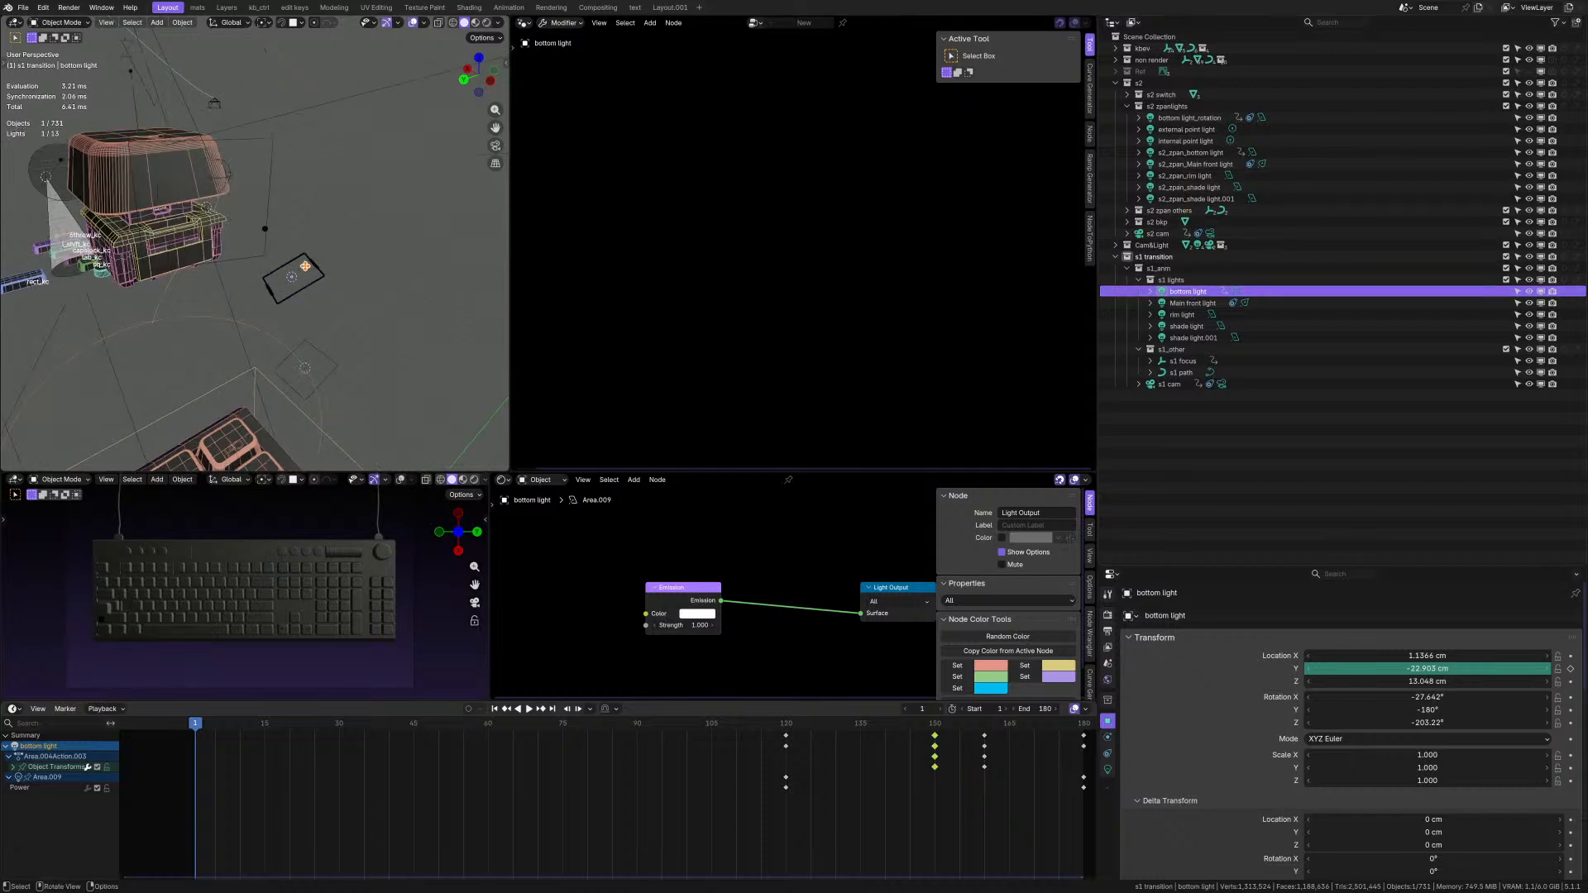
key("g")
right_click(292, 299)
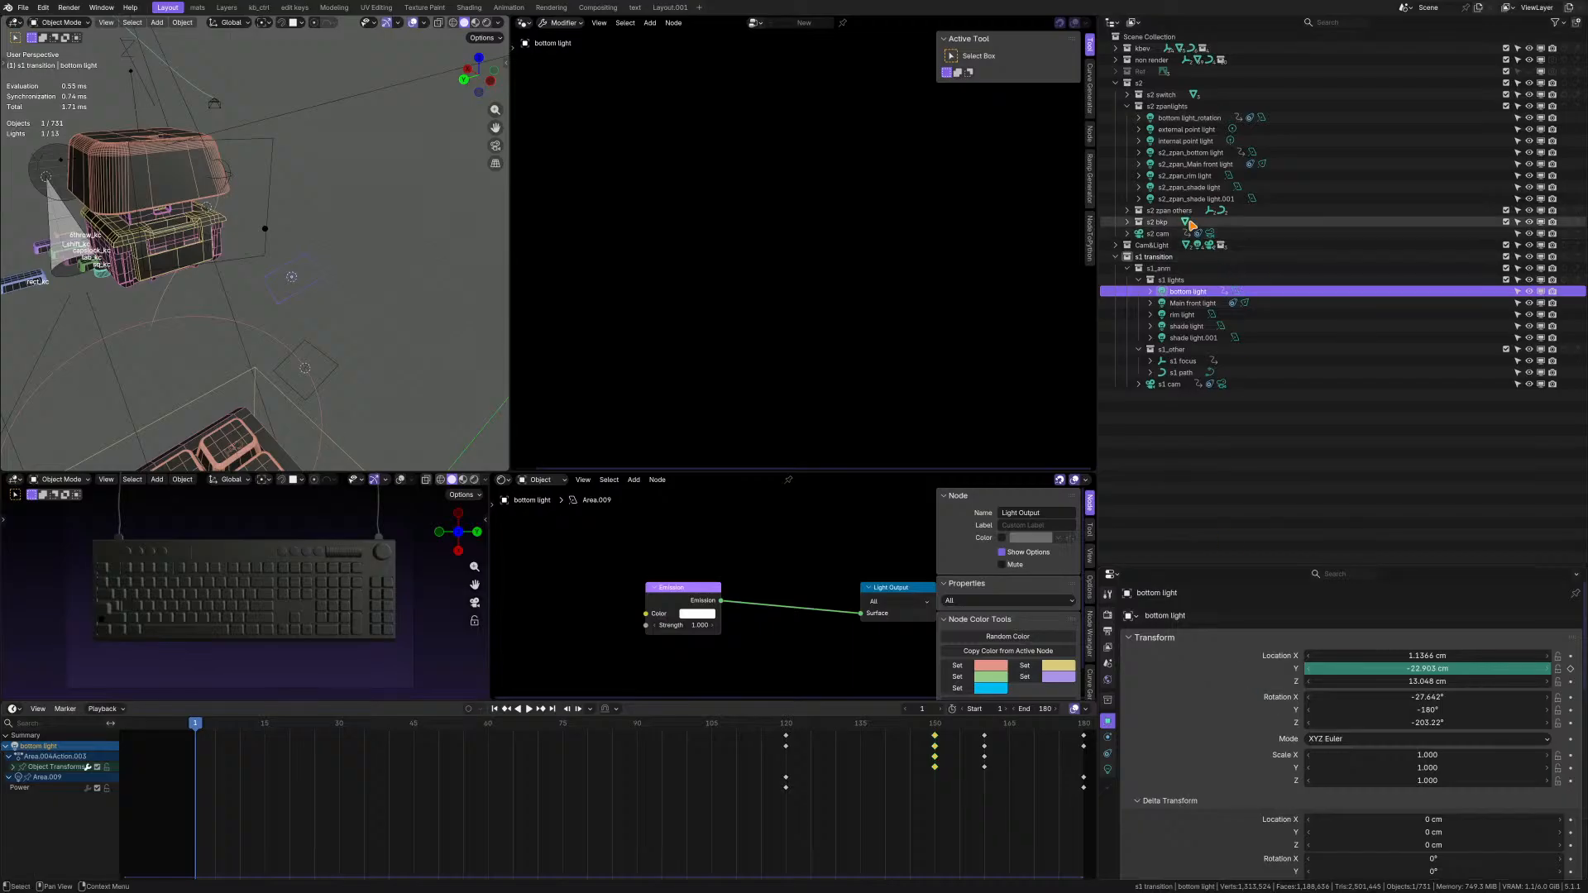
left_click(1191, 153)
middle_click_drag(115, 274, 327, 288)
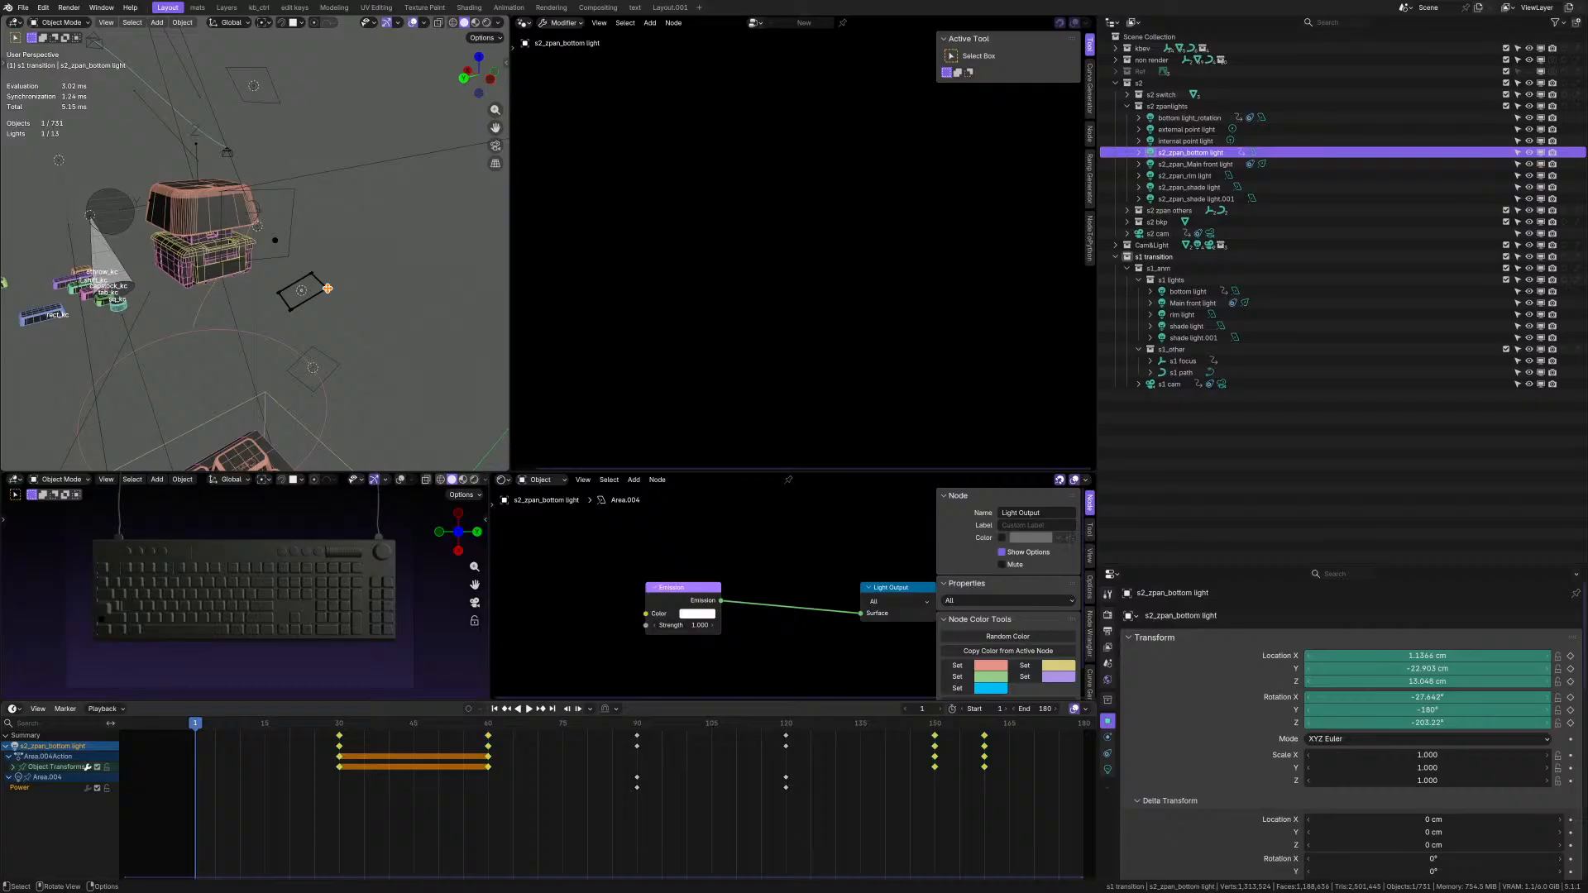
mouse_move(328, 288)
middle_mouse_down()
mouse_move(352, 298)
mouse_move(324, 282)
middle_mouse_up()
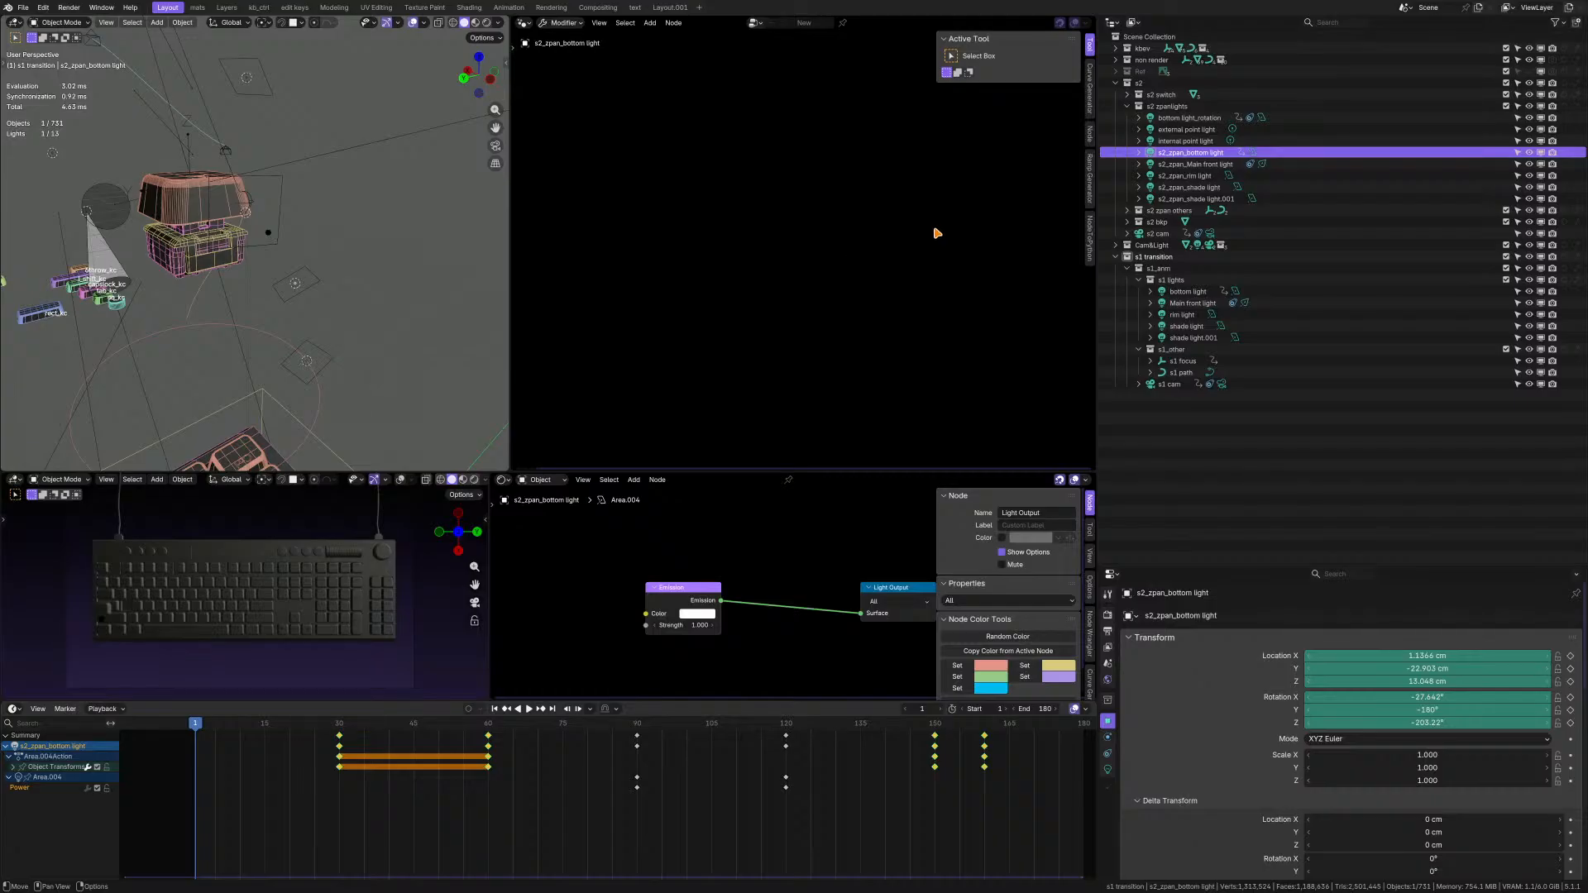
- Examine Main_Kb and the lights around it from several angles, and return to s2_zpan_bottom light
scroll(238, 309, "down", 3)
middle_click_drag(238, 309, 123, 289)
scroll(245, 314, "up", 2)
left_click(246, 314)
scroll(210, 324, "up", 2)
middle_click_drag(258, 281, 223, 265)
scroll(247, 302, "up", 2)
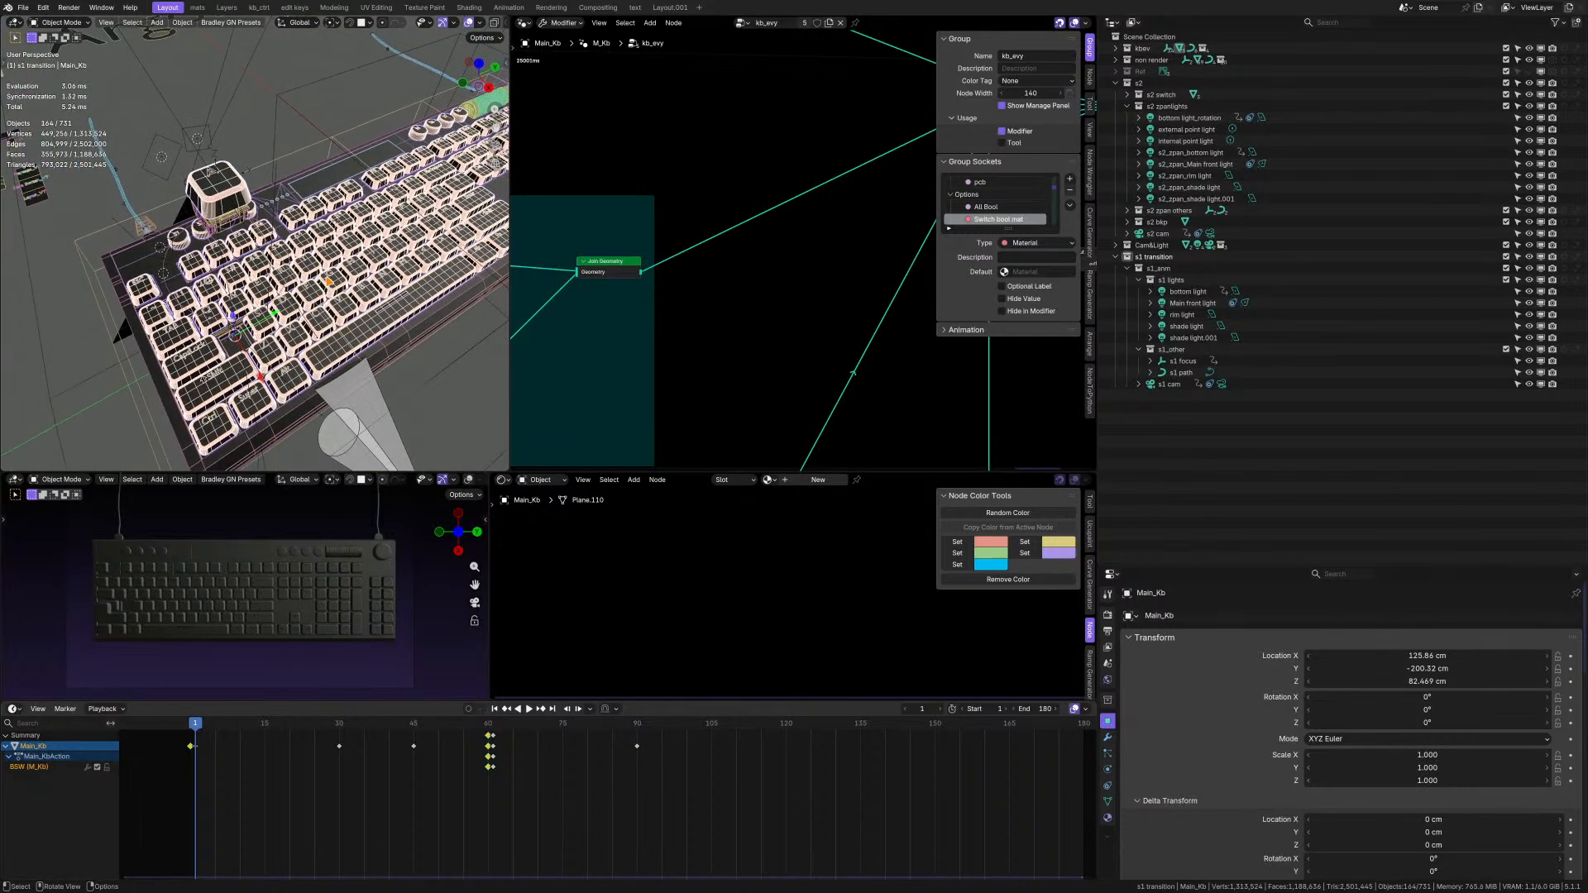
scroll(328, 306, "down", 6)
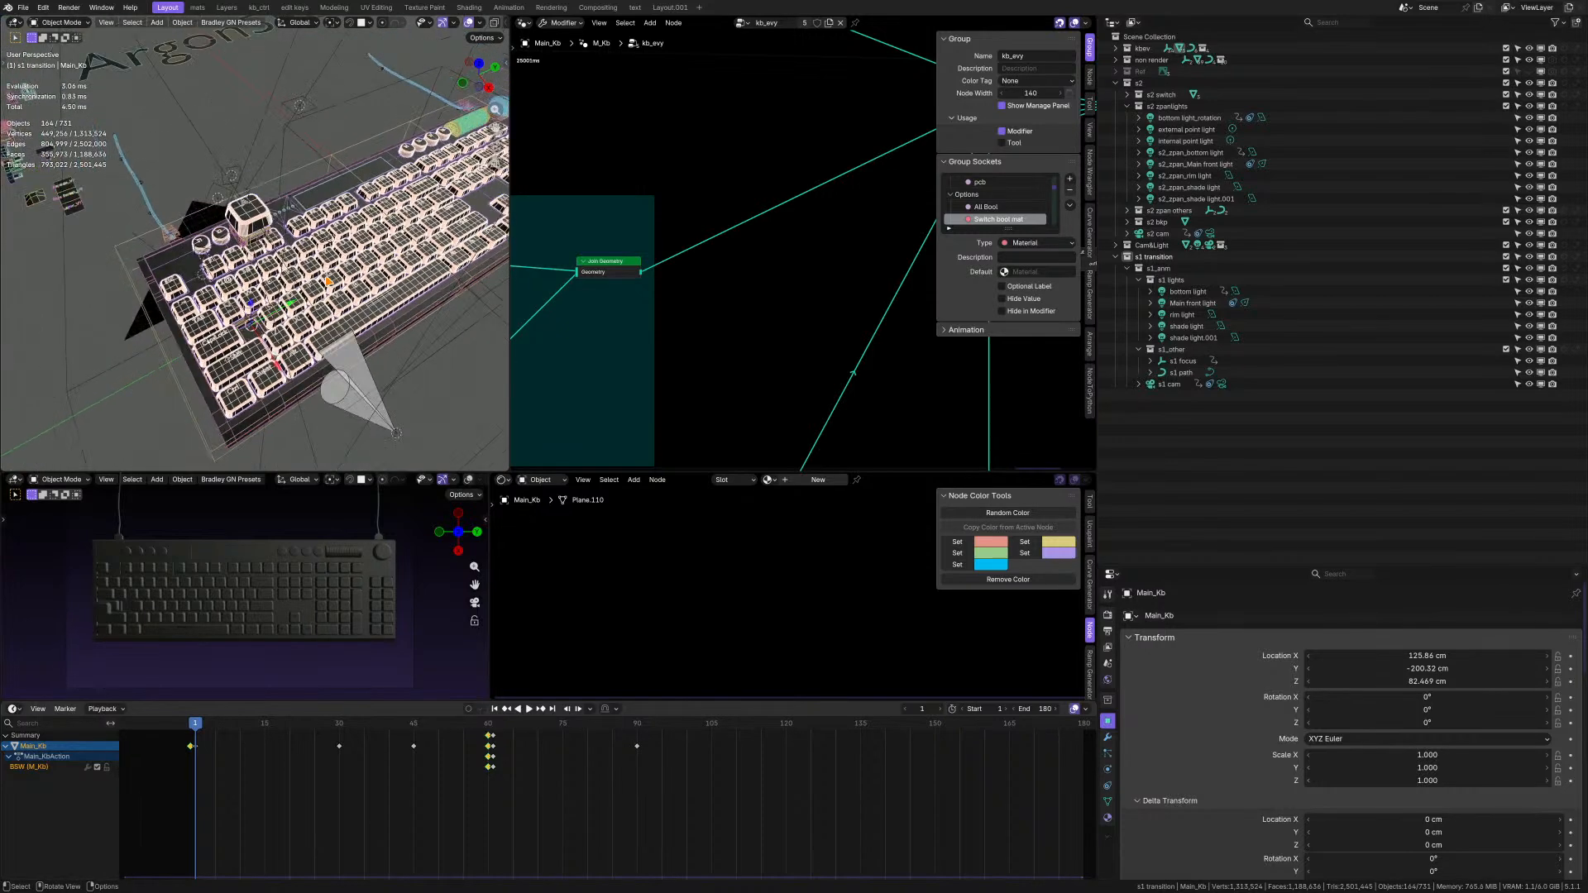
scroll(315, 294, "up", 3)
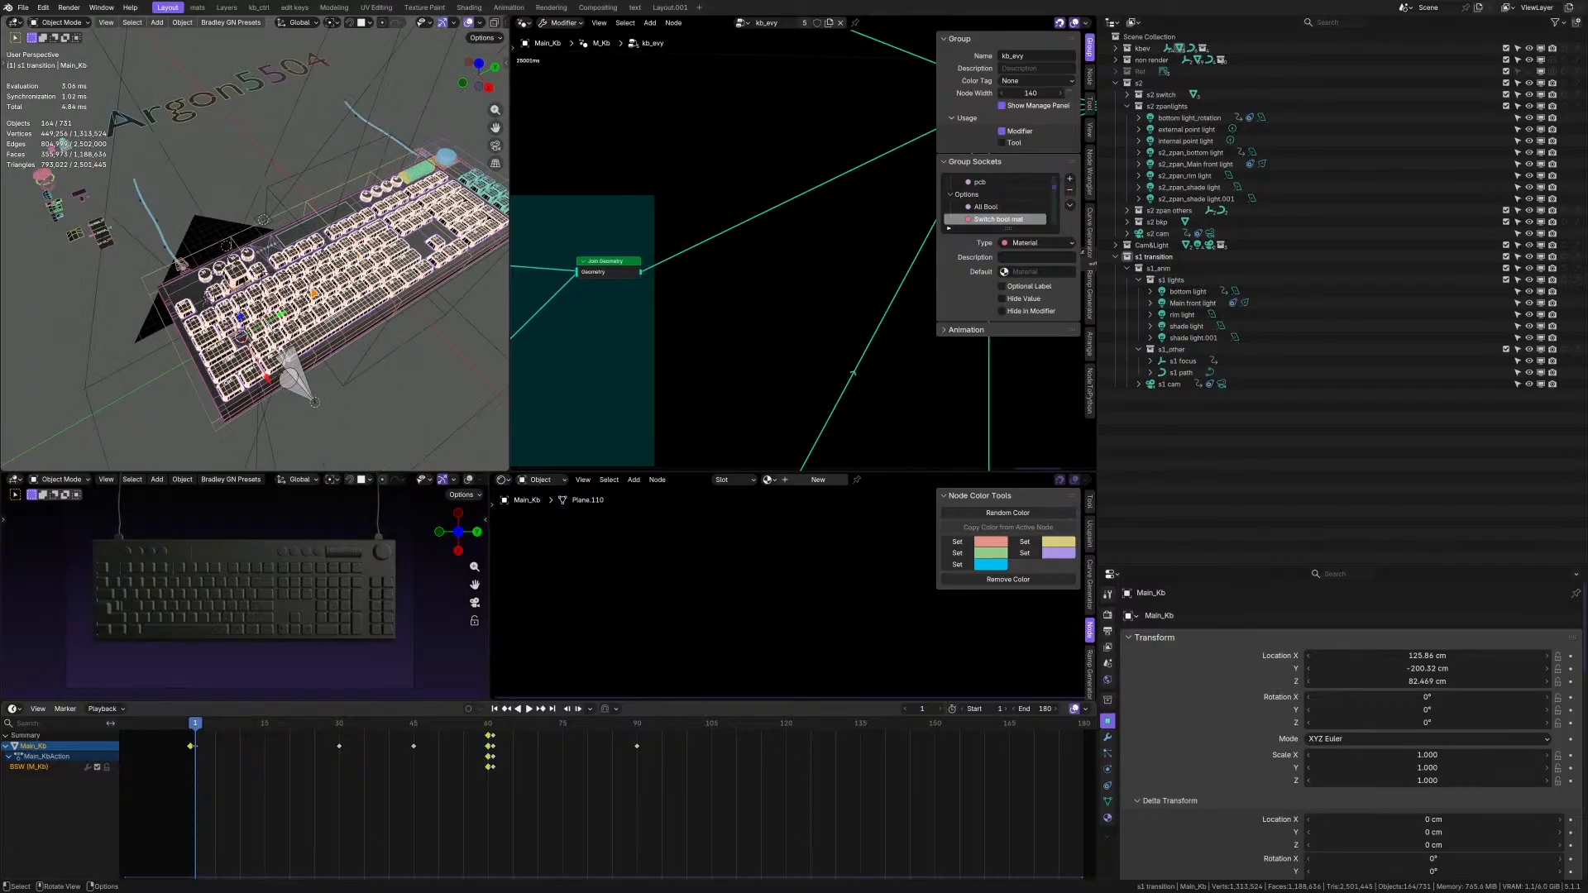
scroll(260, 328, "up", 3)
scroll(260, 327, "down", 2)
middle_click_drag(263, 326, 335, 263)
left_click(486, 264)
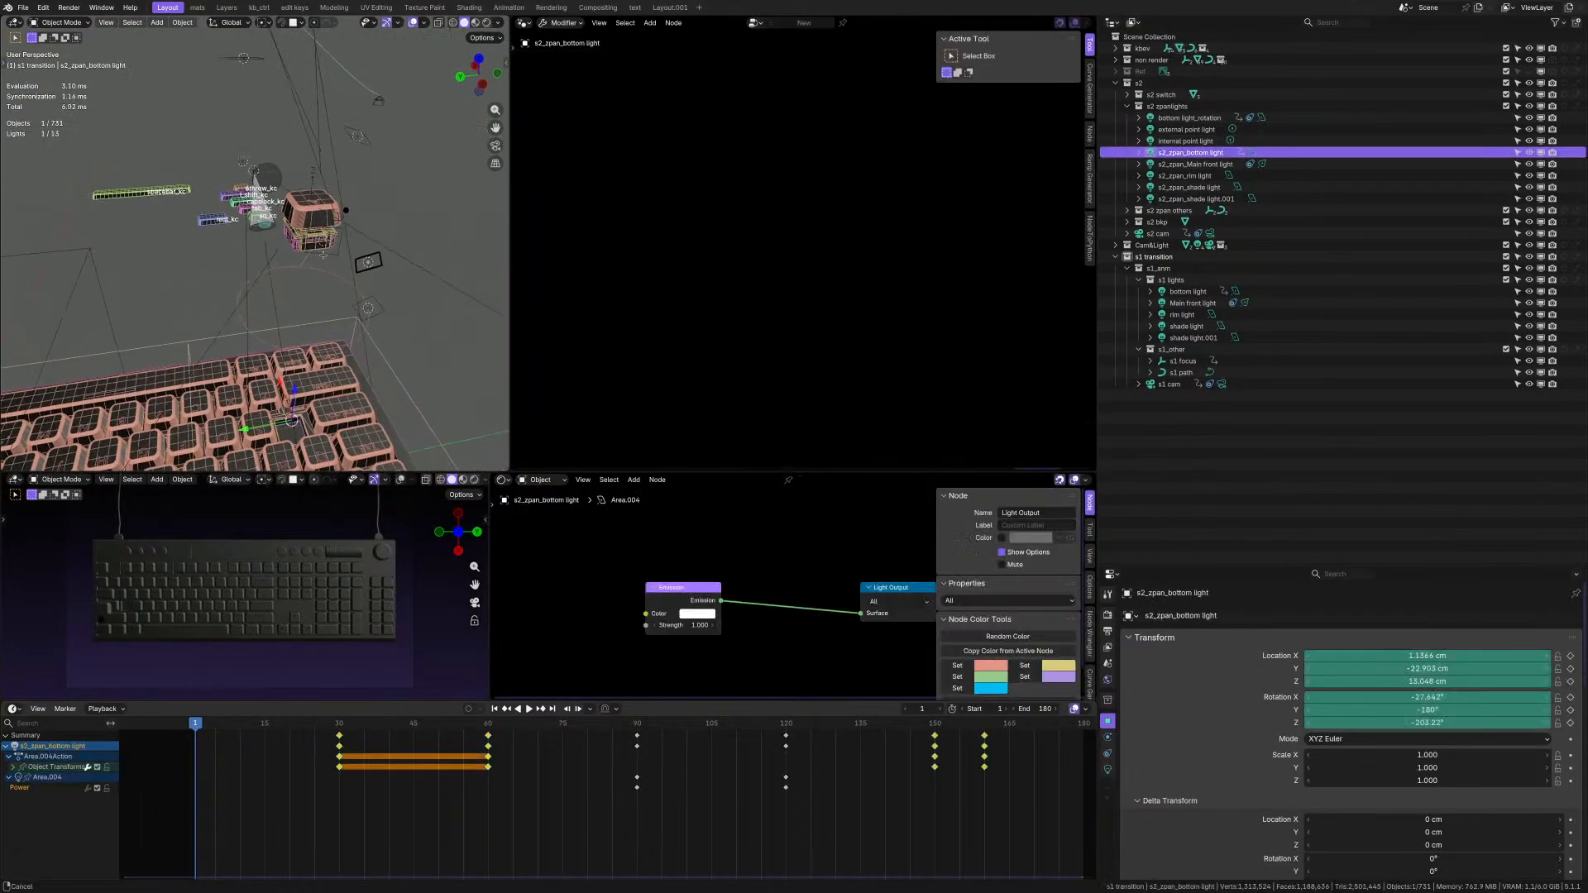
scroll(330, 263, "up", 2)
scroll(369, 261, "up", 1)
scroll(369, 261, "up", 4)
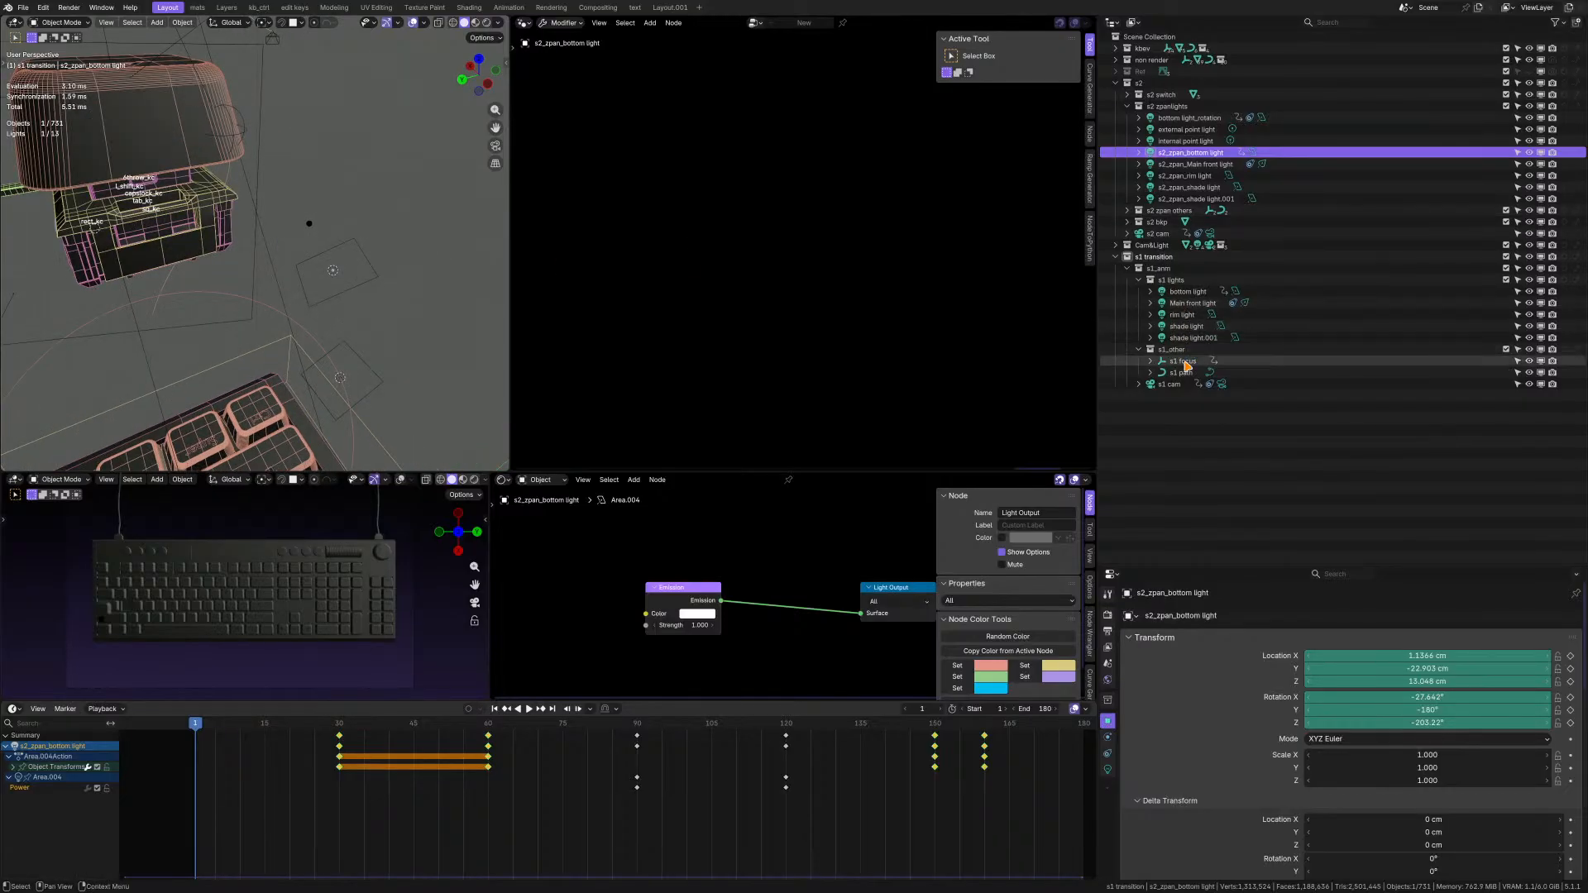
- Select bottom light together with s2_zpan_bottom light and show their animation curves in the Animation workspace
left_click(1189, 292, "ctrl")
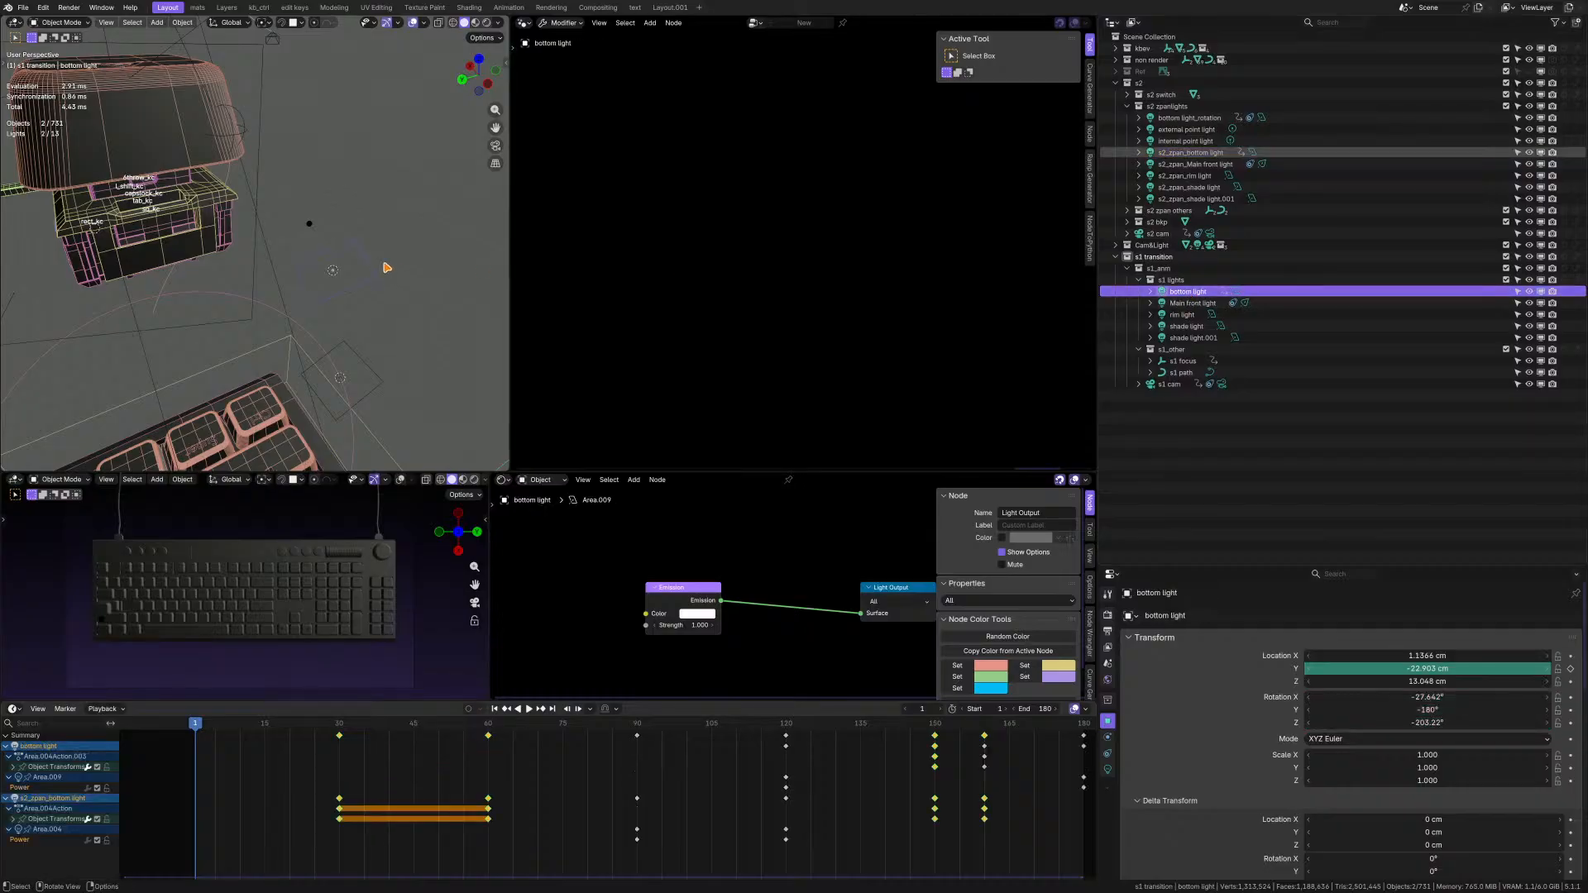
left_click(509, 8)
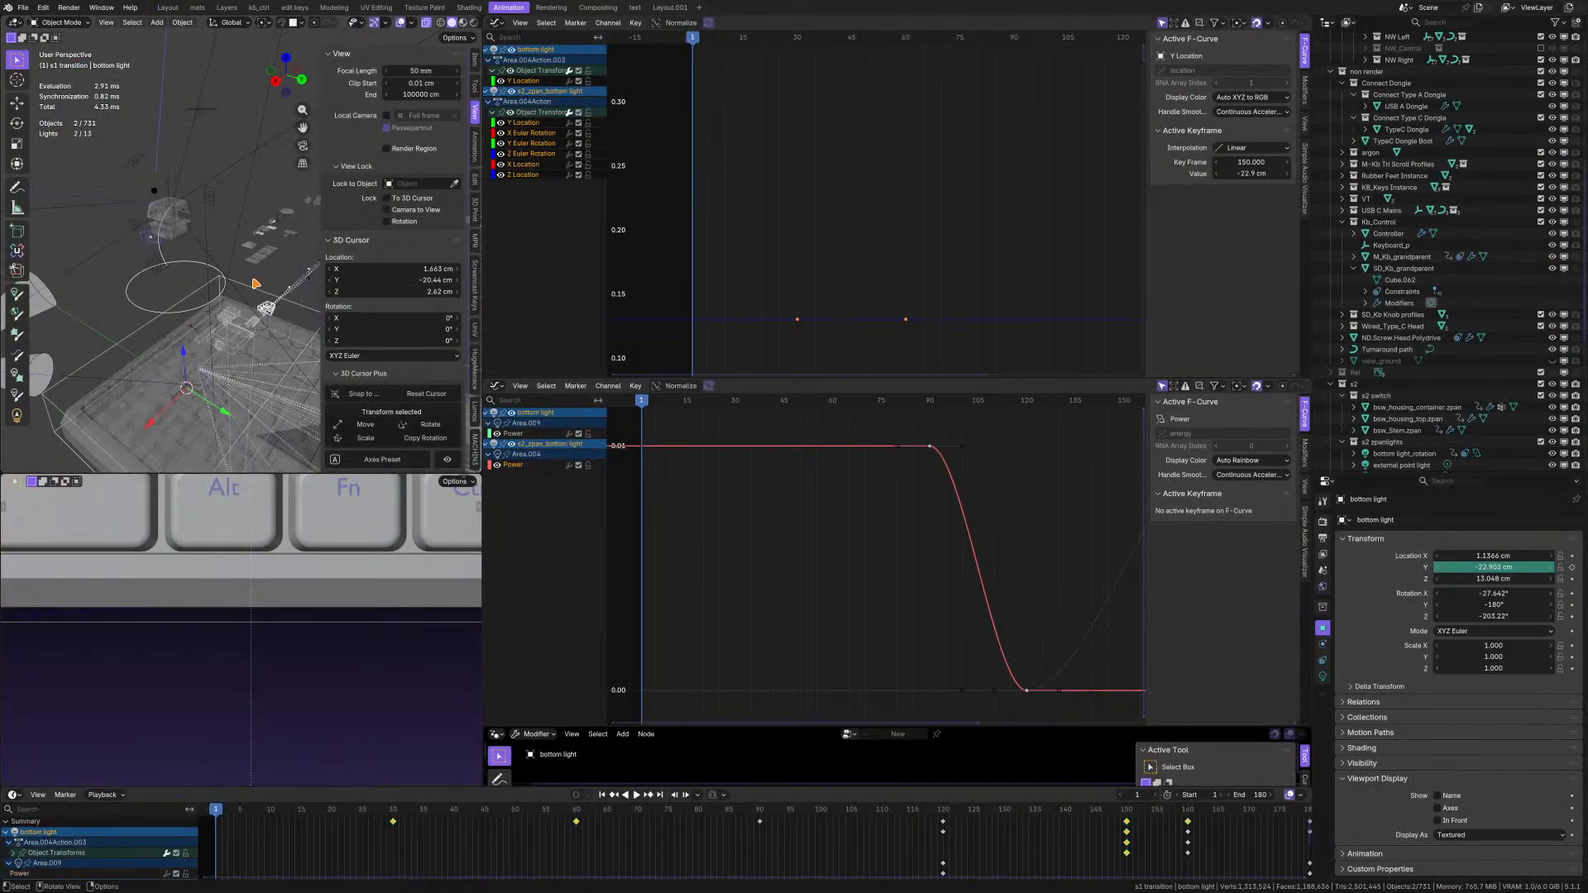
scroll(842, 494, "down", 1)
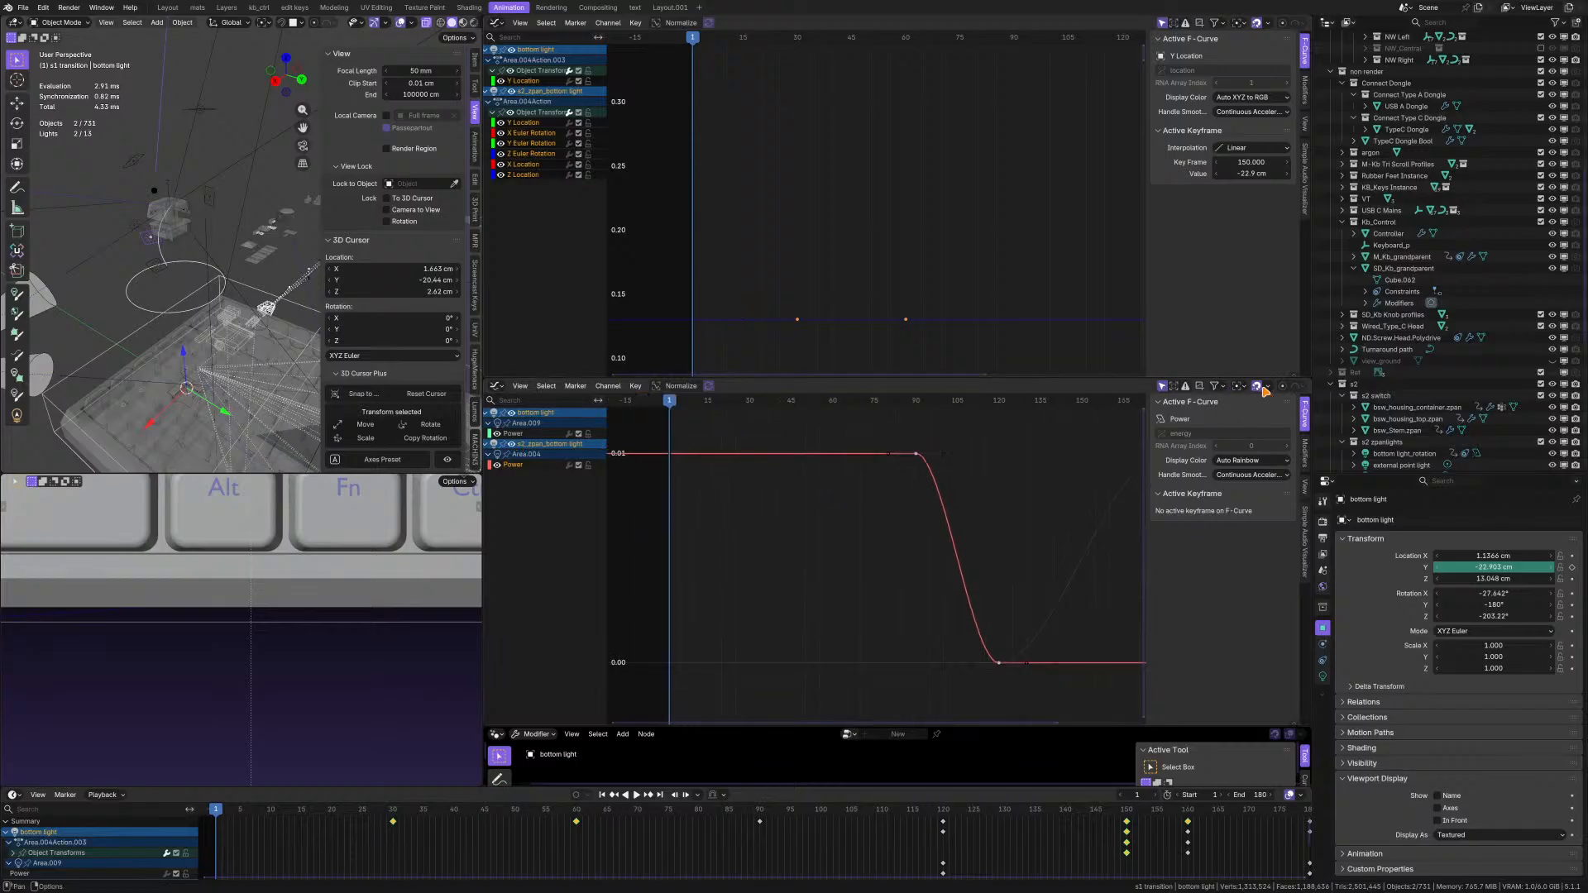
- Try including the transform channels in the lower graph editor that shows the lights' power curves
left_click(1218, 386)
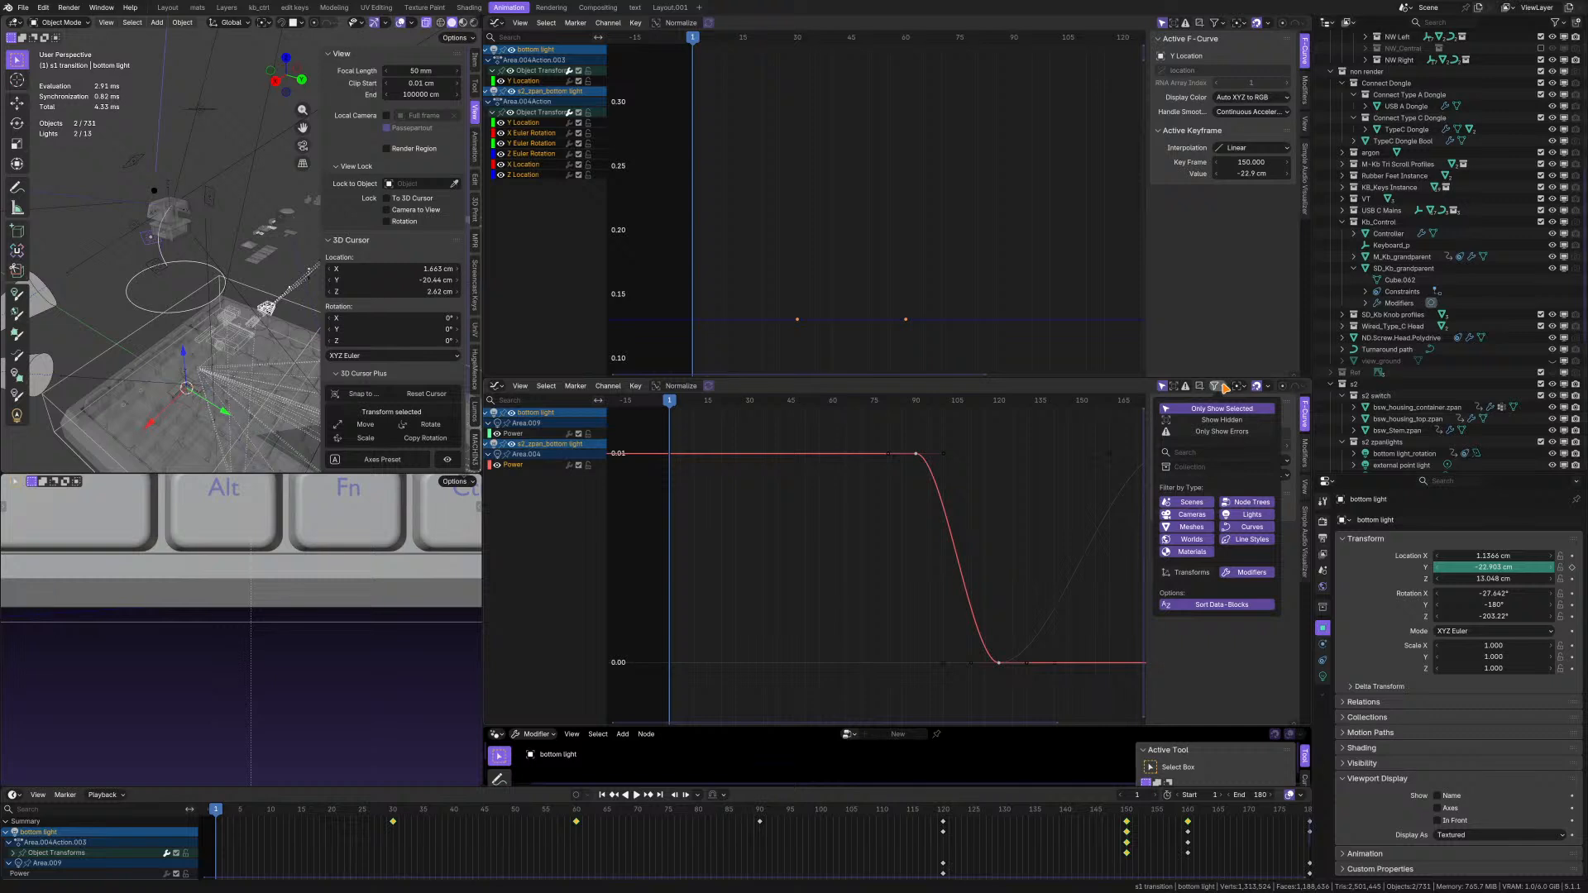
left_click(1192, 572)
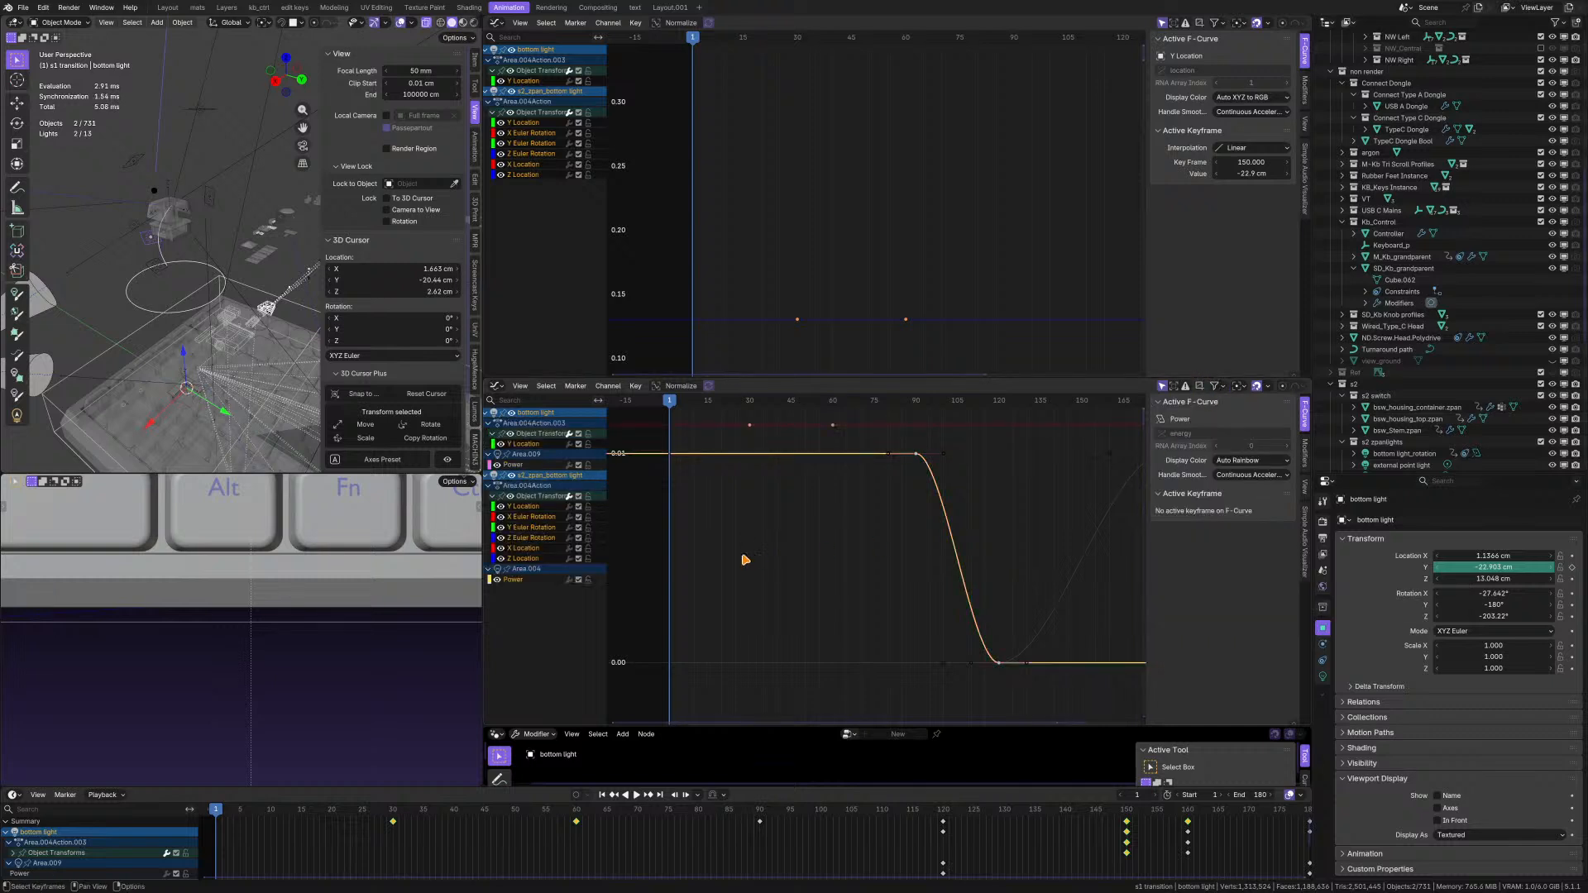
left_click(1222, 386)
left_click(1181, 574)
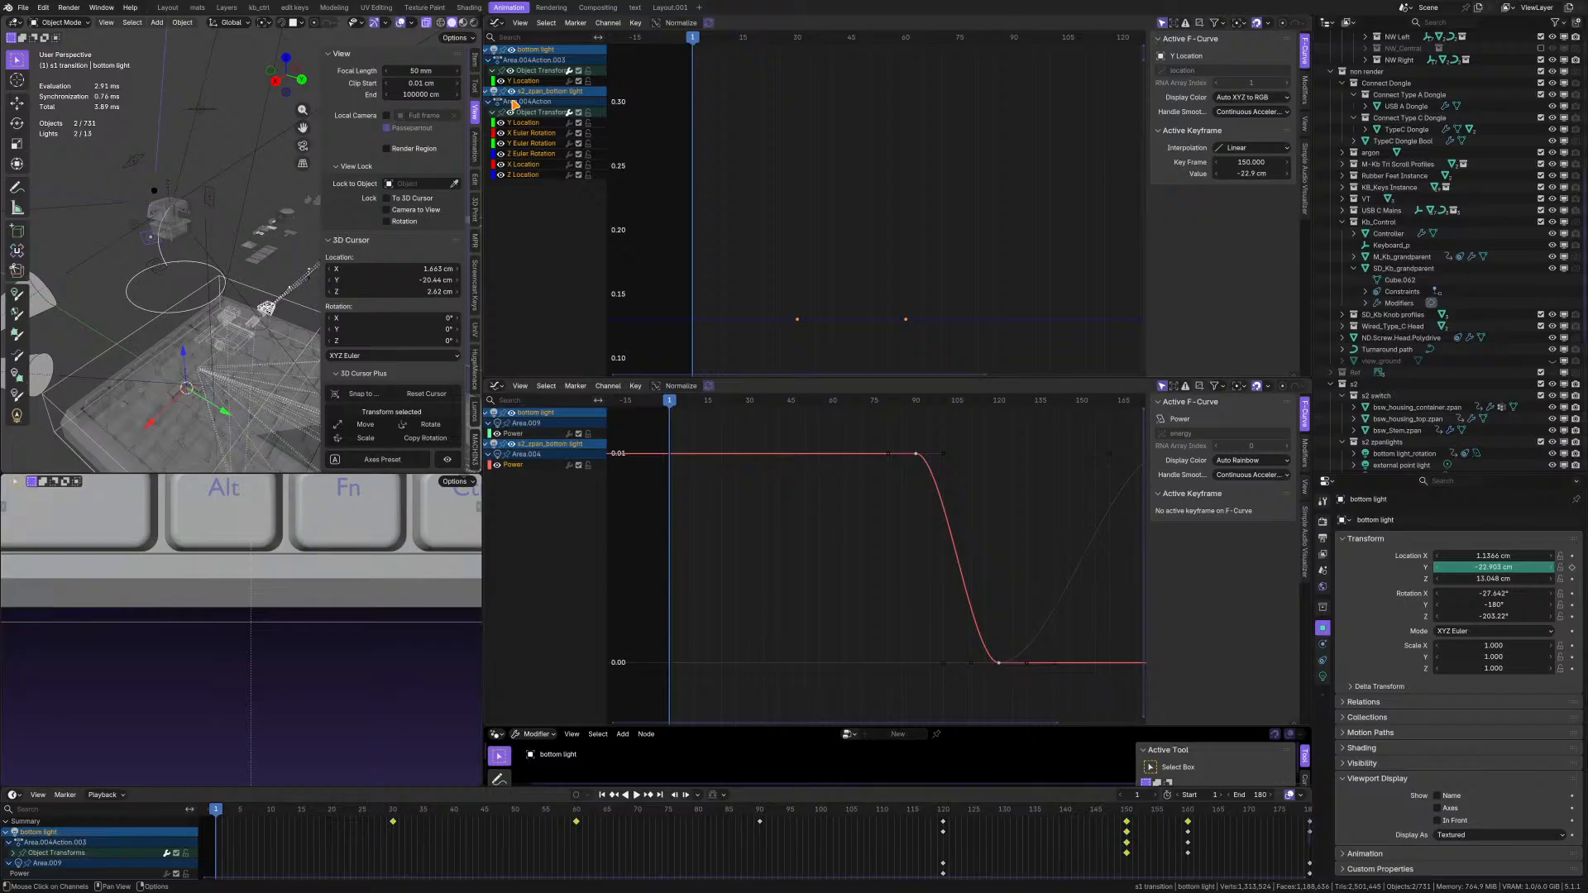
- Frame the Y Location curves of bottom light and s2_zpan_bottom light in the upper graph editor
key("Home")
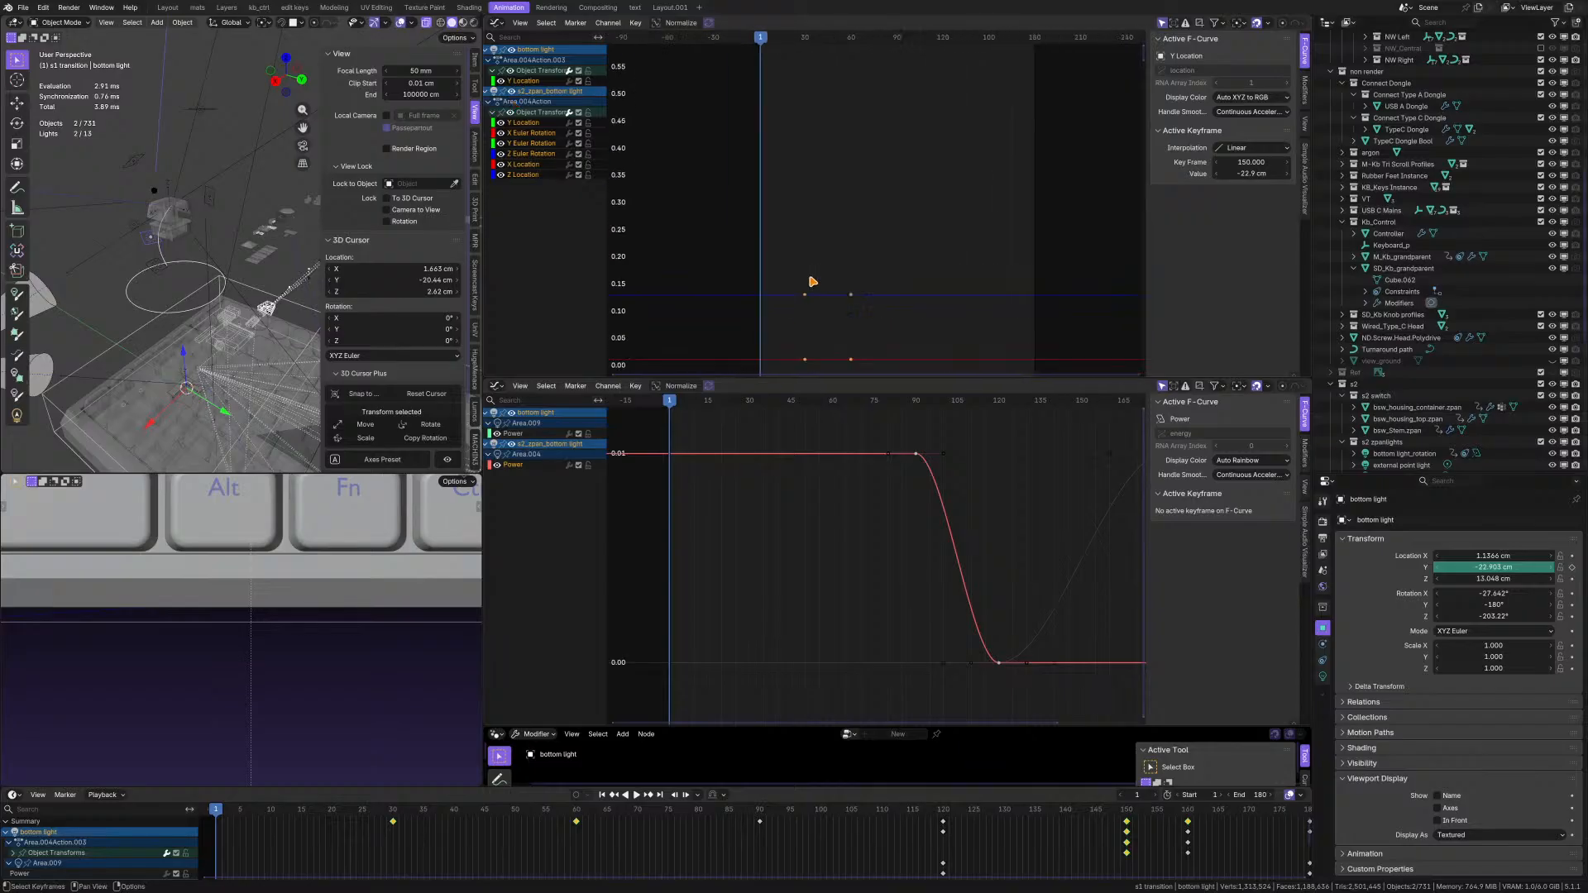
scroll(814, 171, "up", 4)
middle_click_drag(840, 181, 840, 140)
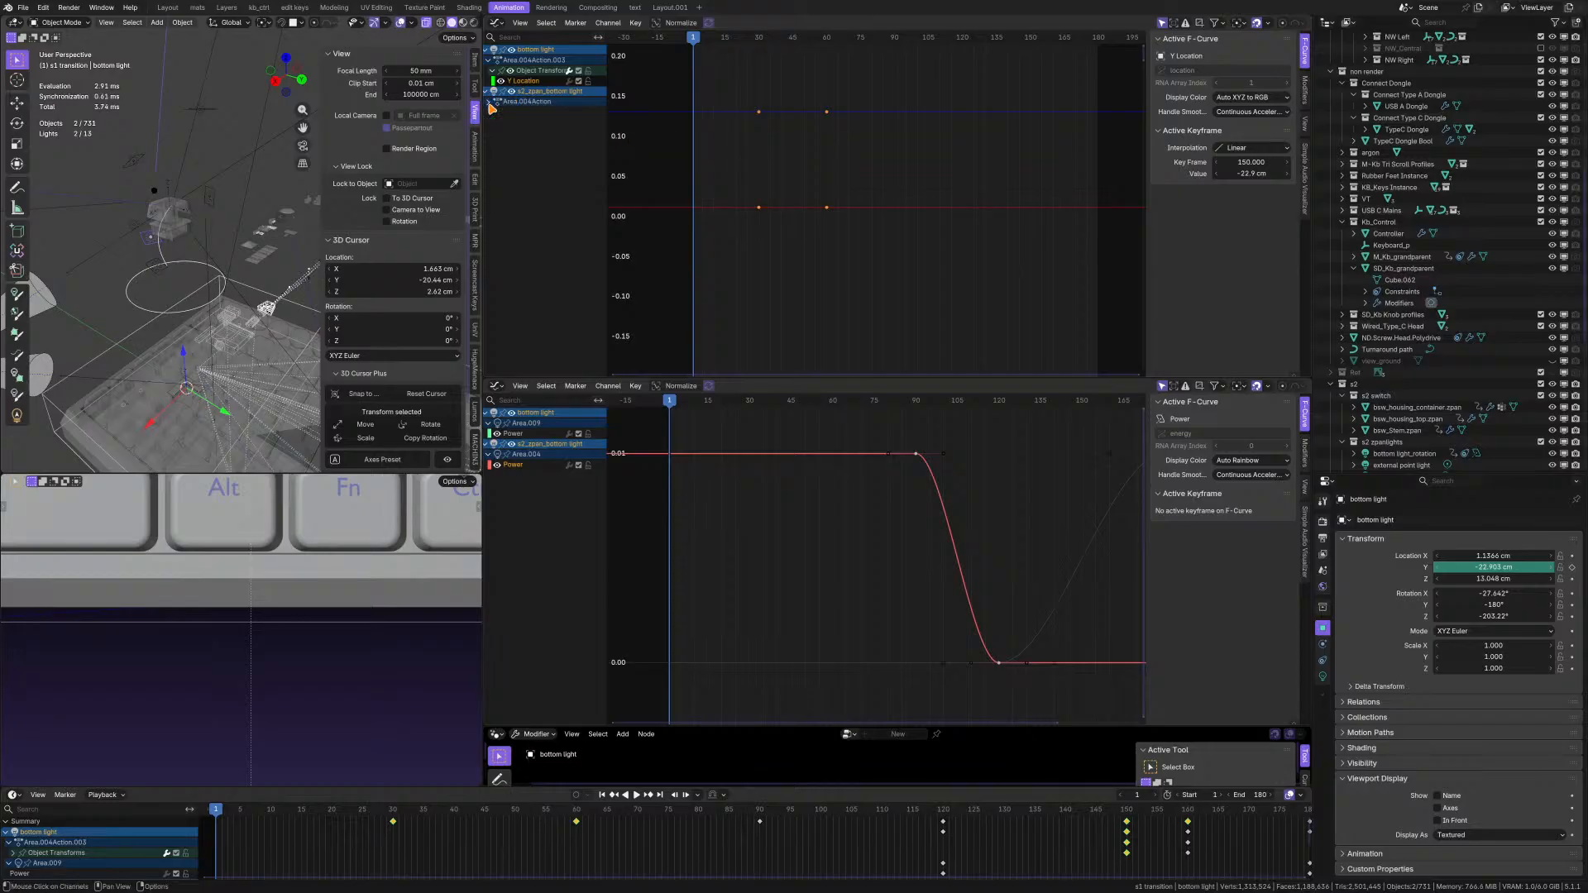
key("Home")
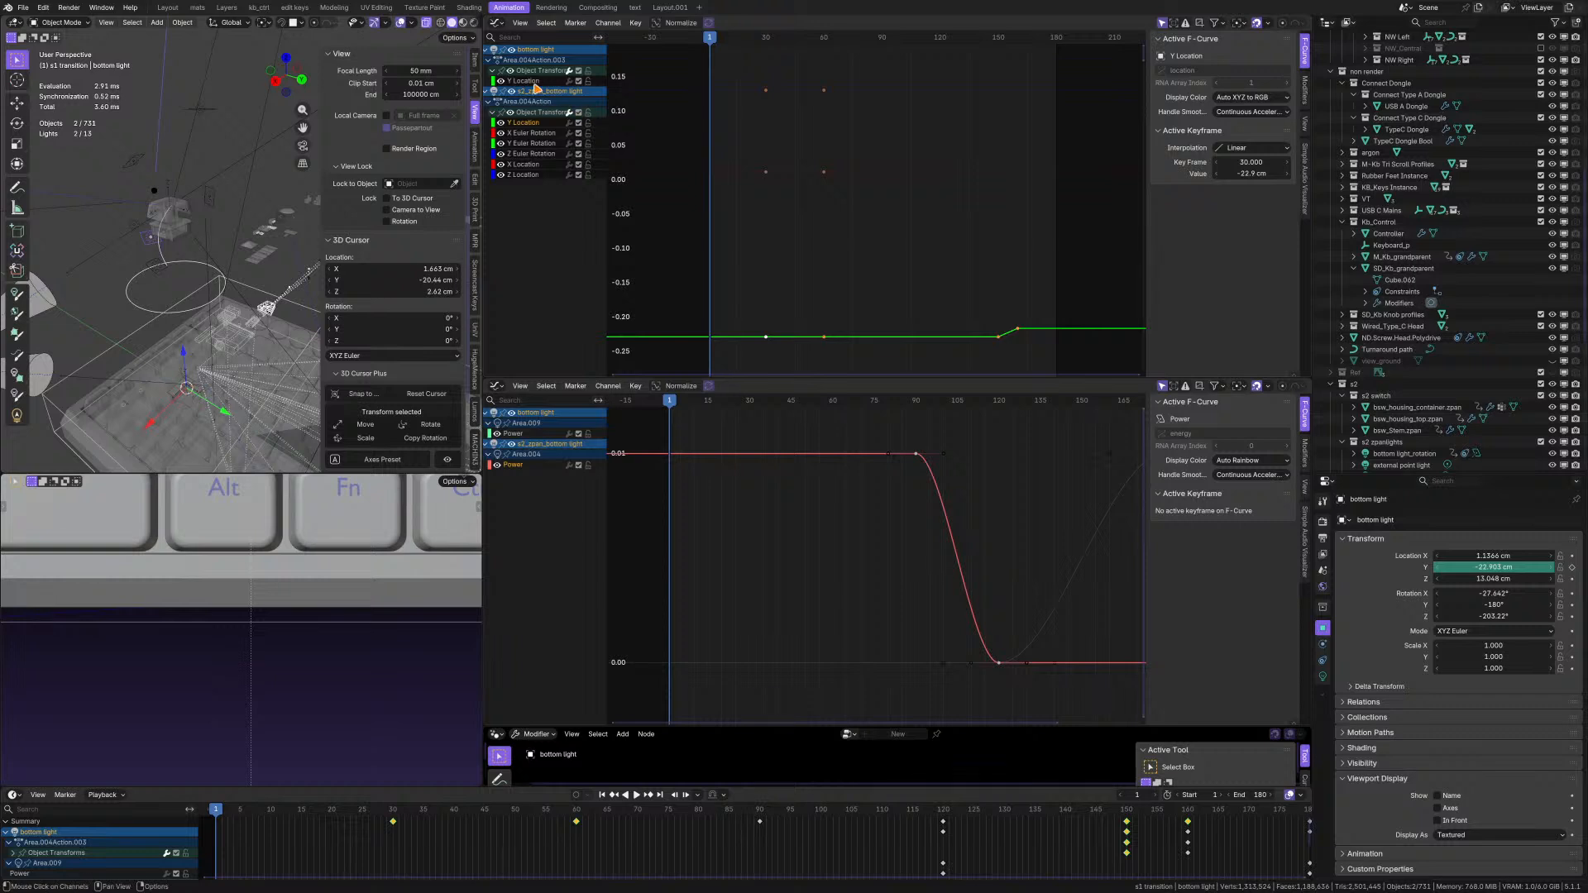
left_click(532, 81)
right_click(534, 85)
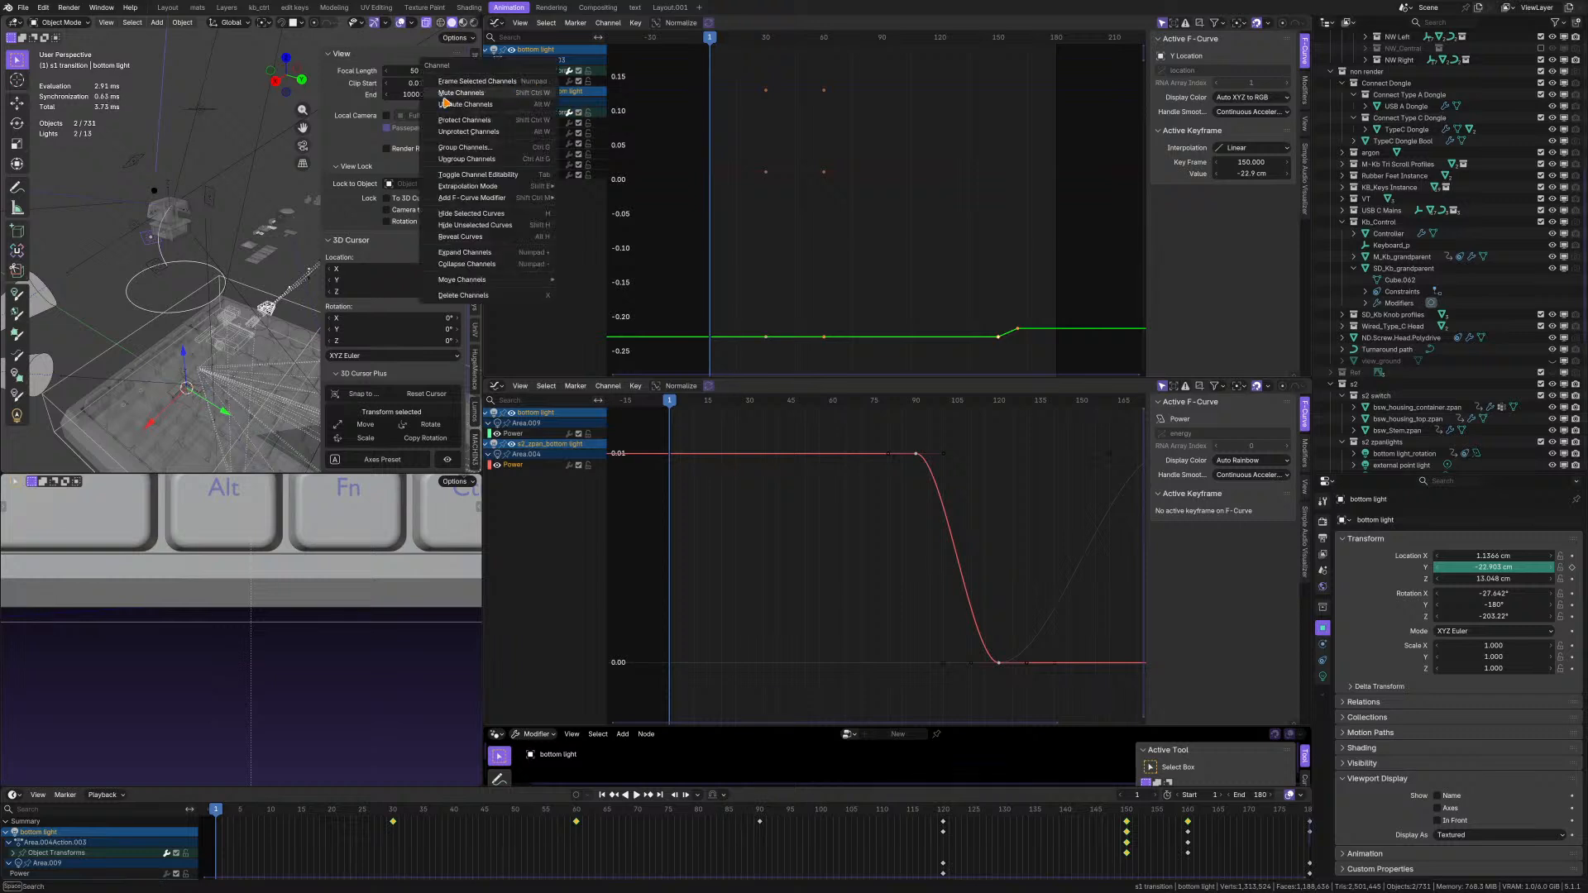
left_click(478, 81)
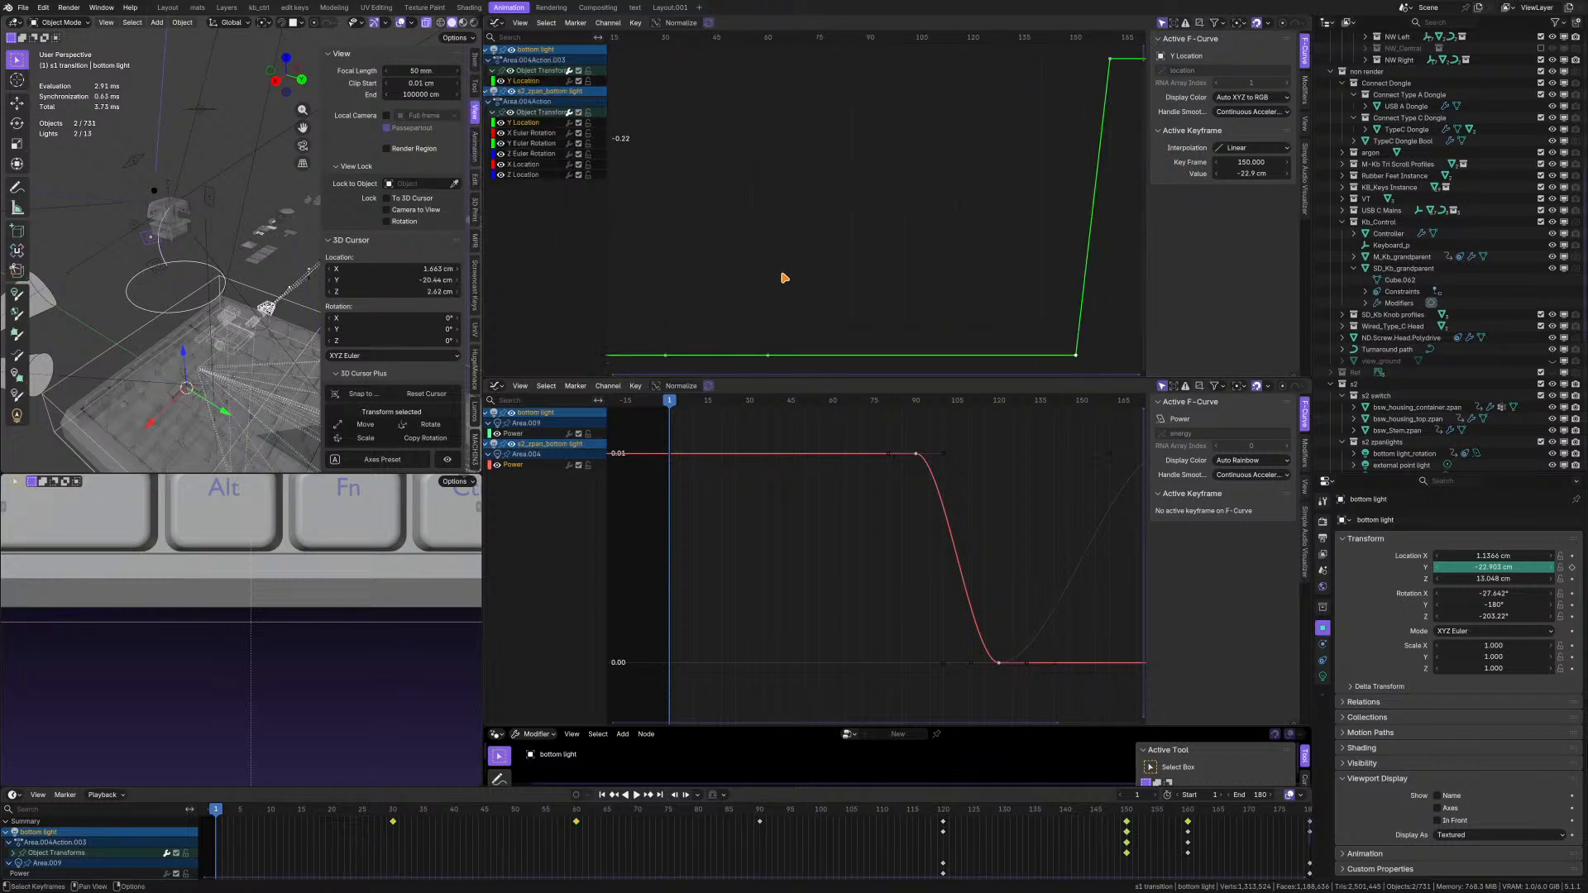
scroll(827, 261, "down", 2)
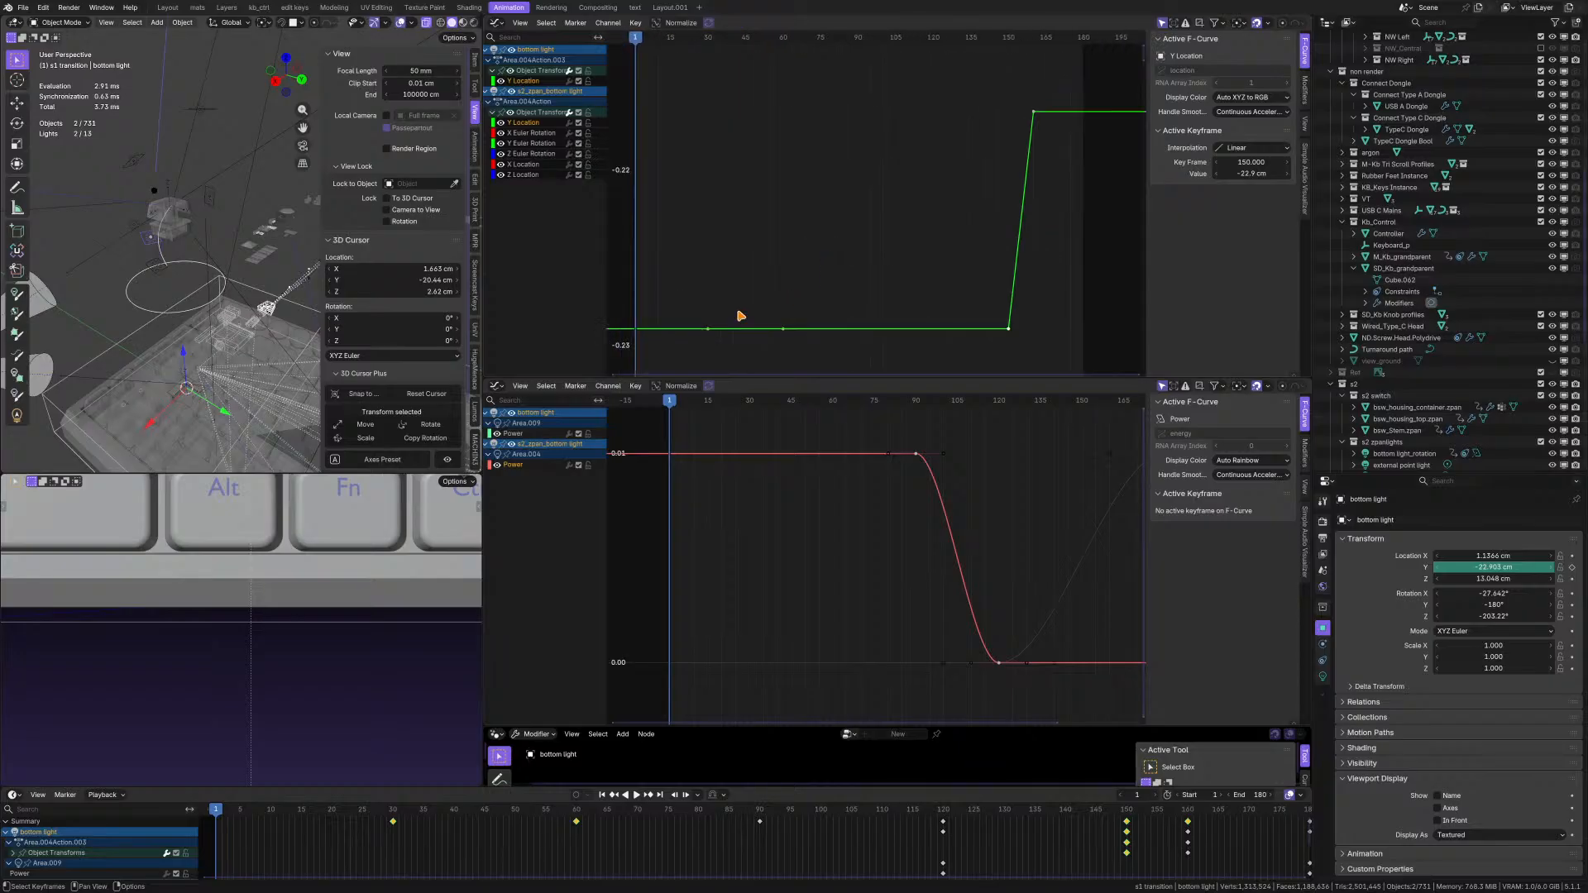
- Inspect the individual keyframes on the lights' Y Location curves, including those at frames 30, 60 and 150
left_click(709, 324)
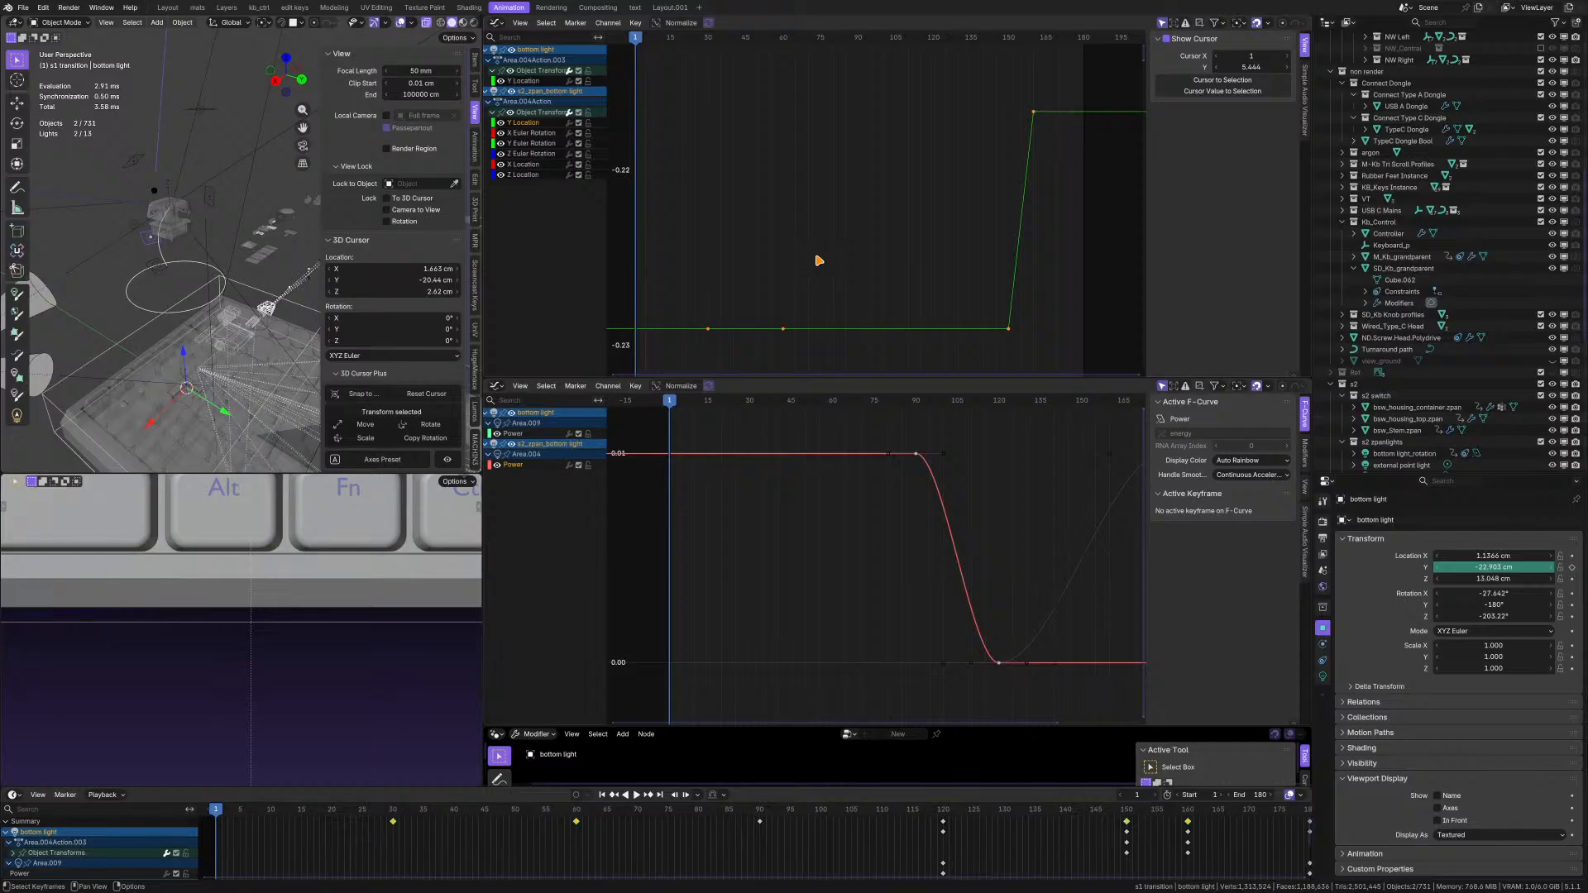
scroll(819, 262, "up", 1)
left_click(698, 337)
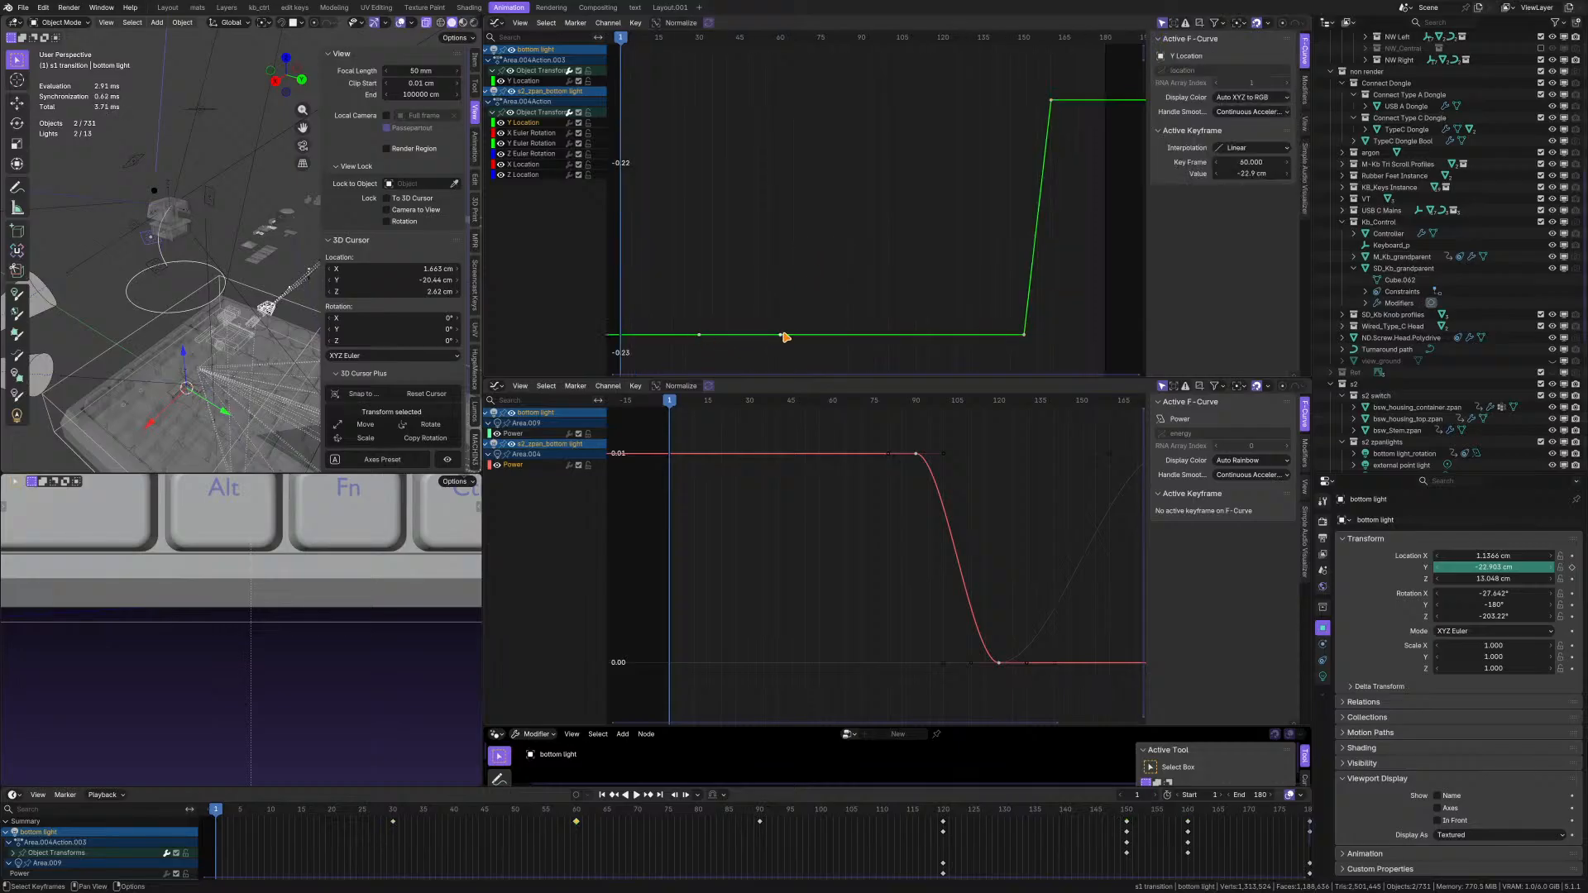
left_click(1025, 334)
left_click(699, 336)
left_click(806, 280)
scroll(816, 248, "down", 2)
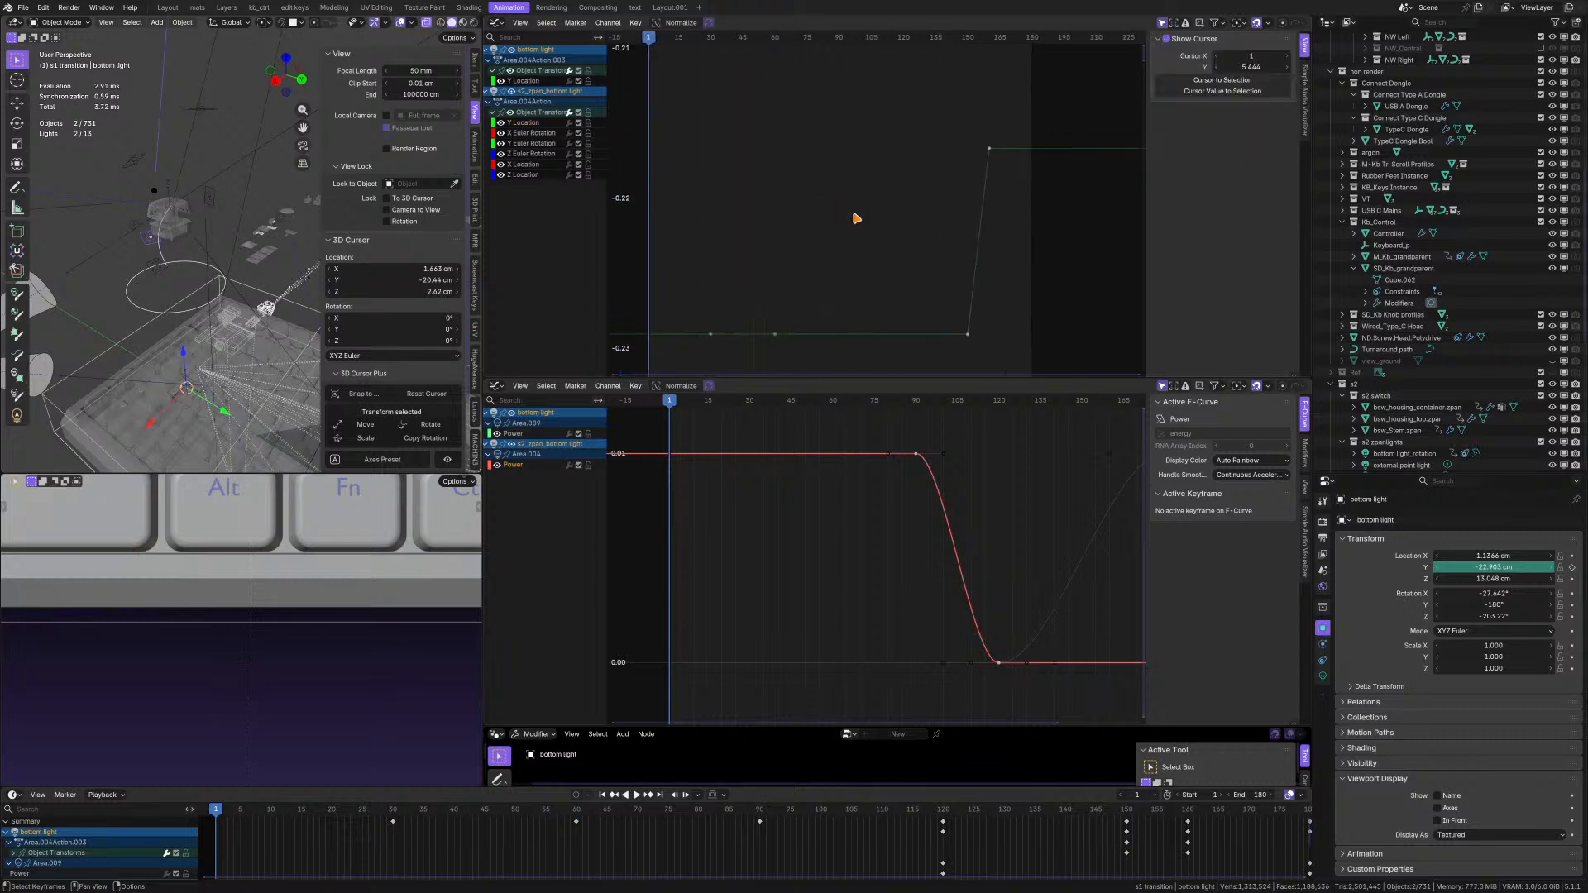
- Select the rotation, X Location and Z Location channels of s2_zpan_bottom light and examine their curves at different scales
left_click(533, 134)
scroll(720, 240, "down", 2)
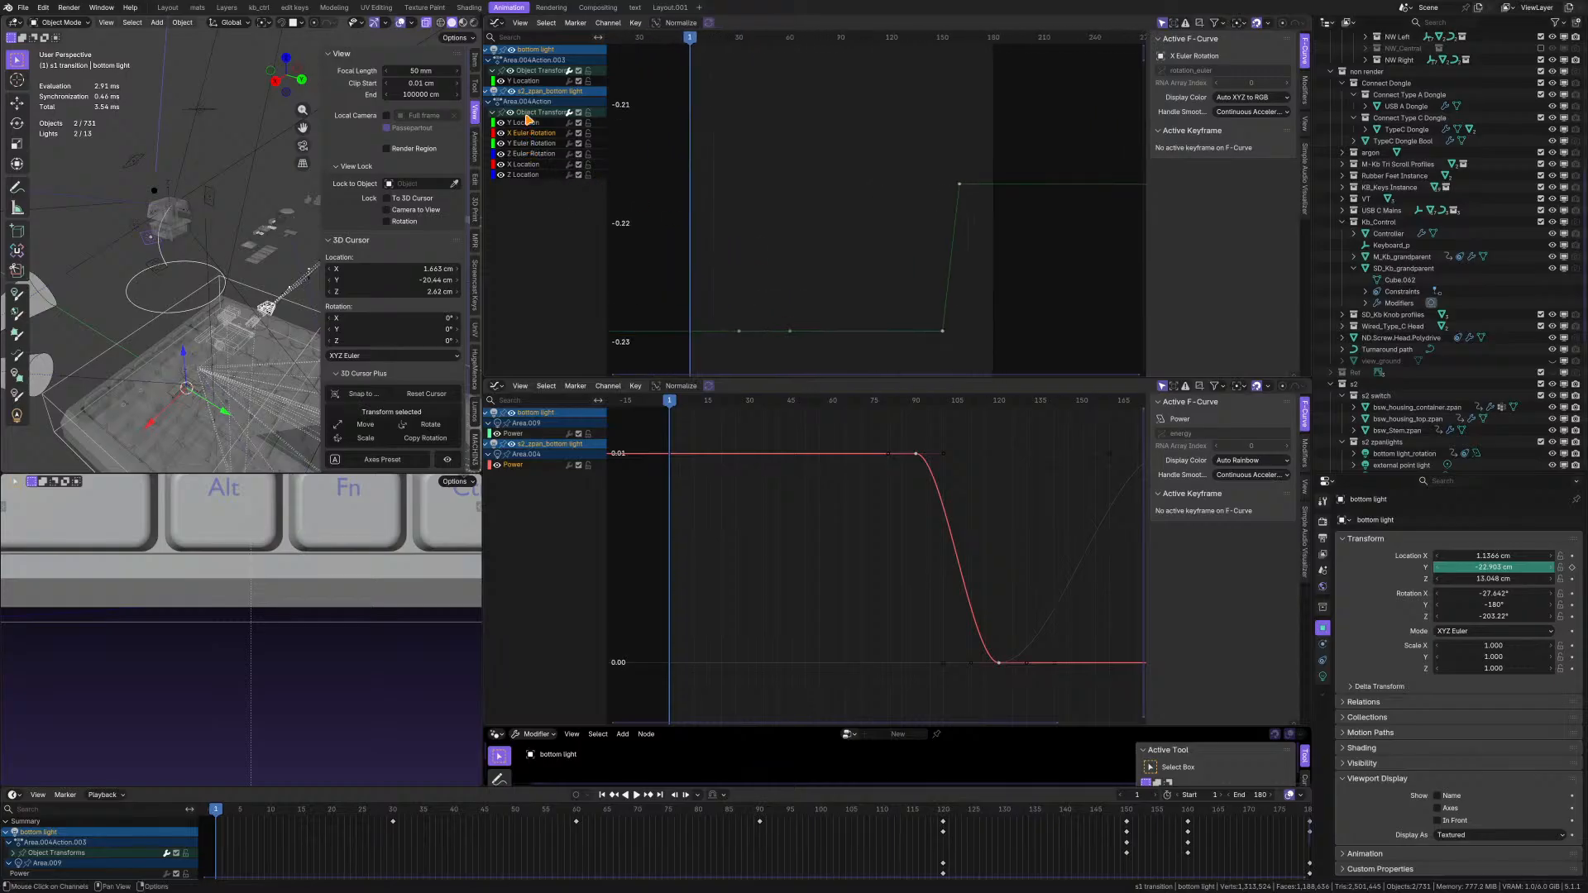
right_click(534, 177)
left_click(533, 203)
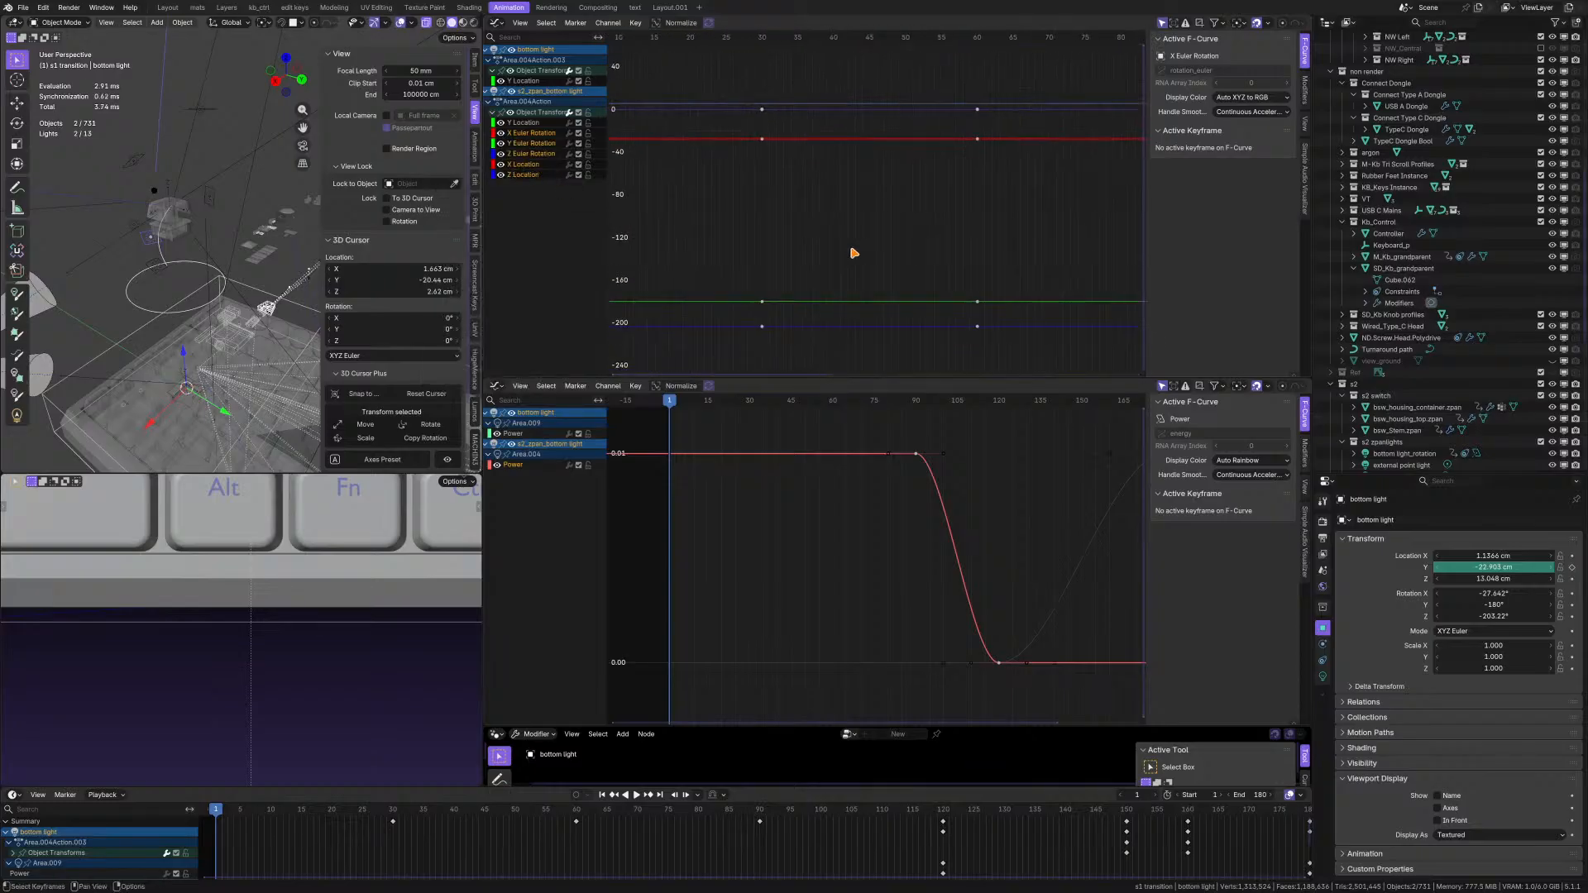
scroll(854, 253, "down", 8)
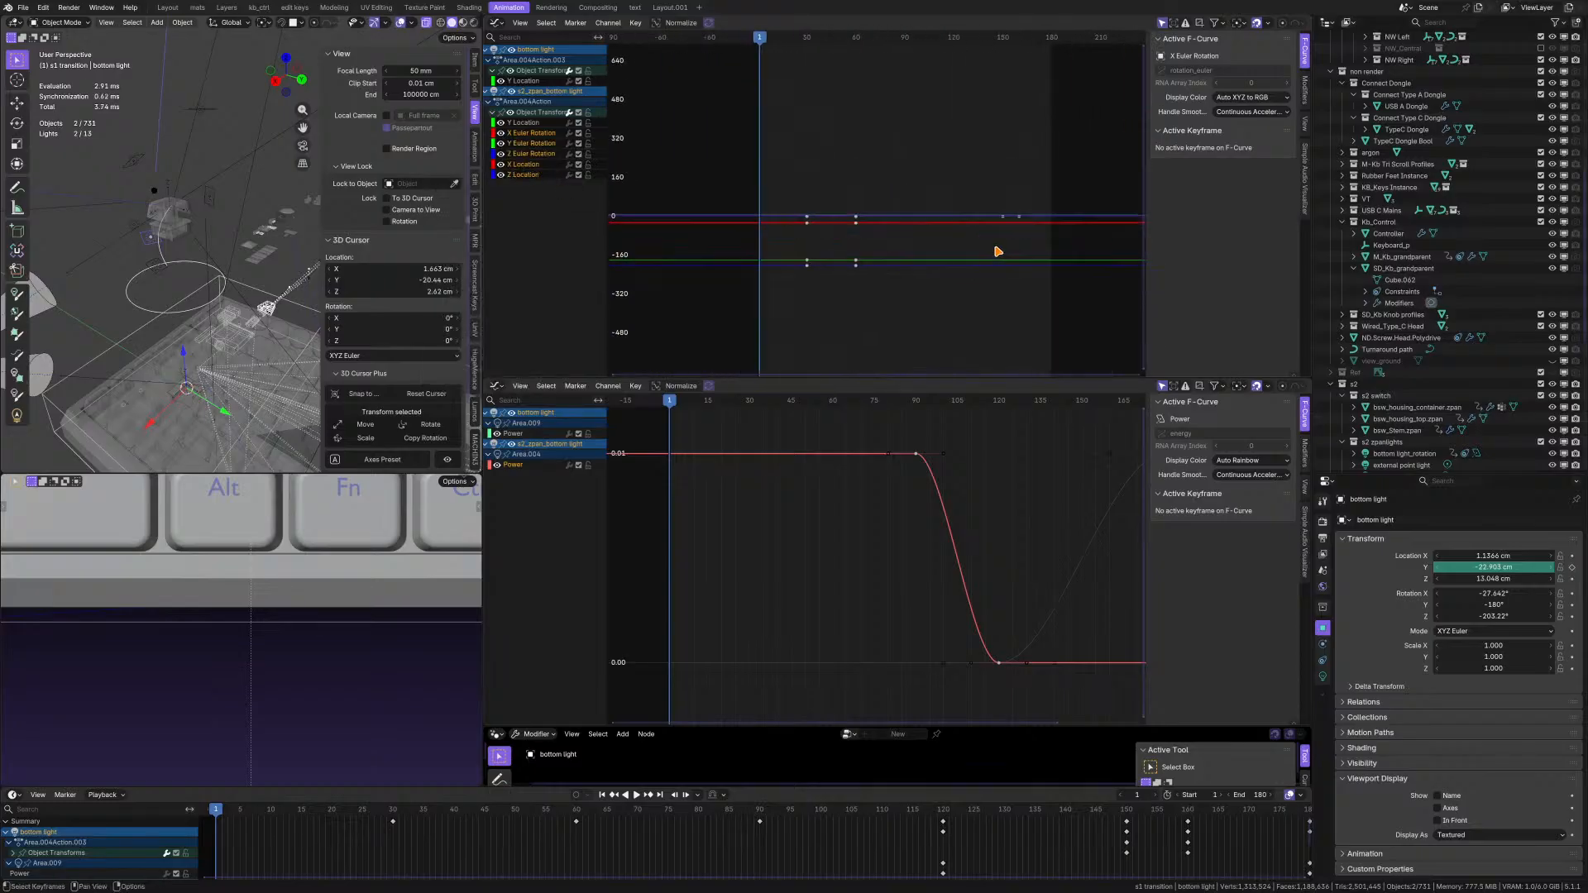
scroll(999, 251, "up", 5)
middle_click_drag(941, 261, 933, 180, "ctrl")
middle_click_drag(918, 112, 905, 316, "ctrl")
middle_click_drag(938, 194, 914, 352, "ctrl")
middle_click_drag(880, 220, 898, 161, "ctrl")
middle_click_drag(915, 304, 902, 263)
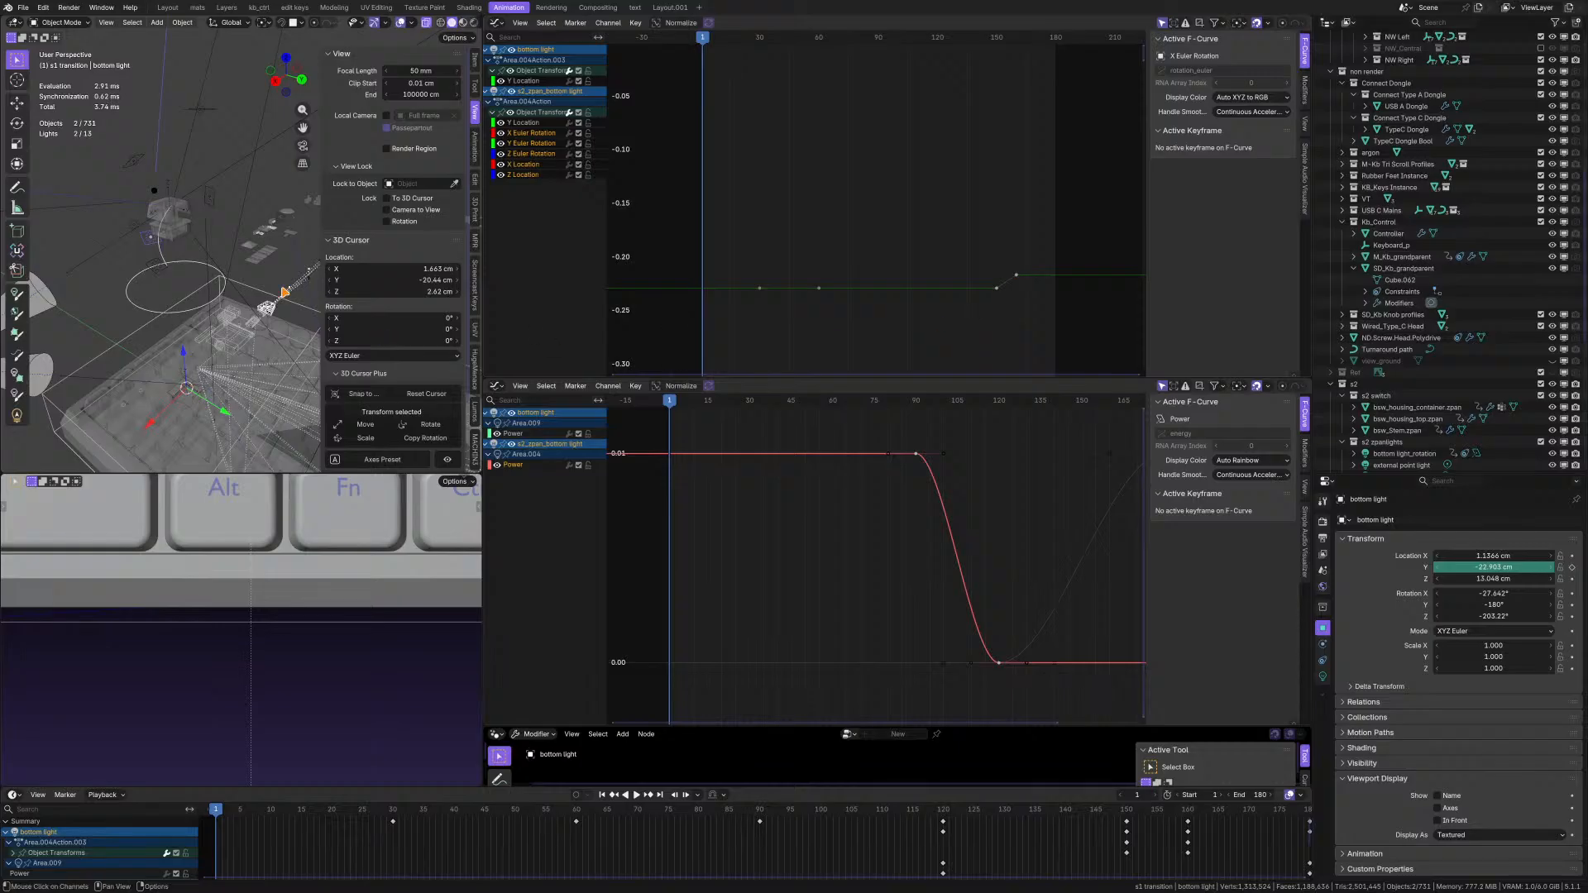
- Select only s2_zpan_bottom light in the s2 zpanlights collection
scroll(118, 229, "up", 3)
scroll(1418, 313, "down", 5)
scroll(1418, 313, "down", 4)
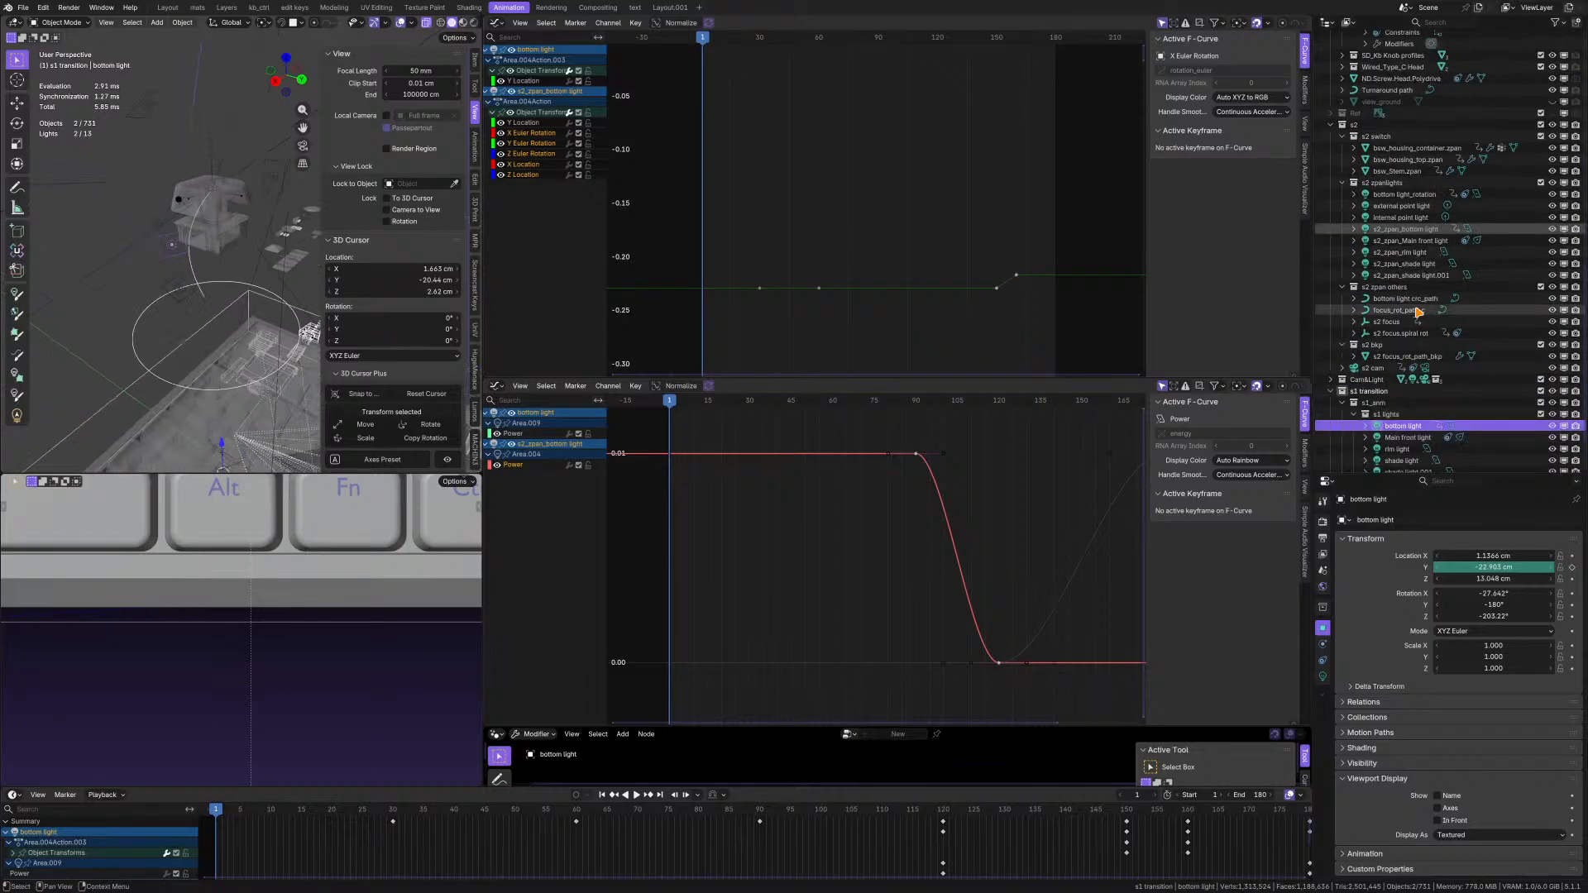
left_click(1416, 229)
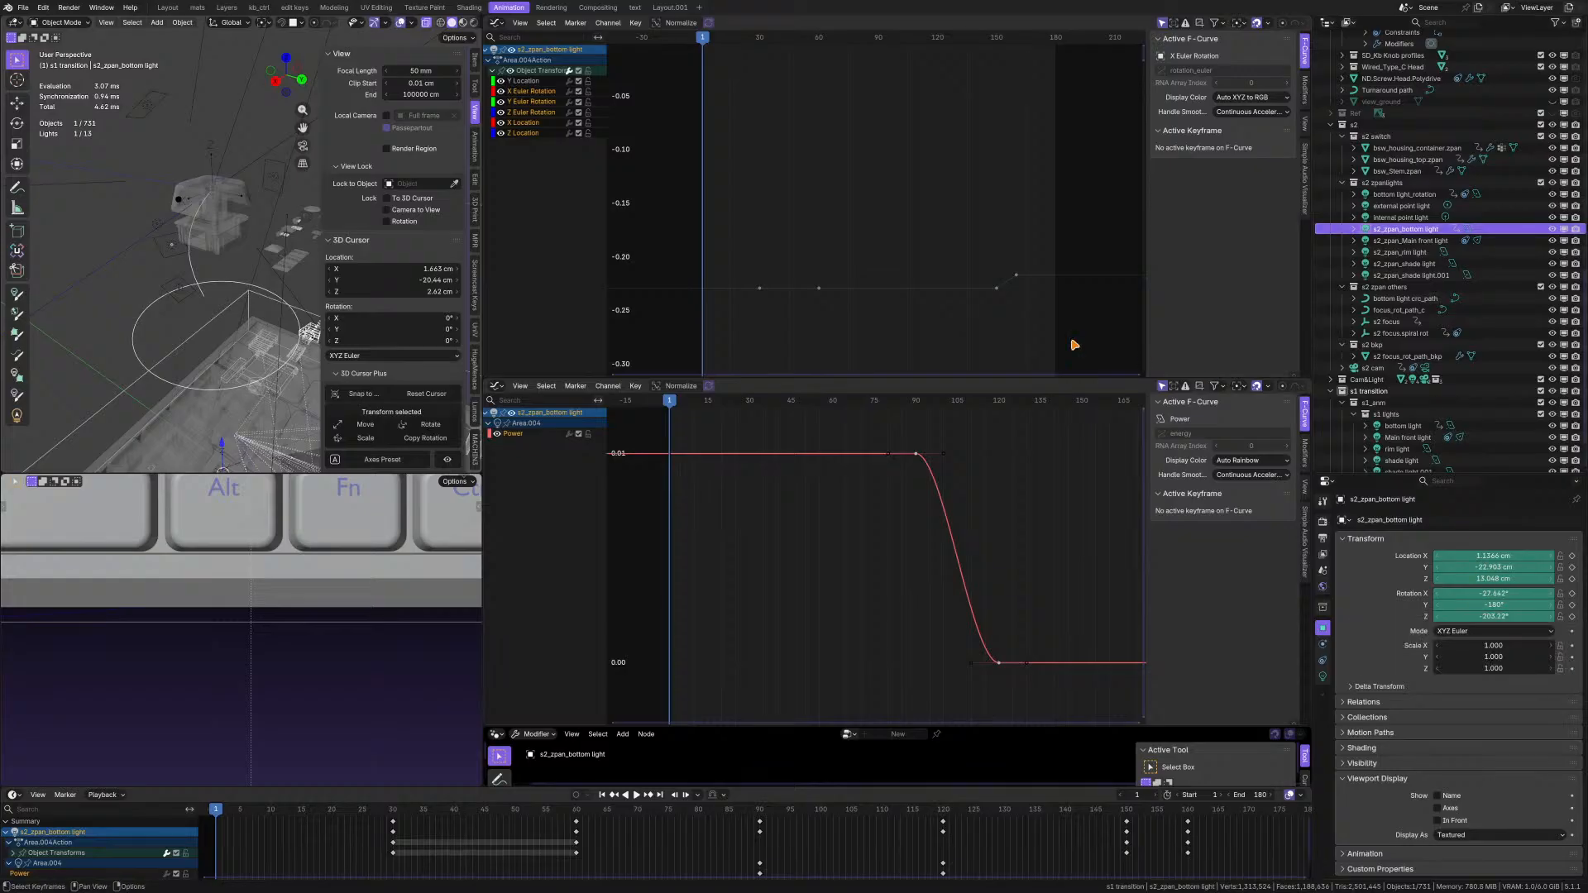
- Select the X, Y and Z Euler Rotation channels of s2_zpan_bottom light and frame their curves for inspection
right_click(523, 108)
left_click(545, 110, "shift")
right_click(544, 110)
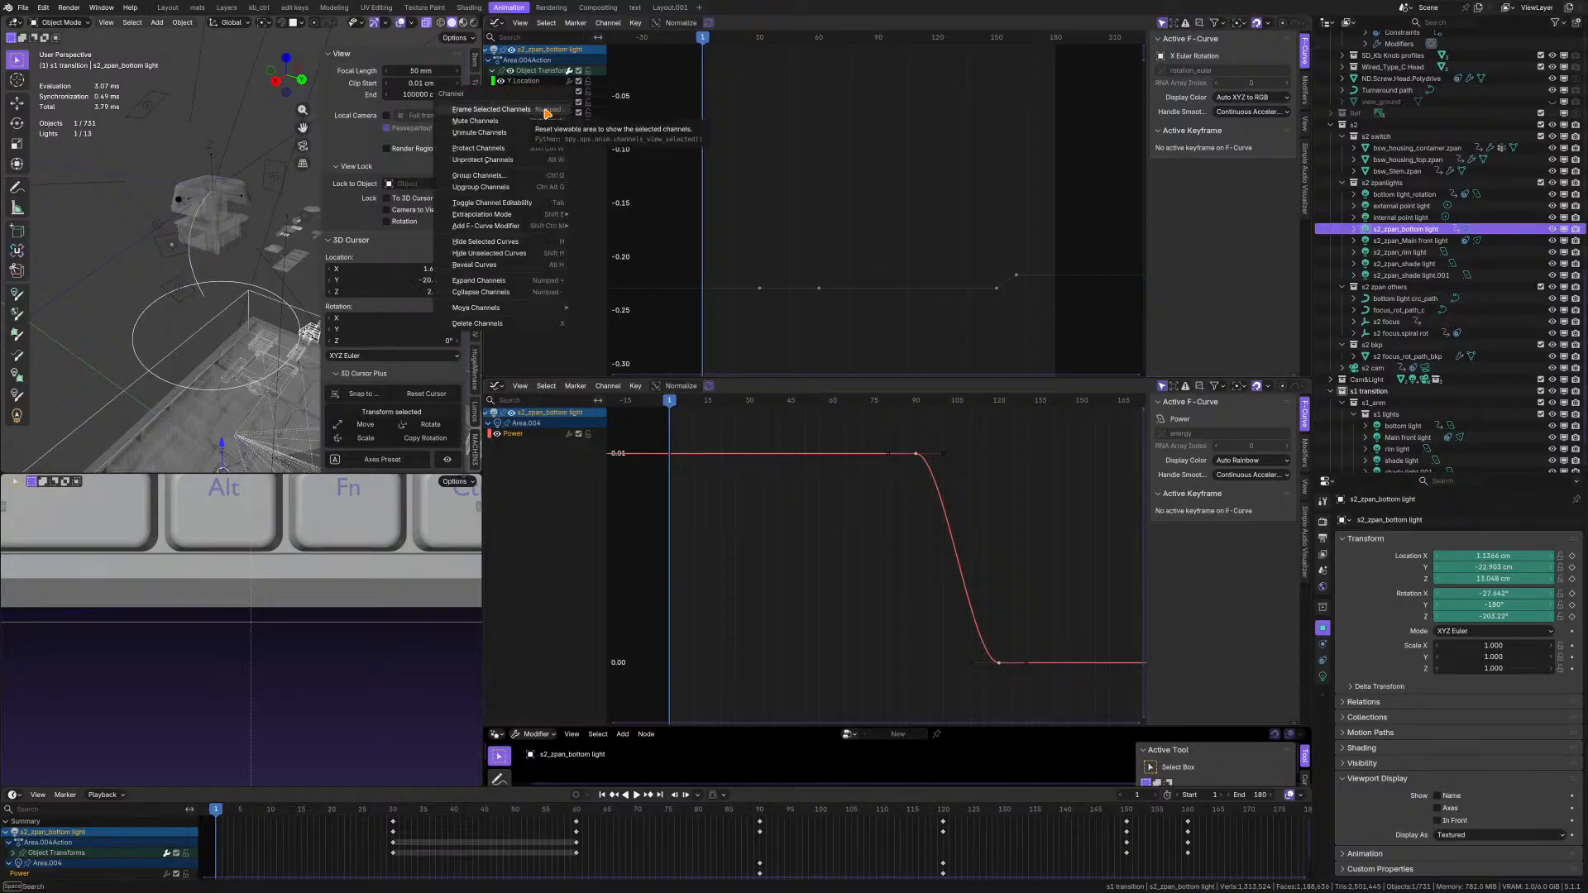
left_click(545, 111)
scroll(816, 229, "down", 8)
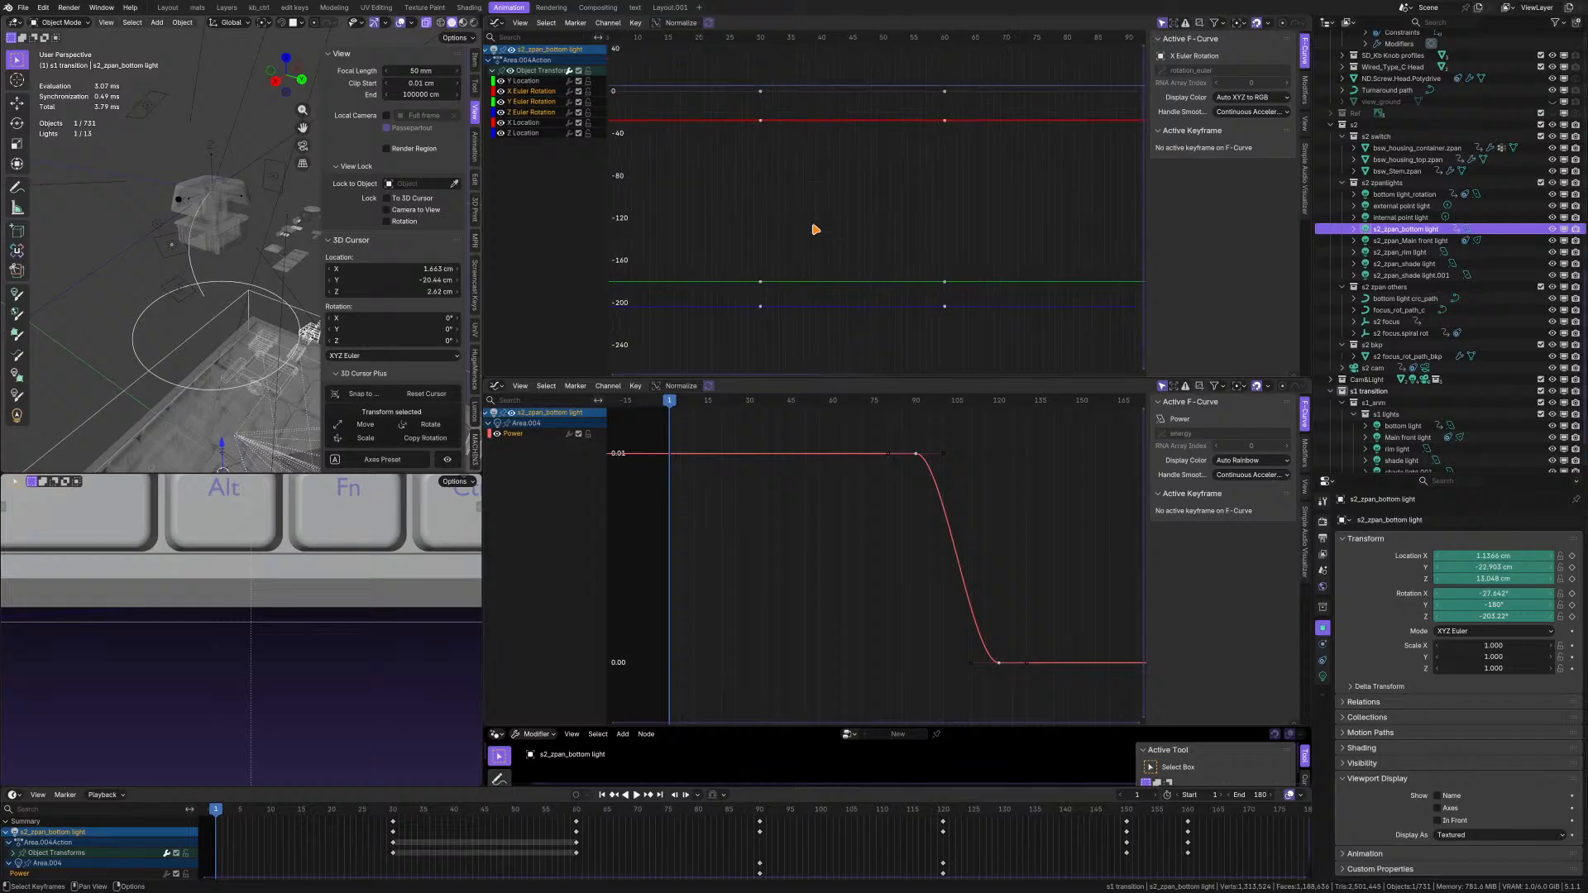
middle_click_drag(996, 230, 958, 224)
scroll(809, 224, "up", 2)
scroll(767, 210, "up", 2)
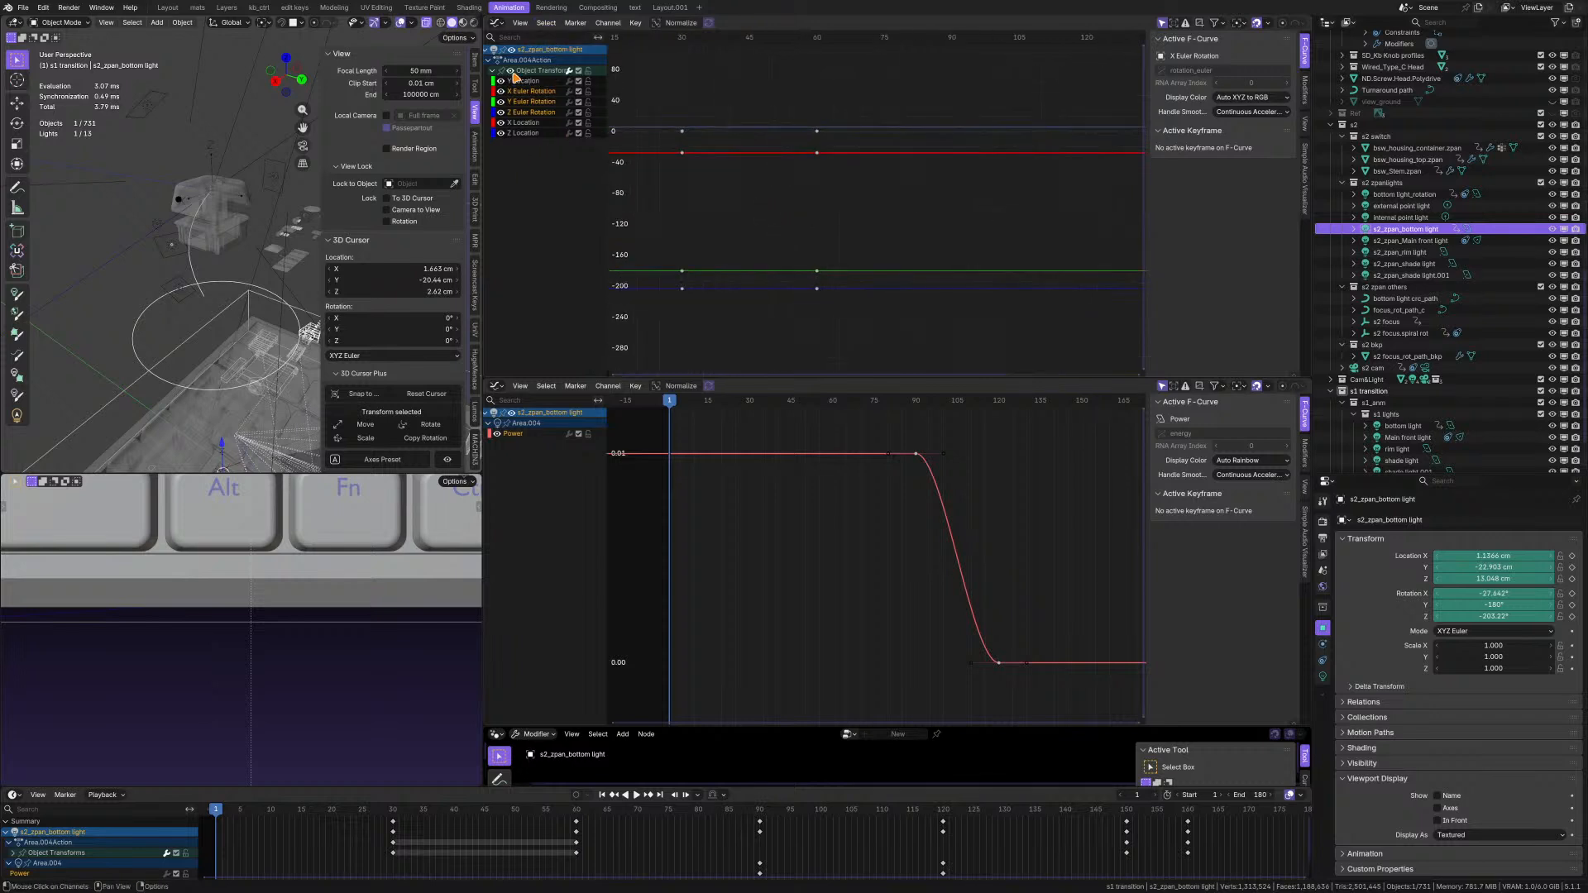
- Hide the unselected location curves of s2_zpan_bottom light so only its Euler rotation curves are displayed
right_click(541, 171)
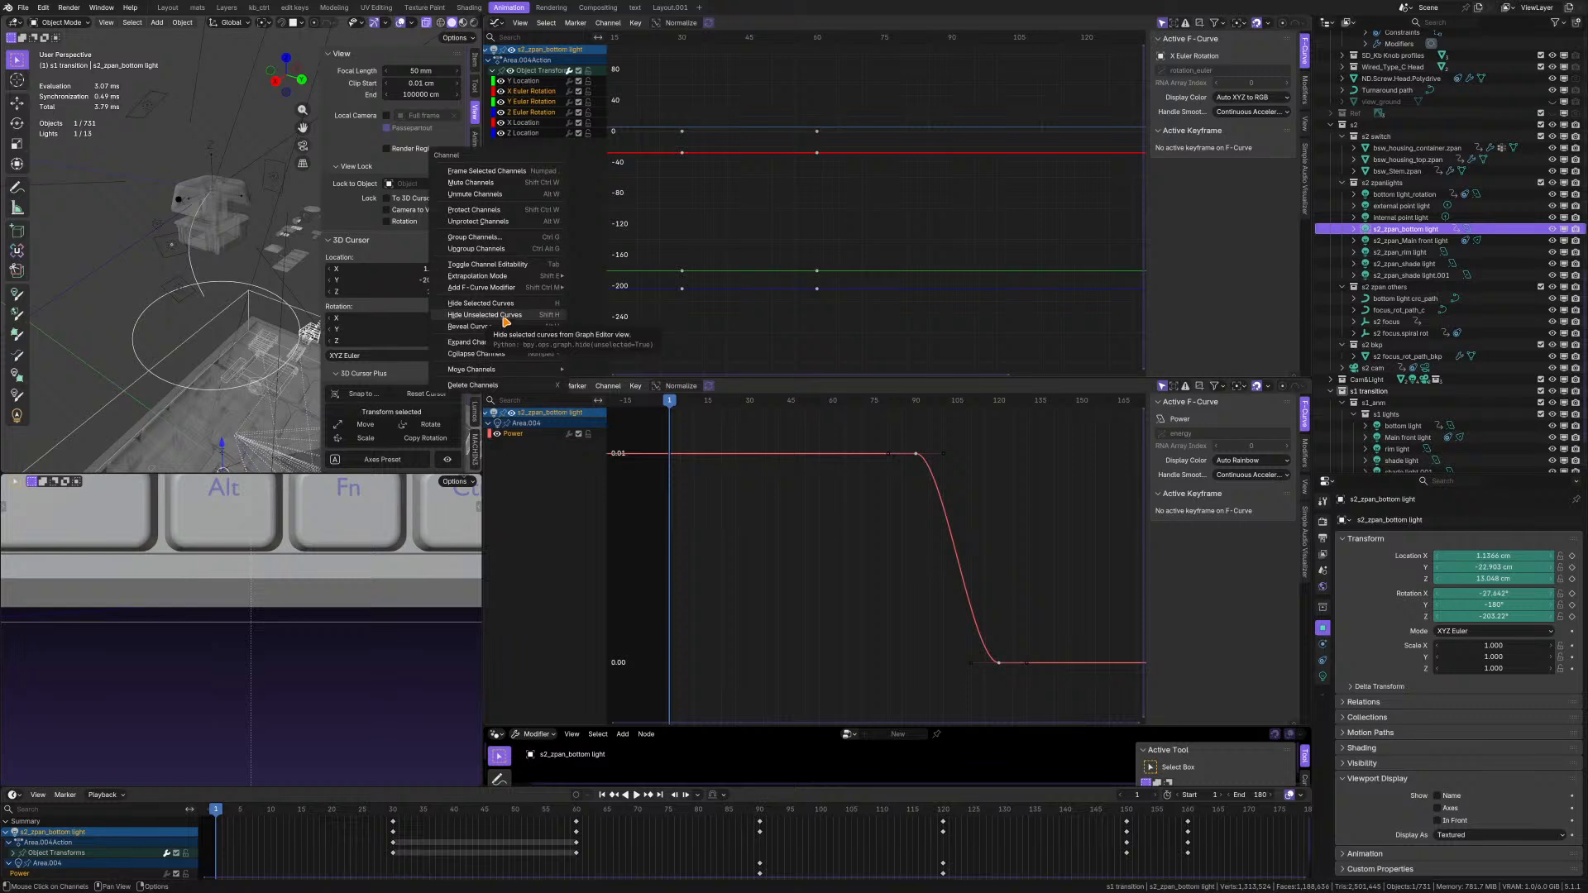
left_click(504, 316)
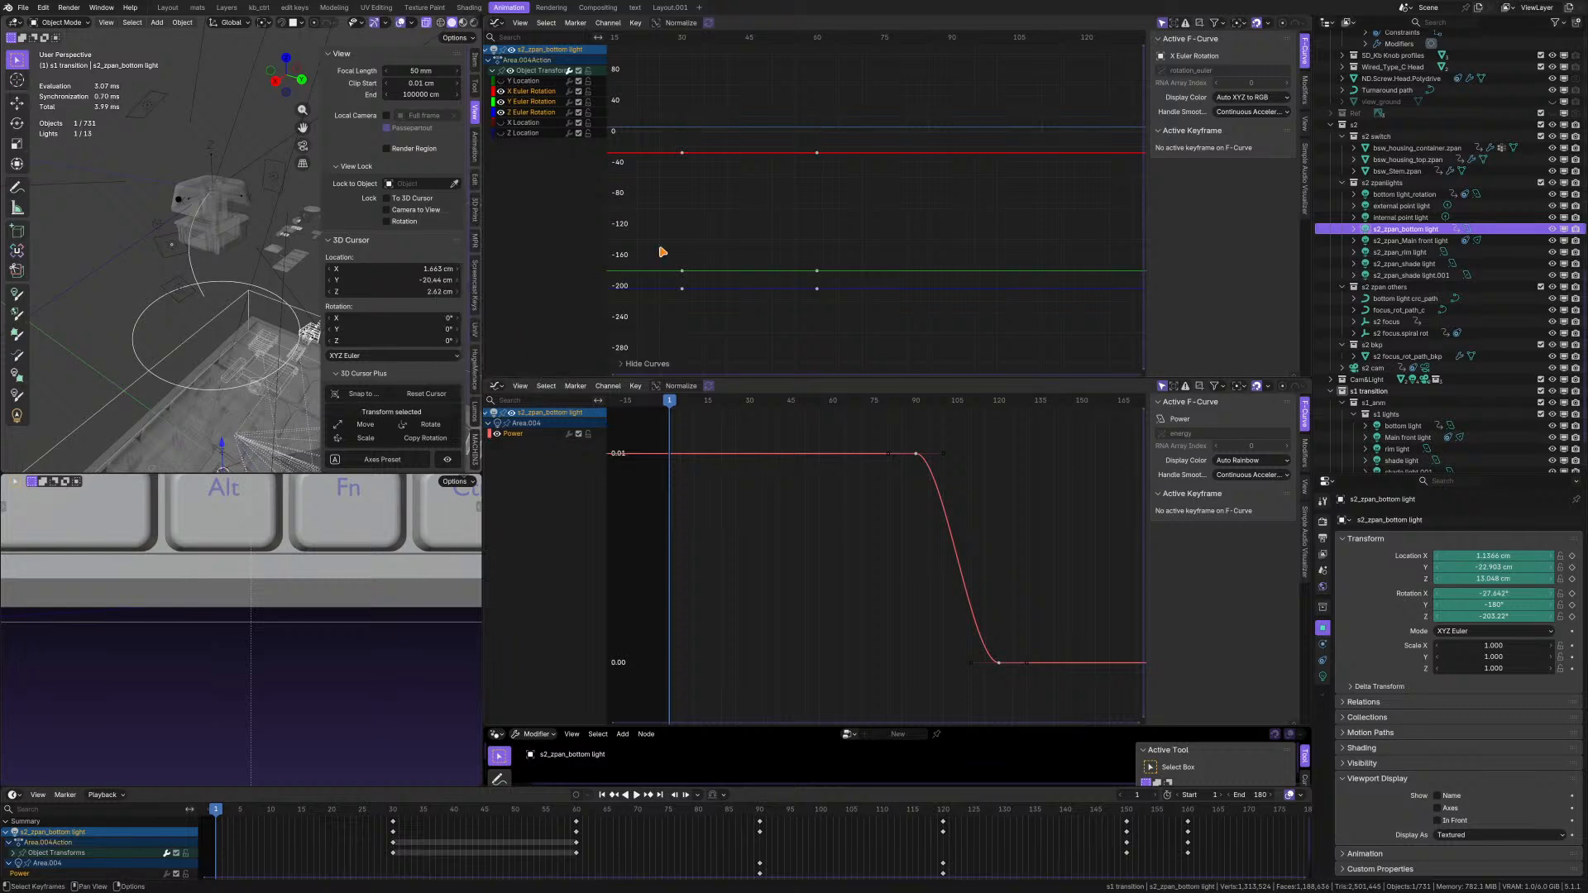
scroll(662, 252, "down", 4)
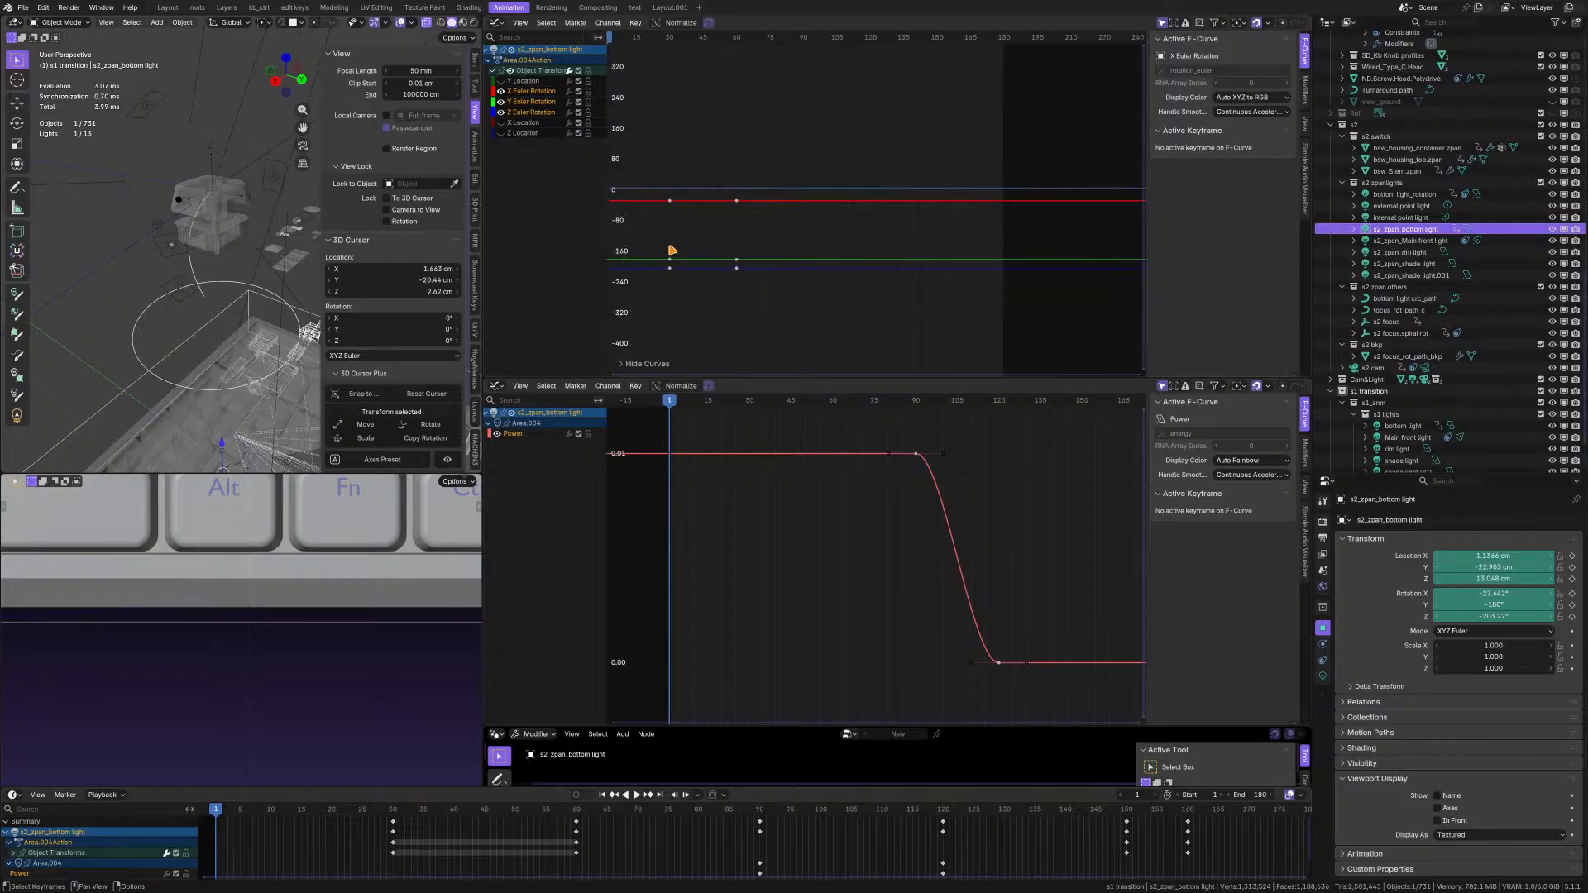
key("Home")
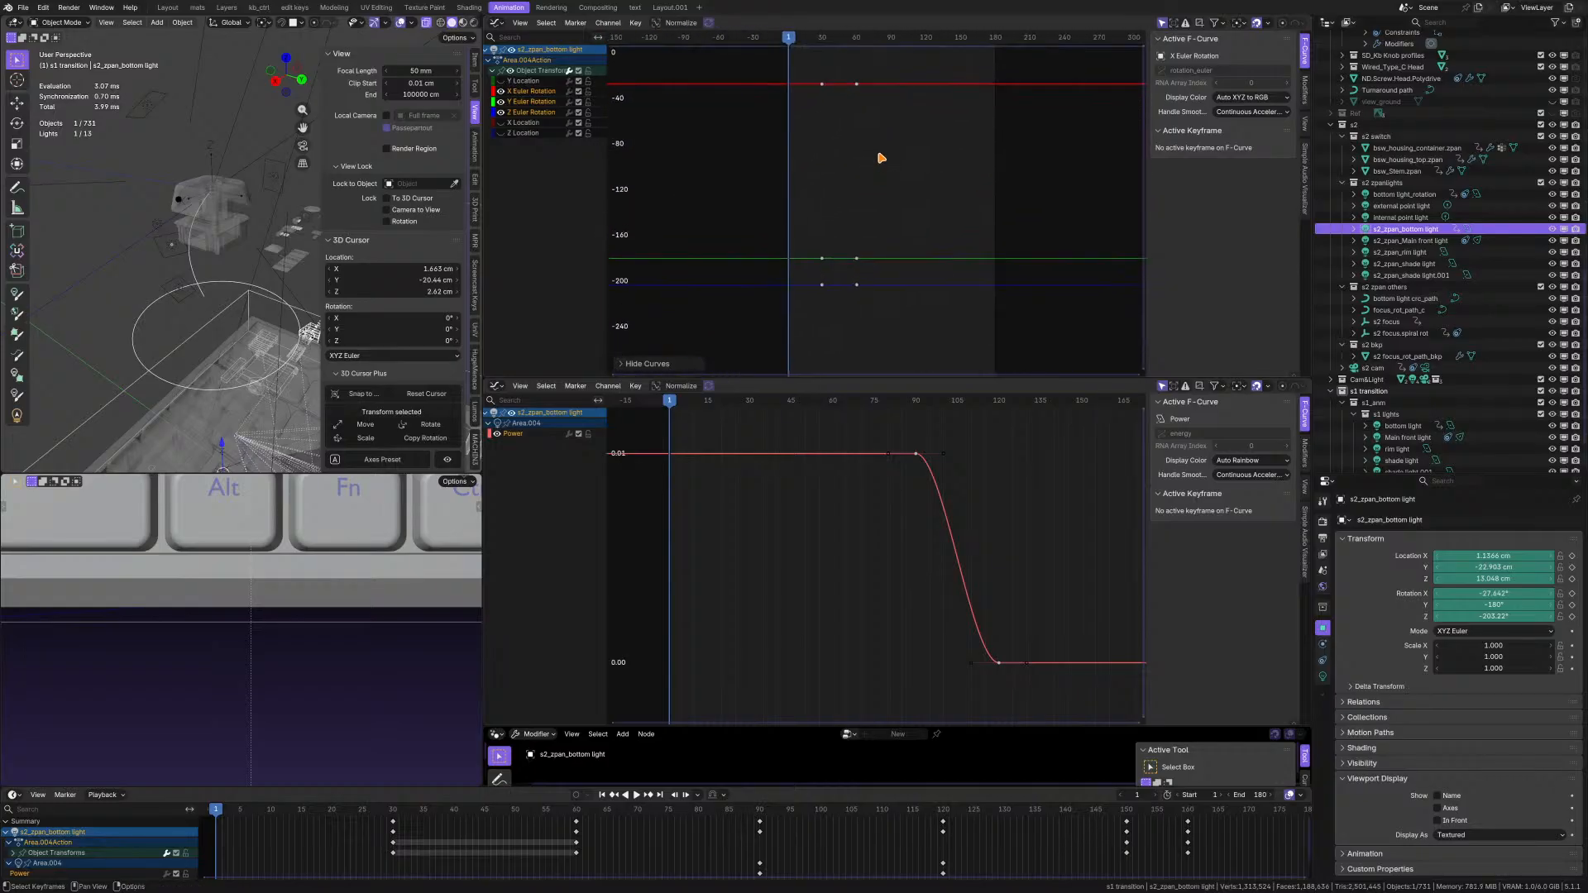
middle_click_drag(882, 157, 818, 185)
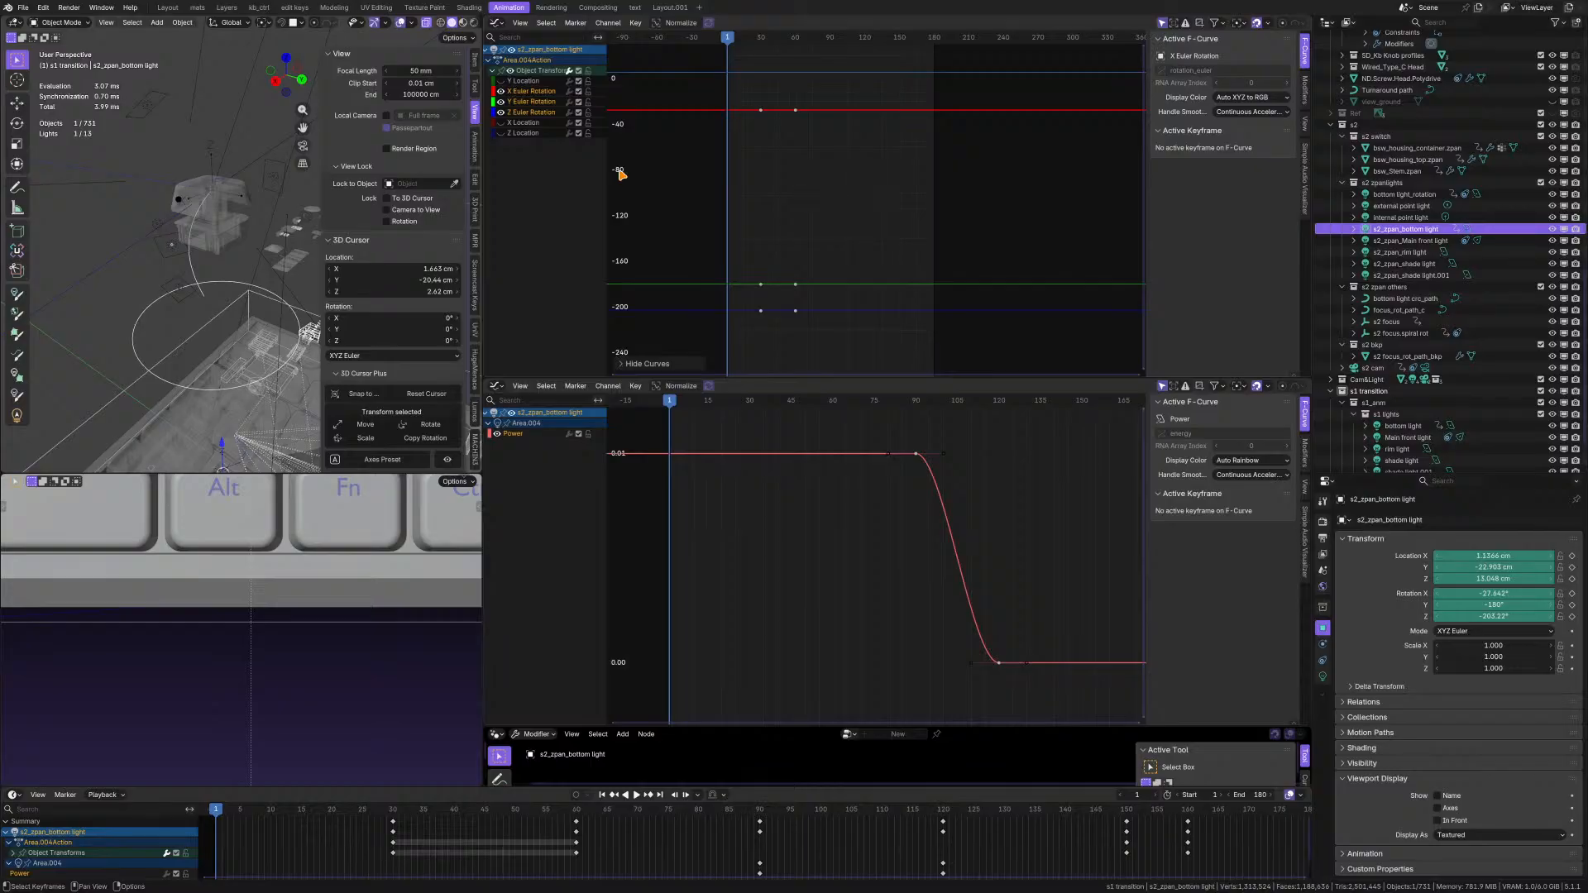
- Select all keyframes on the light's Euler rotation curves and copy them
left_click(783, 217)
key("a")
right_click(783, 217)
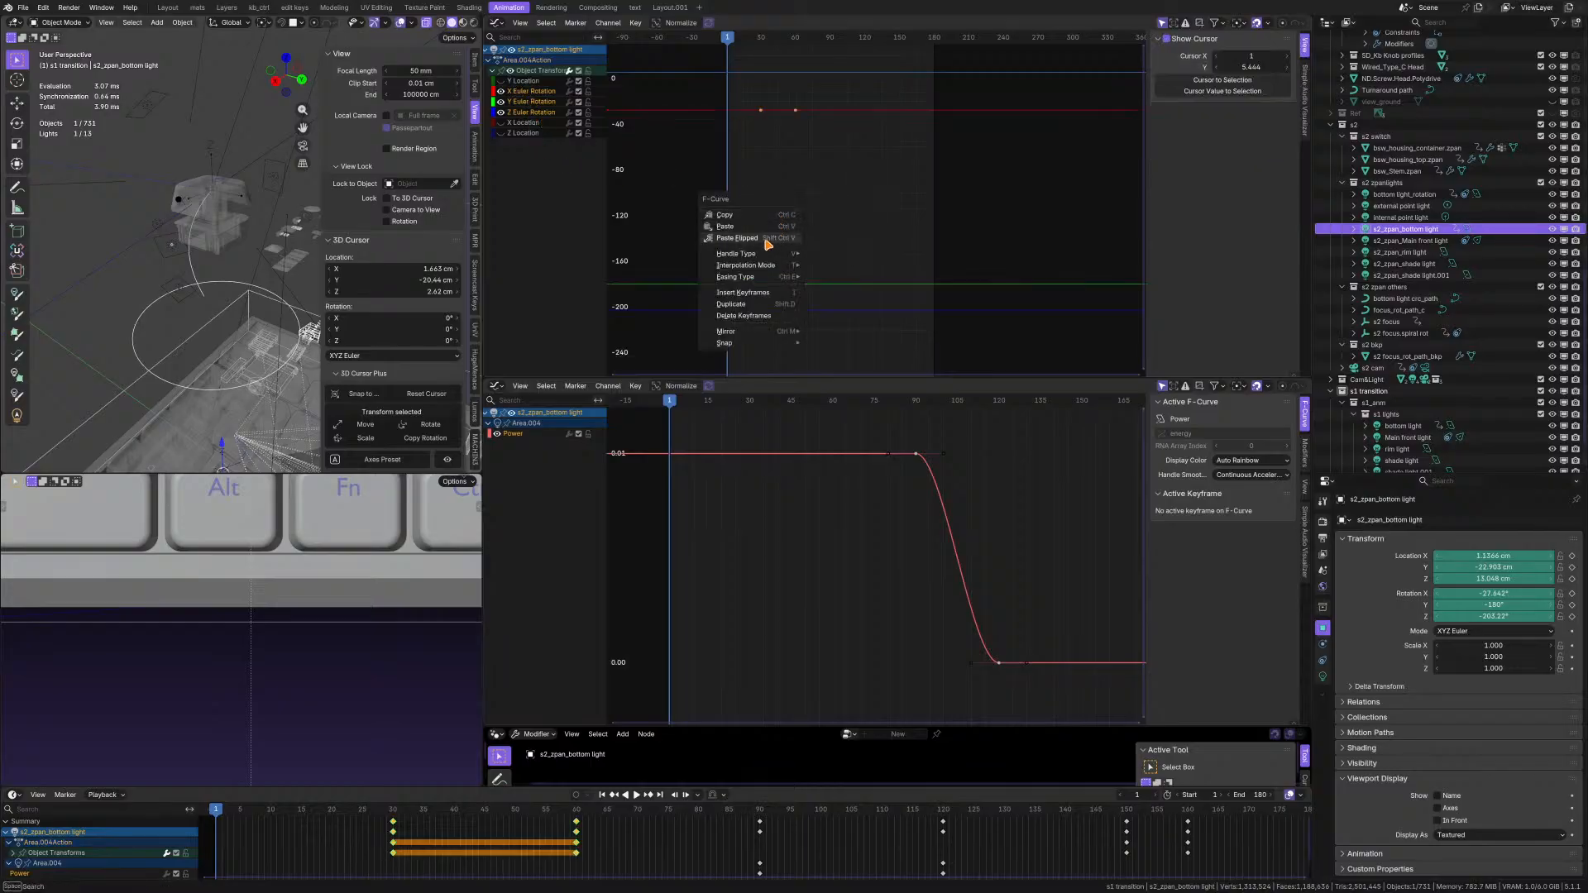
left_click(795, 216)
scroll(818, 215, "up", 1)
key("Home")
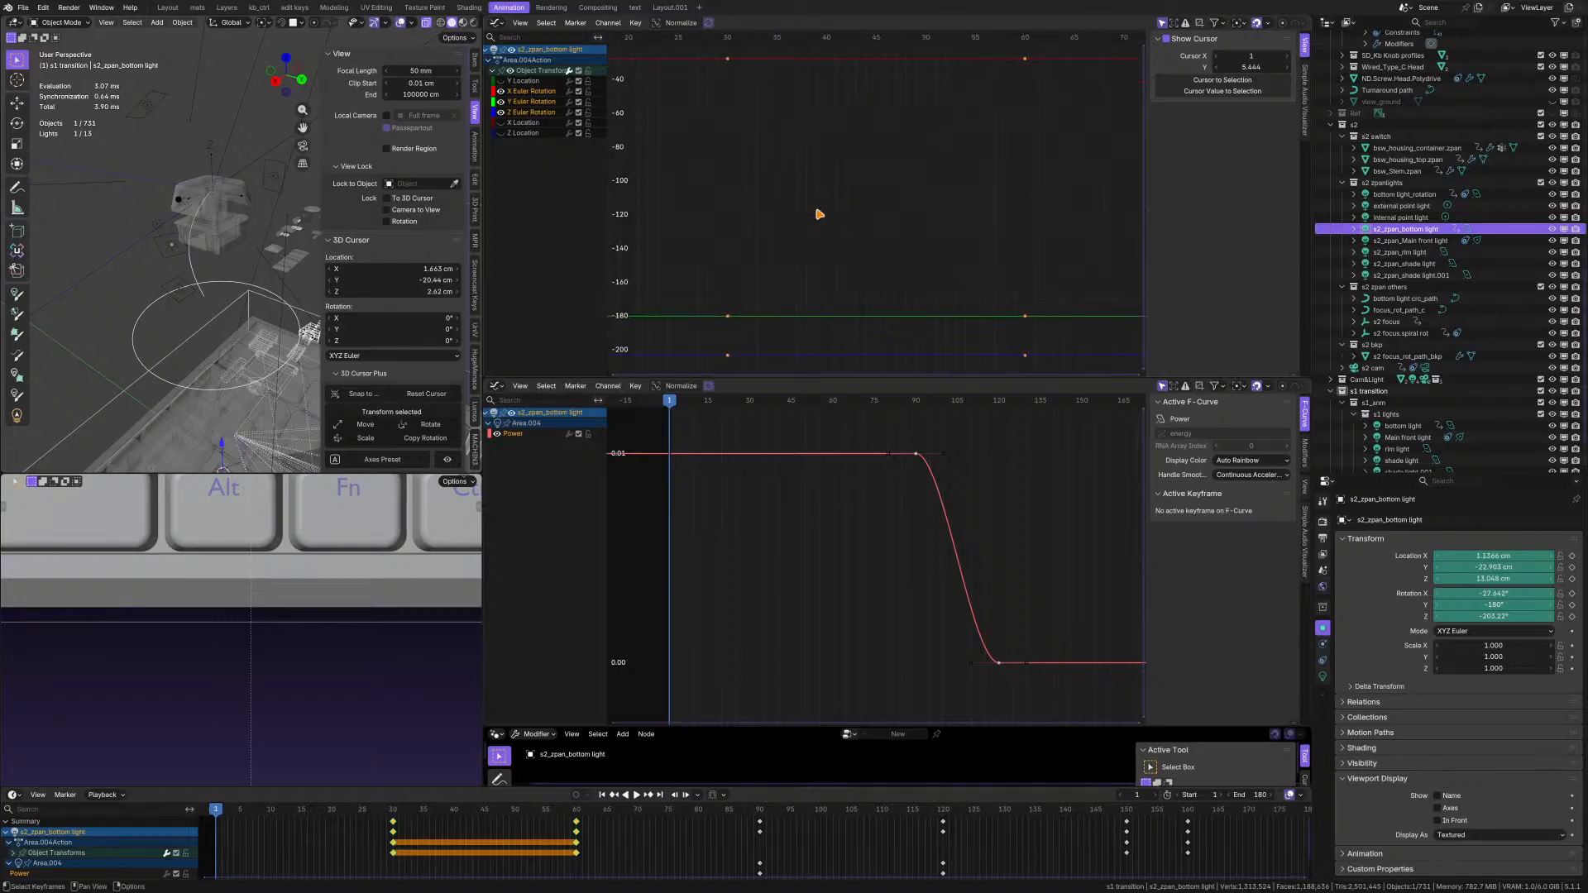
middle_click_drag(963, 95, 979, 45)
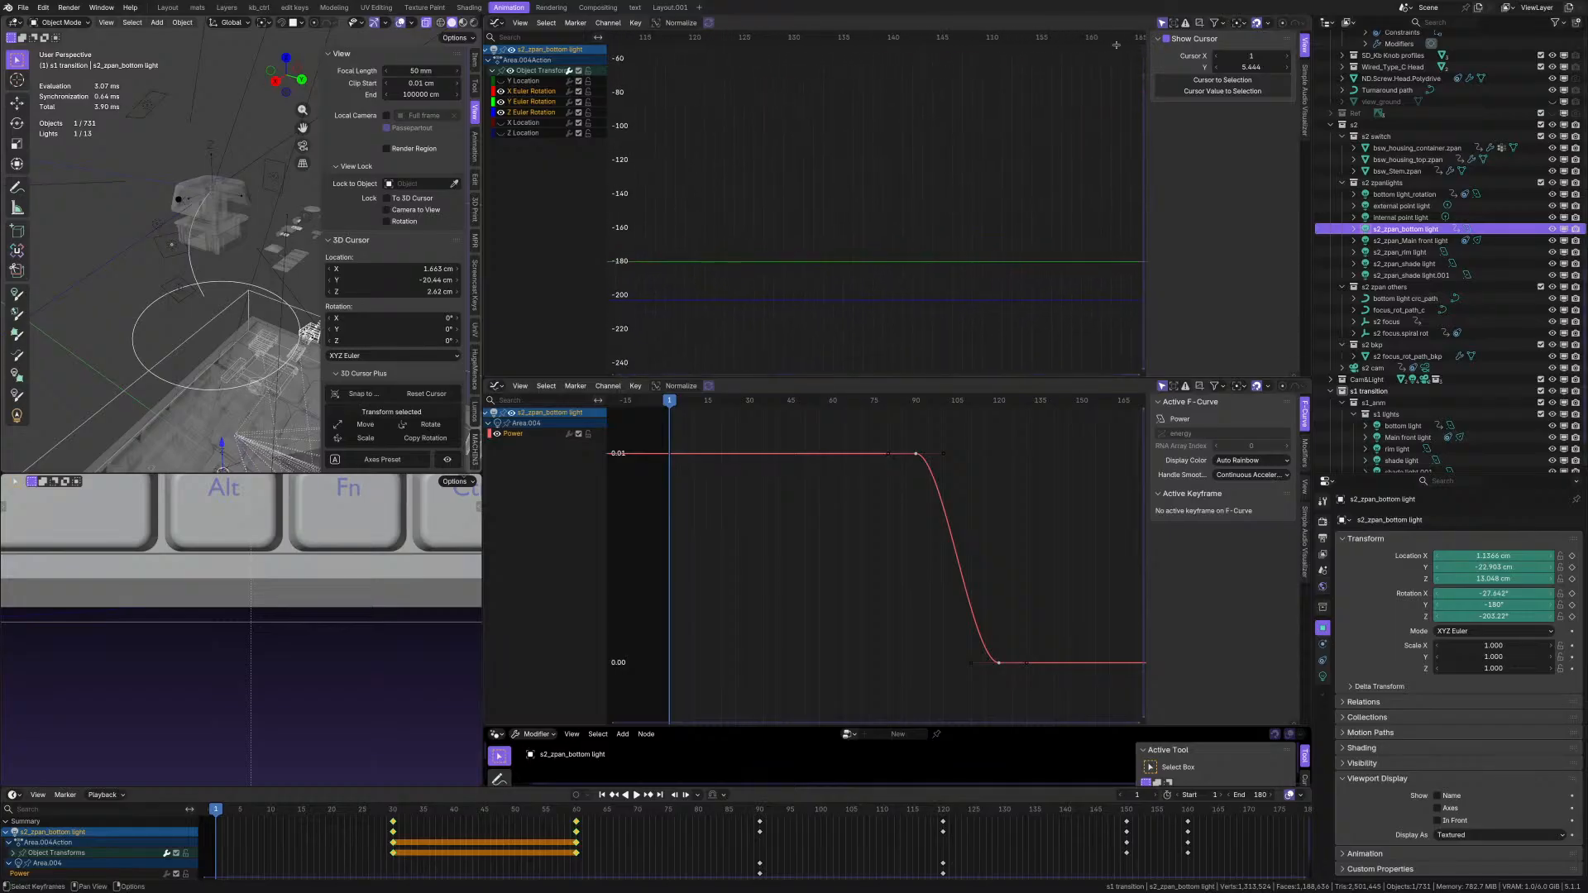
middle_click_drag(1049, 184, 734, 184, "ctrl")
scroll(734, 185, "up", 3)
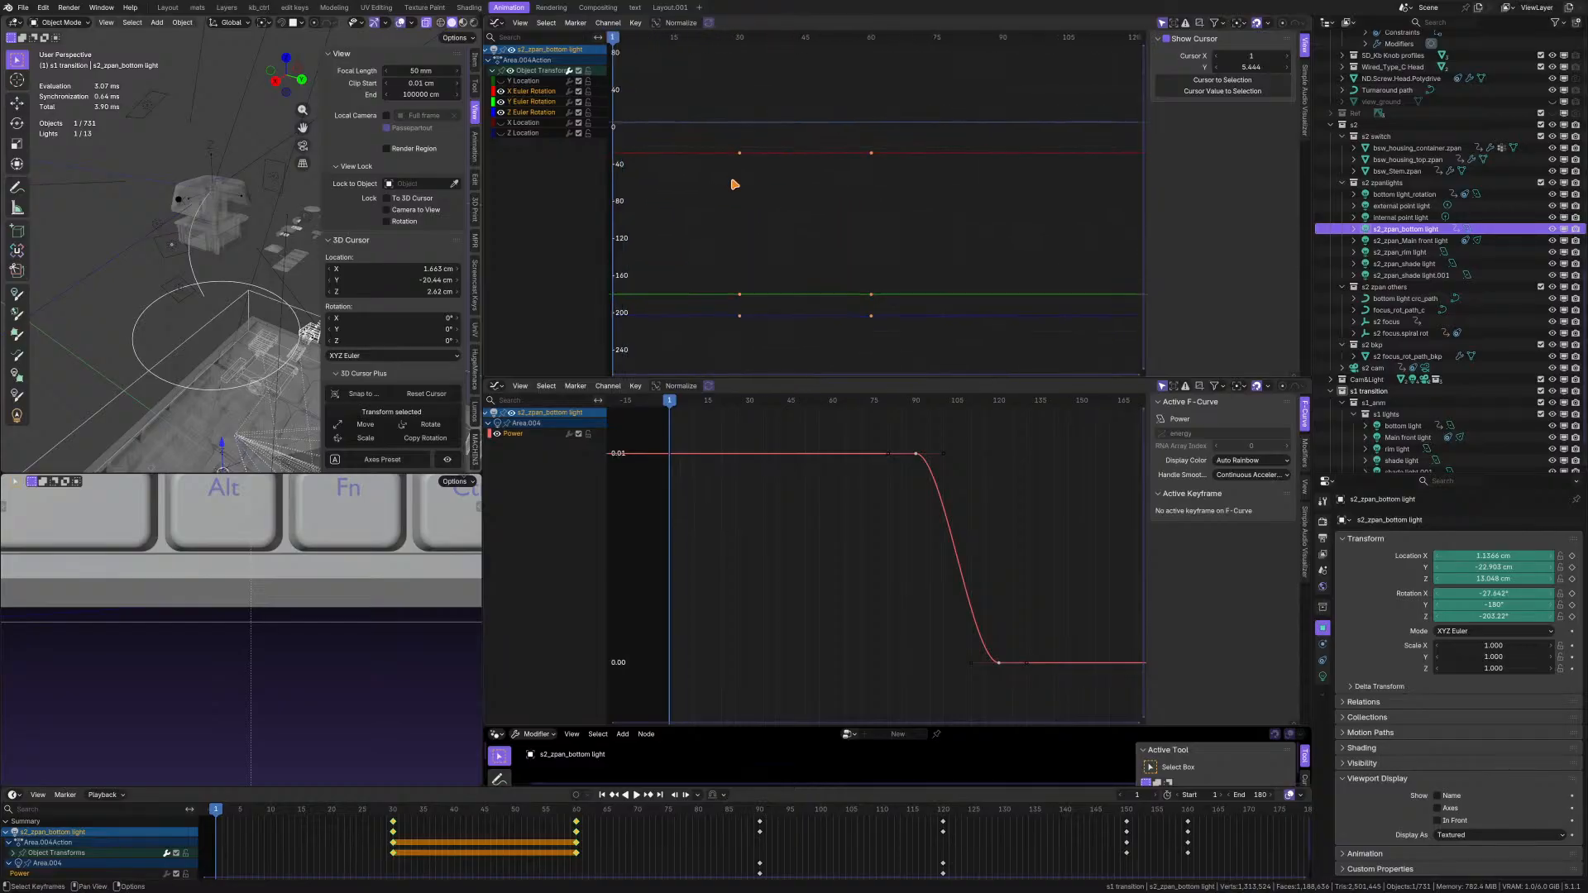
- Delete all X, Y and Z Euler Rotation keyframes of s2_zpan_bottom light at frames 30 and 60
left_click(812, 202)
middle_click_drag(844, 309, 848, 234, "ctrl")
middle_click_drag(861, 151, 742, 162, "ctrl")
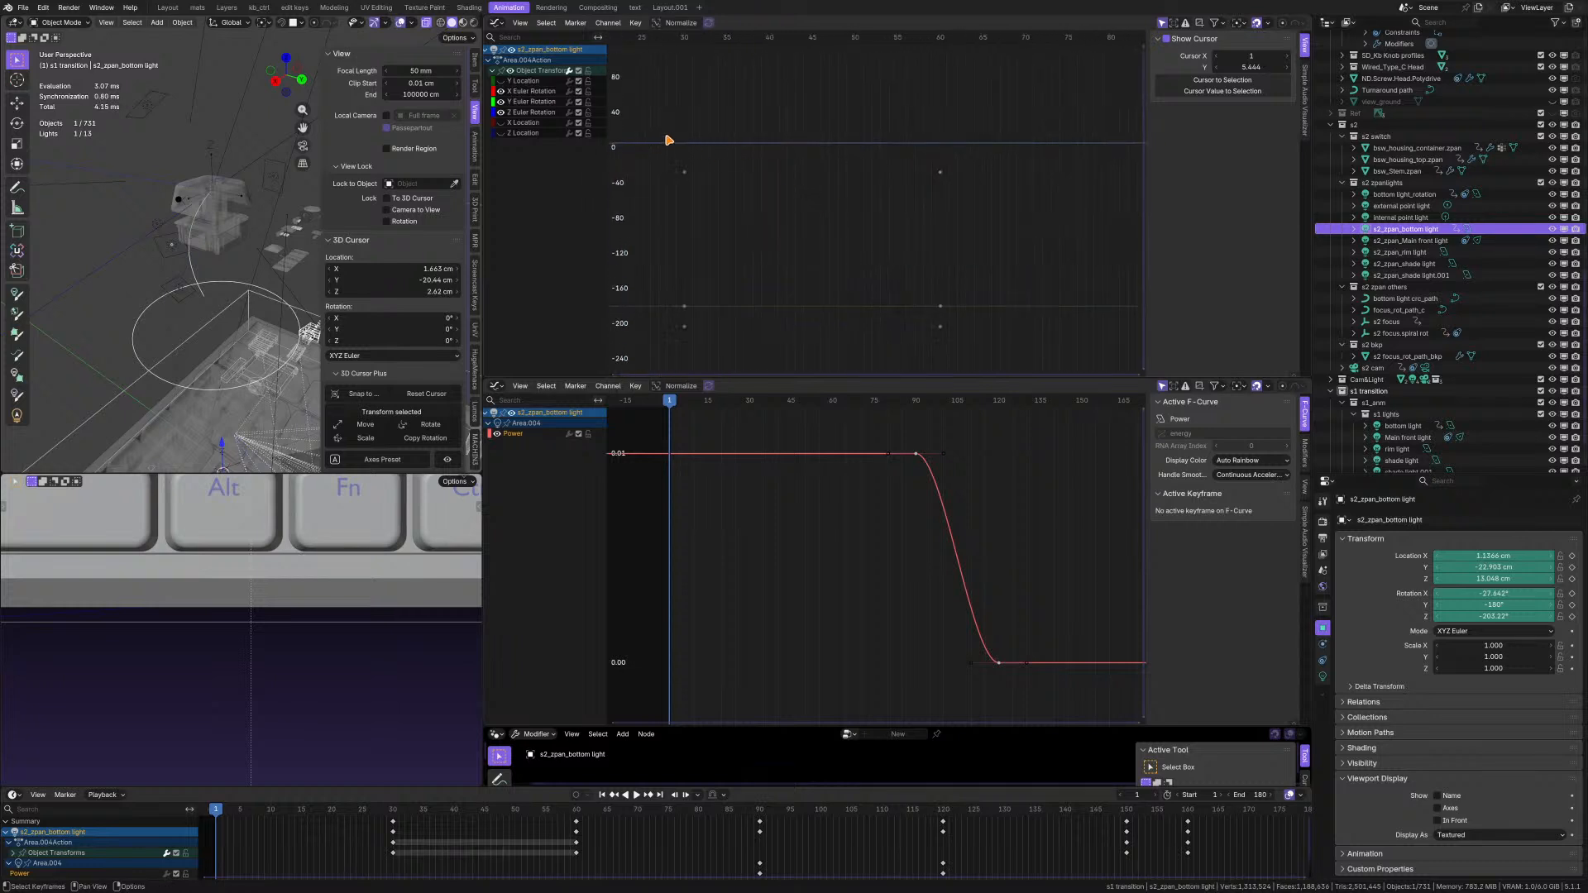
left_click_drag(669, 141, 961, 348)
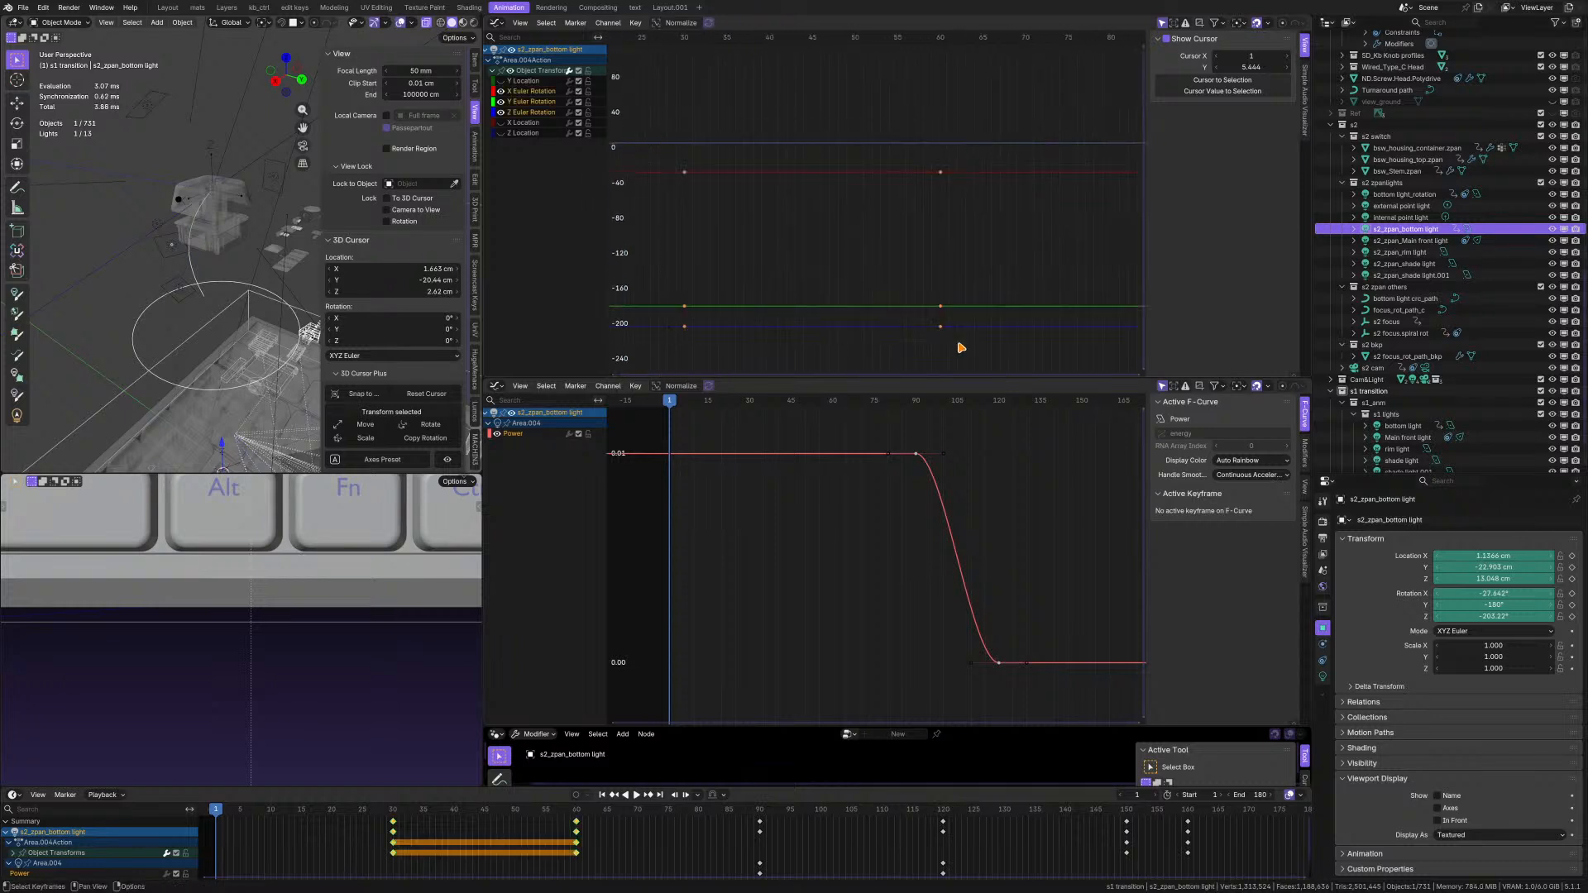
key("Delete")
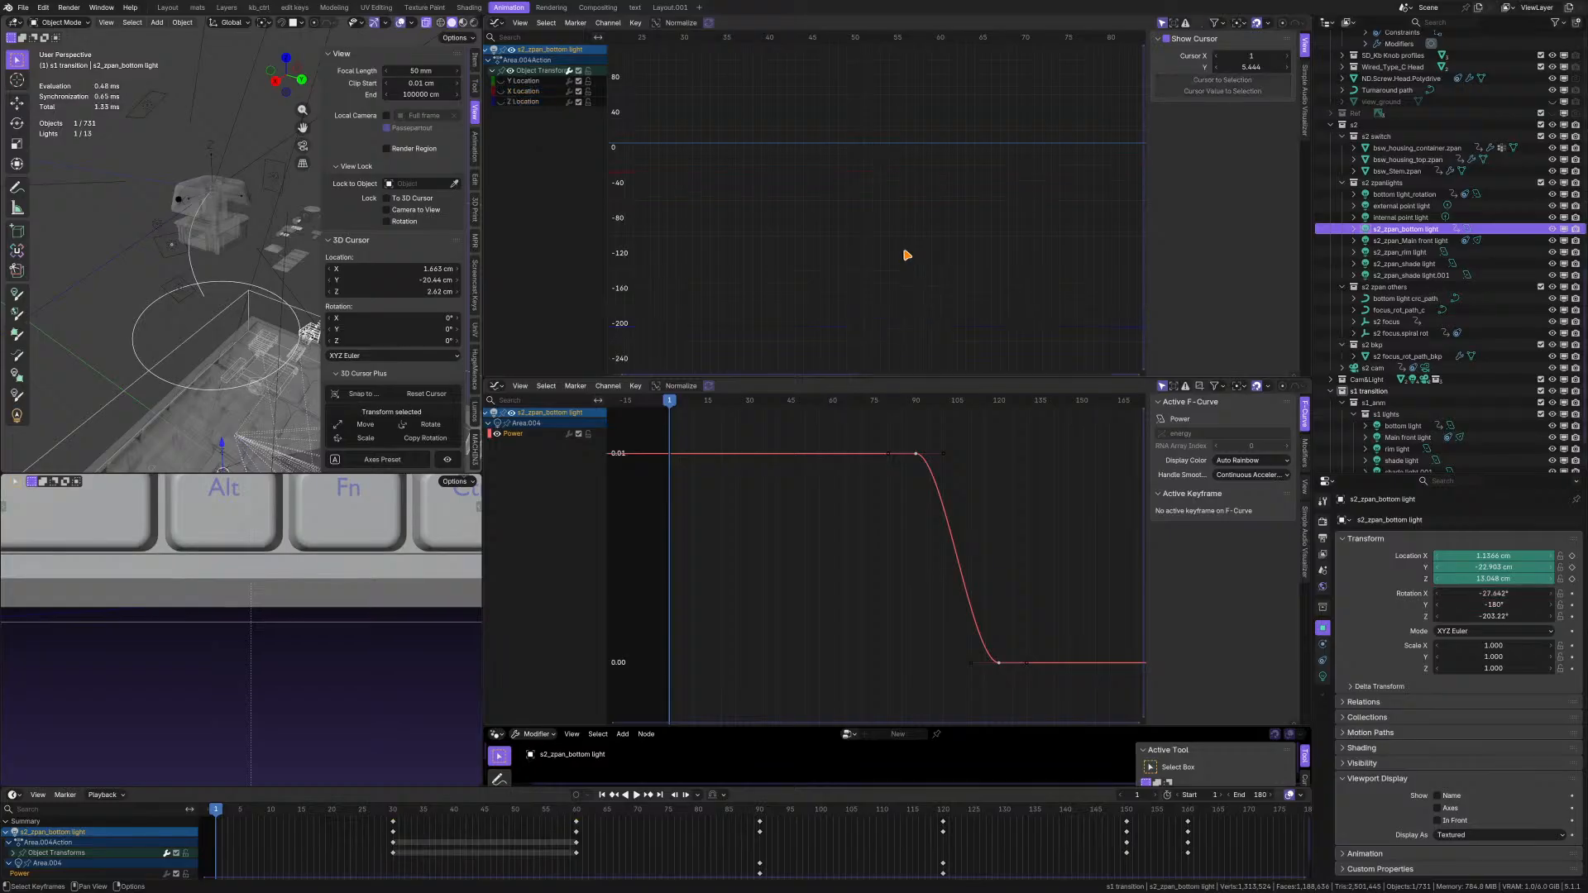
- Unhide the X, Y and Z Location curves of s2_zpan_bottom light and select all their keyframes
left_click(519, 102)
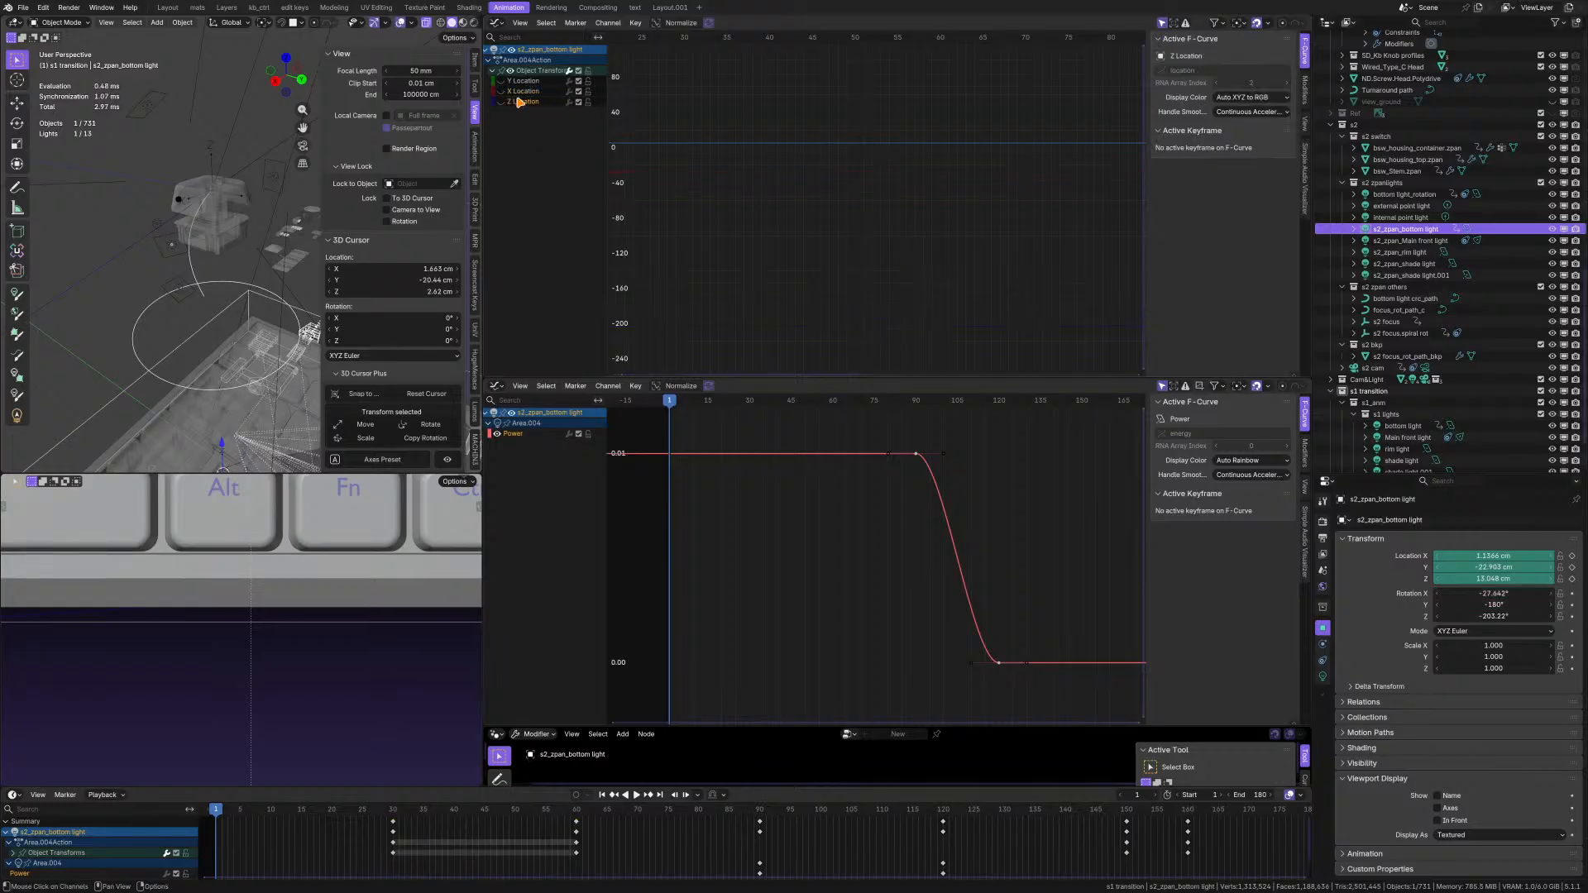
left_click(501, 81)
left_click(500, 102)
key("Home")
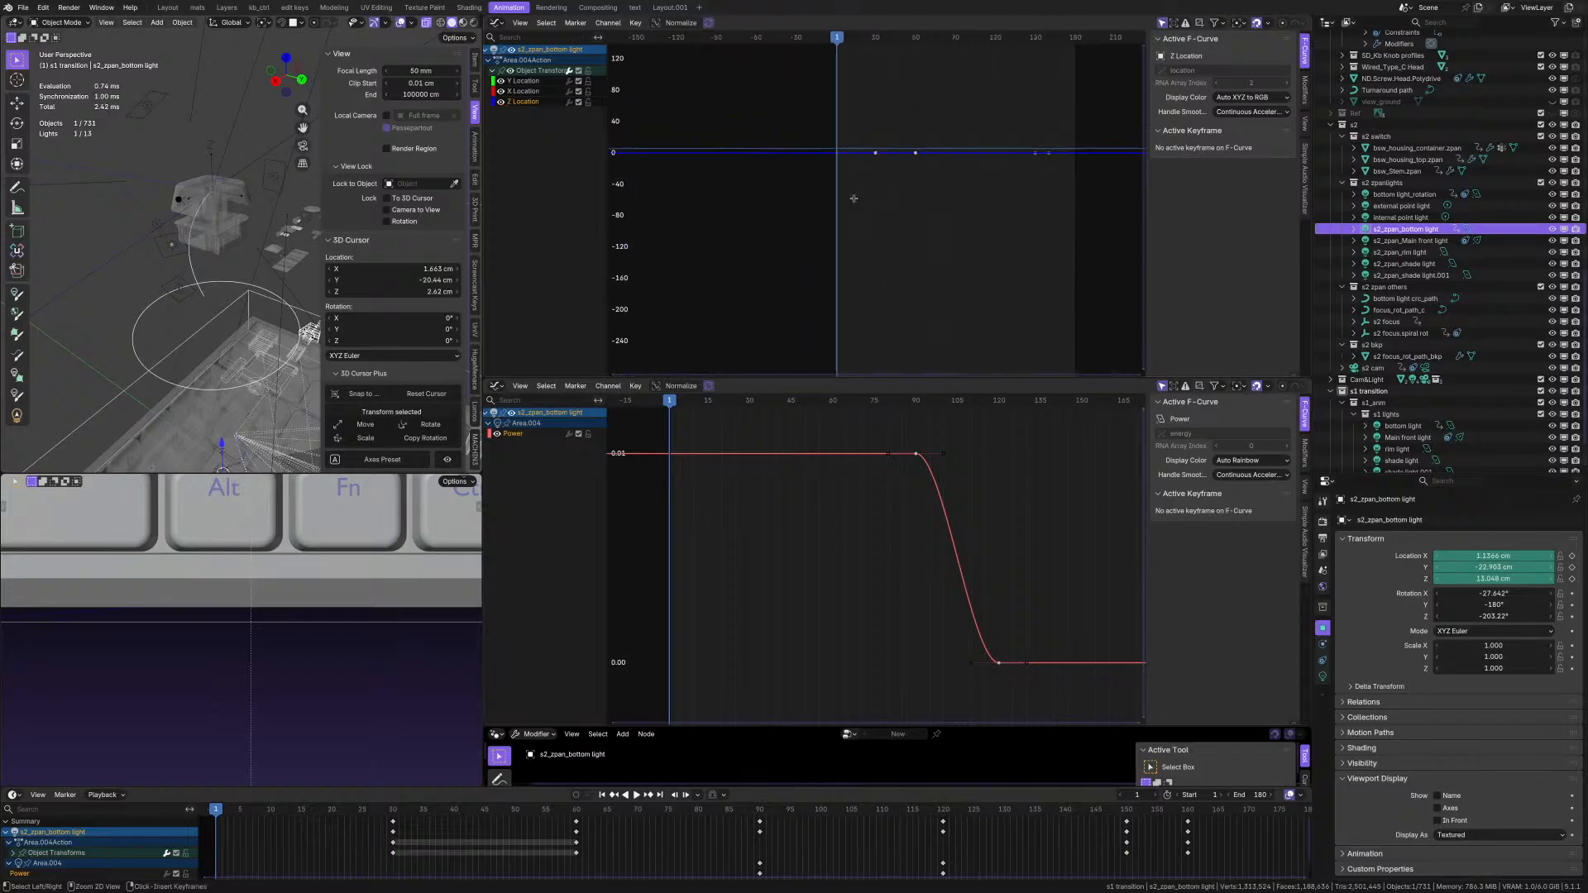
middle_click_drag(854, 198, 847, 209, "ctrl")
scroll(1022, 134, "up", 15)
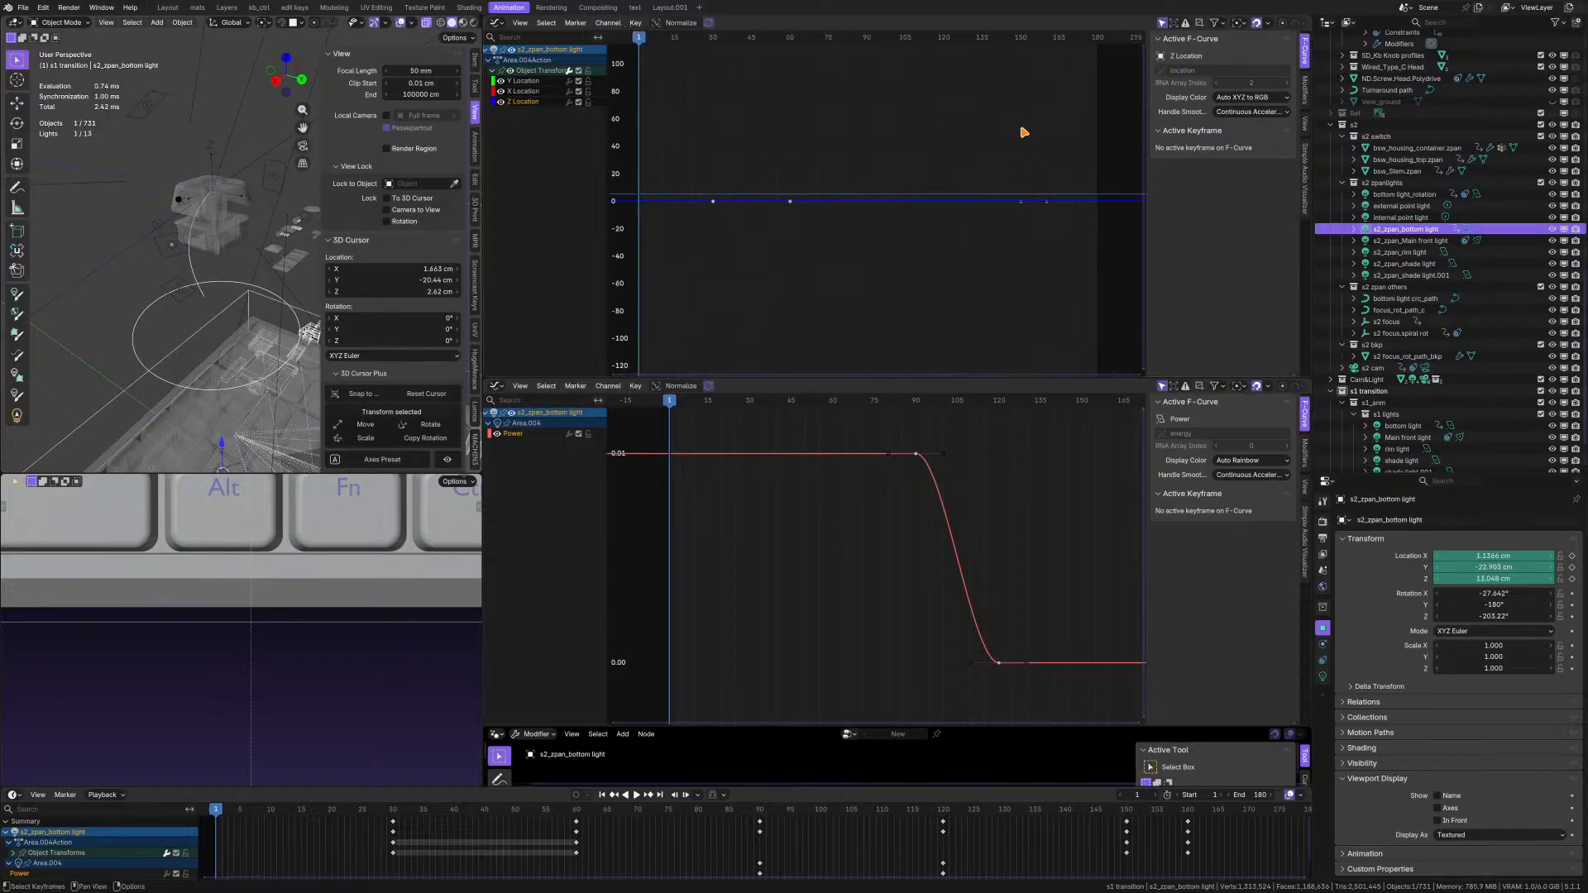
left_click(877, 180)
key("a")
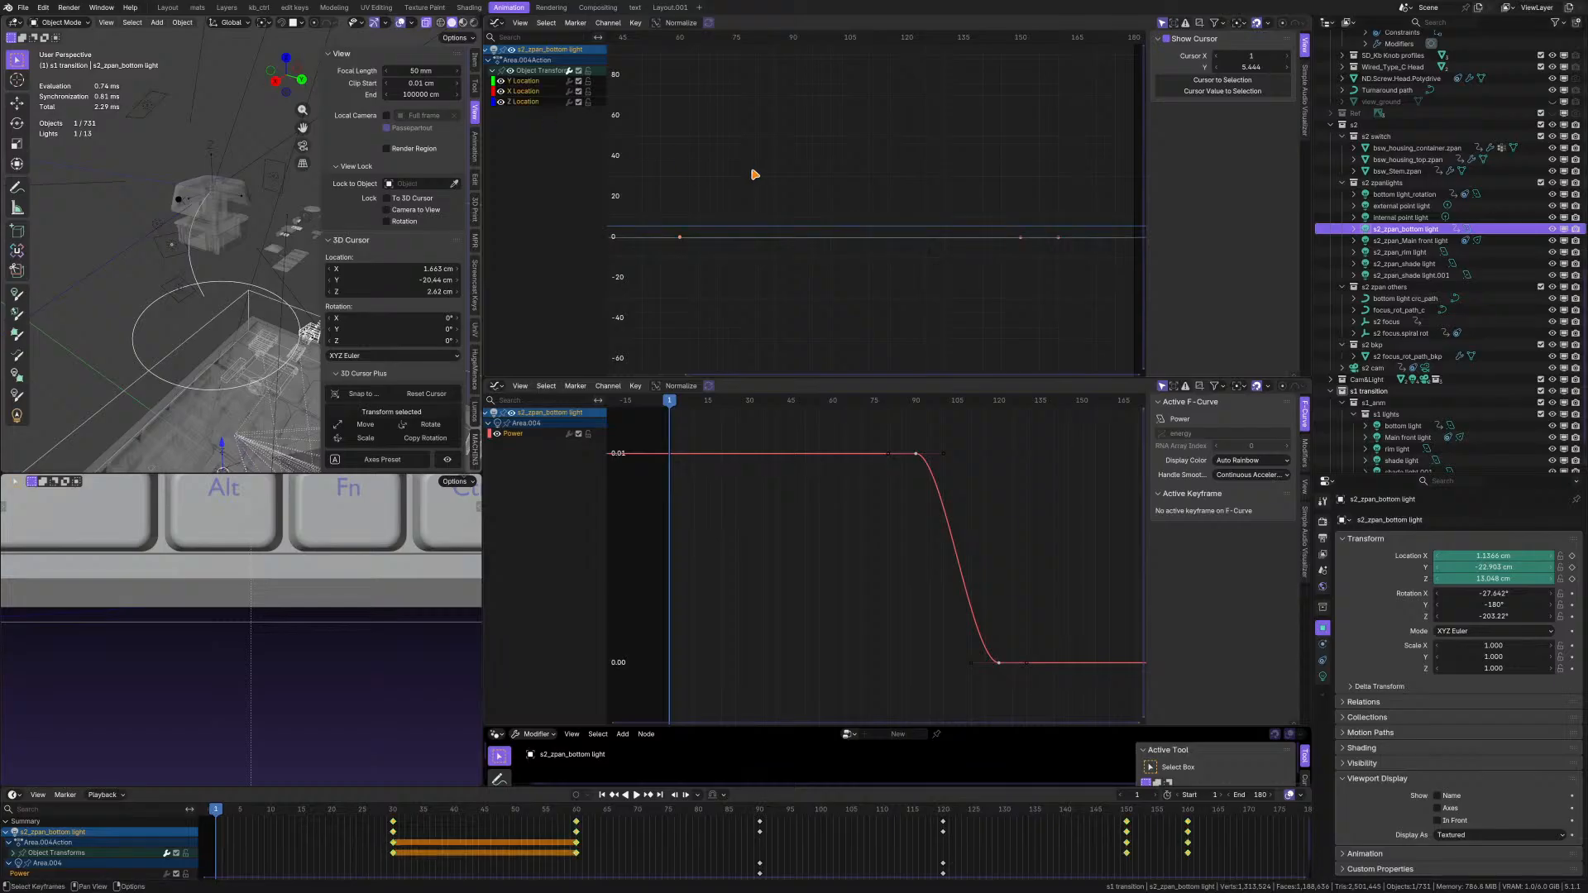
key("Home")
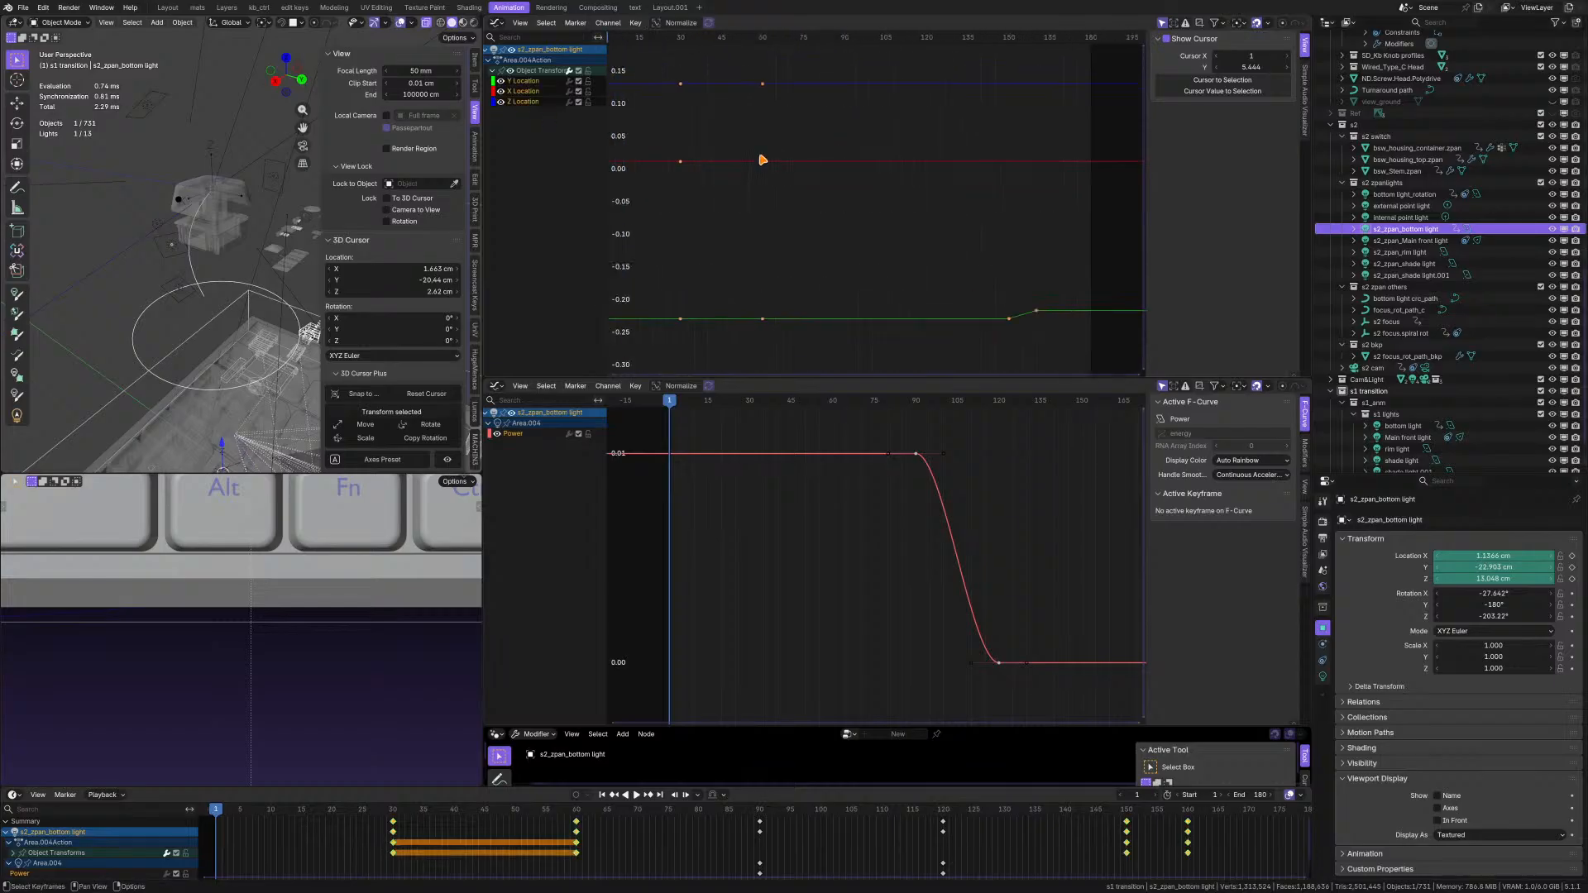
- Inspect the Y Location keyframes of s2_zpan_bottom light at frames 150 and 160
middle_click_drag(775, 148, 787, 155)
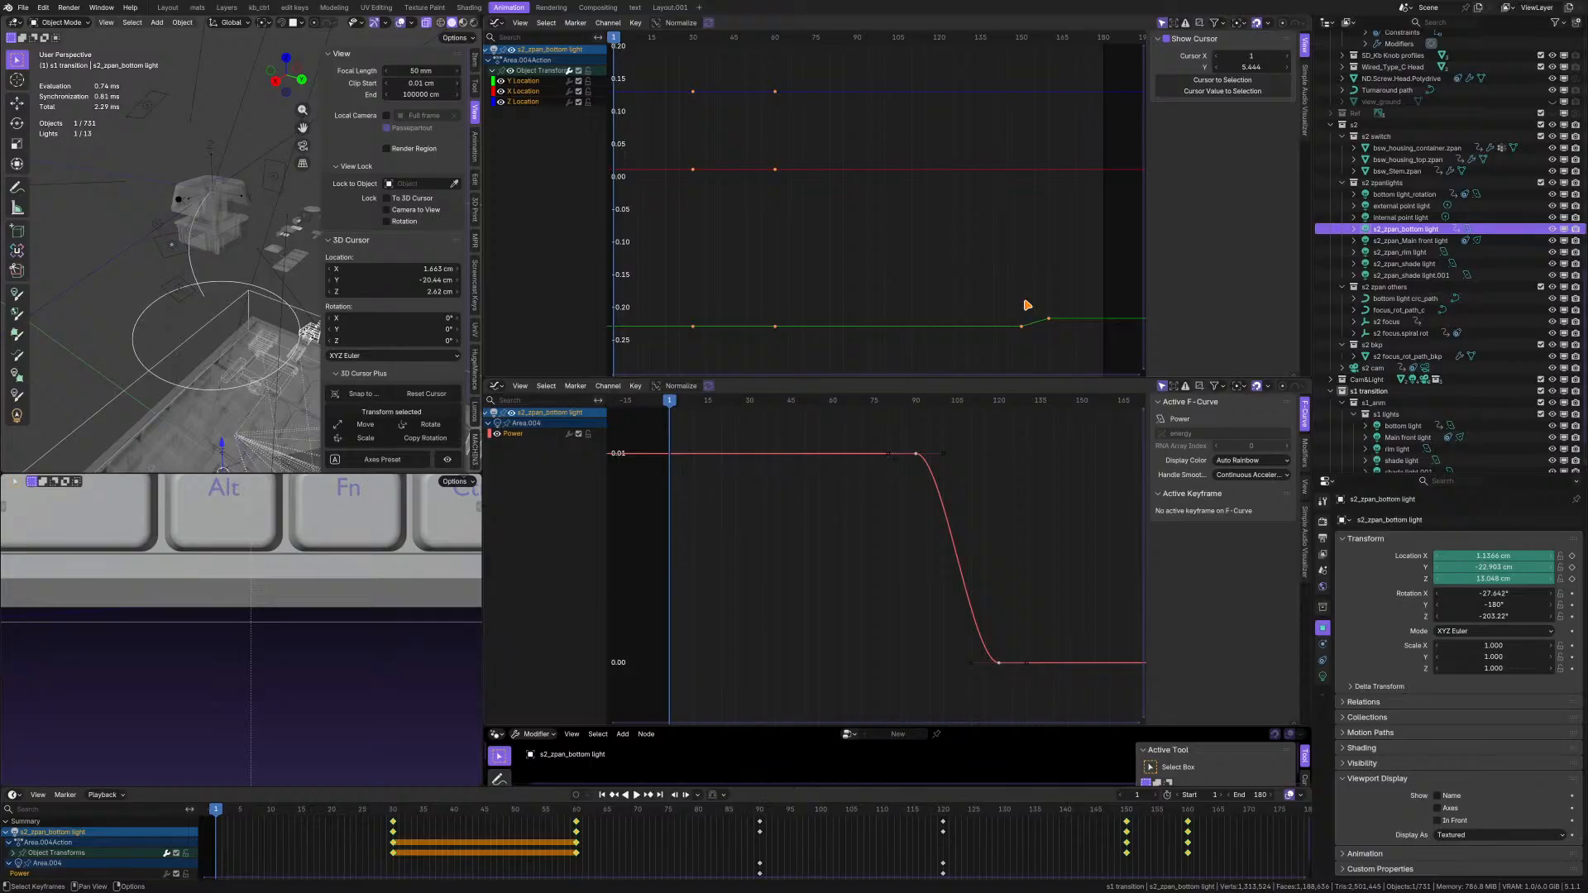
left_click(998, 274)
left_click(1021, 327)
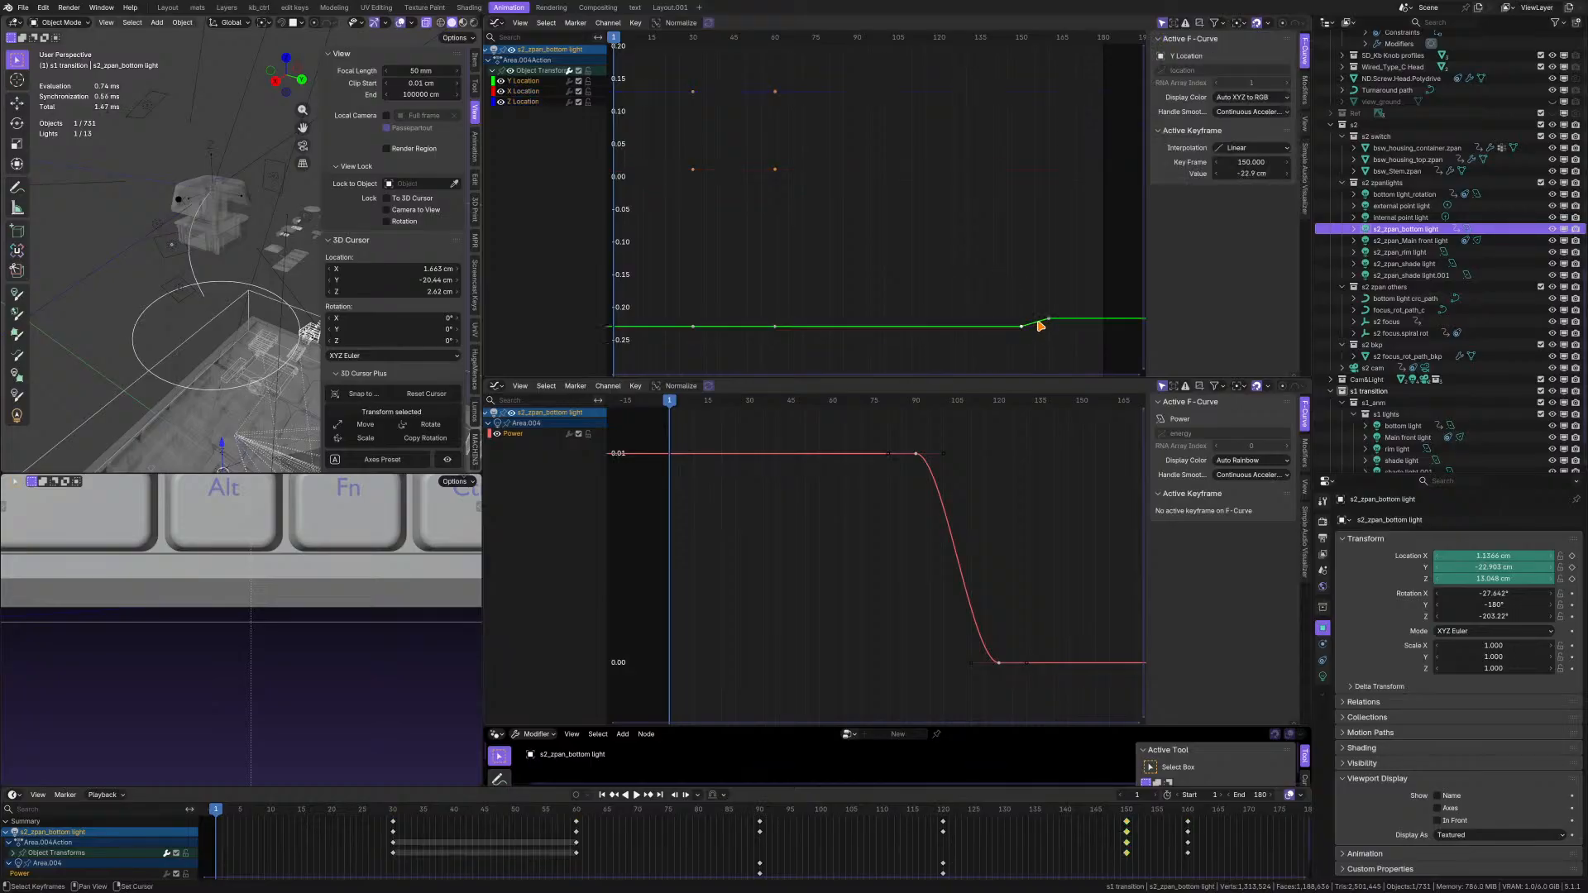
scroll(1049, 323, "up", 10)
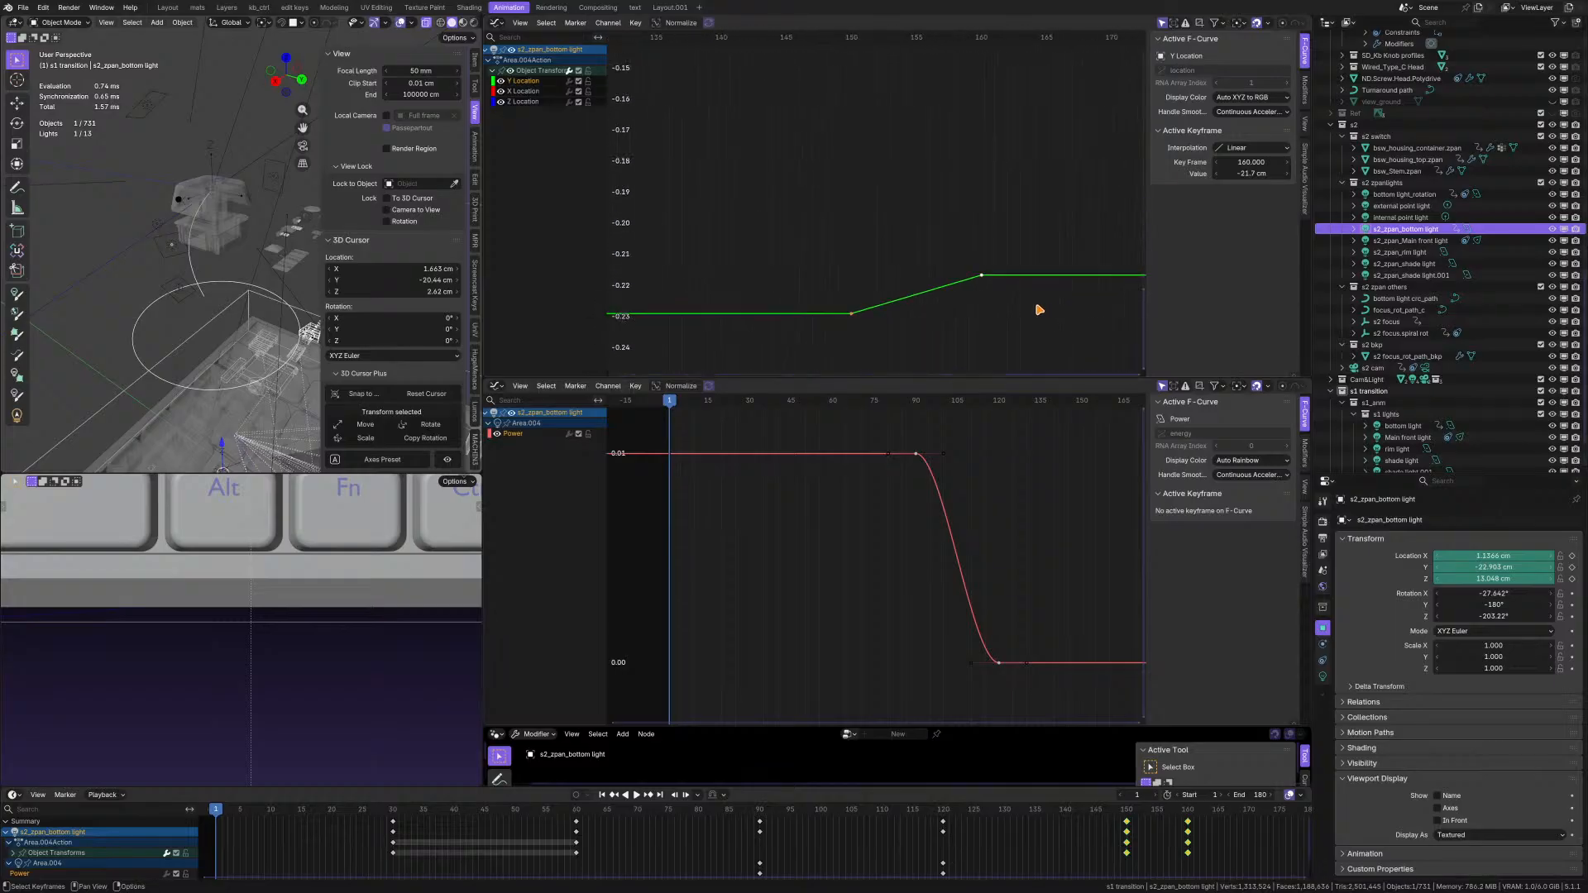
left_click(887, 306)
left_click(754, 334)
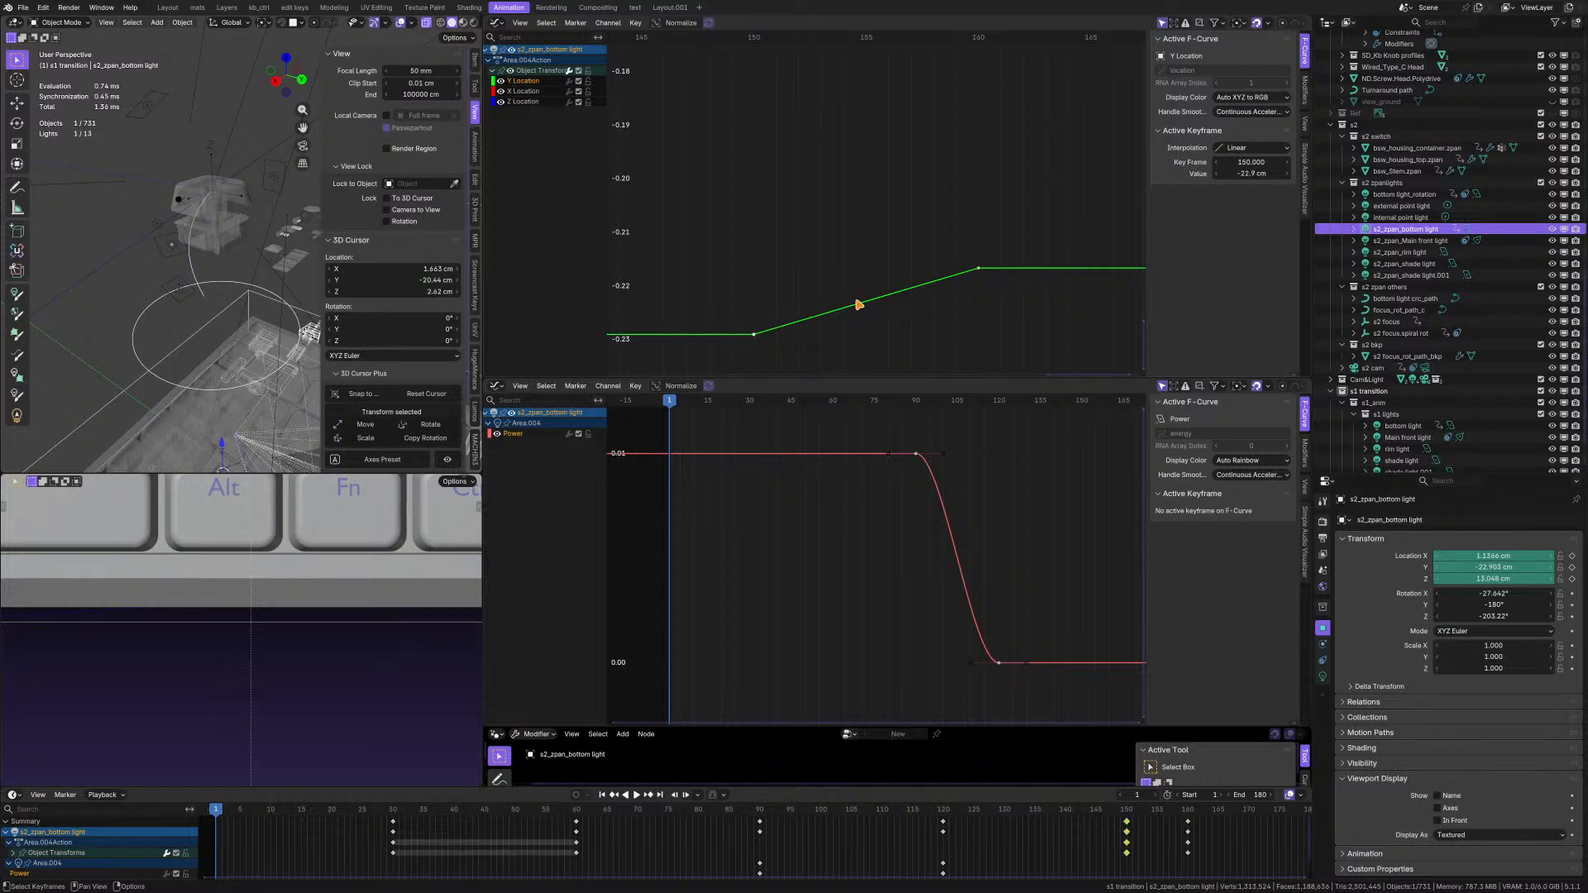
- Add the s1 bottom light to the selection and compare its Y Location curve with that of s2_zpan_bottom light
middle_click_drag(213, 263, 273, 261)
scroll(862, 264, "down", 2)
scroll(862, 264, "down", 3)
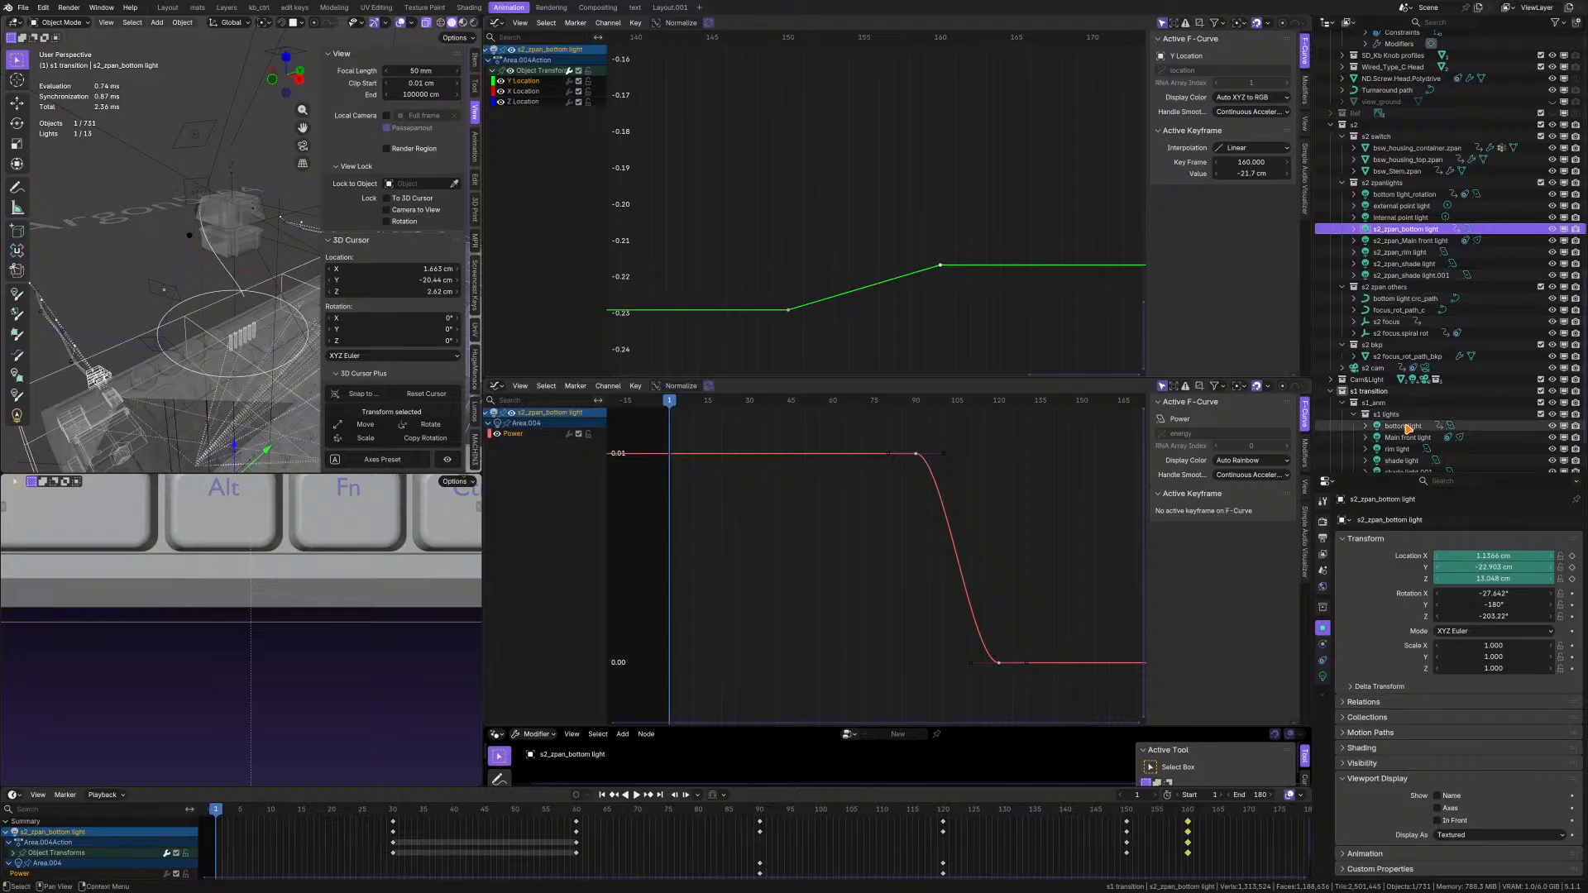
left_click(1409, 428, "ctrl")
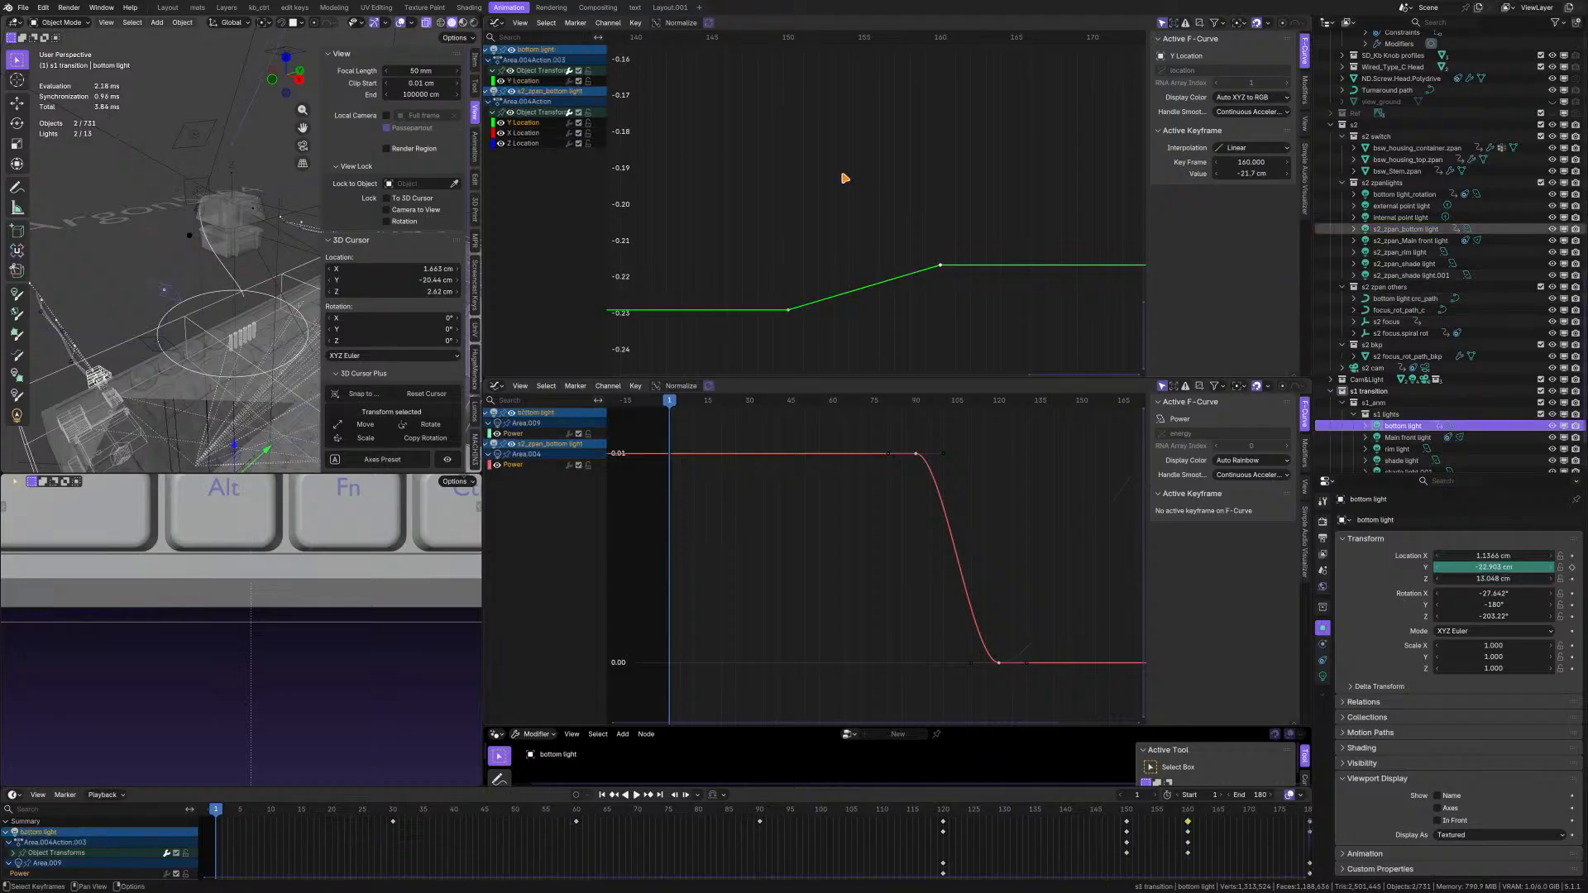
scroll(845, 178, "down", 3)
scroll(844, 178, "down", 3)
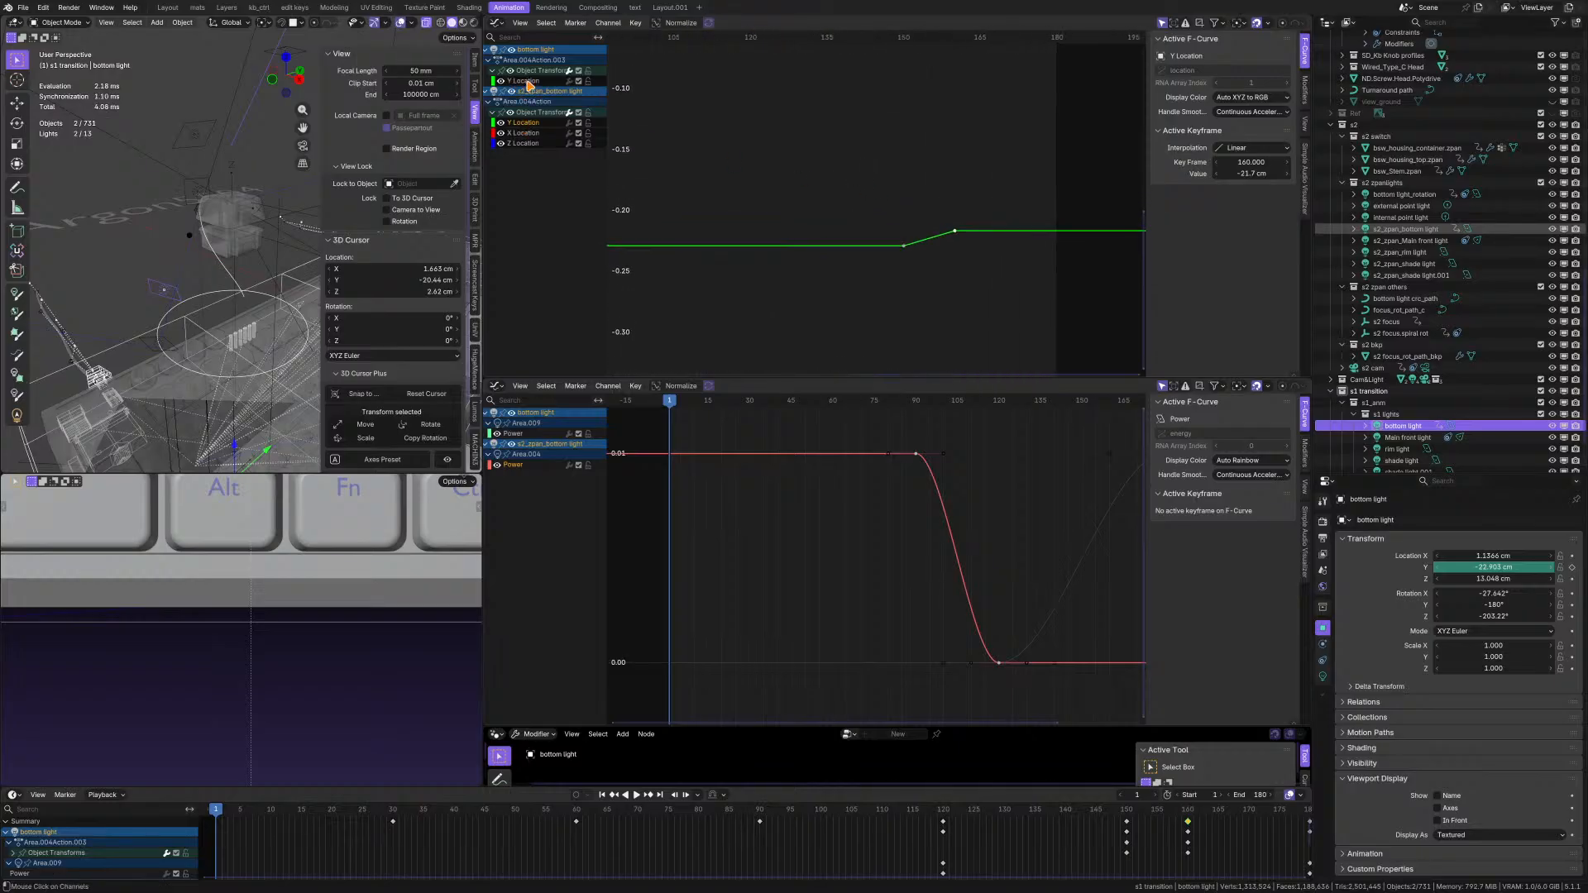
left_click(526, 81)
key("KP_Decimal")
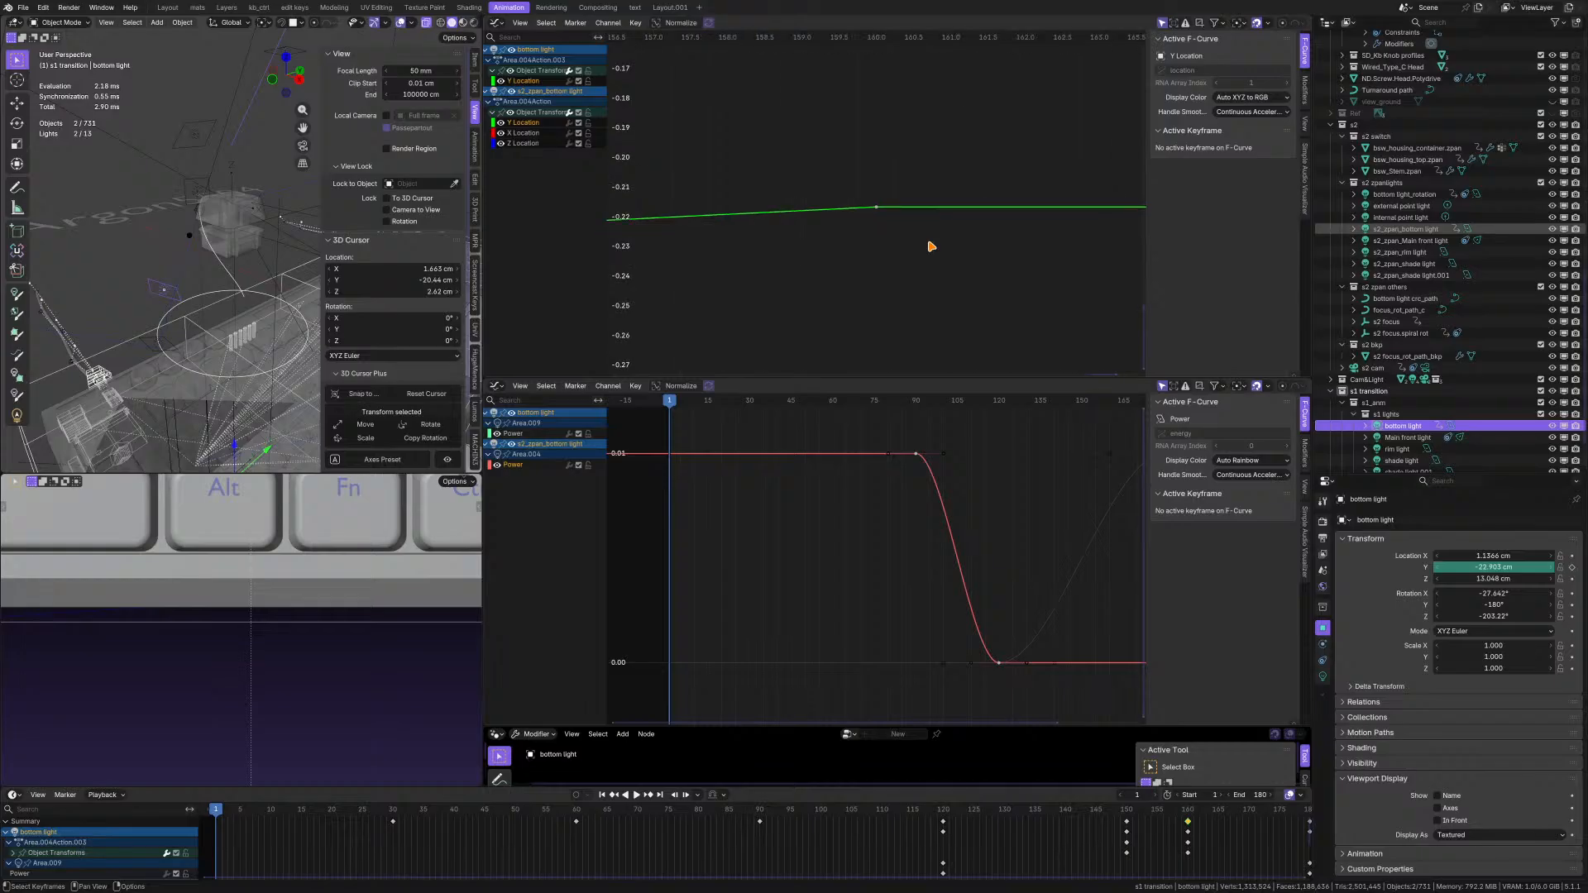
scroll(932, 247, "down", 15)
scroll(837, 245, "up", 6)
middle_click_drag(883, 259, 890, 298)
- Hide all curves except the X and Z Location curves of s2_zpan_bottom light
left_click(566, 91)
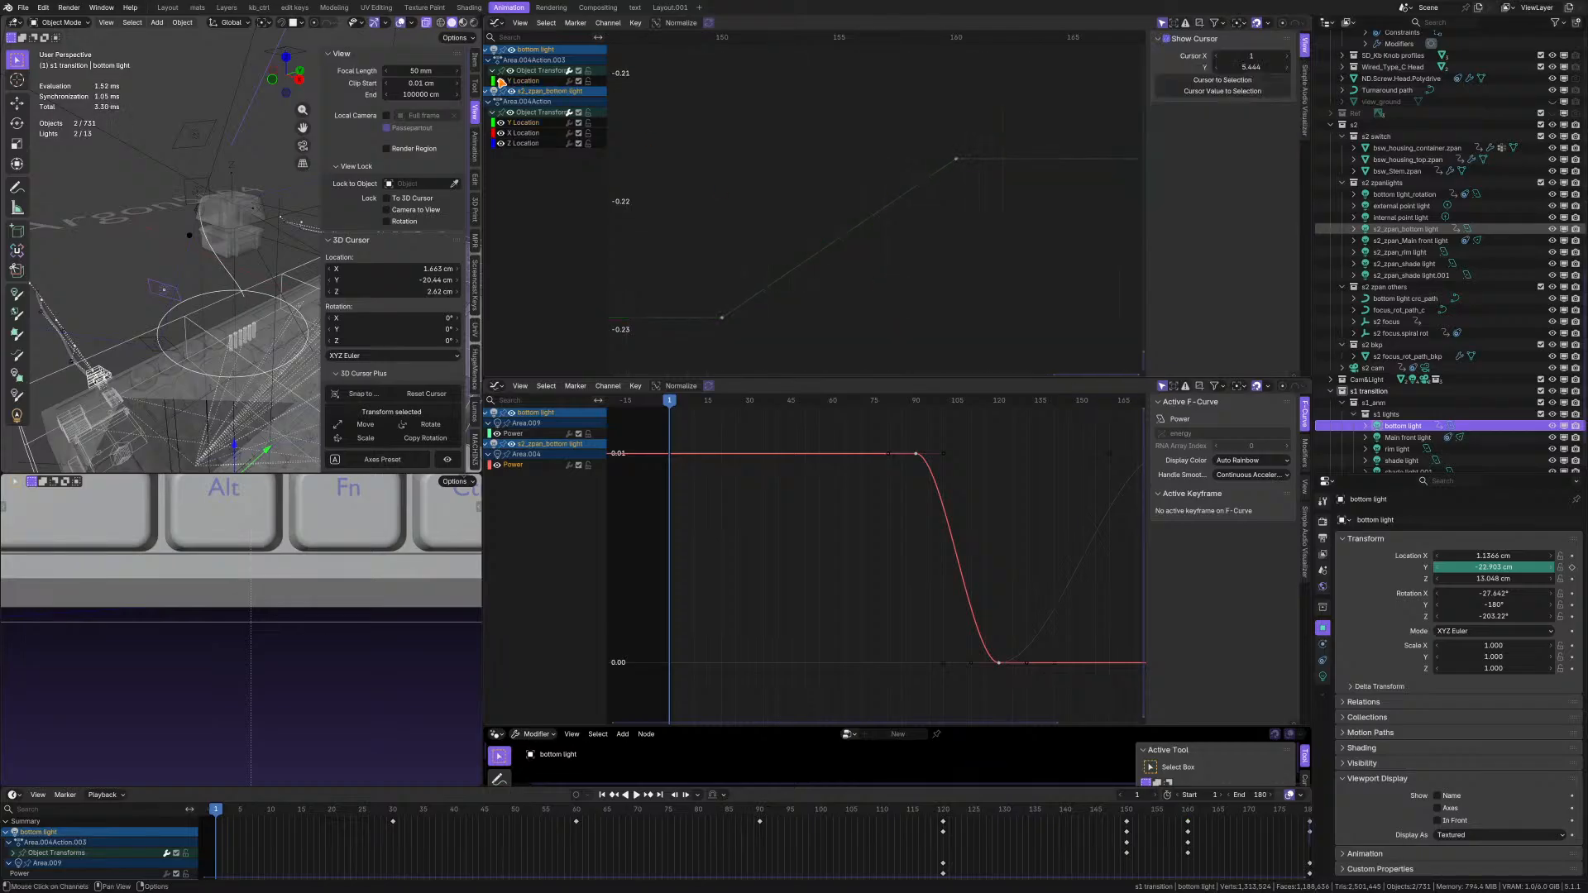
left_click(527, 132)
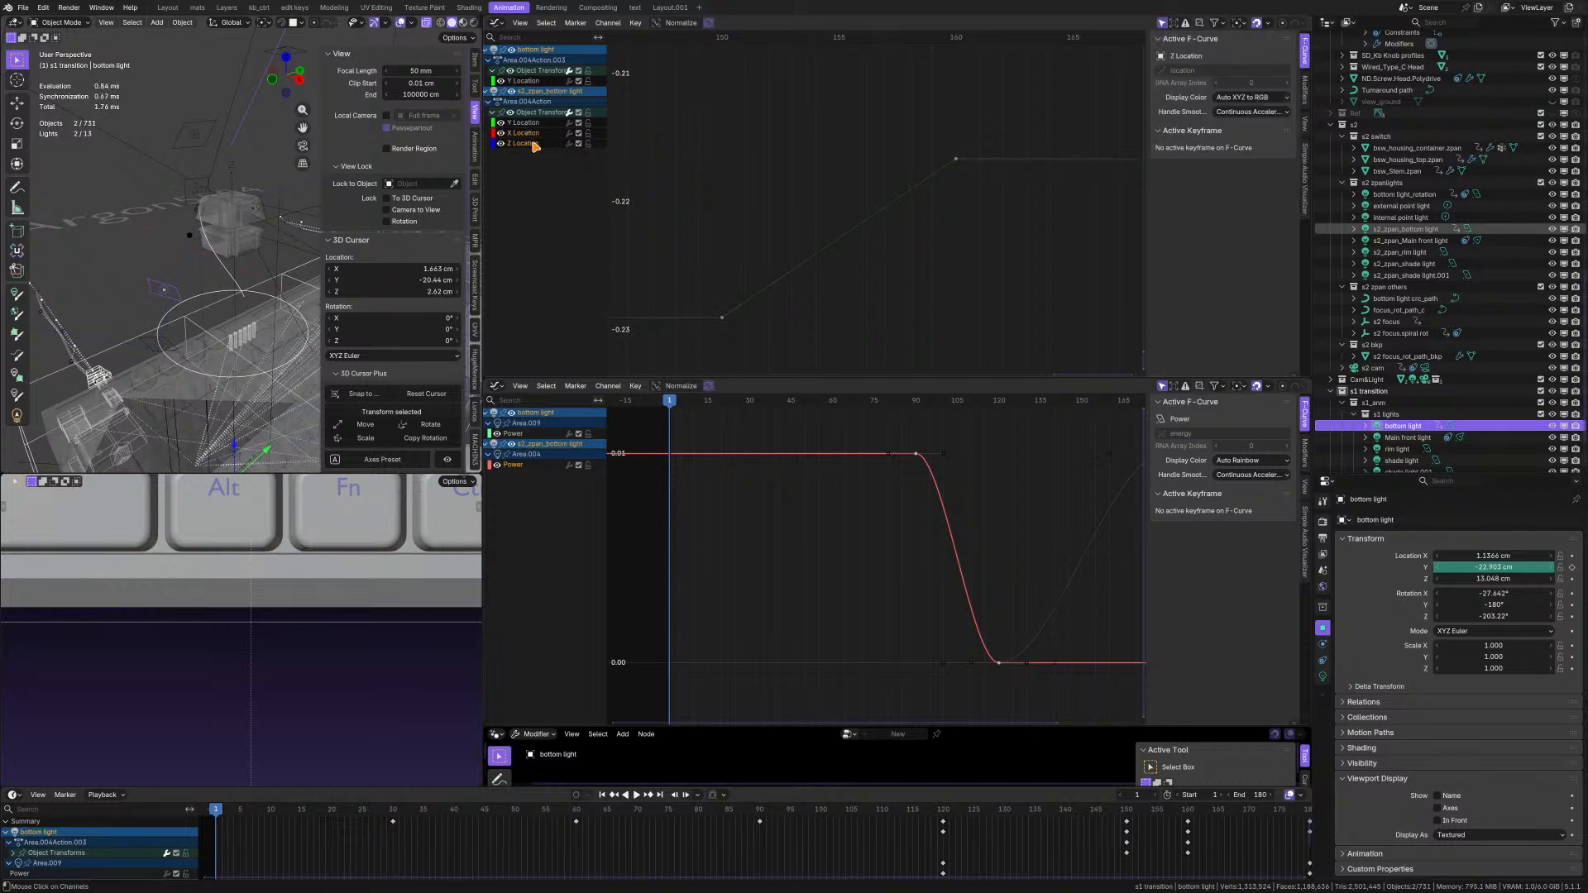
right_click(535, 146)
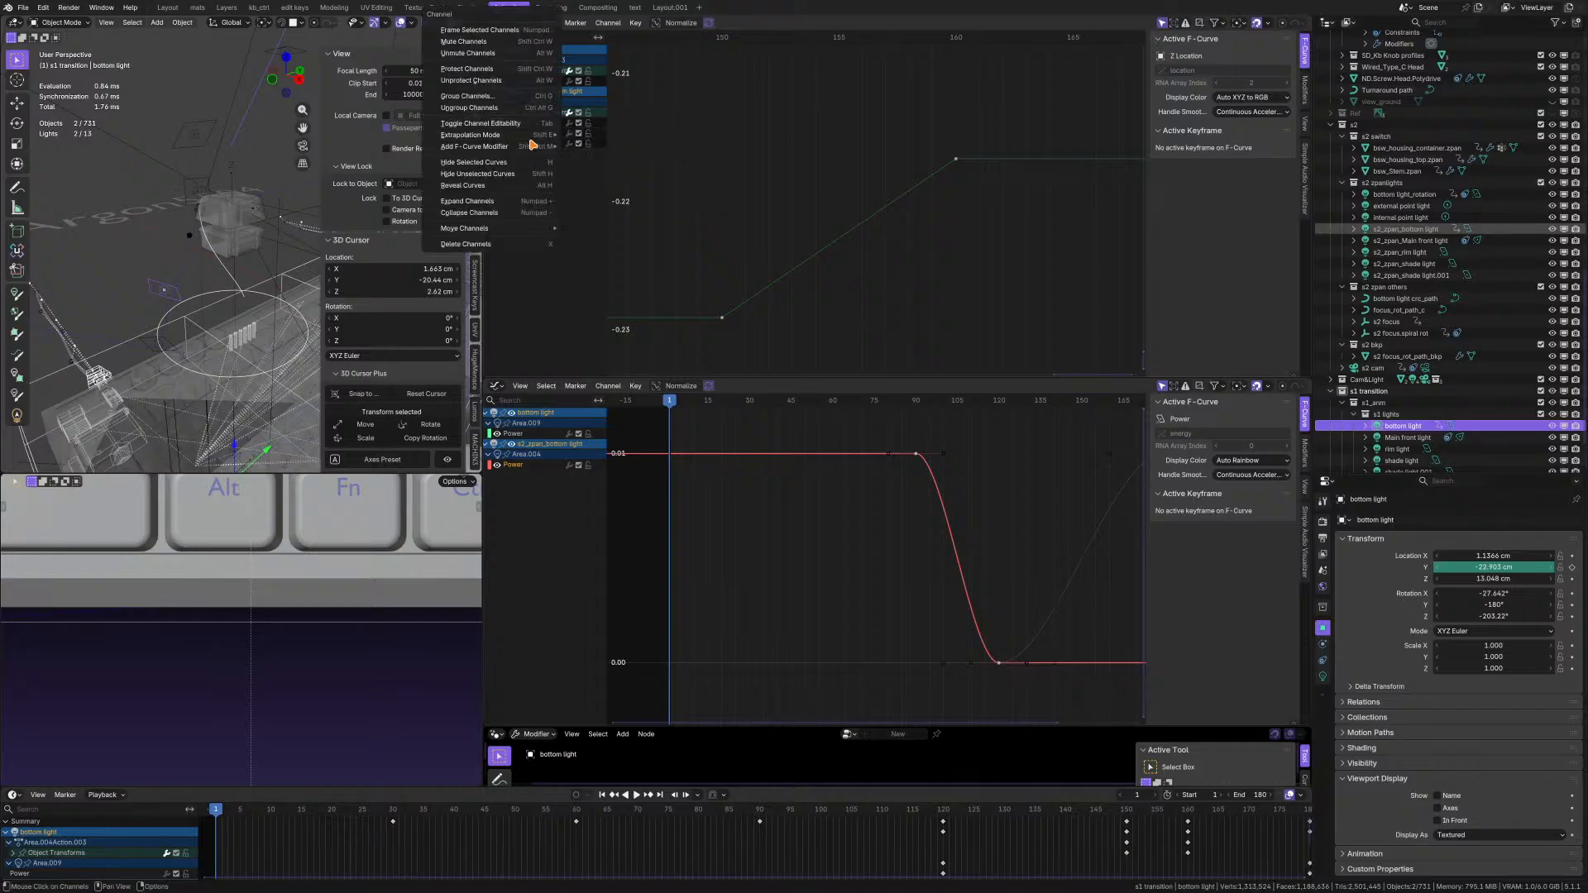
left_click(525, 175)
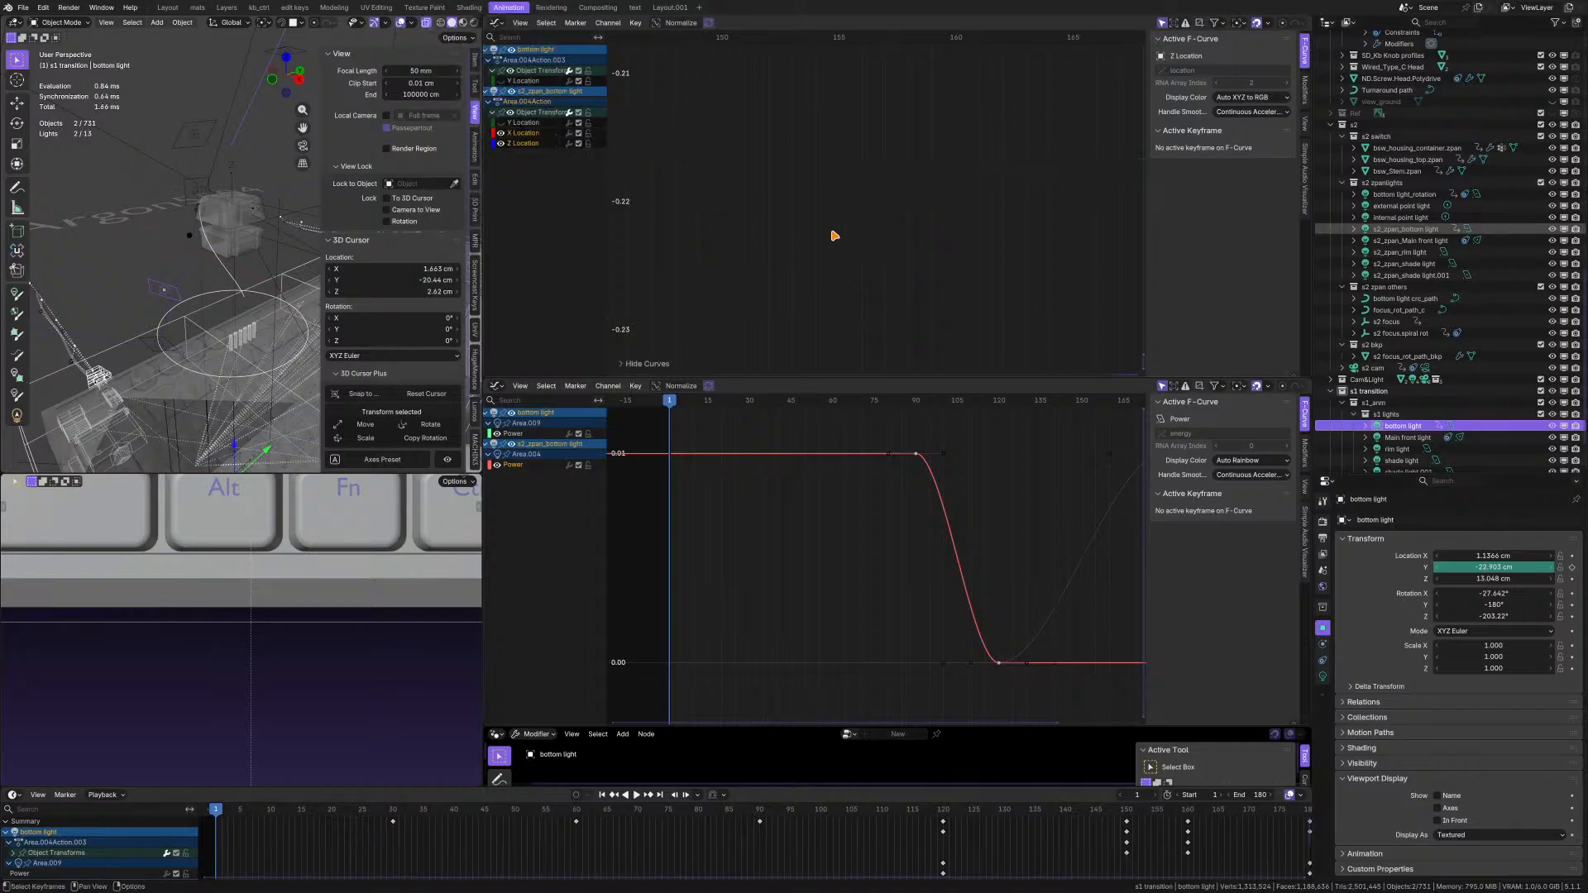
- Delete the X and Z Location keyframes of s2_zpan_bottom light at frames 30 and 60
key("Home")
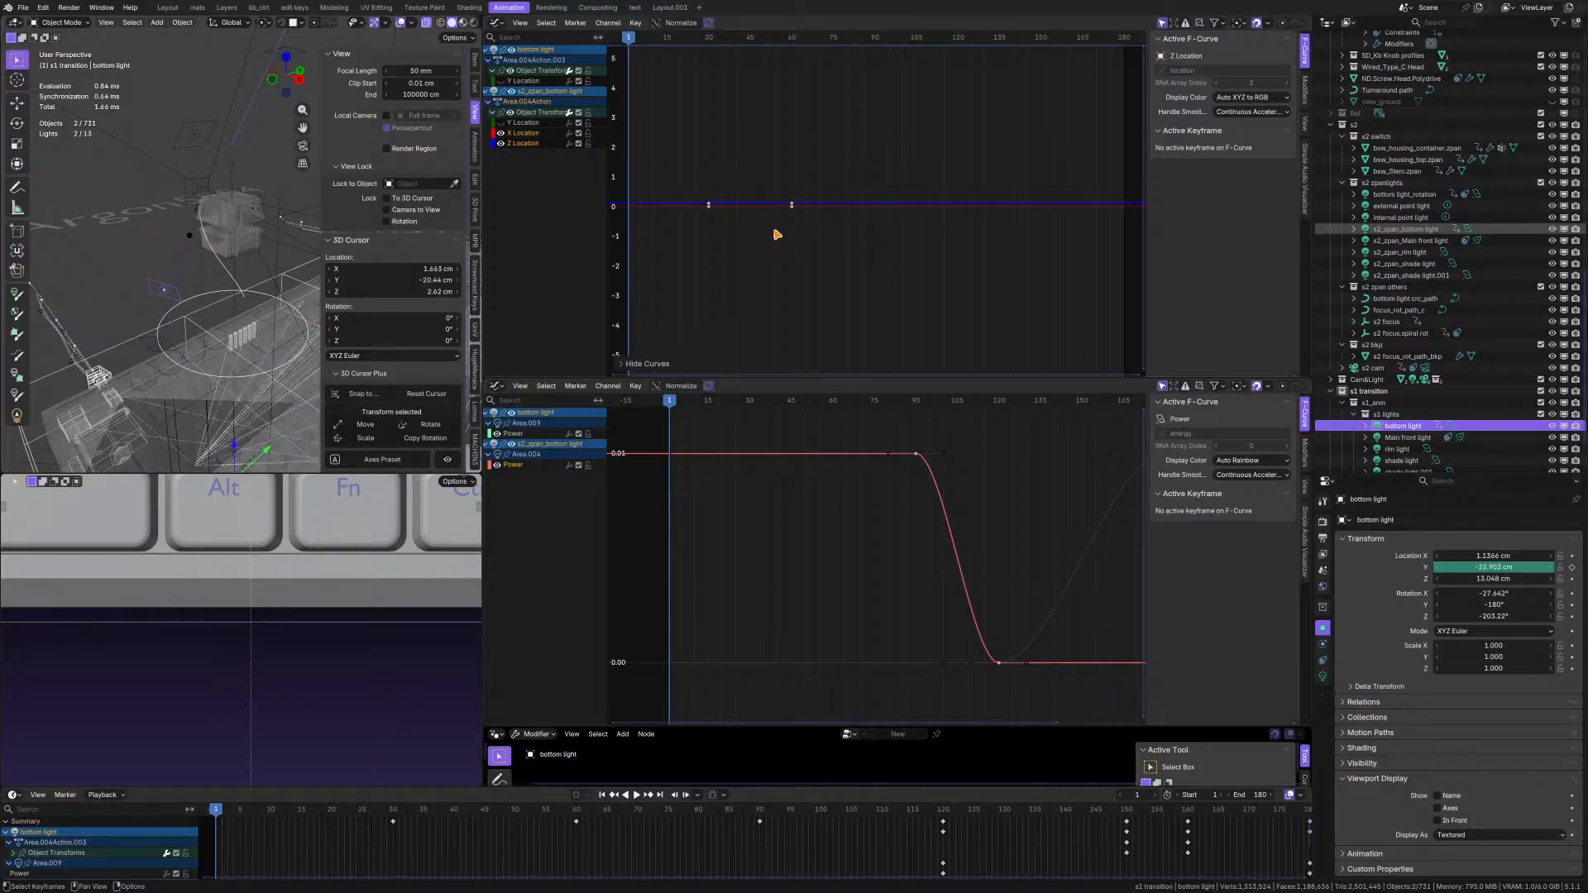
middle_click_drag(778, 235, 901, 227, "ctrl")
left_click_drag(755, 115, 978, 372)
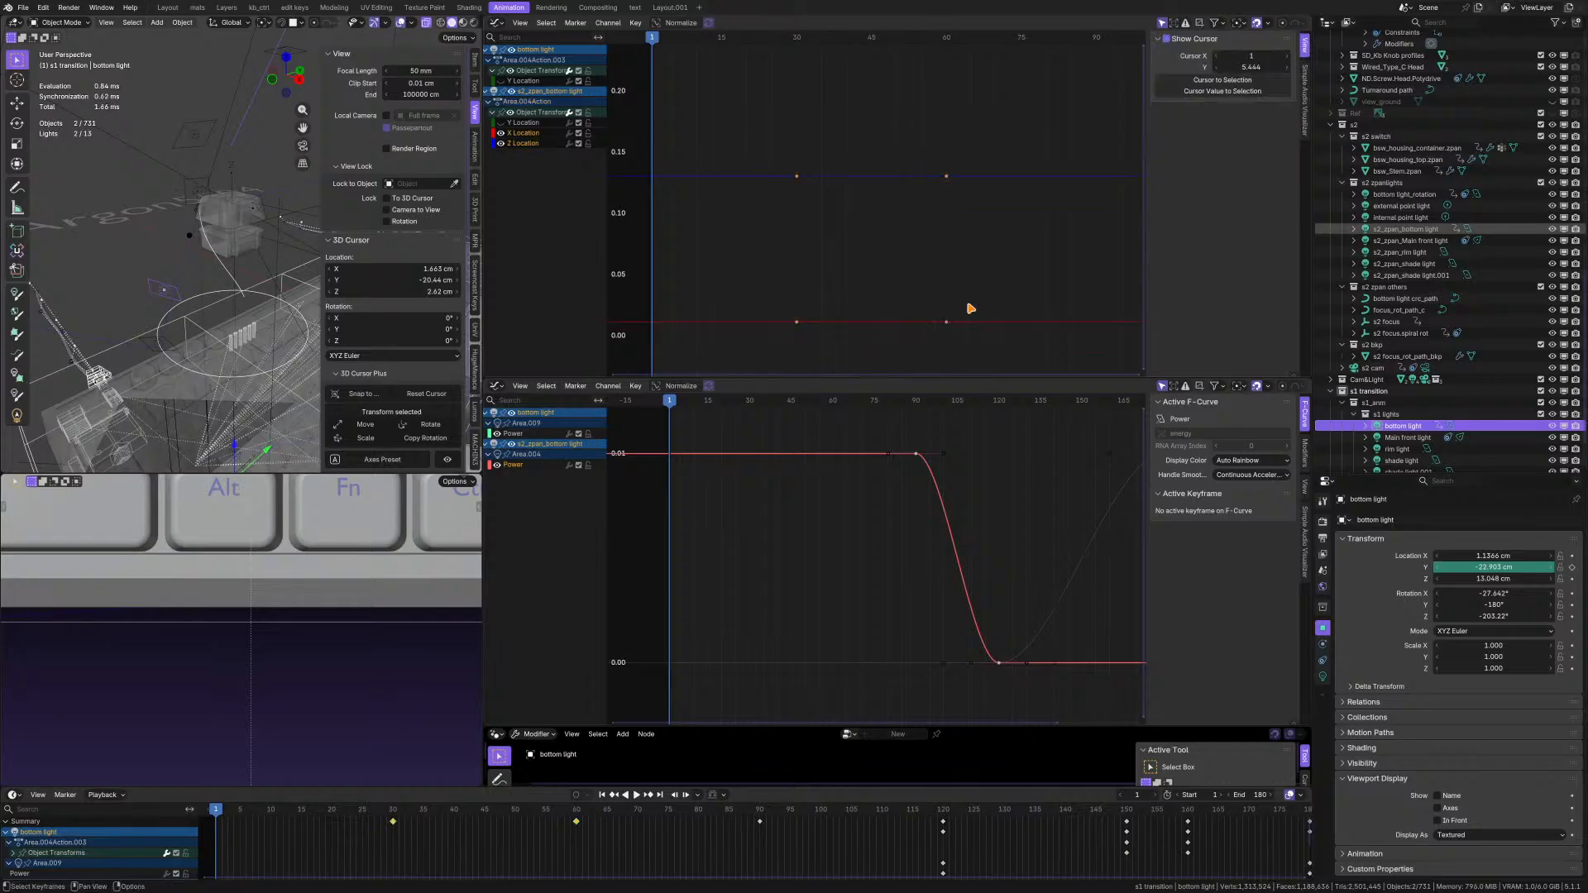
key("Delete")
- Unhide the Y Location curves of both bottom lights and frame them in the graph
key("Home")
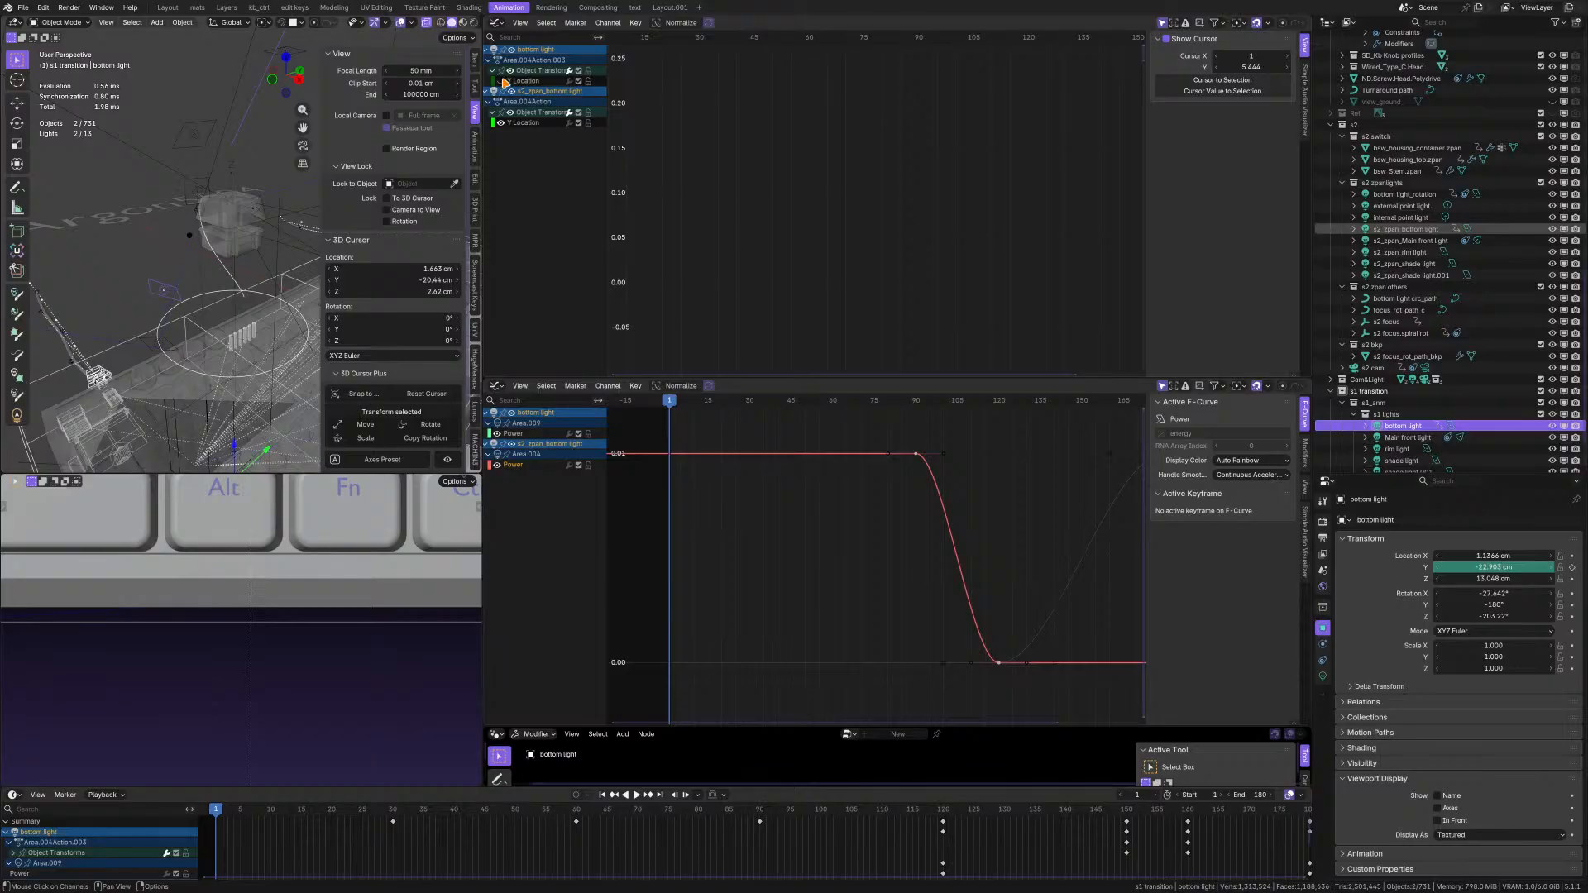
key("Home")
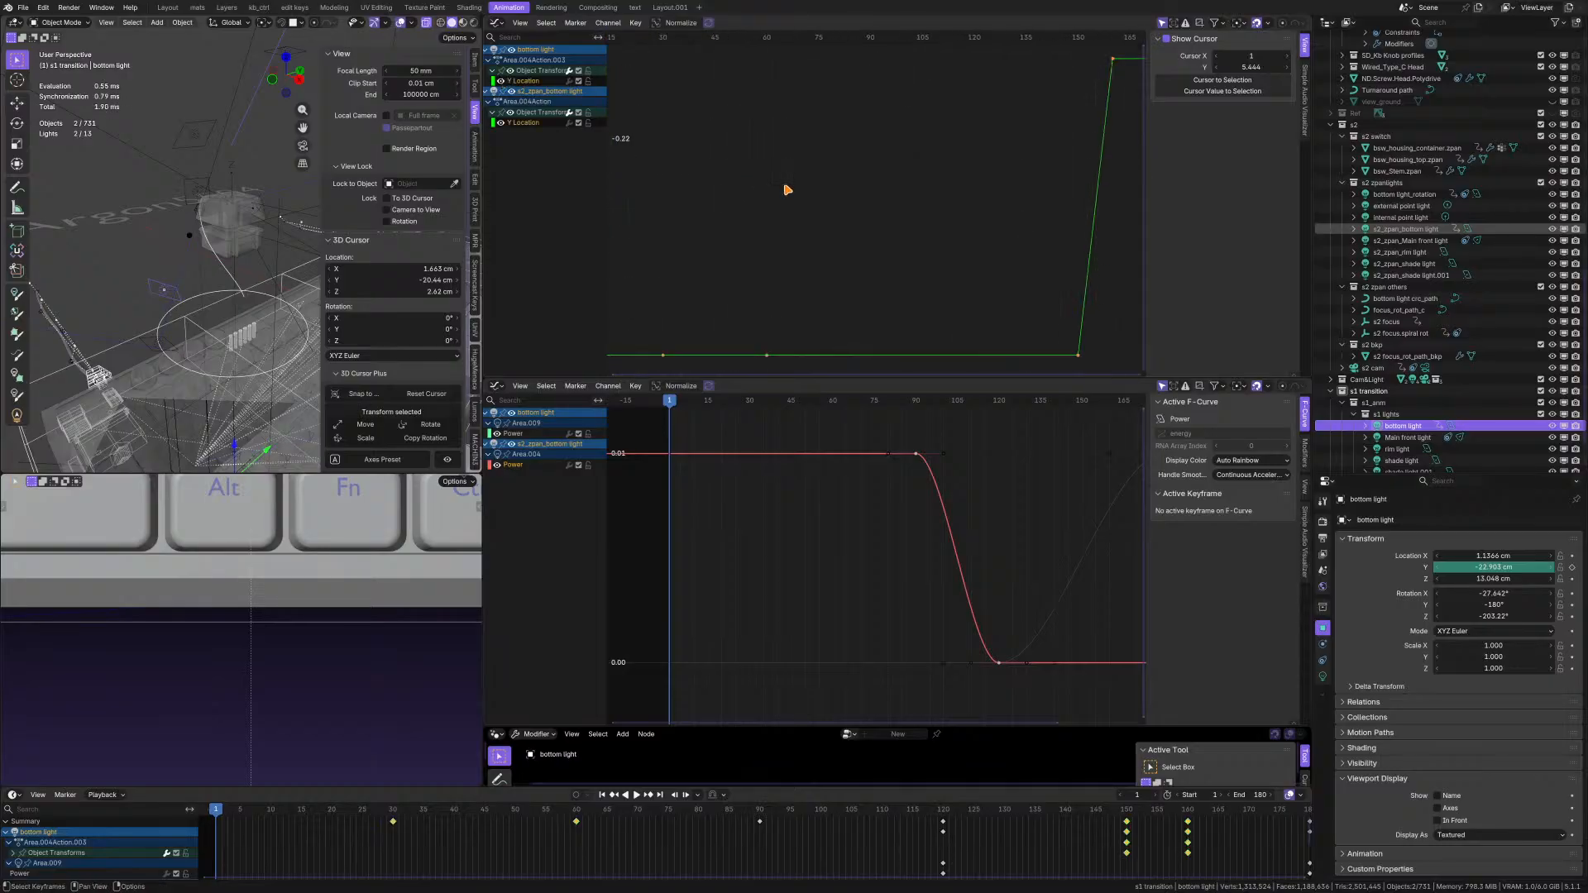
scroll(786, 191, "down", 3)
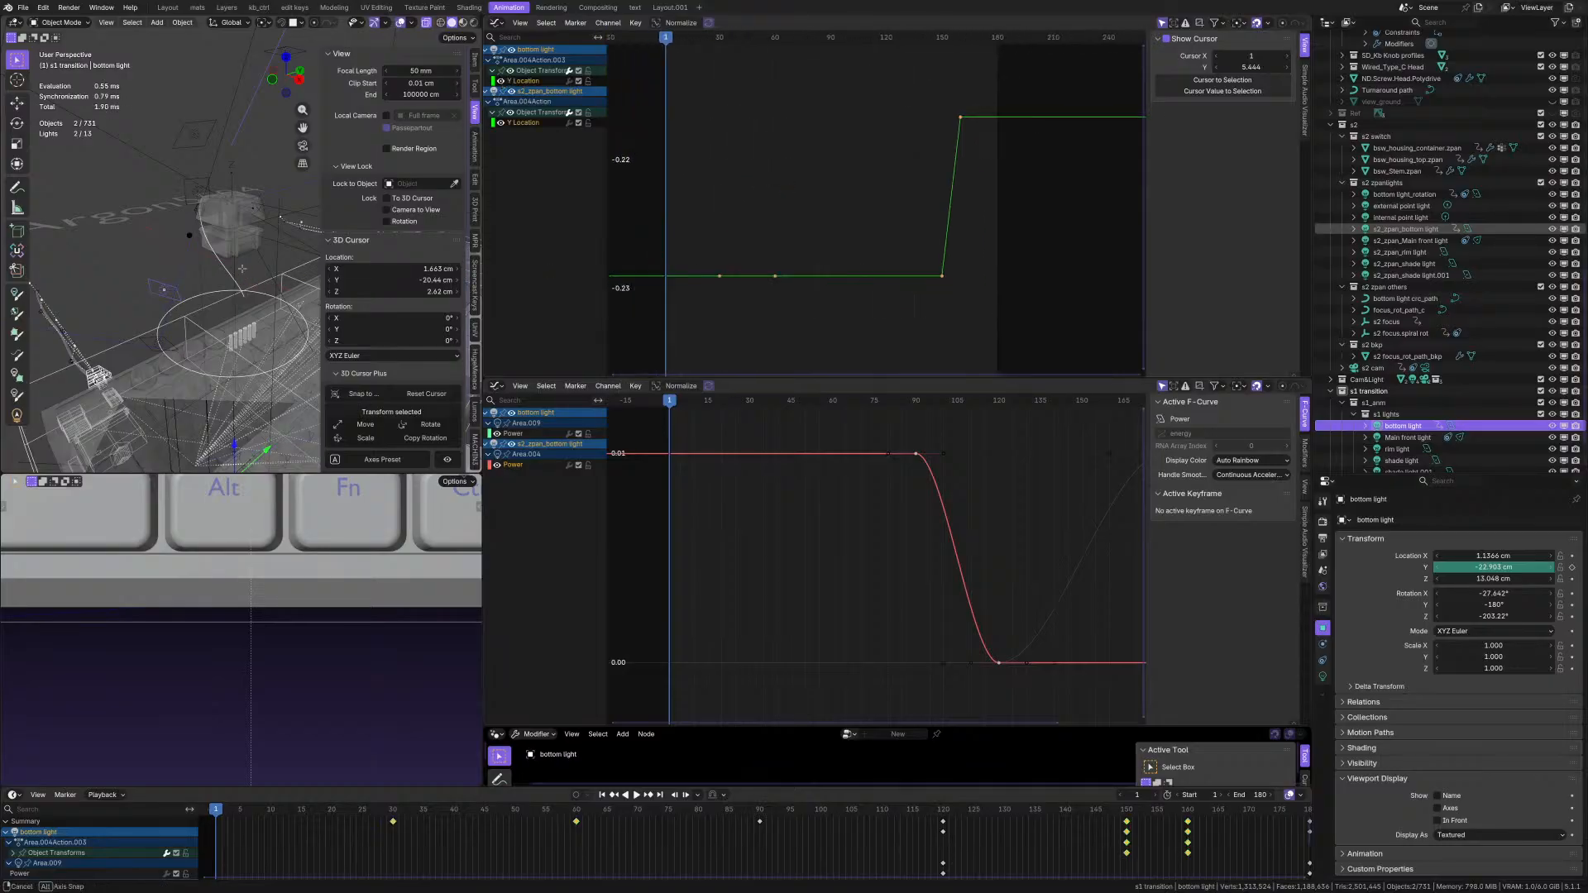
- Select only the s1 bottom light and check its curves and its placement in the scene
mouse_move(190, 273)
middle_mouse_down()
mouse_move(204, 258)
mouse_move(218, 274)
middle_mouse_up()
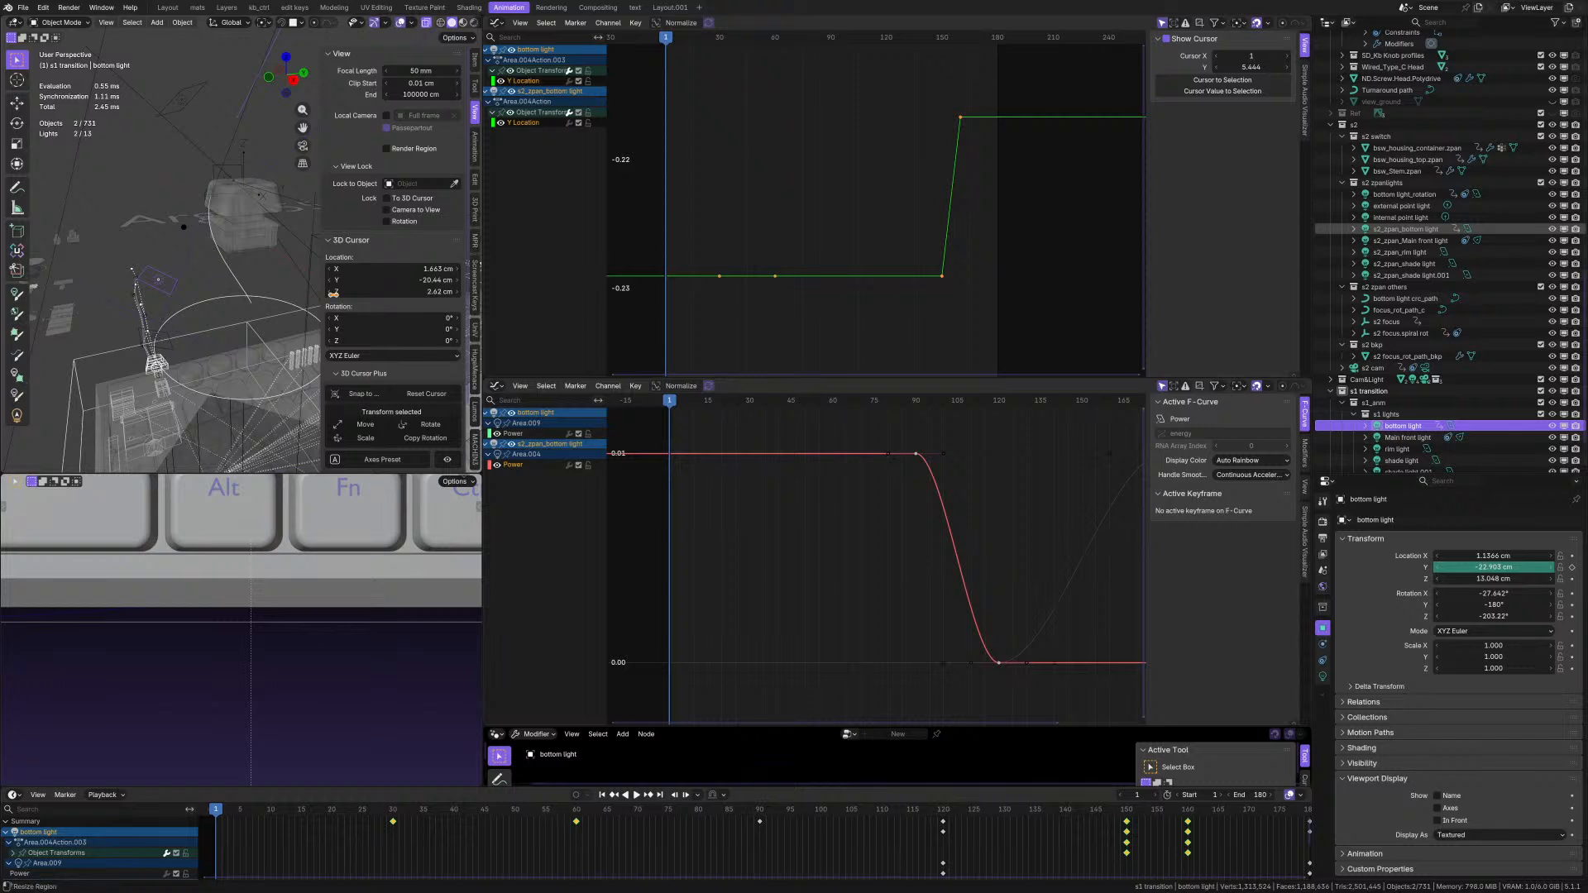
scroll(1423, 373, "down", 3)
left_click(1416, 372)
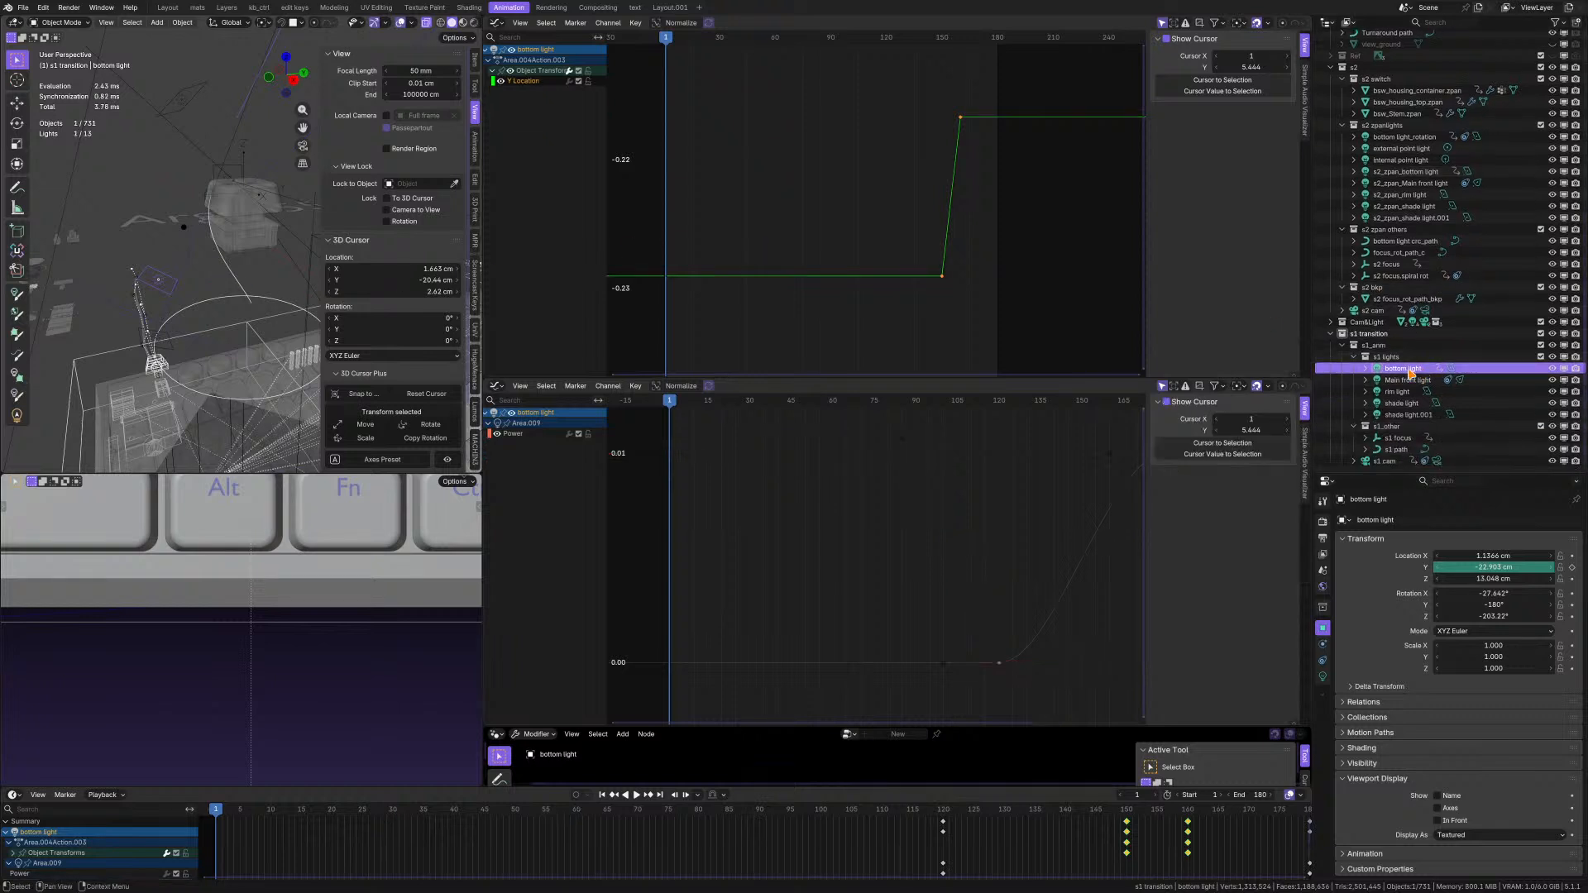
middle_click_drag(157, 364, 129, 312)
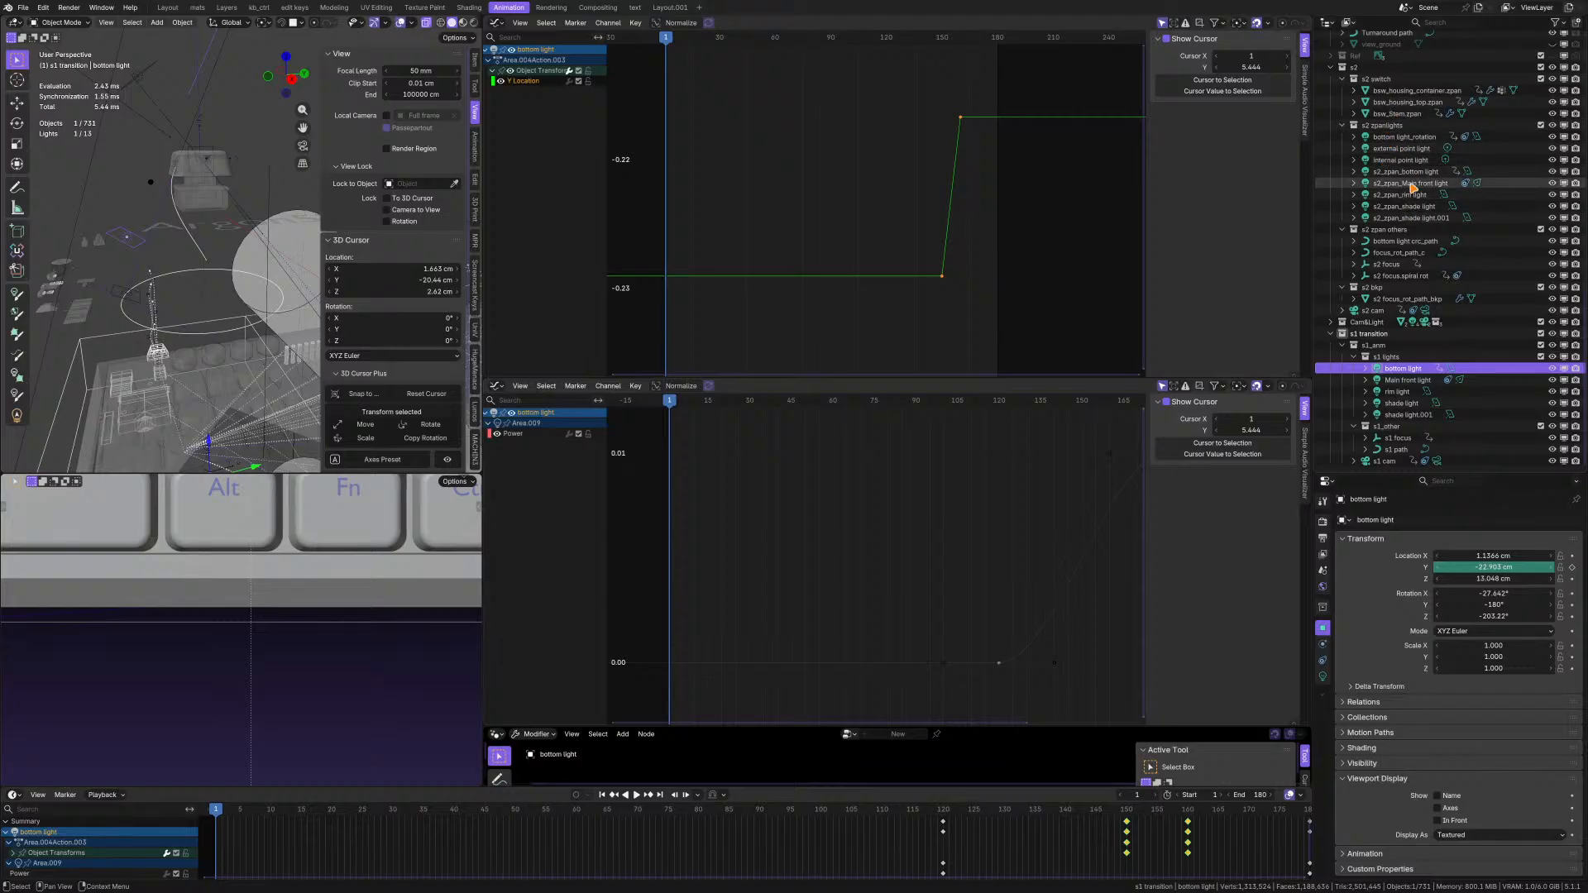
- Select the s1 Main front light together with s2_zpan_Main front light and compare their animation curves
left_click(1408, 381)
middle_click_drag(846, 258, 867, 247)
middle_click_drag(881, 502, 860, 620, "ctrl")
middle_click_drag(900, 432, 879, 579)
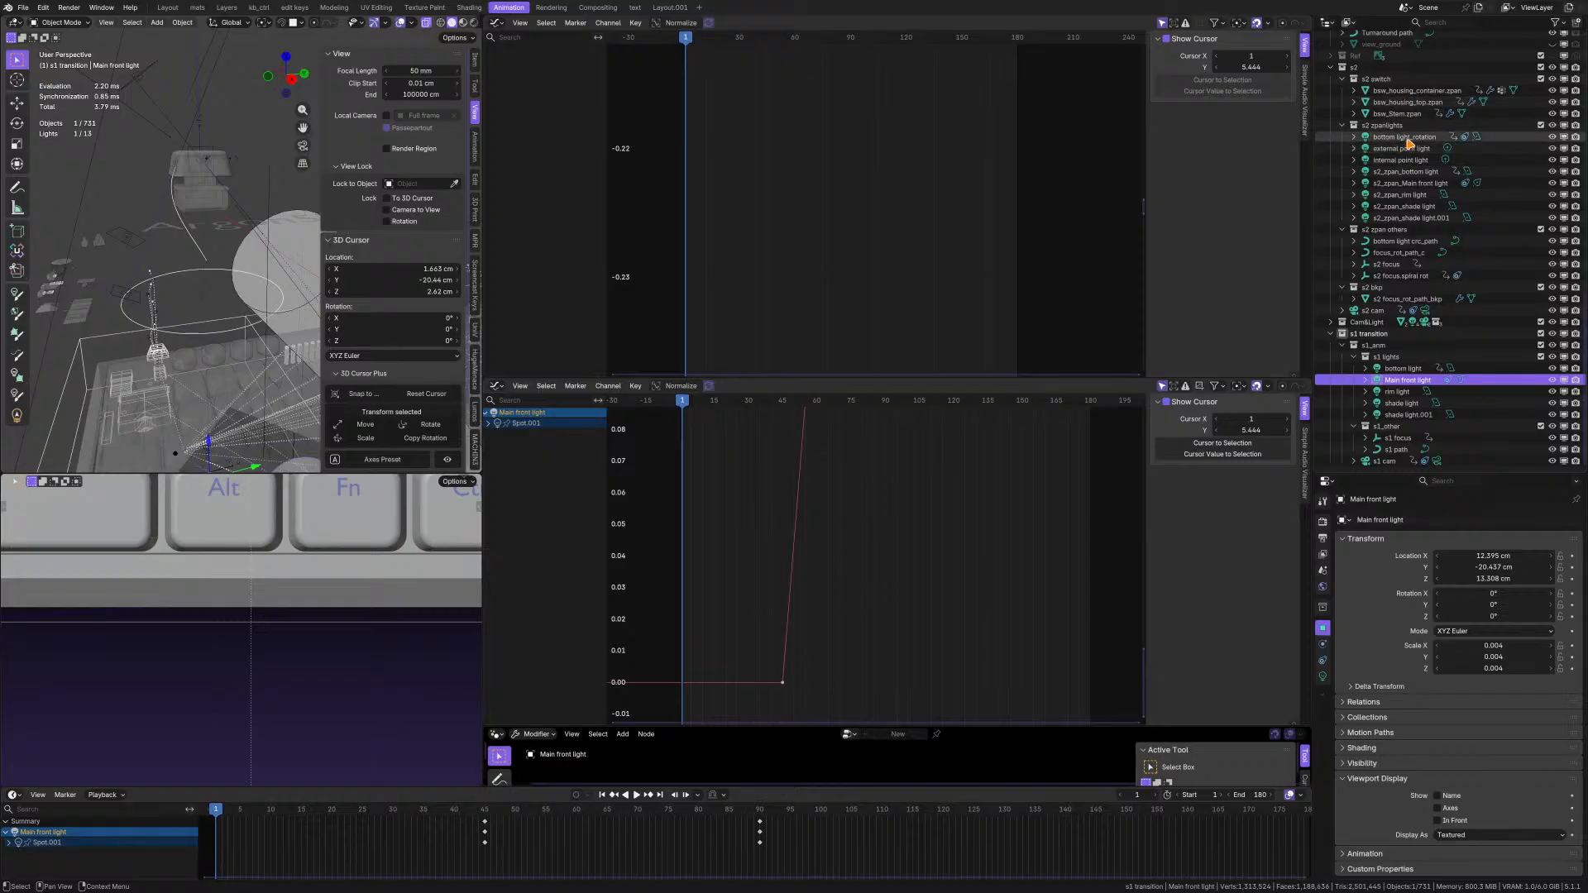
left_click(1420, 184, "ctrl")
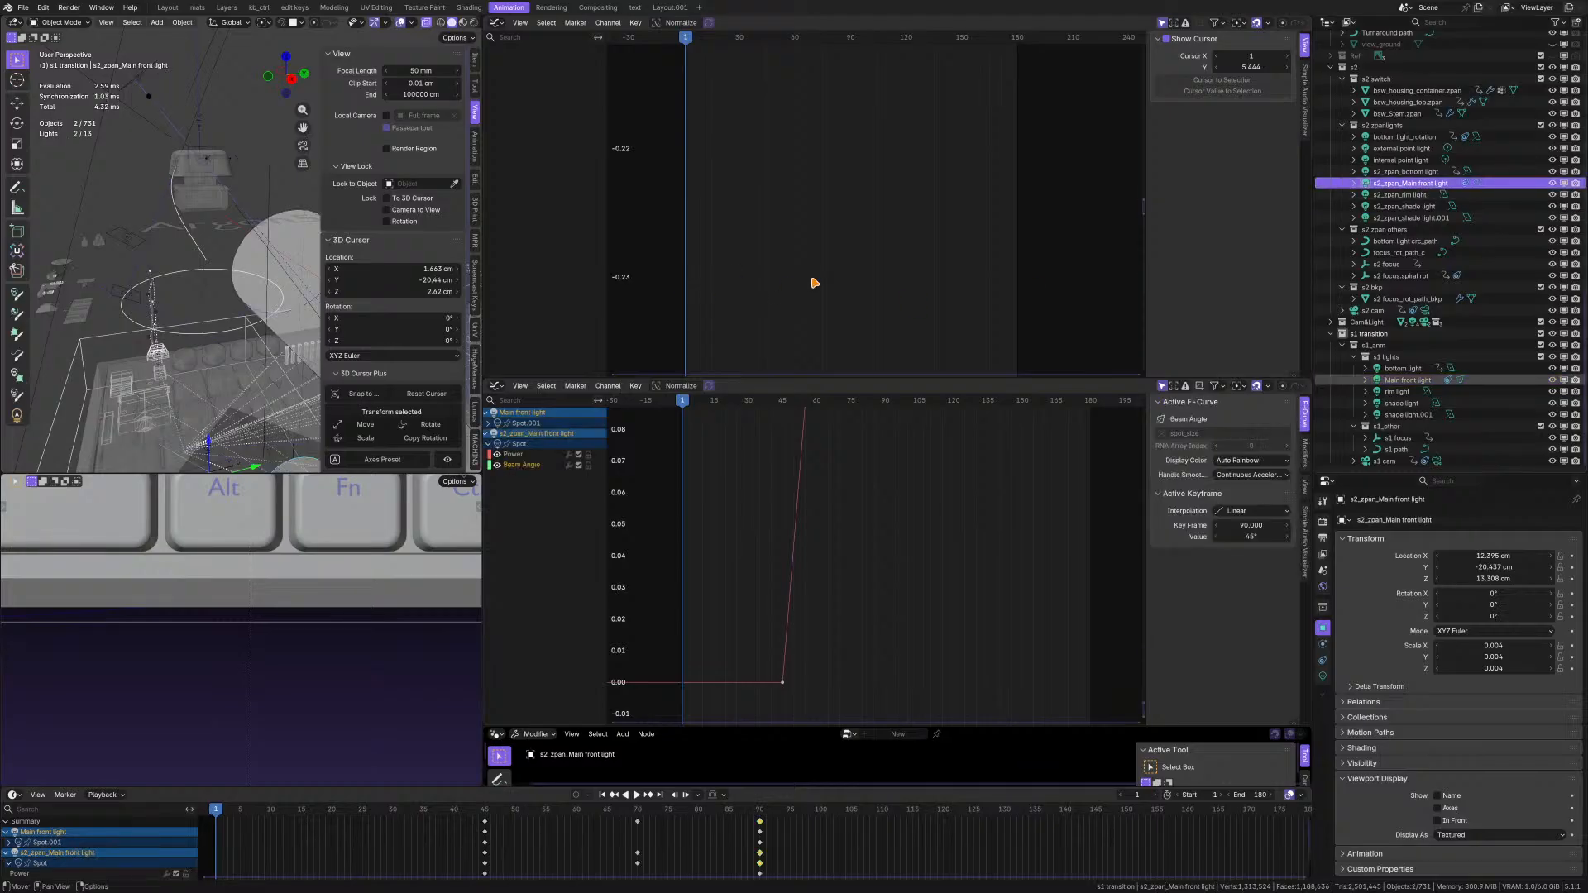
key("Home")
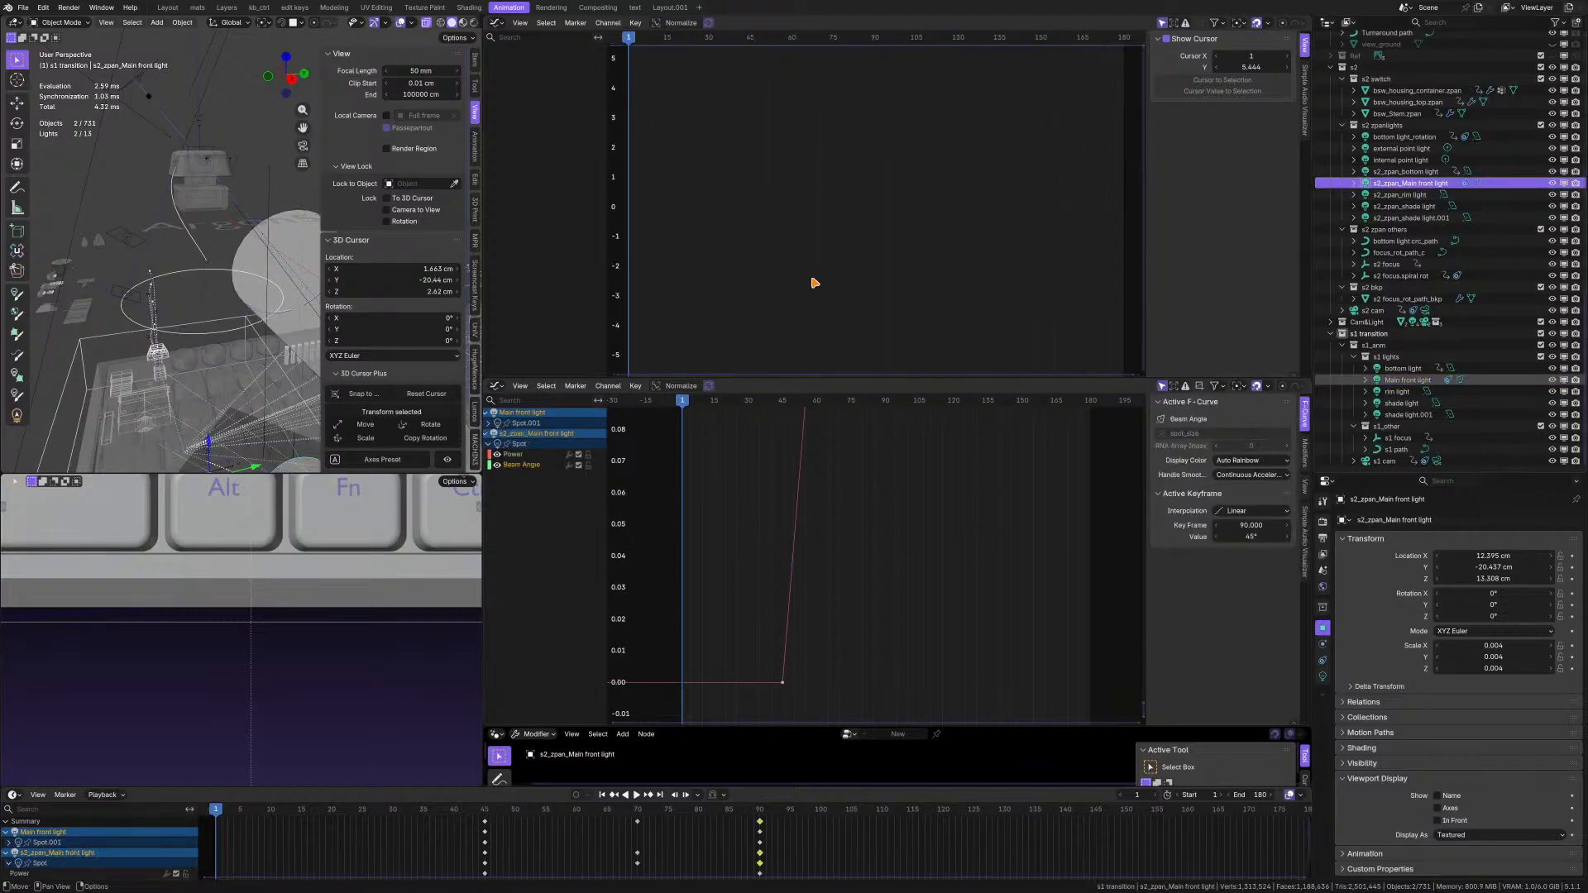
middle_click_drag(823, 224, 837, 259)
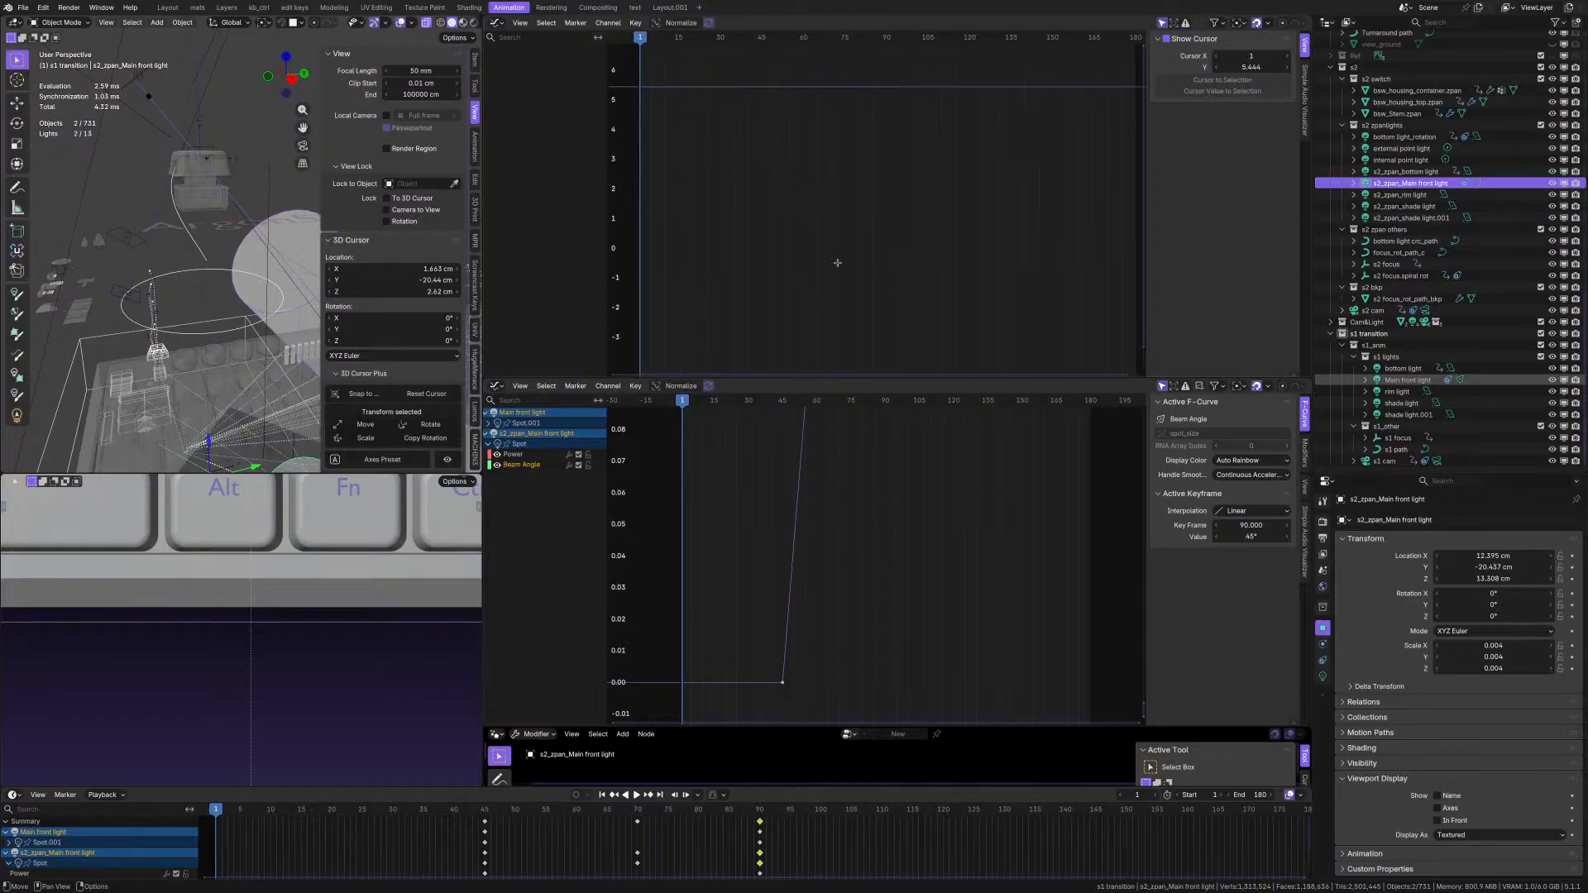
- Check s2_zpan_Main front light alone and examine the Spot.001 curve of the s1 Main front light between frames 45 and 90
left_click(1411, 185)
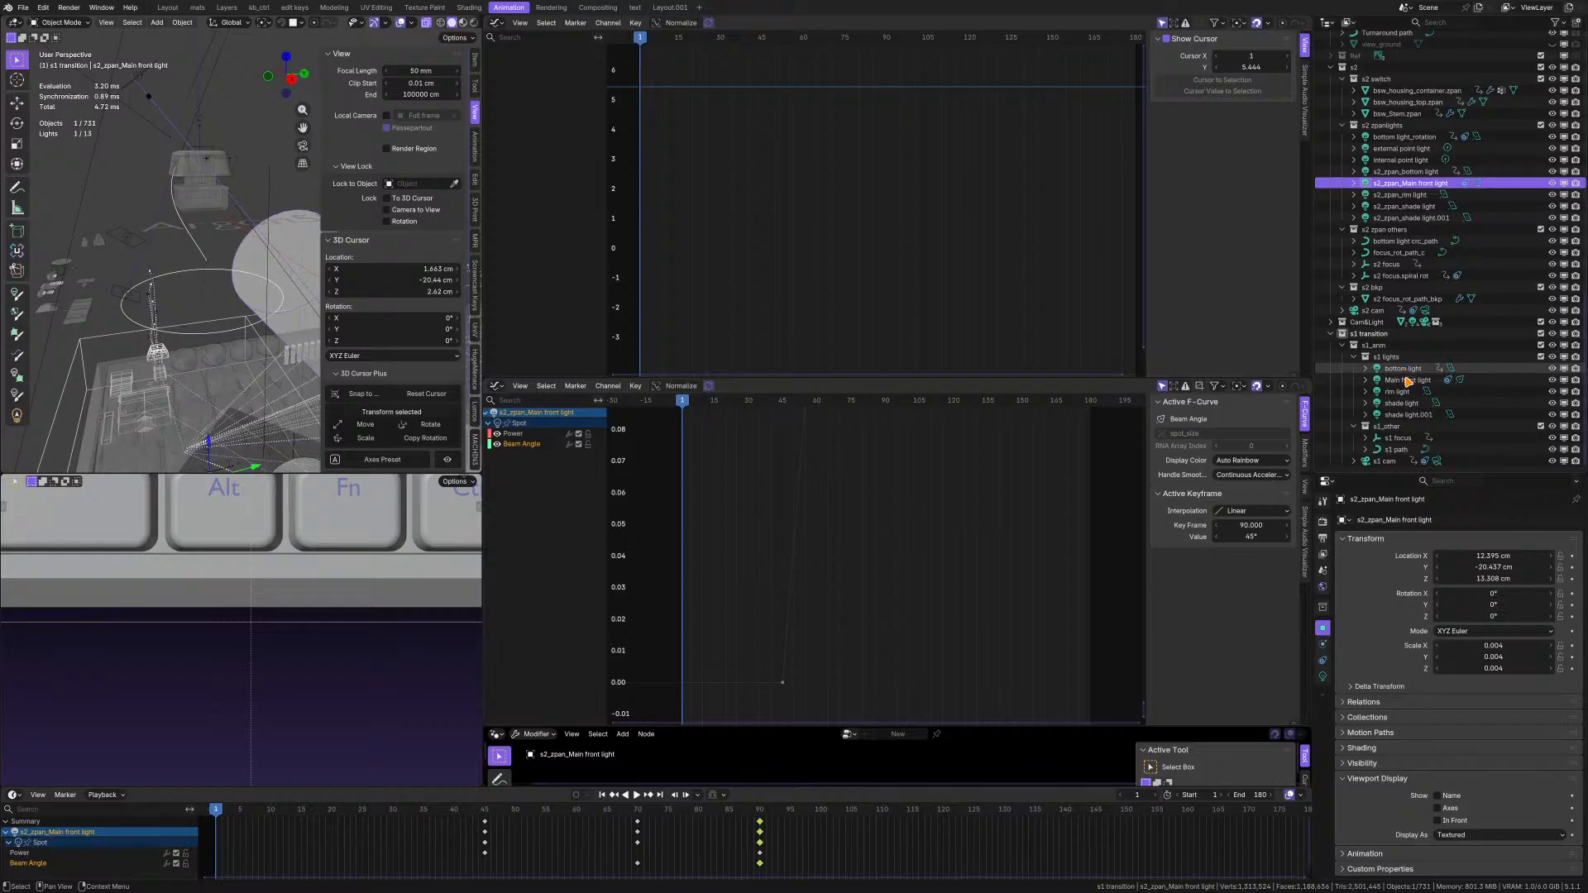
left_click(1406, 380)
scroll(824, 574, "down", 2)
scroll(823, 571, "down", 5)
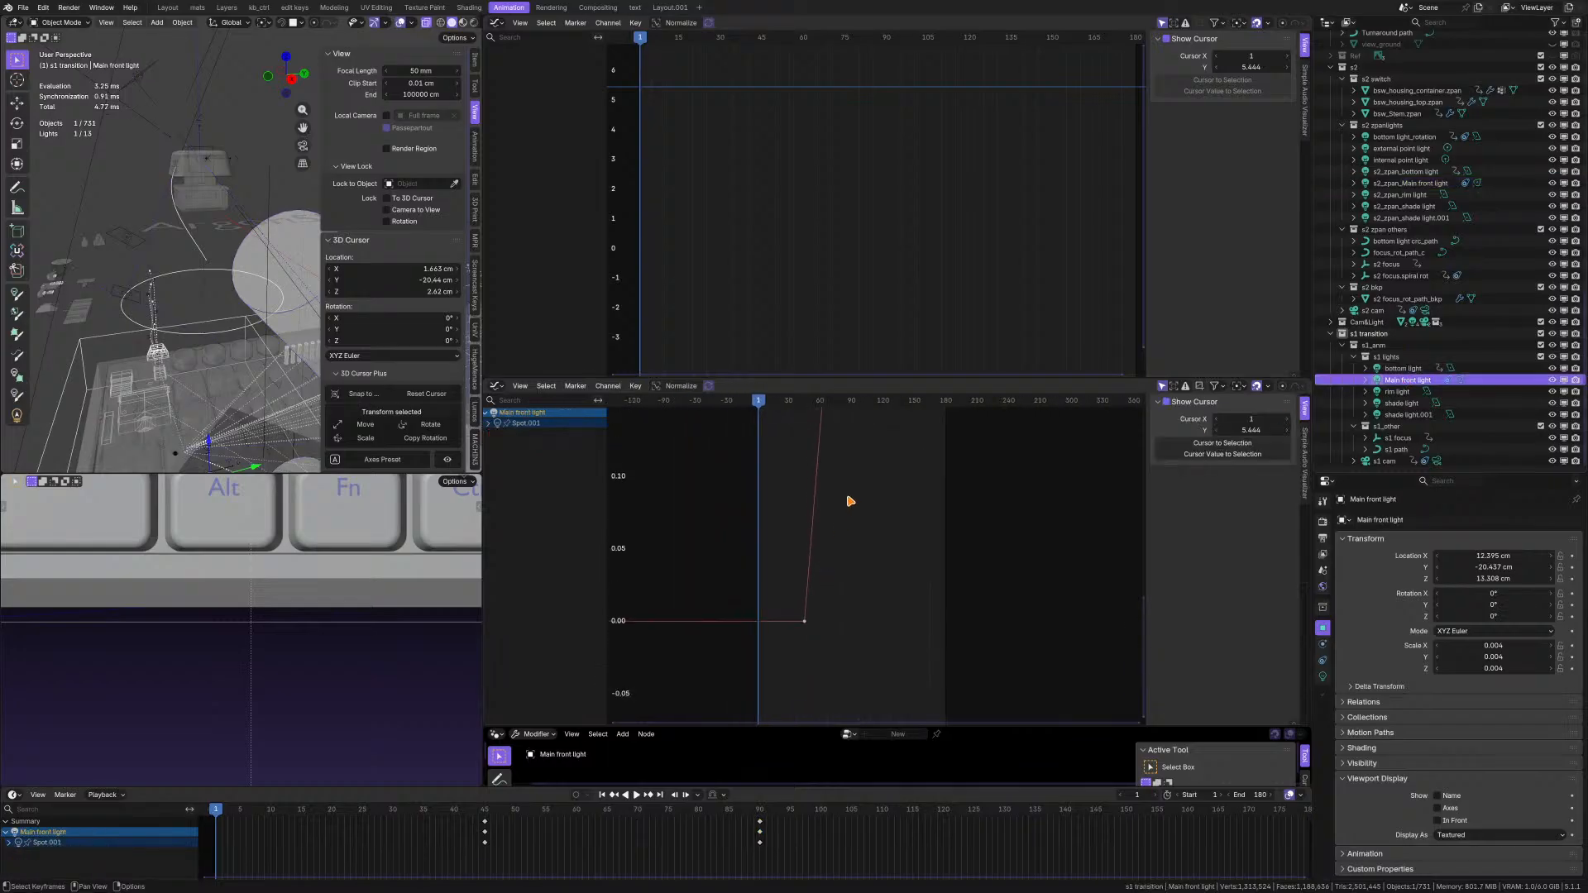
middle_click_drag(863, 467, 850, 557, "ctrl")
scroll(856, 445, "up", 20)
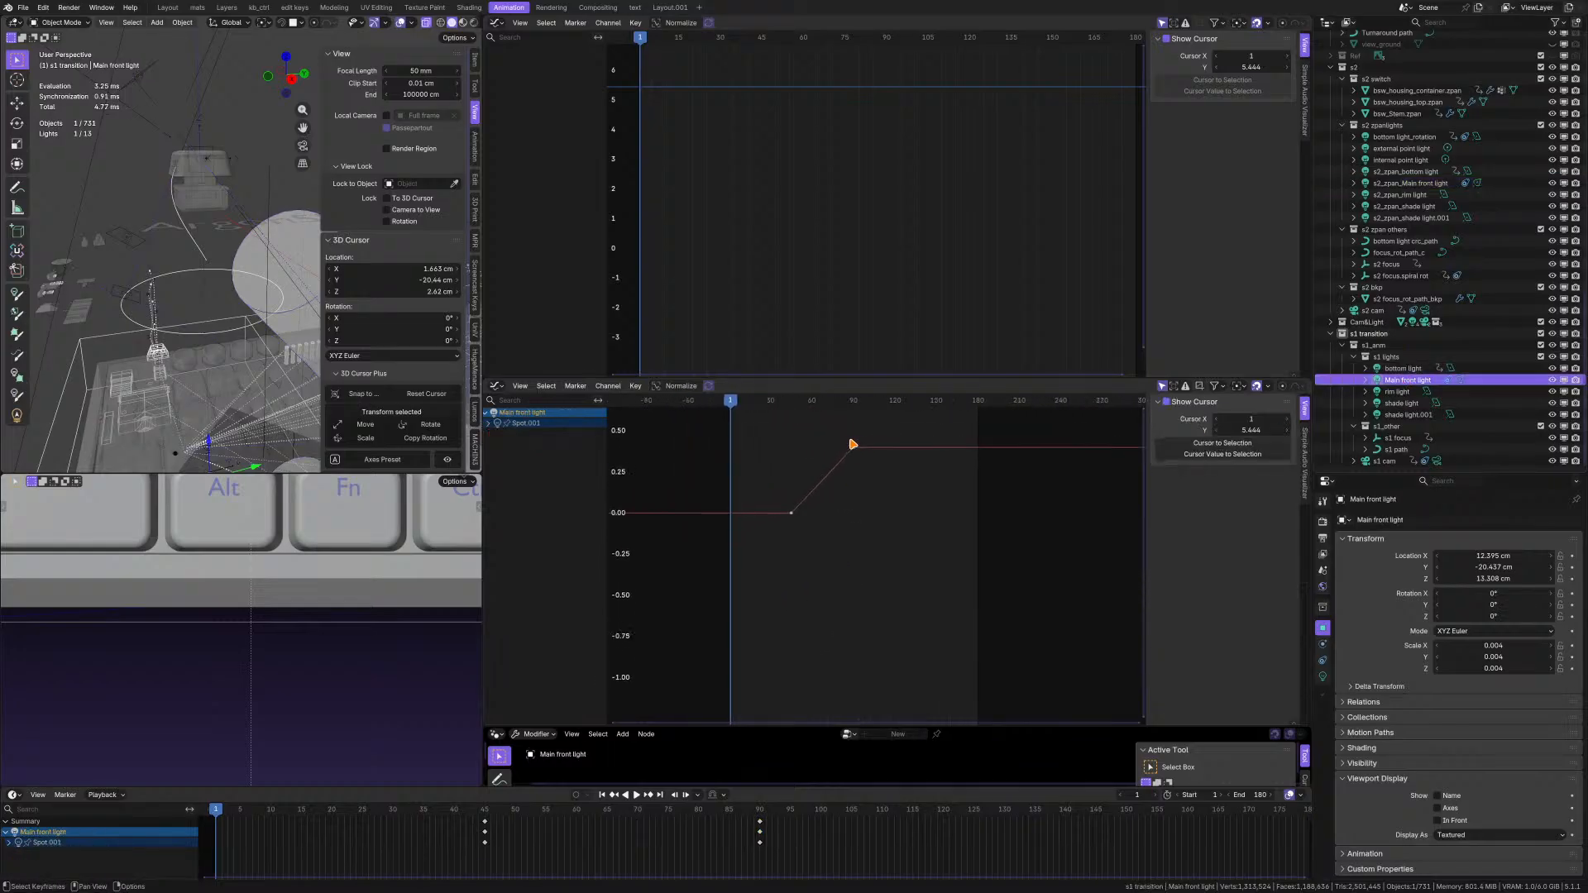
middle_click_drag(862, 491, 693, 483)
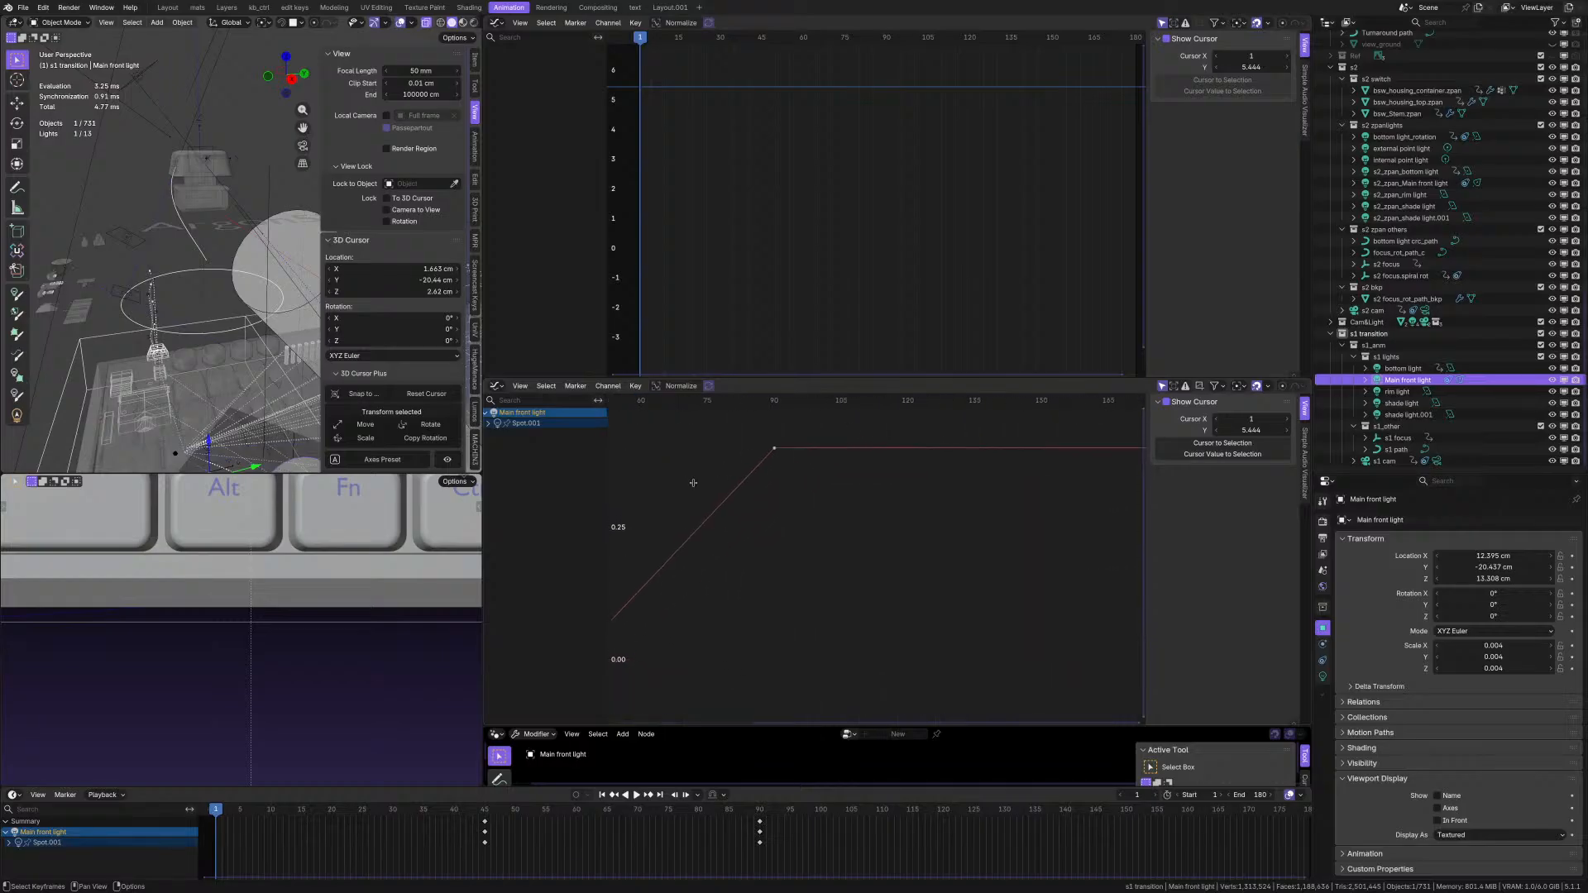
scroll(860, 497, "down", 8)
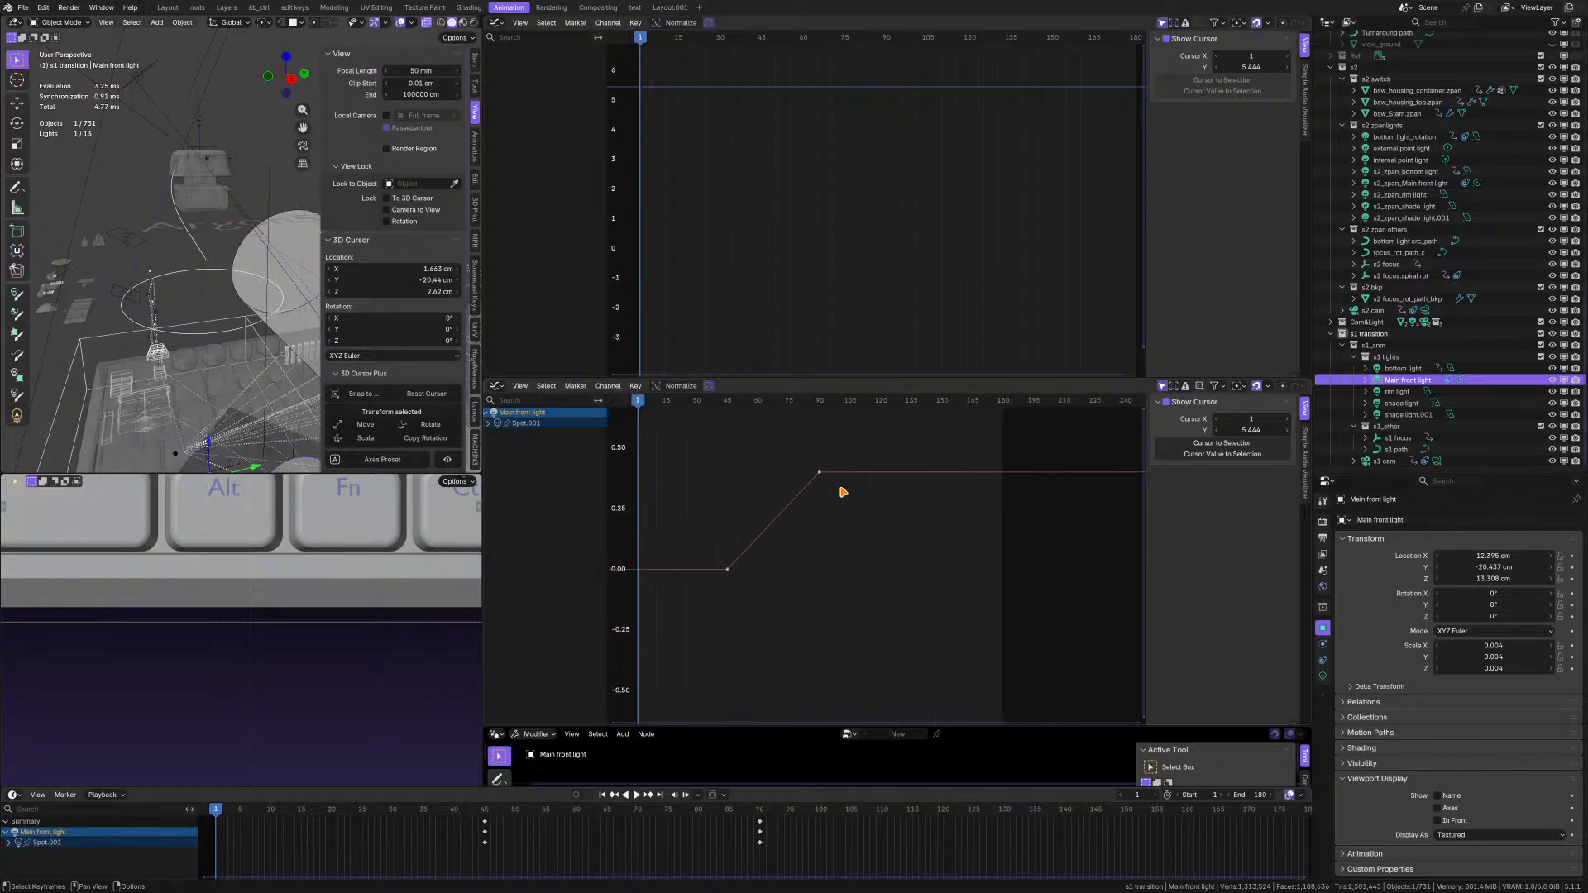
scroll(628, 522, "up", 1)
scroll(732, 513, "up", 1)
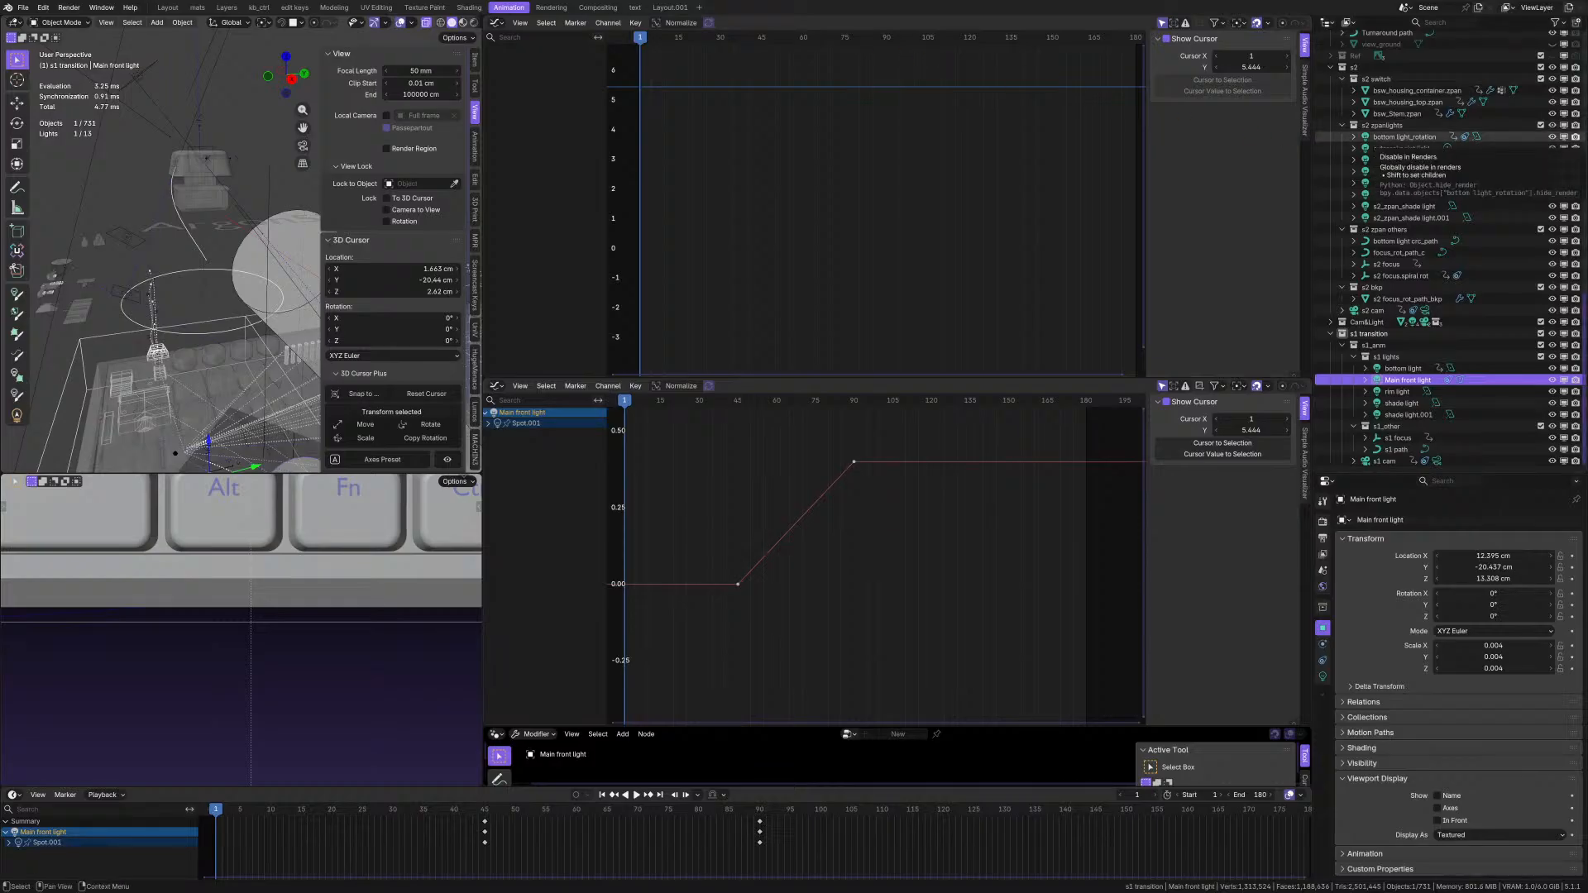
- Switch to the media viewer, scrub the rendered s1 sequence to frame 180, and return to Blender
key("alt+Tab")
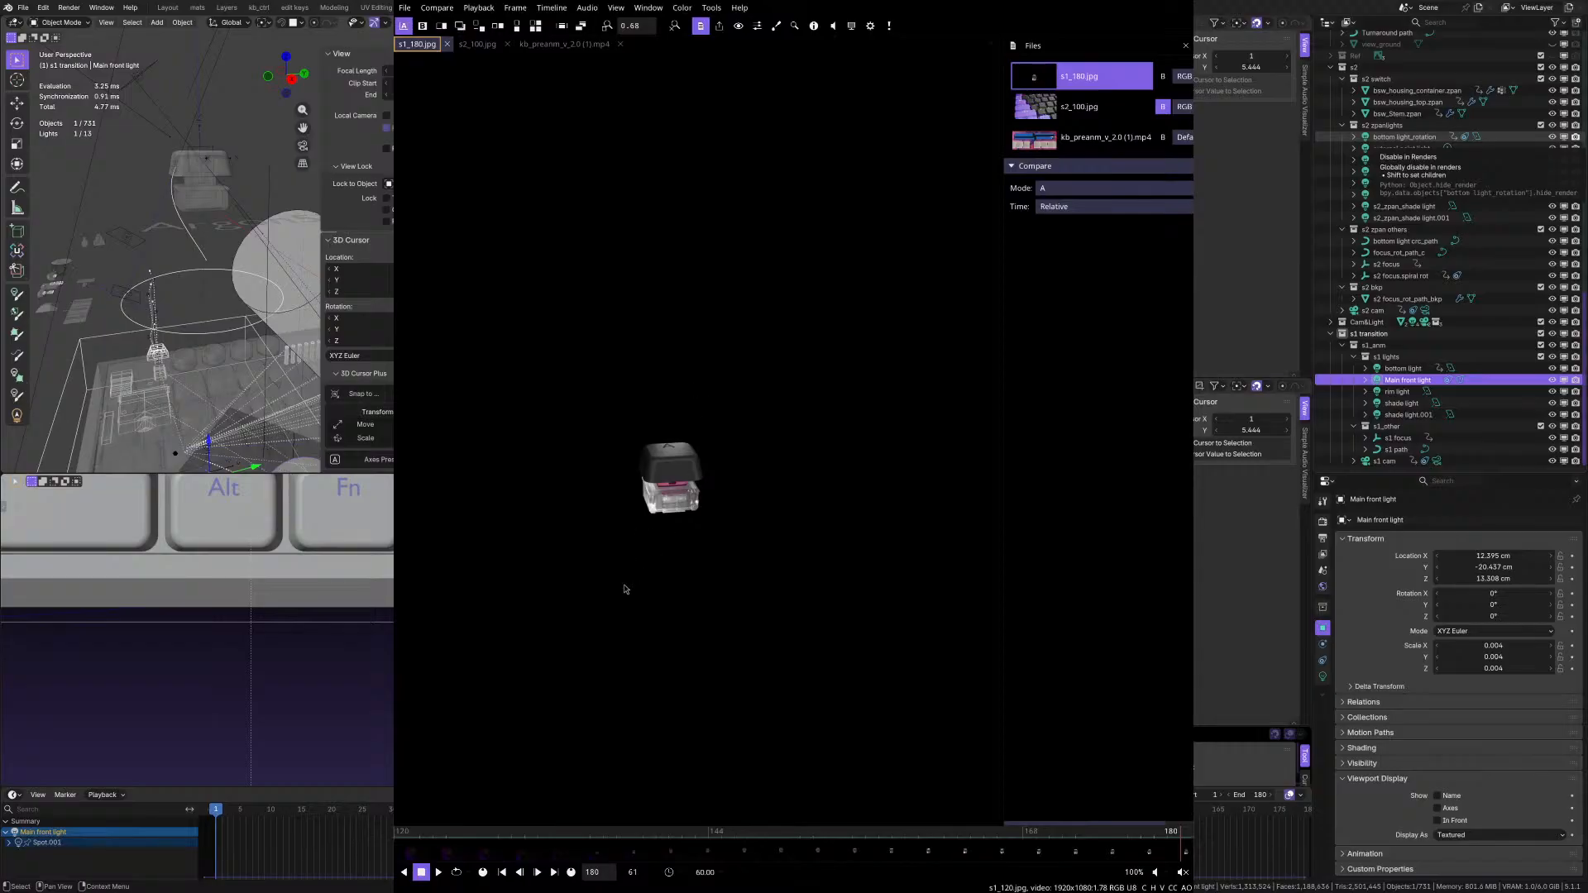
left_click_drag(834, 842, 1188, 824)
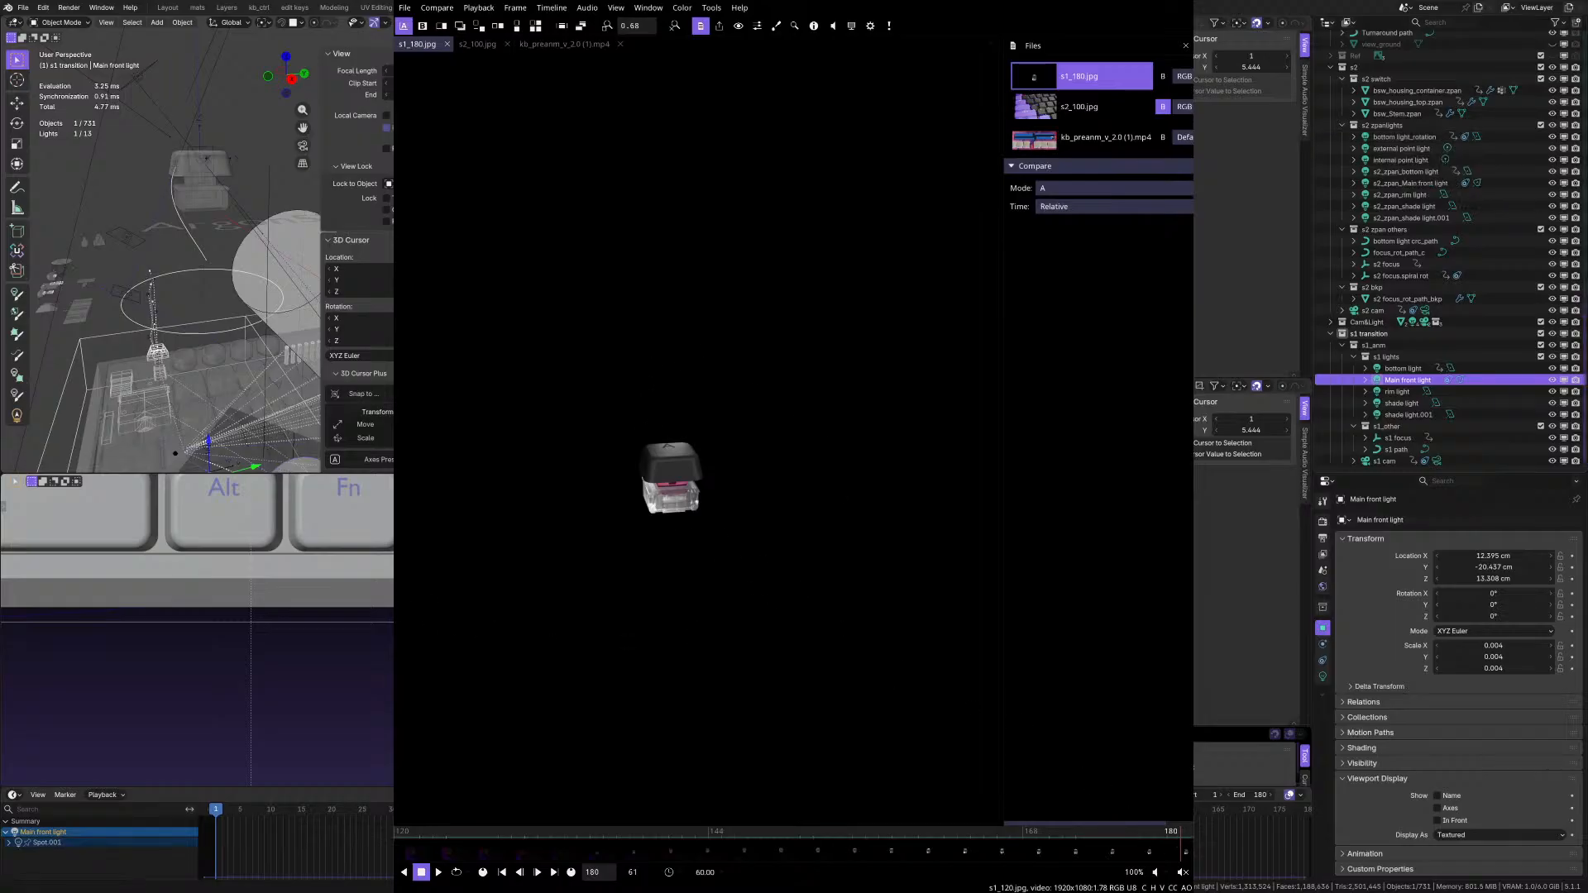
key("alt+Tab")
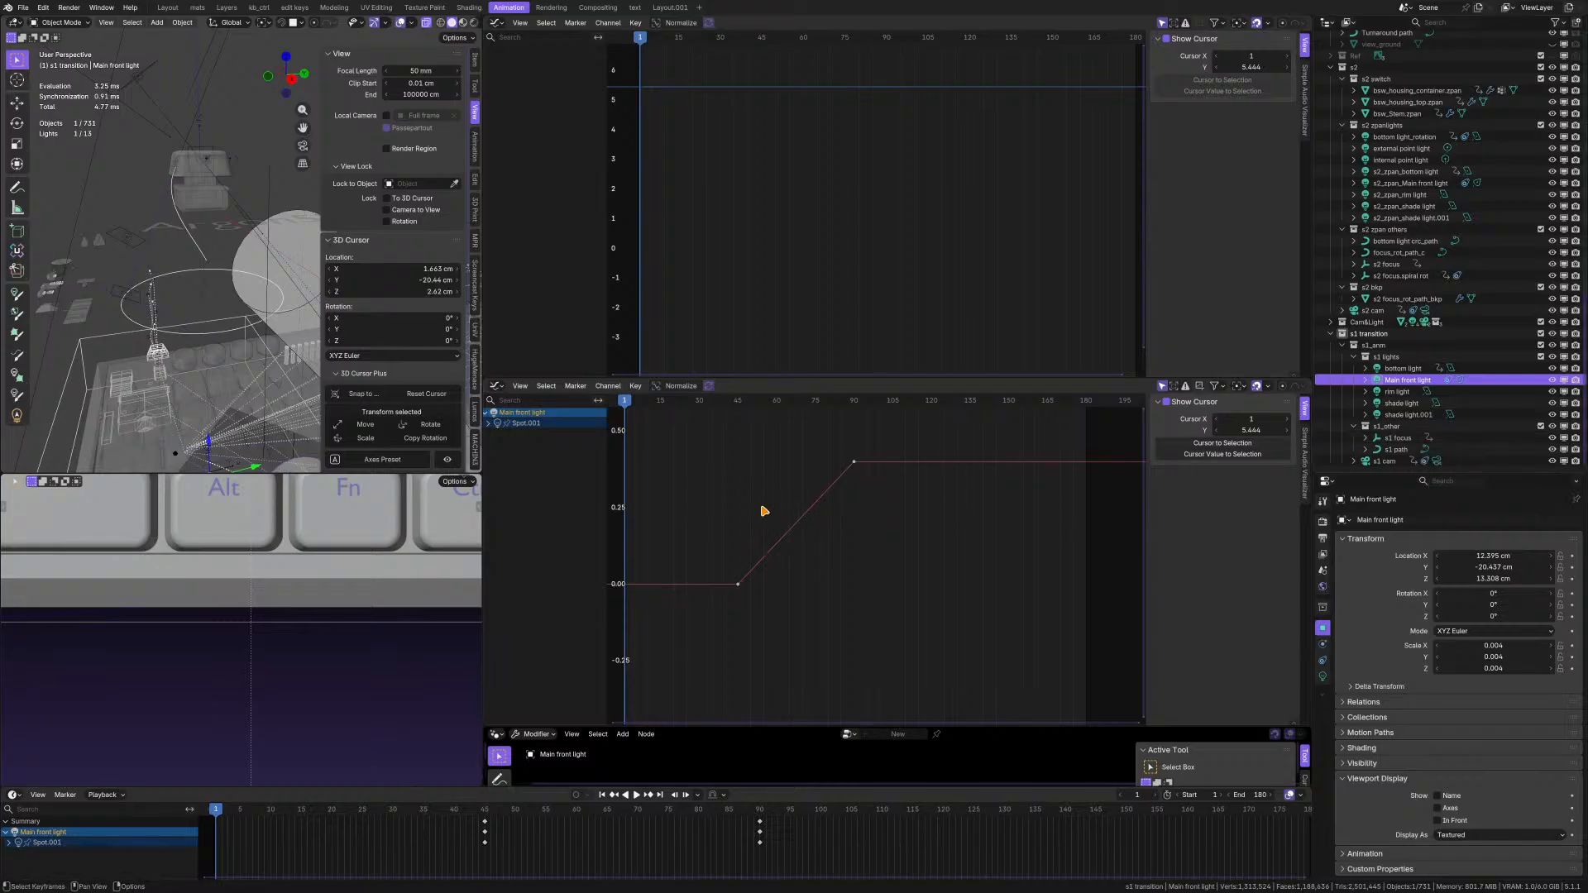
- Review the animation curves of the s1 bottom light and Main front light one after the other
left_click(1408, 370)
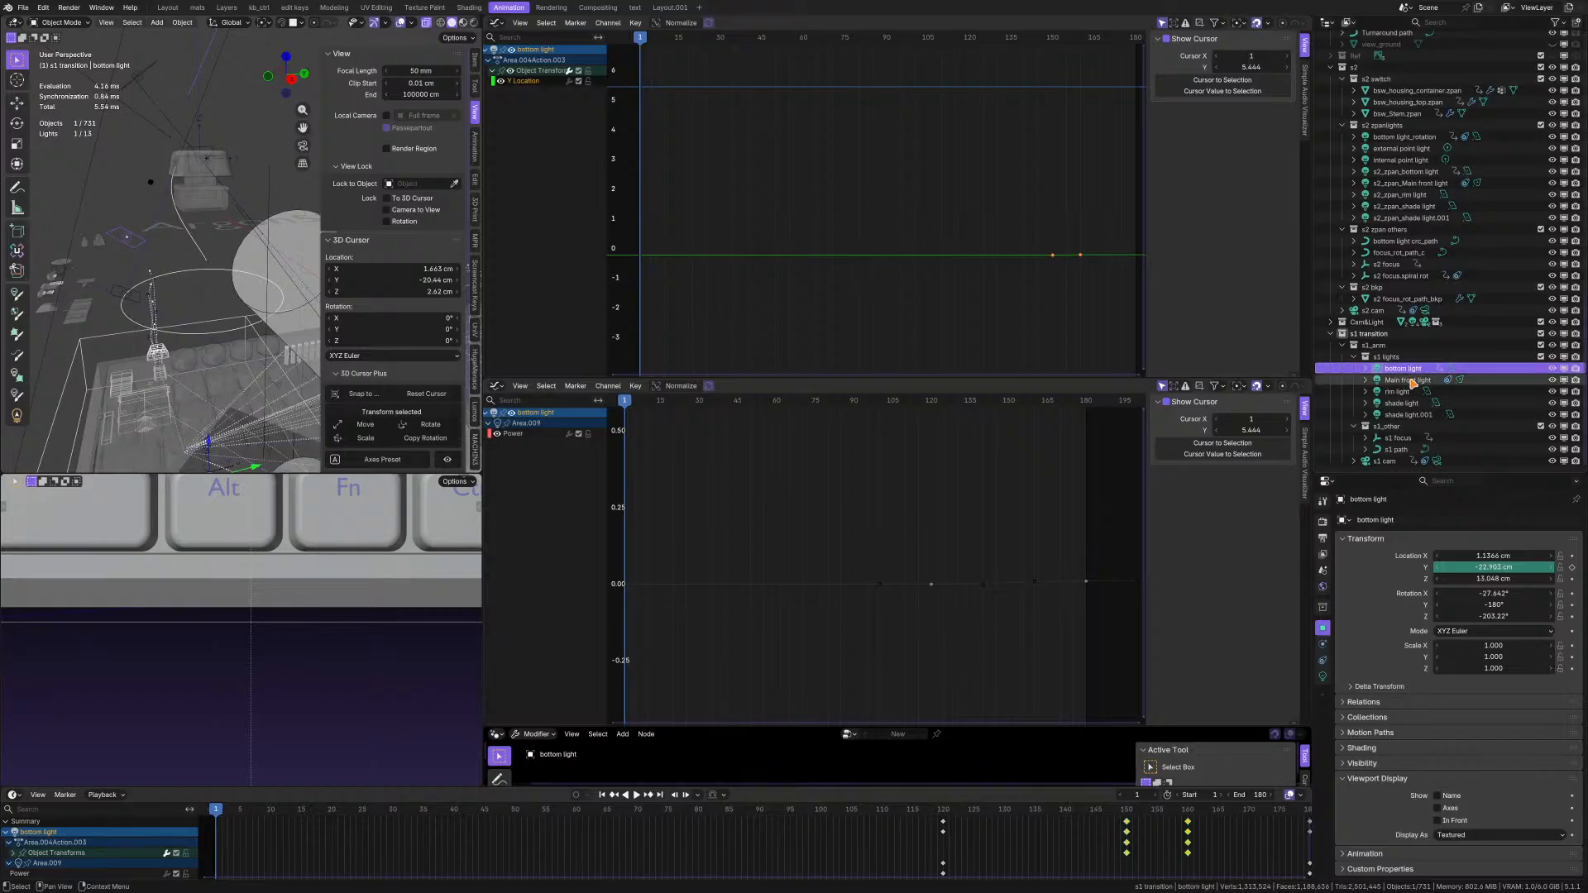
left_click(1413, 381)
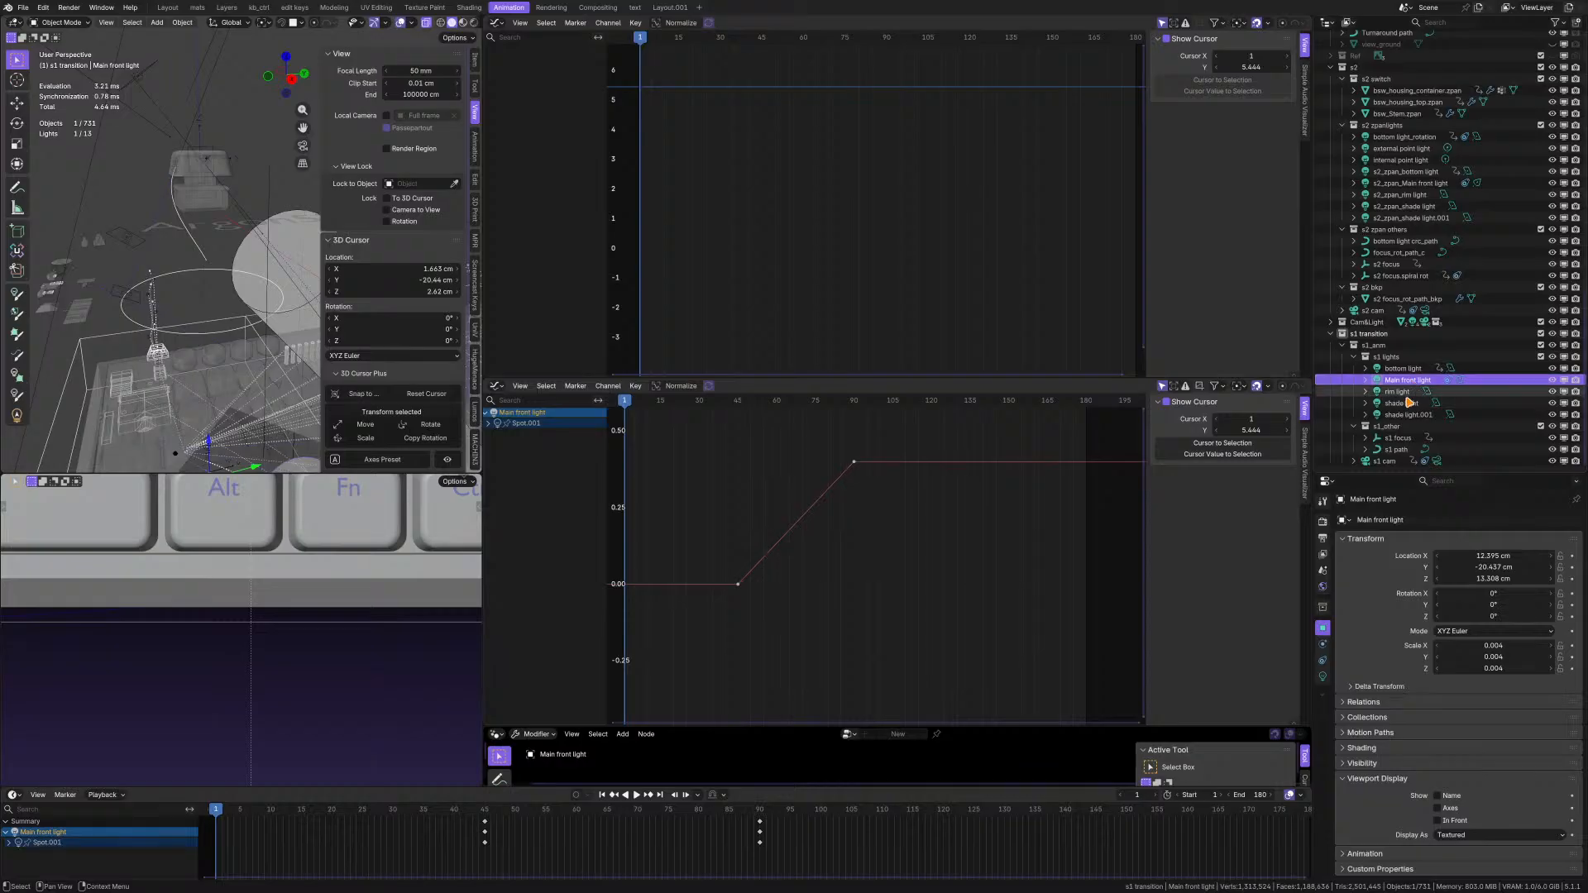
- Check the s1 rim light for animation, then reselect the s1 Main front light and show its Spot.001 light settings
left_click(1404, 393)
scroll(187, 324, "down", 2)
middle_click_drag(187, 324, 207, 229)
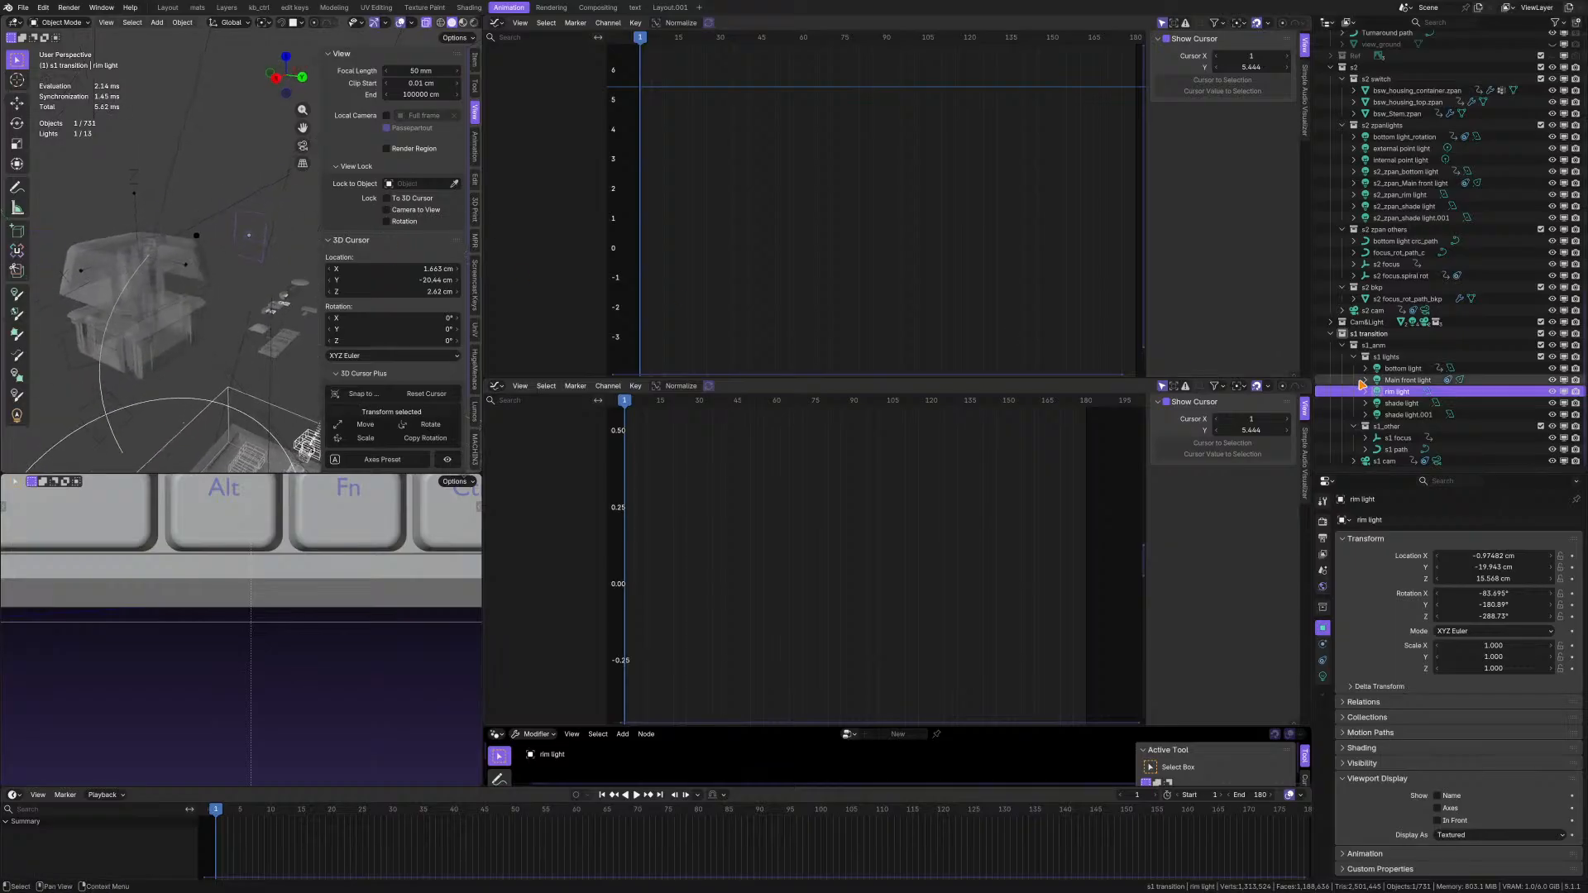
left_click(1411, 380)
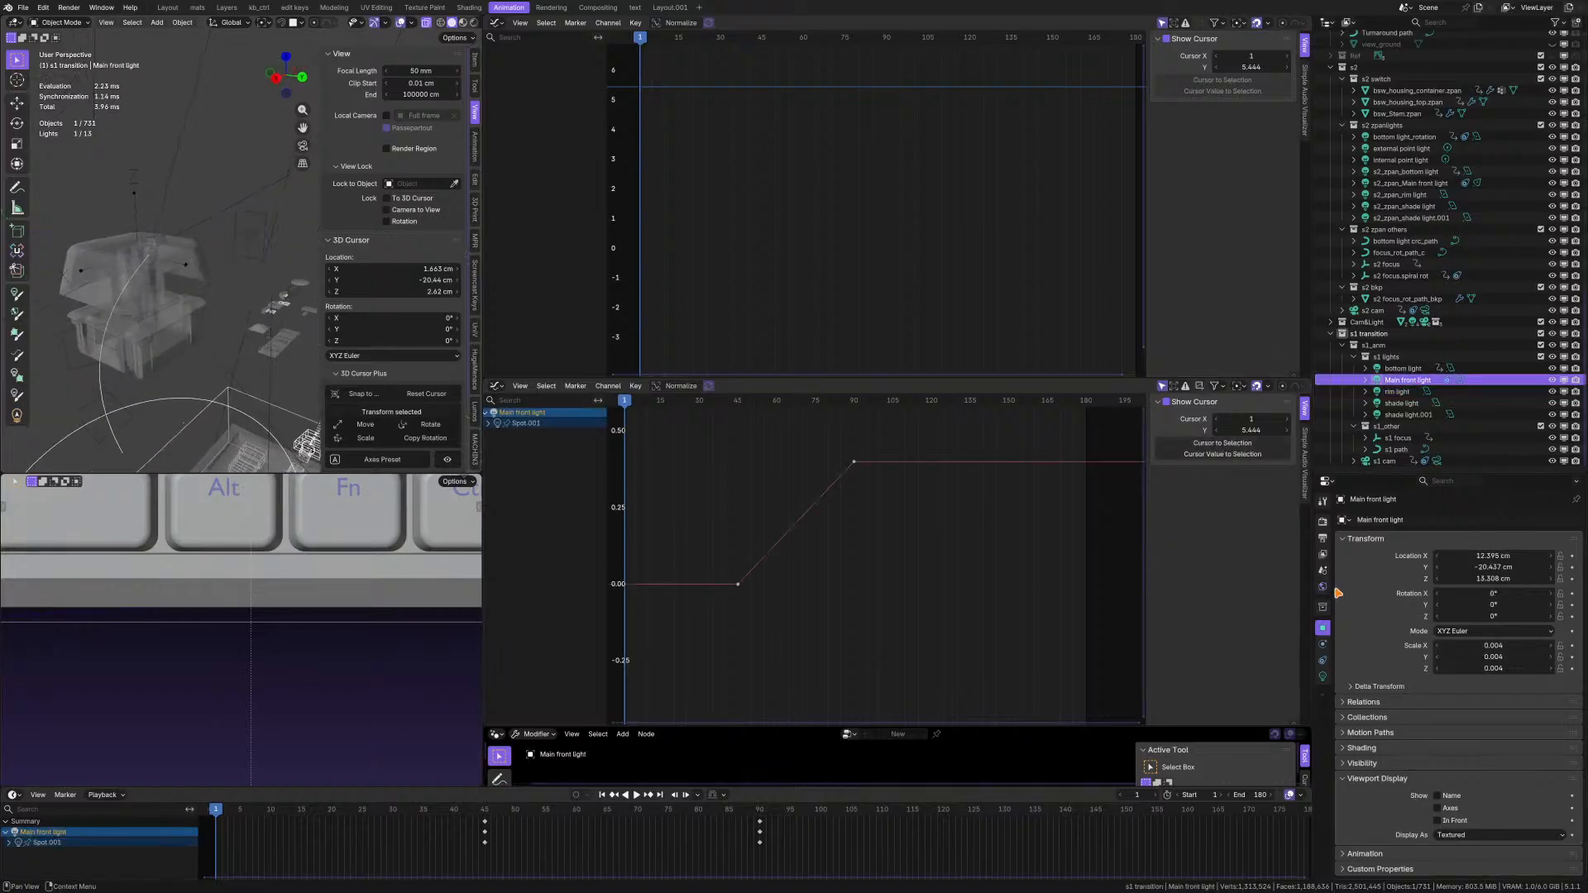
left_click(1323, 677)
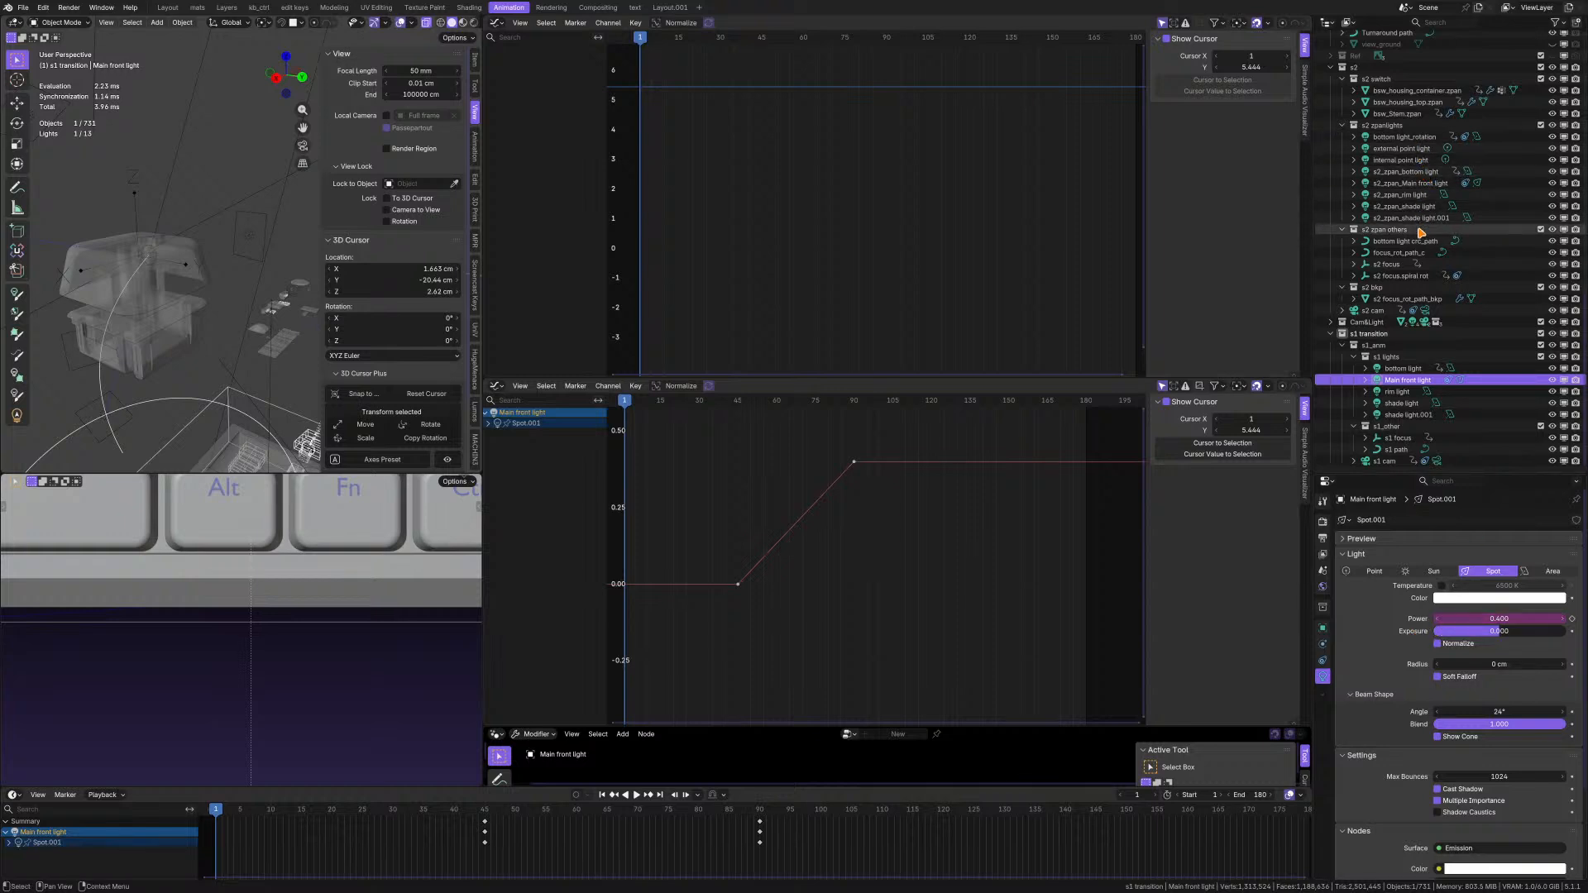
- Examine the Power and Beam Angle curves of s2_zpan_Main front light, fitting both curves in the graph
left_click(1423, 184)
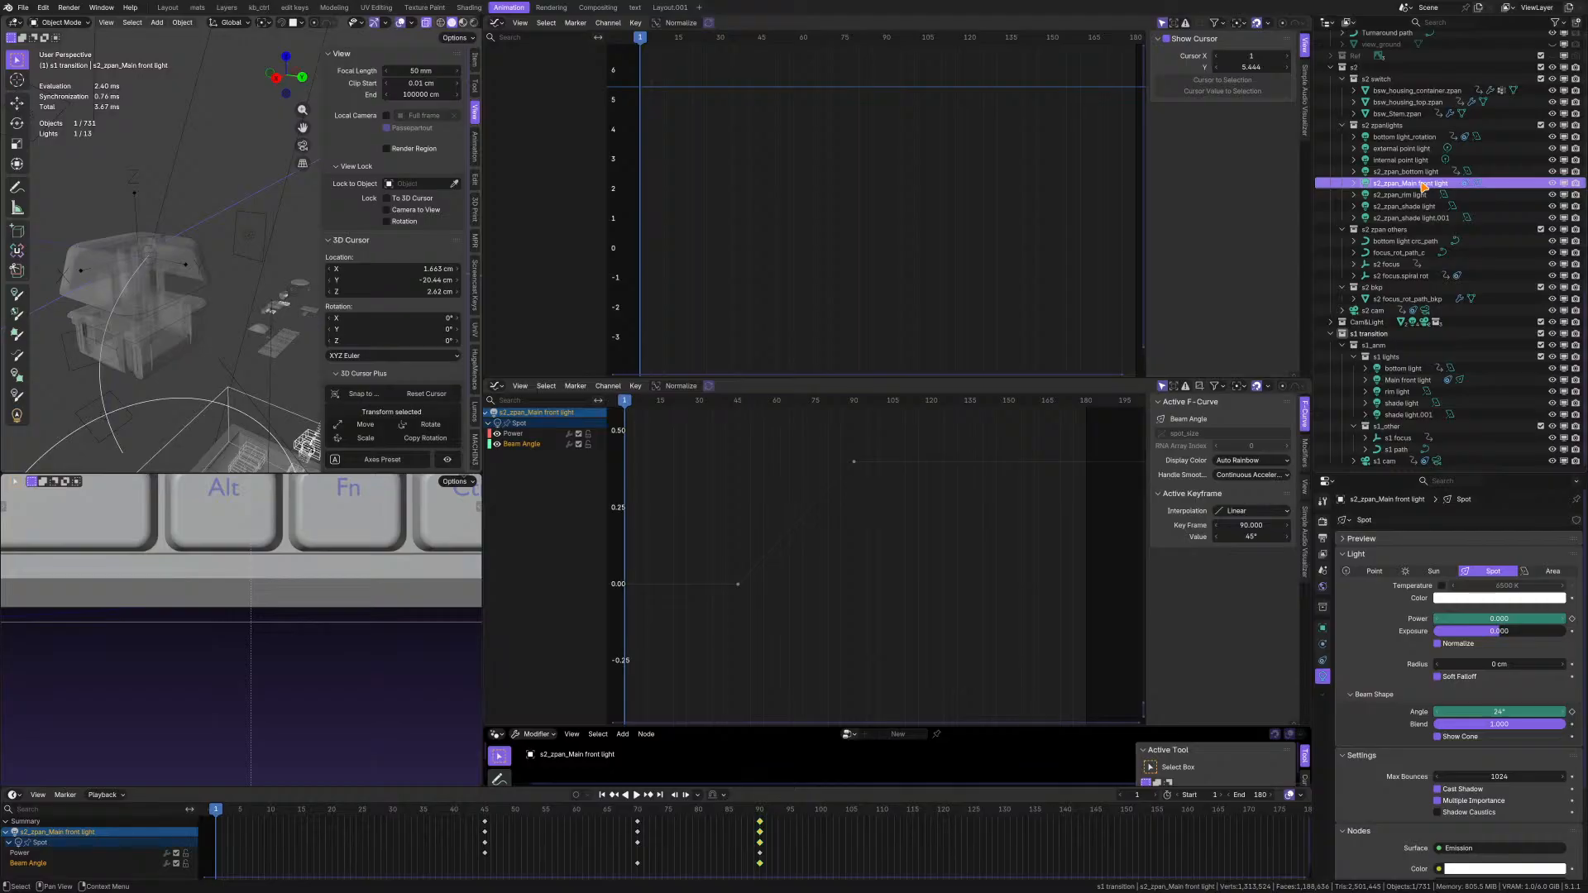
left_click(528, 436)
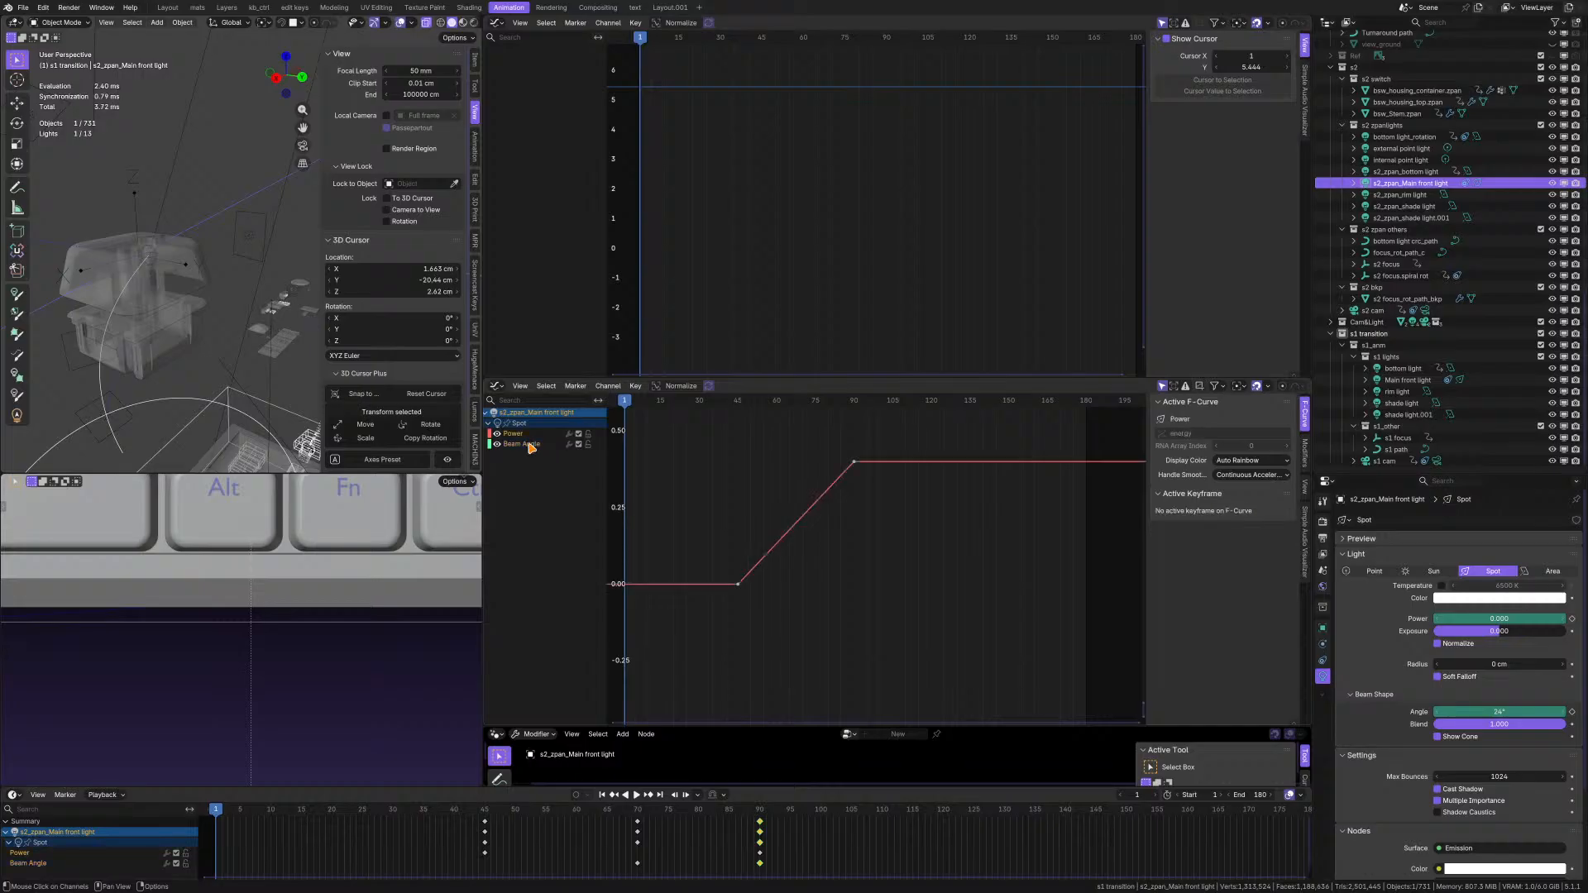
left_click(529, 444)
key("Home")
key("a")
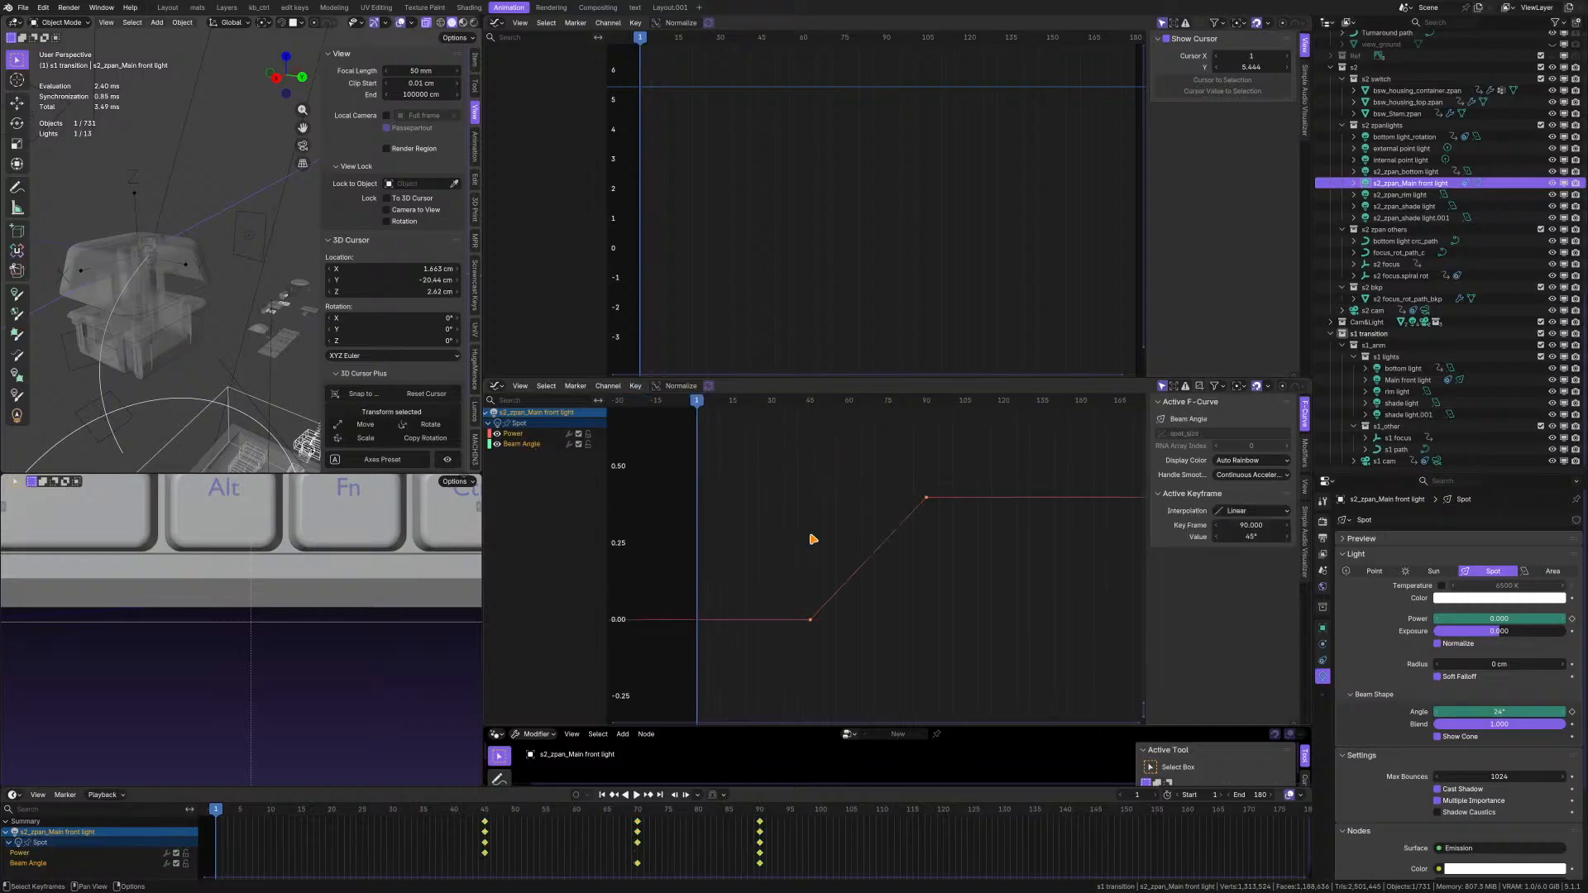
key("Home")
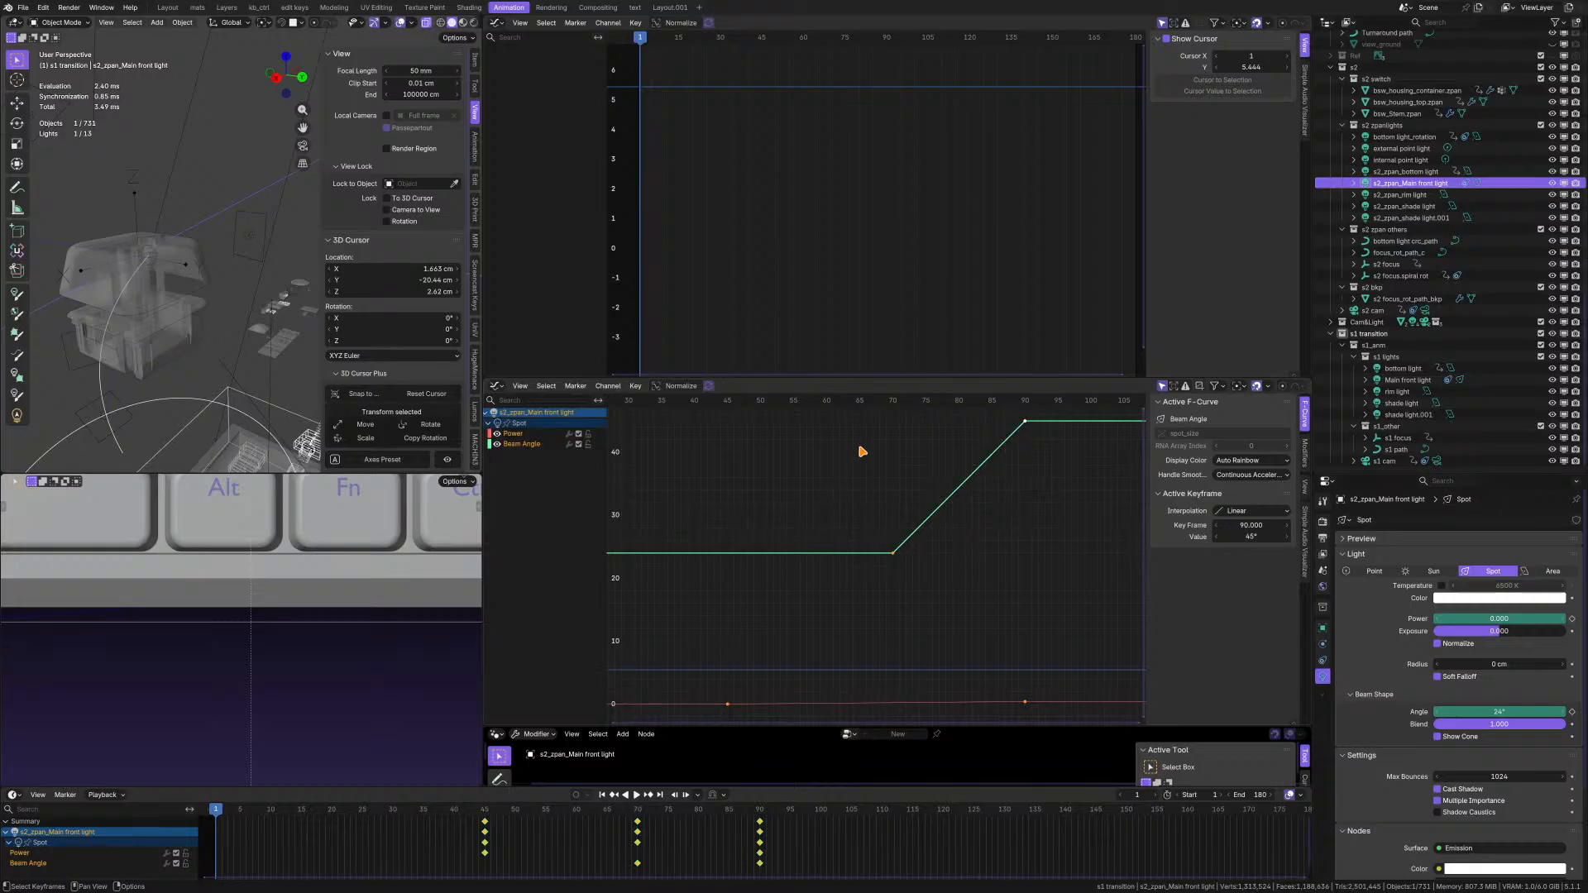
middle_click_drag(862, 450, 868, 486, "ctrl")
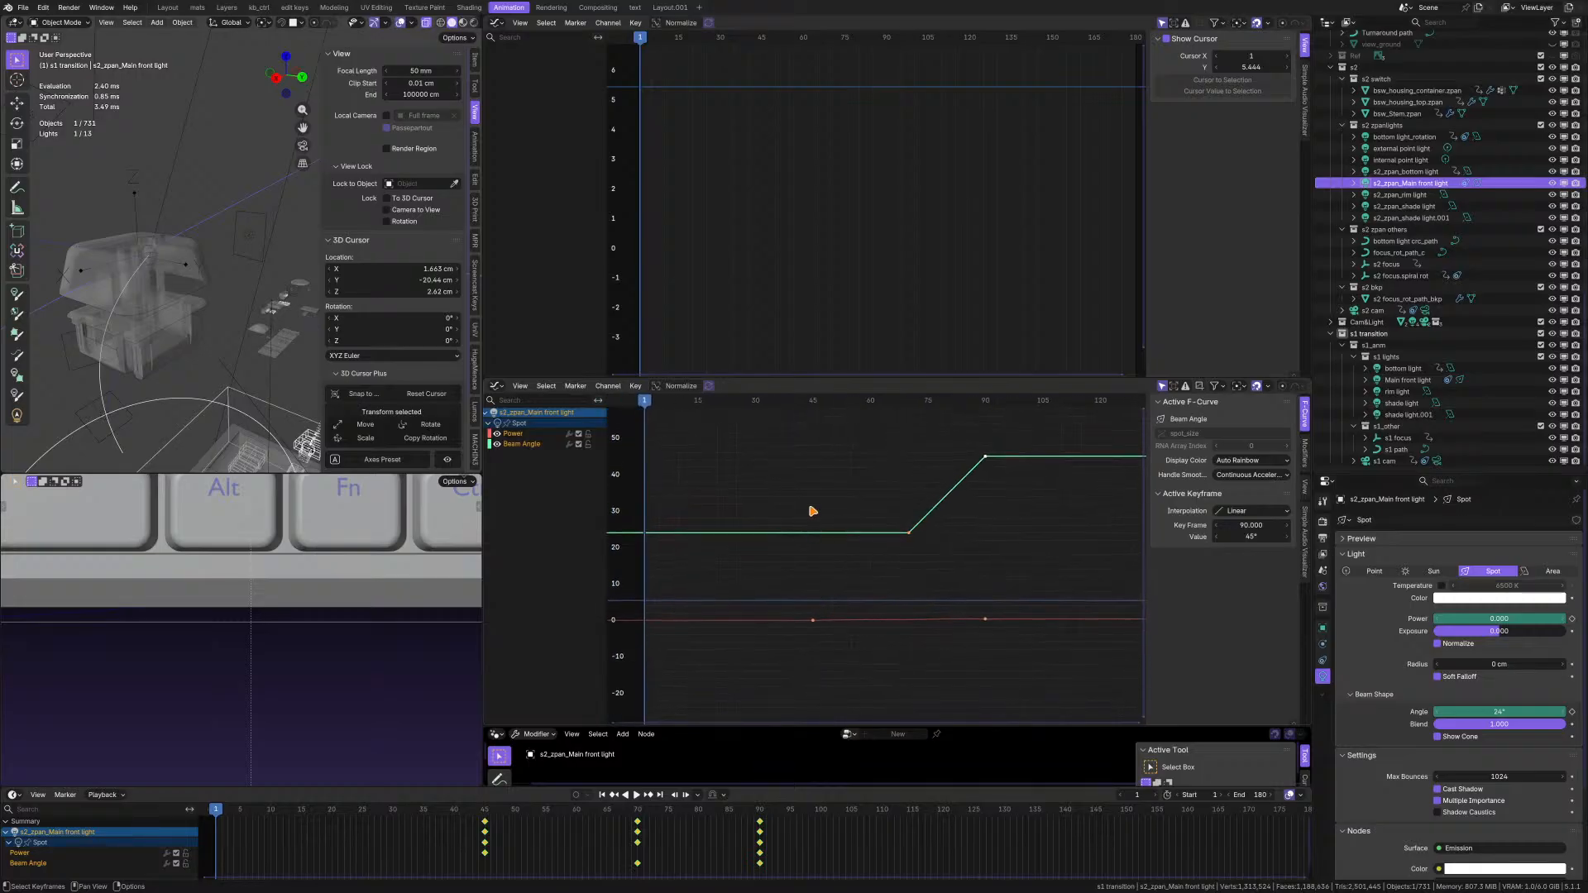
- Inspect the Beam Angle keyframe of s2_zpan_Main front light at frame 70 and compare its channels with the s1 Main front light
left_click_drag(792, 429, 1013, 629)
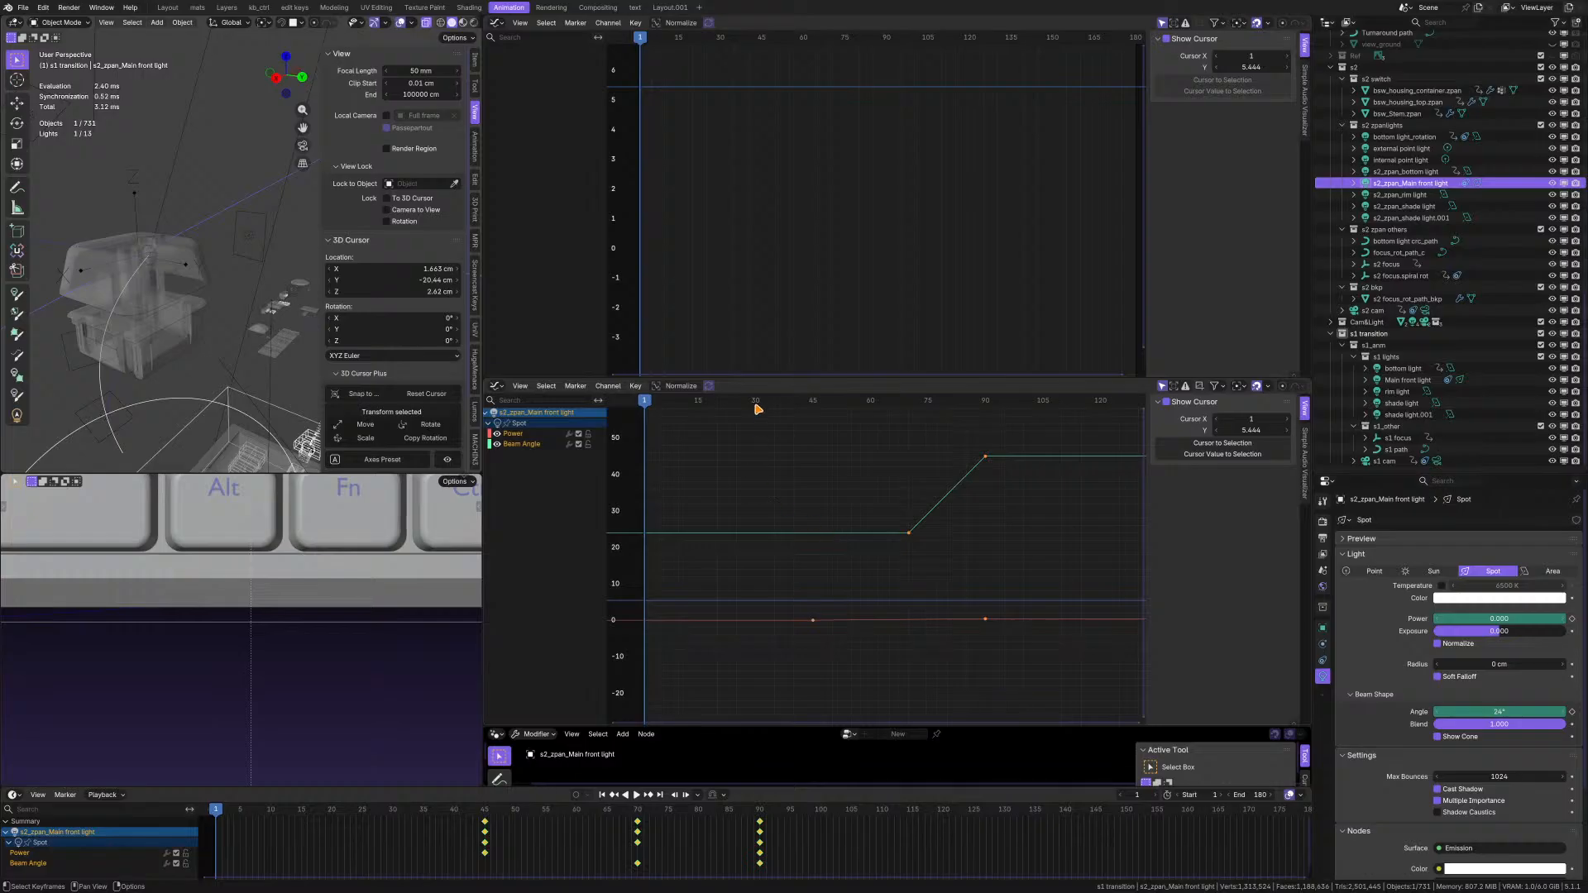
scroll(775, 628, "up", 1)
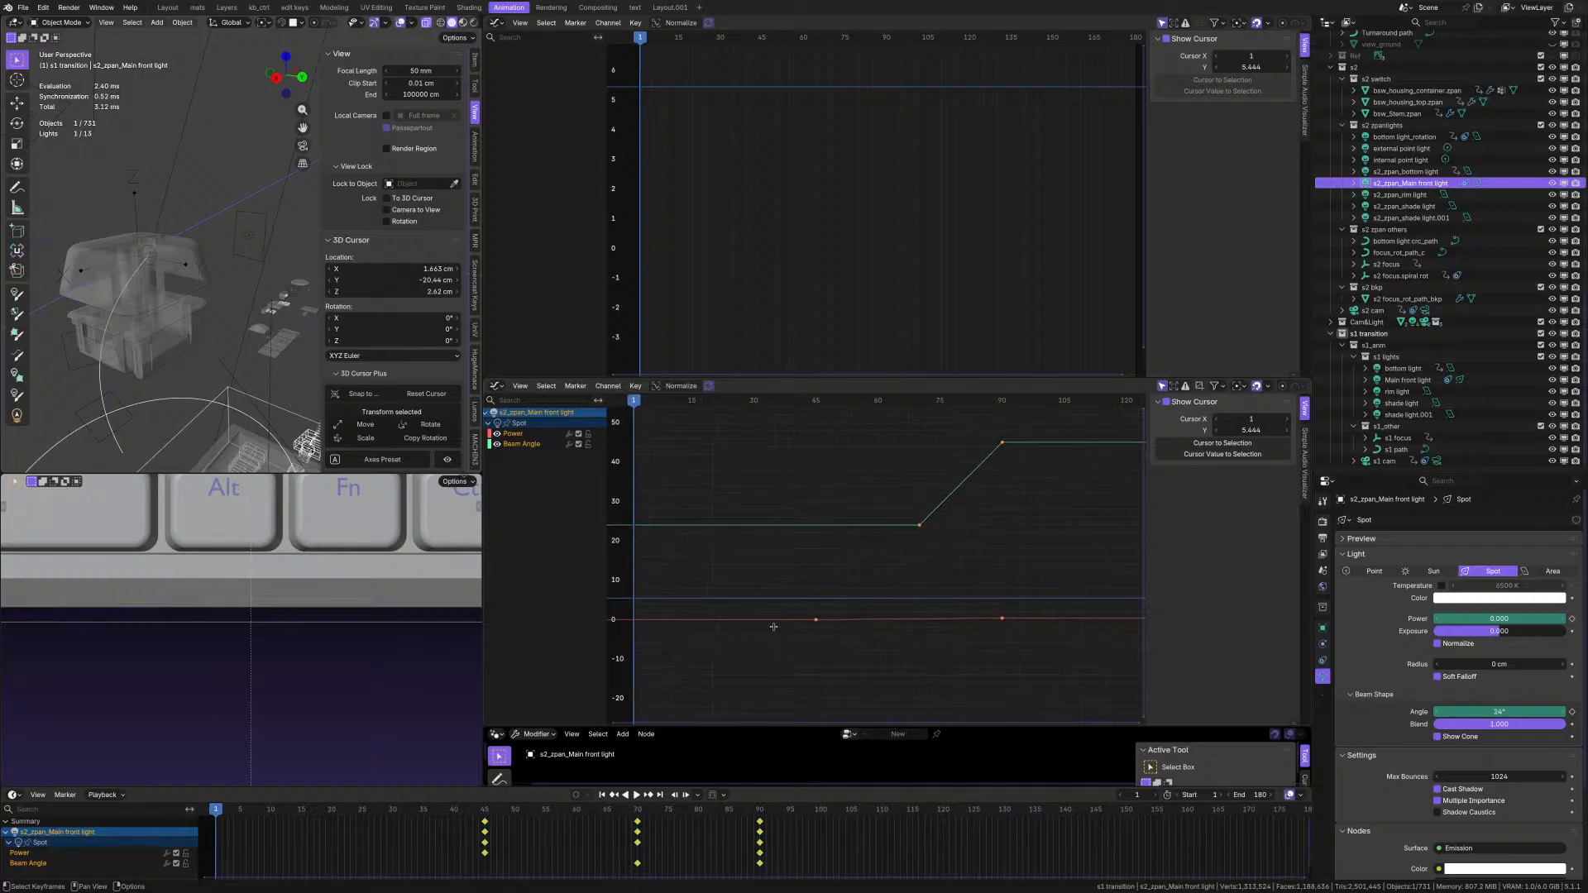
scroll(773, 627, "up", 2)
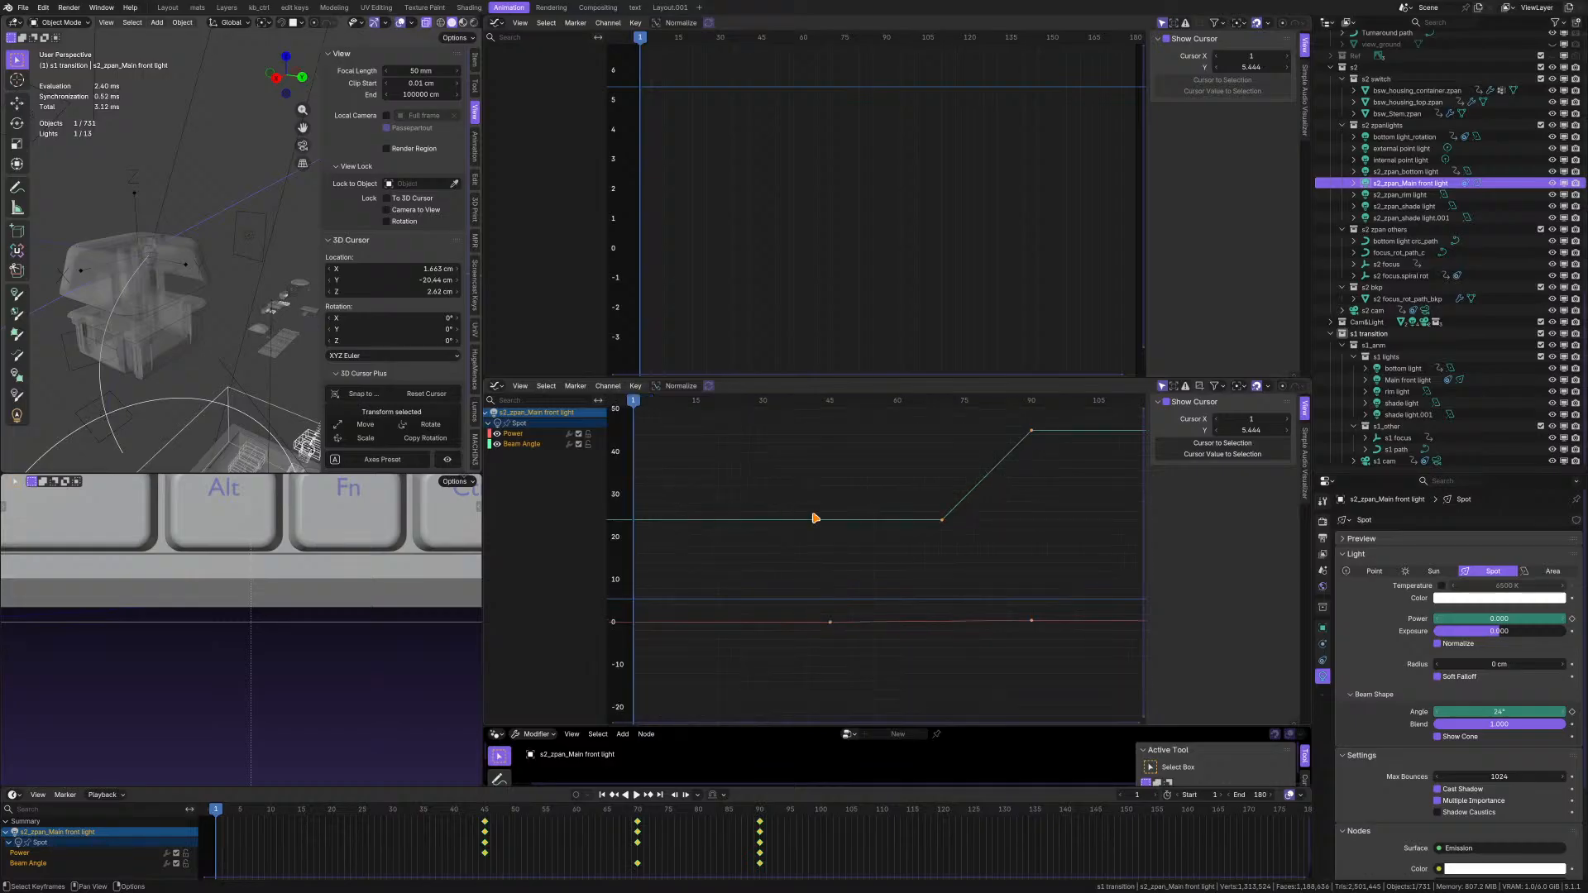
left_click(942, 521)
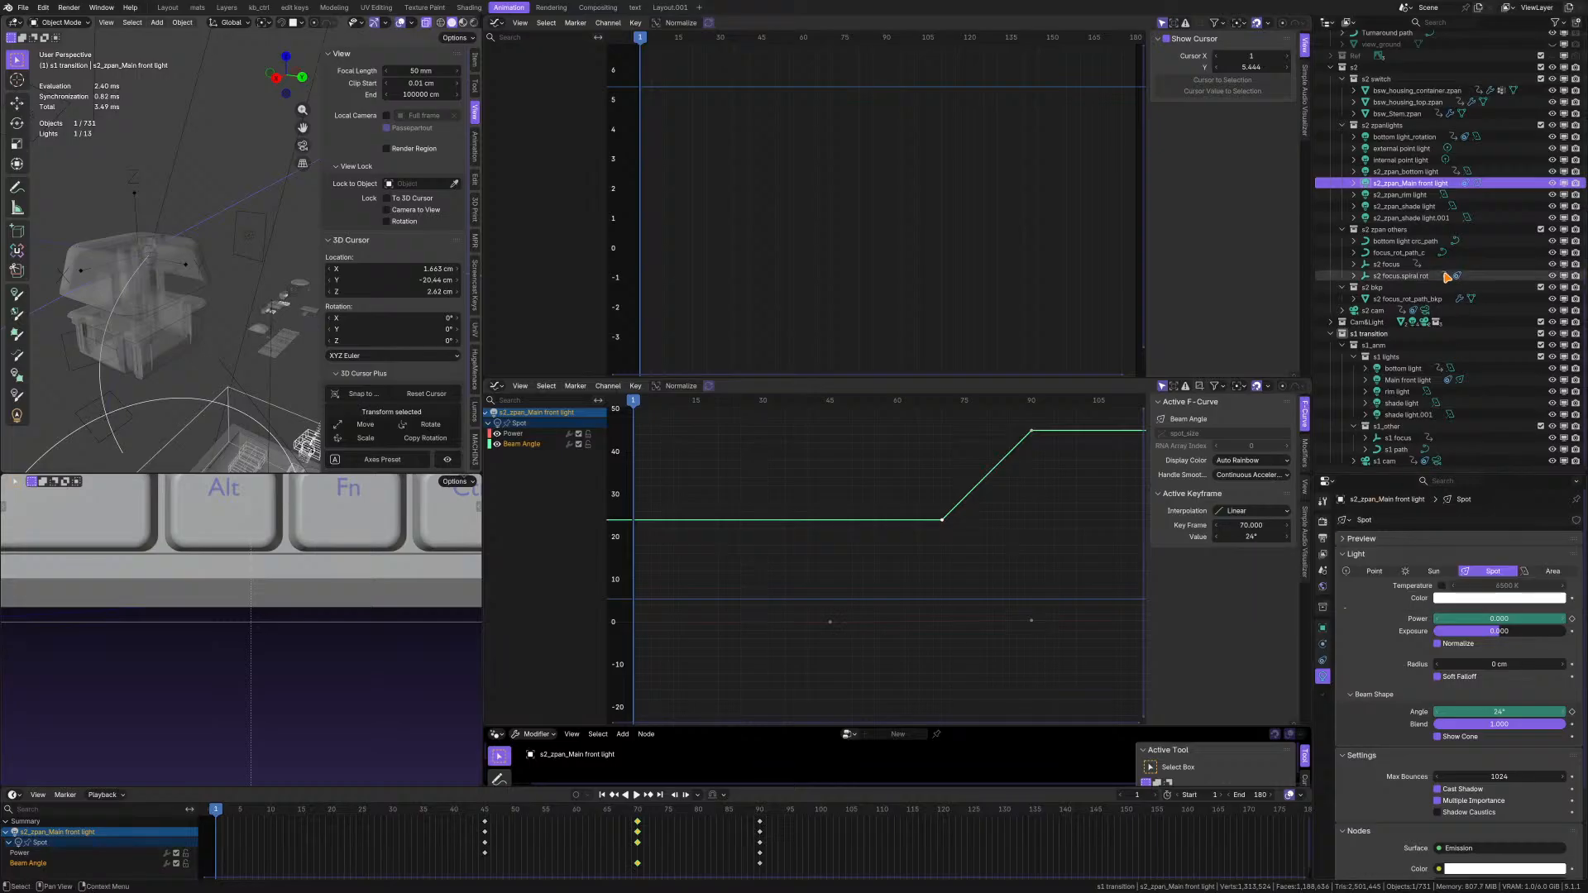
left_click(1414, 380)
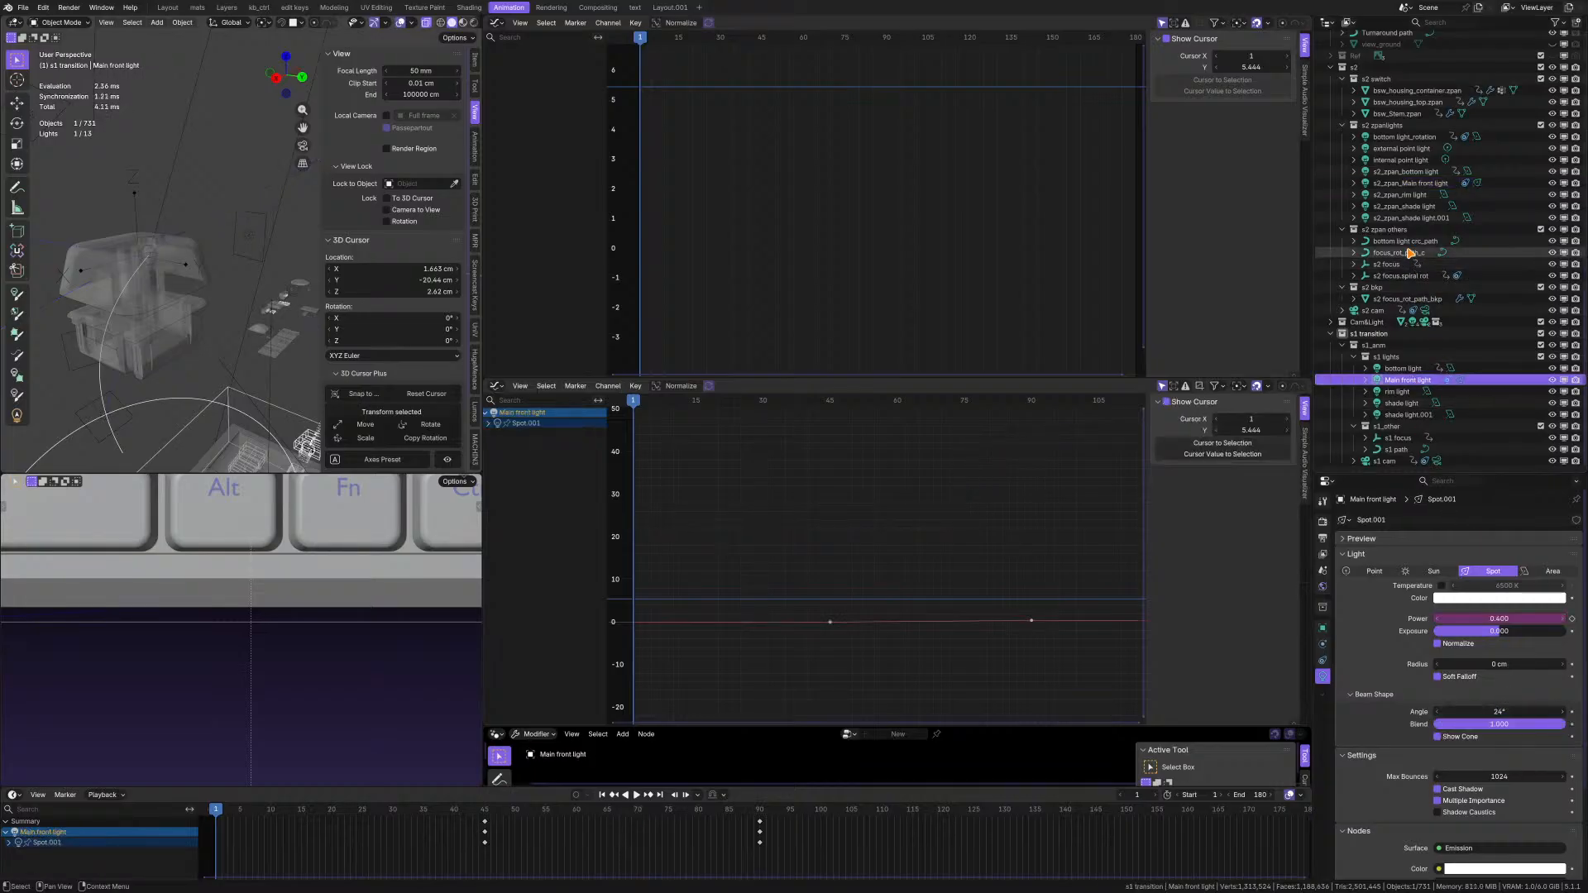
left_click(1407, 183)
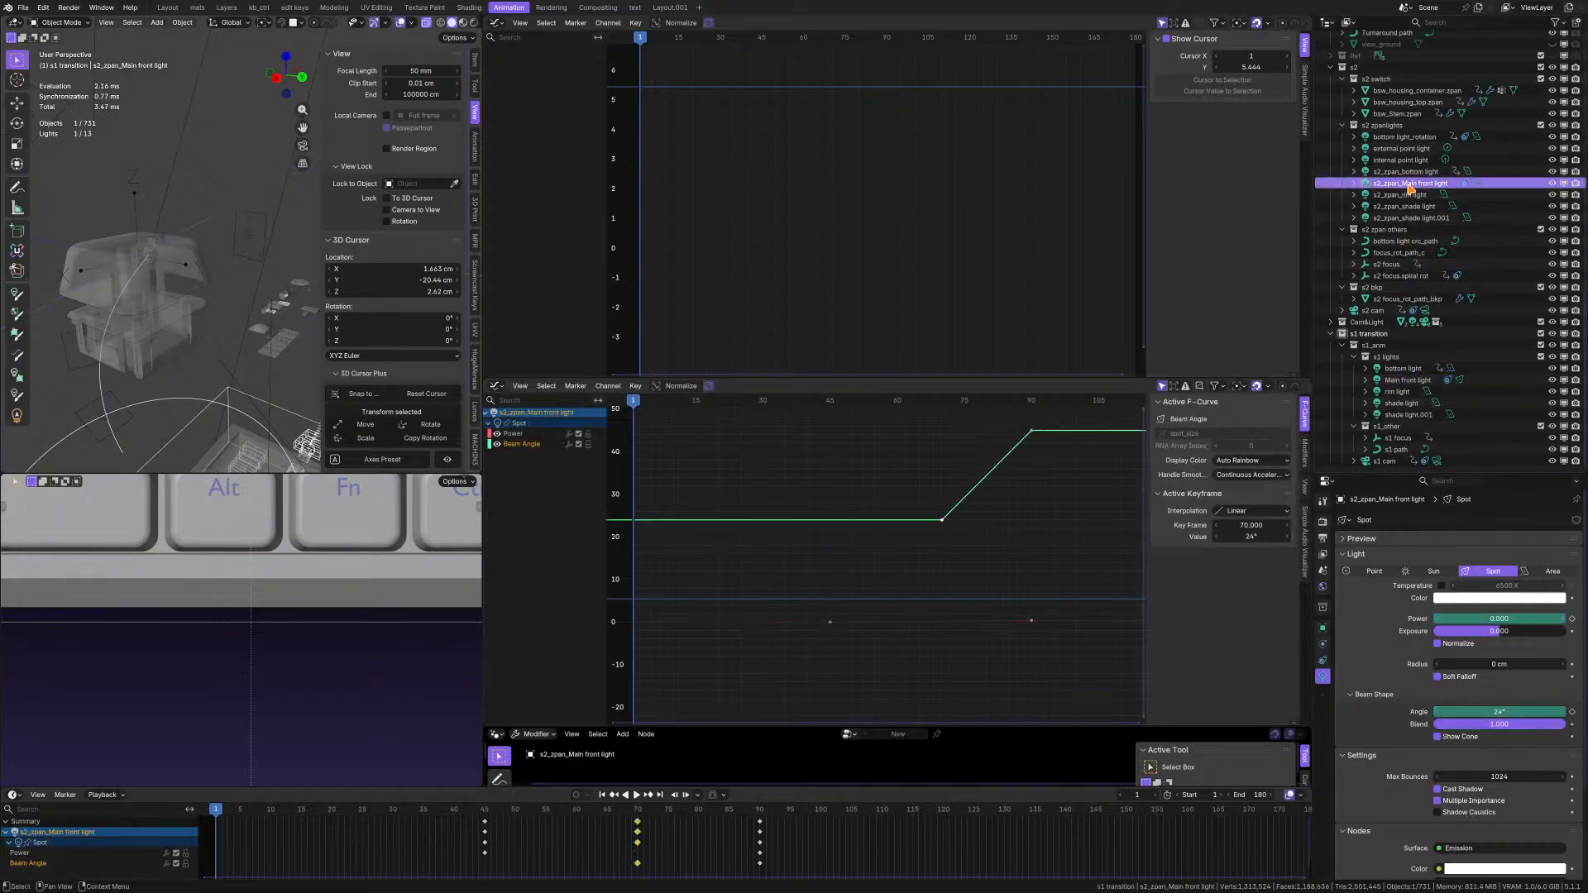
left_click(1411, 381)
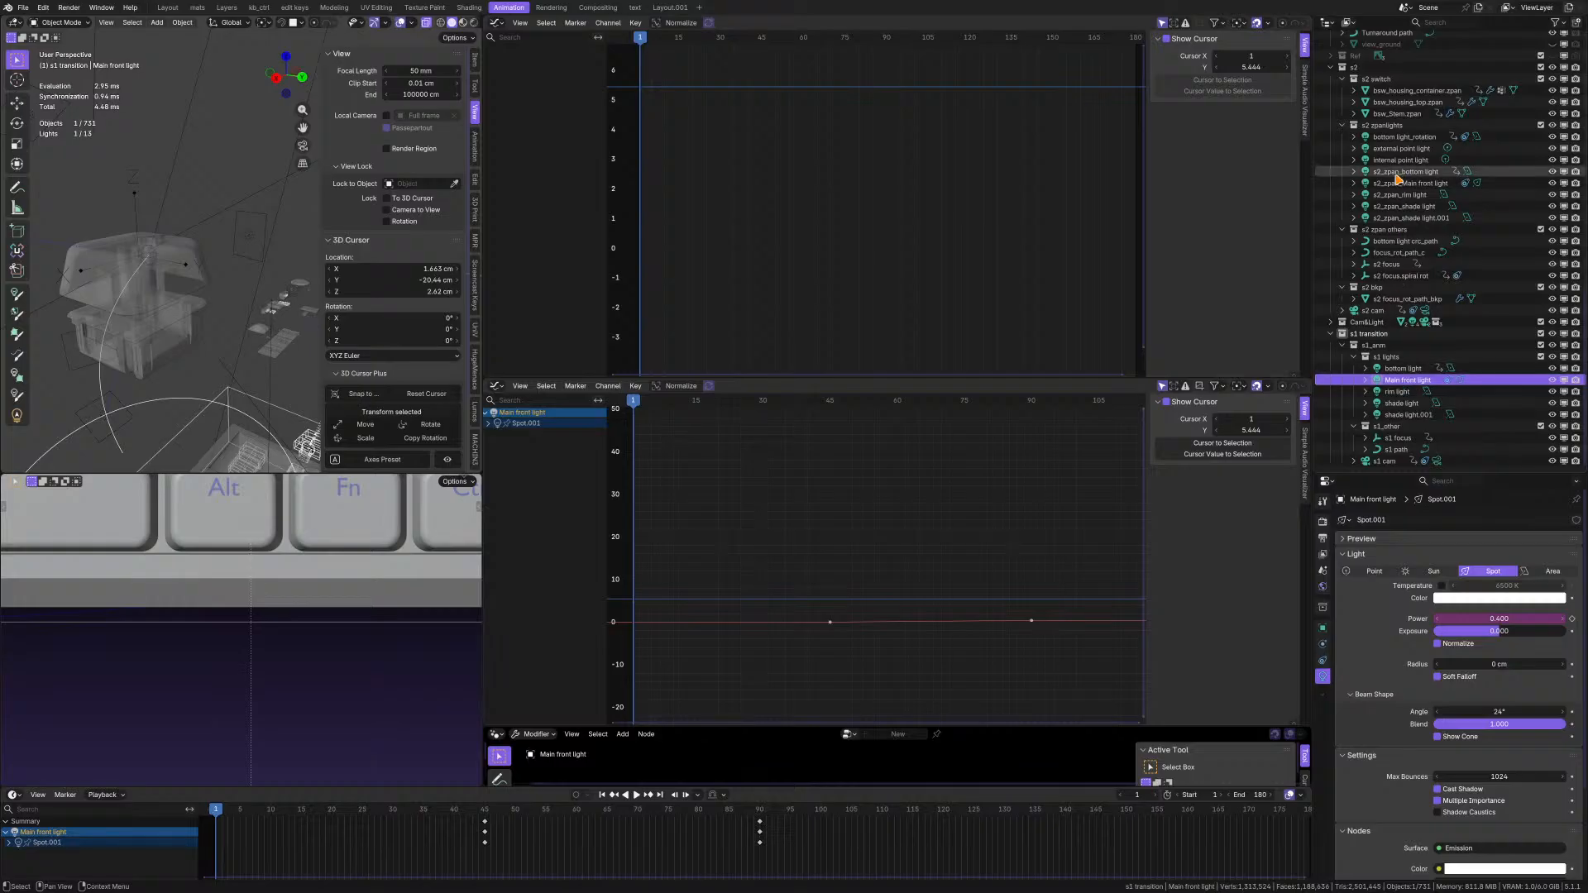
- Fit the s1 Main front light's Power curve in the graph and inspect its keyframes
scroll(811, 621, "down", 9)
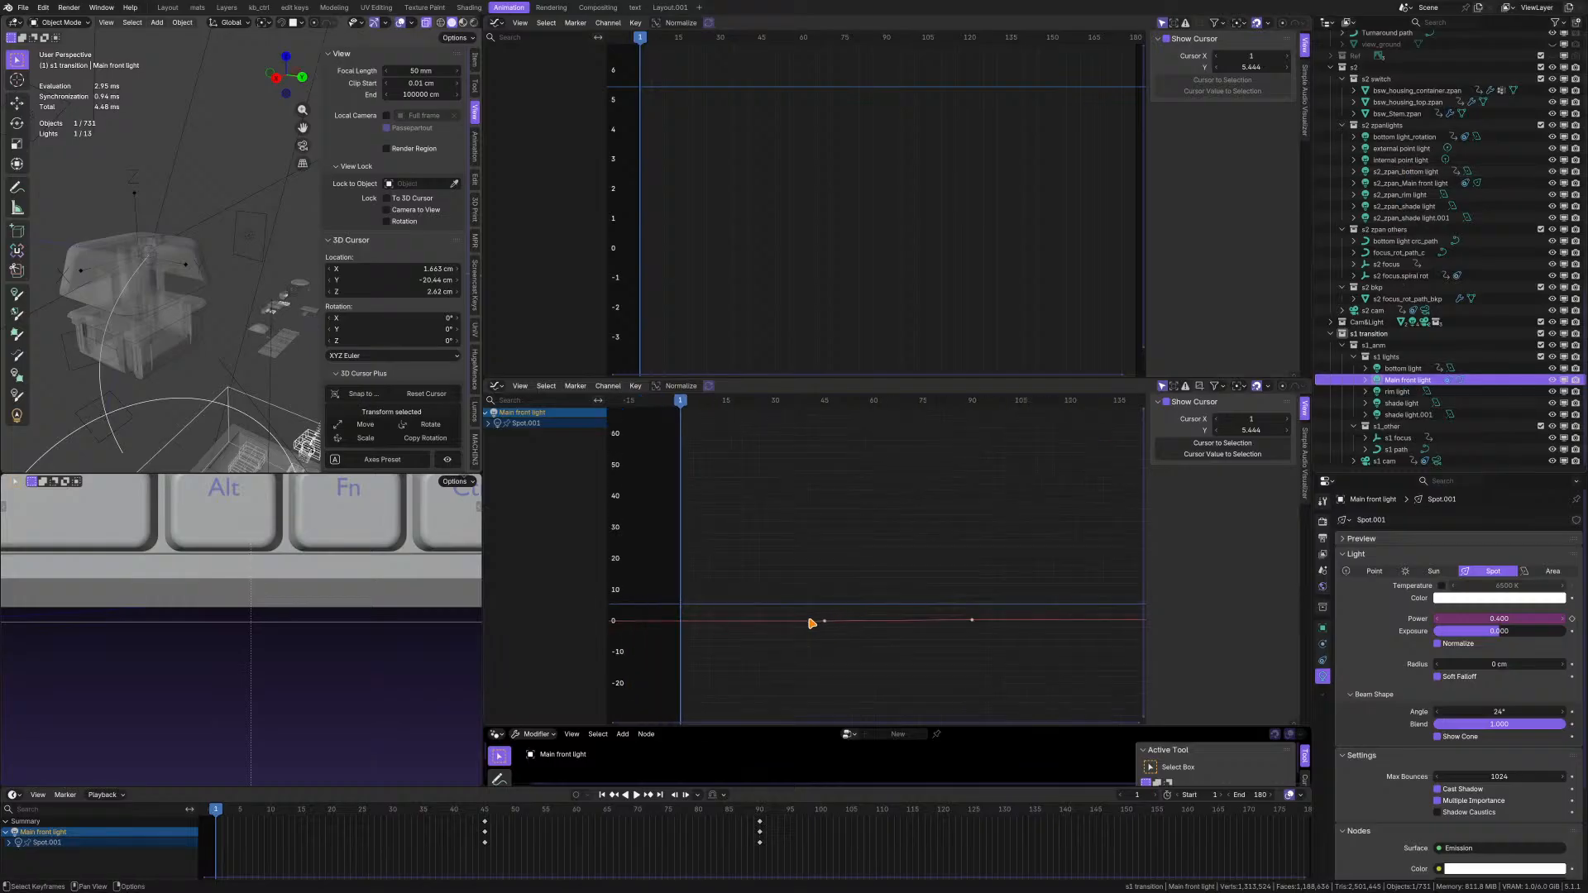
scroll(851, 614, "up", 9)
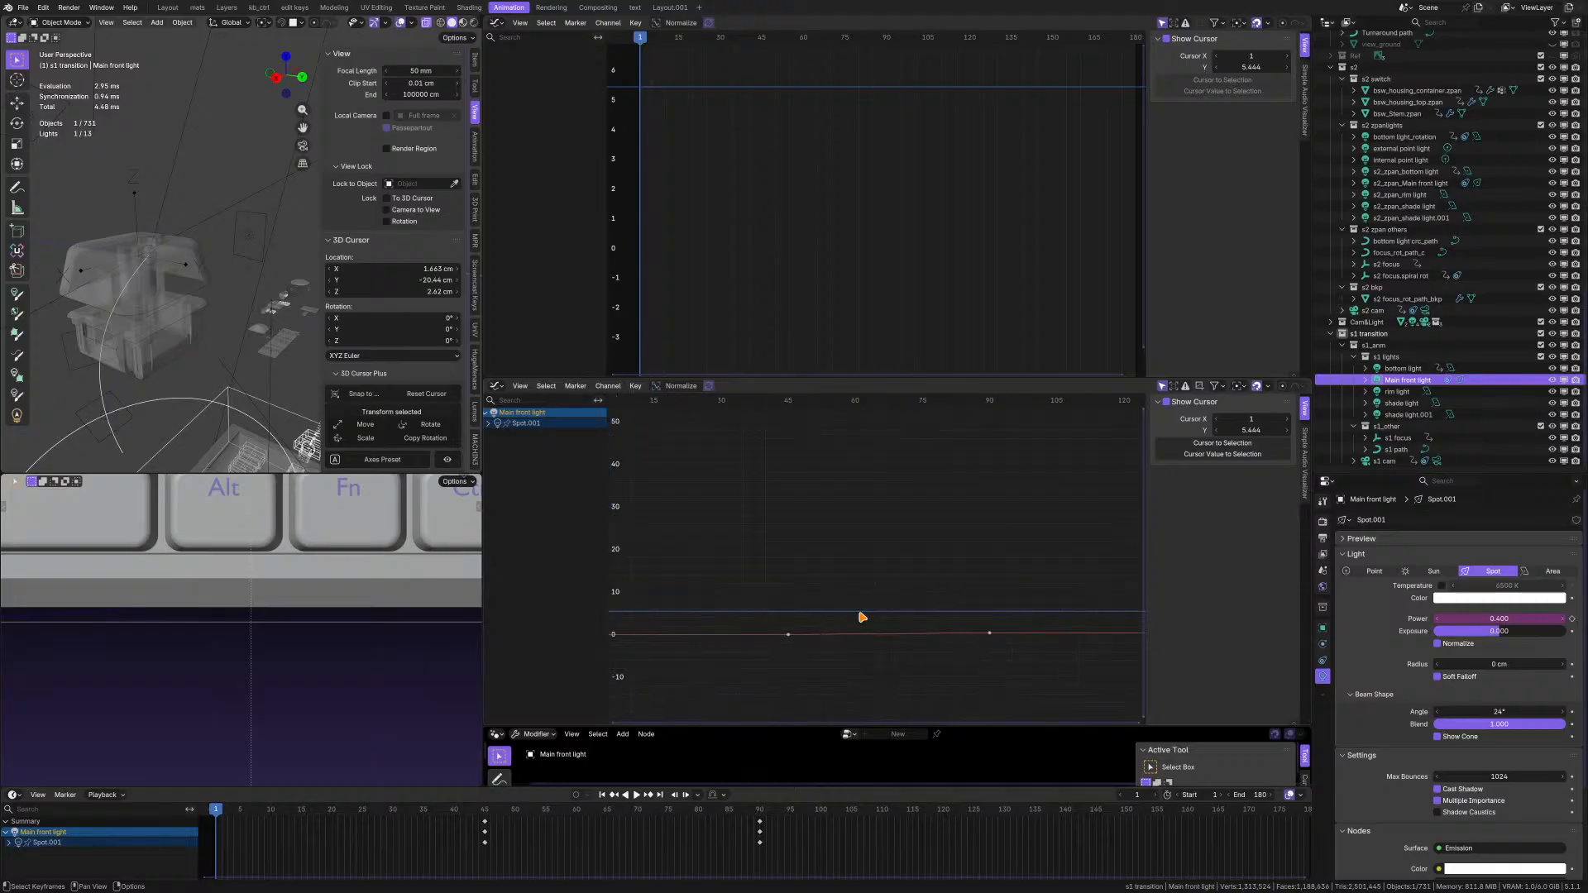
key("a")
key("Home")
scroll(862, 618, "down", 3)
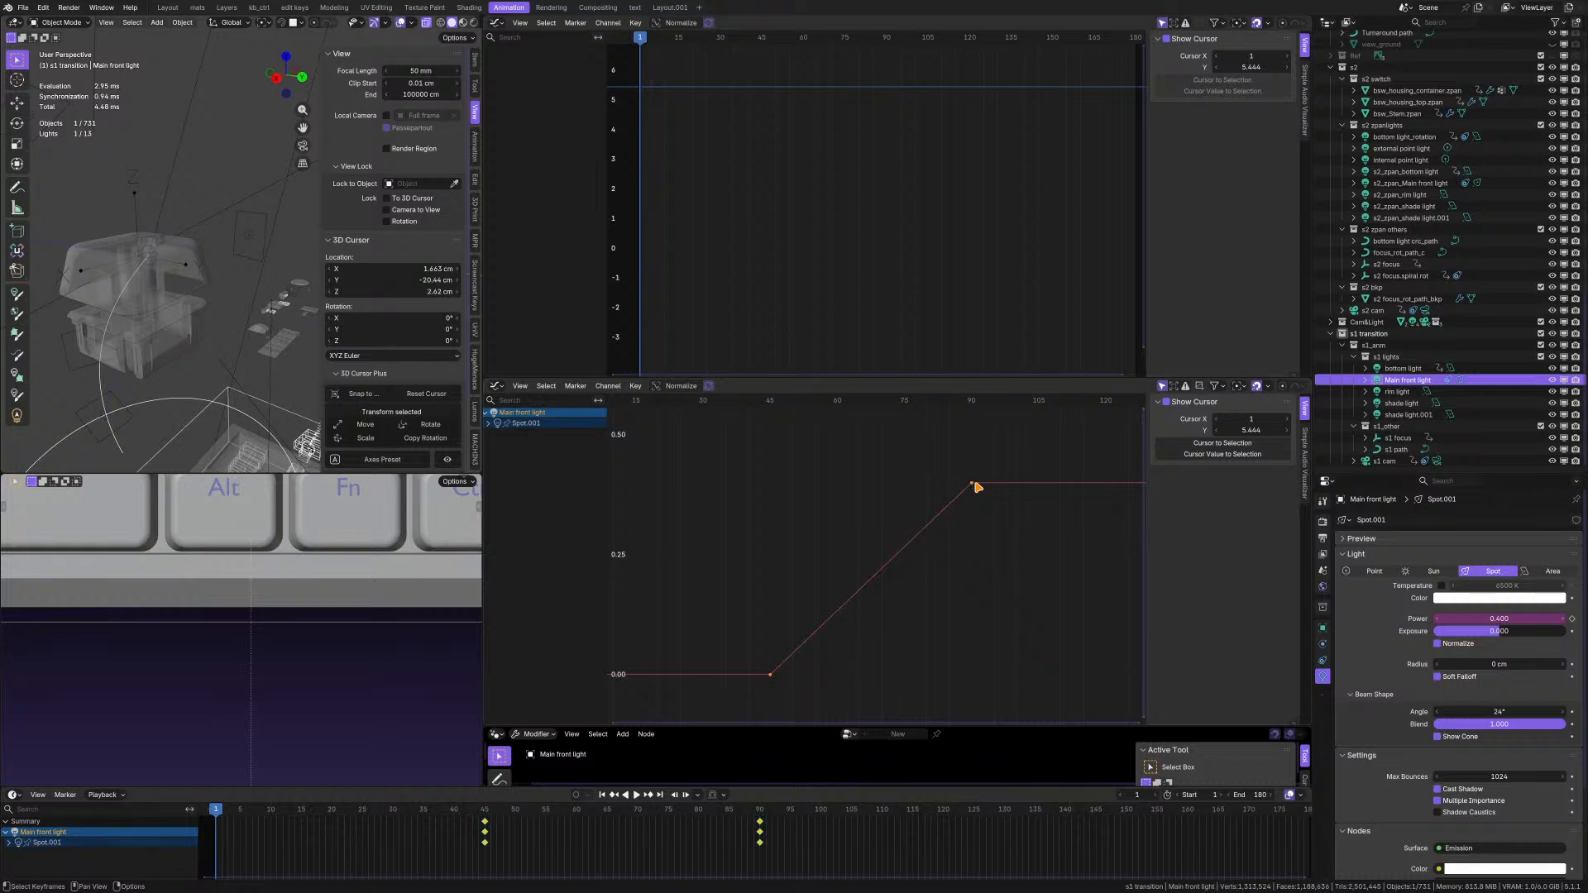
left_click(974, 485)
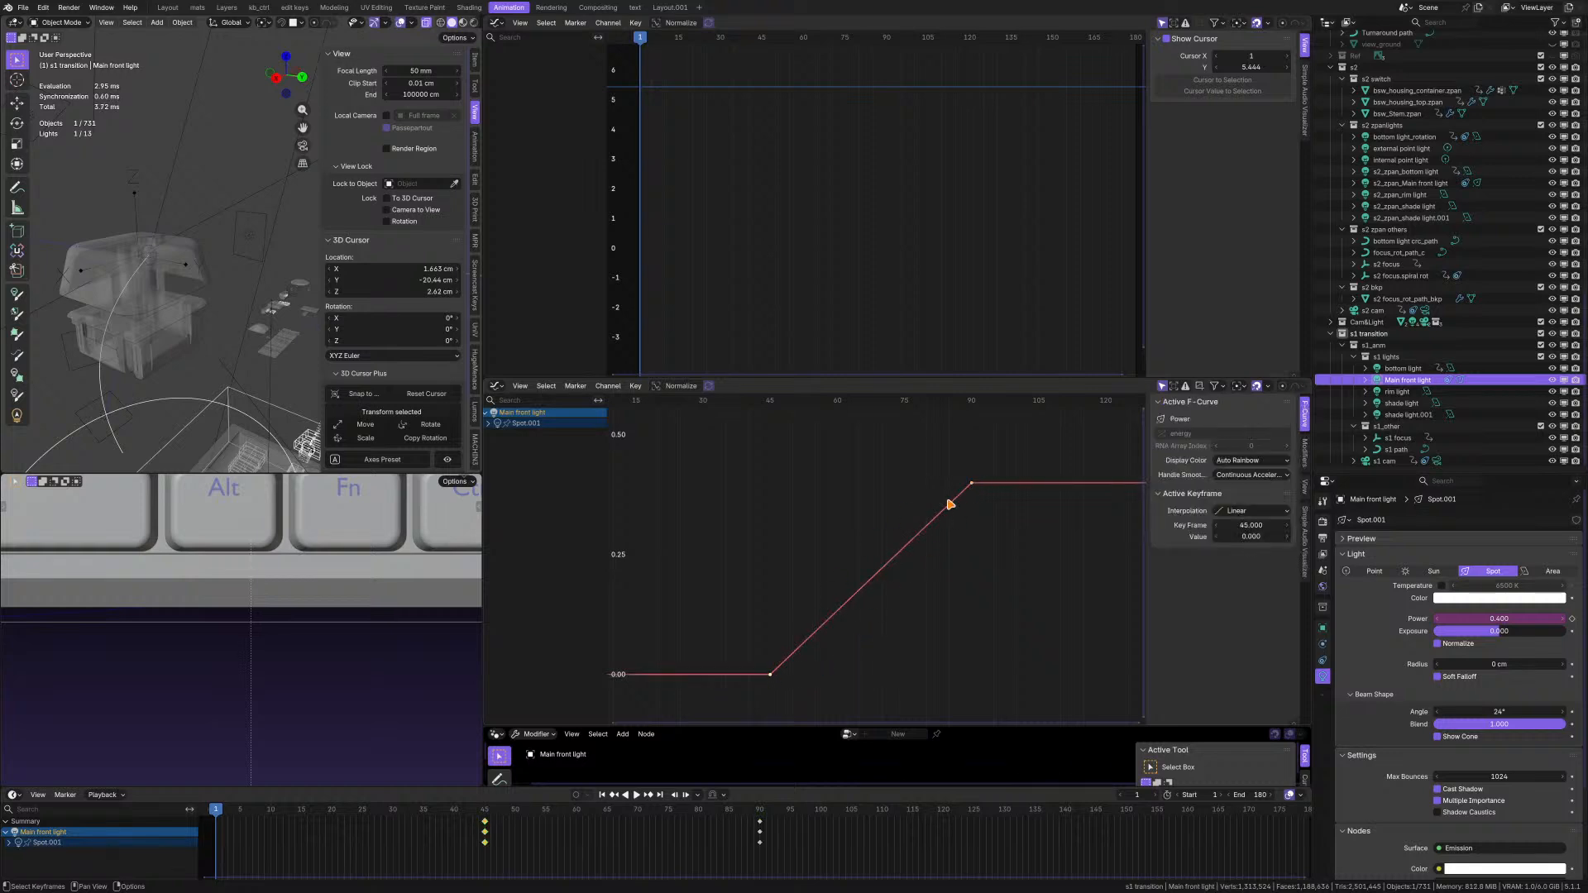
scroll(861, 542, "down", 2)
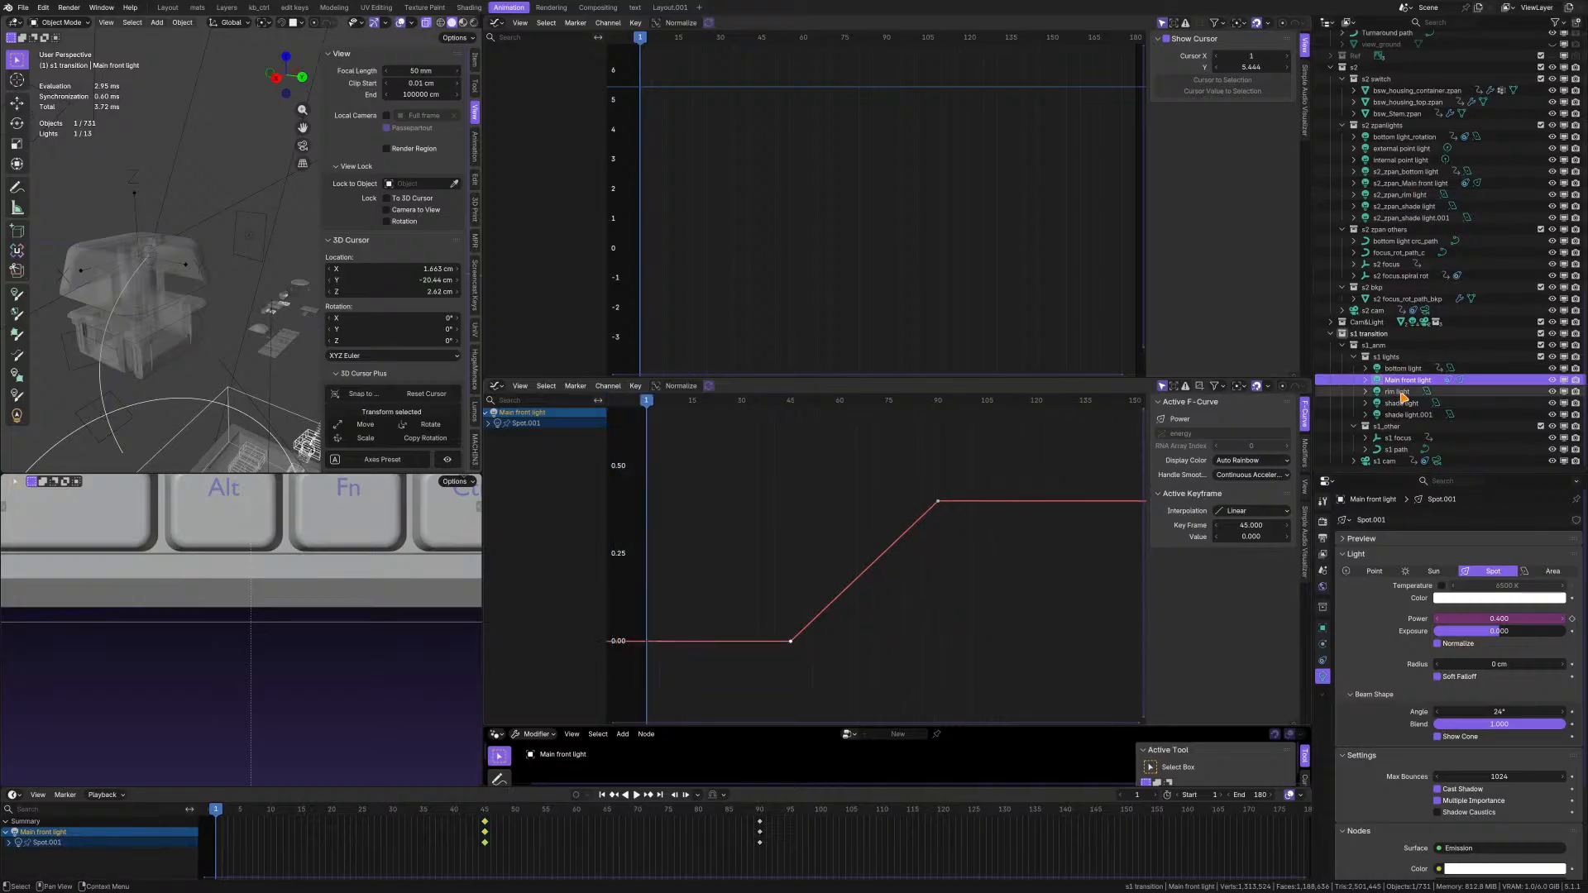
- Examine the Power curve keyframes of s2_zpan_Main front light at the same graph scale as the s1 curve
left_click(1407, 183)
scroll(861, 568, "up", 3)
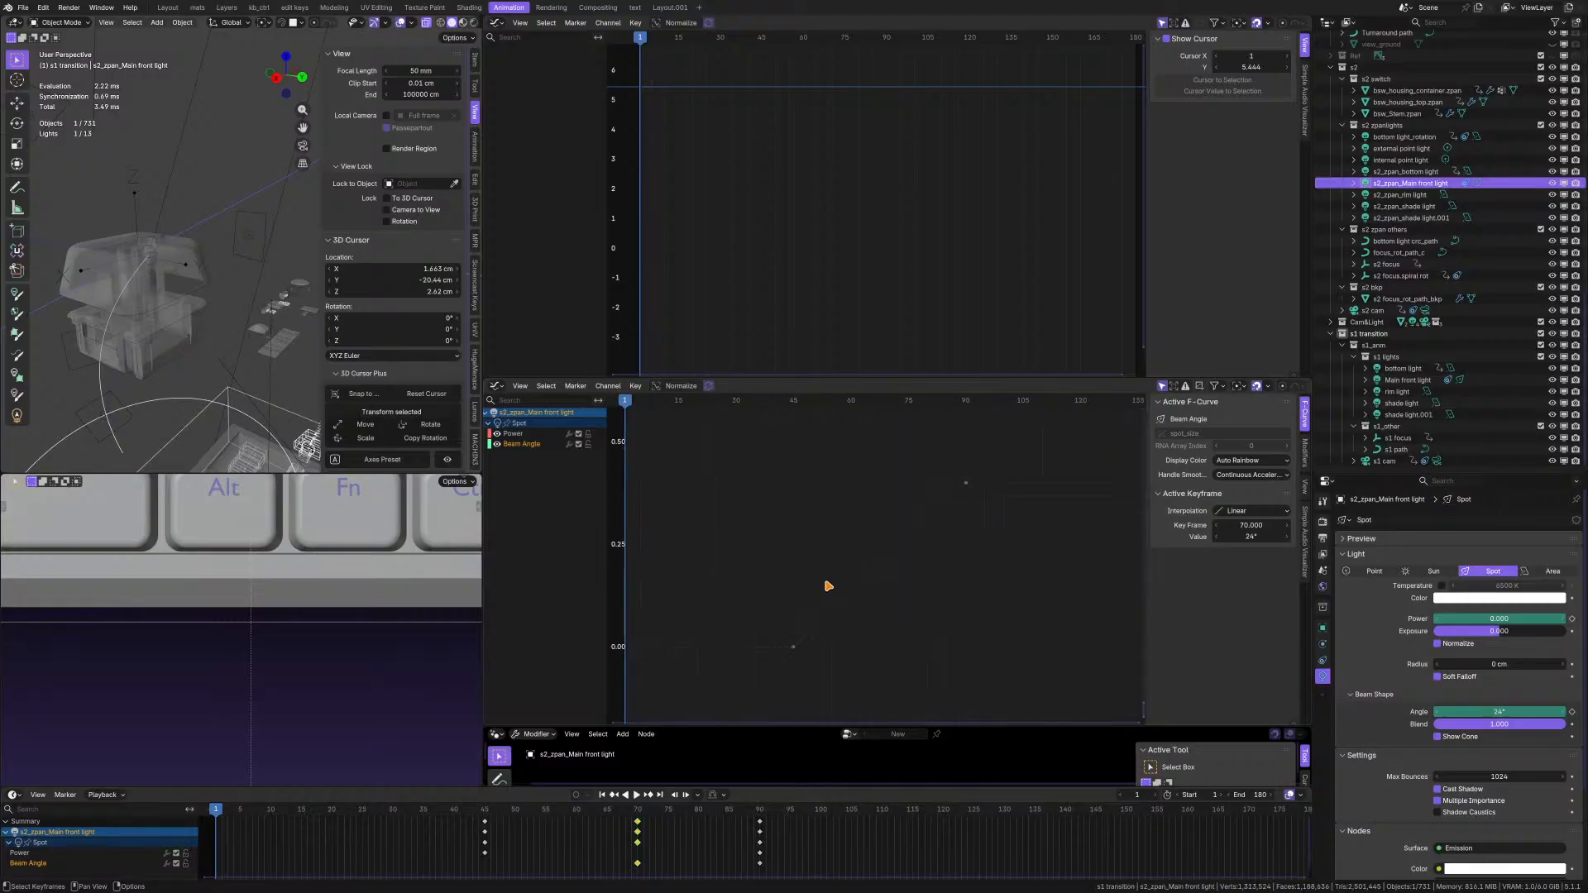
scroll(805, 613, "up", 1)
scroll(805, 613, "up", 1)
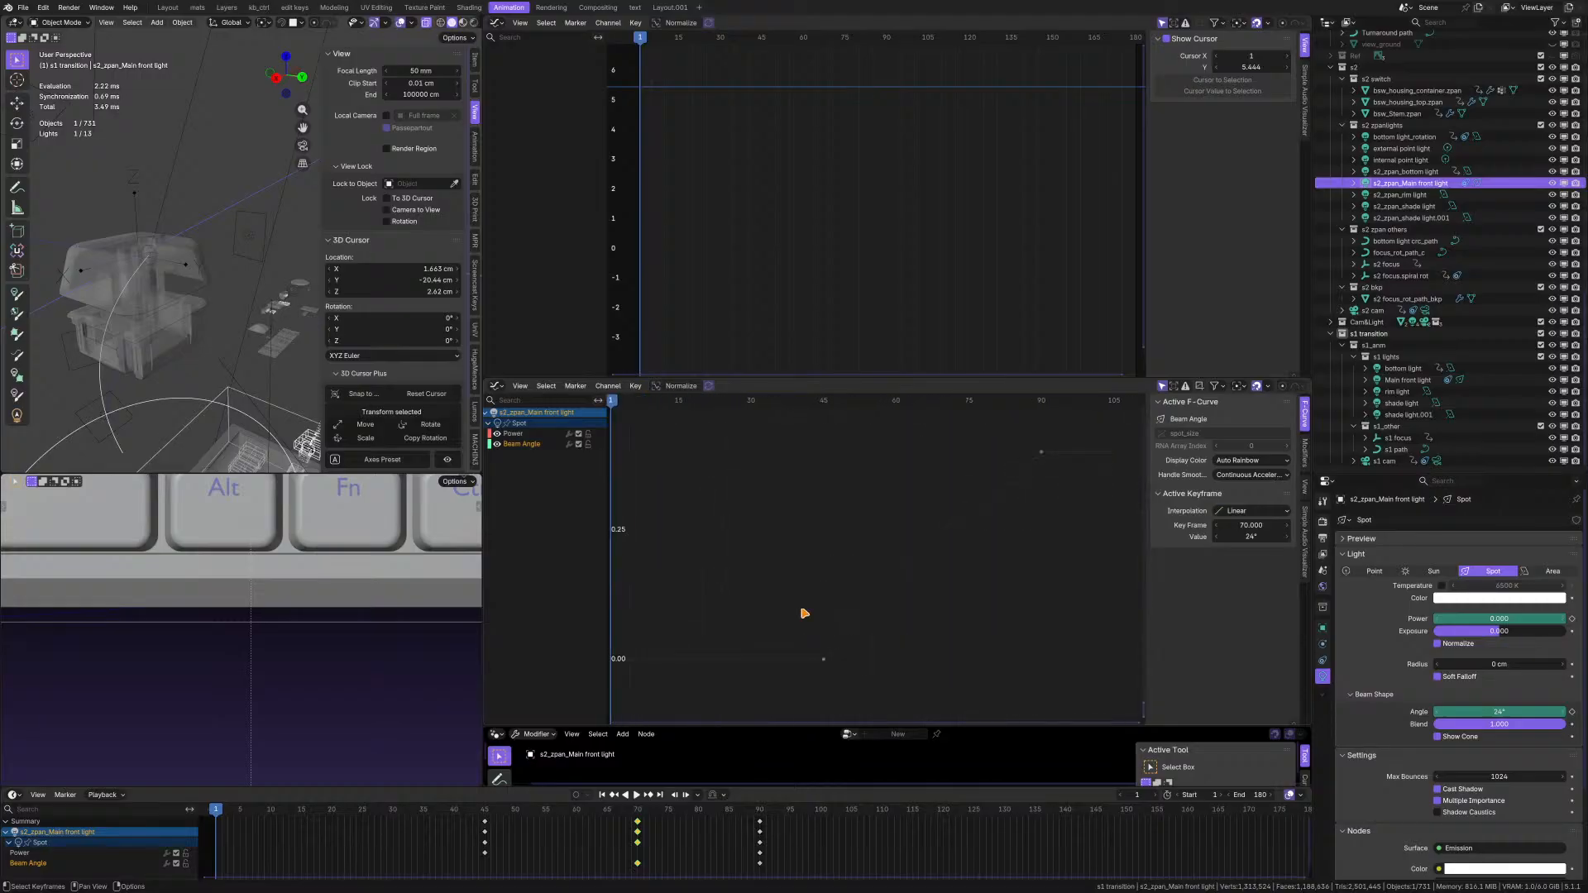
scroll(805, 613, "down", 3)
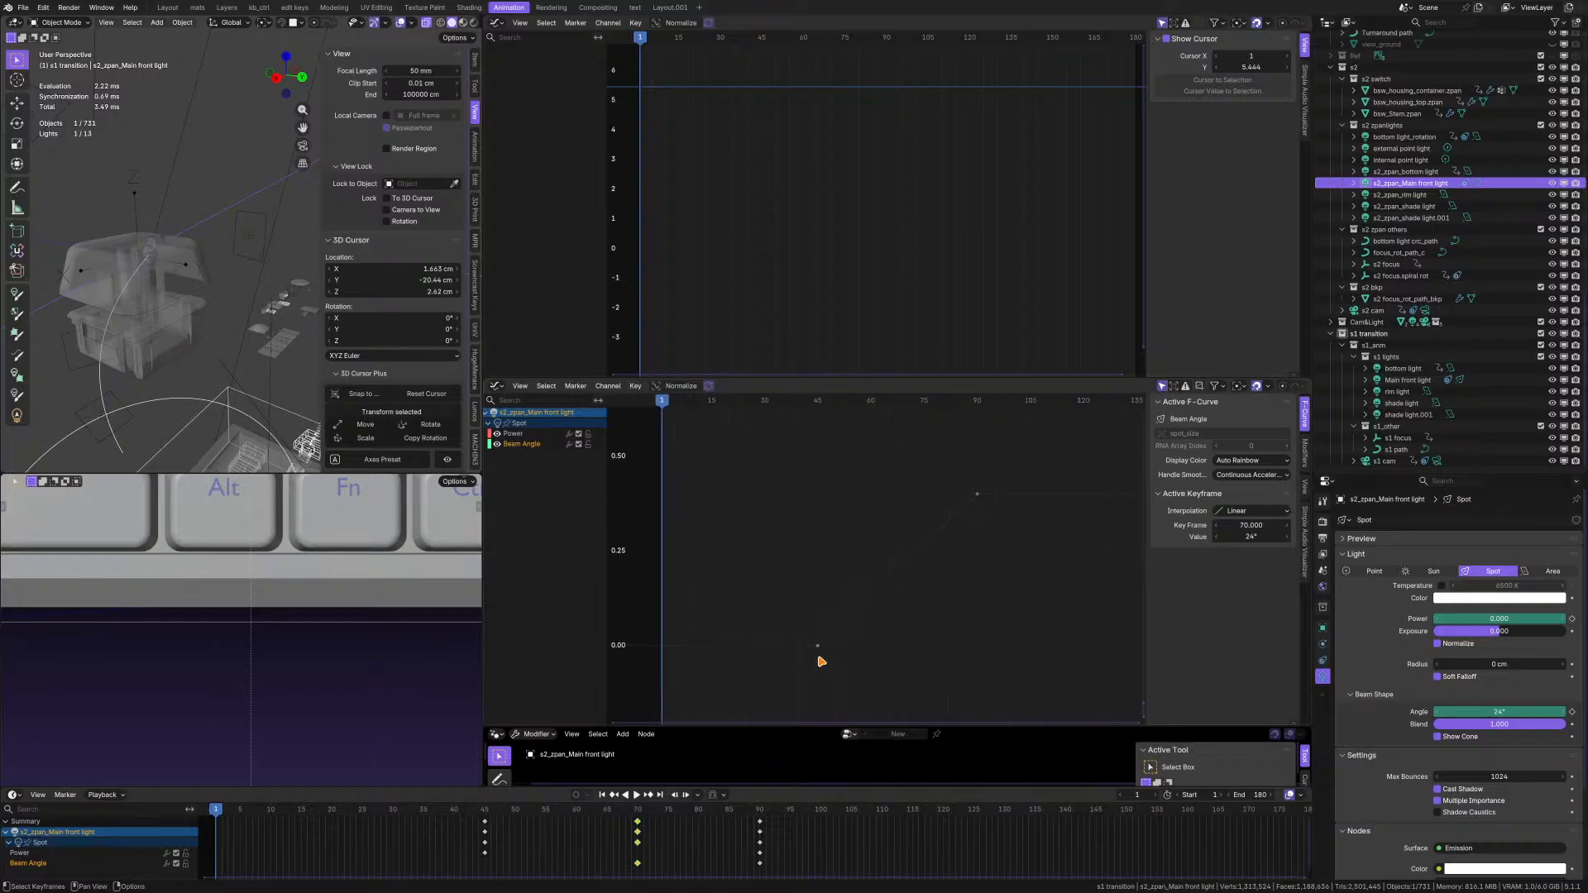
left_click(818, 645)
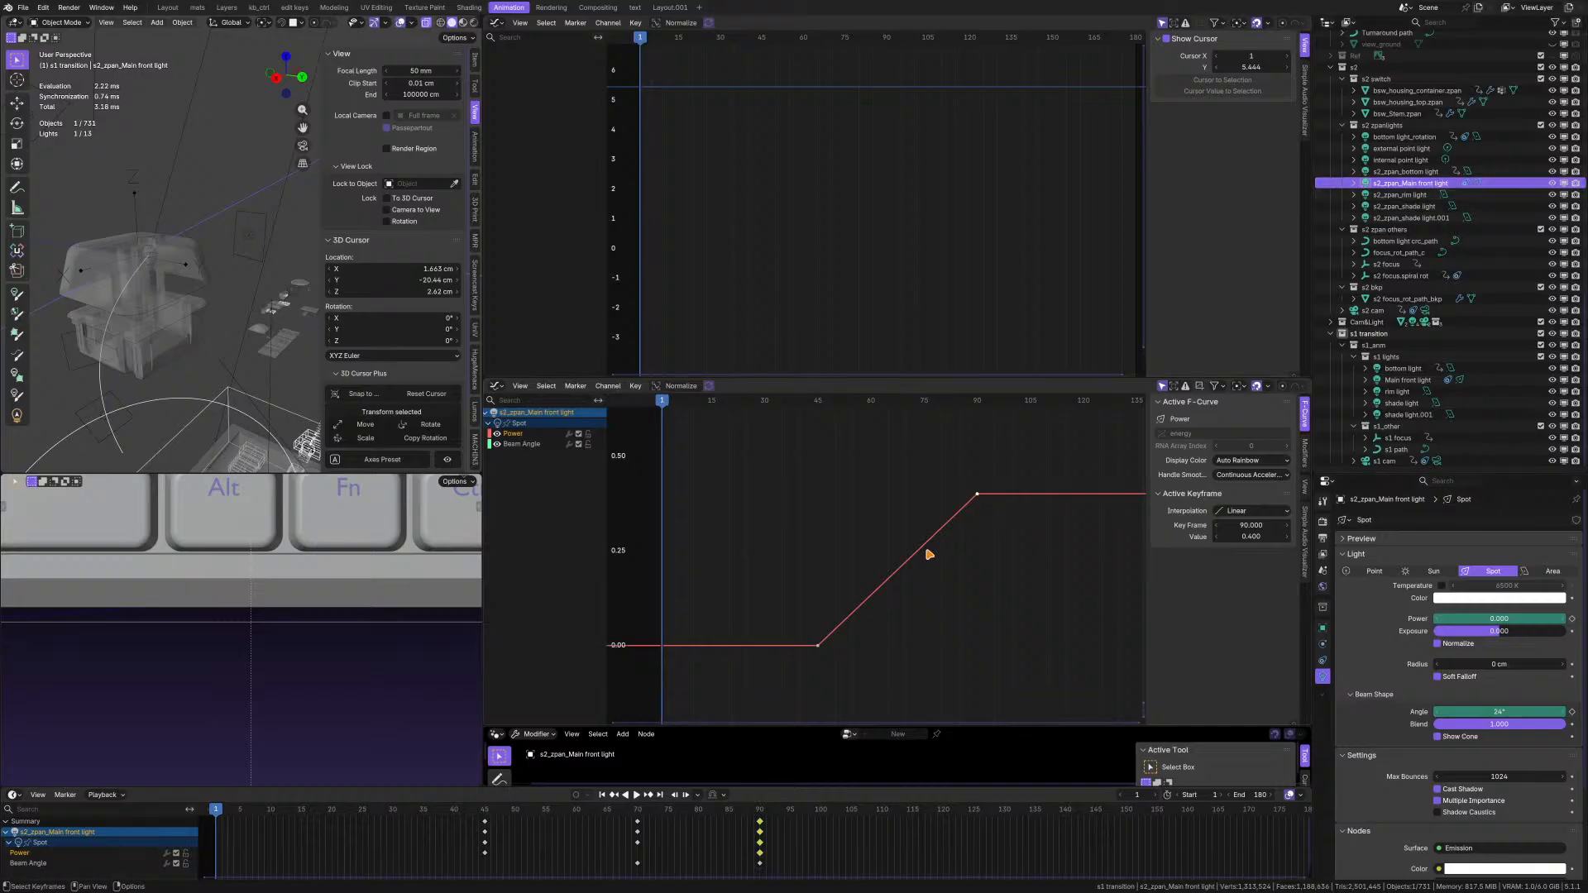
left_click(984, 560)
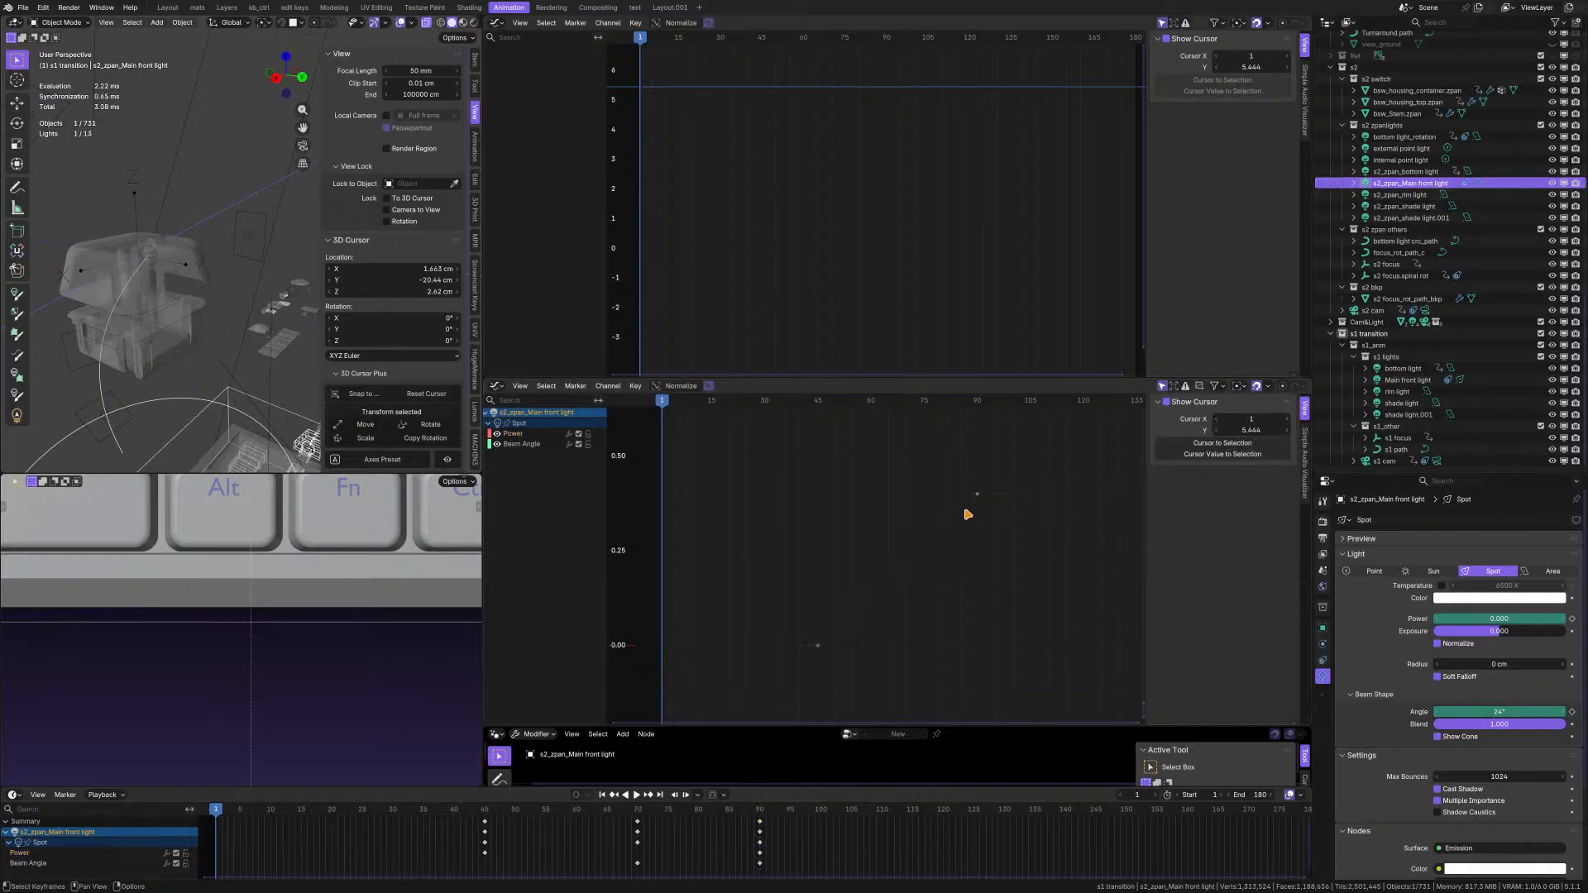
- Move the Power keyframe of s2_zpan_Main front light from frame 90 to frame 0 and deselect it
left_click(977, 496)
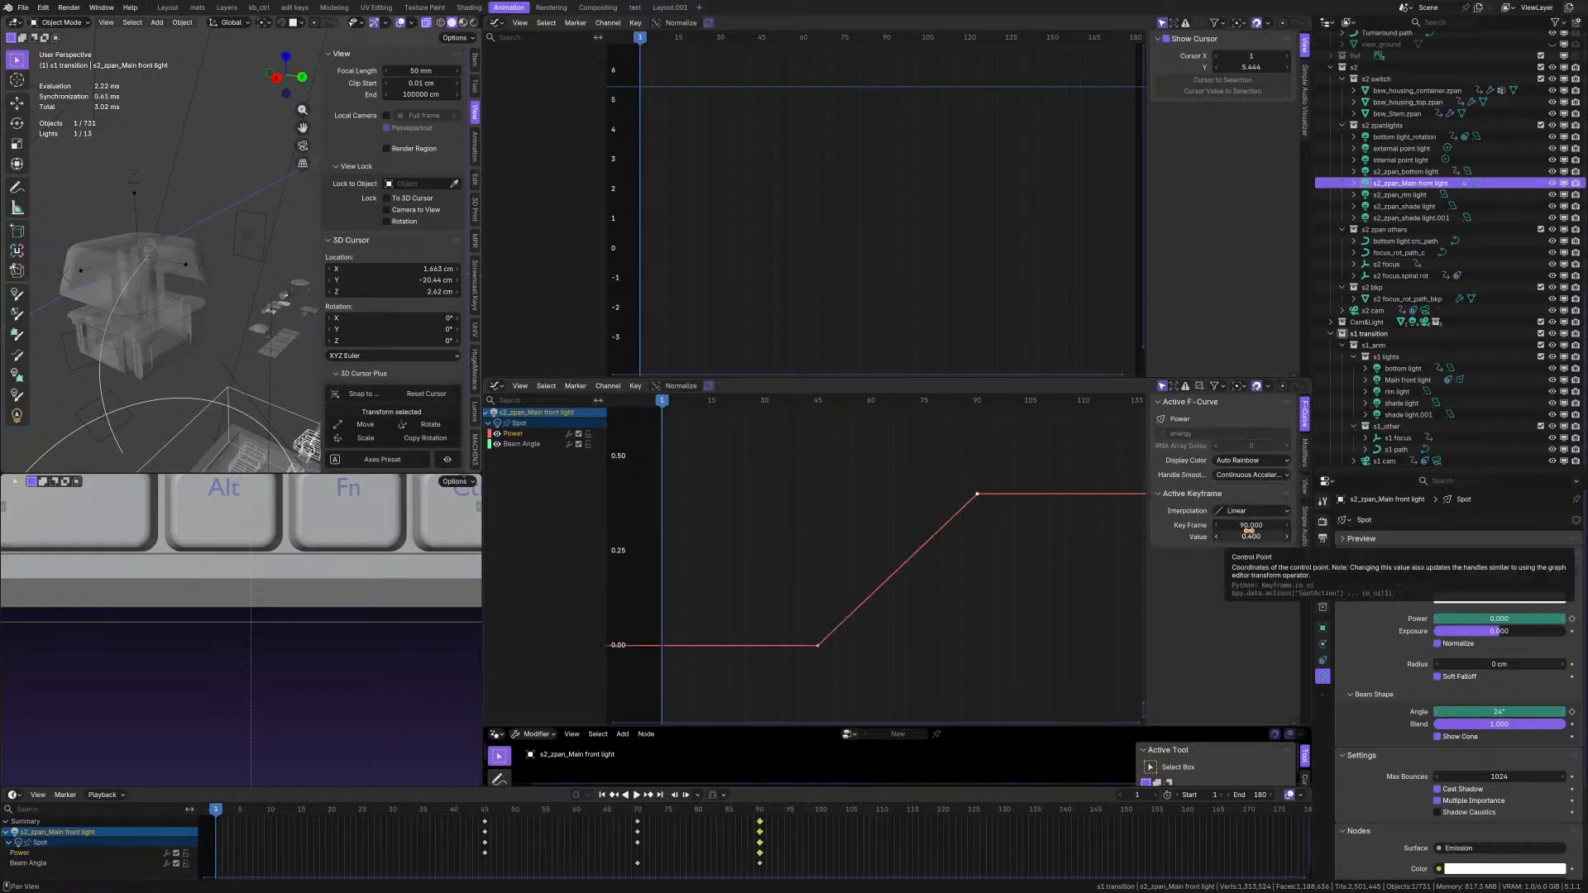
left_click(1251, 526)
type("0")
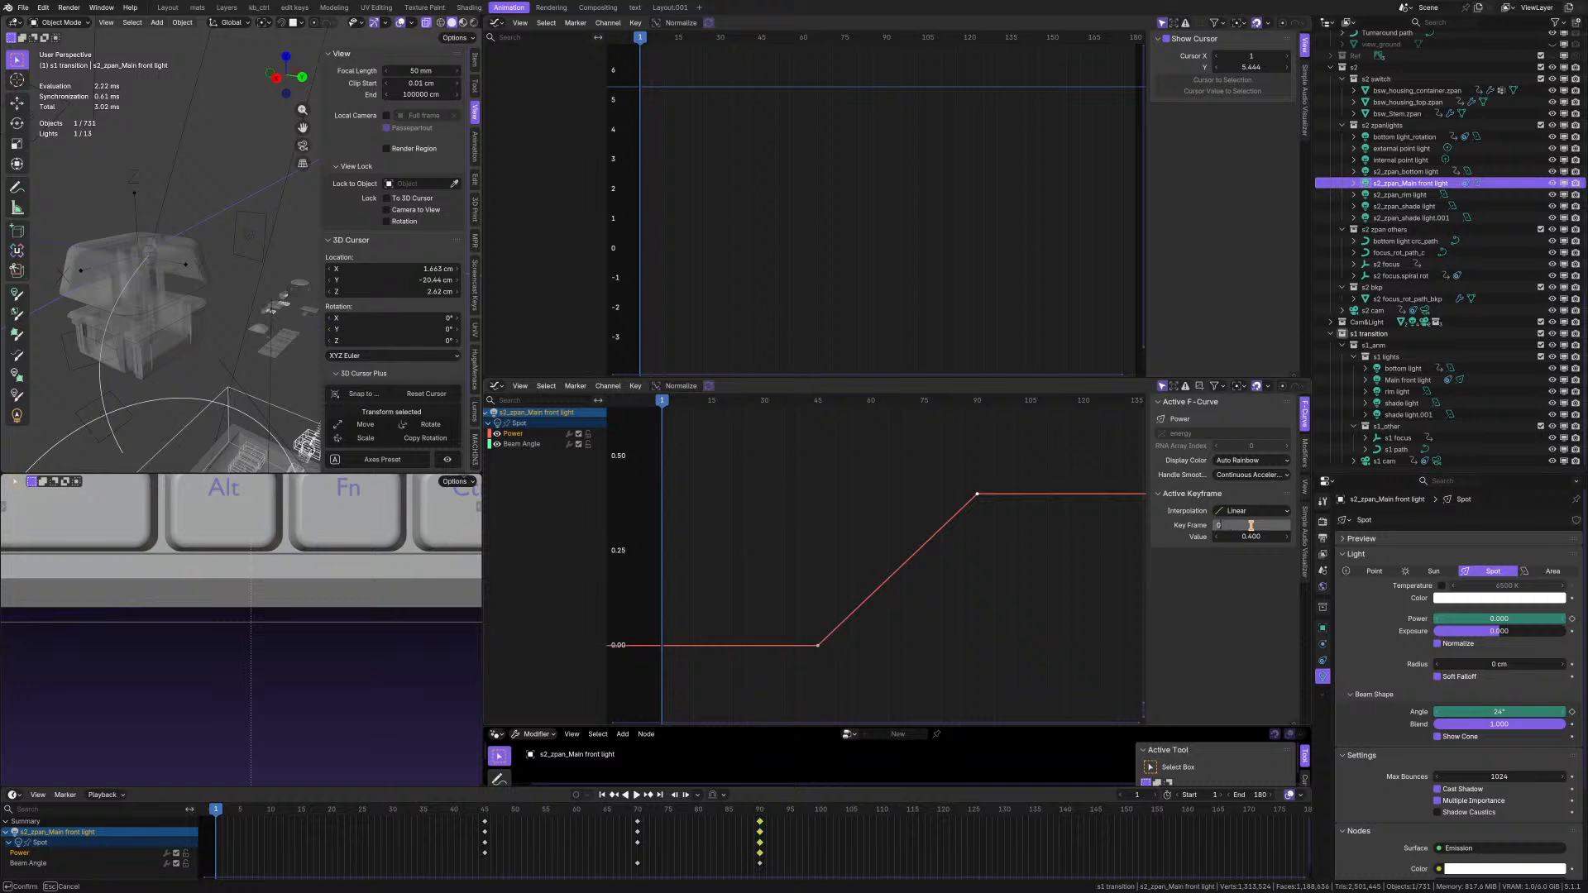
key("Return")
left_click(841, 600)
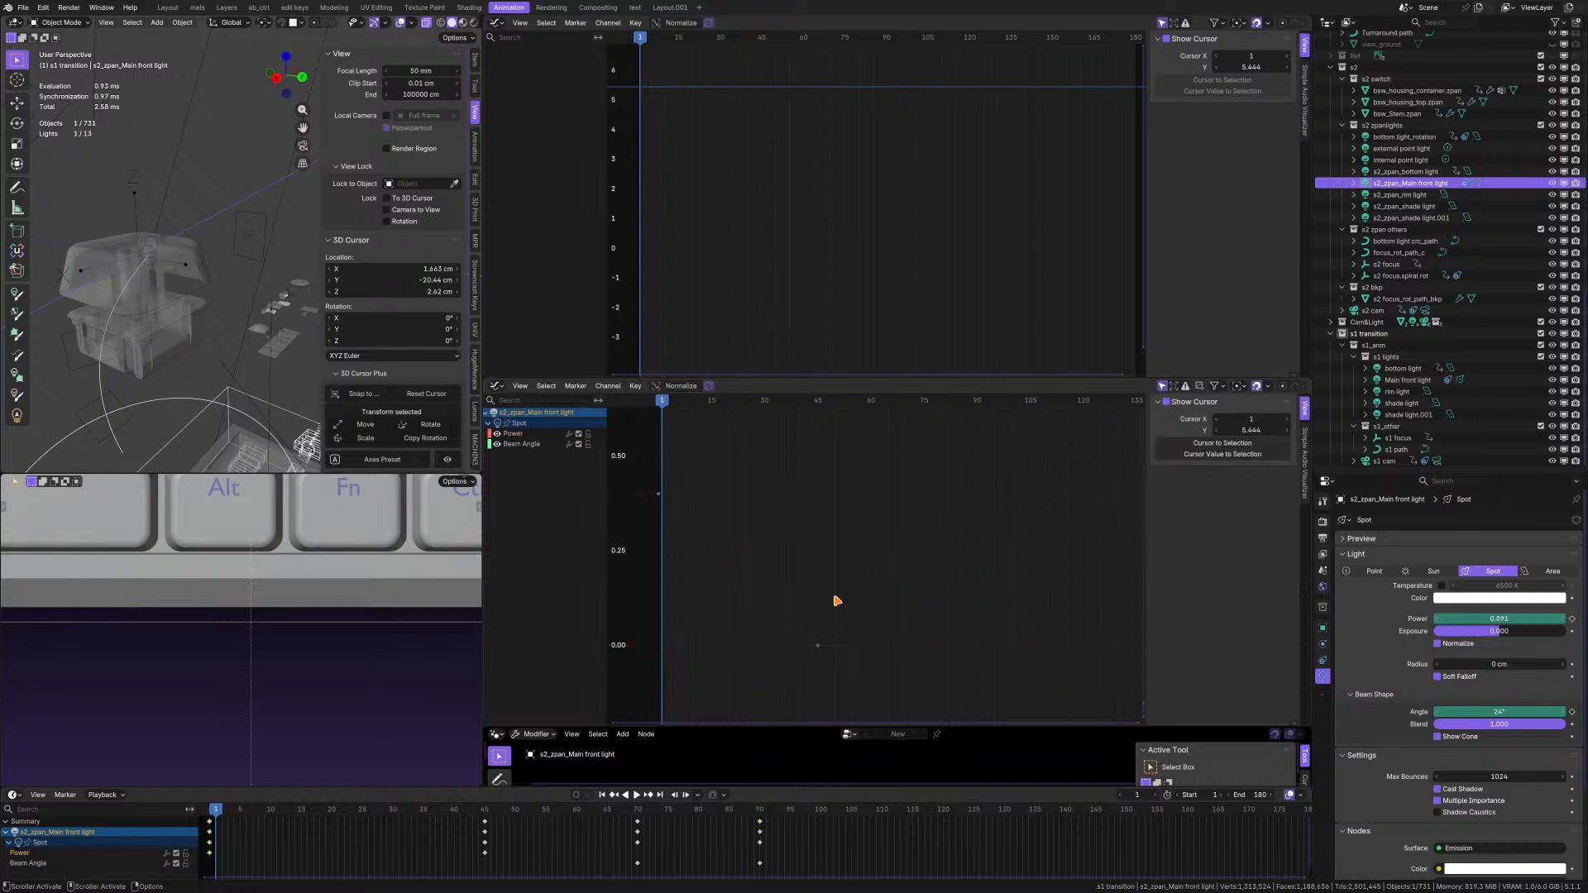
- Display the s2_zpan_Main front light's Power curve and scrub through the s2_100.jpg render sequence in the media player
left_click(819, 647)
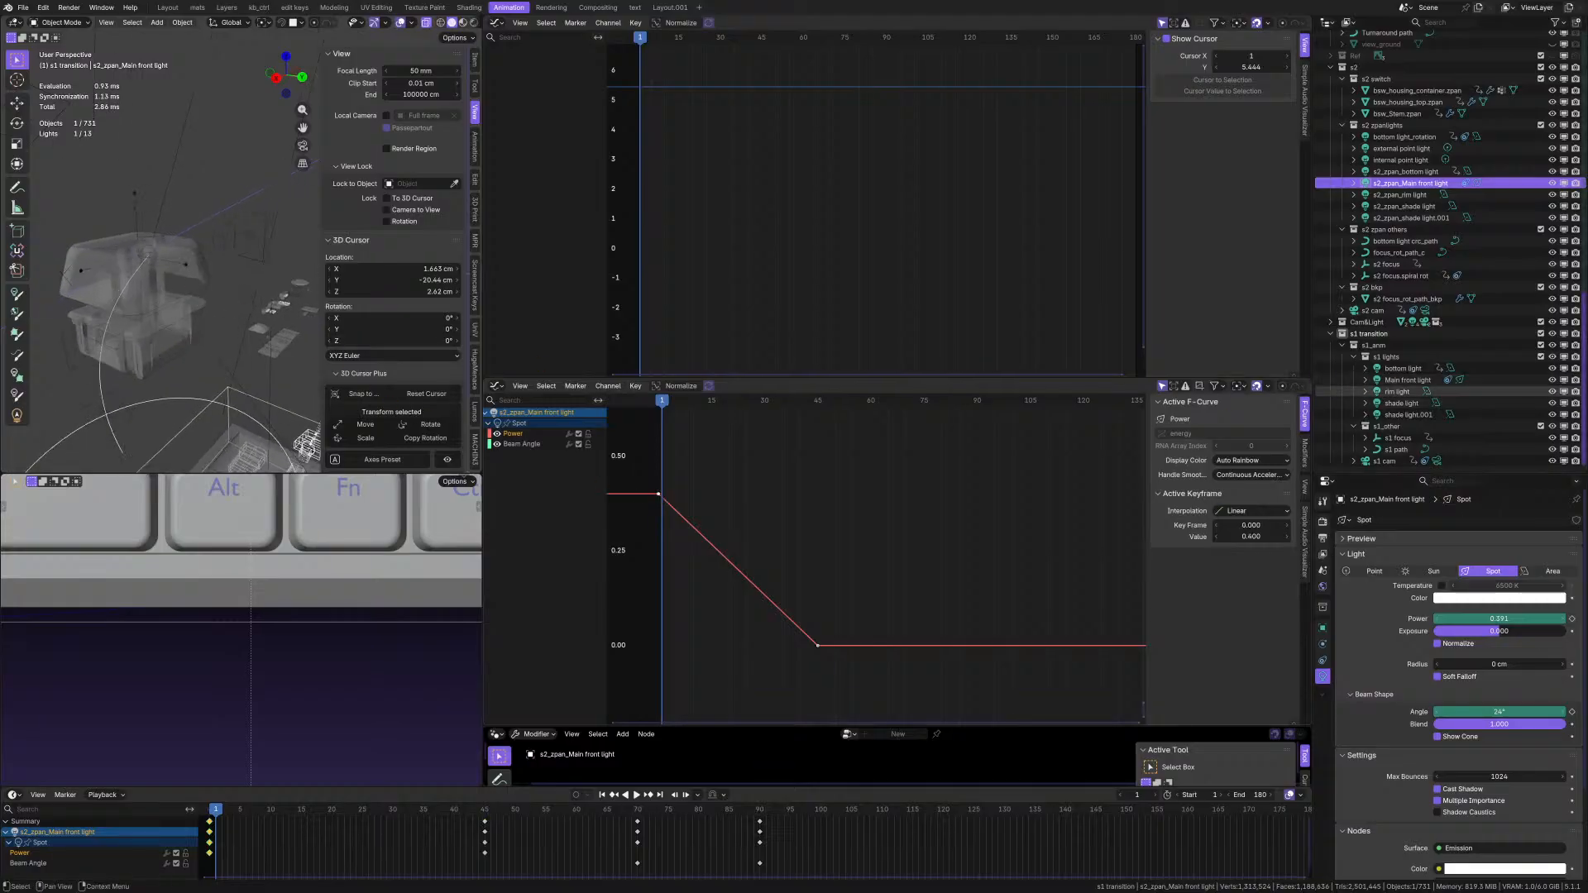
key("alt+Tab")
left_click(477, 44)
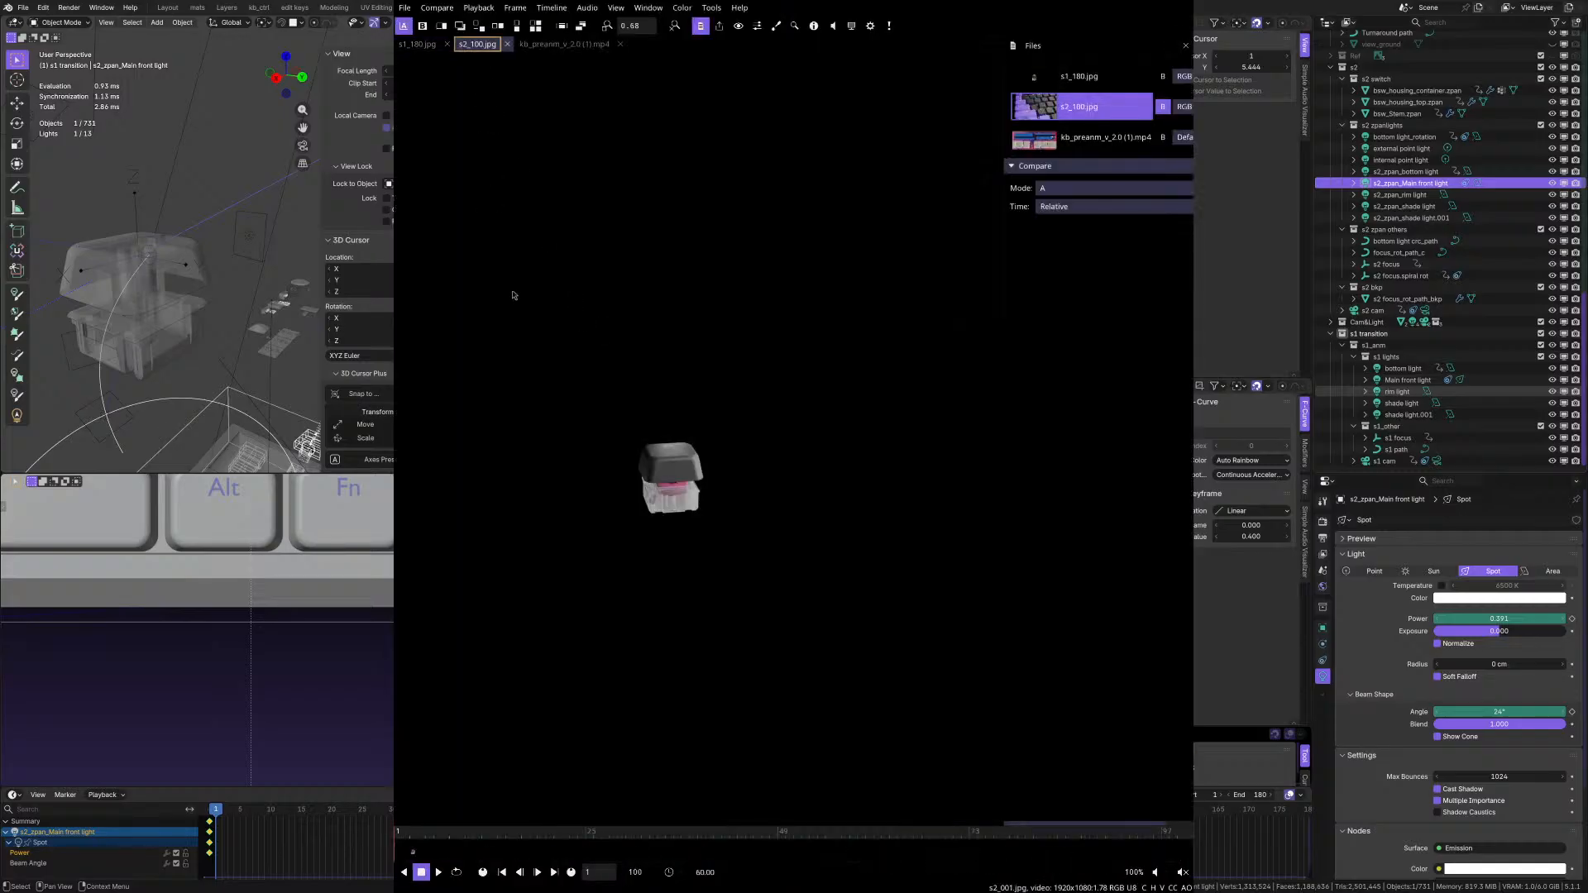
left_click_drag(443, 839, 1192, 844)
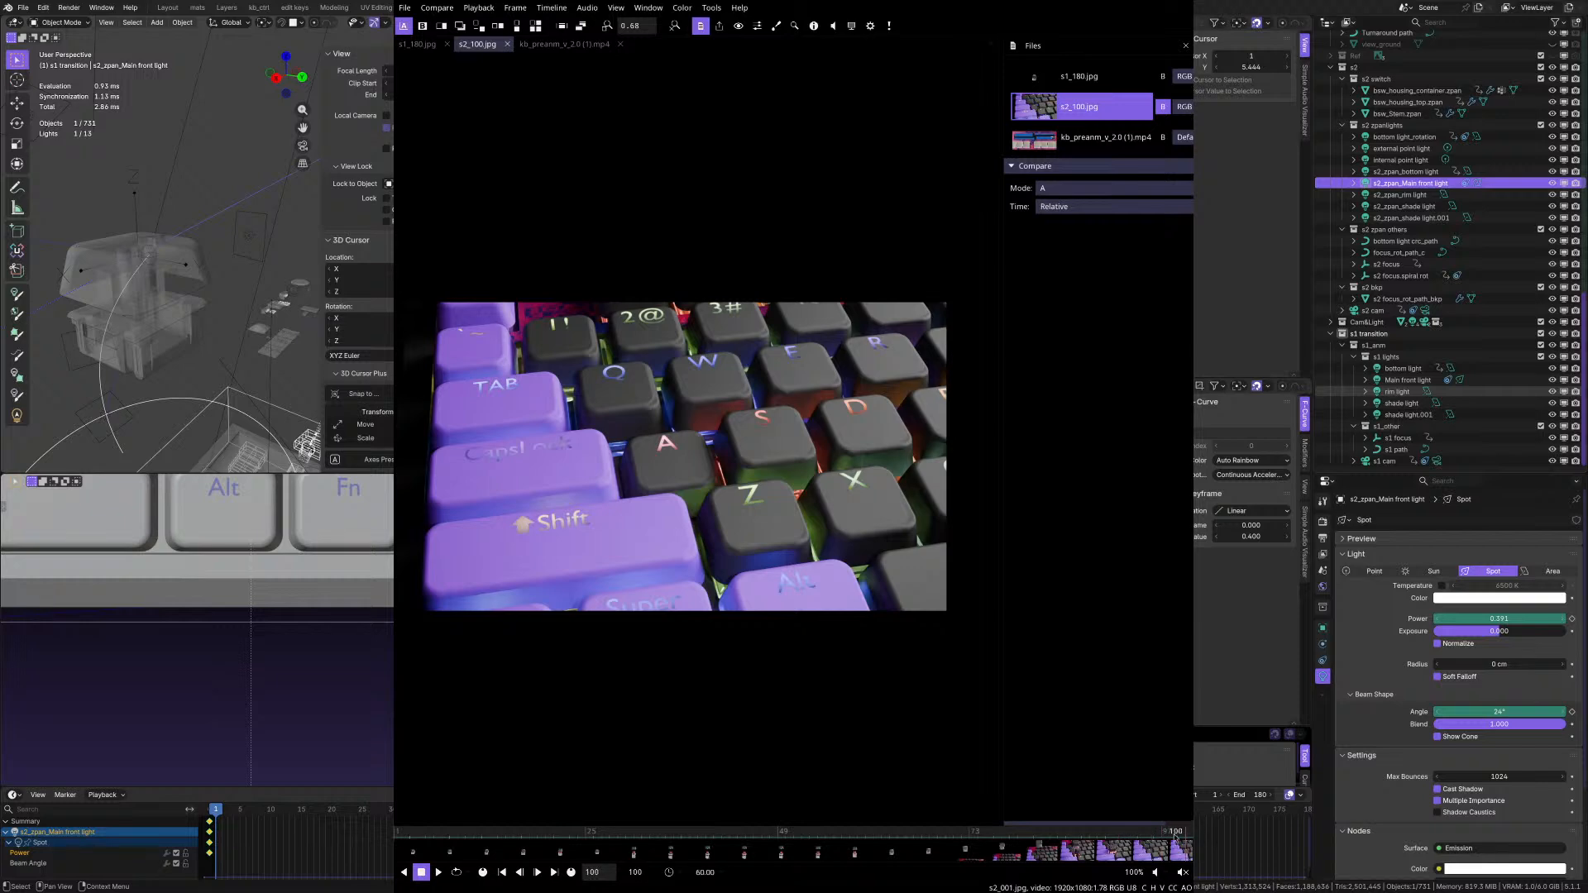
left_click_drag(1183, 842, 1115, 838)
- Review the Shot 2 keycap movement in kb_preanm_v_2.0 (1).mp4, scrubbing between about frames 527 and 560
left_click(570, 47)
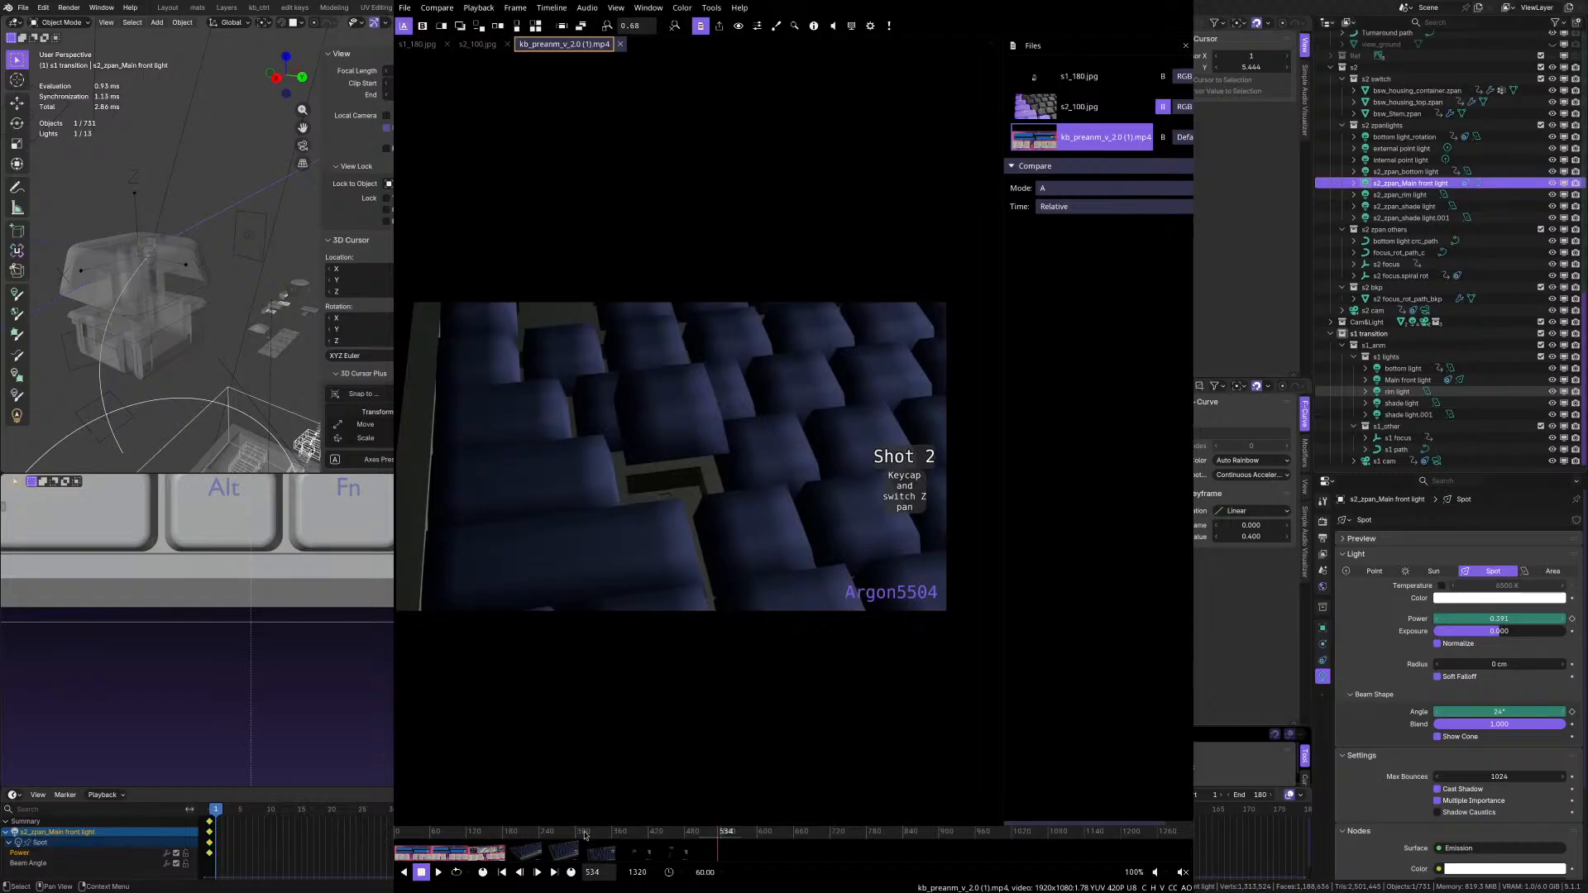
scroll(678, 438, "up", 4)
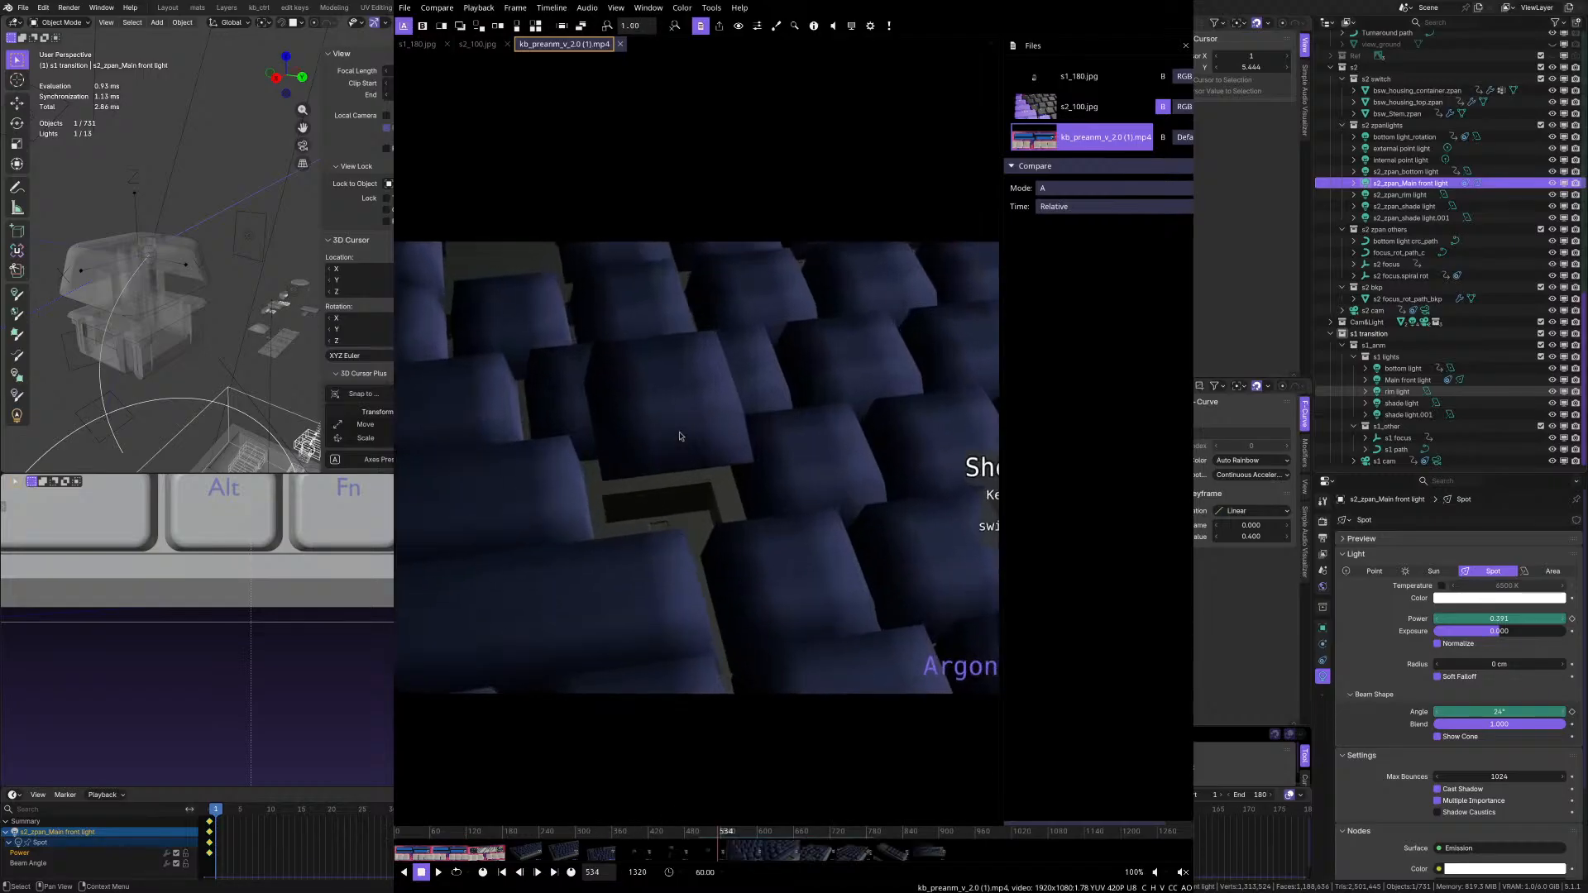
scroll(680, 436, "up", 2)
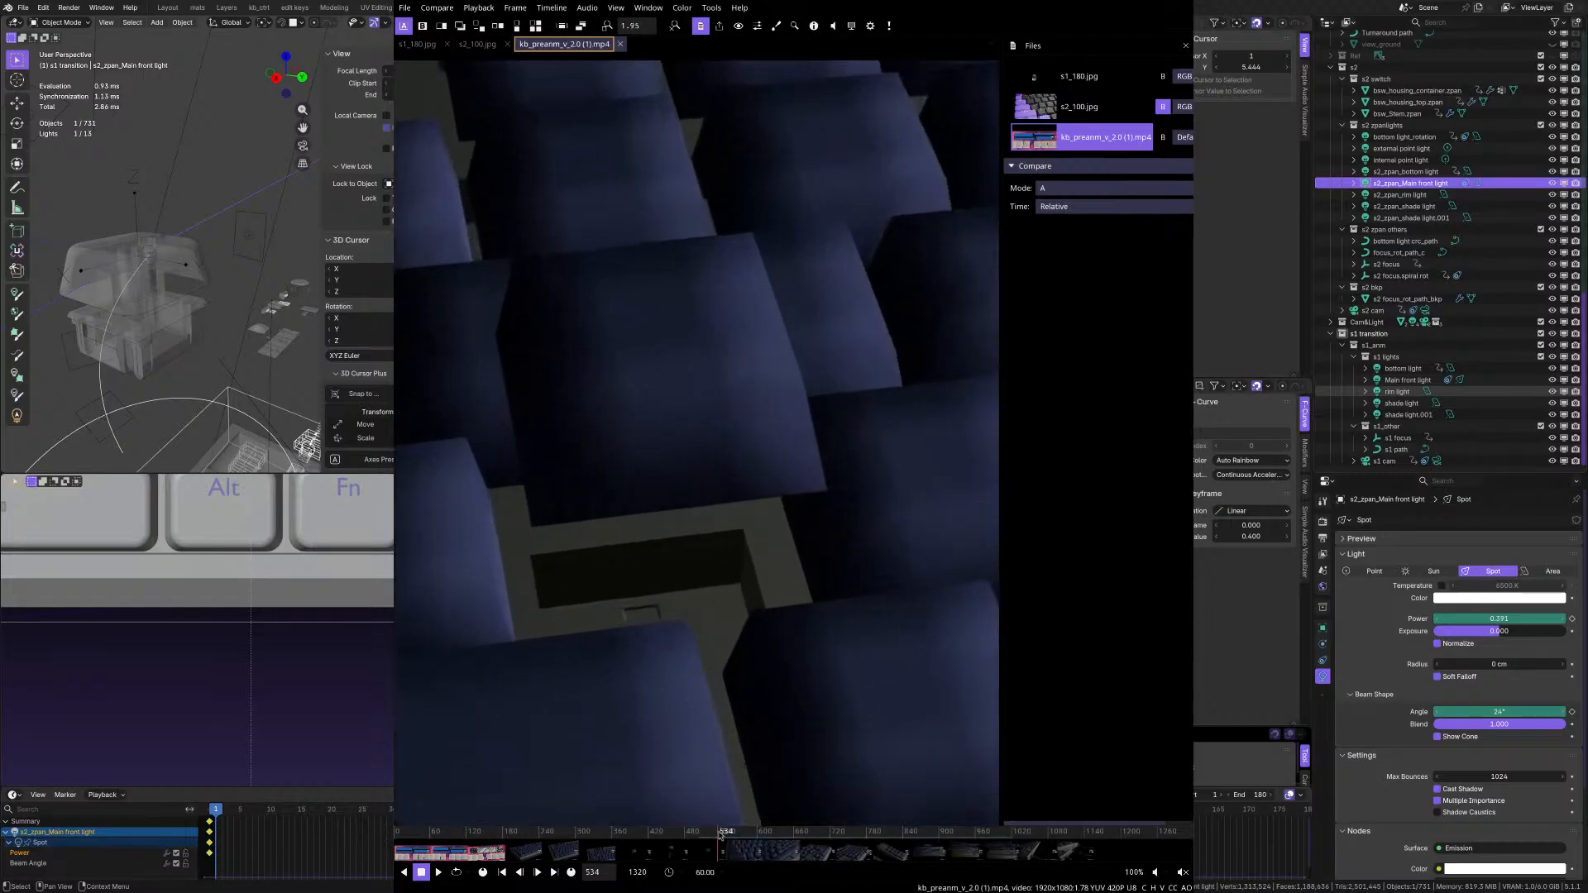
left_click(722, 834)
left_click_drag(722, 834, 718, 837)
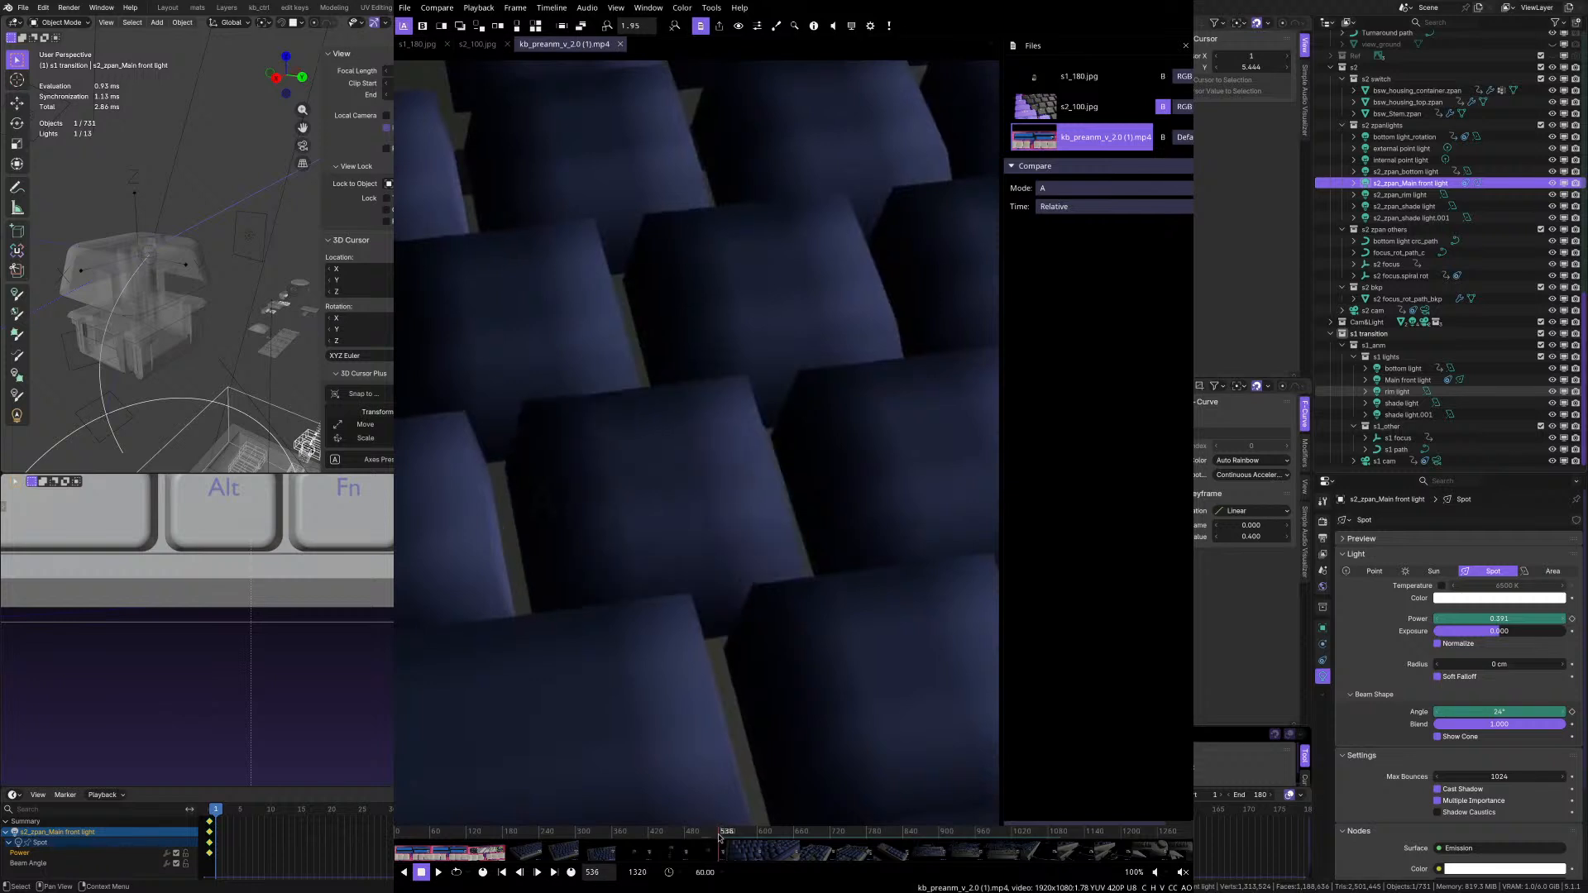
scroll(719, 837, "up", 3)
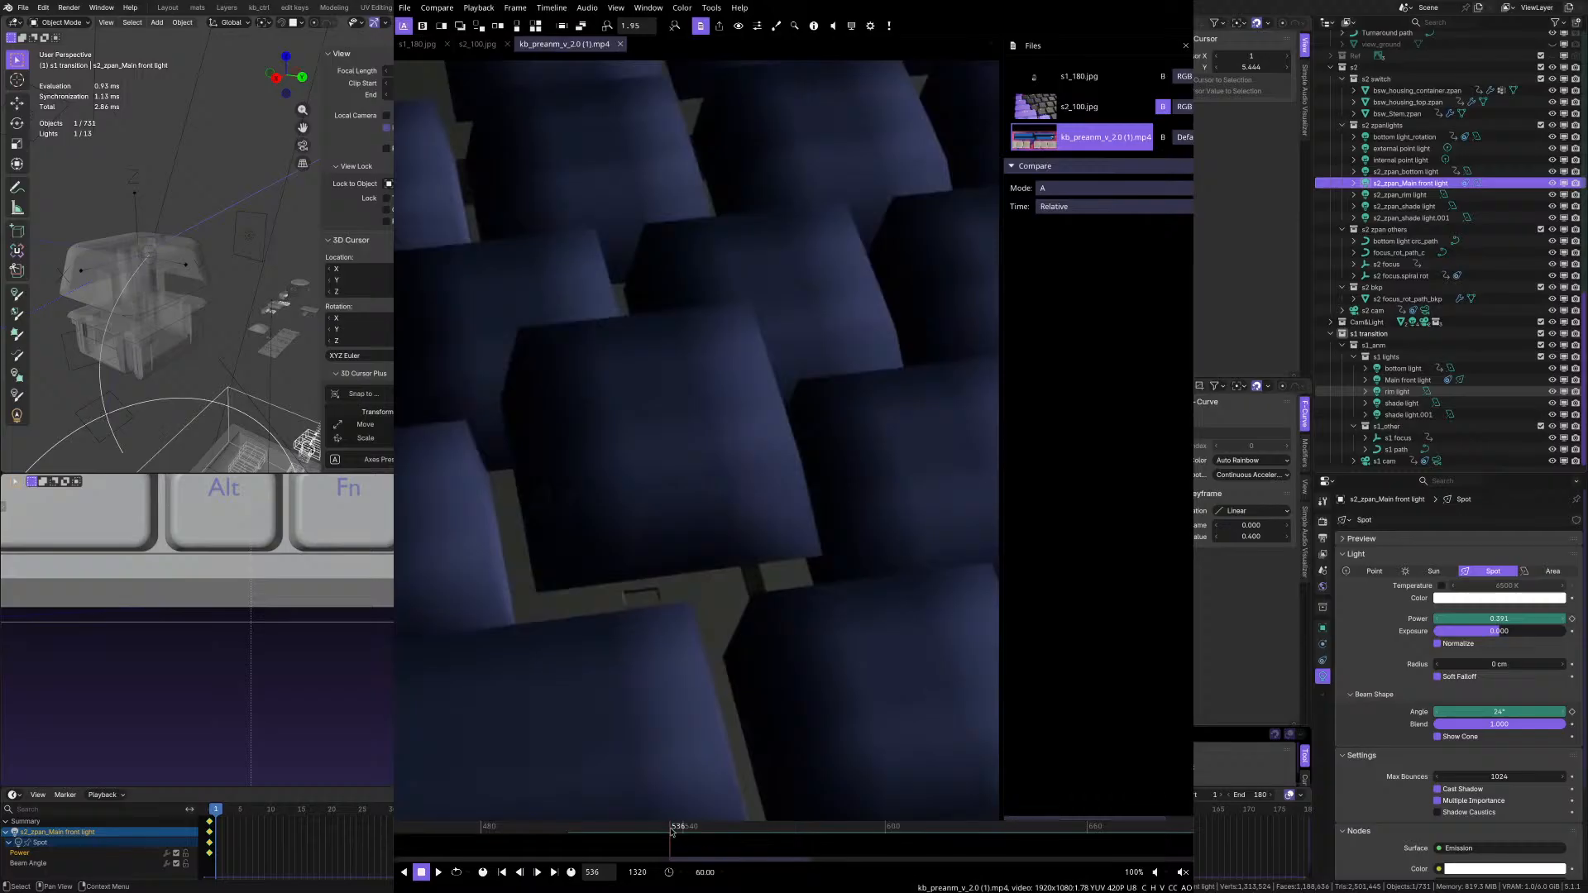
left_click_drag(671, 831, 639, 825)
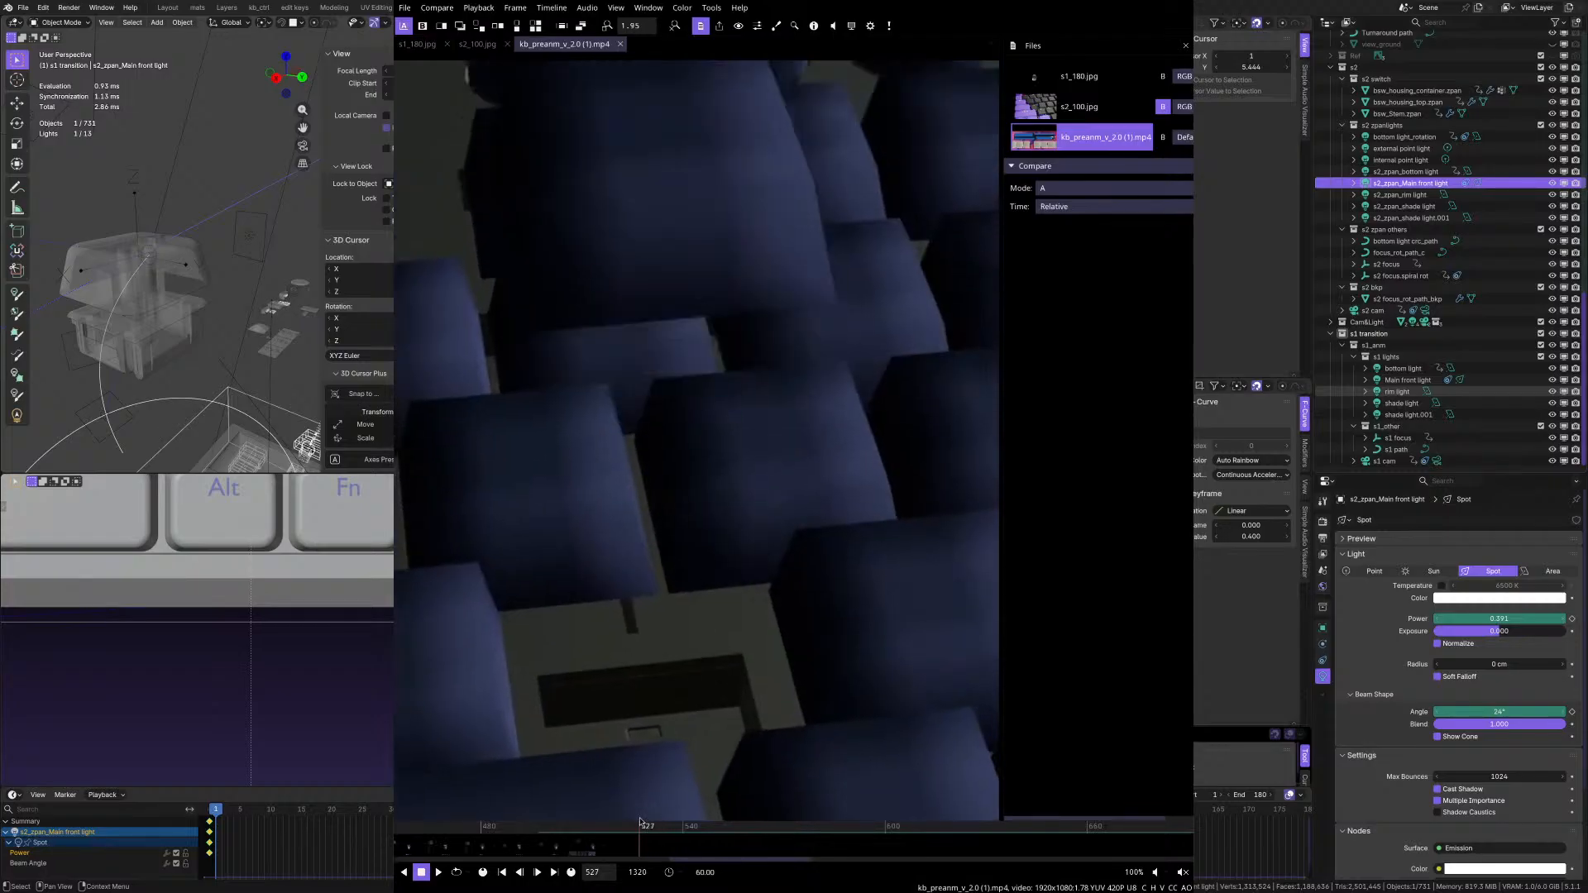
left_click_drag(639, 824, 751, 822)
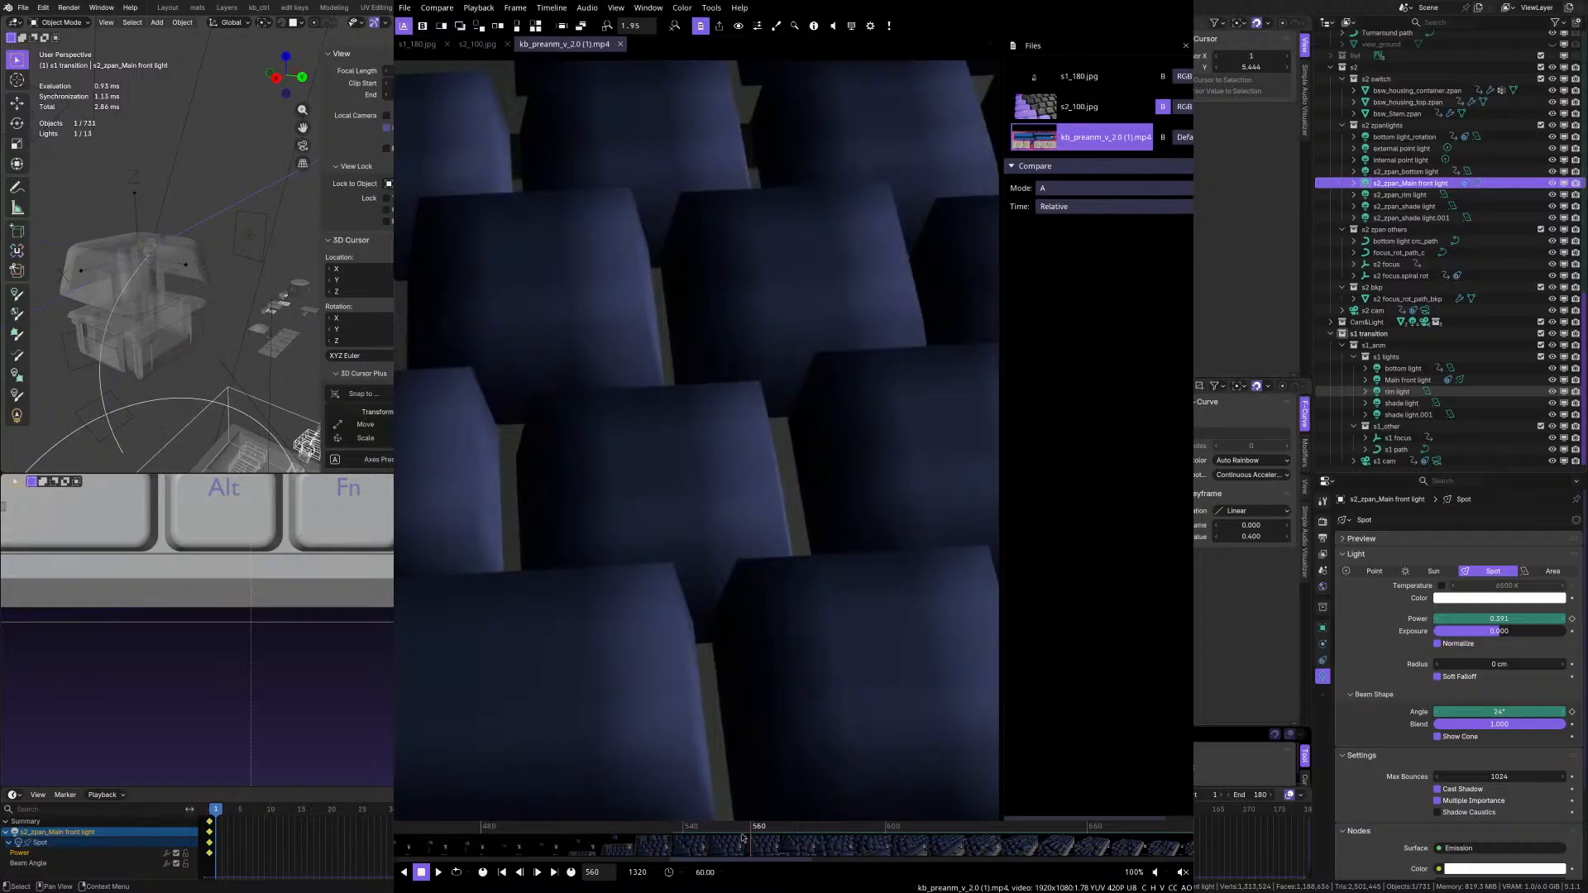
scroll(742, 838, "down", 5)
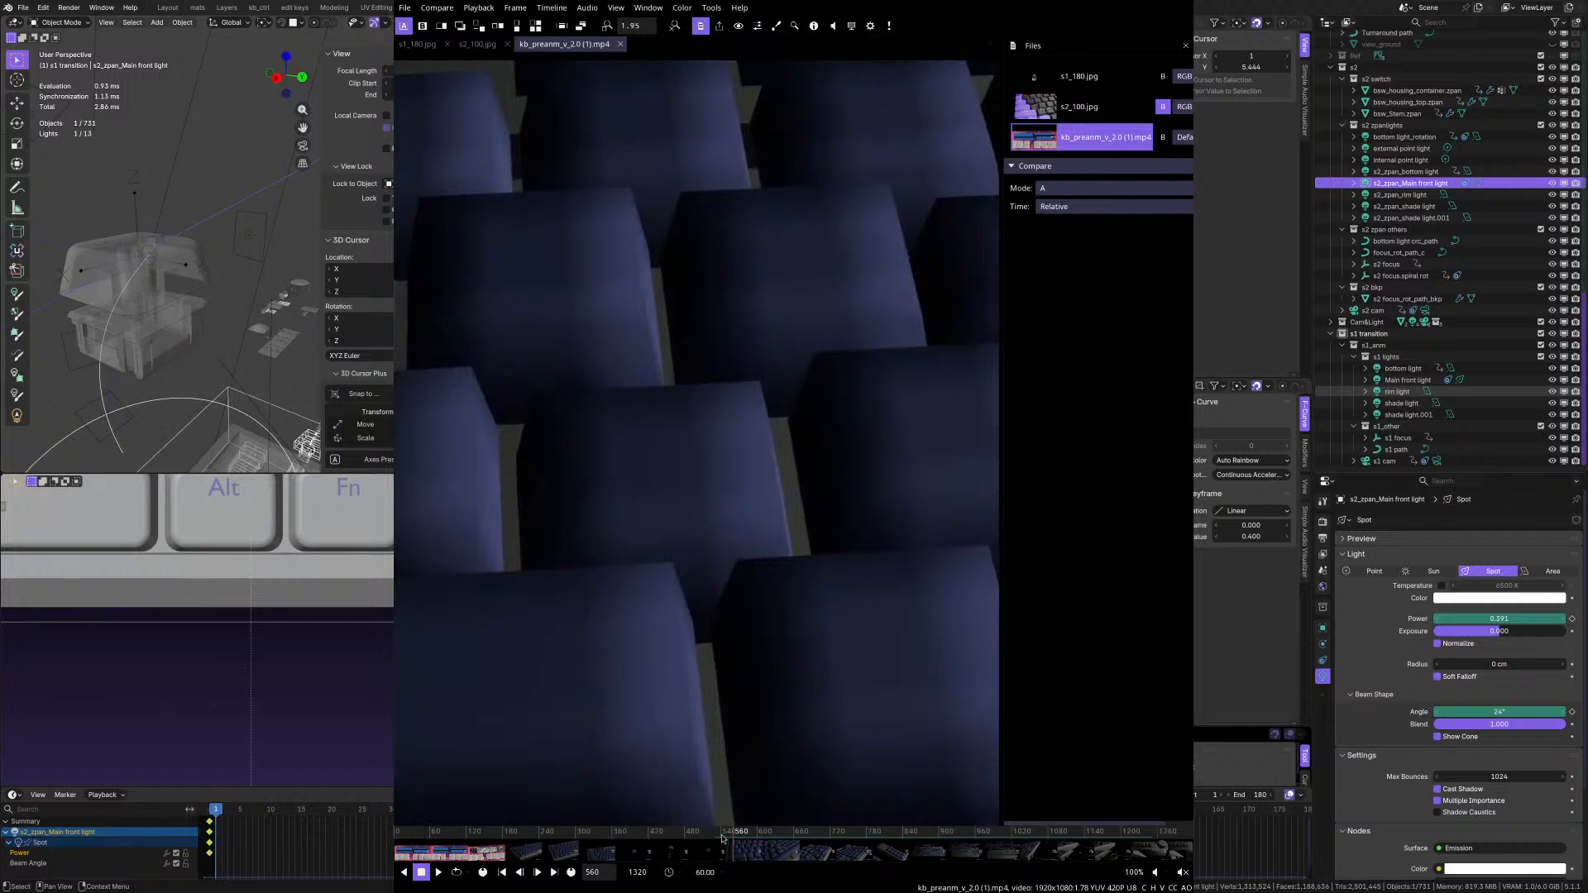
left_click_drag(722, 839, 721, 838)
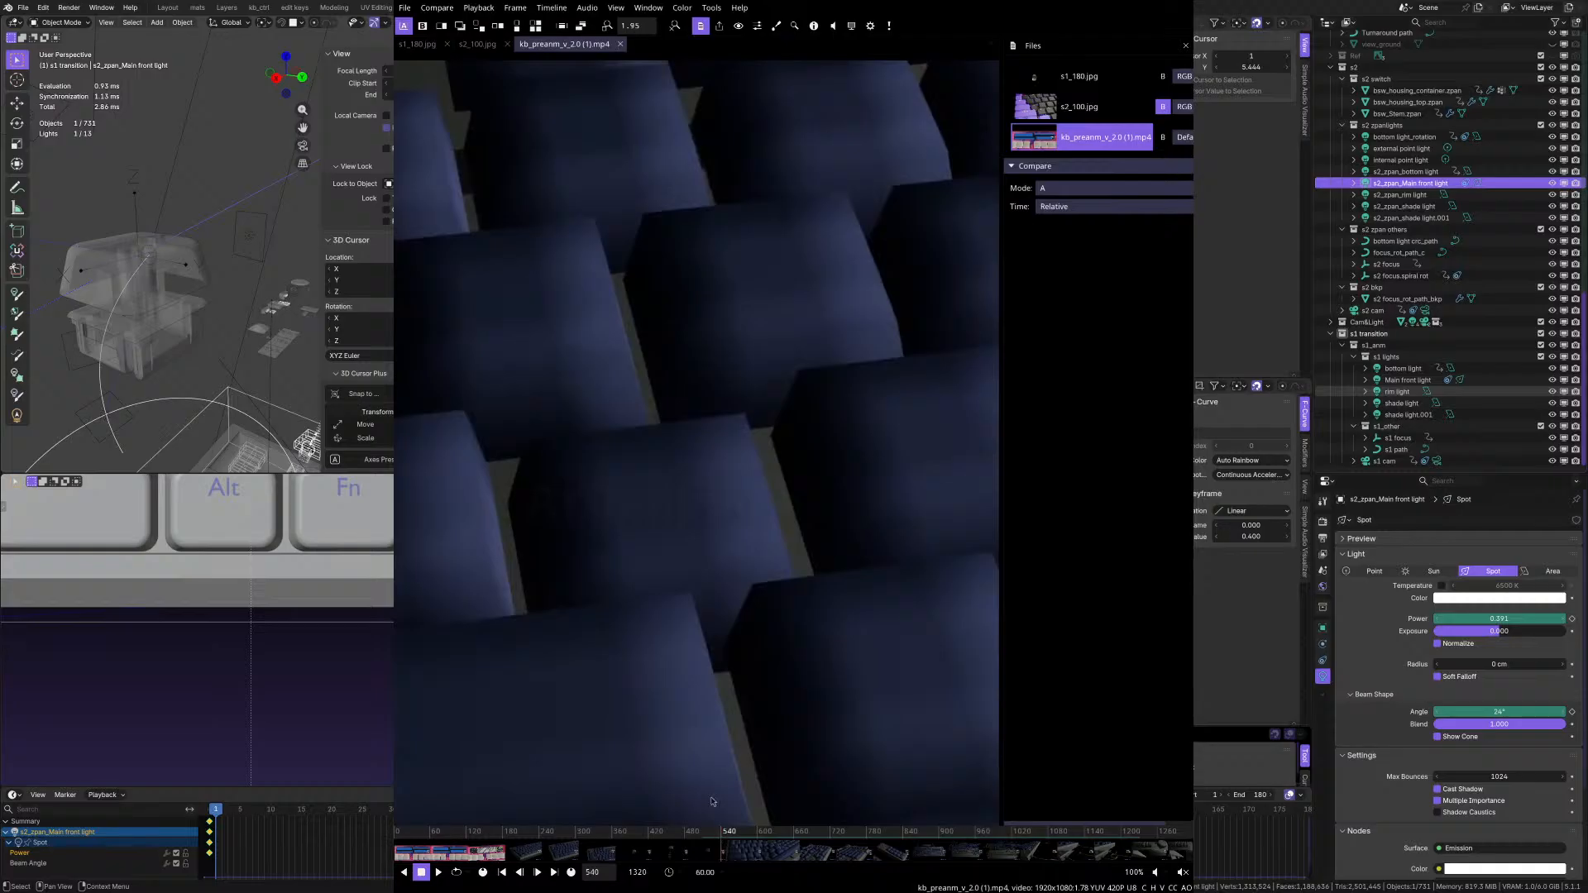
- Switch back to Blender and hide the sidebar and toolbar in the wireframe 3D viewport
key("alt+Tab")
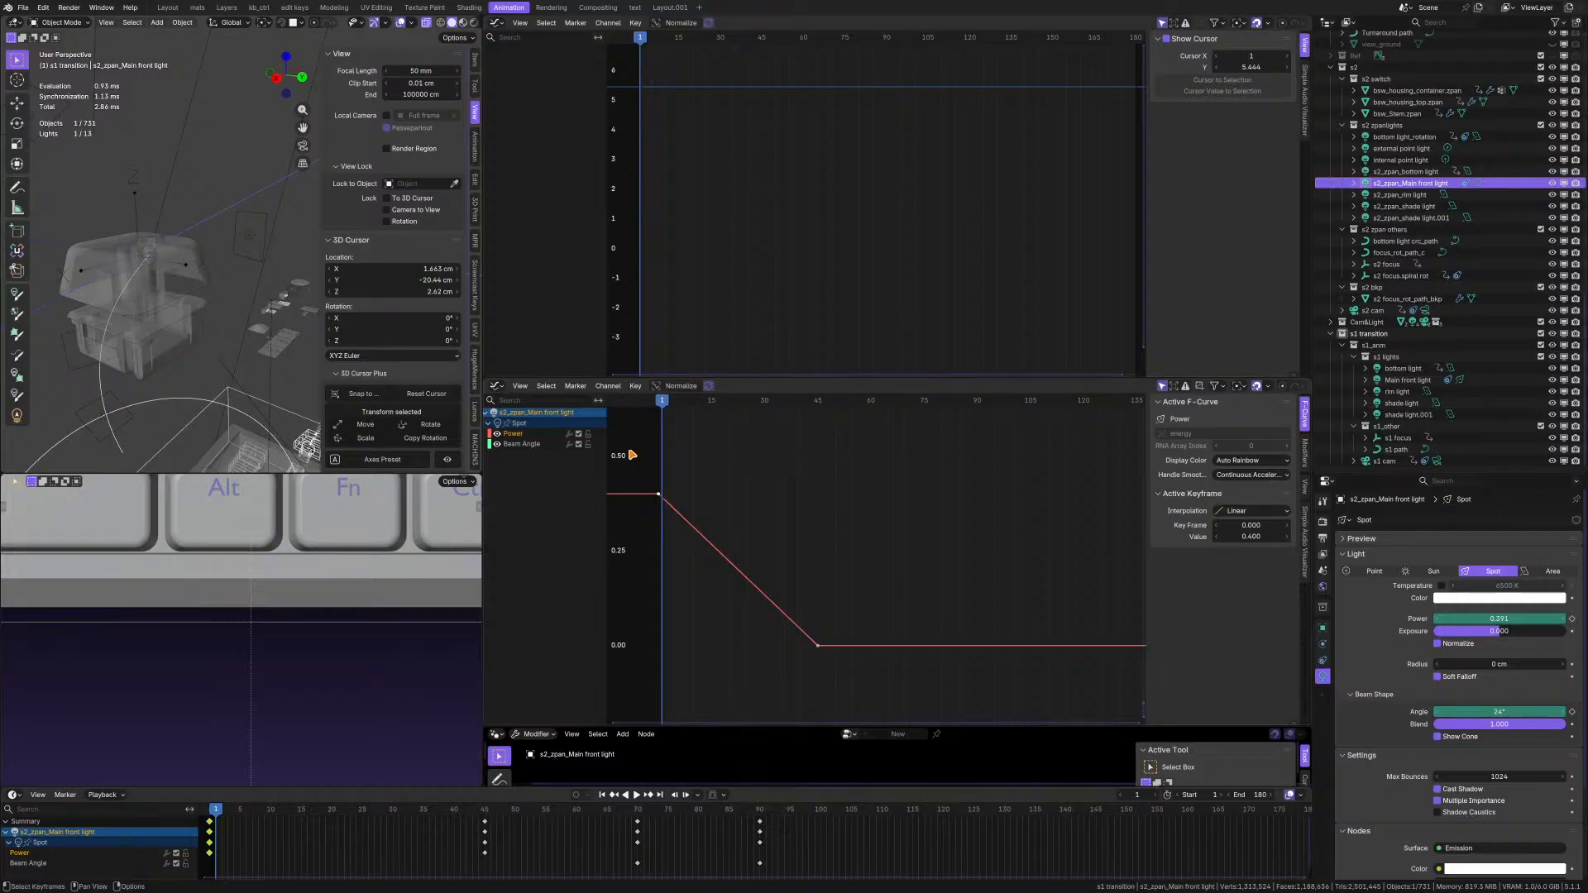
scroll(242, 373, "down", 2)
scroll(243, 372, "up", 5)
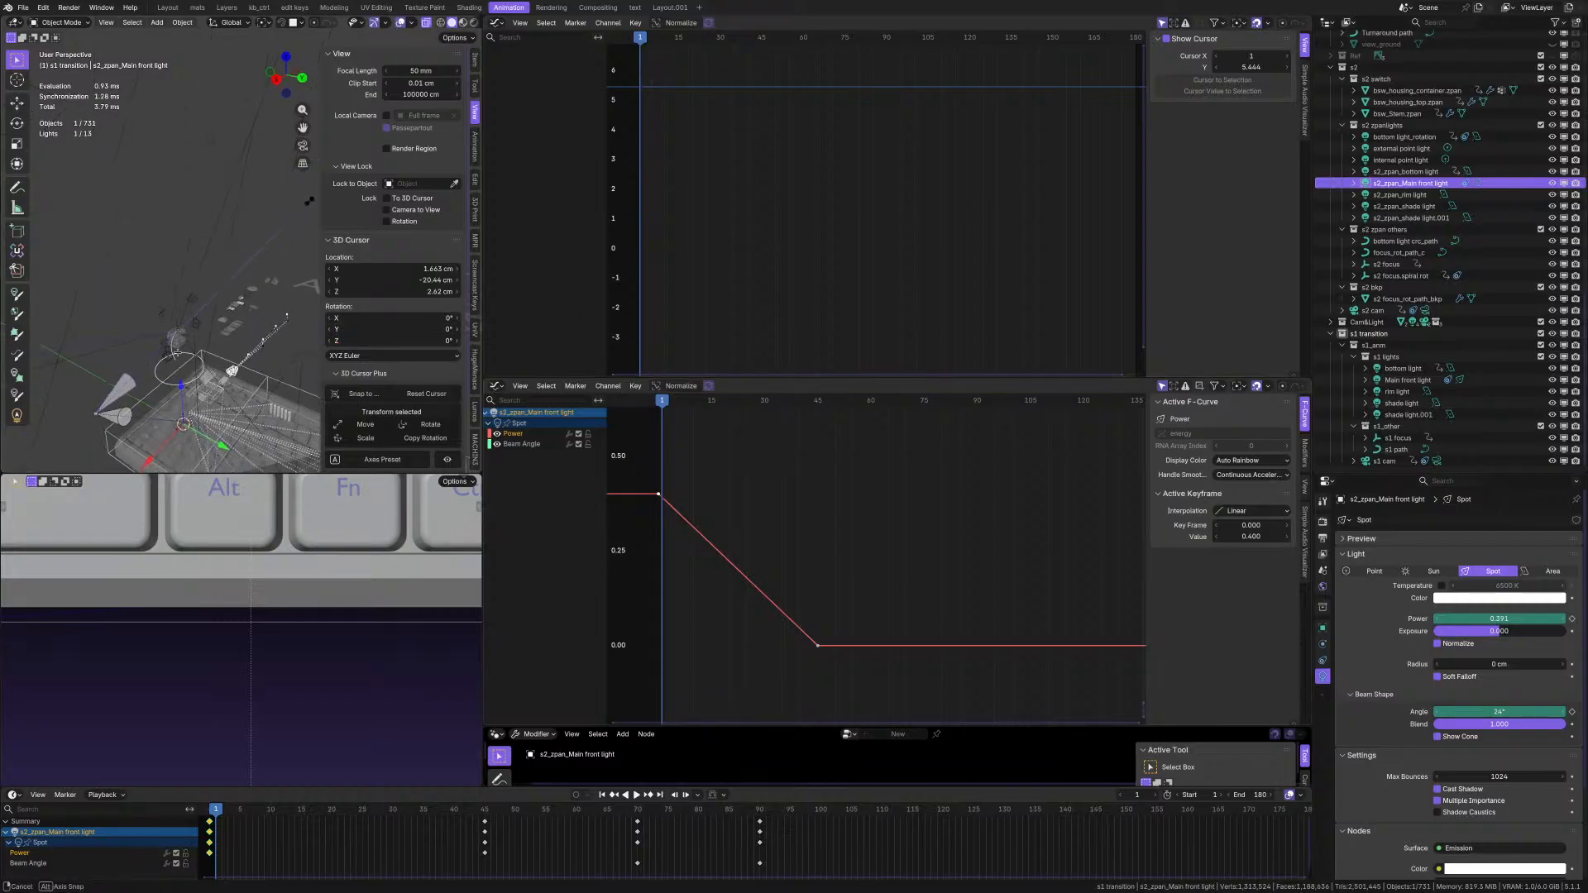
key("n")
middle_click_drag(270, 356, 272, 266, "shift")
key("t")
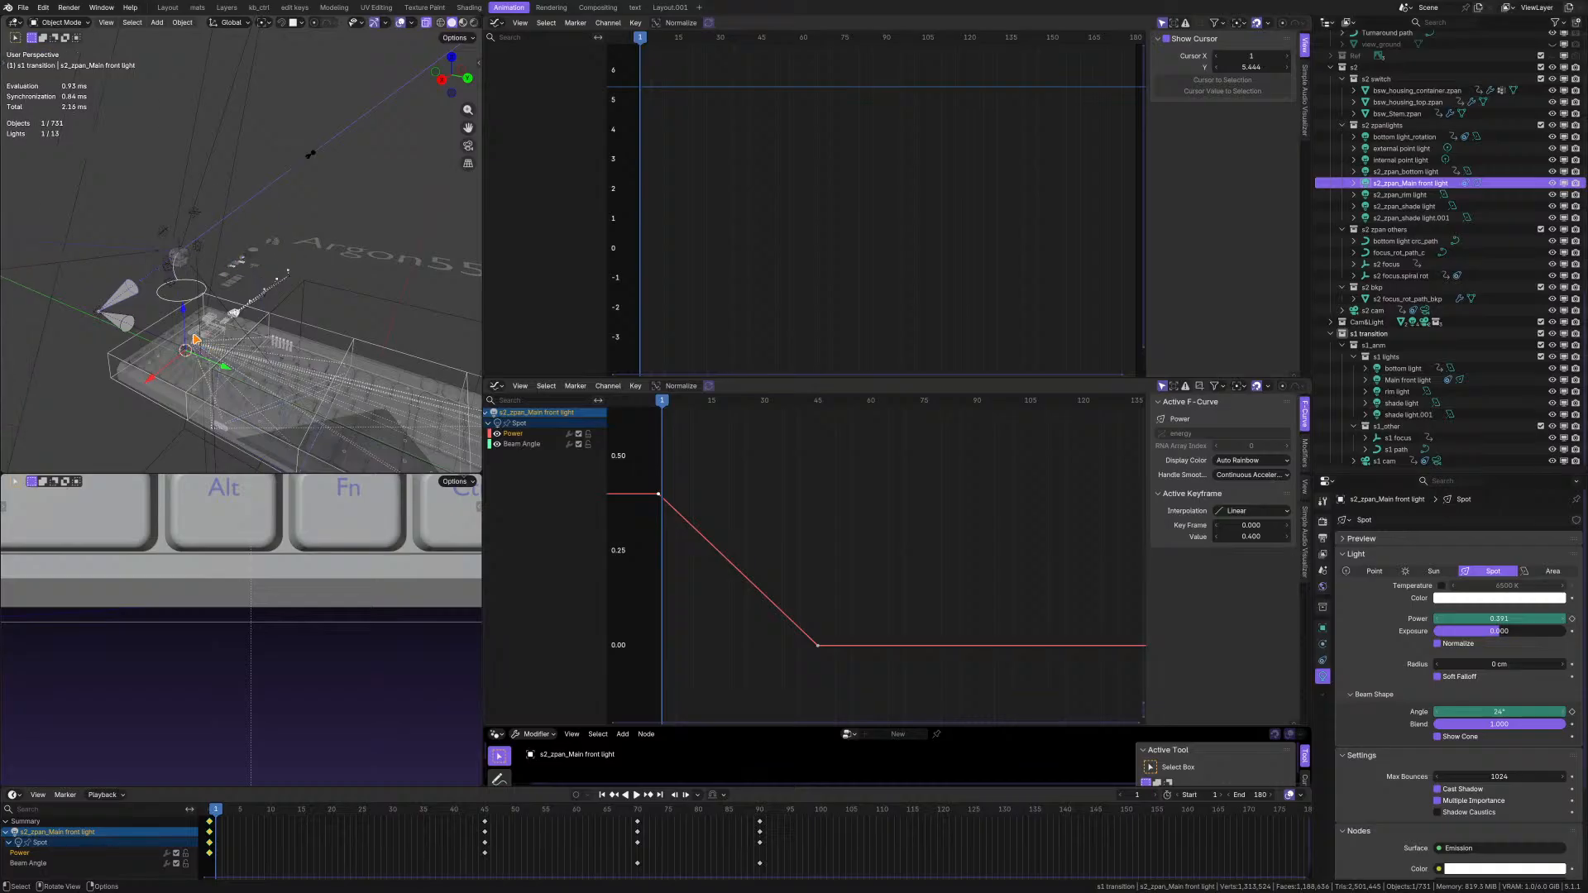
- Compare the two overlapping front spot lights, then inspect the Track To constraint of the s1 Main front light
mouse_move(197, 339)
middle_mouse_down()
mouse_move(182, 340)
mouse_move(221, 330)
mouse_move(153, 350)
mouse_move(202, 352)
mouse_move(159, 334)
mouse_move(192, 333)
middle_mouse_up()
scroll(169, 349, "down", 6)
scroll(158, 334, "up", 4)
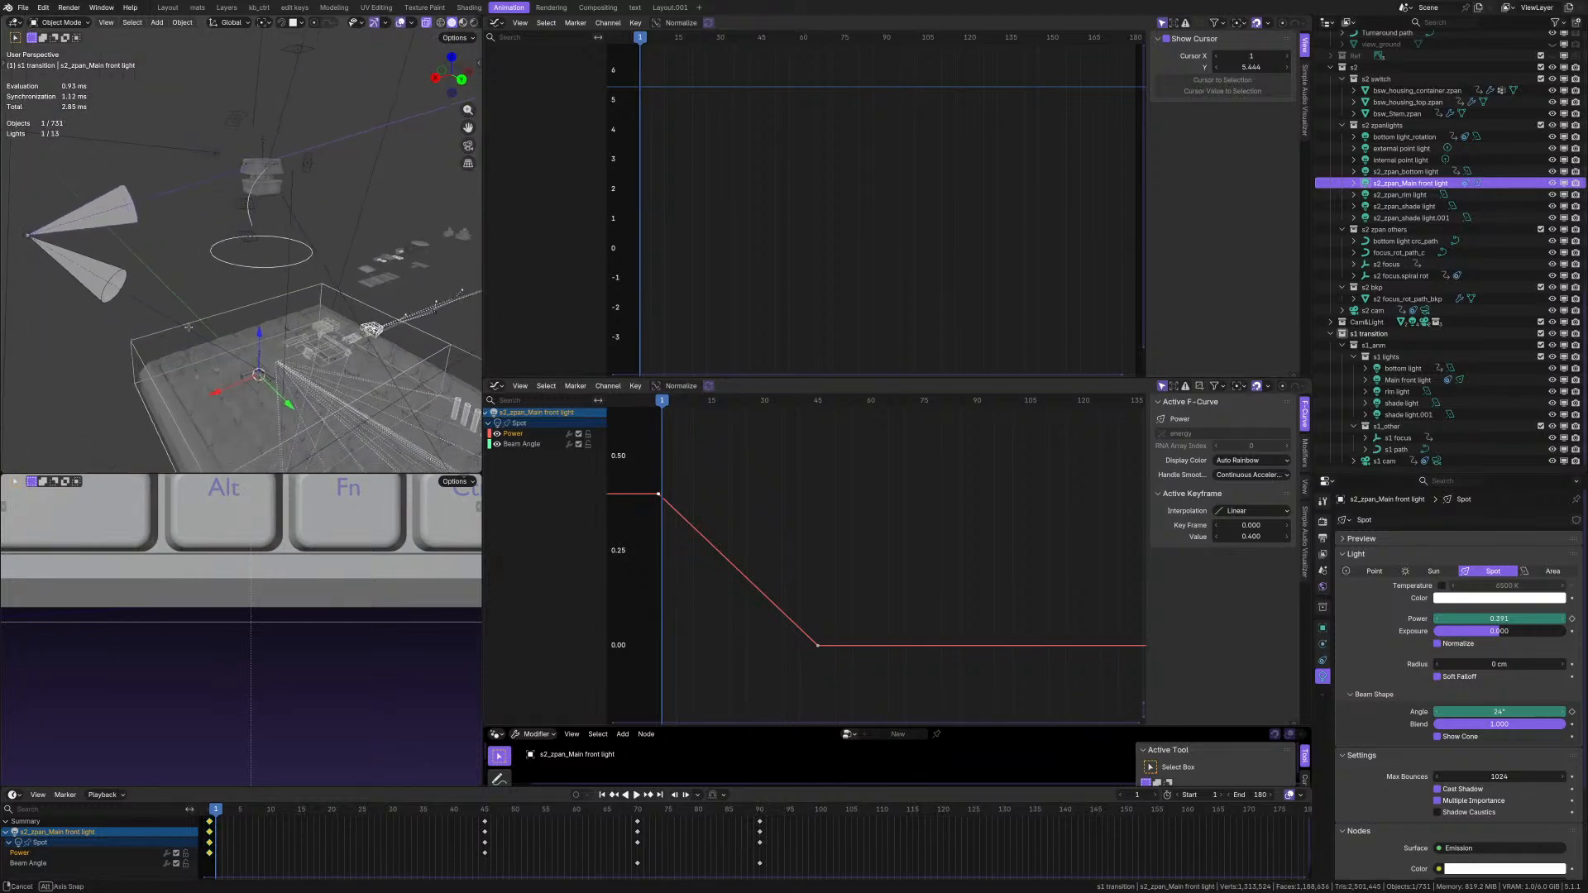
left_click(119, 281)
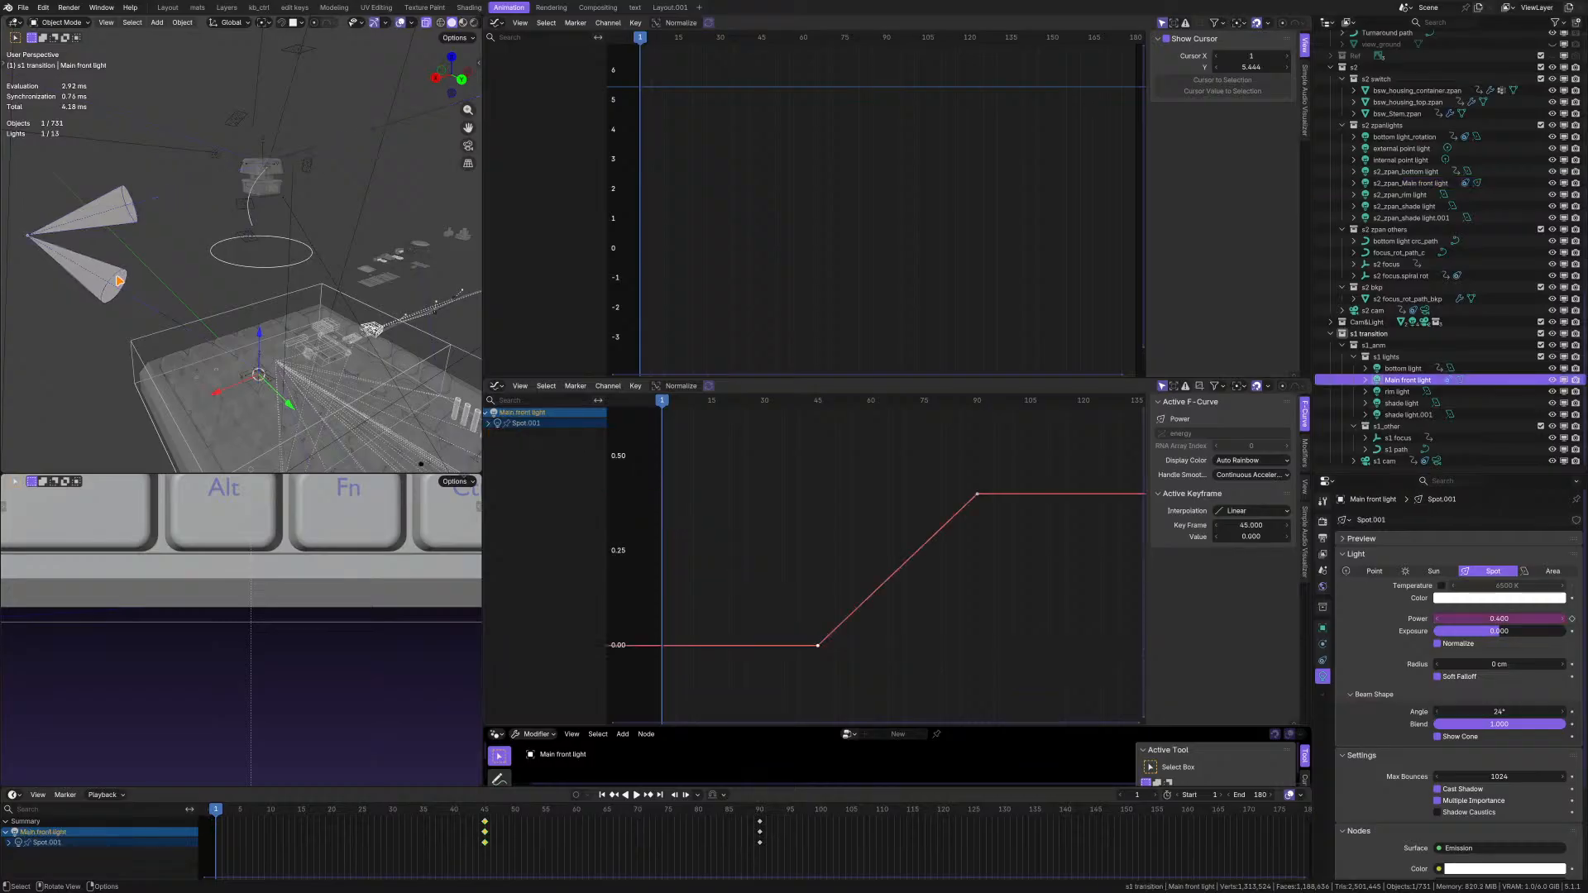
left_click(118, 248)
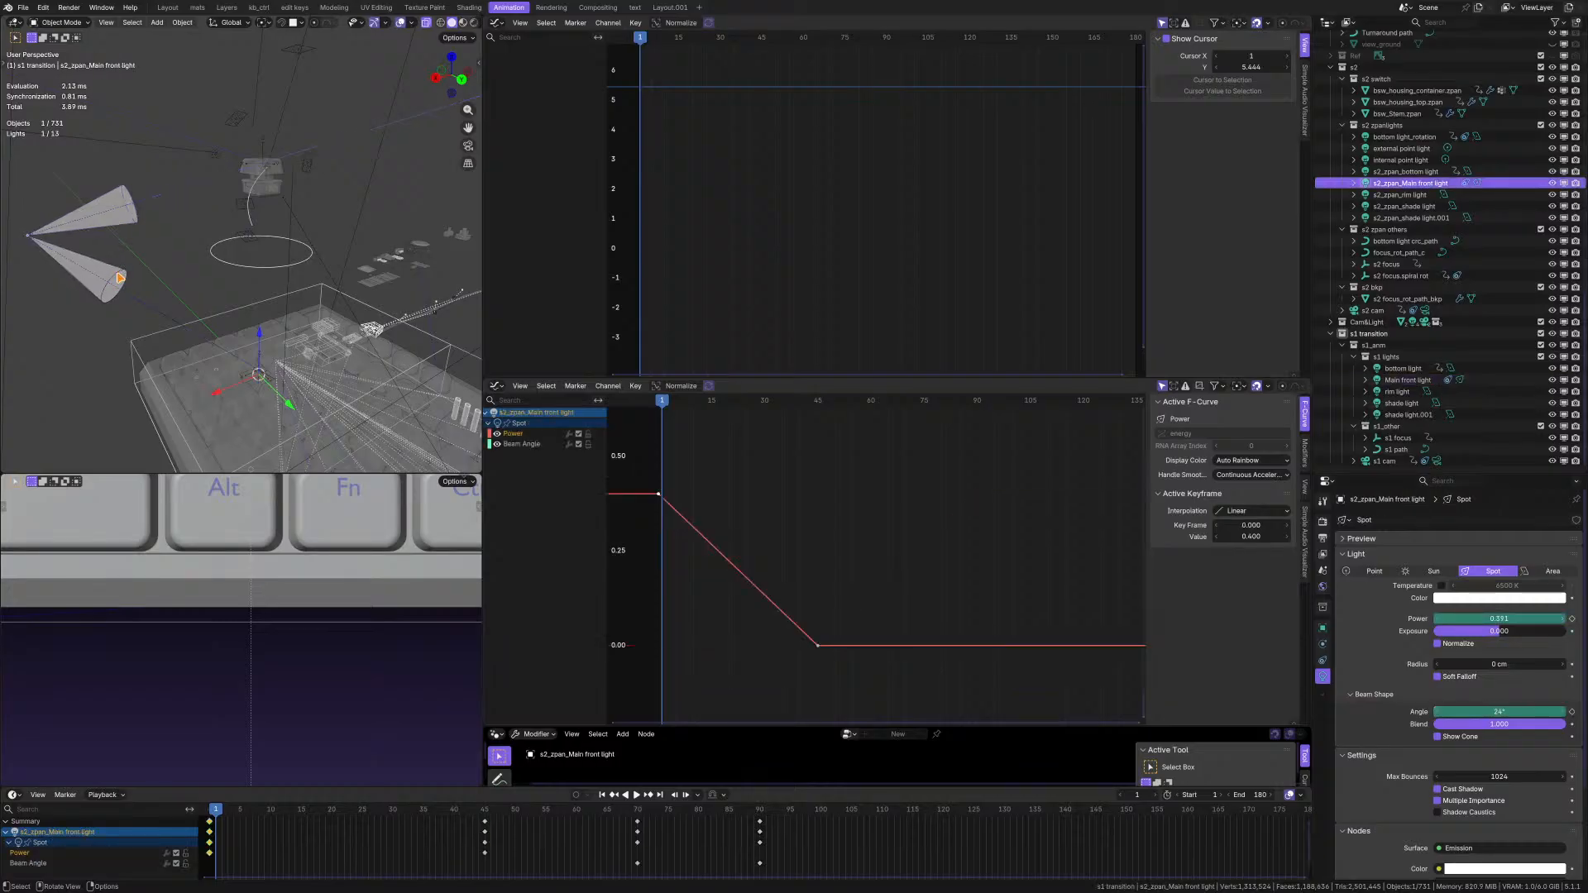
left_click(120, 278)
scroll(259, 376, "up", 1)
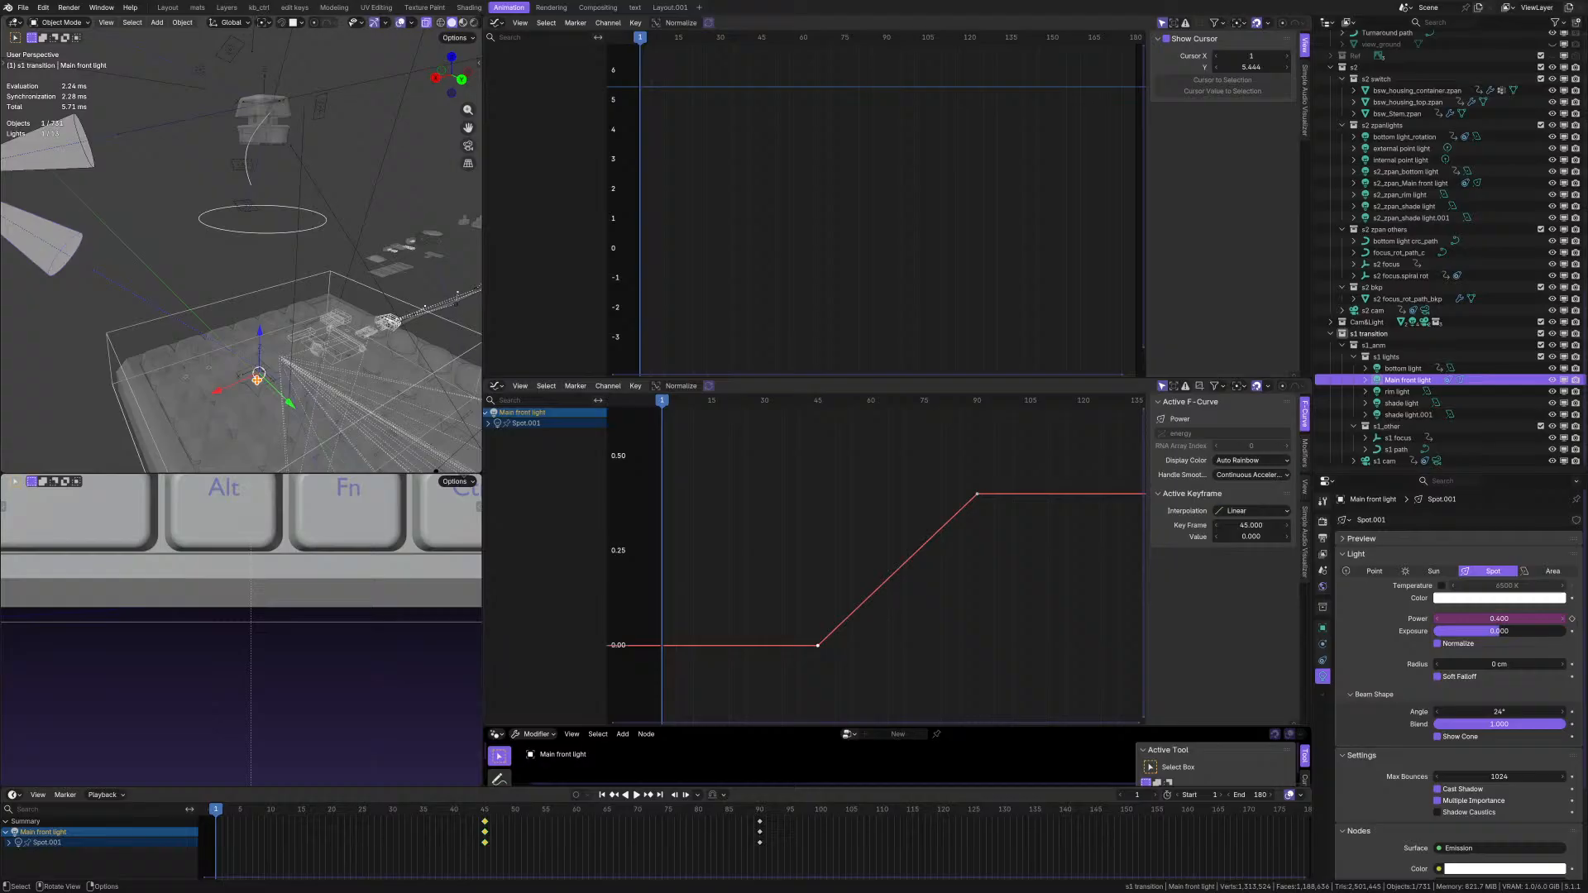
left_click(1322, 659)
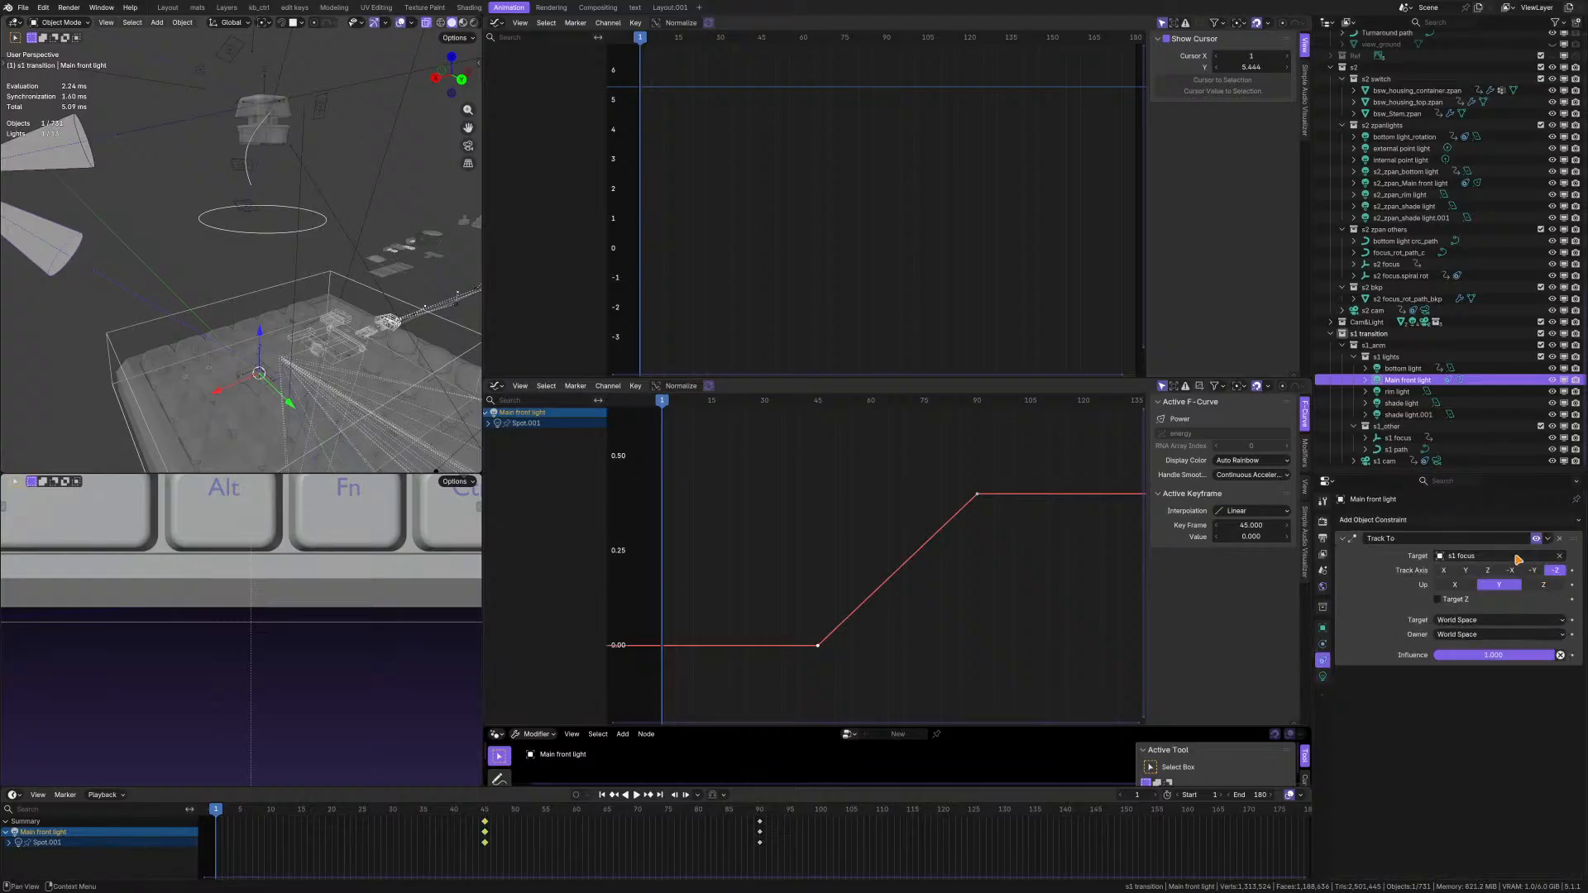
- Make s2 cam the active scene camera and look through it in the solid-shaded viewport
scroll(262, 309, "down", 3)
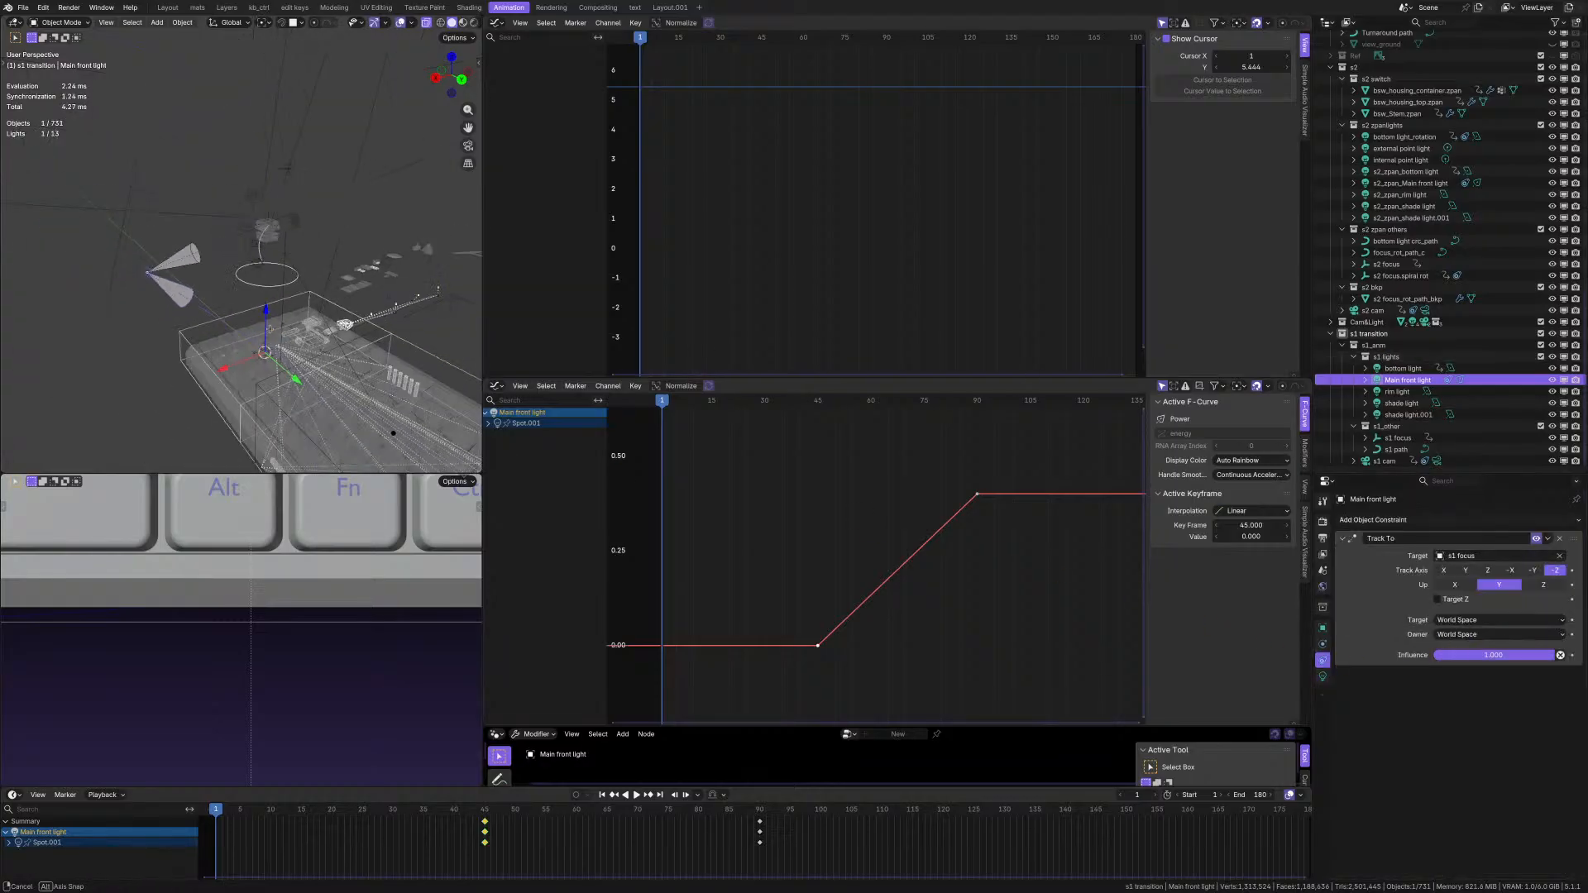
middle_click_drag(259, 308, 251, 337)
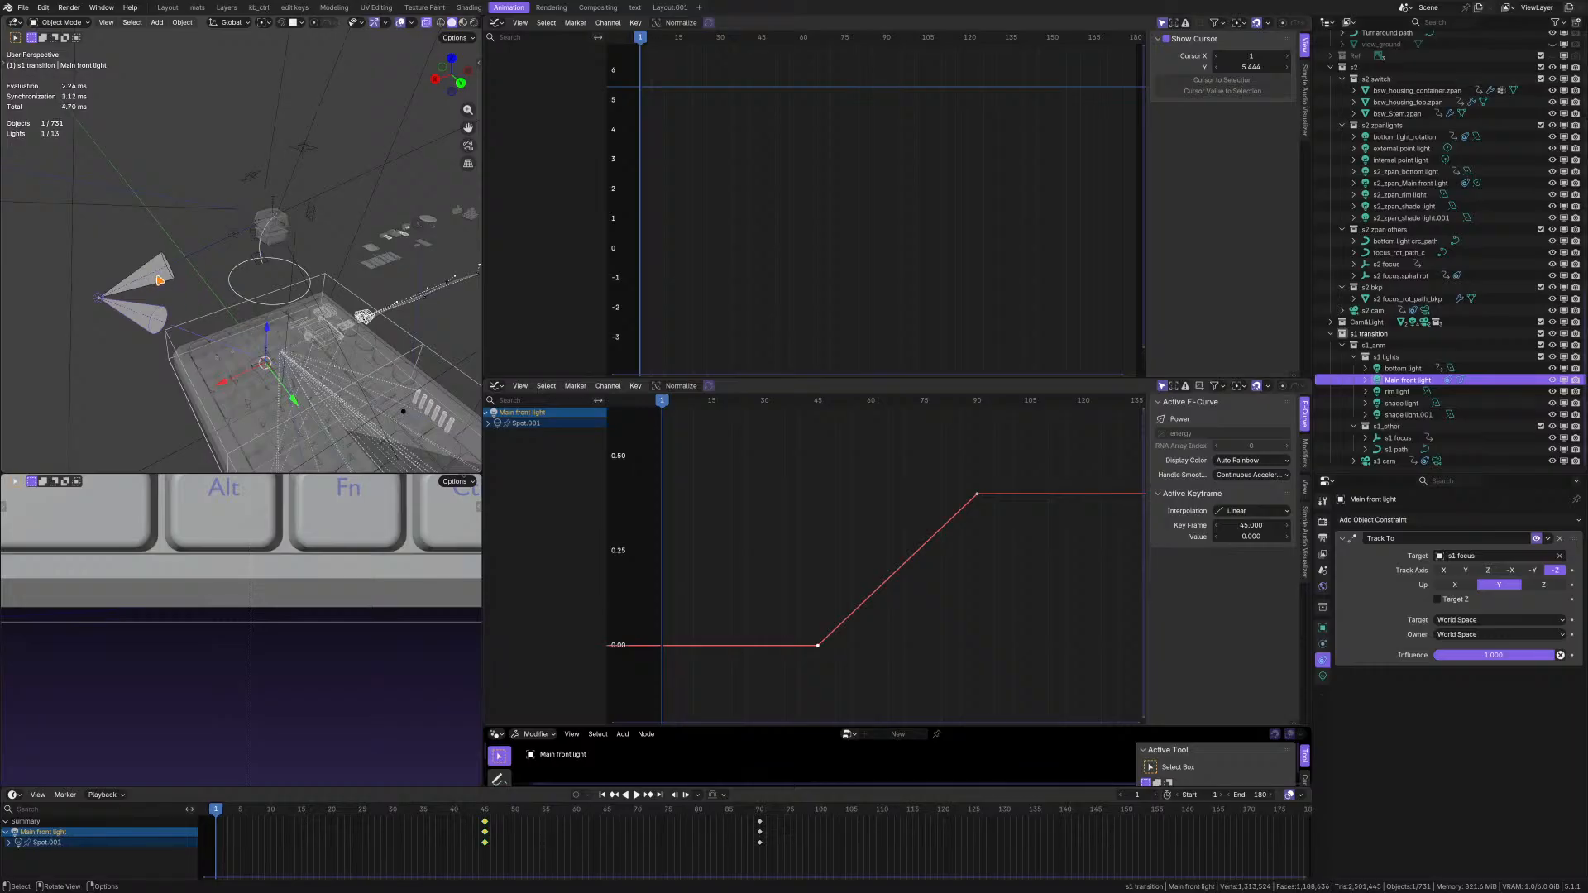
middle_click_drag(282, 392, 334, 372)
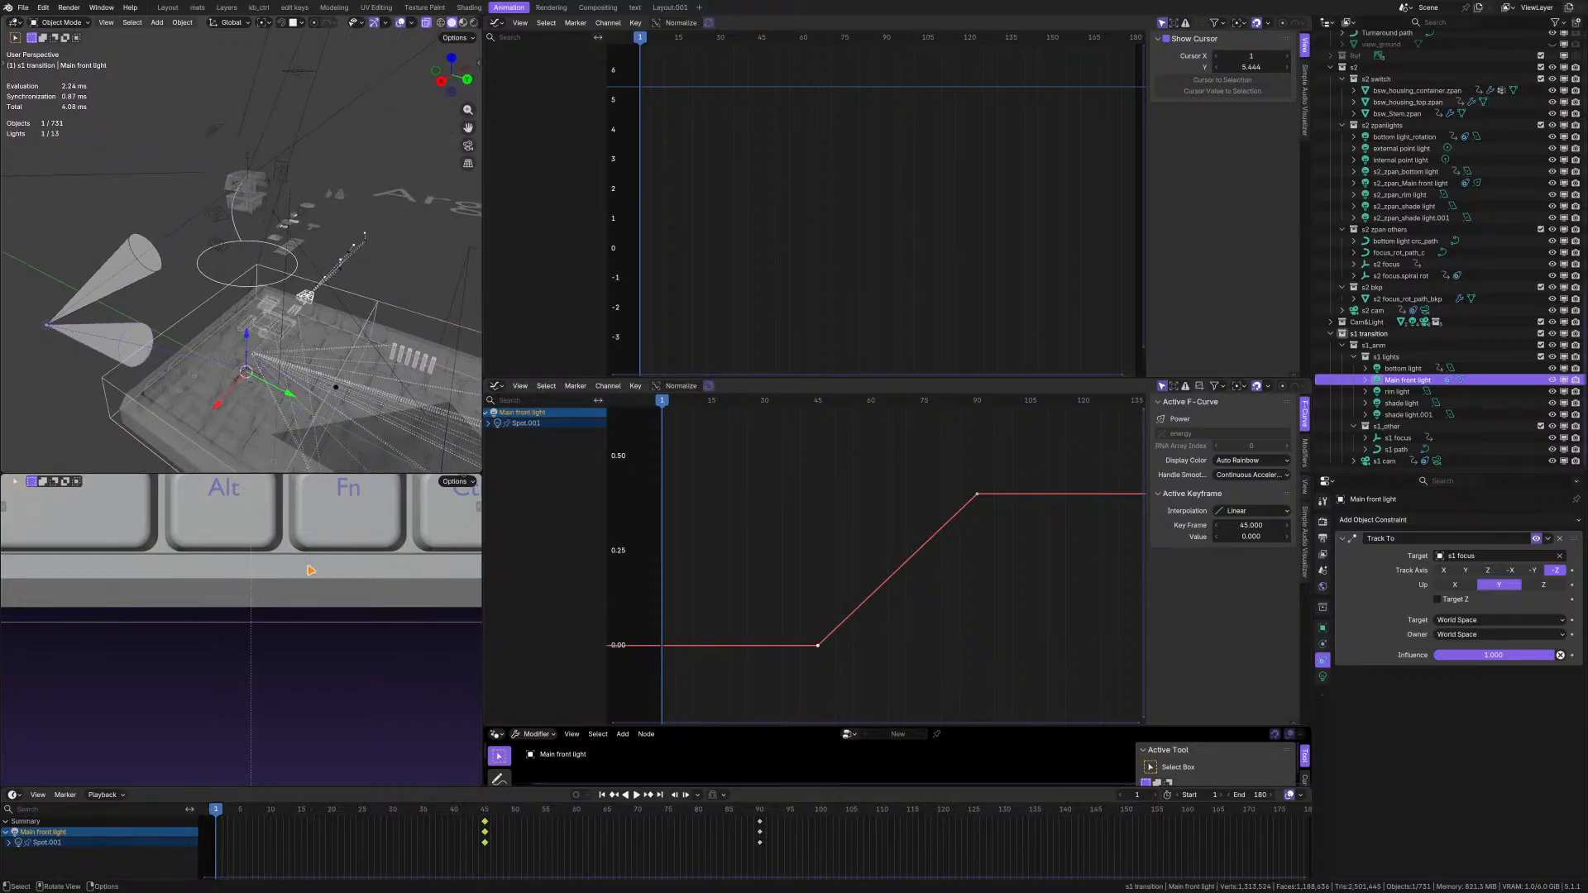
scroll(310, 570, "down", 8)
middle_click_drag(282, 579, 203, 603)
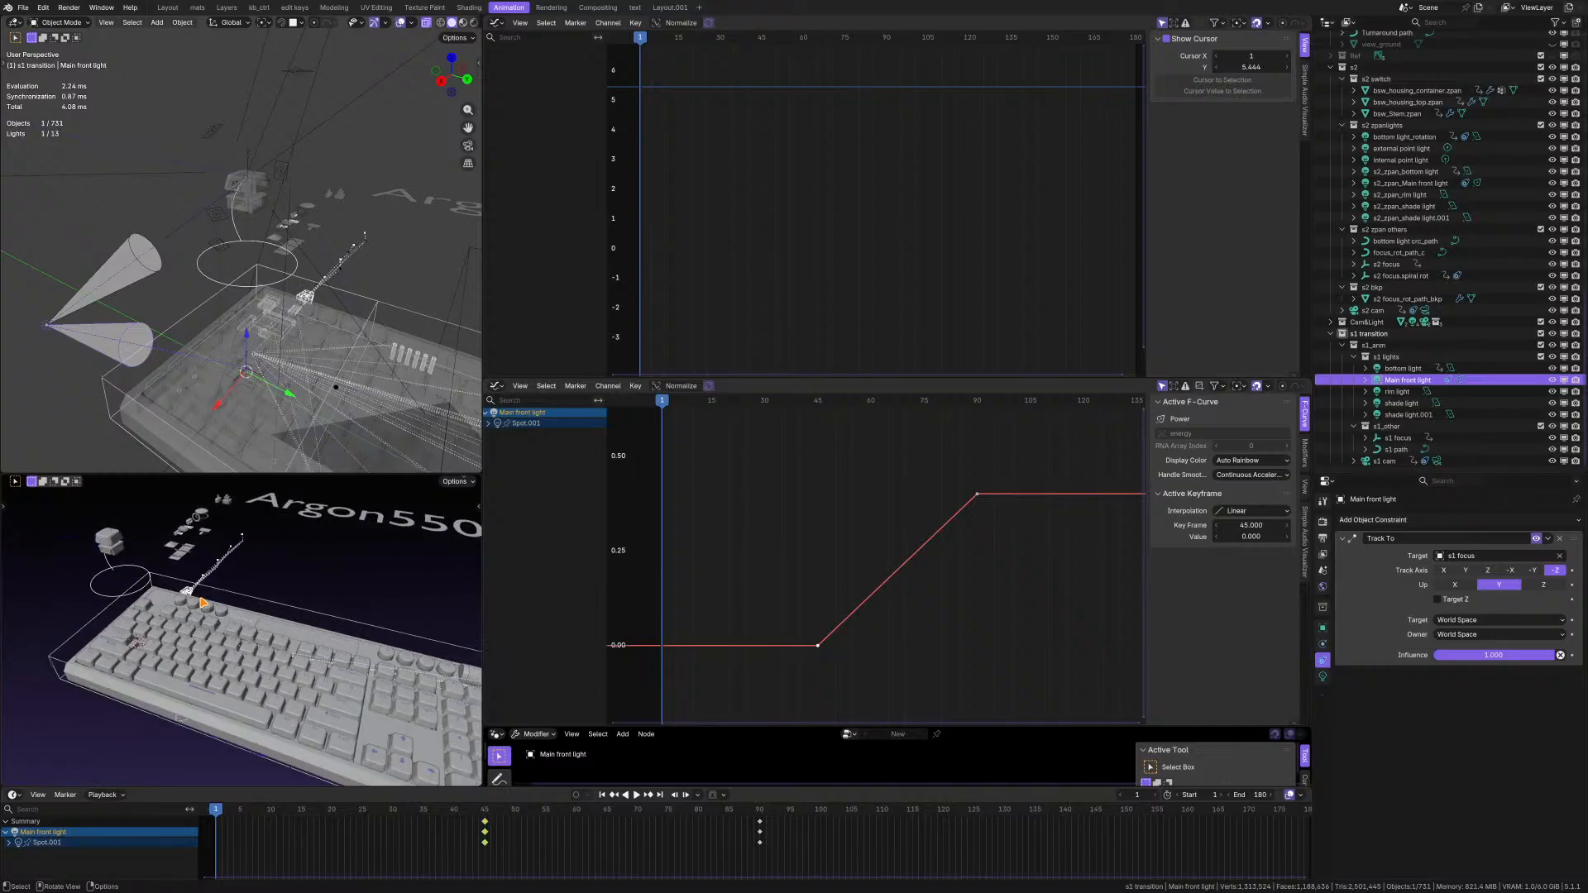
middle_click_drag(151, 276, 50, 240)
left_click(1367, 310)
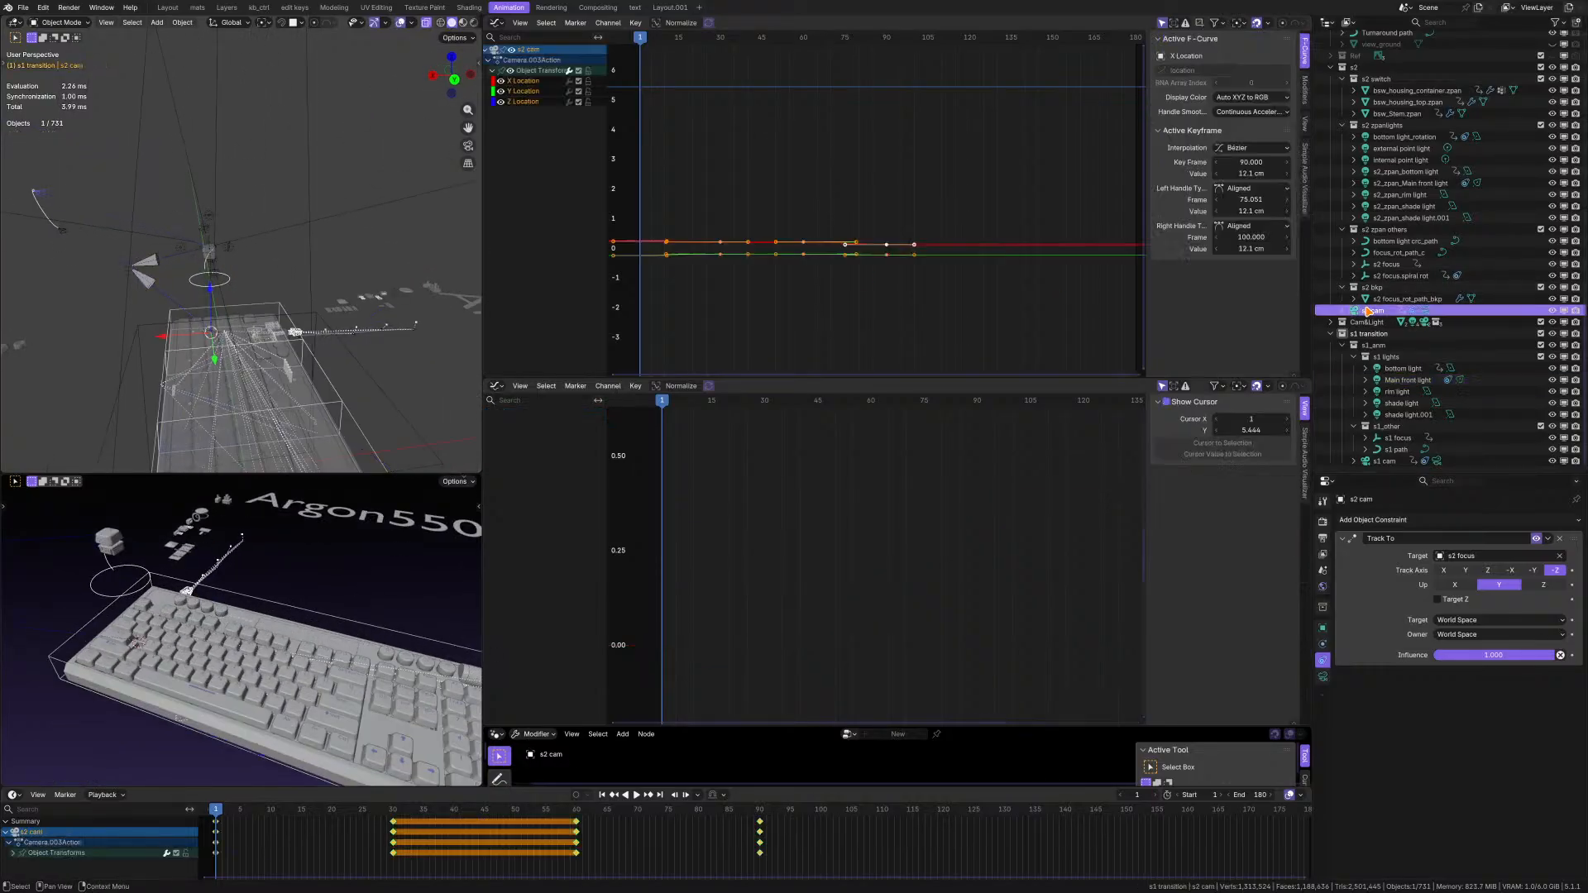
key("alt+c")
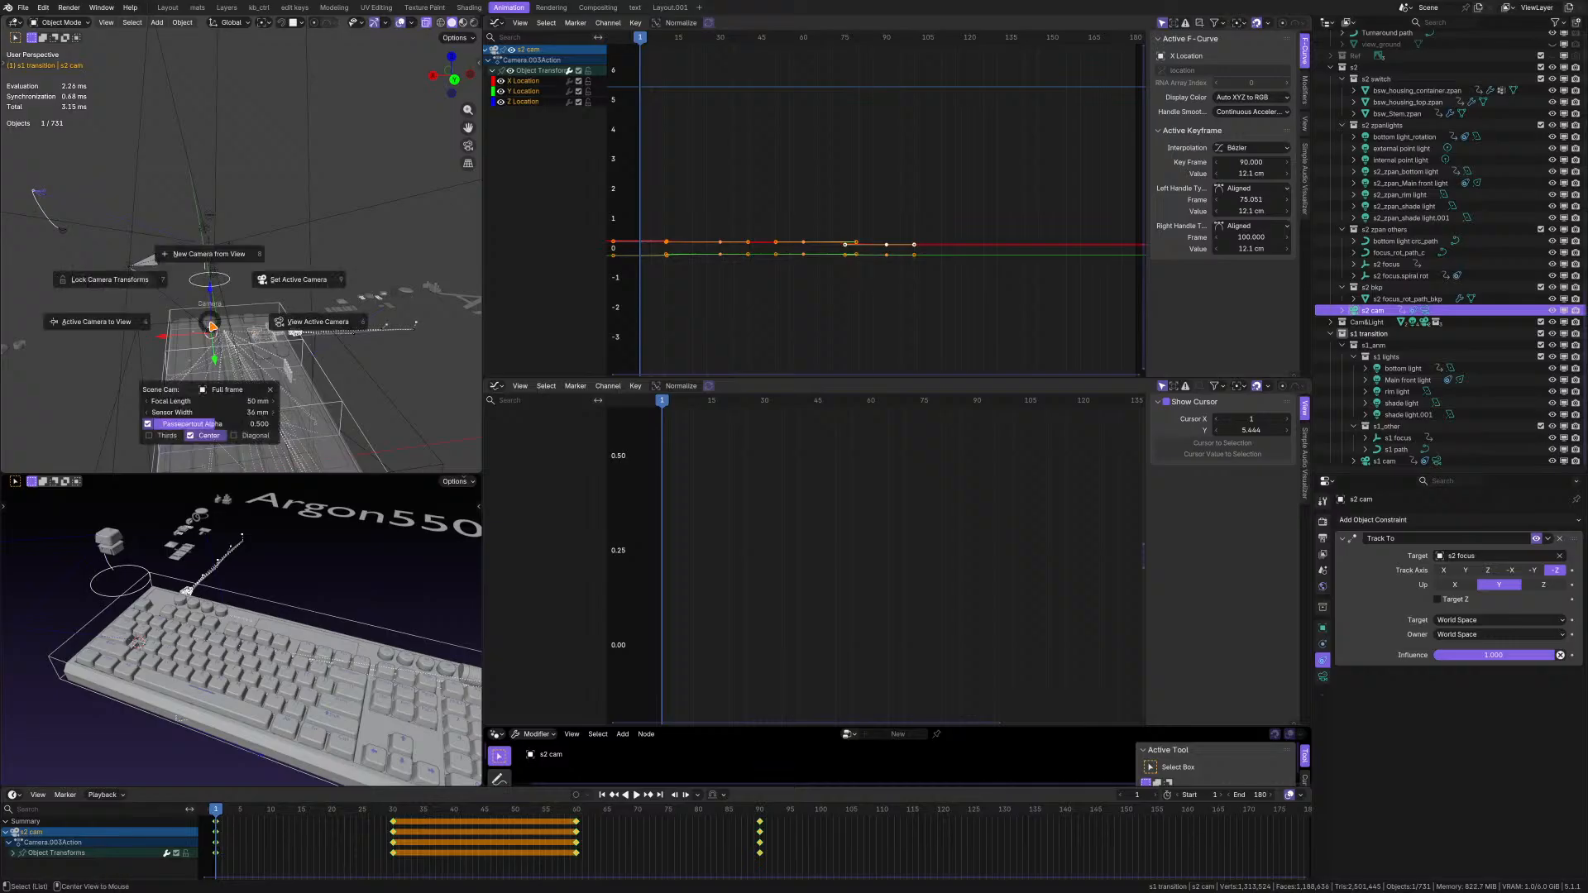
left_click(302, 280)
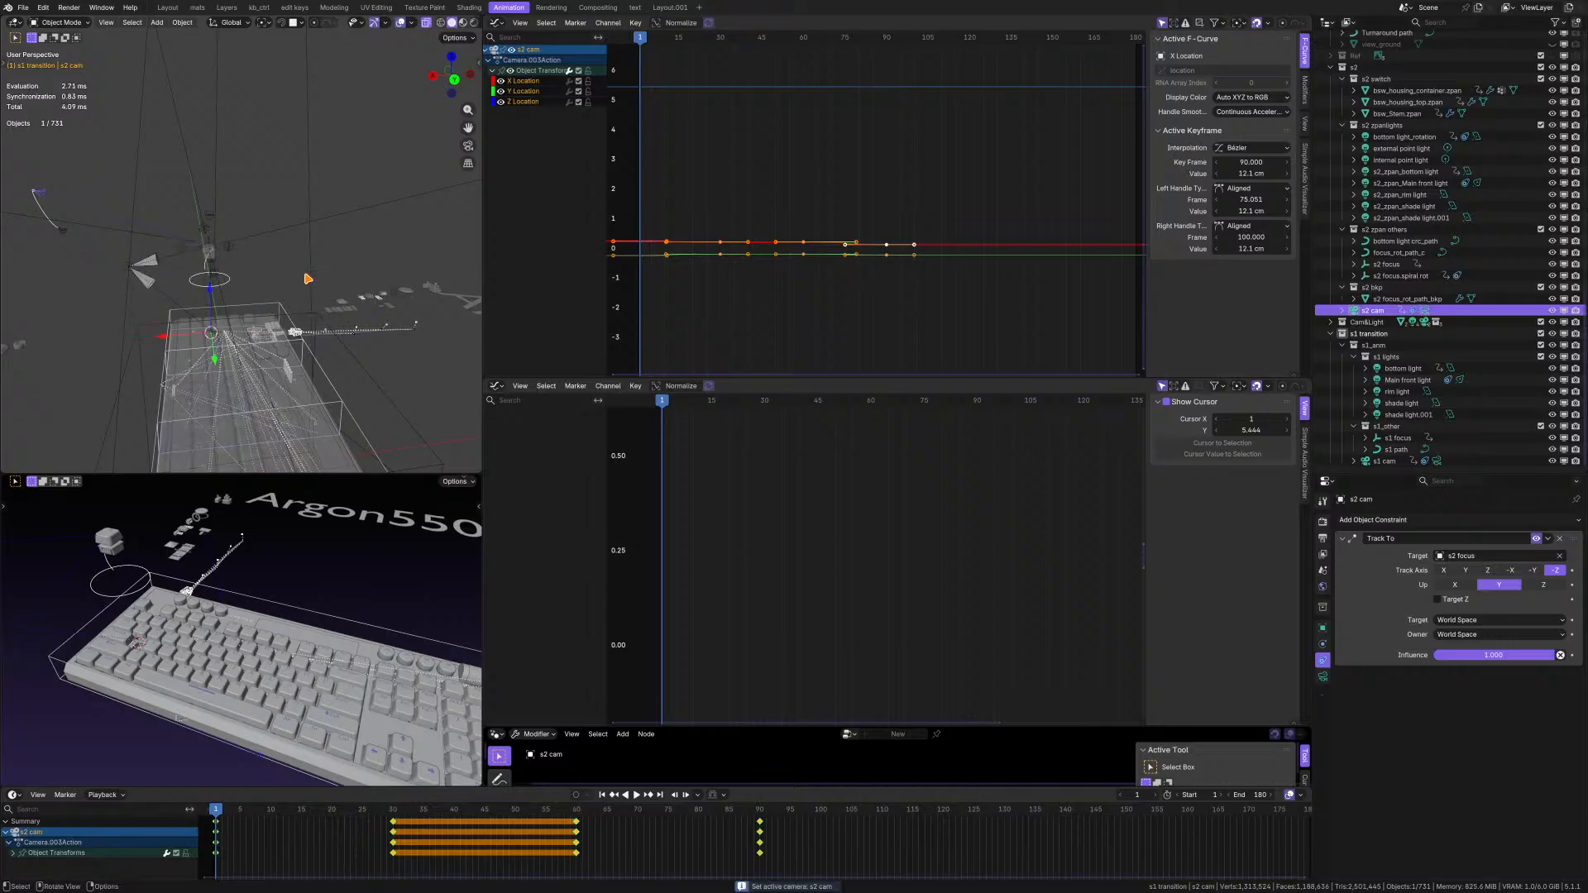
key("KP_0")
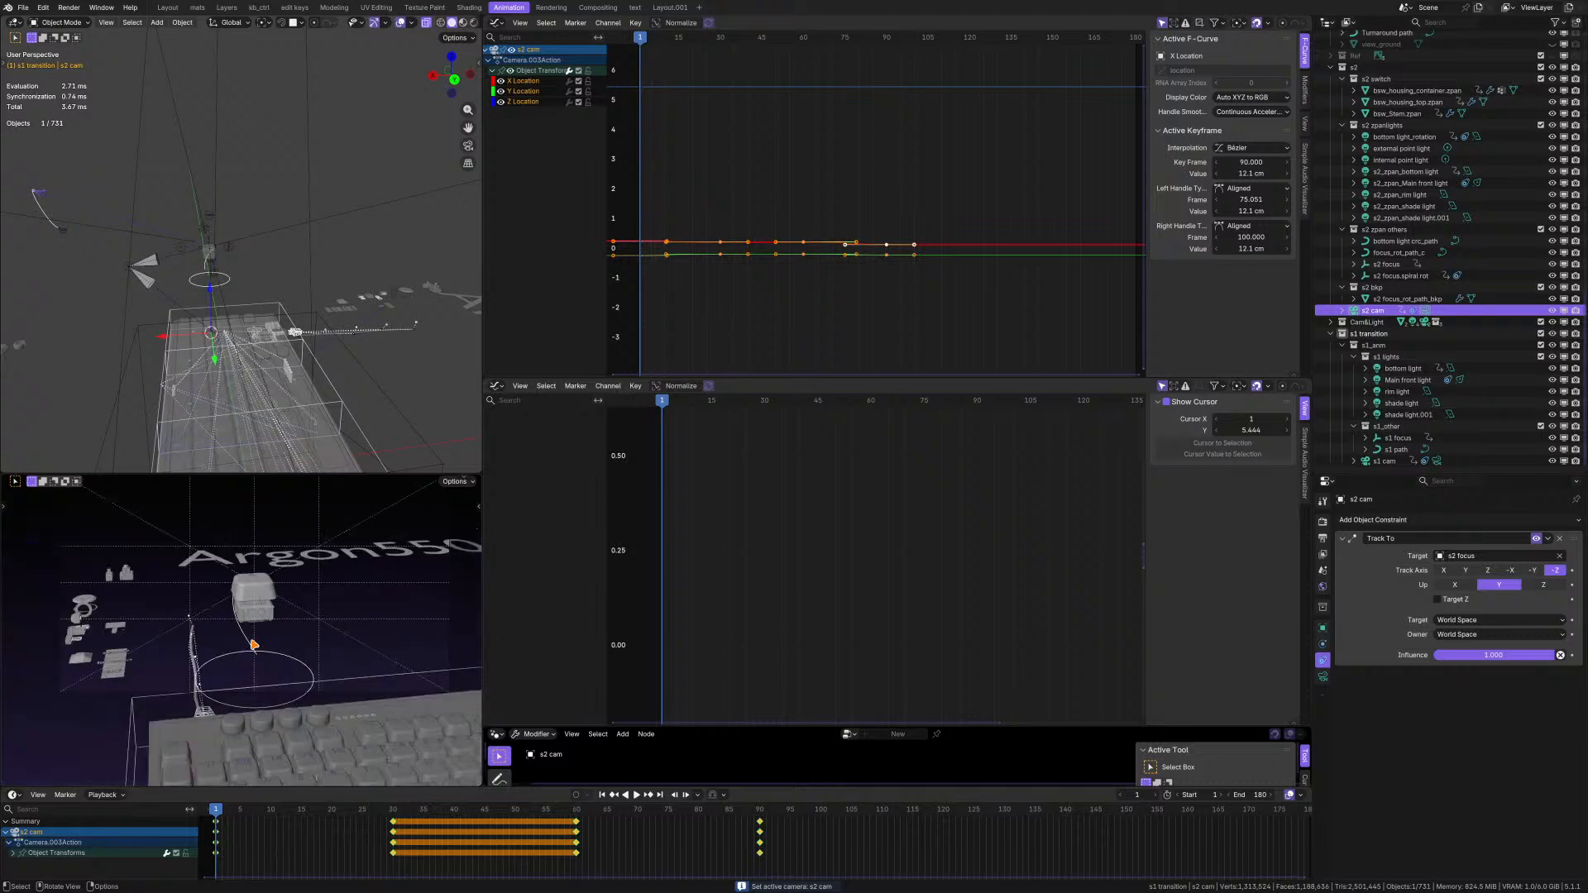
- Set the current frame to 180 to show the end of the camera move
middle_click_drag(256, 644, 331, 596)
scroll(798, 842, "down", 1)
scroll(798, 841, "down", 2)
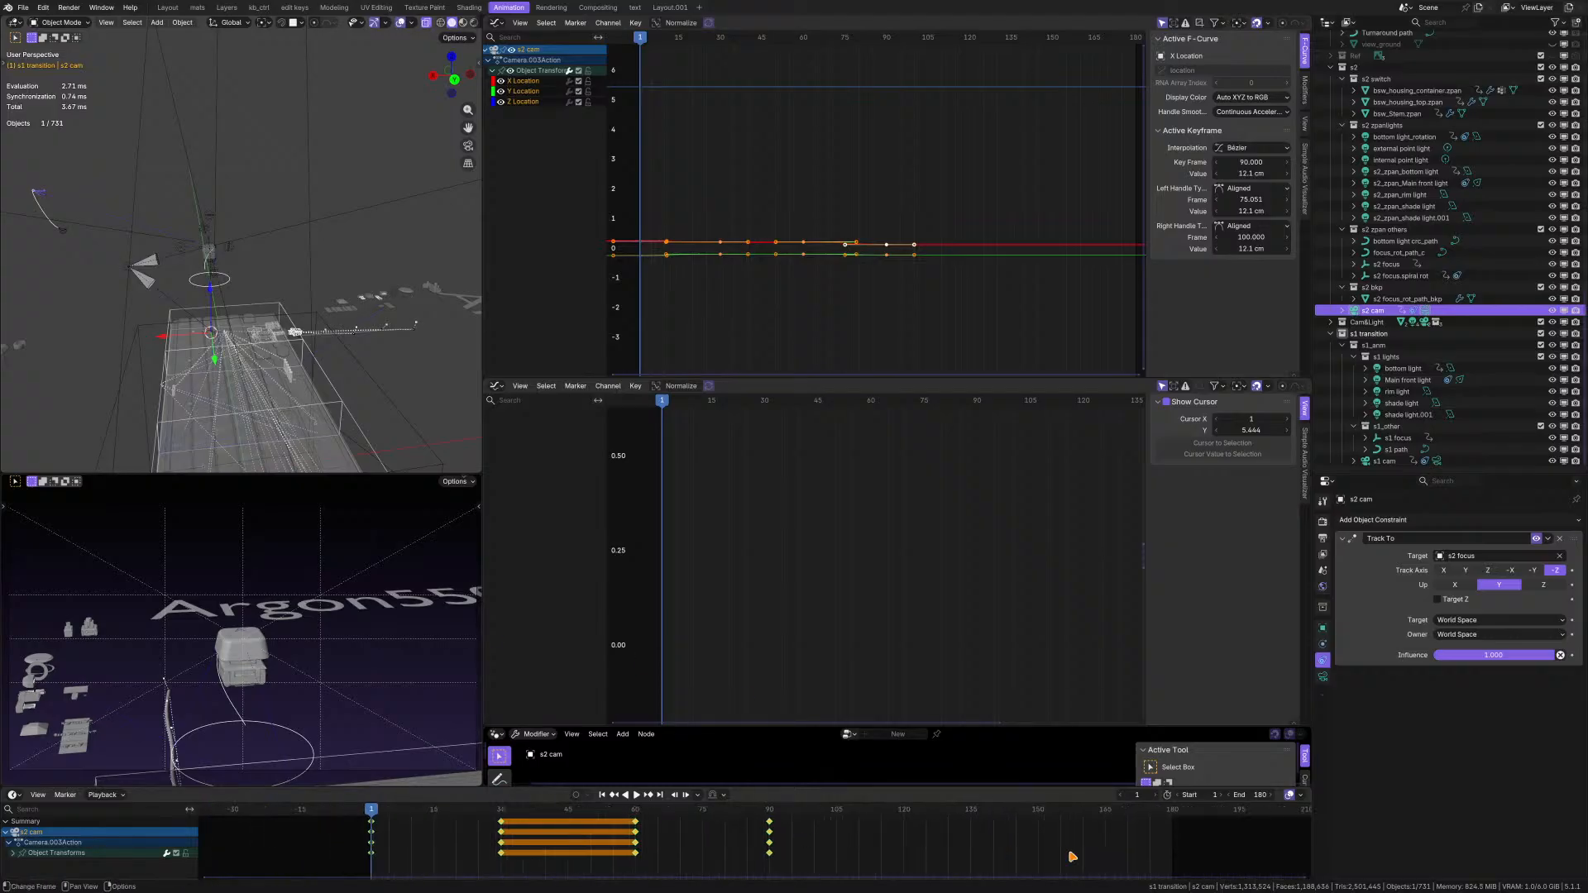
scroll(1067, 855, "up", 1)
left_click(1133, 793)
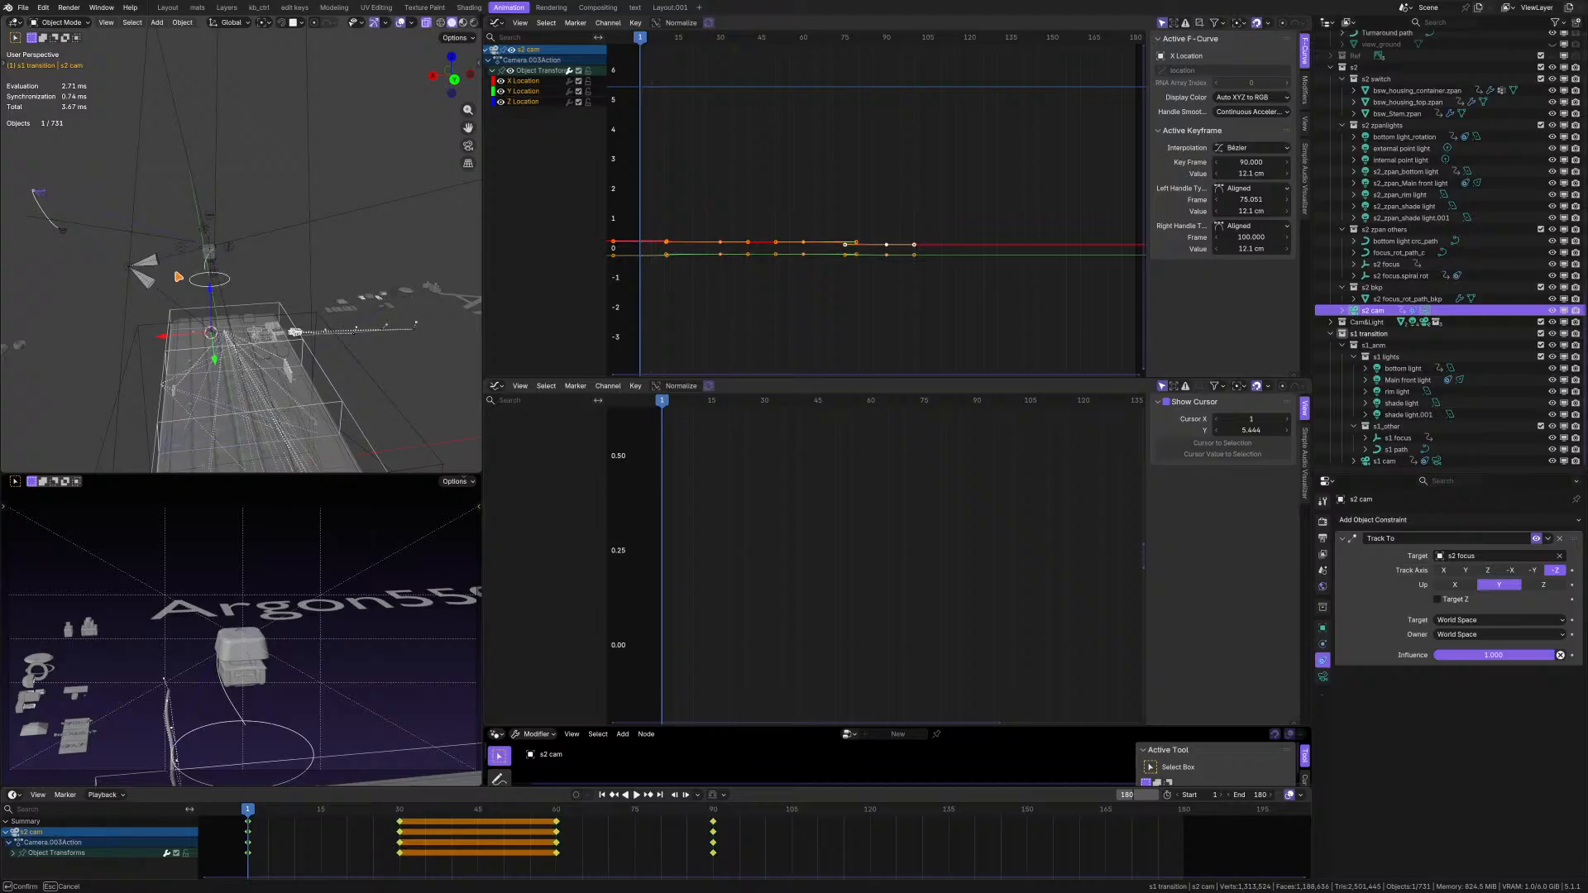
key("shift+Right")
- Examine the front light cones over the keyboard and the framing of the A keycap at frame 180
scroll(203, 286, "down", 3)
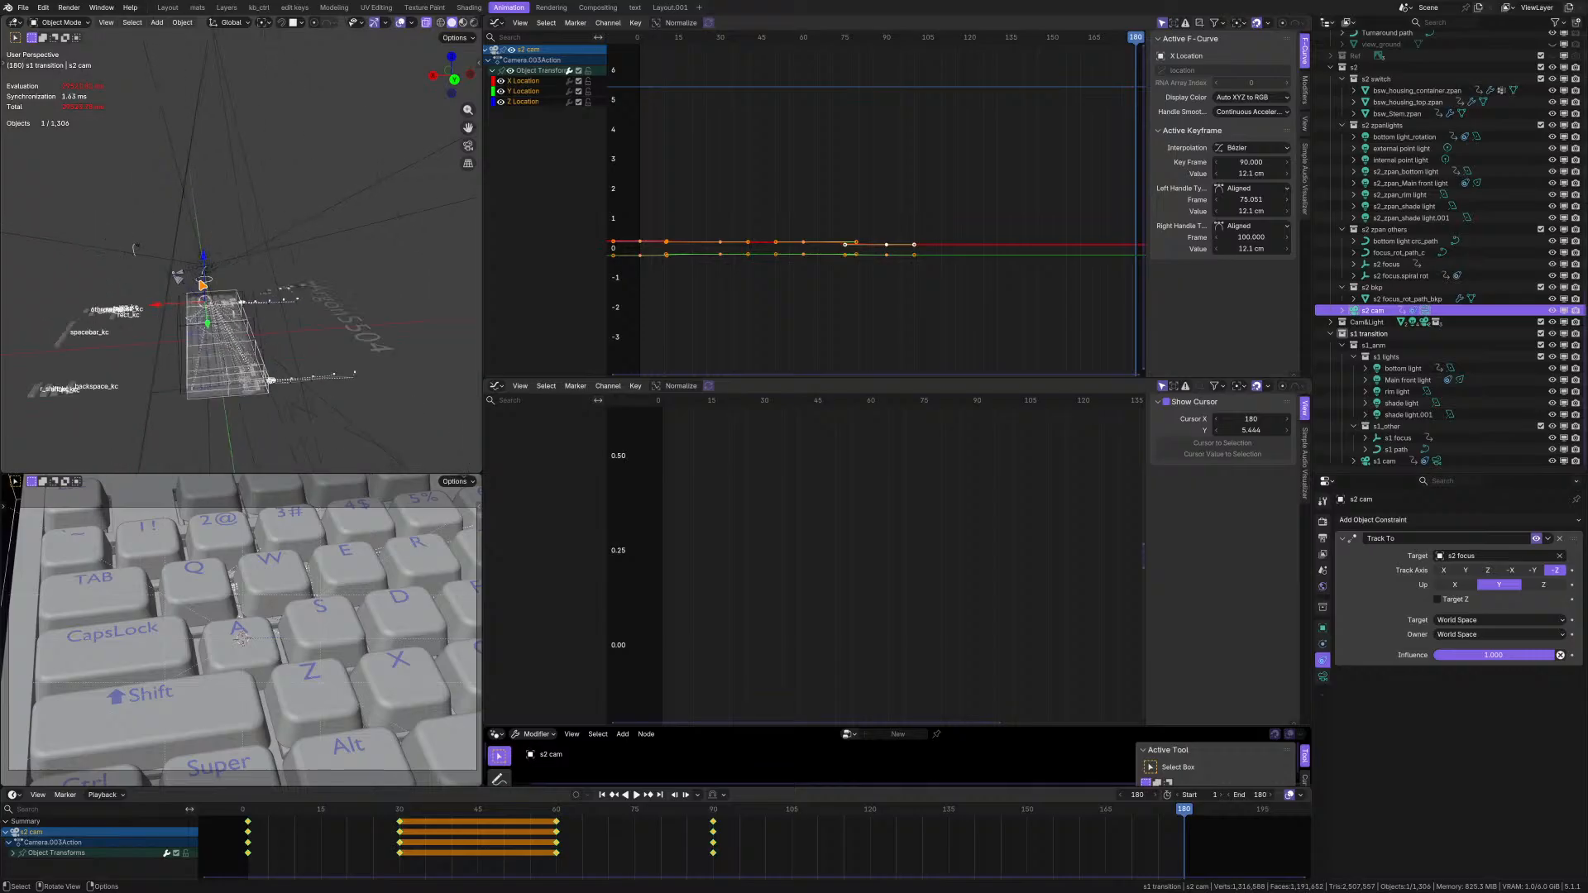
middle_click_drag(204, 286, 277, 334)
scroll(162, 283, "up", 4)
scroll(263, 336, "up", 3)
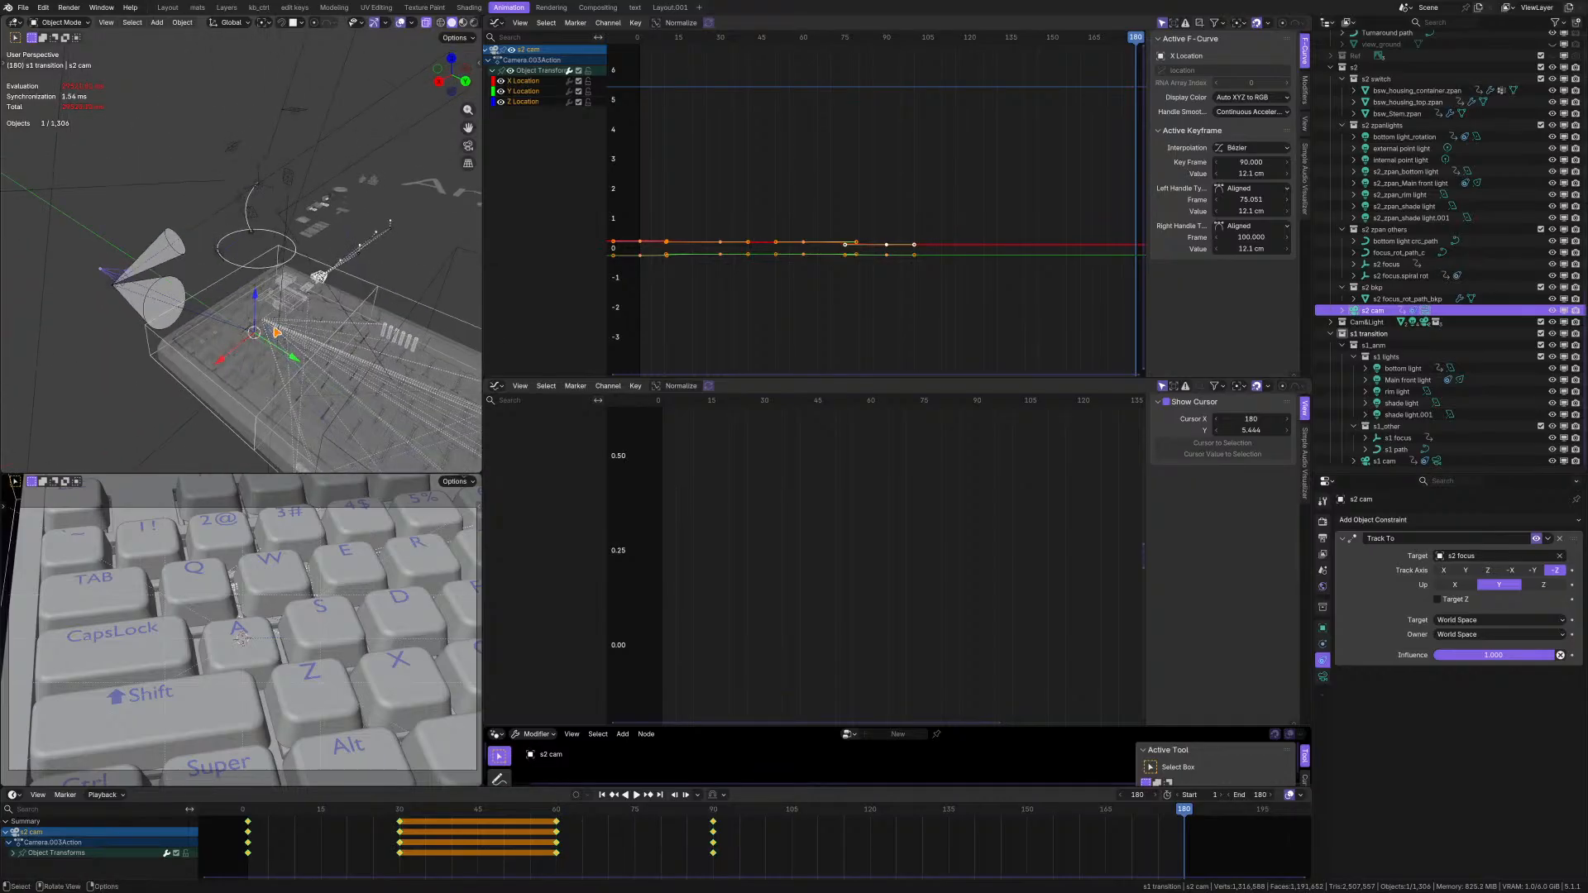
scroll(209, 291, "up", 3)
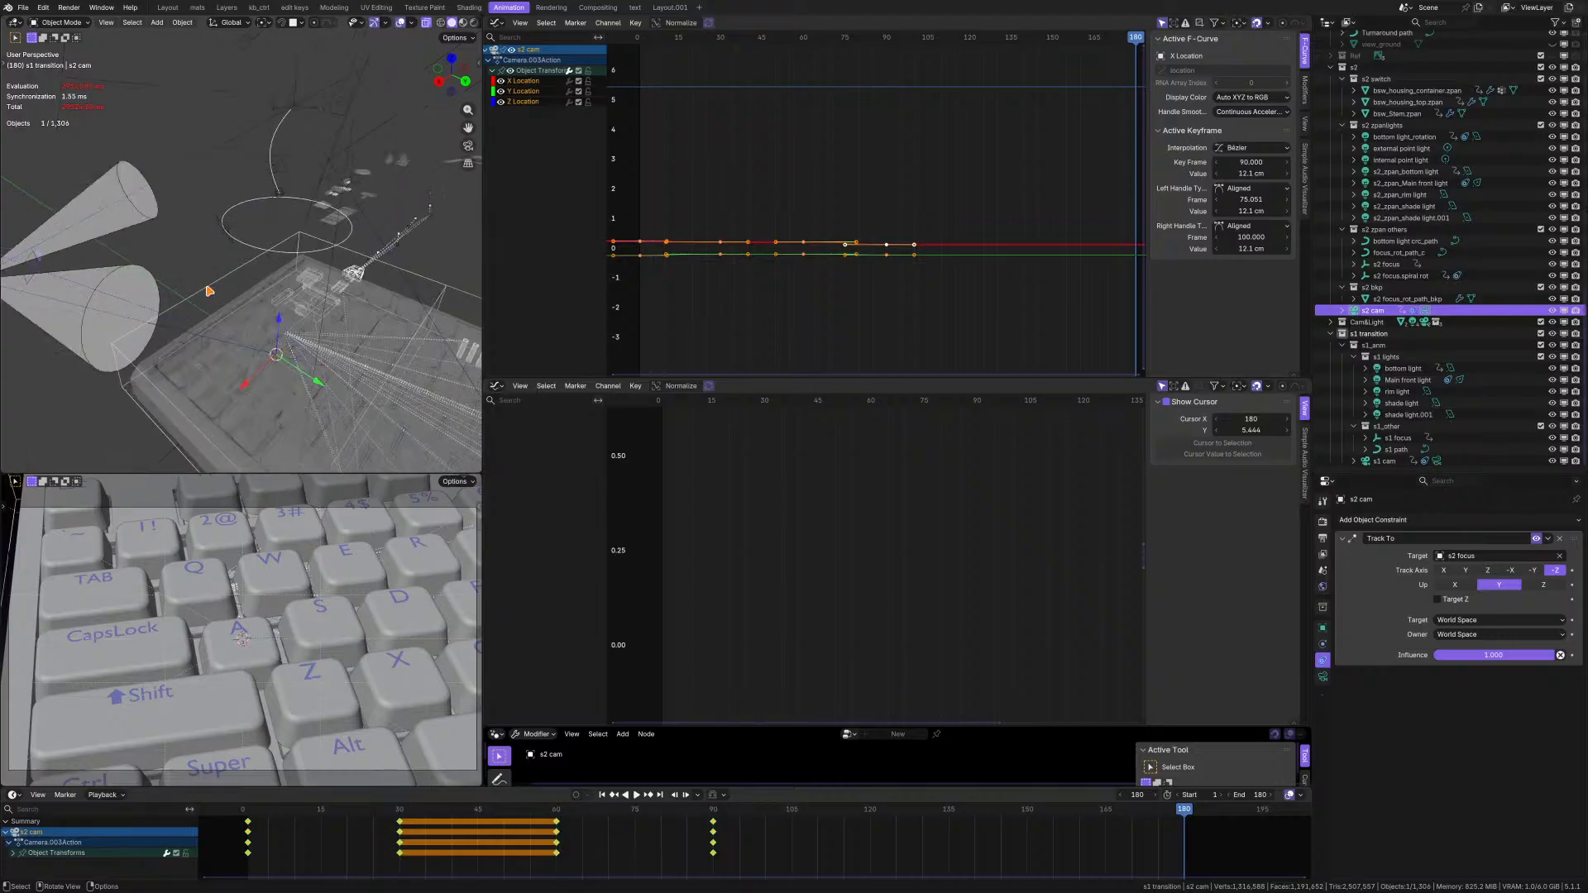
scroll(208, 291, "down", 4)
mouse_move(209, 291)
middle_mouse_down()
mouse_move(187, 276)
mouse_move(202, 286)
middle_mouse_up()
scroll(249, 625, "up", 5)
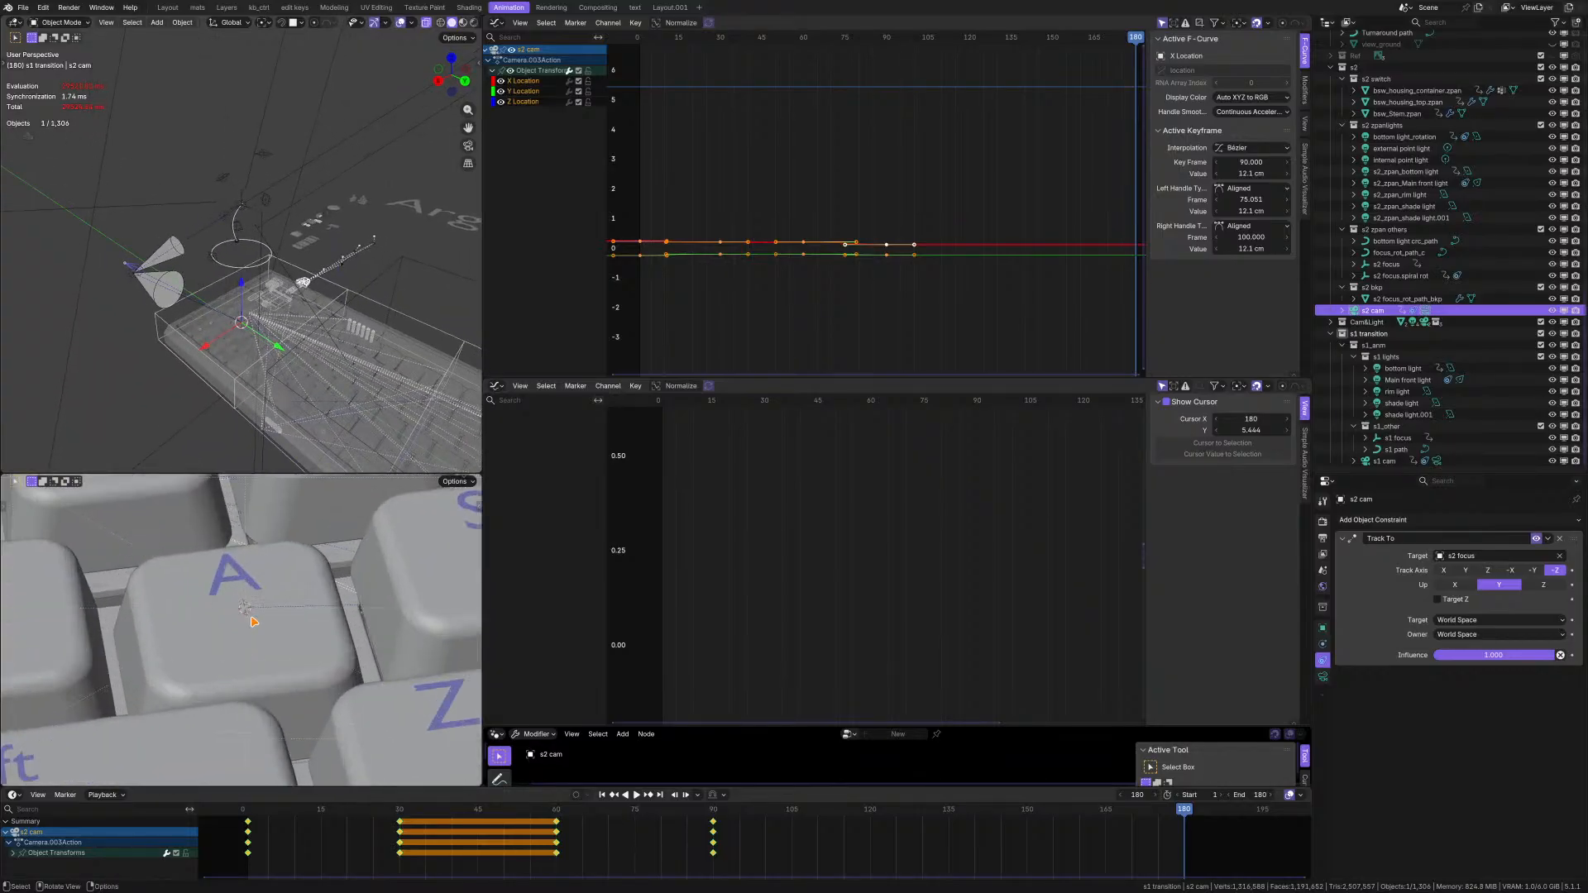
scroll(253, 621, "up", 2)
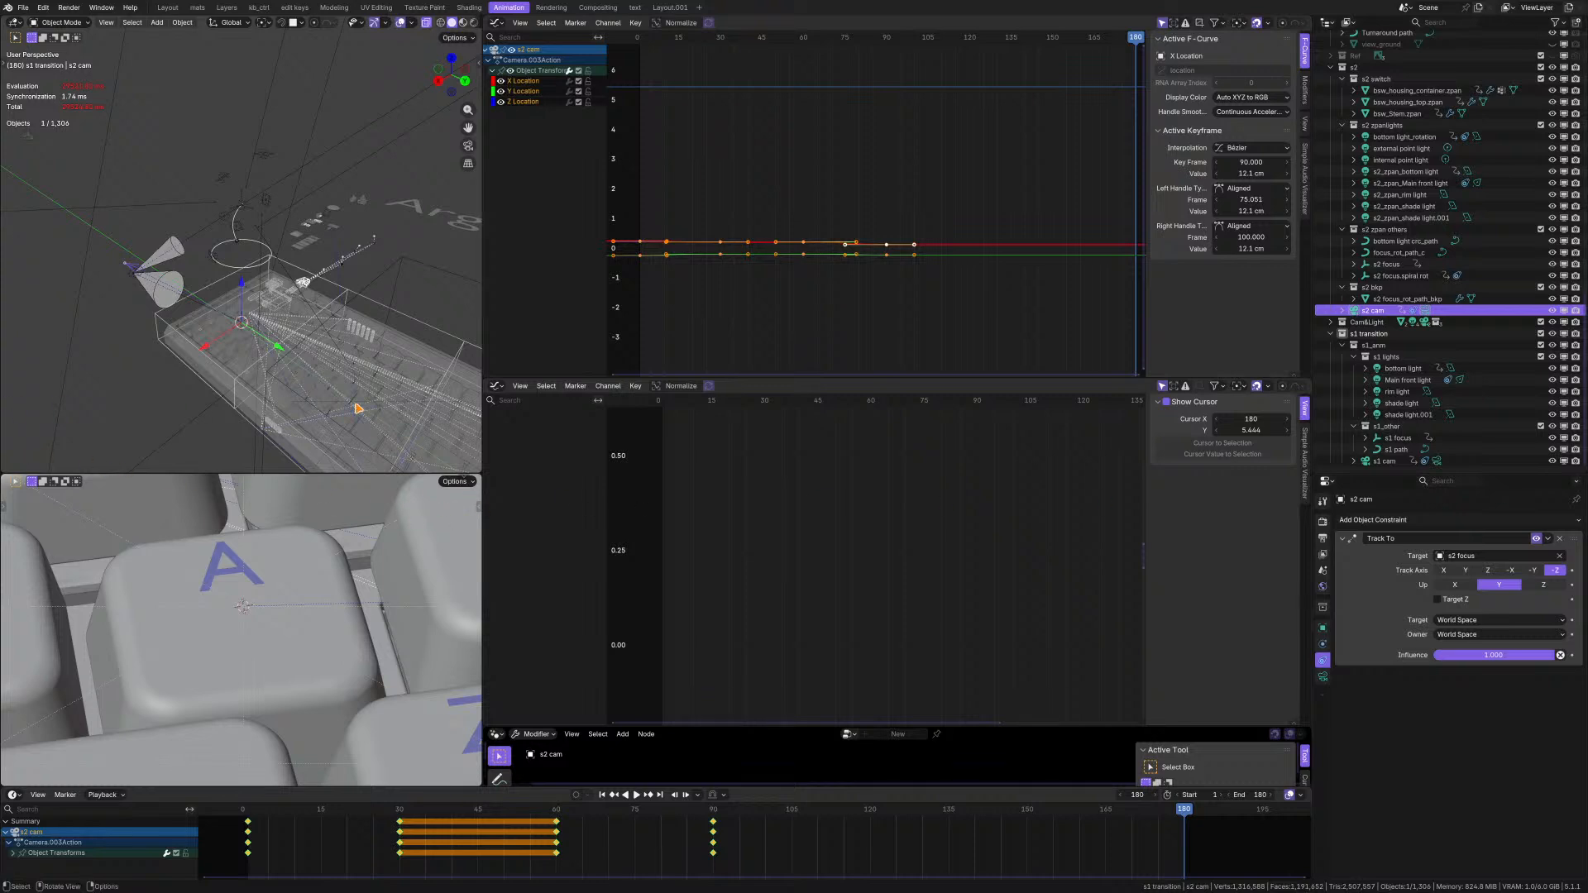
- Inspect the wider keyboard area around the s2 cam frame together with the light rig over it
mouse_move(232, 356)
middle_mouse_down()
mouse_move(262, 362)
mouse_move(229, 327)
middle_mouse_up()
scroll(258, 619, "down", 4)
scroll(258, 619, "down", 3)
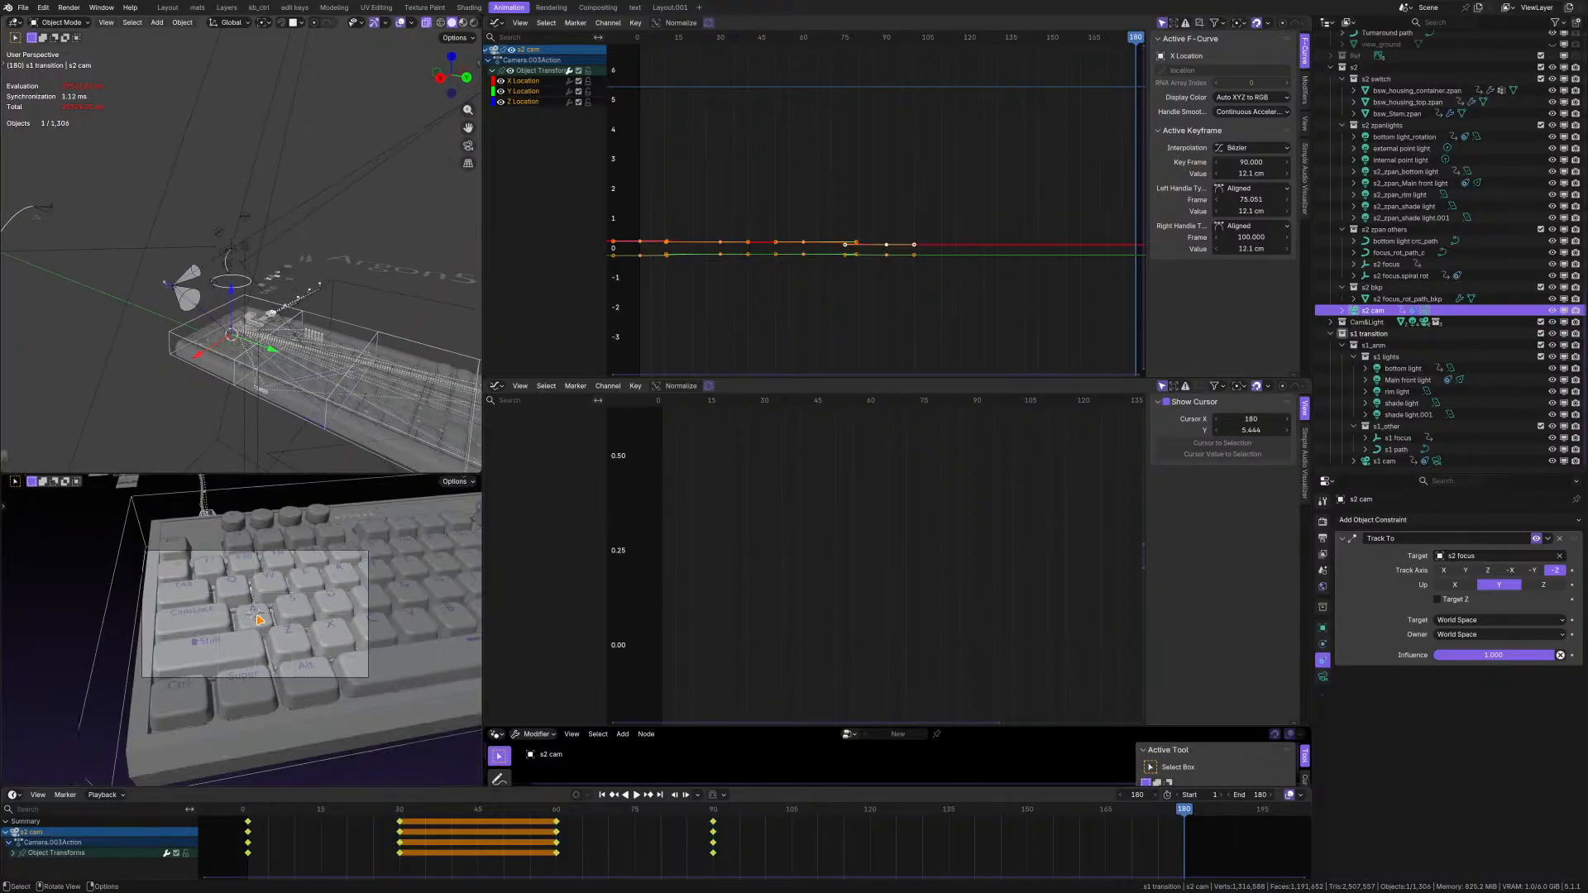
scroll(273, 591, "up", 2)
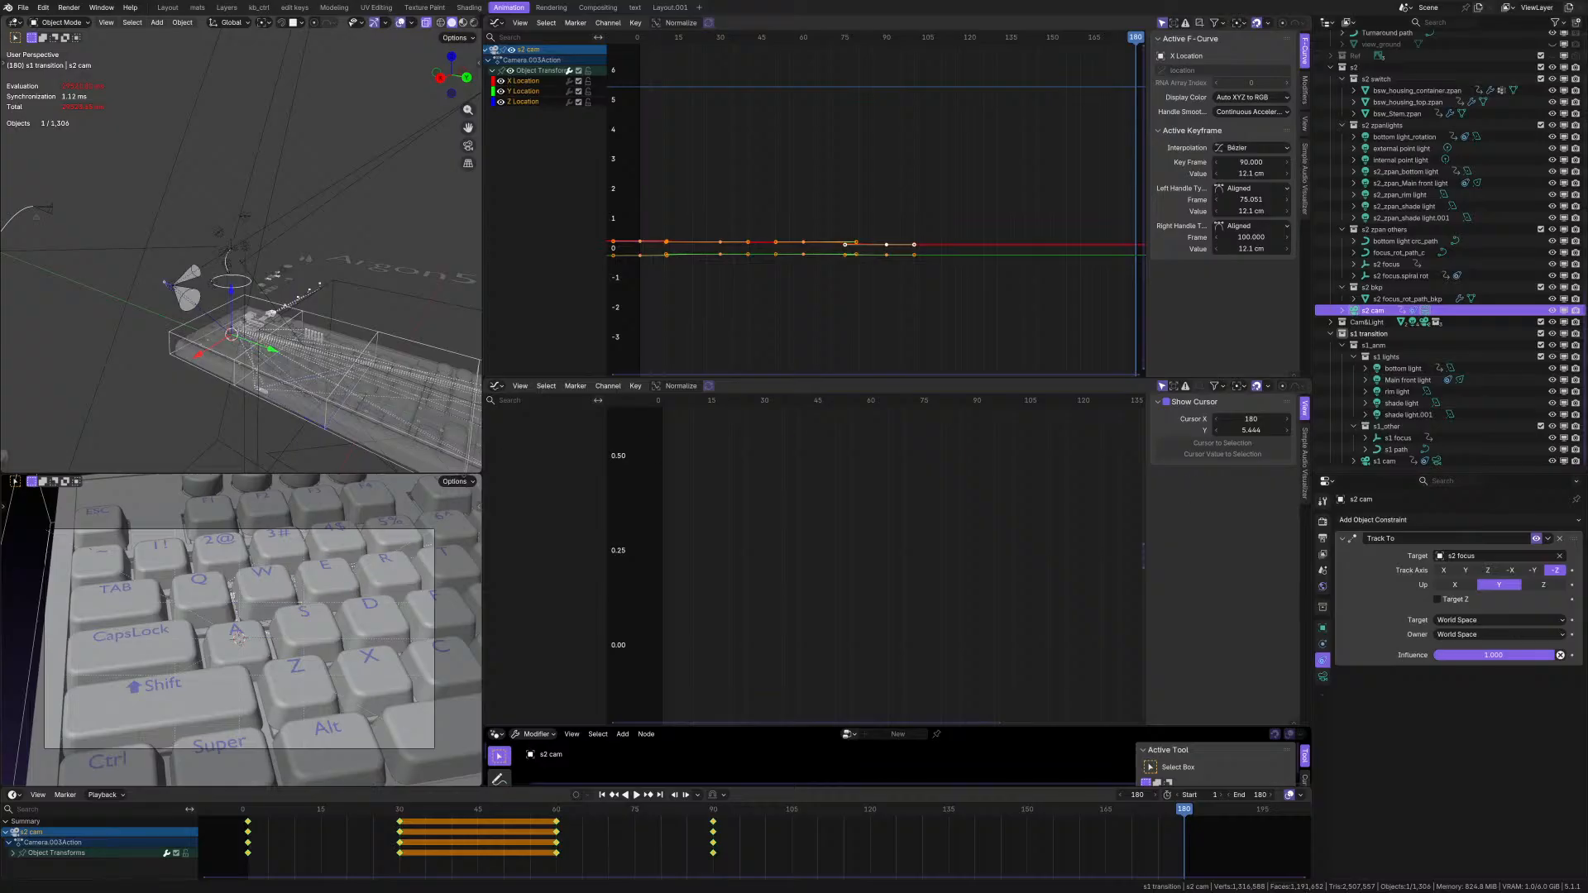
scroll(203, 314, "up", 3)
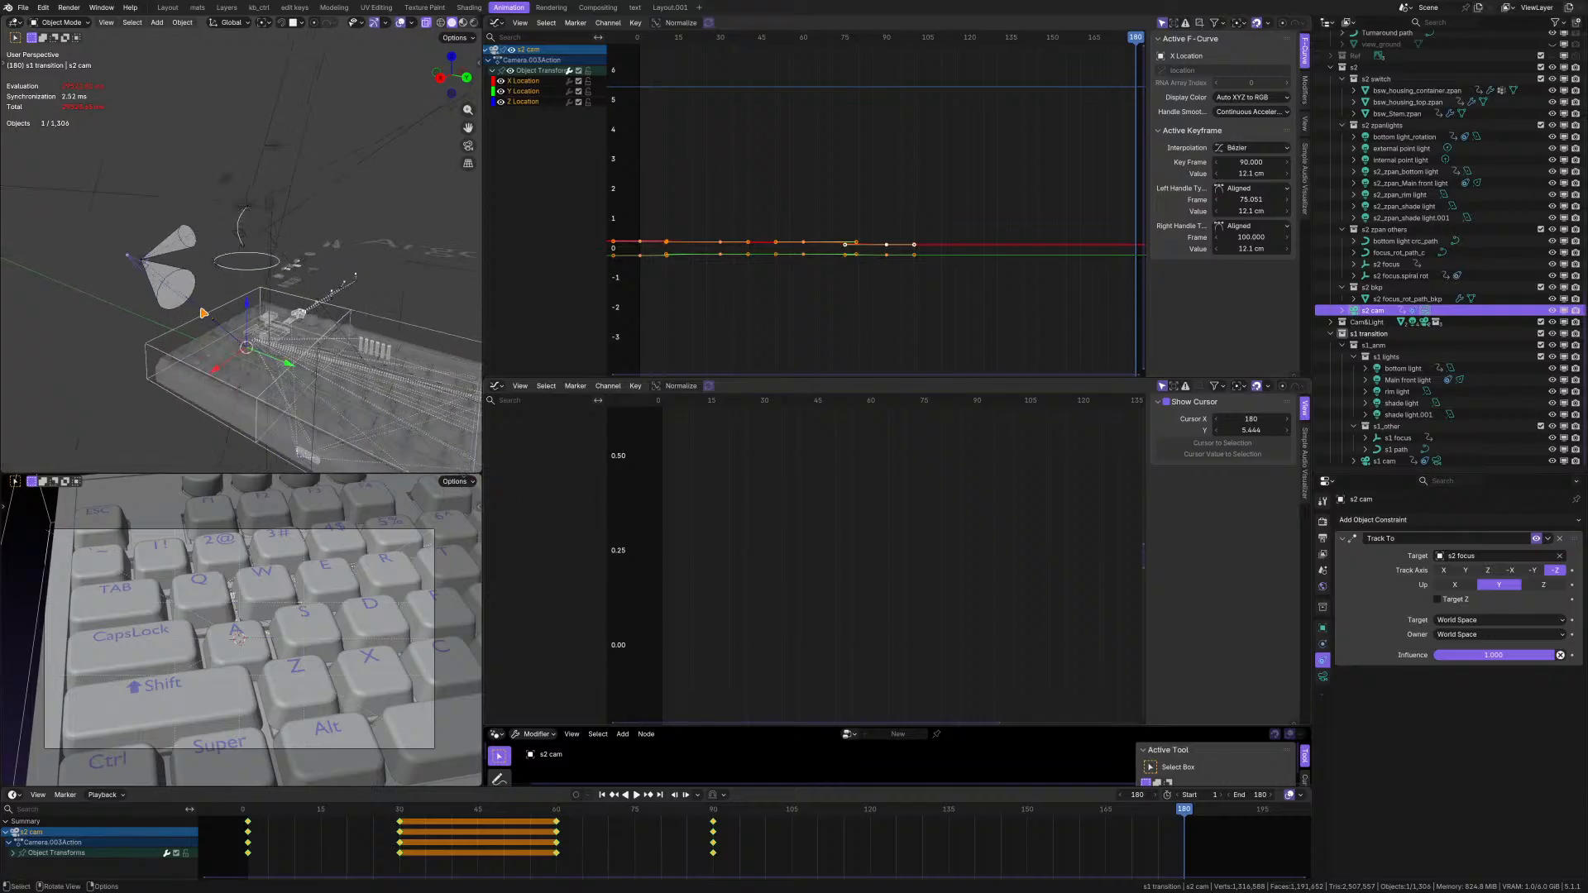
- Select s2_zpan_Main front light by its cone to show its Power and Beam Angle animation curves
middle_click_drag(203, 314, 195, 271)
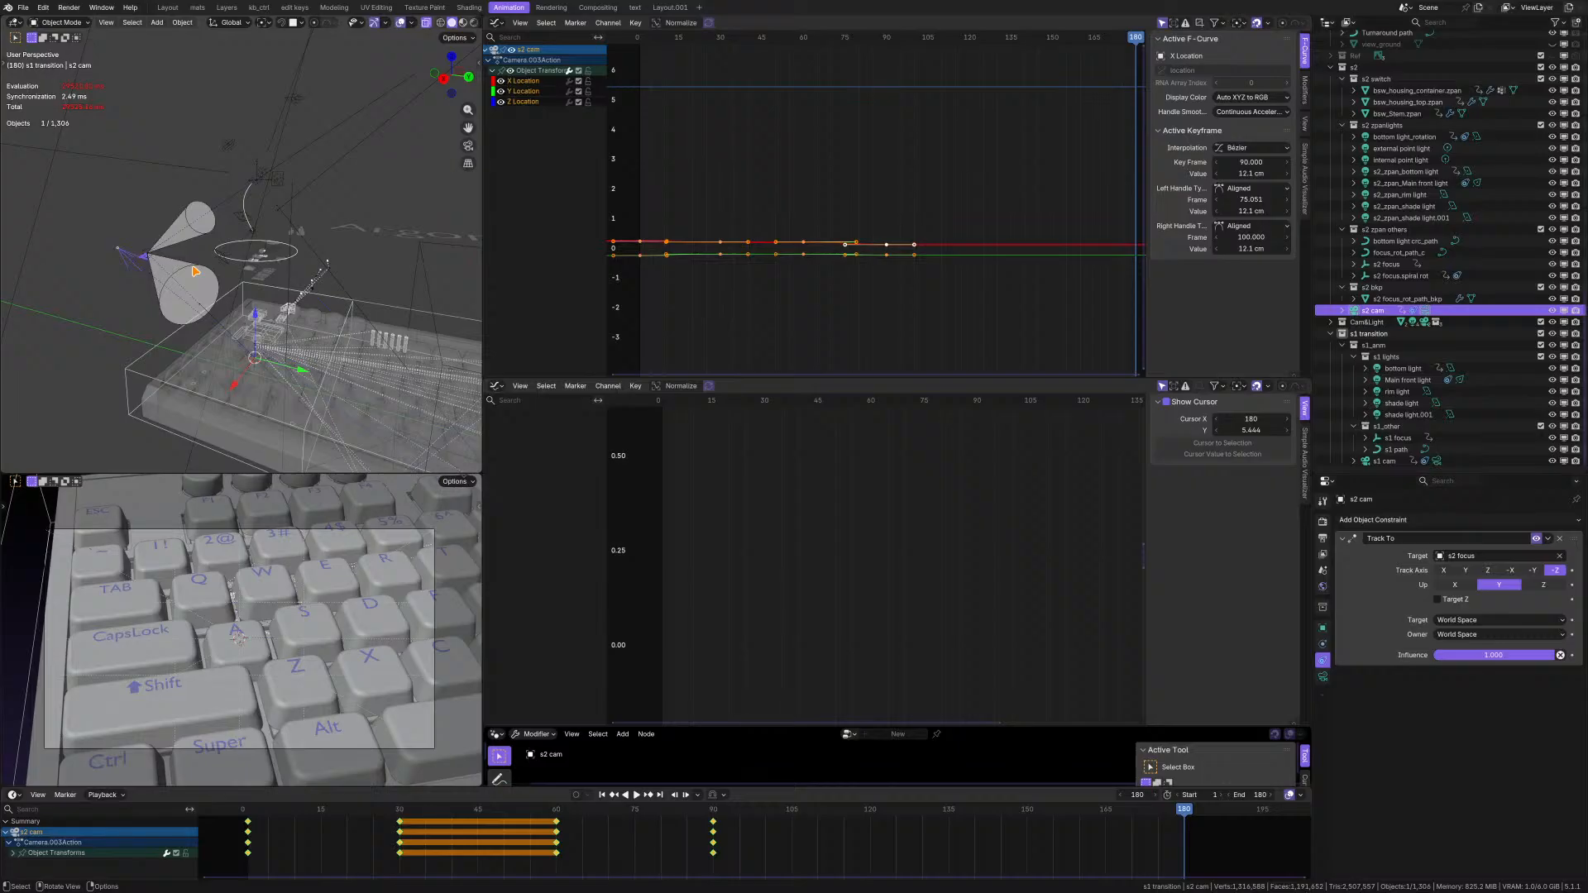
scroll(199, 248, "up", 5)
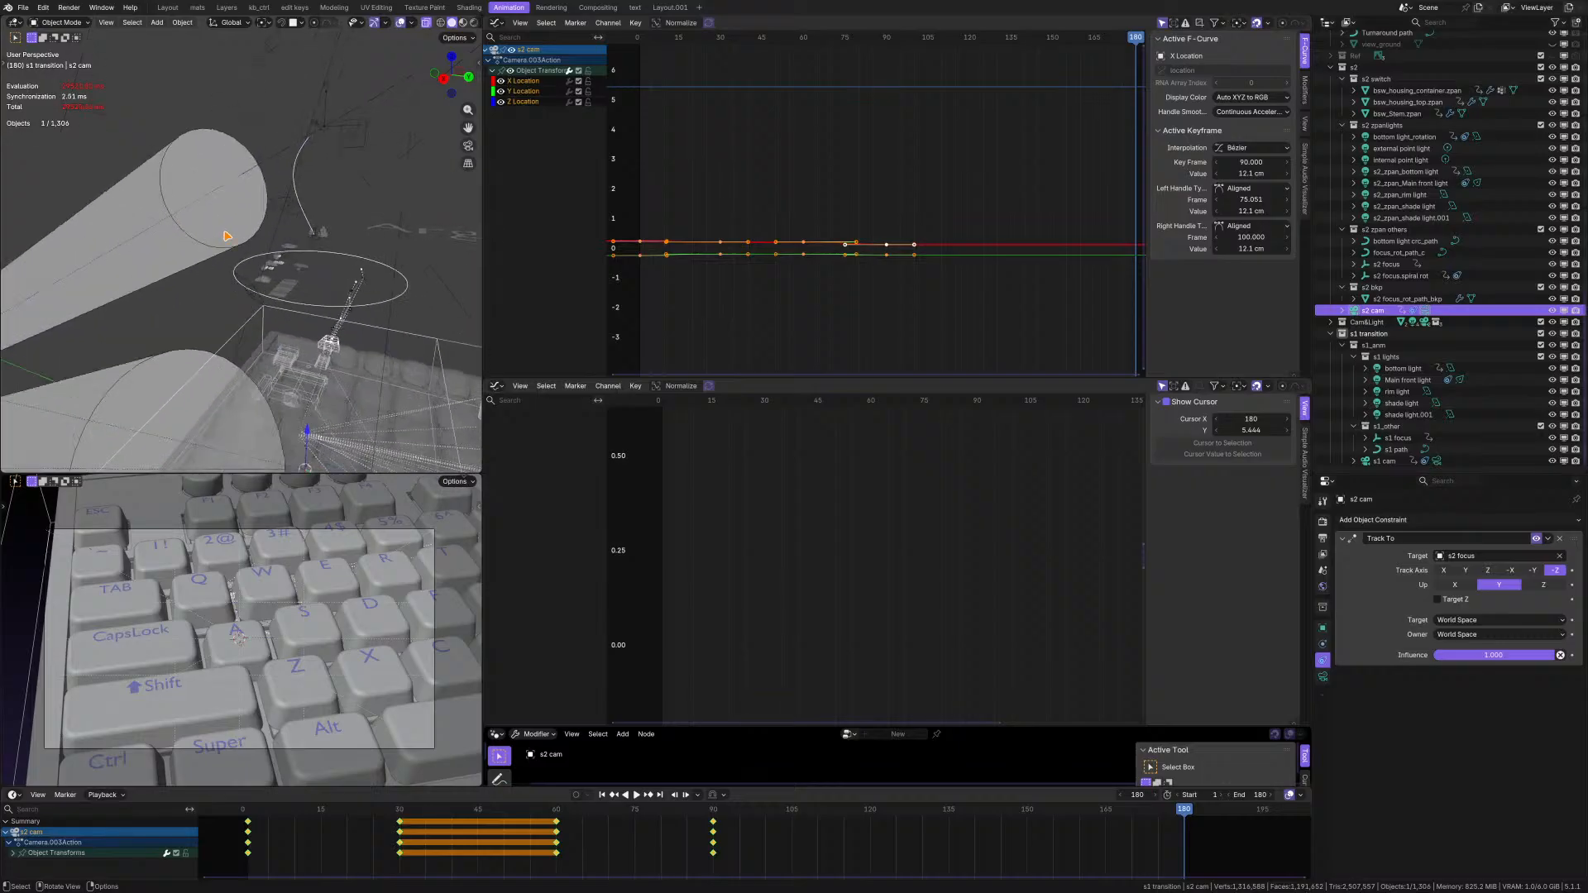
left_click(225, 235)
scroll(224, 235, "down", 3)
middle_click_drag(216, 235, 169, 237)
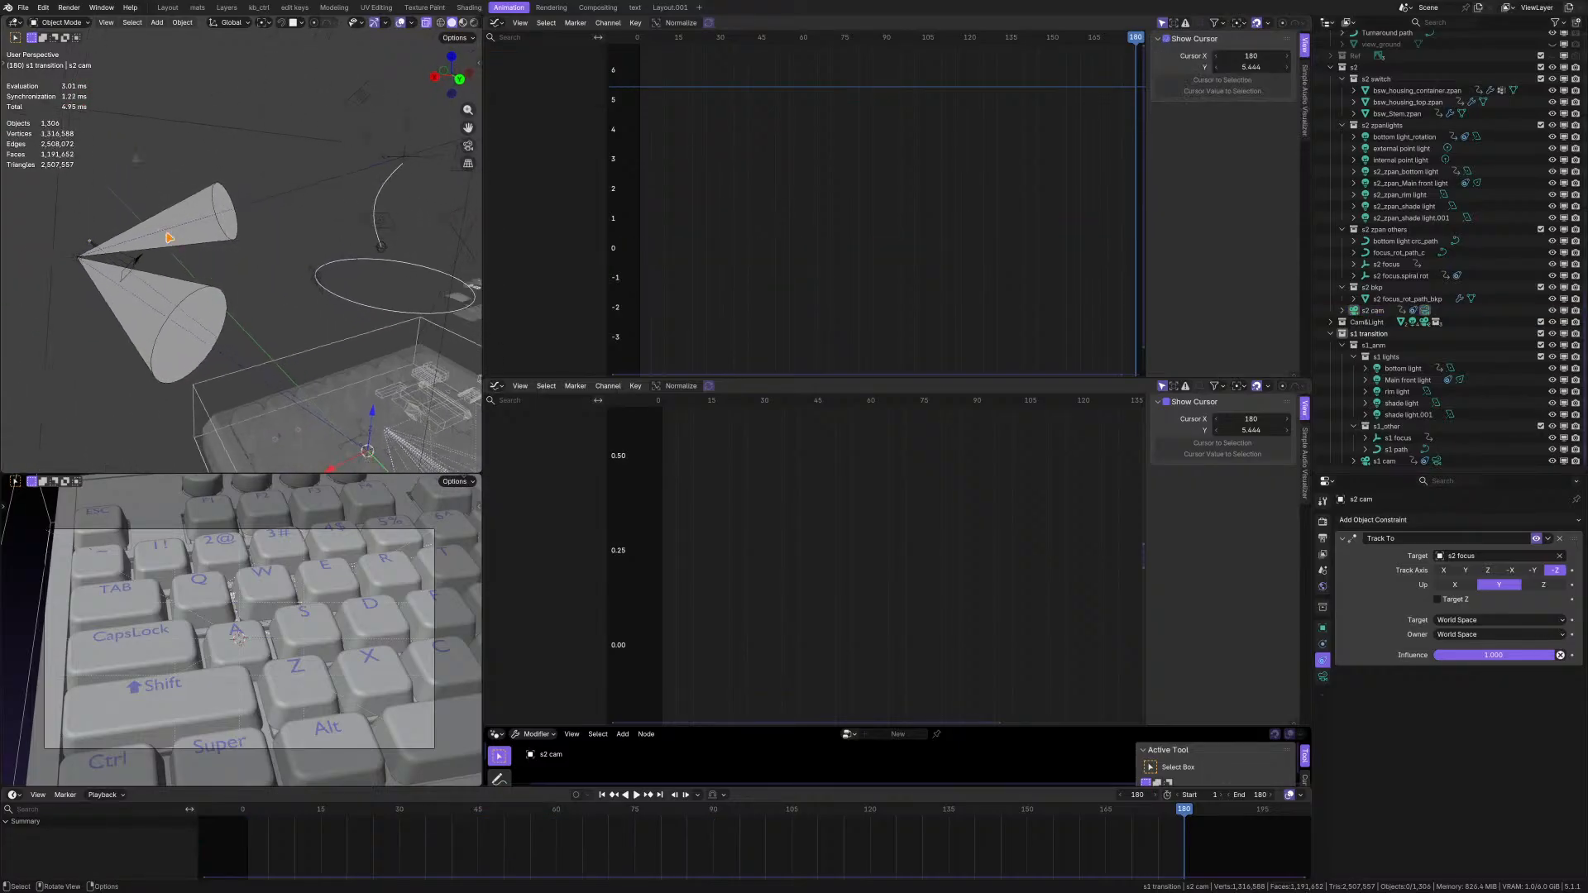
left_click(189, 297)
scroll(189, 297, "down", 3)
scroll(189, 297, "up", 2)
middle_click_drag(188, 297, 203, 300)
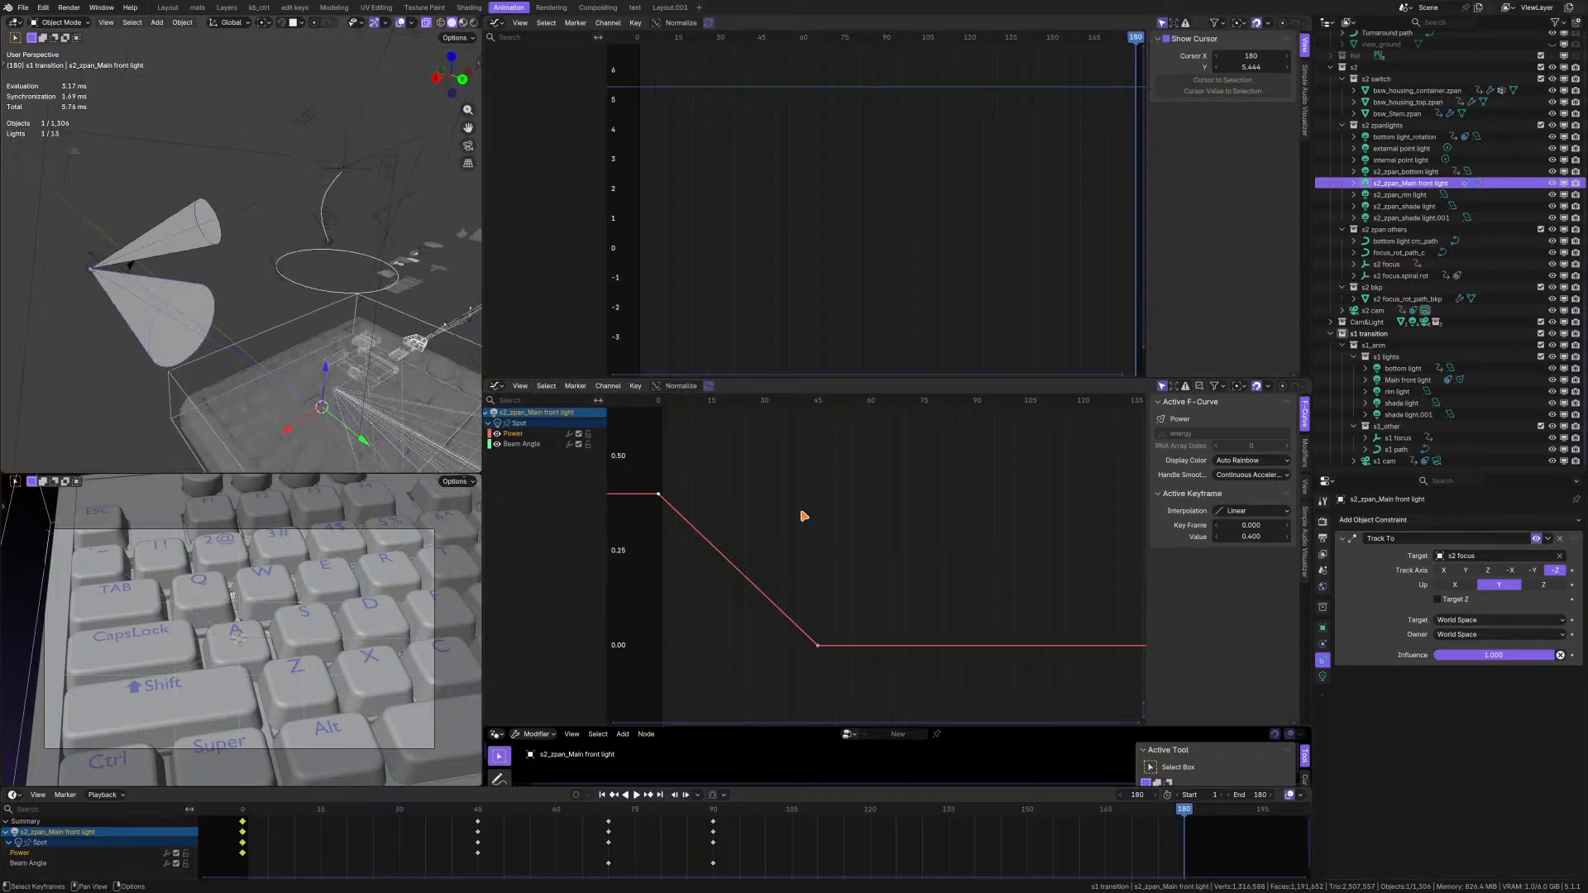
- Frame the Beam Angle curve of s2_zpan_Main front light and inspect its start and end keyframes
scroll(805, 518, "down", 1)
left_click(528, 447)
scroll(764, 527, "down", 2)
key("a")
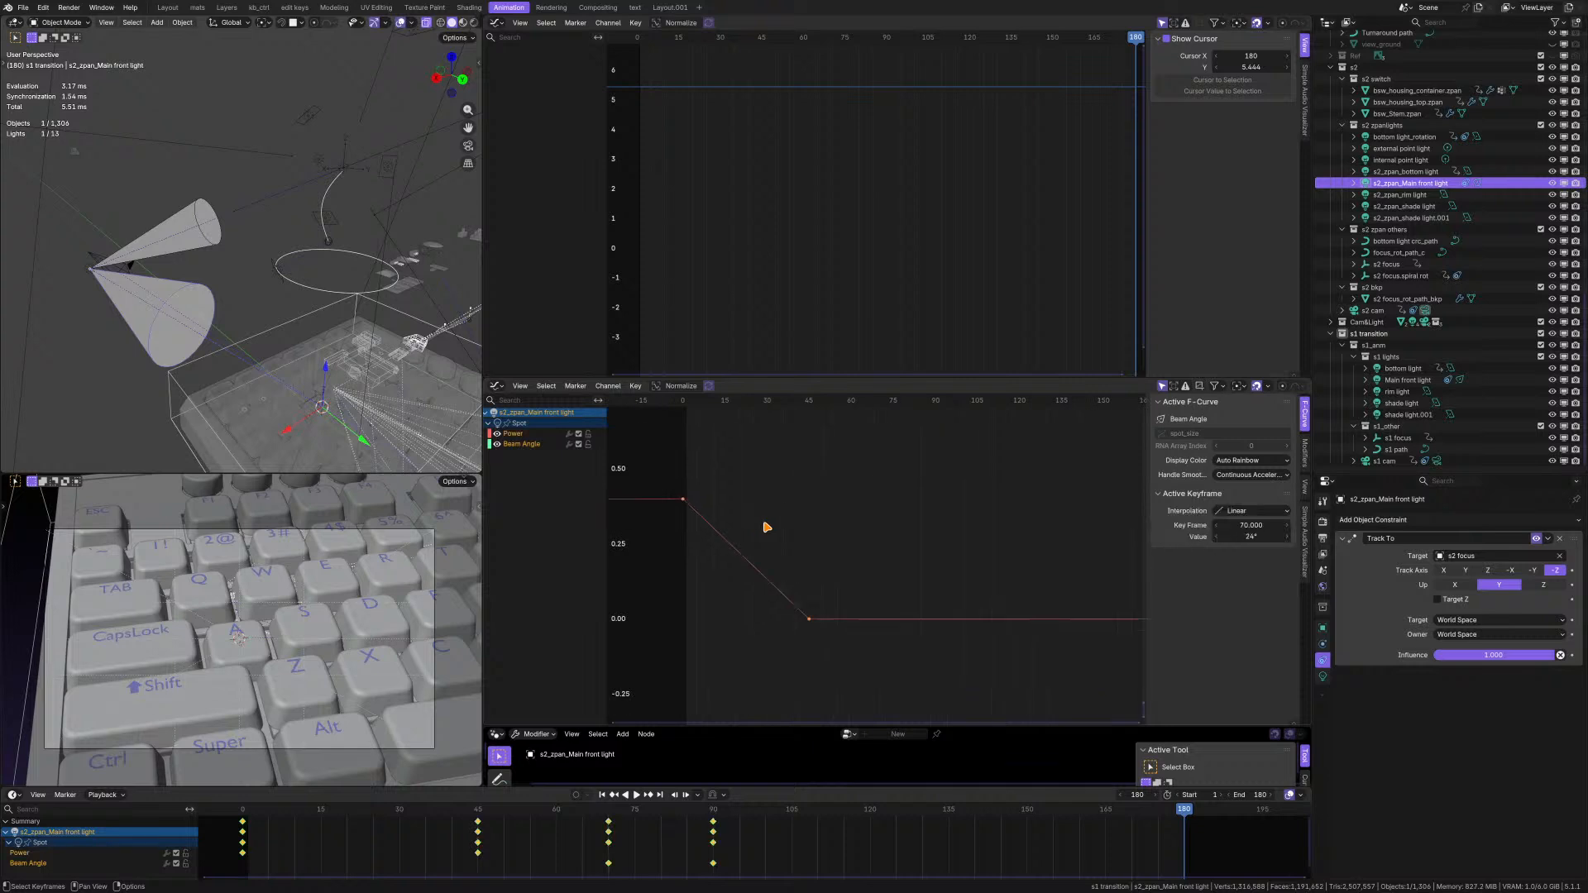
key("KP_Decimal")
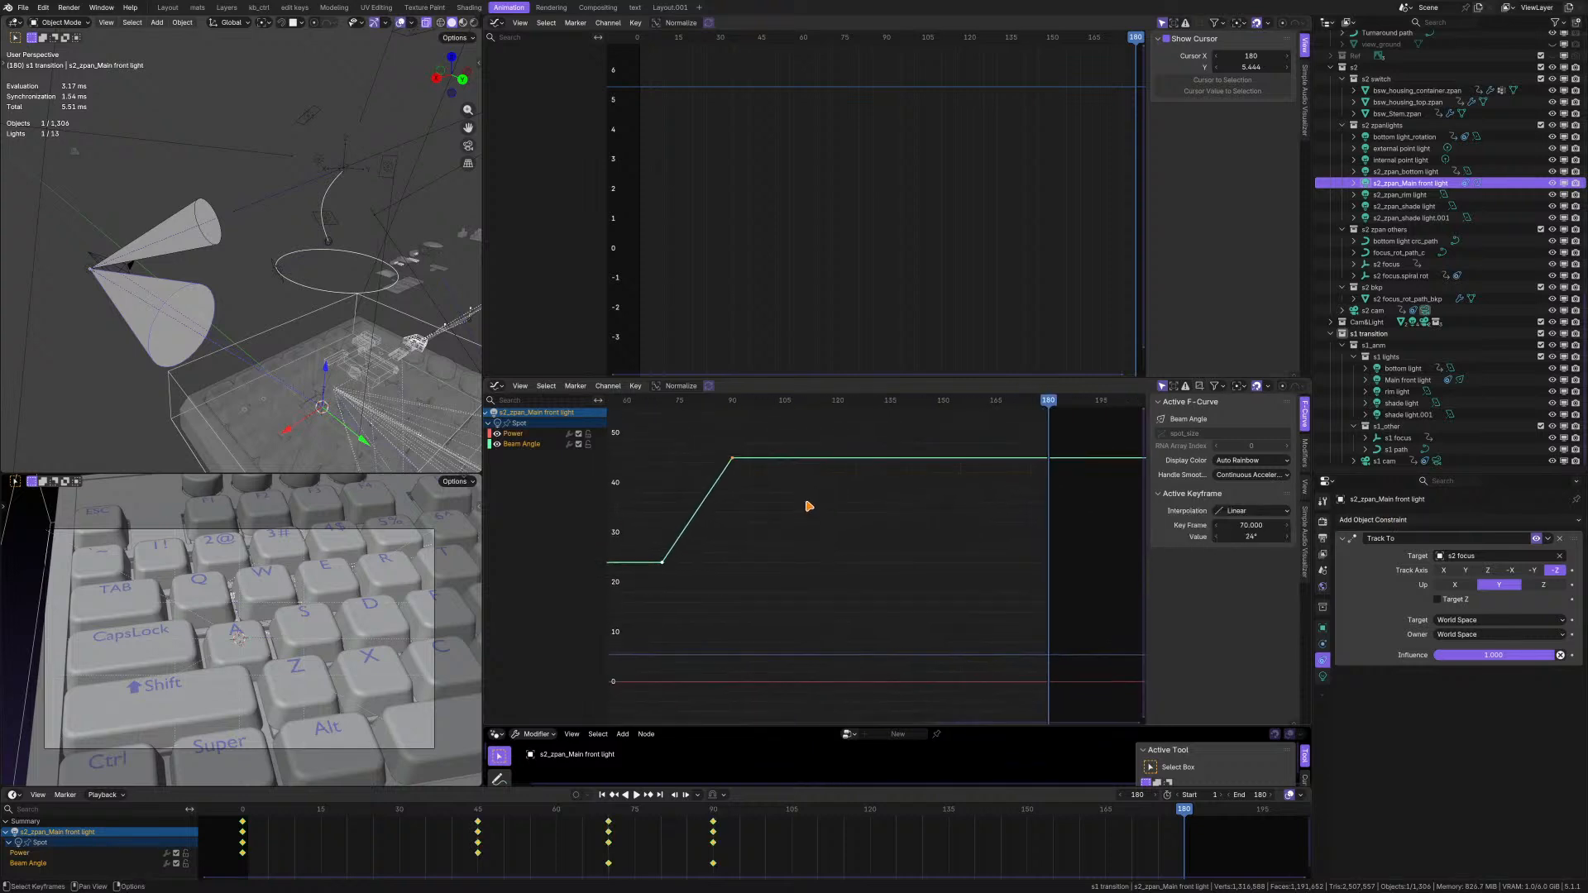
middle_click_drag(805, 500, 861, 498)
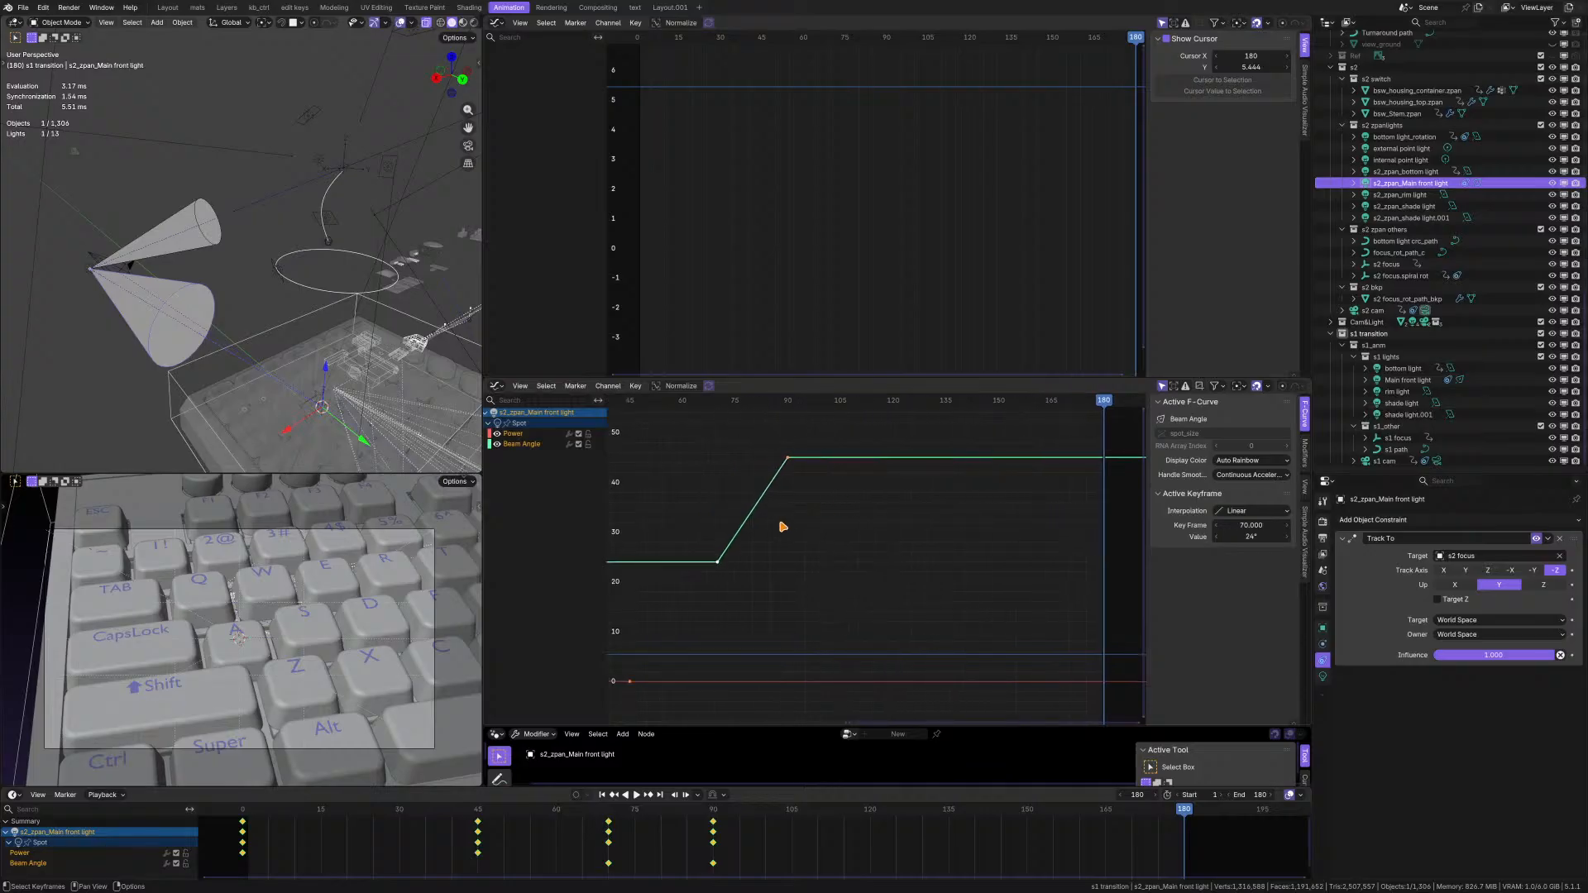
left_click(720, 566)
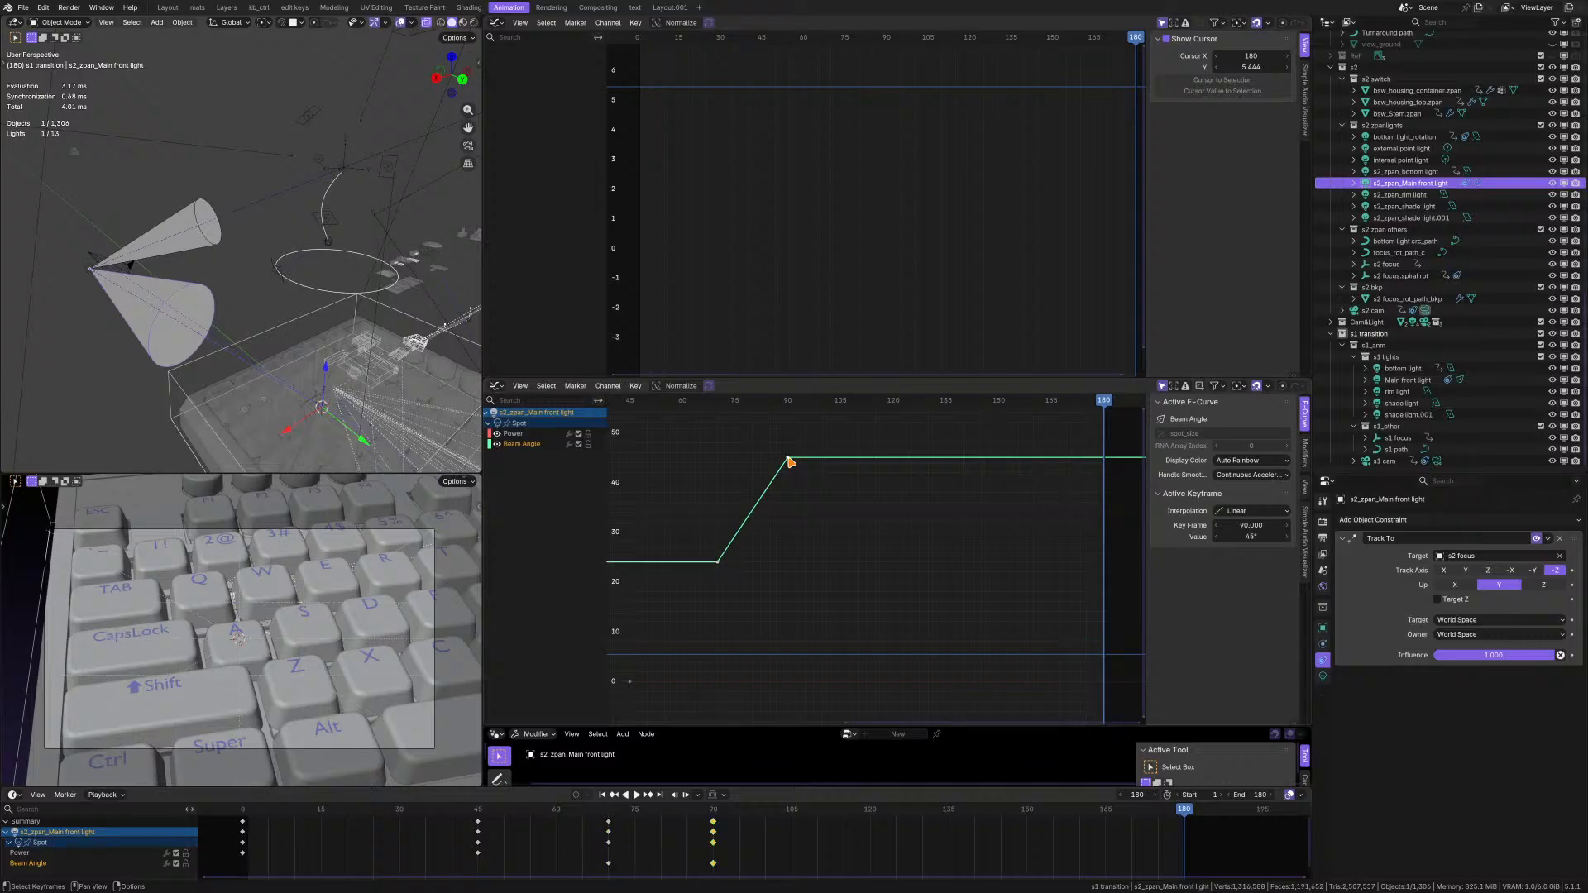
middle_click_drag(844, 469, 836, 468)
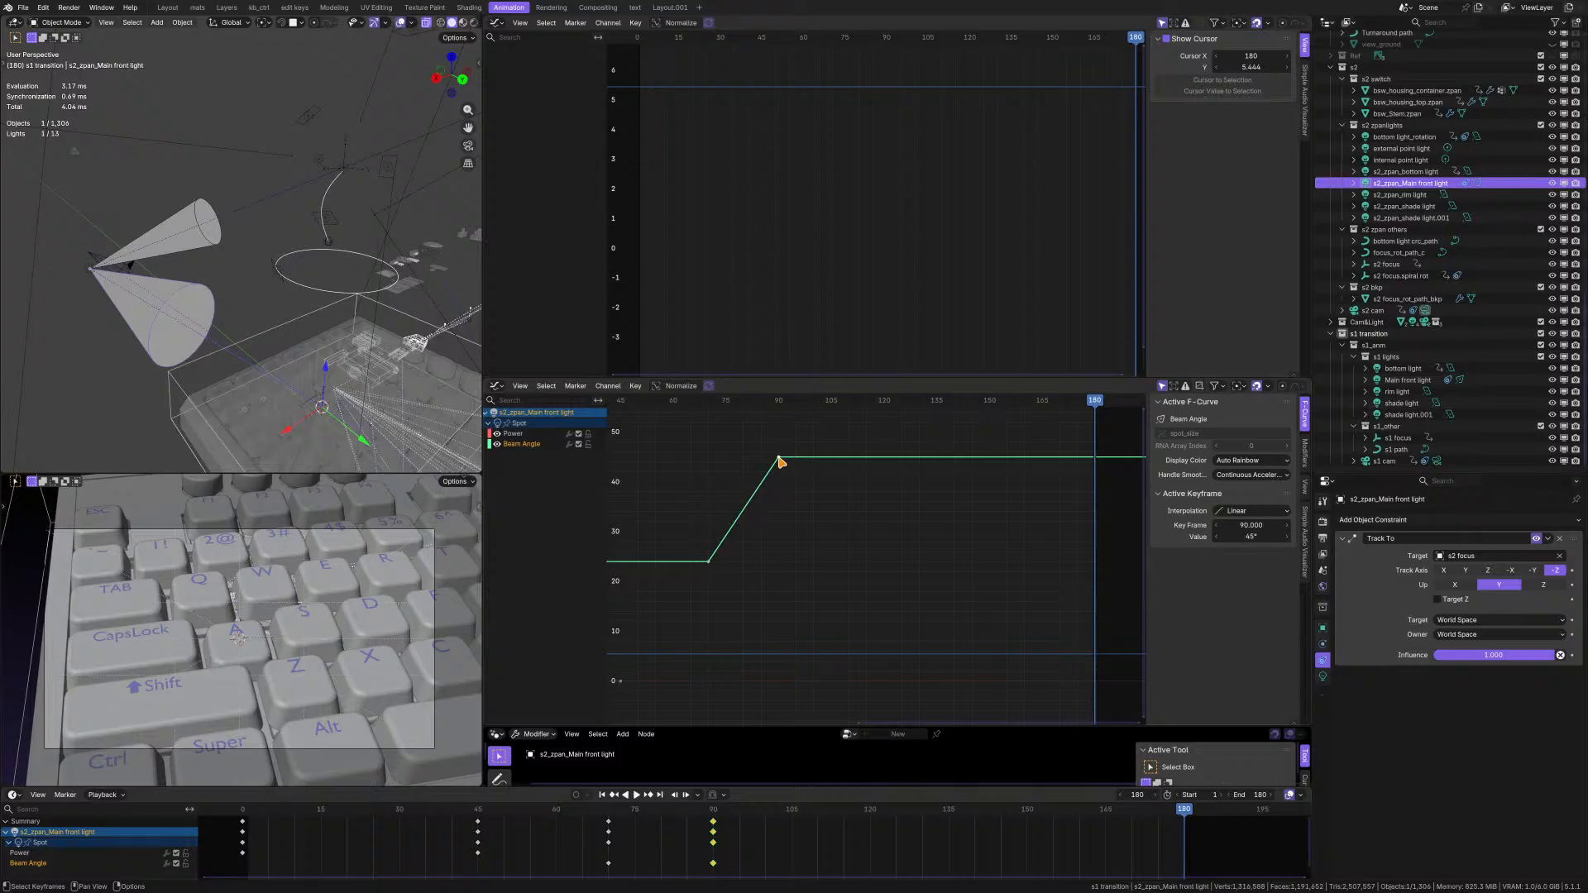
- Select the Controller object and examine the falling section of its Value (Value.001) animation curve
mouse_move(321, 342)
middle_mouse_down()
mouse_move(368, 351)
mouse_move(329, 356)
middle_mouse_up()
left_click(378, 262)
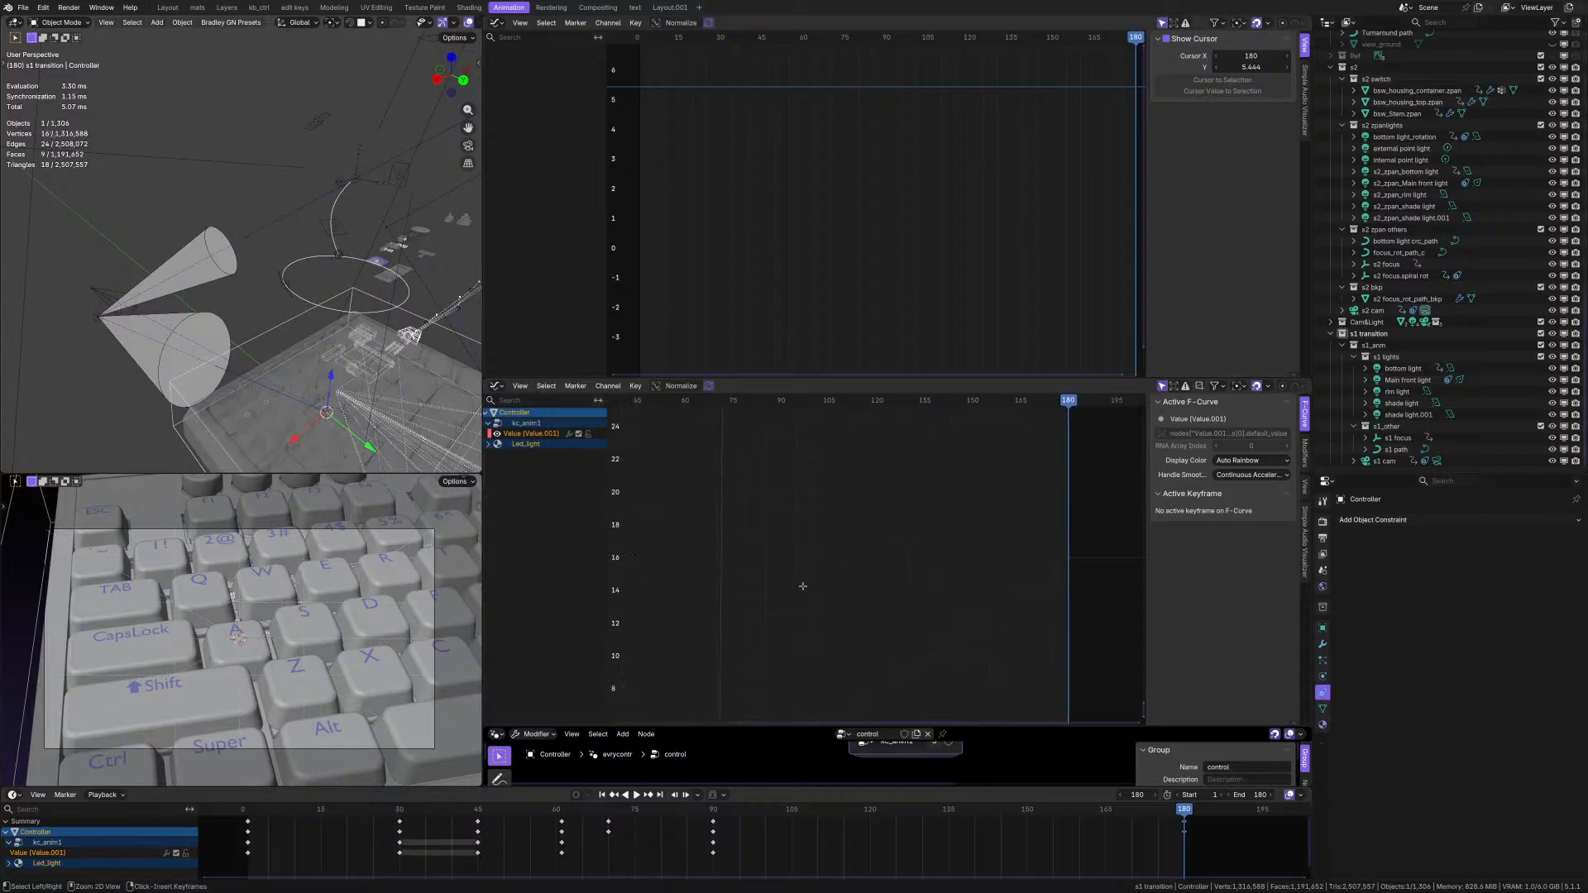
key("Home")
middle_click_drag(810, 668, 794, 532, "ctrl")
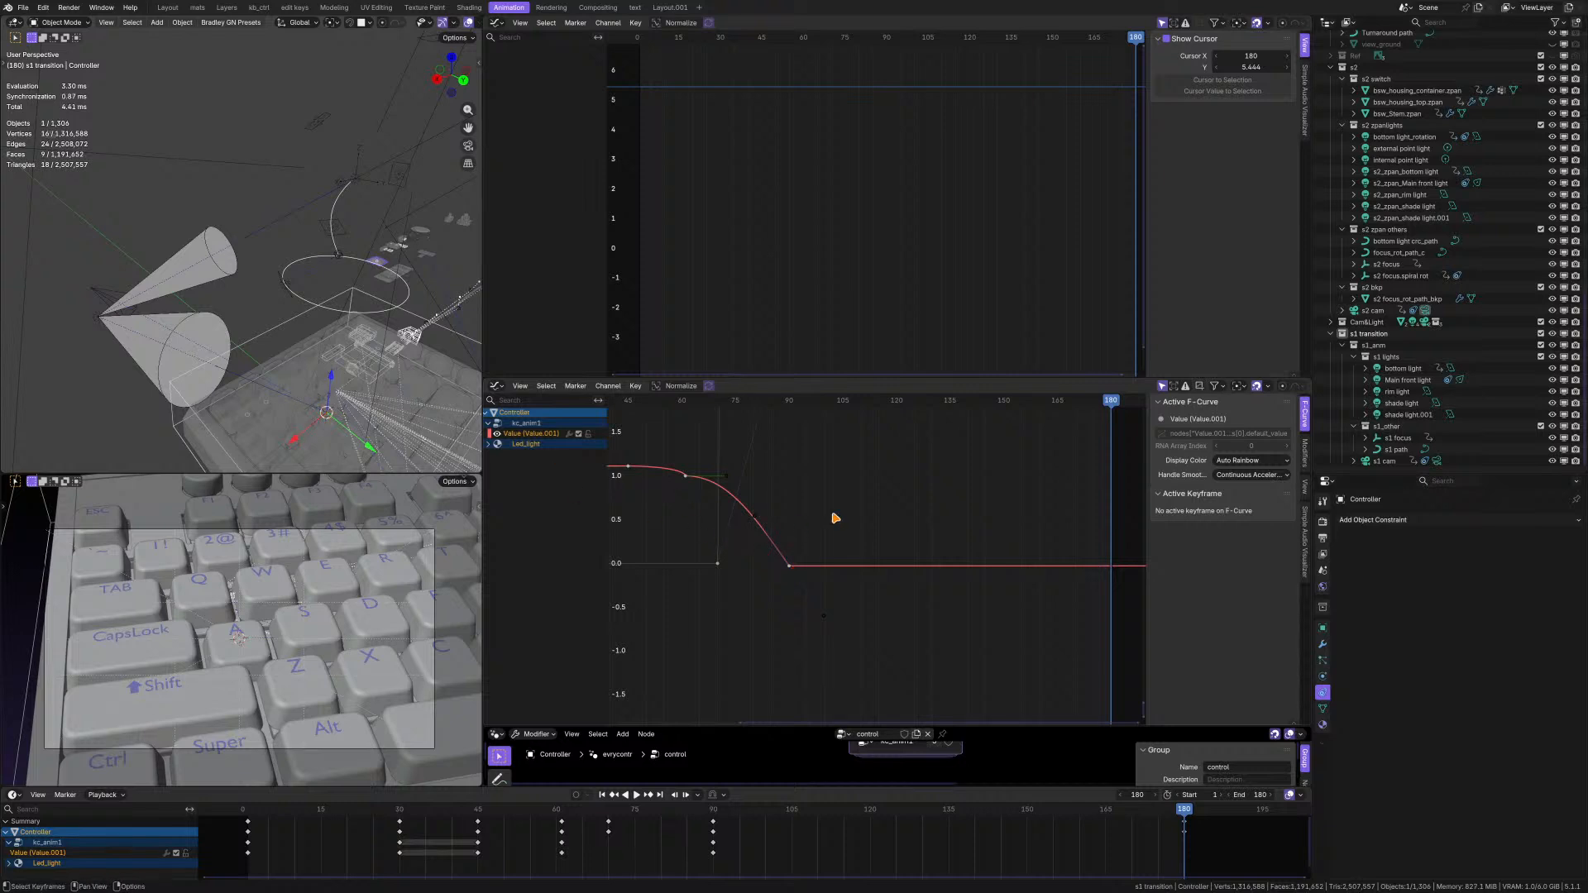
middle_click_drag(843, 511, 837, 628)
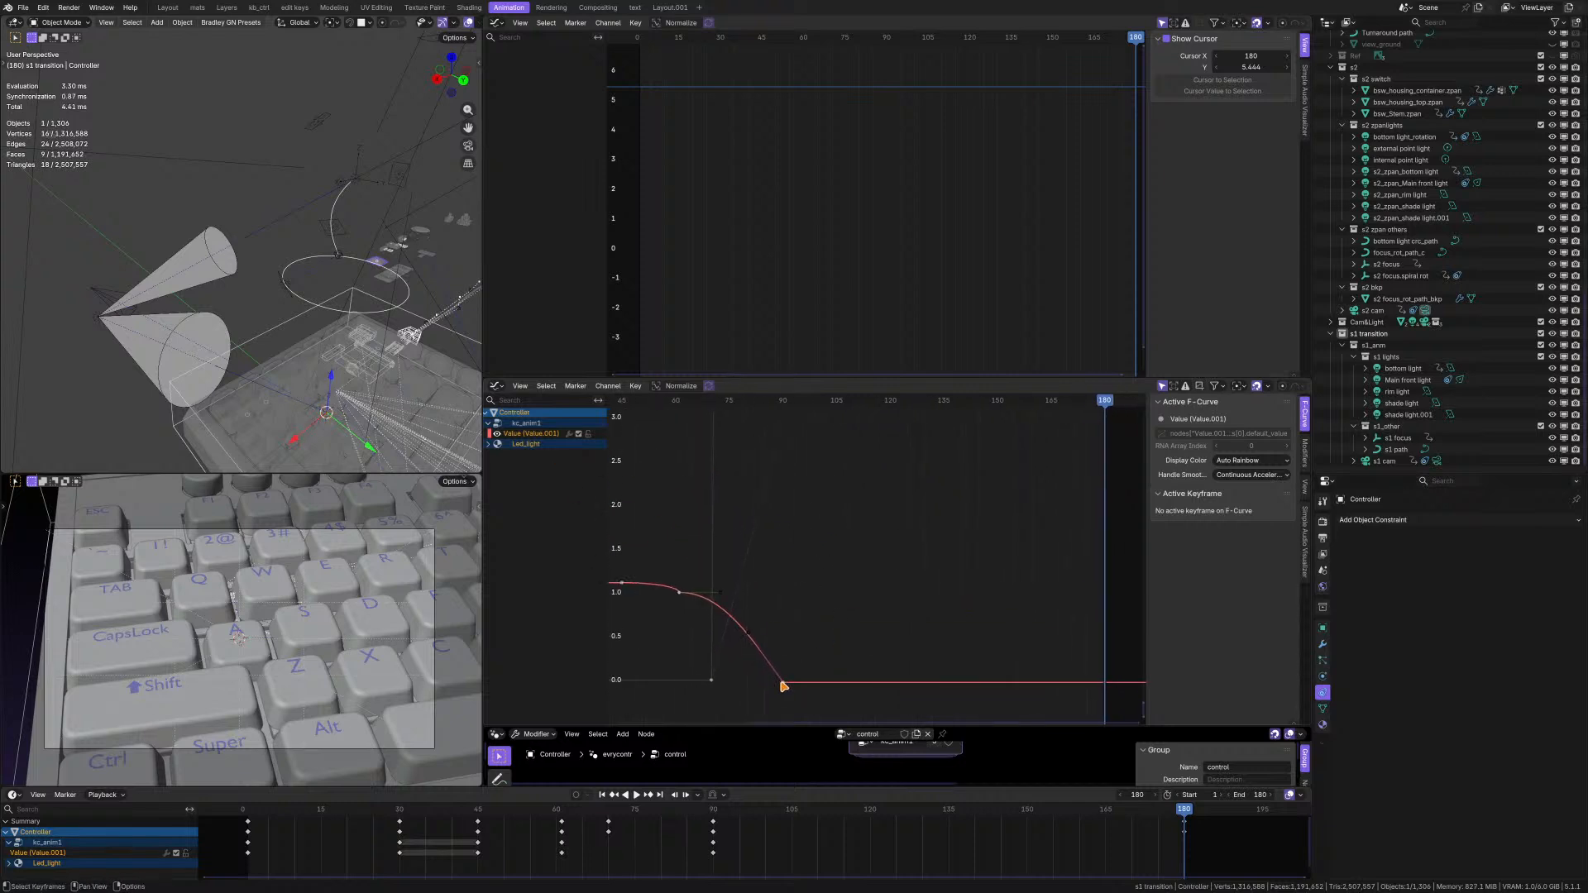
scroll(785, 685, "down", 6)
scroll(786, 683, "up", 5)
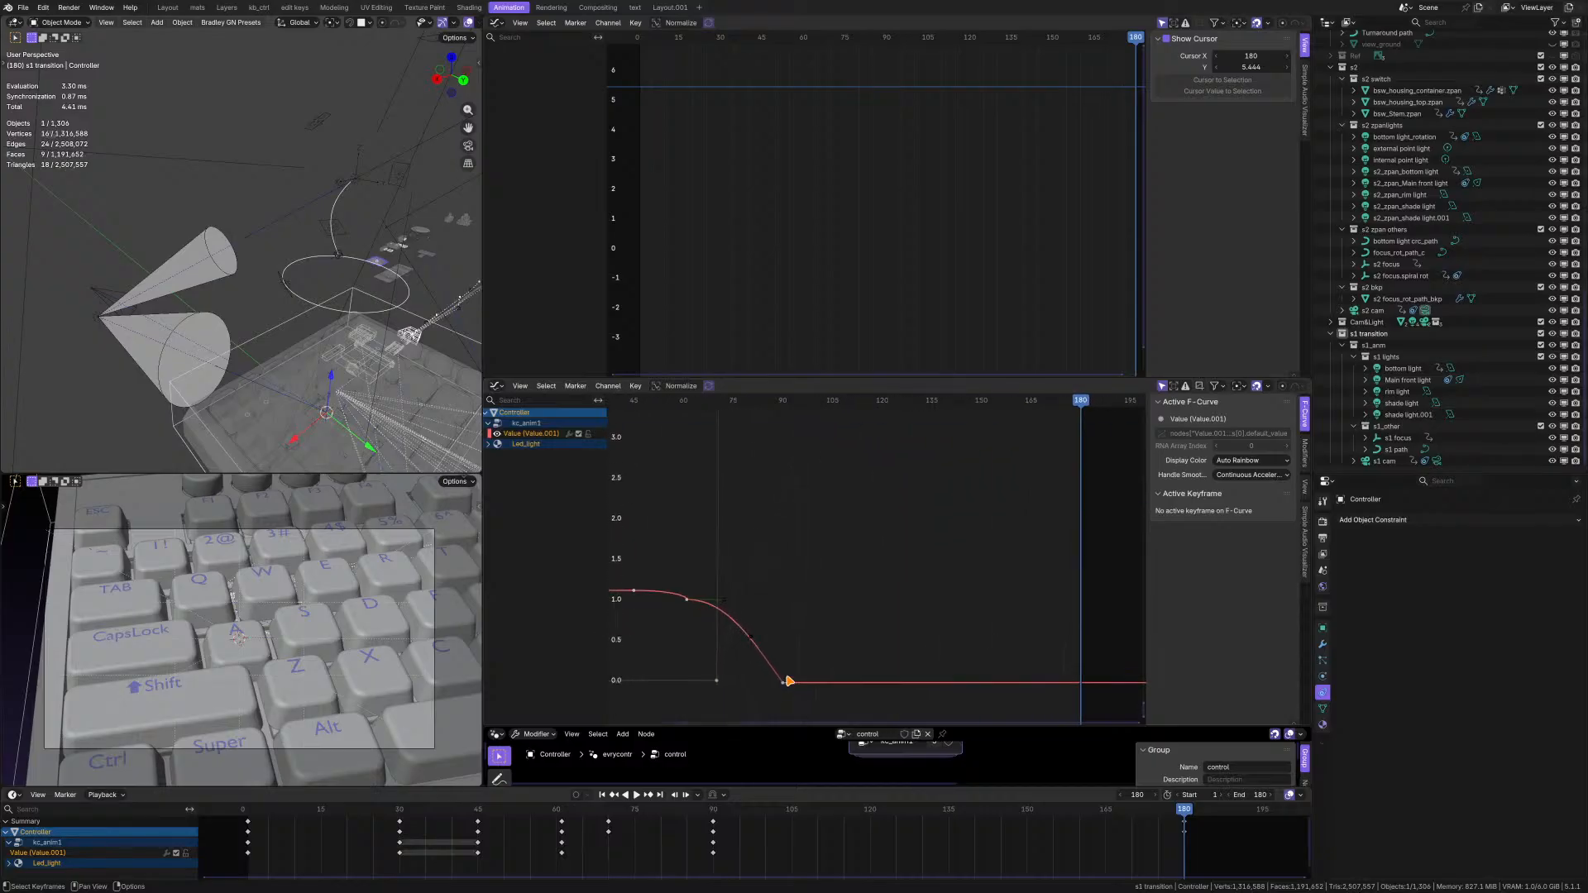
middle_click_drag(788, 681, 805, 653)
- Add s2_zpan_Main front light to the Controller selection and compare the Value, Beam Angle and Power curves
middle_click_drag(323, 381, 318, 375)
middle_click_drag(318, 374, 285, 352, "shift")
scroll(296, 357, "down", 2)
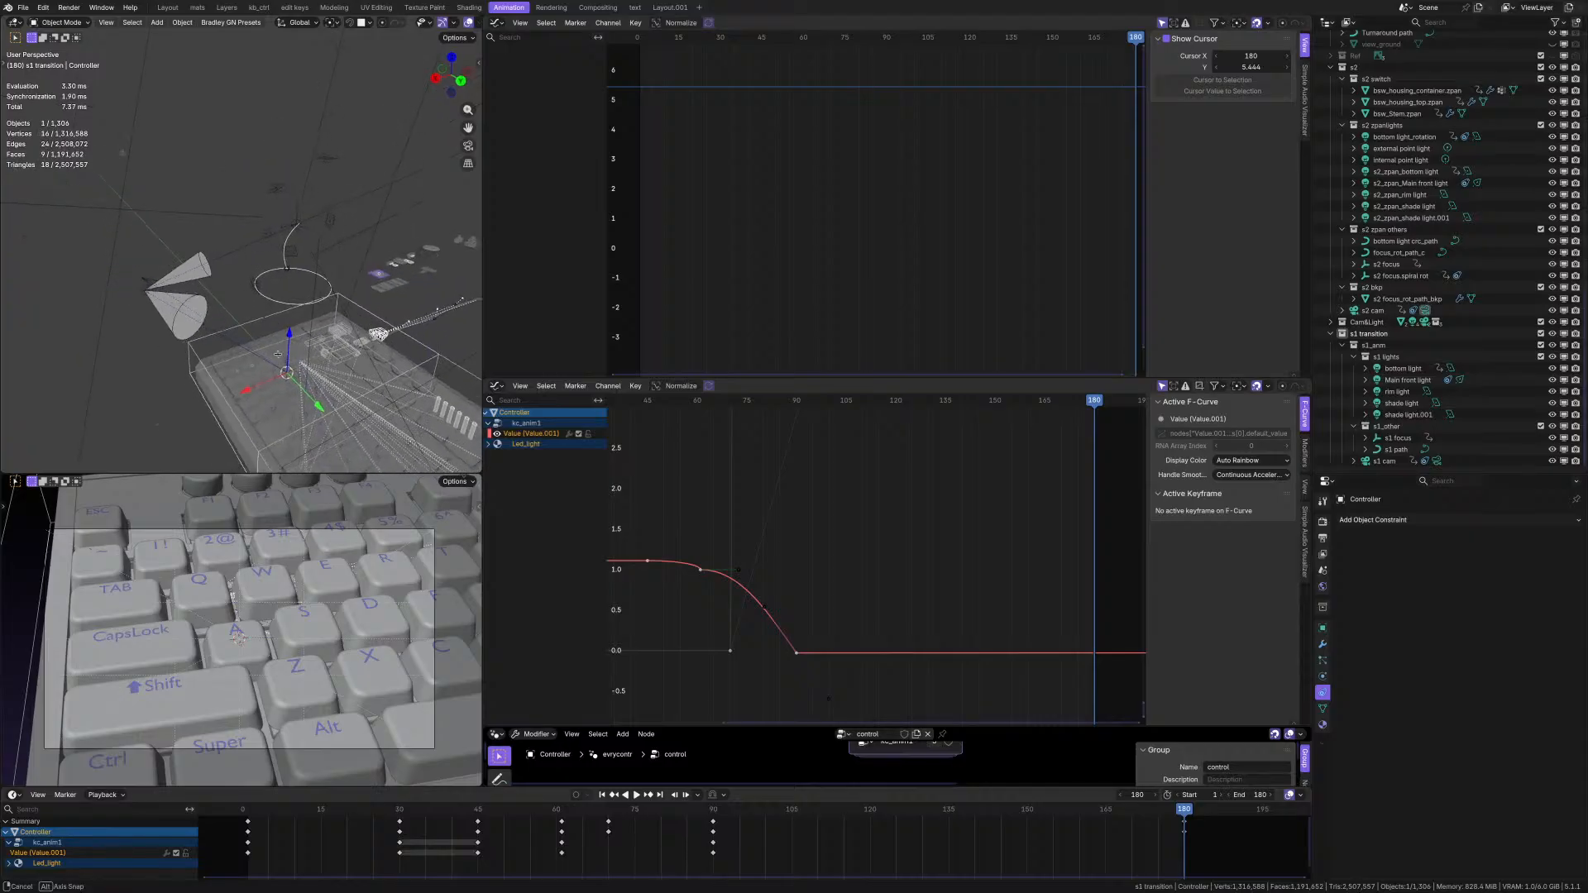
left_click(193, 309)
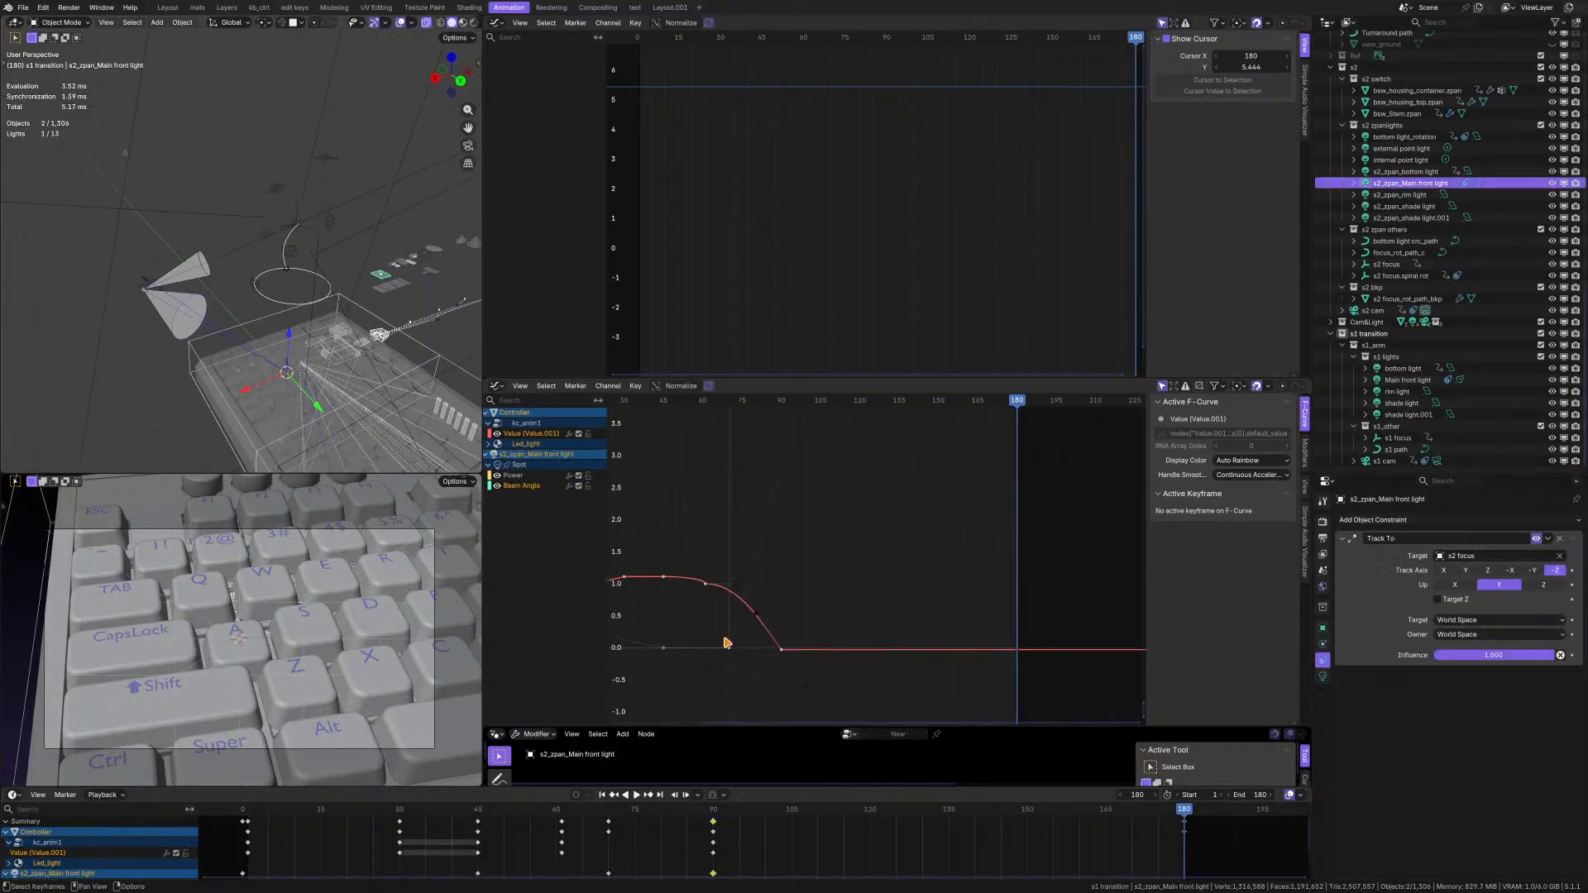
scroll(726, 642, "down", 1)
key("Home")
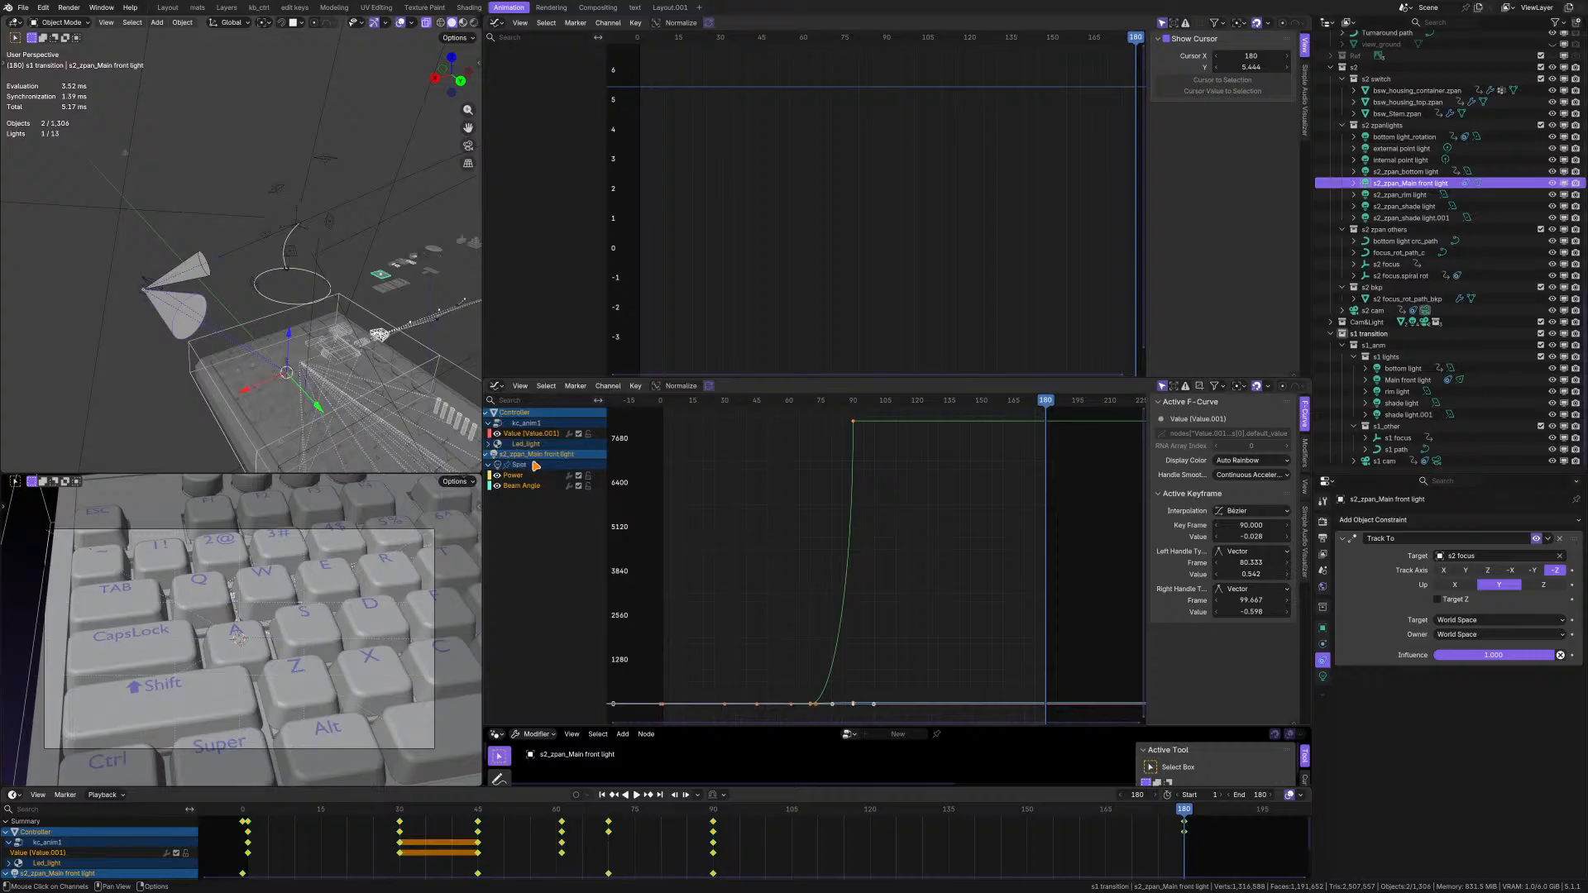
left_click(521, 485)
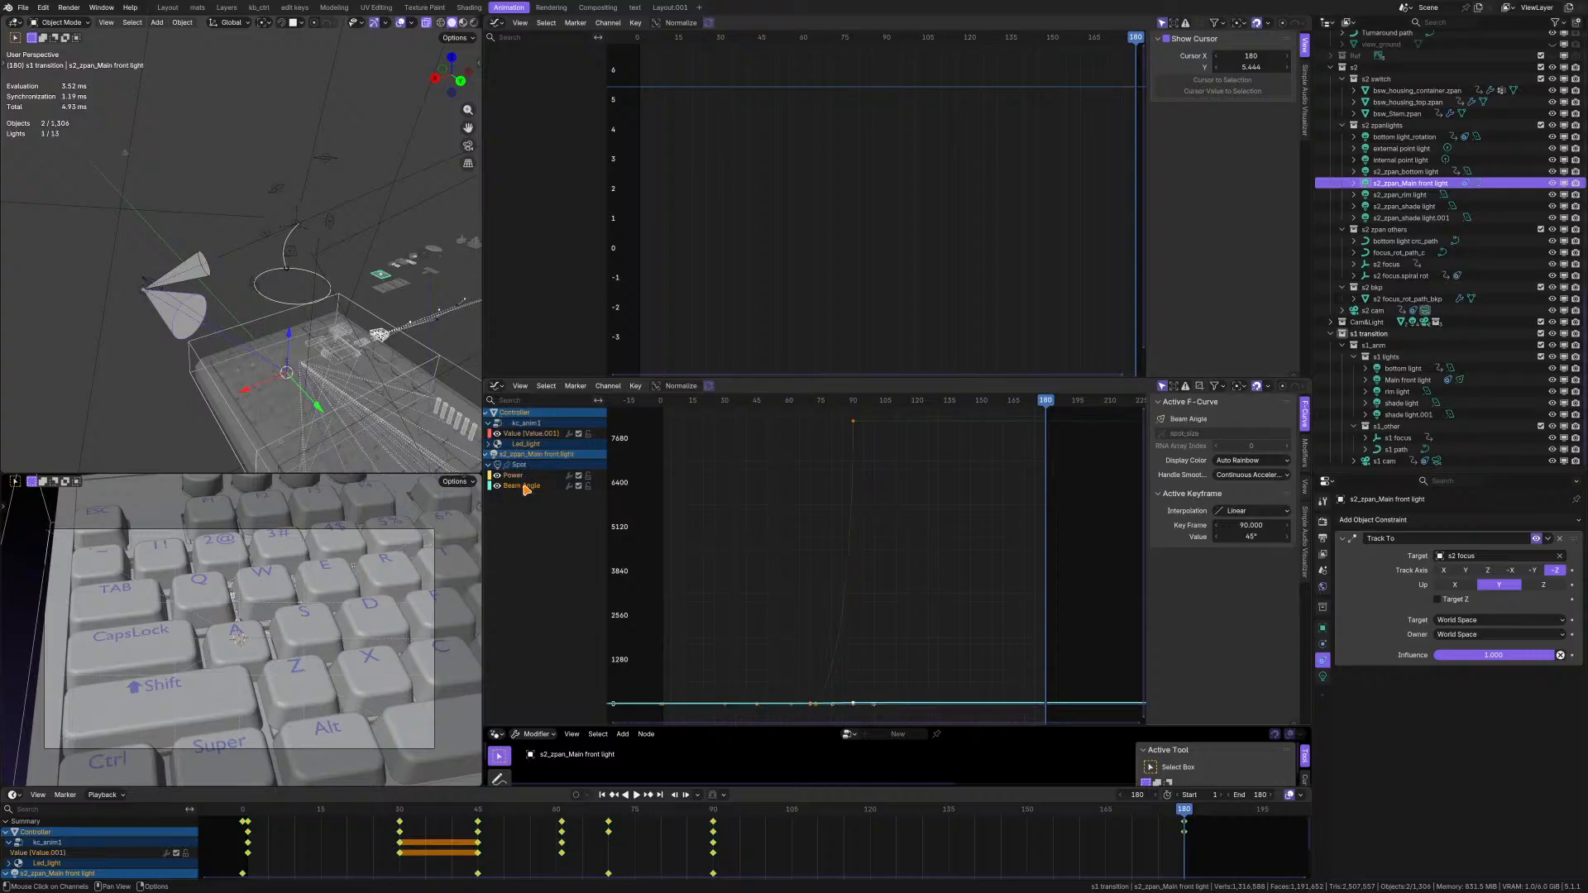
left_click(524, 434)
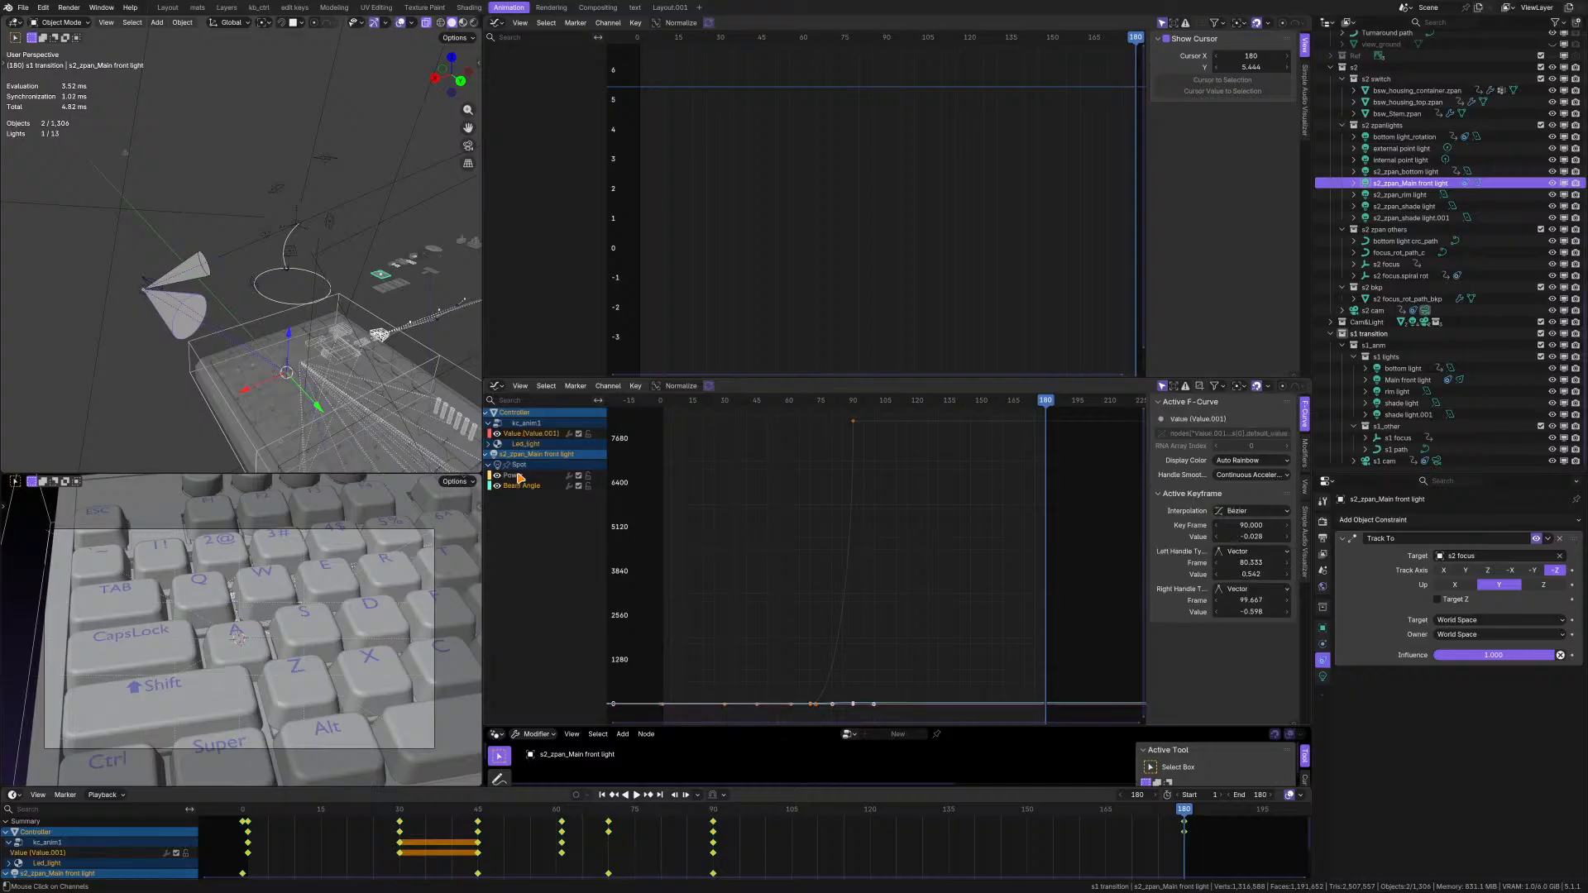
left_click(514, 476)
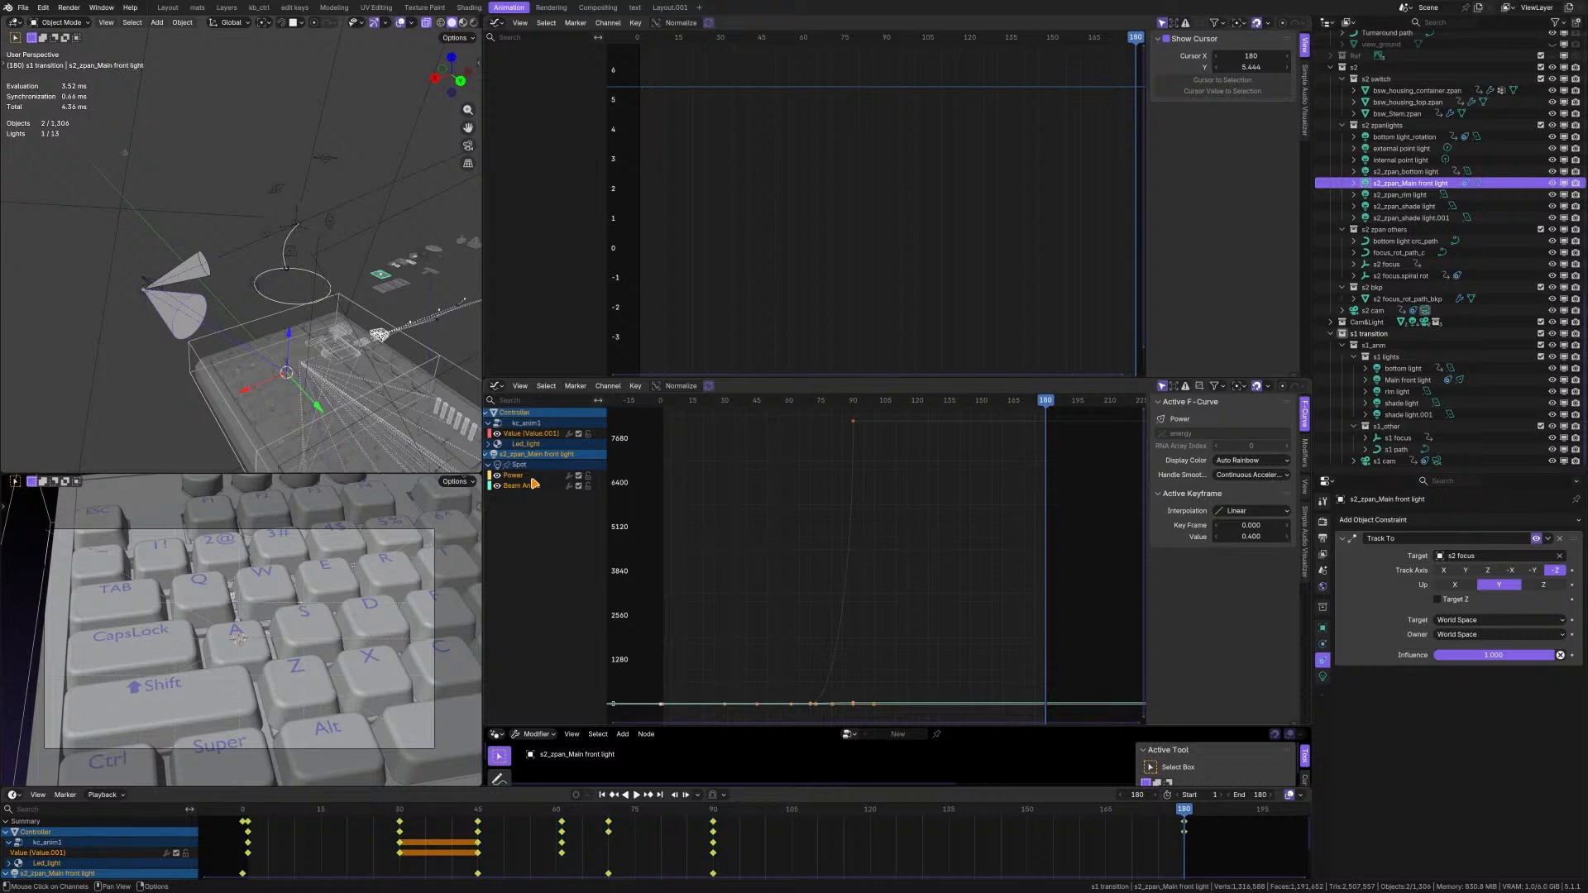
- Hide the oversized curve that flattens the others and frame the Beam Angle ramp beside the Controller's Value curve
right_click(533, 484)
left_click(534, 488)
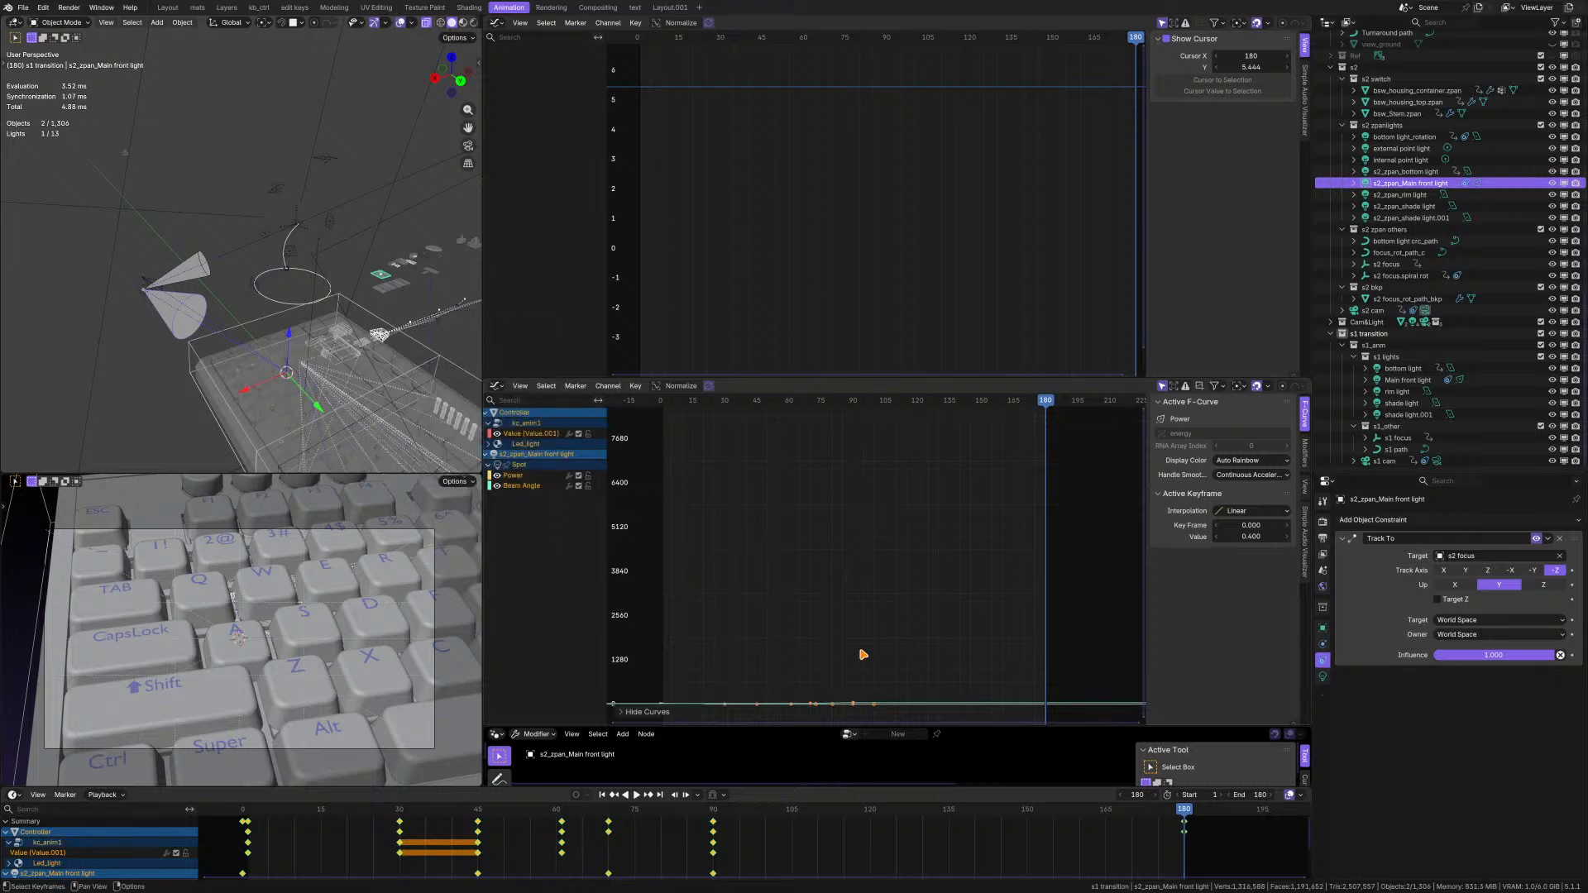
key("Home")
middle_click_drag(1017, 641, 911, 579)
middle_click_drag(916, 511, 782, 582, "ctrl")
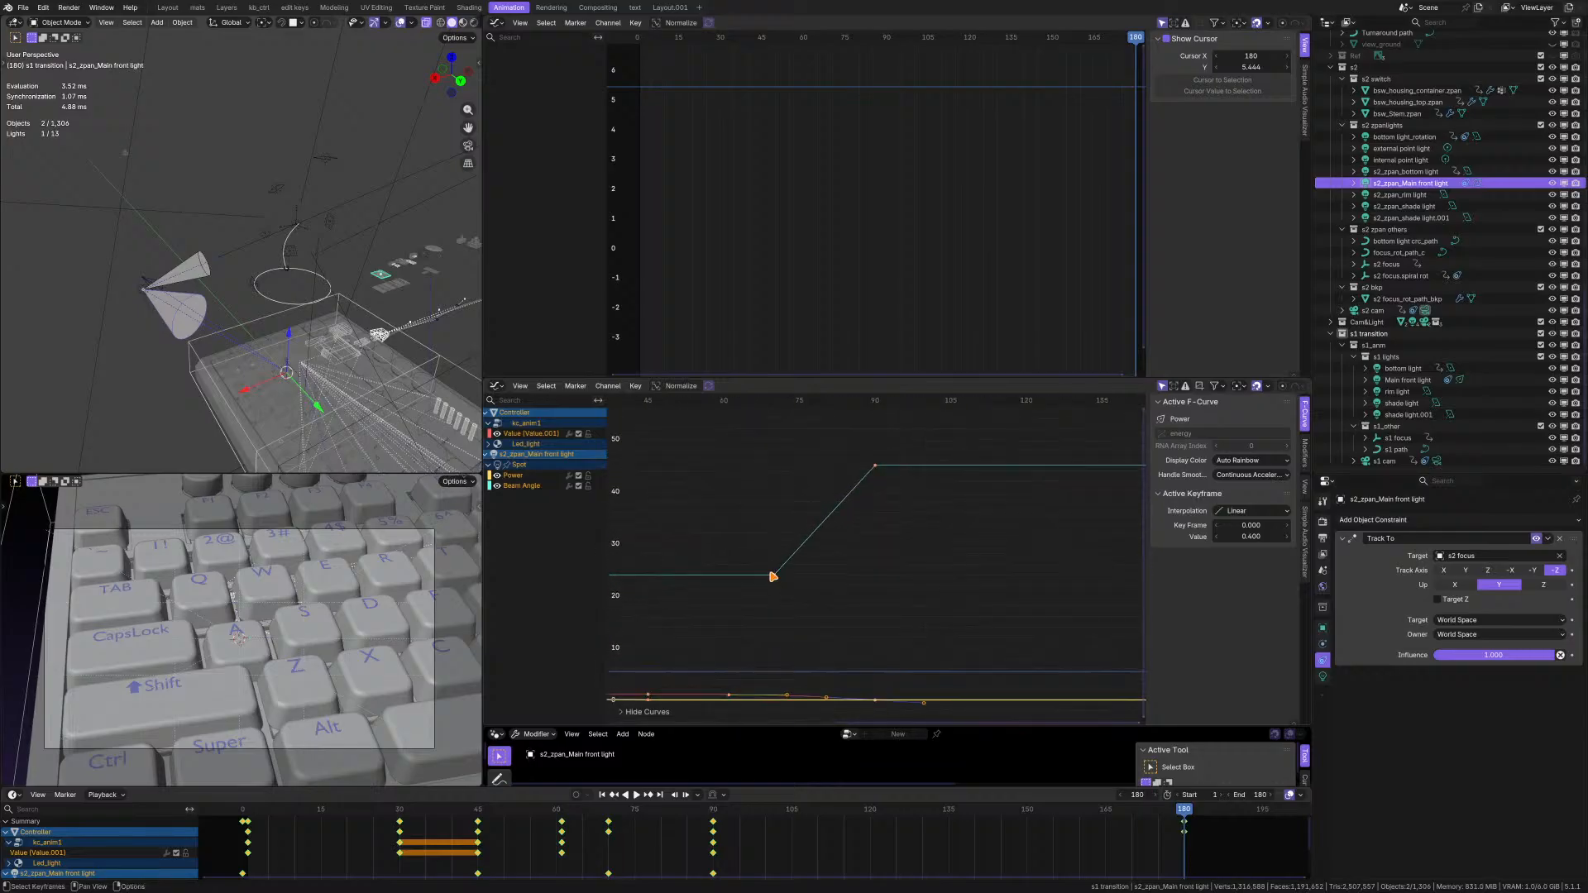
- Move the 45° Beam Angle keyframe of s2_zpan_Main front light to frame 130
left_click(776, 576)
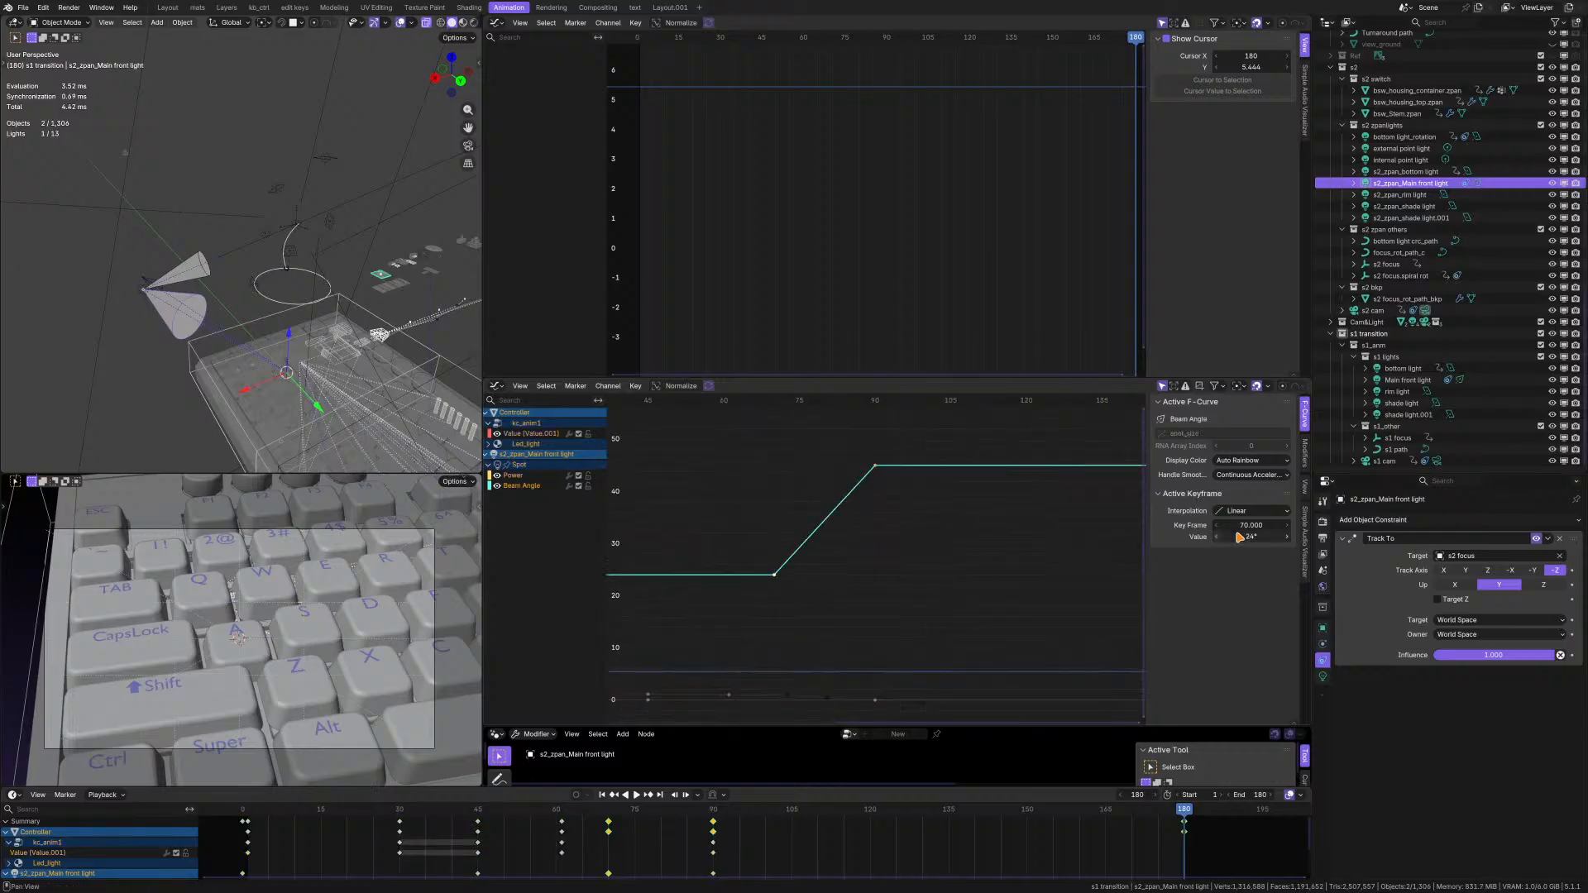
mouse_move(798, 605)
middle_mouse_down()
mouse_move(776, 588)
mouse_move(800, 579)
middle_mouse_up()
middle_click_drag(783, 493, 775, 478, "ctrl")
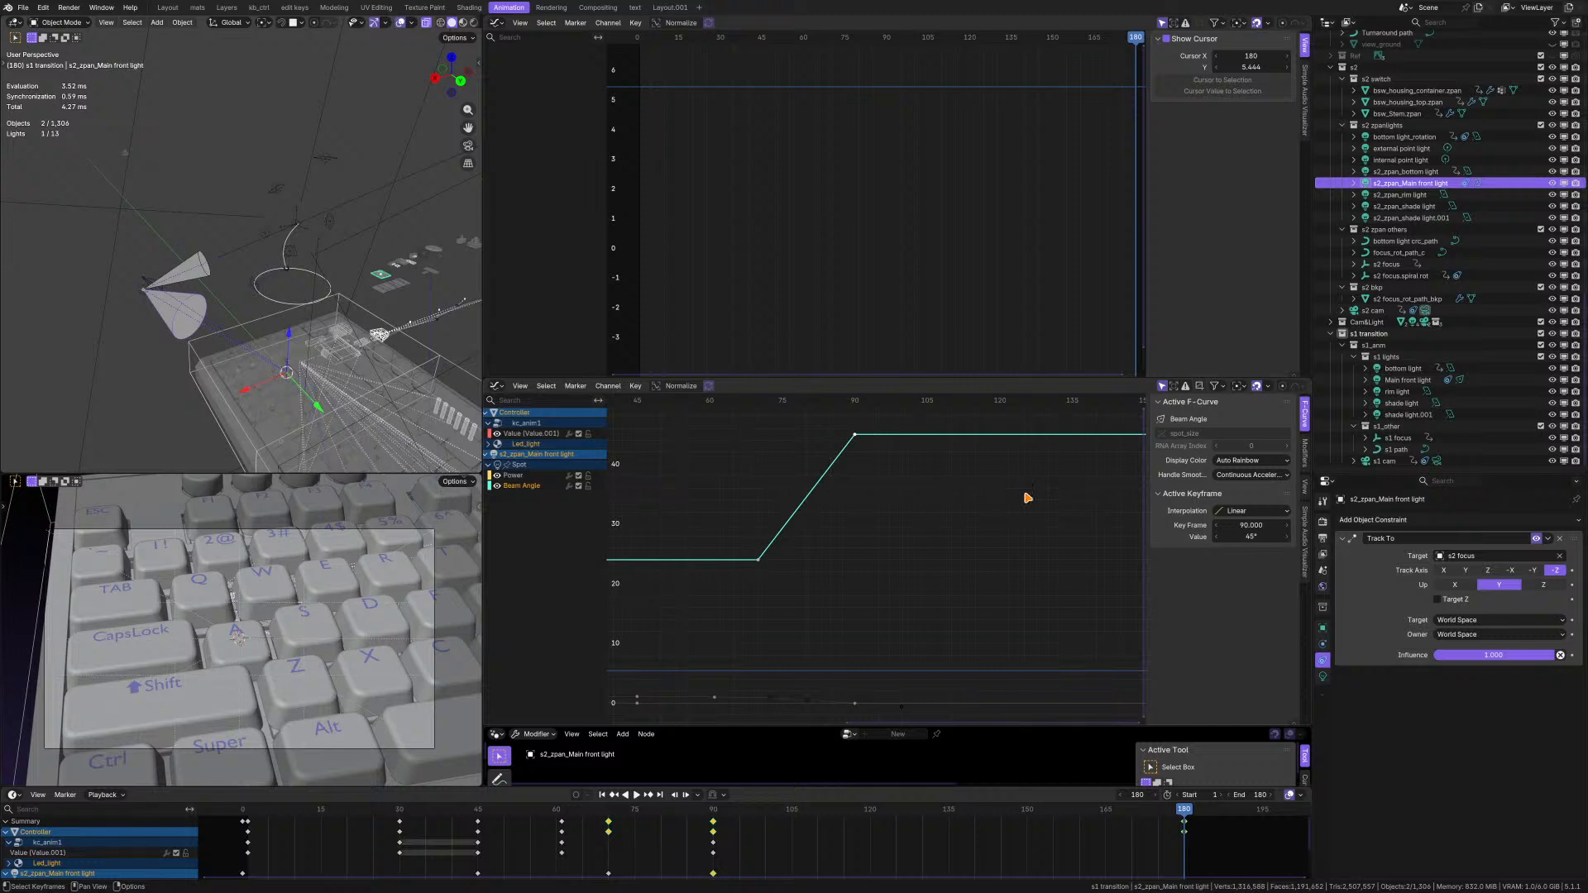
middle_click_drag(1028, 496, 950, 483)
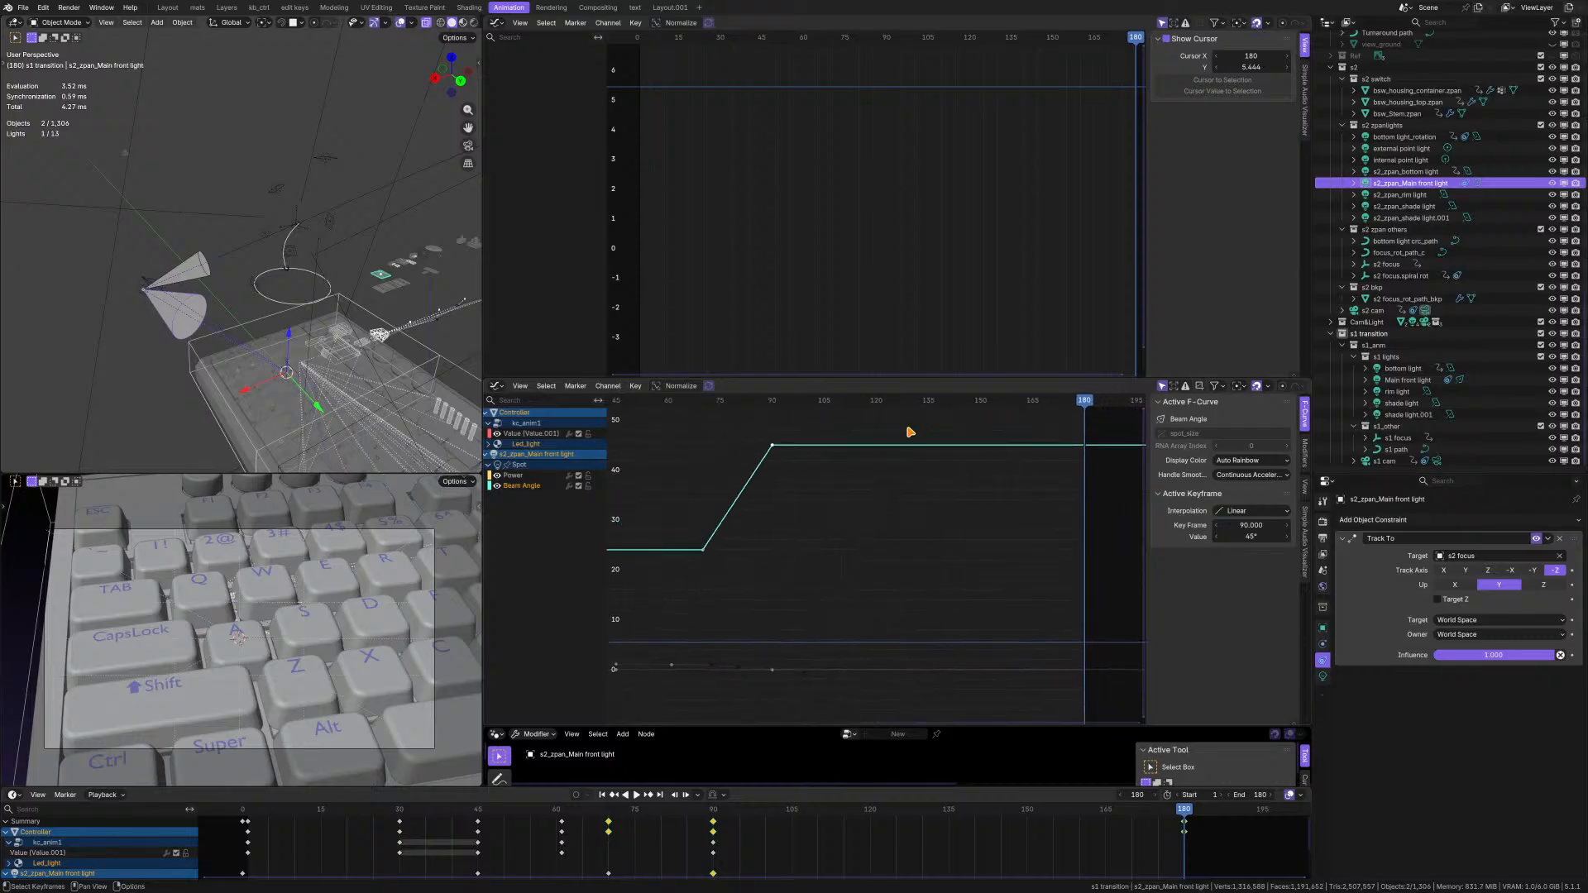
scroll(829, 444, "up", 2)
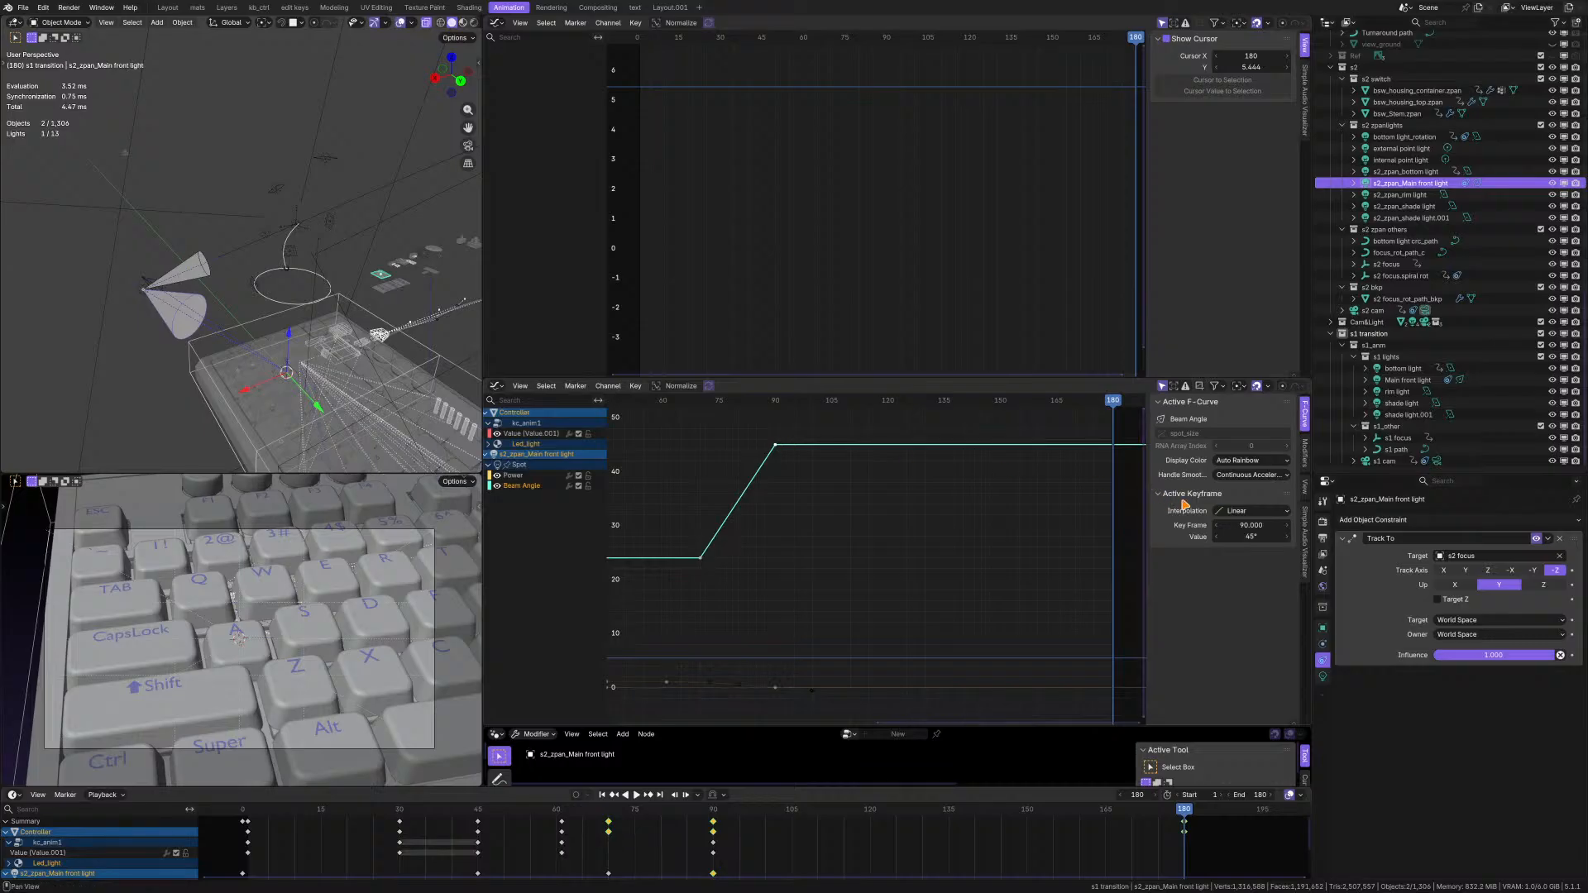
left_click(1249, 524)
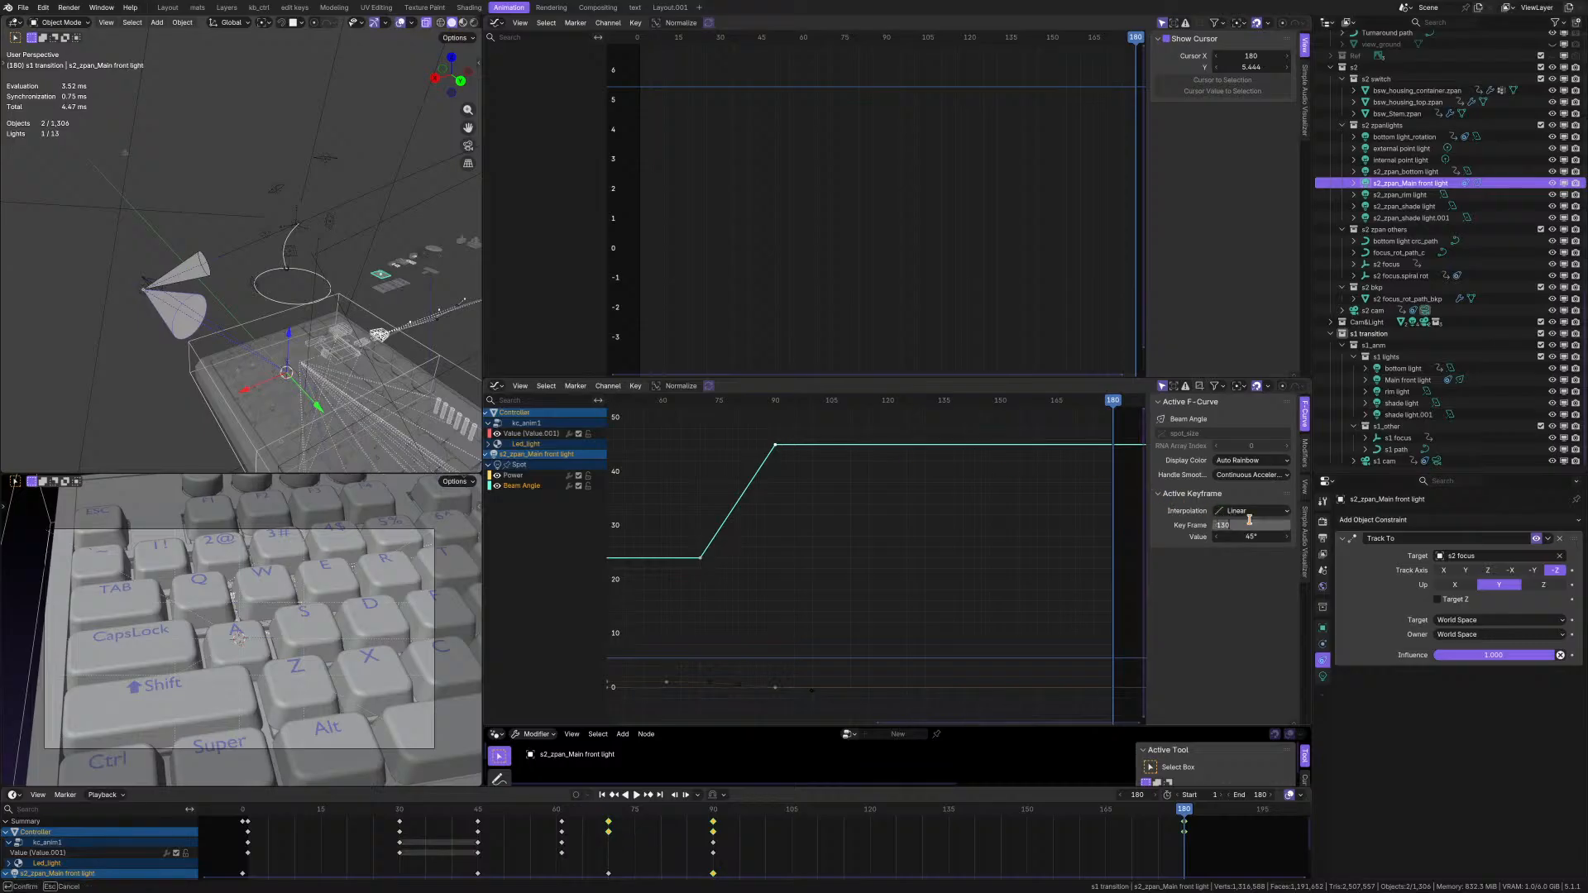
type("130")
key("Return")
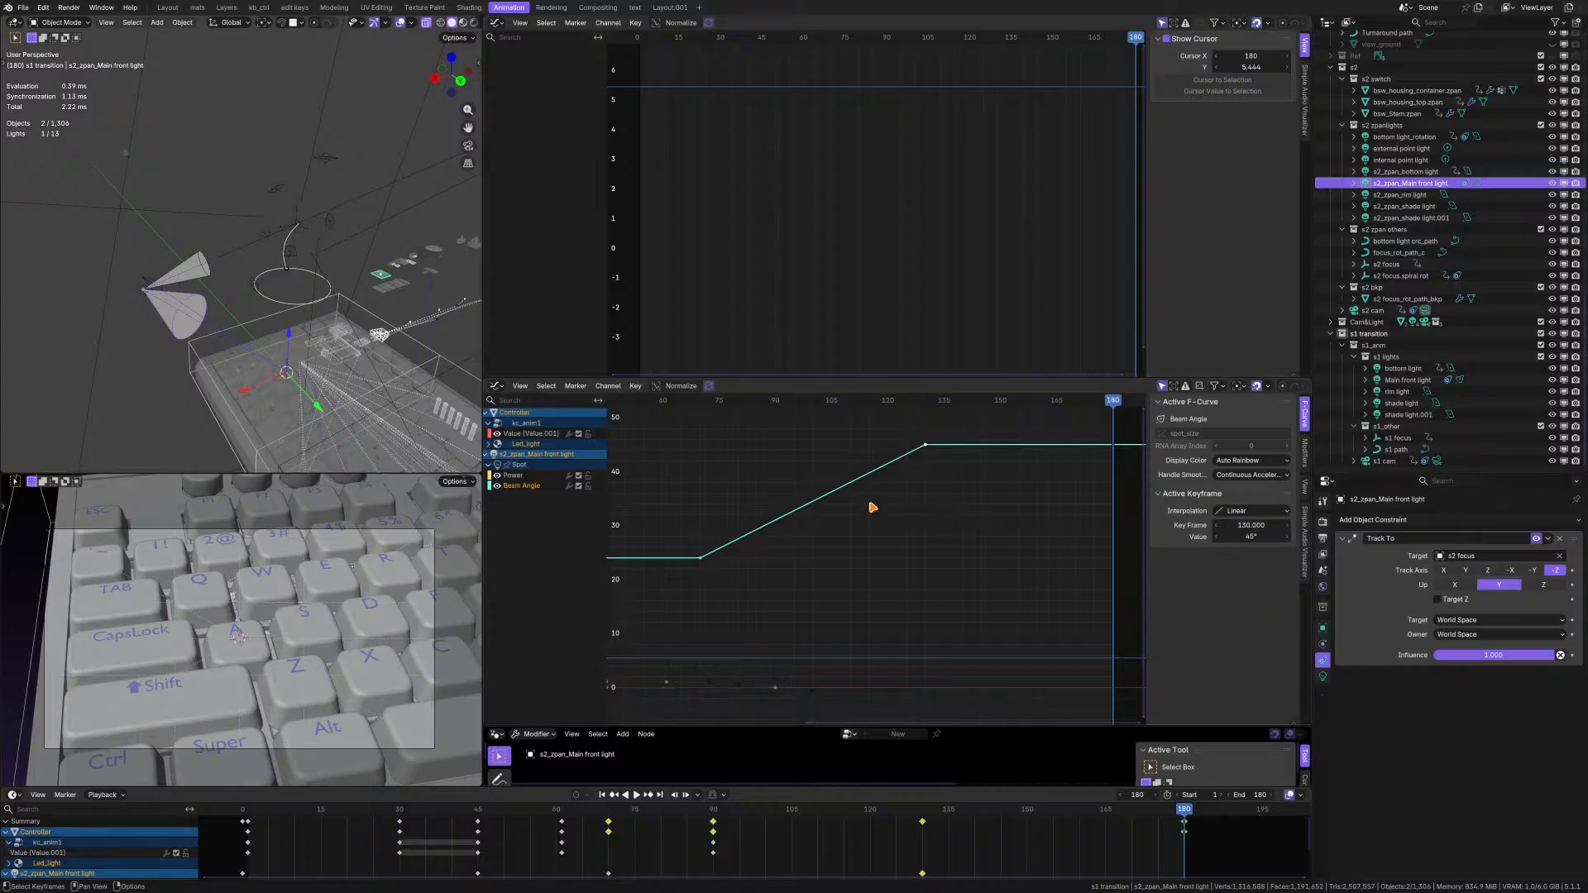
- Examine the lengthened Beam Angle ramp with all keyframes deselected, then review the front light cones over the keyboard
mouse_move(273, 298)
middle_mouse_down()
mouse_move(321, 307)
mouse_move(186, 277)
mouse_move(260, 303)
middle_mouse_up()
scroll(187, 277, "up", 3)
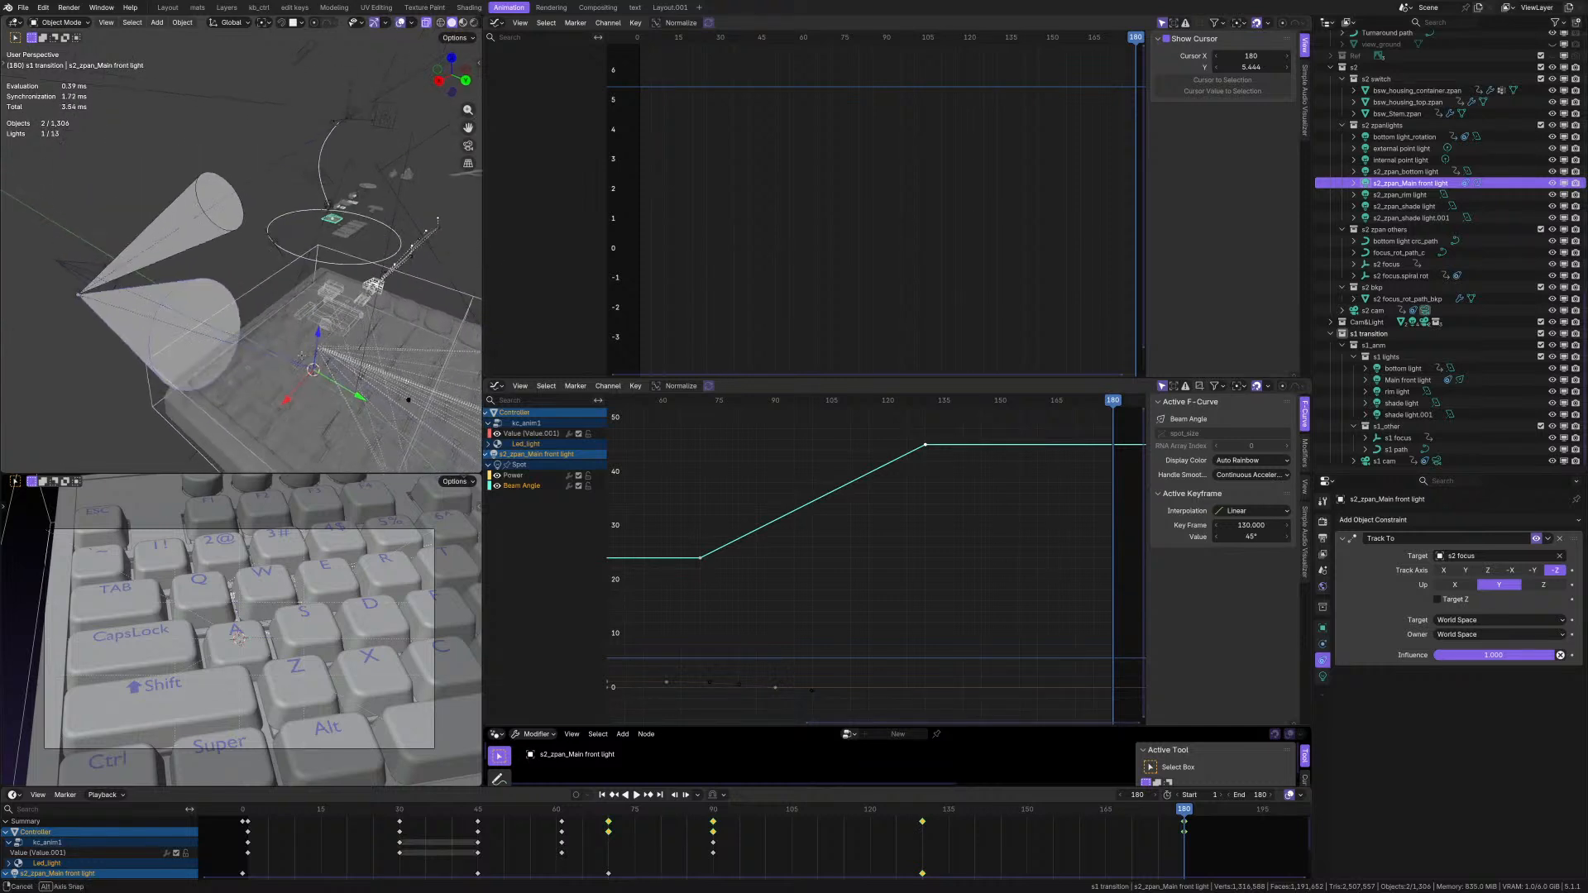
scroll(808, 550, "up", 1)
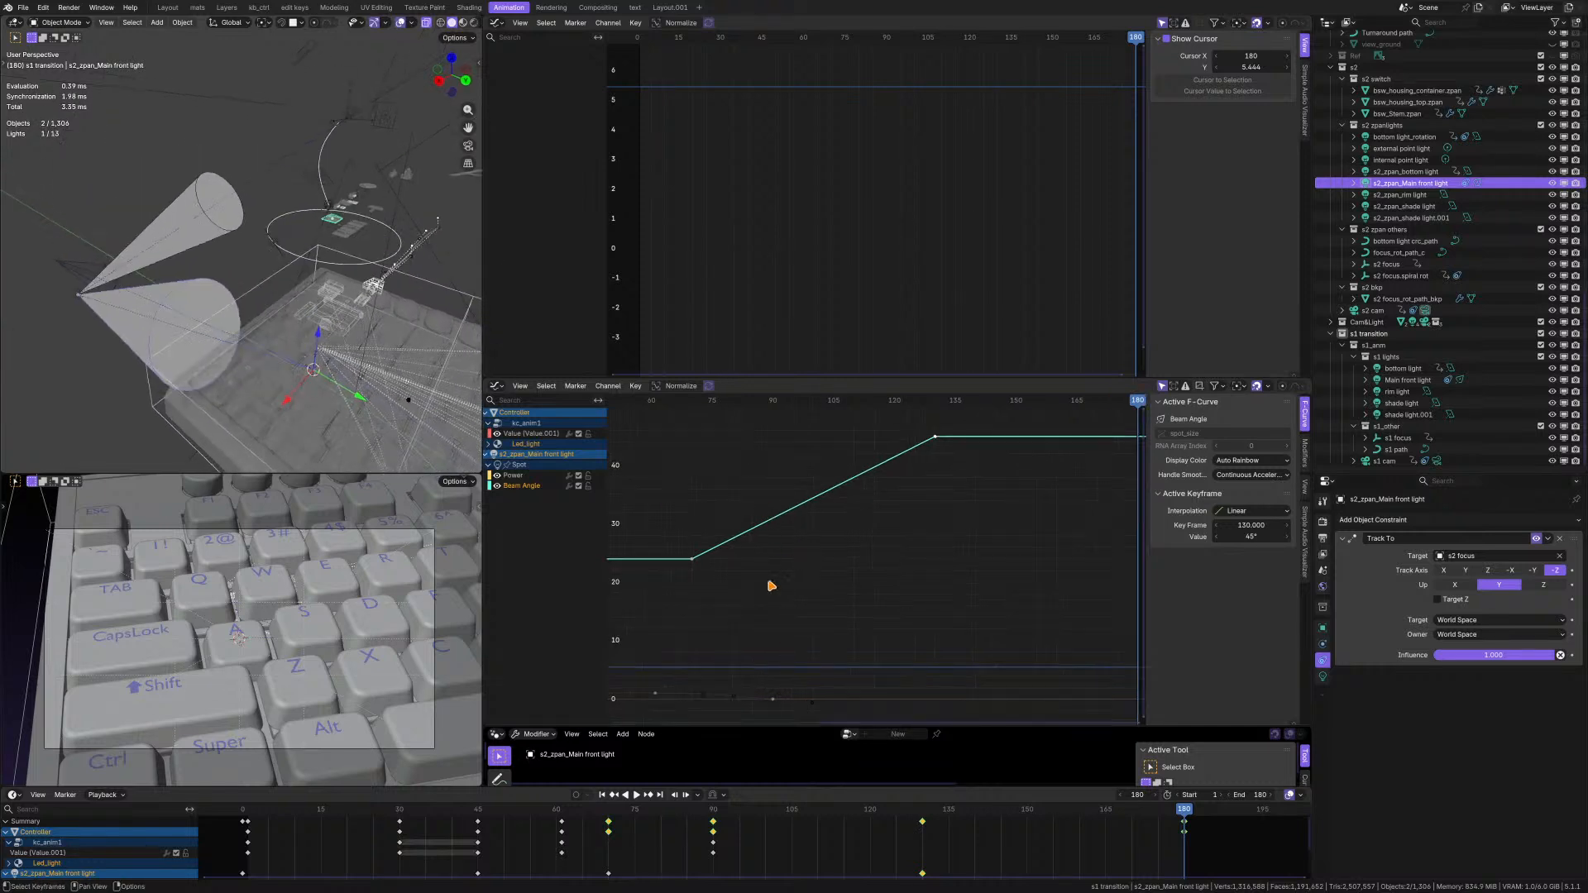
left_click_drag(773, 508, 933, 432)
scroll(847, 529, "down", 1)
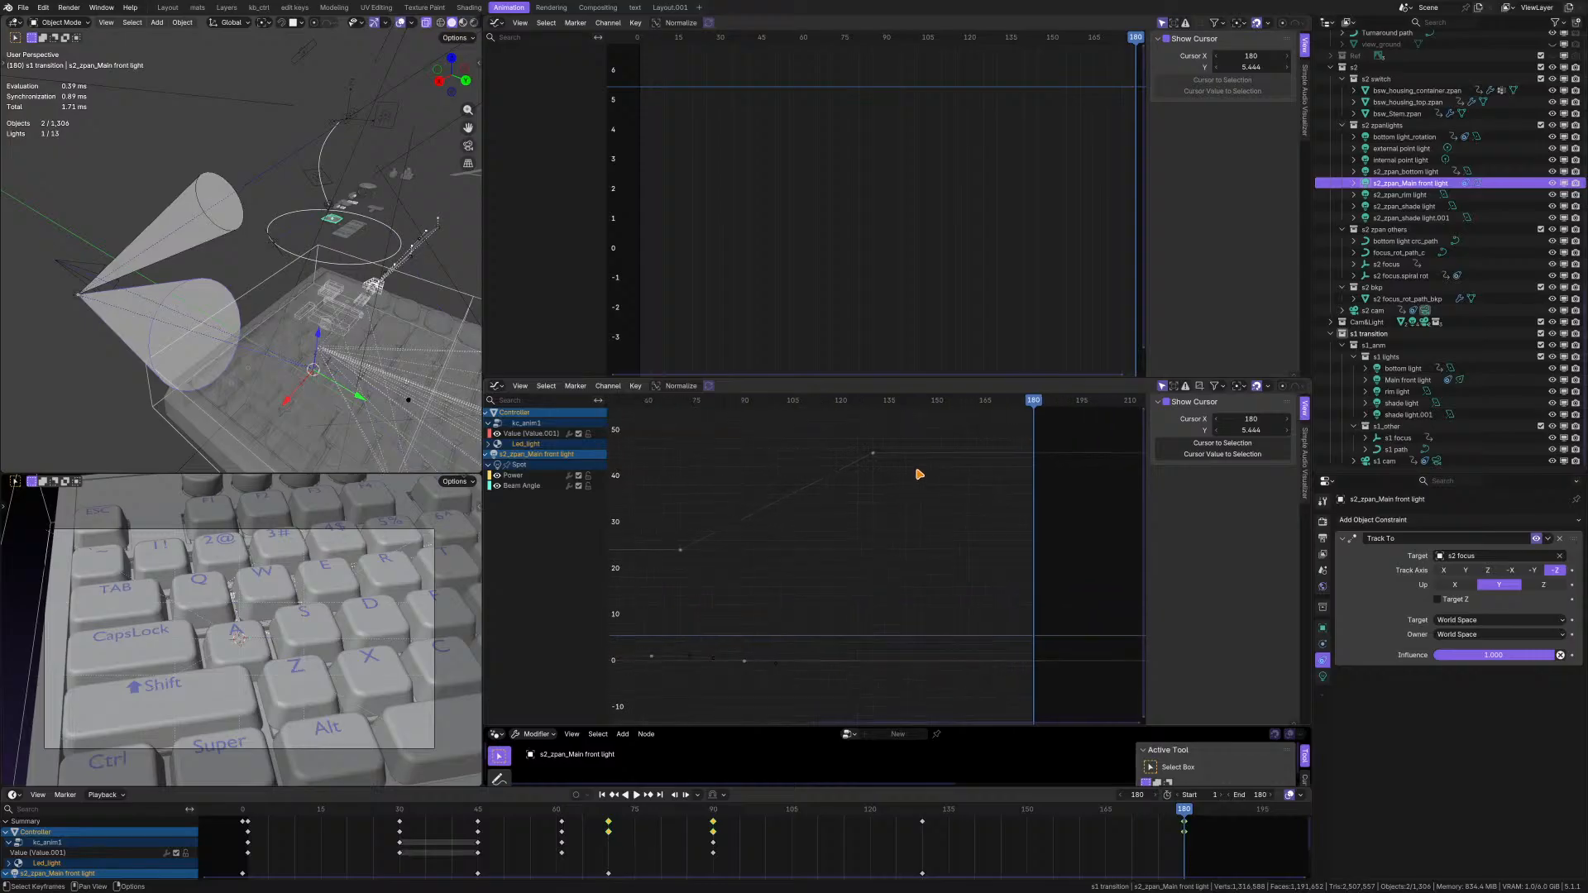
scroll(920, 475, "up", 1)
left_click_drag(864, 430, 1050, 495)
left_click(1022, 469)
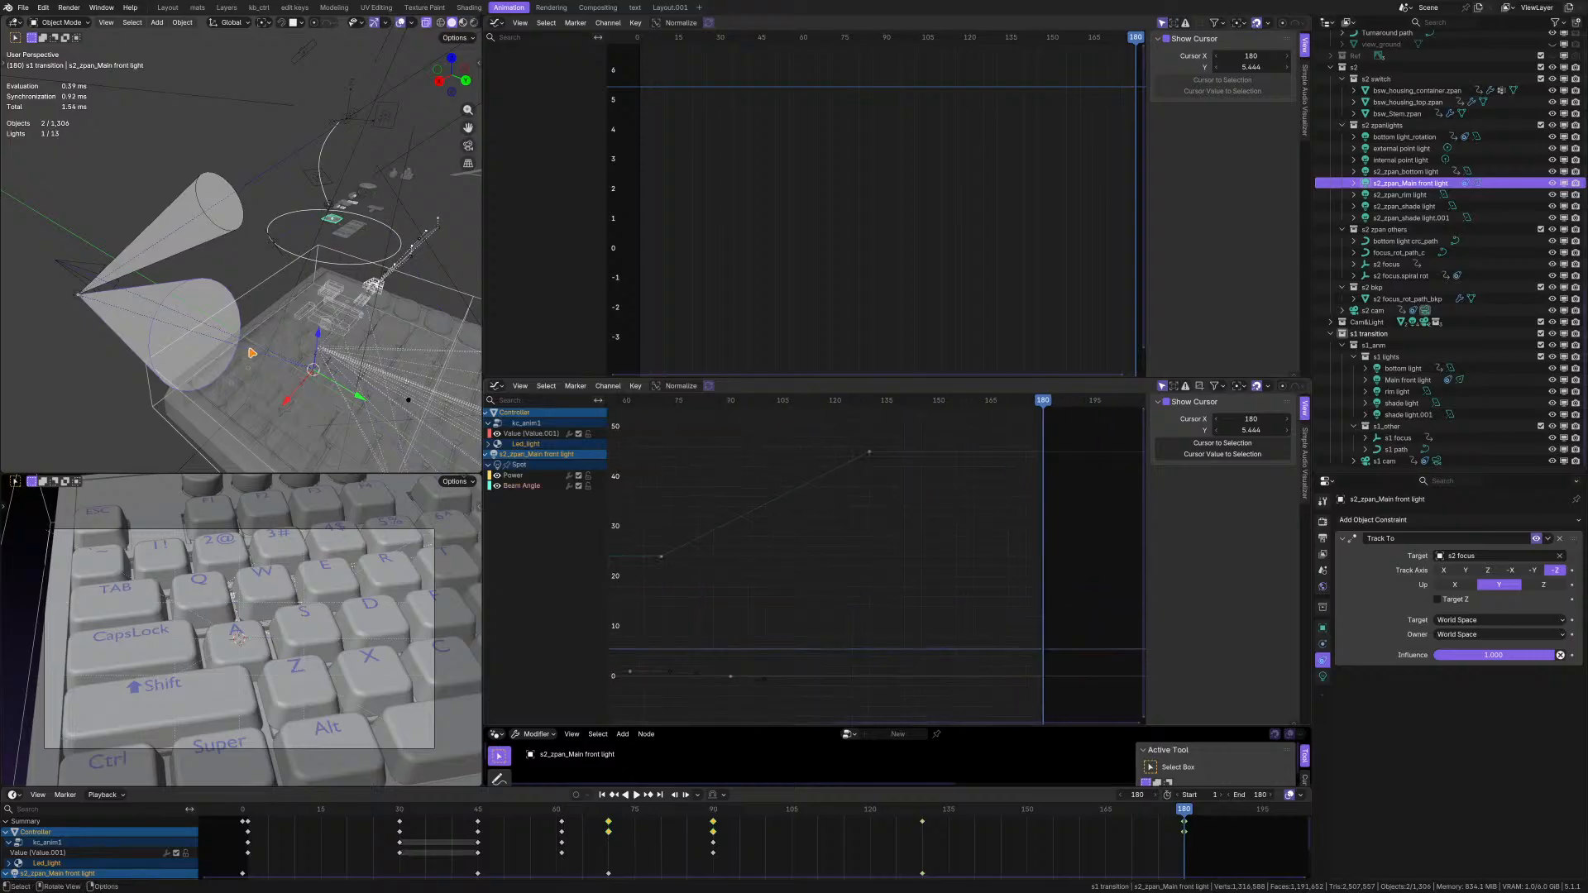
mouse_move(252, 353)
middle_mouse_down()
mouse_move(297, 364)
mouse_move(278, 356)
middle_mouse_up()
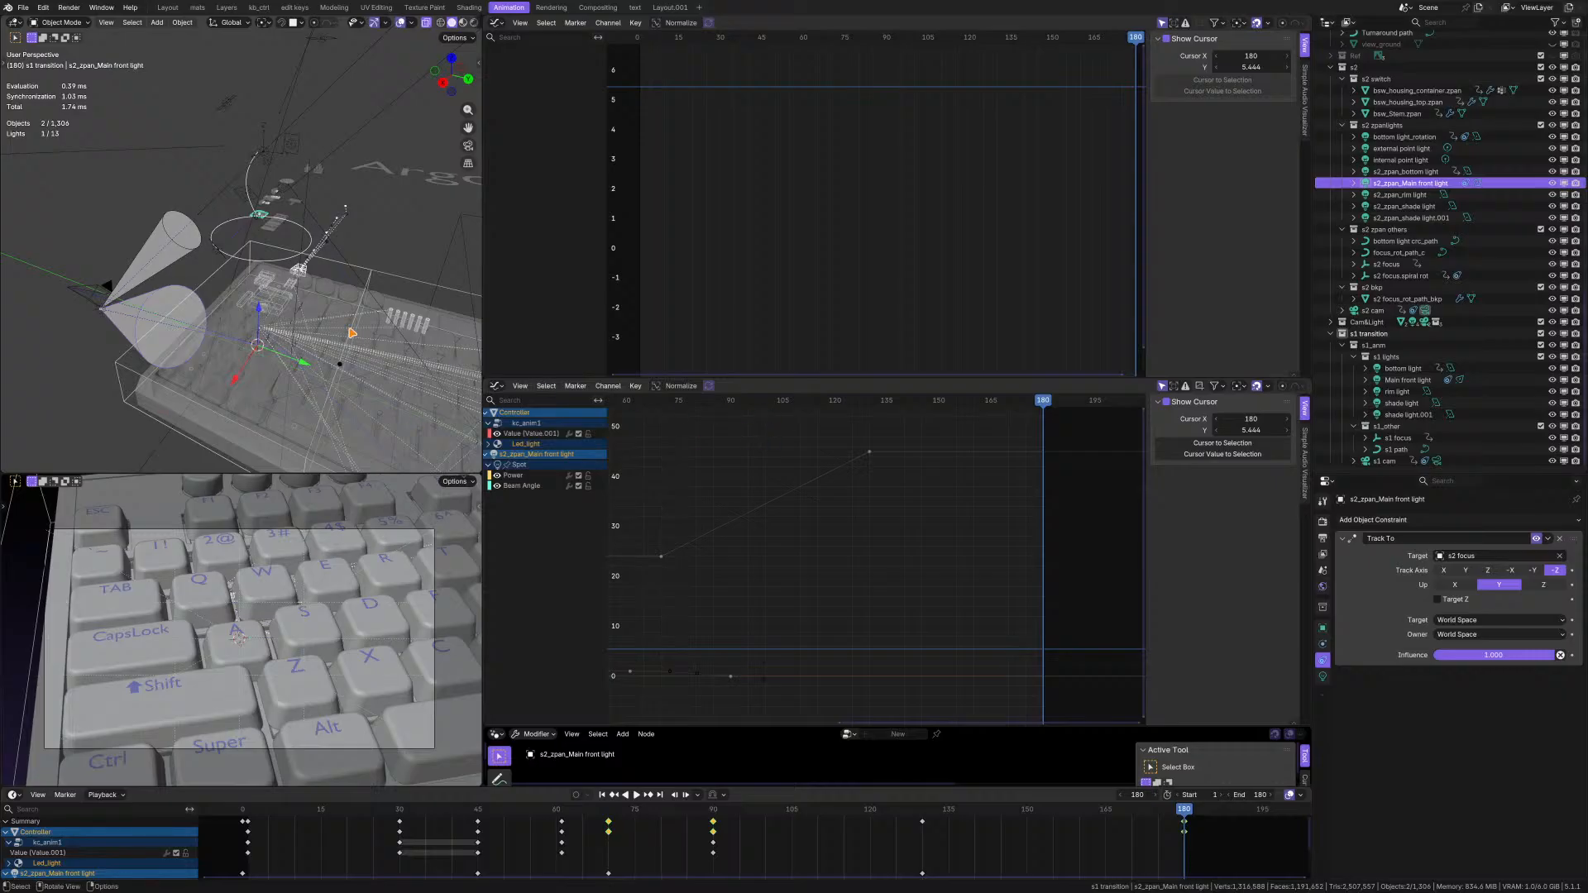
- Select the s1 rim light together with s2_zpan_rim light and compare their placement above the keyboard
middle_click_drag(273, 314, 163, 278)
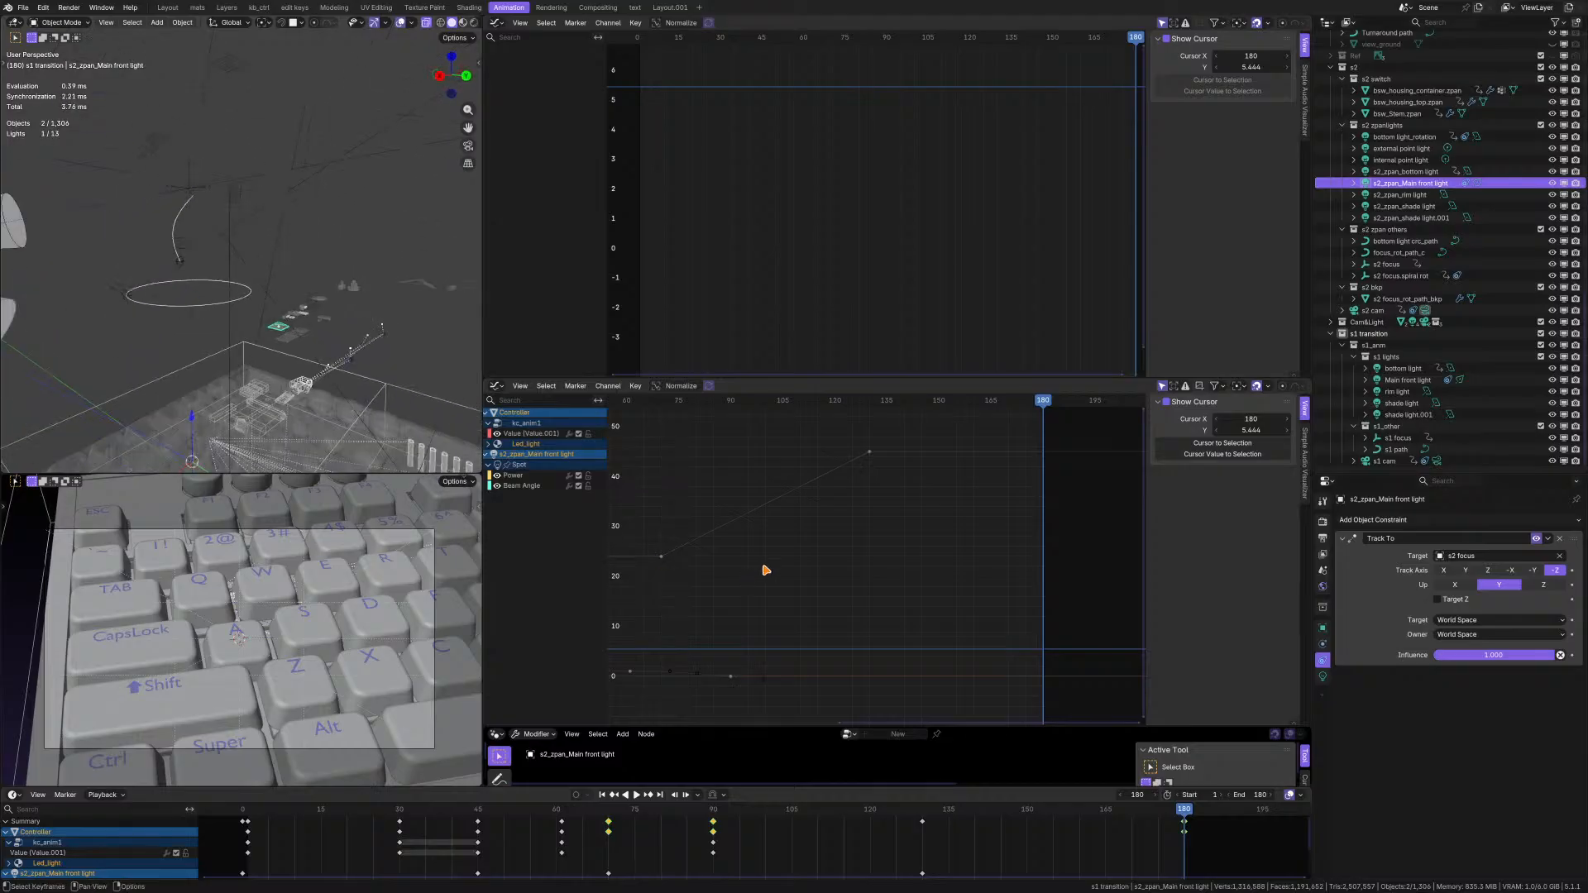
scroll(766, 567, "down", 2)
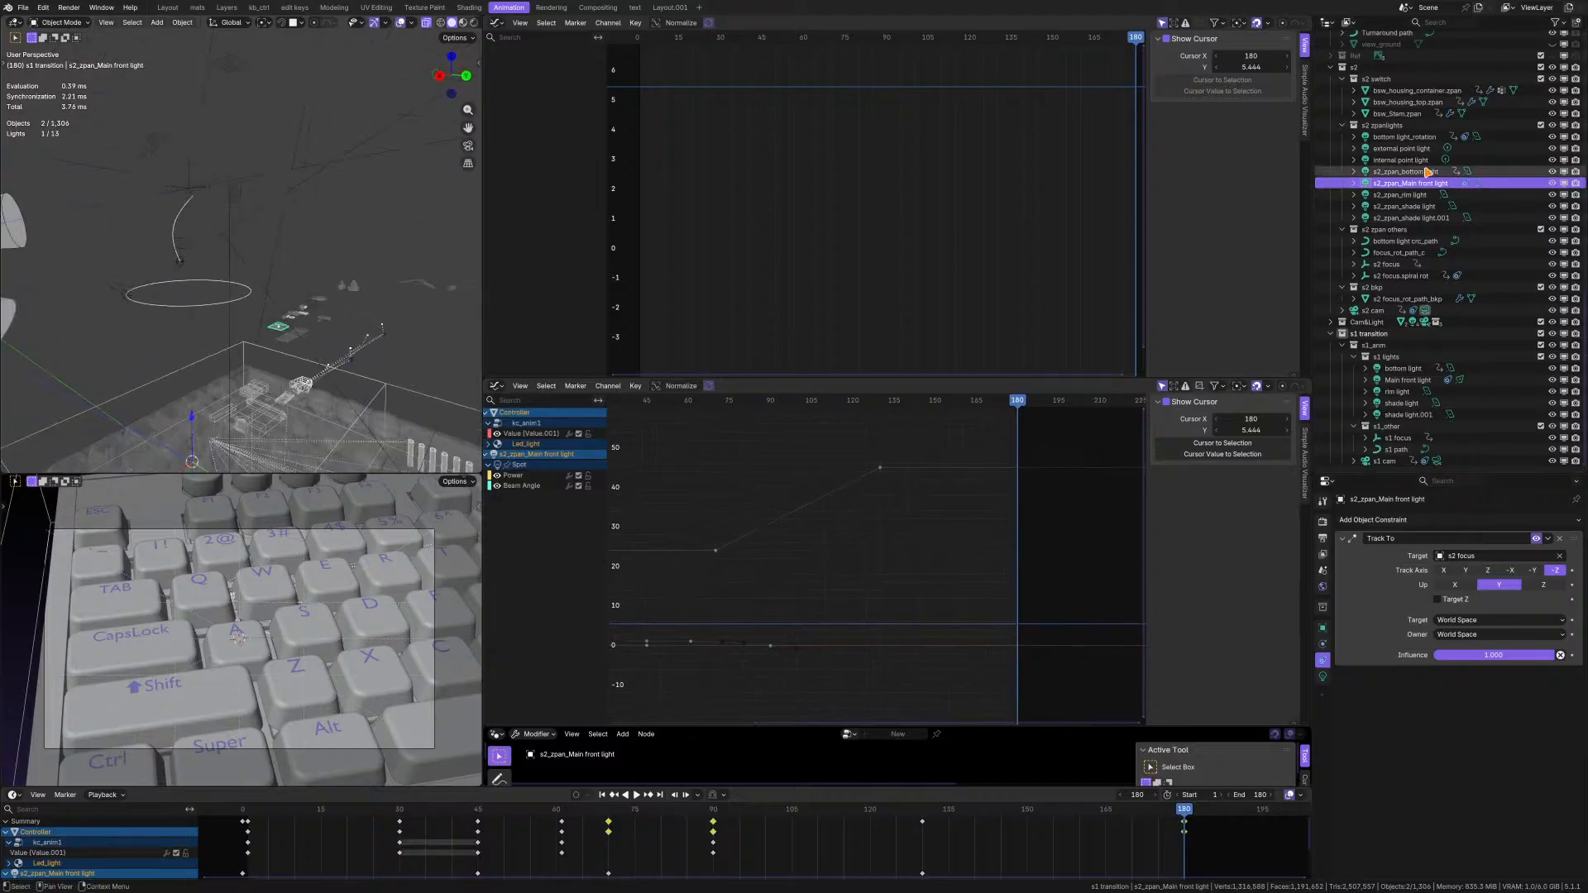
left_click(1398, 392)
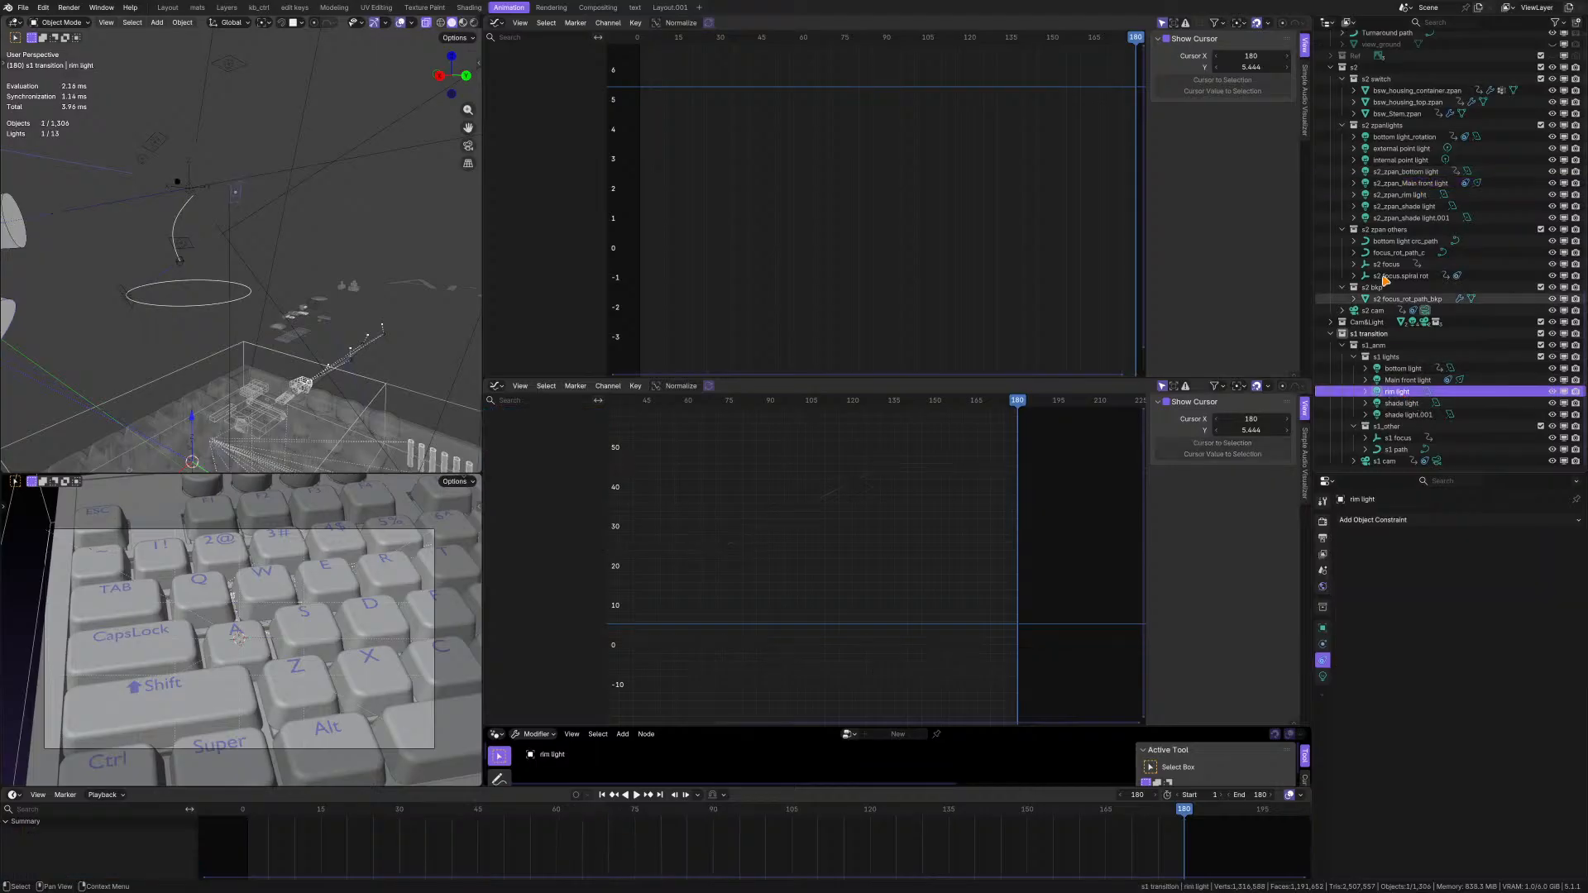
left_click(1401, 196, "ctrl")
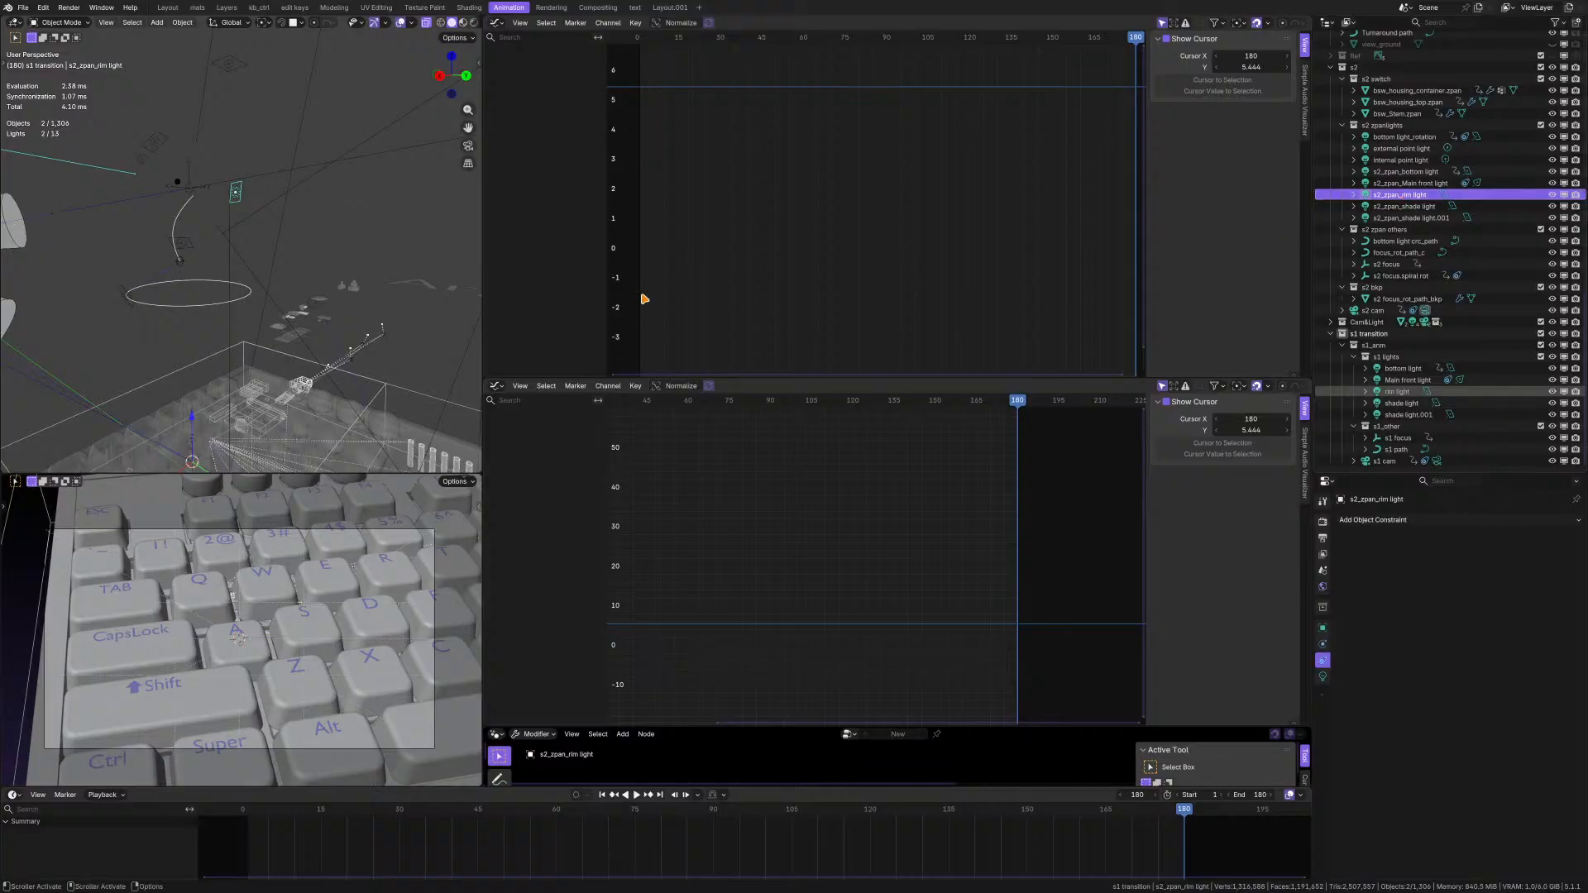
middle_click_drag(231, 335, 281, 344)
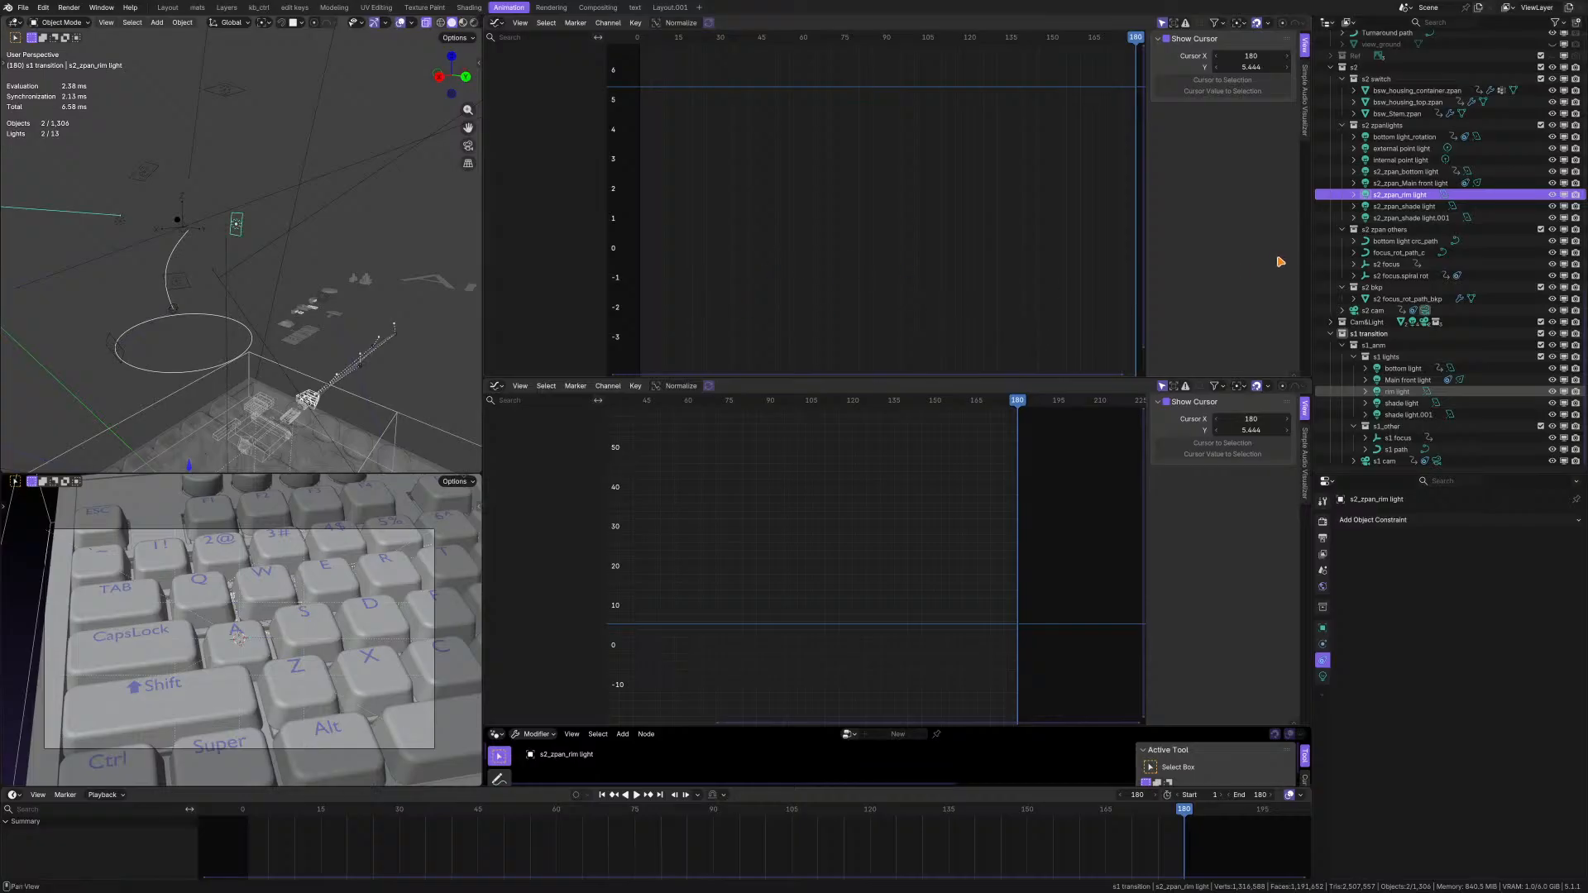
- Open the light data settings of s2_zpan_rim light and compare them with those of the s1 rim light
left_click(1324, 628)
left_click(1324, 644)
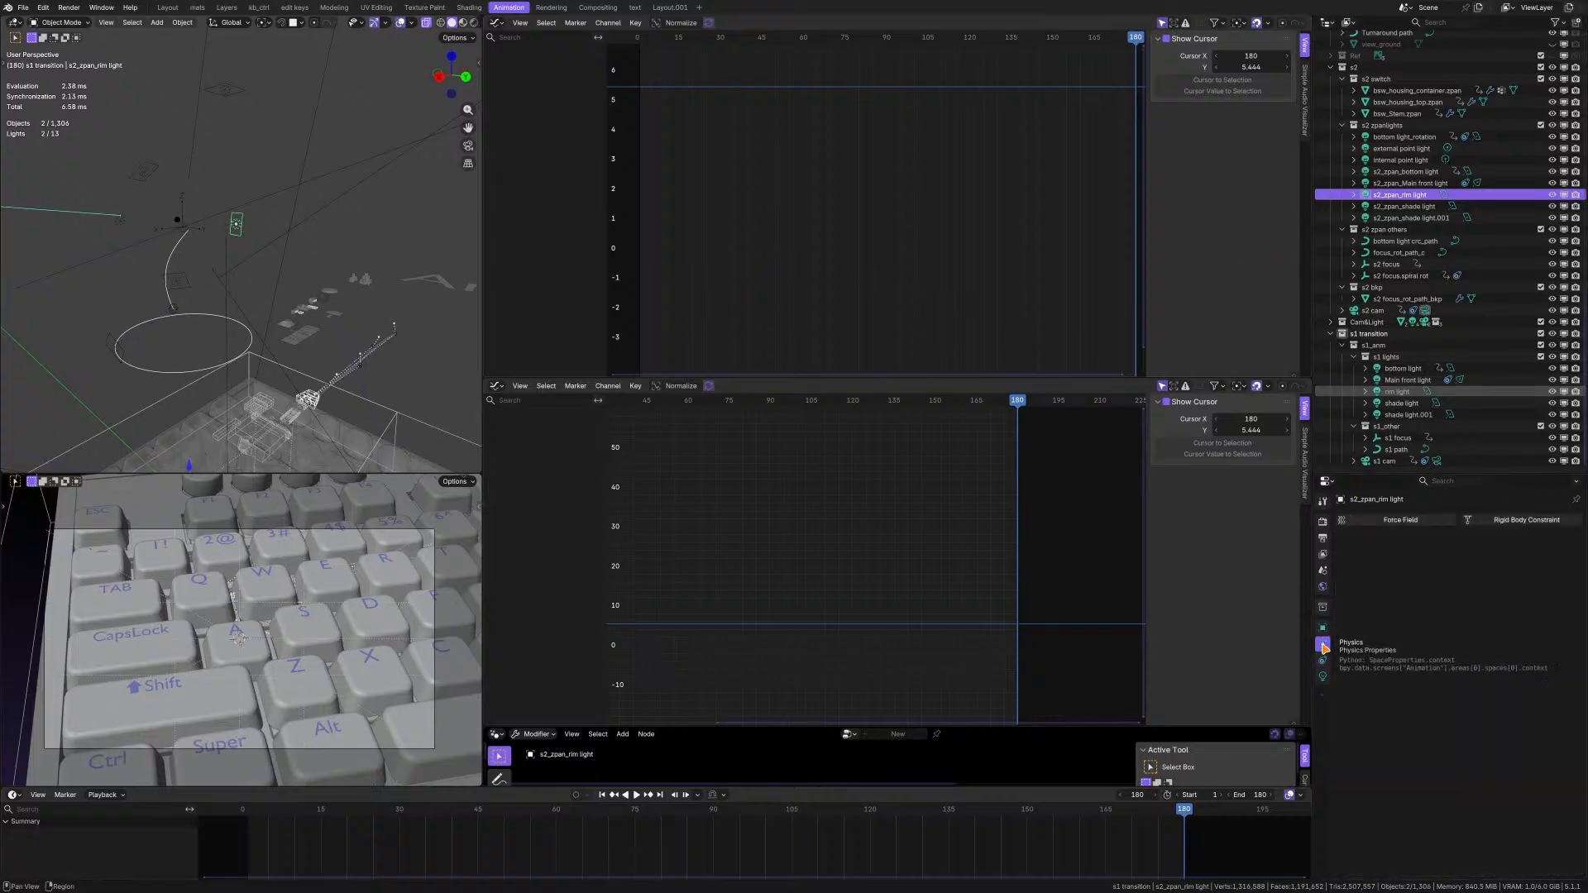
left_click(1323, 660)
left_click(1323, 677)
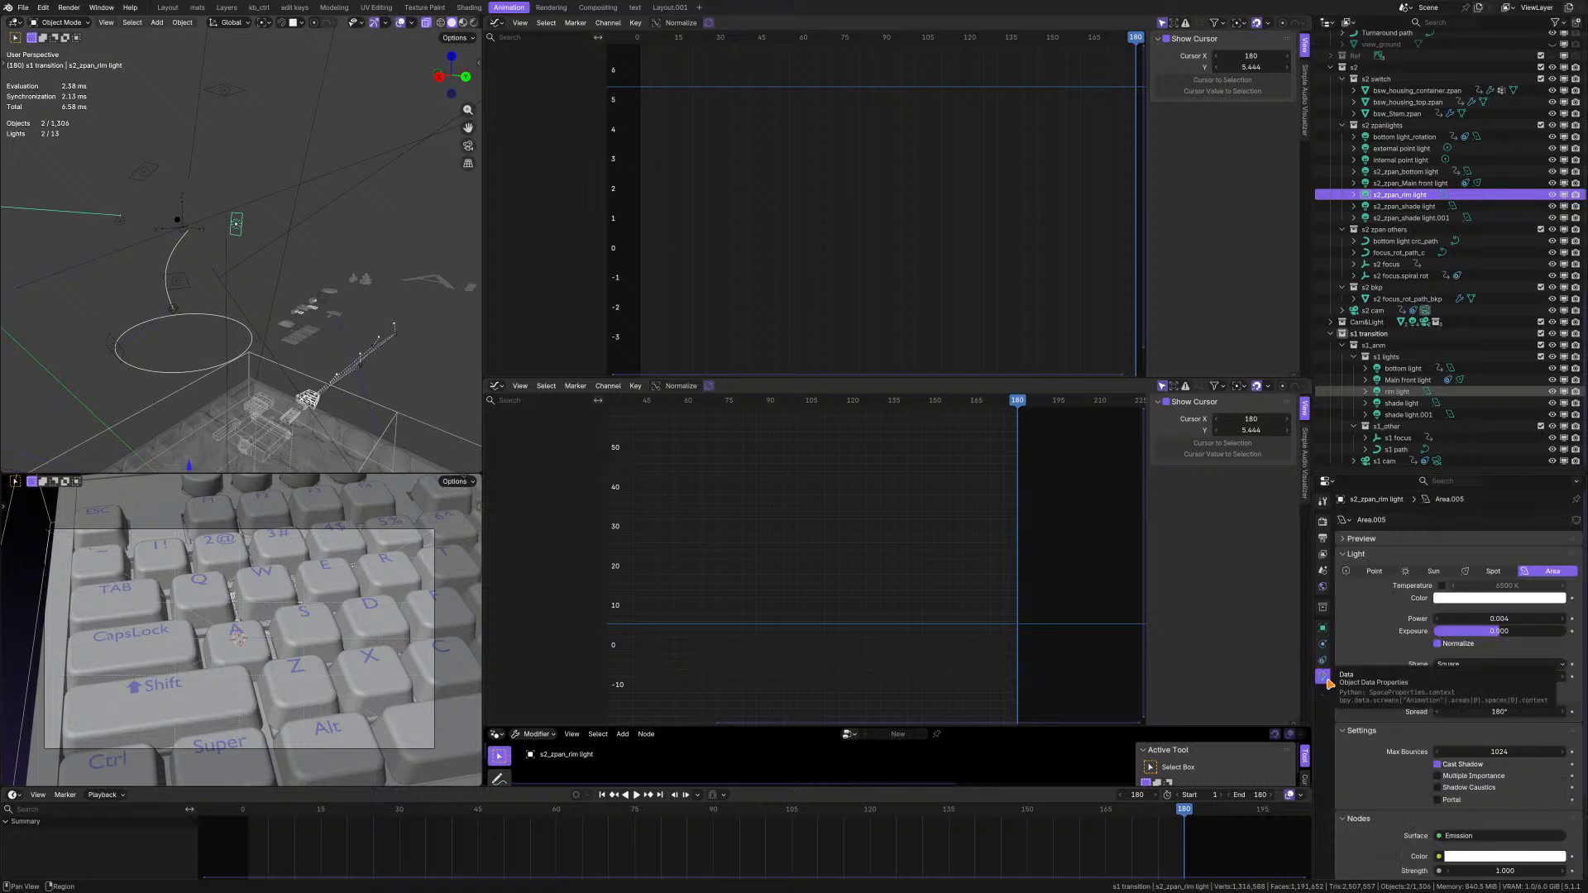
left_click(1412, 195)
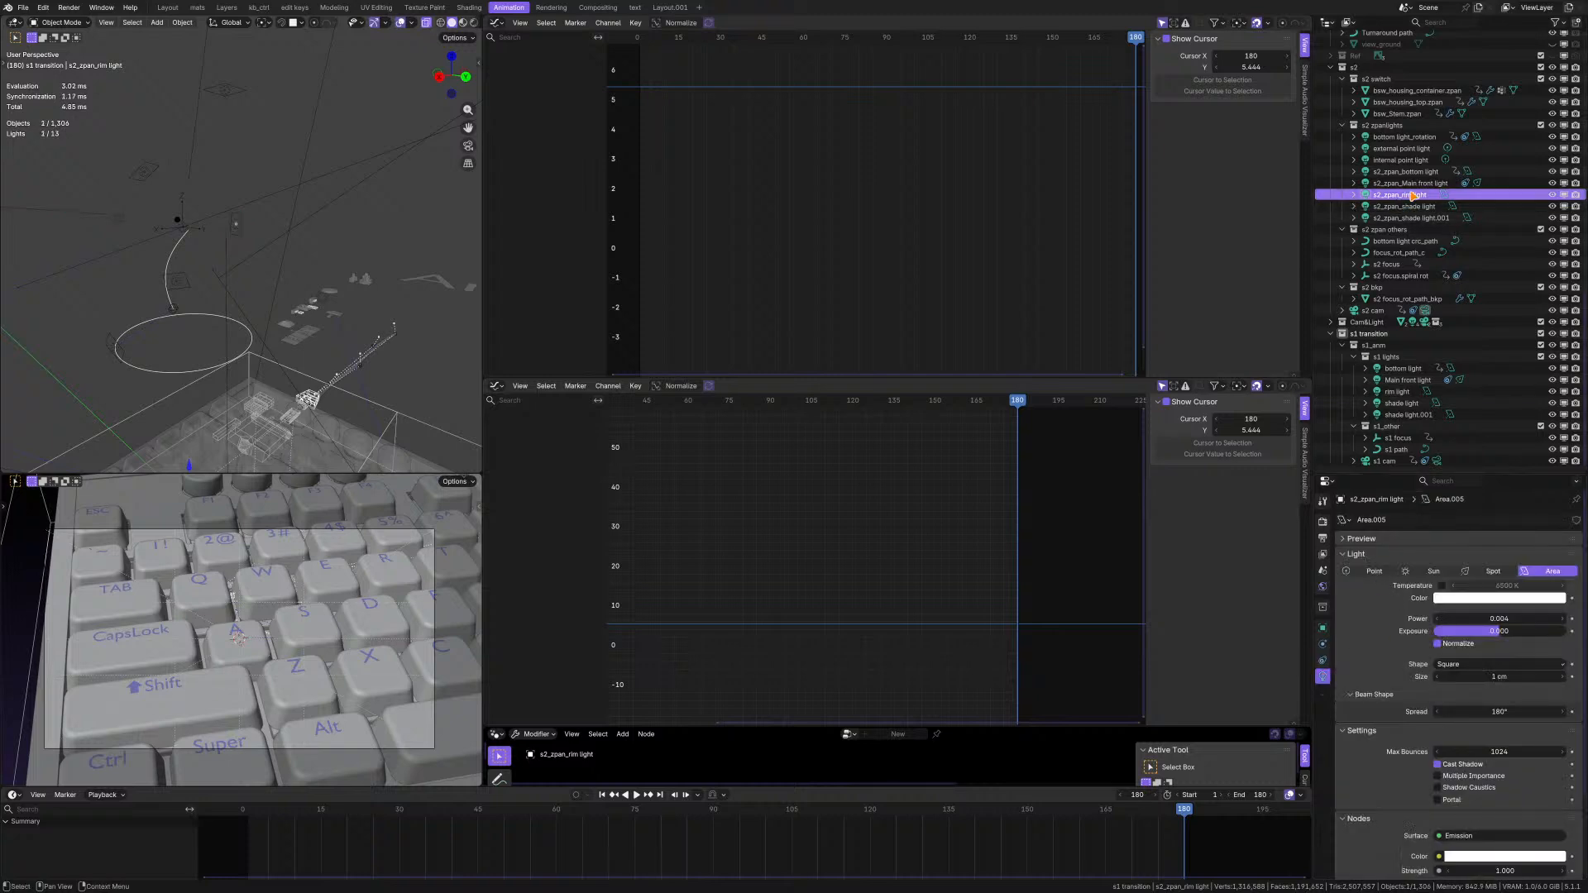
left_click(1398, 391)
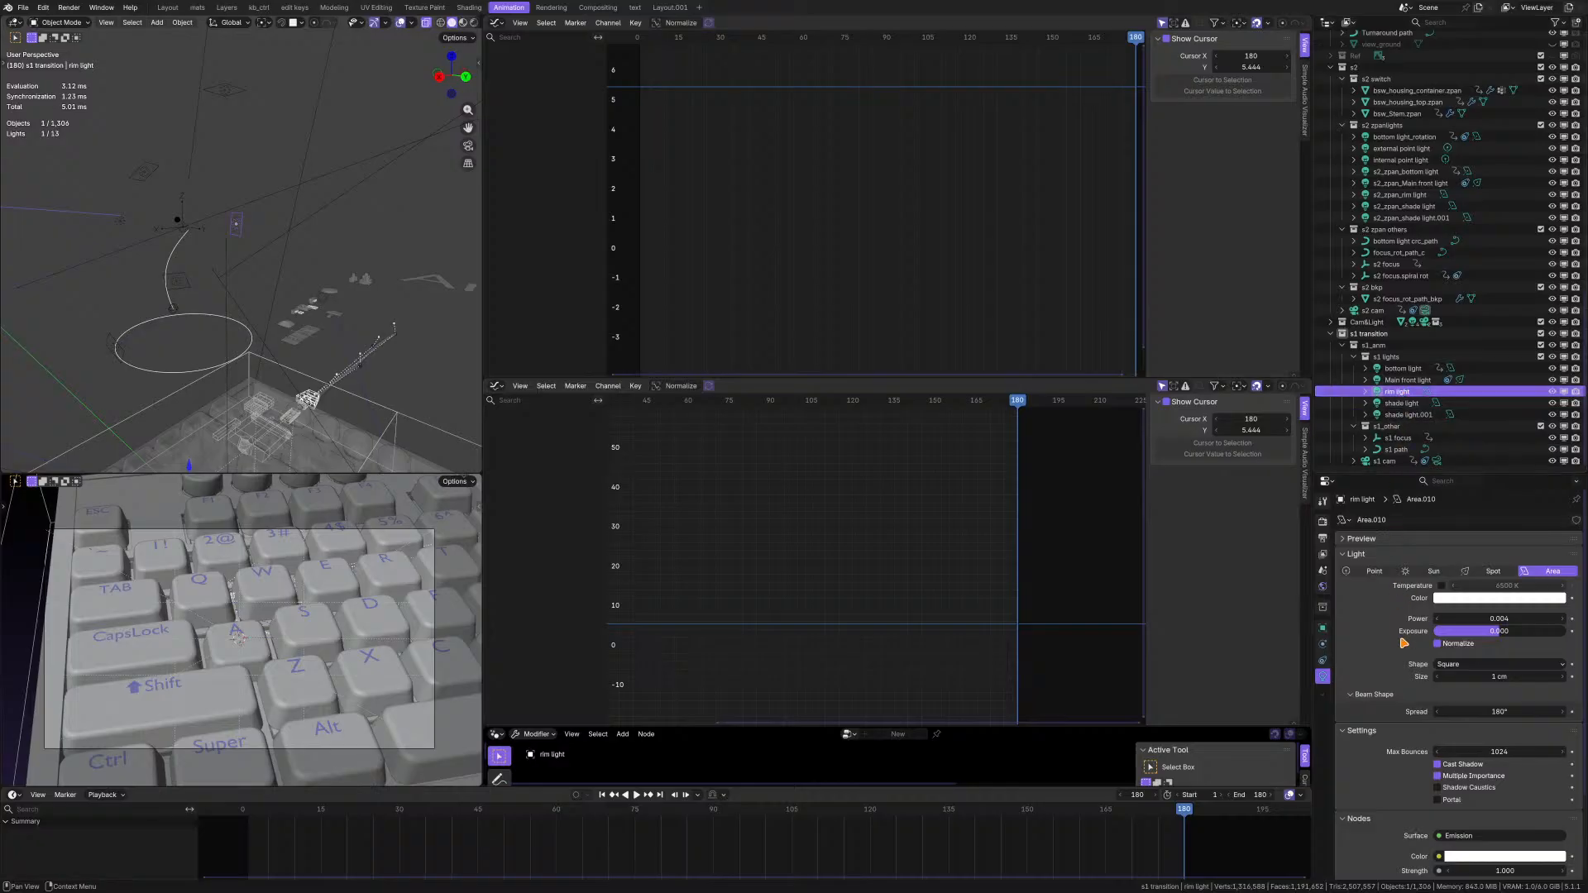
left_click(1406, 195)
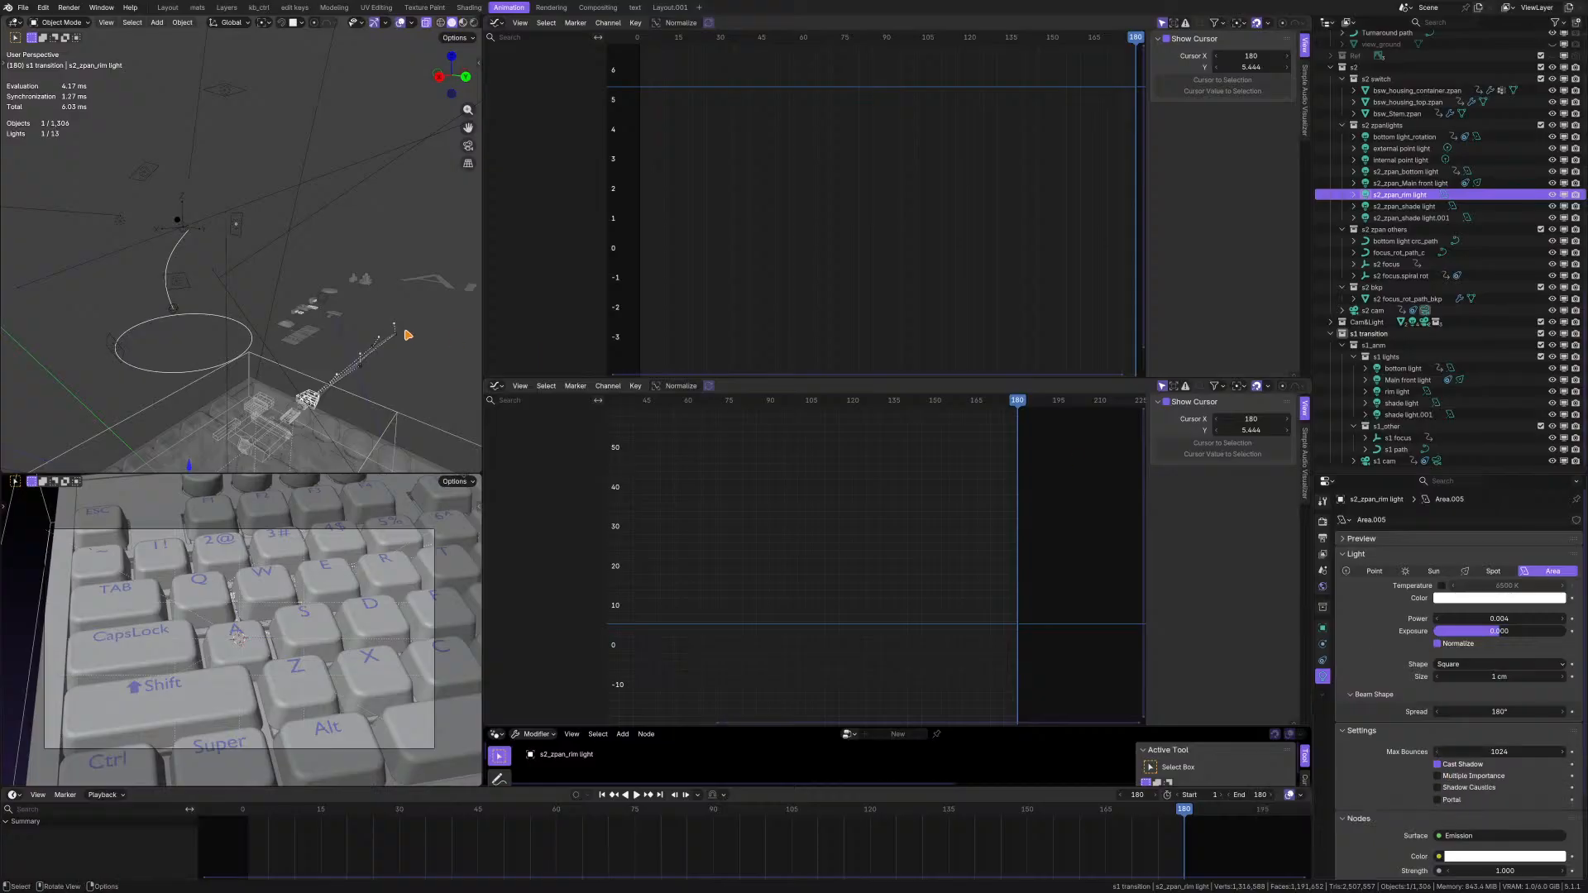
middle_click_drag(232, 364, 215, 298)
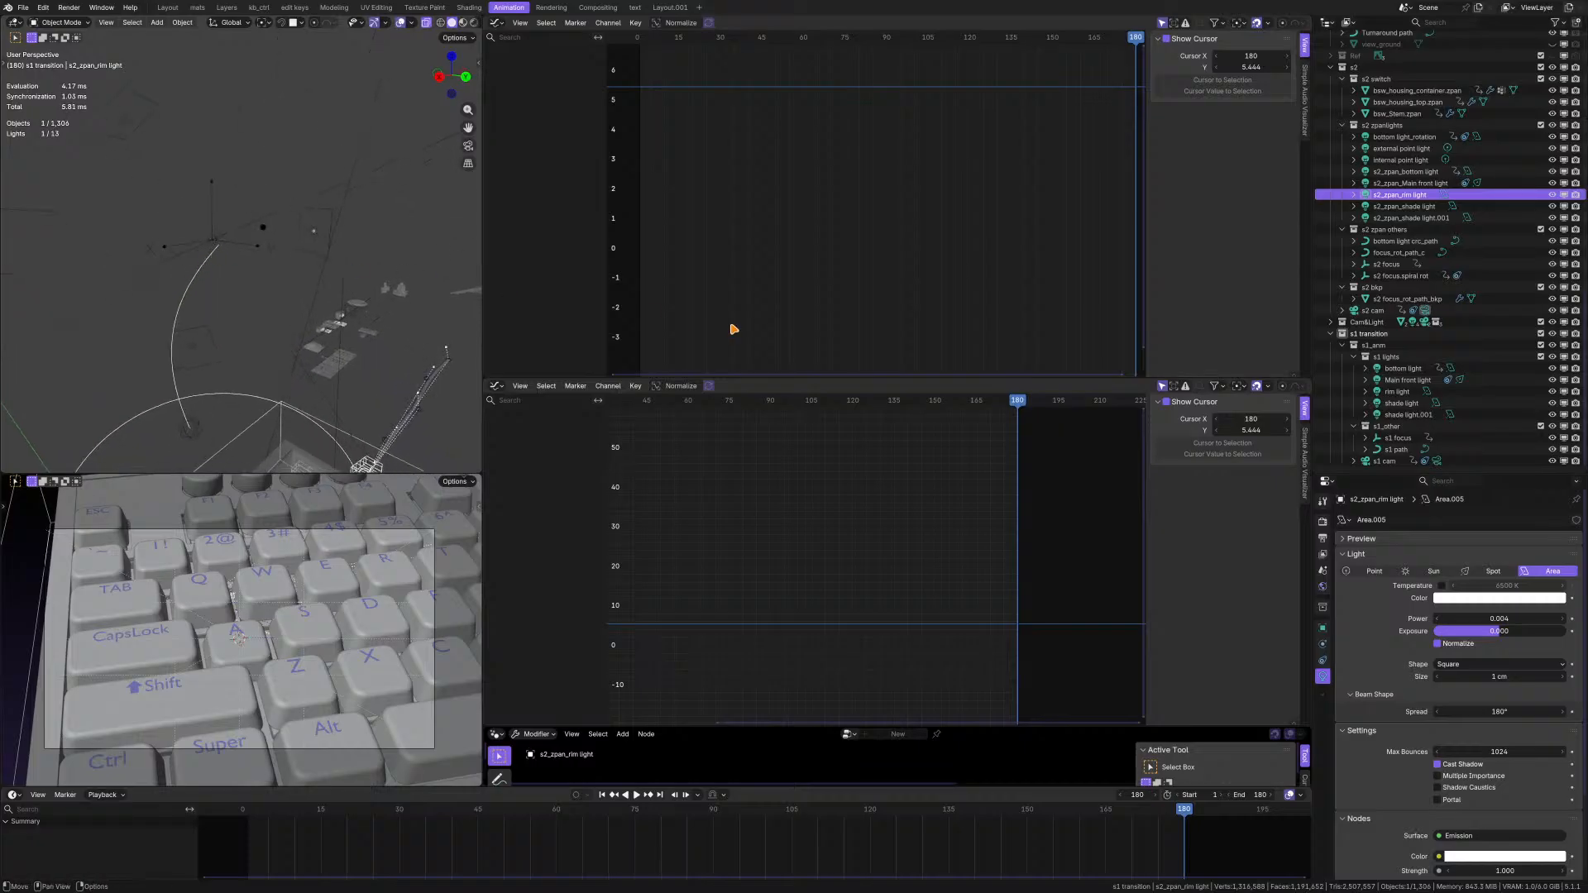
- Switch to the render player and compare frame 60 of the s2_100.jpg sequence with the closing frames of the s1_180.jpg sequence
key("alt+Tab")
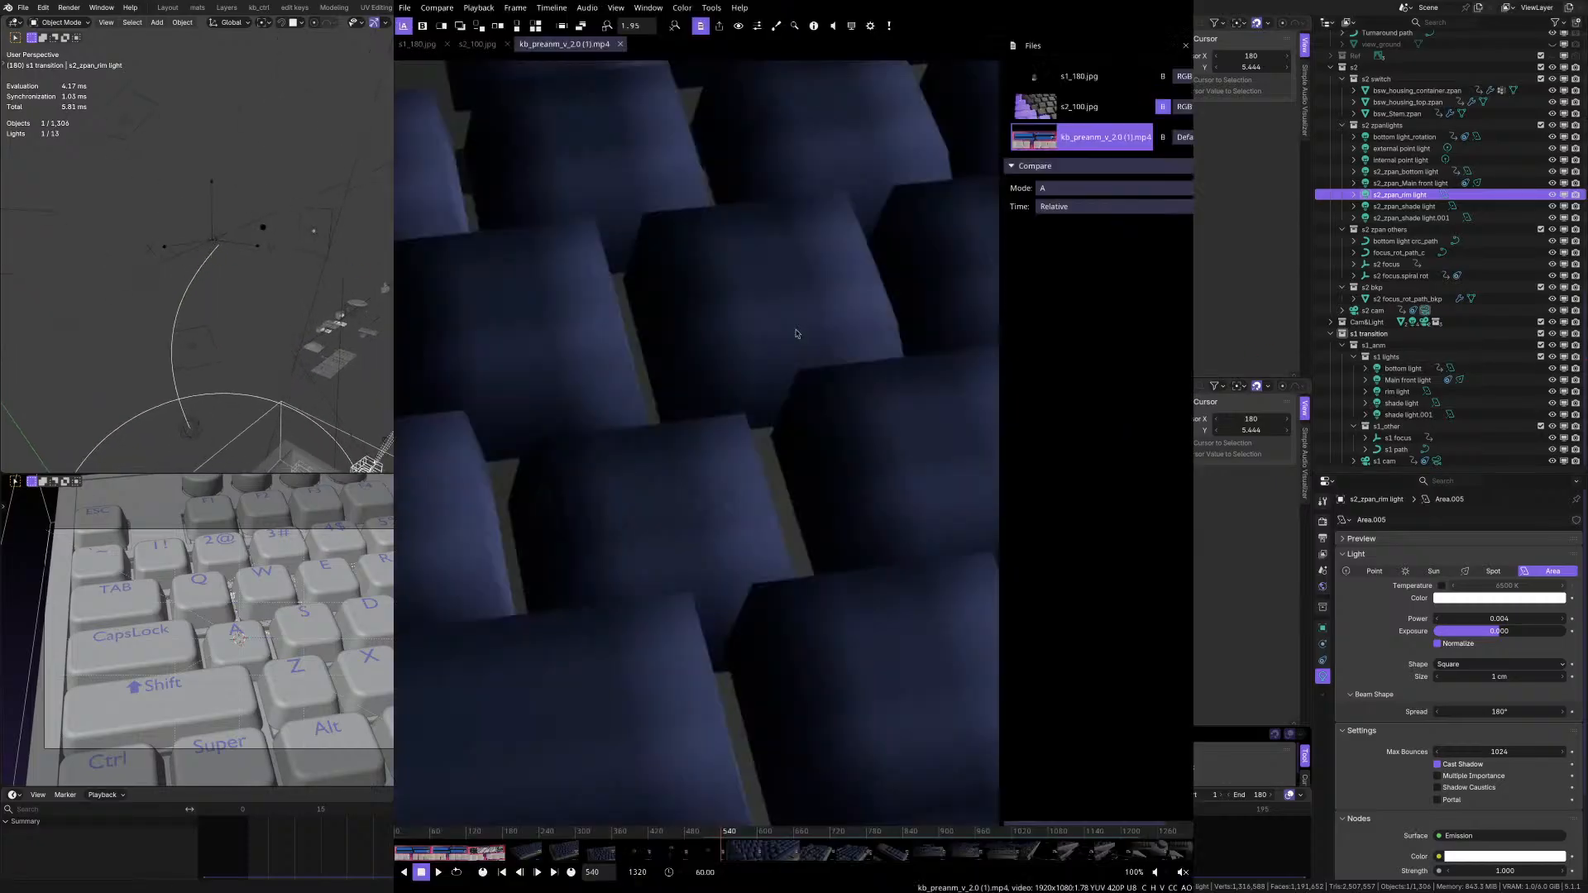
left_click(477, 44)
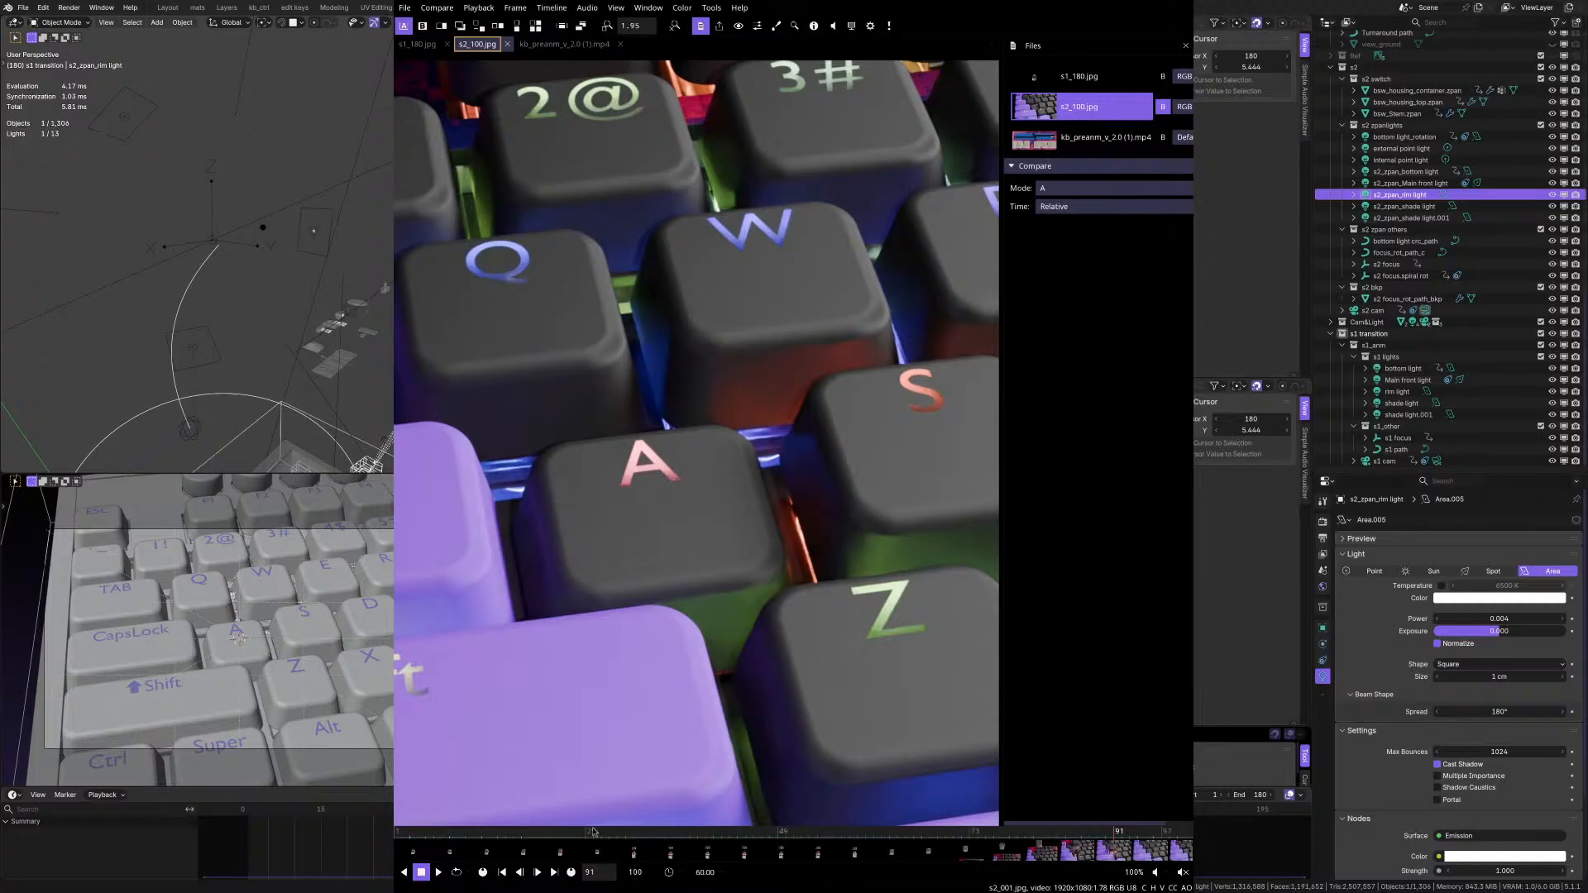
left_click(634, 831)
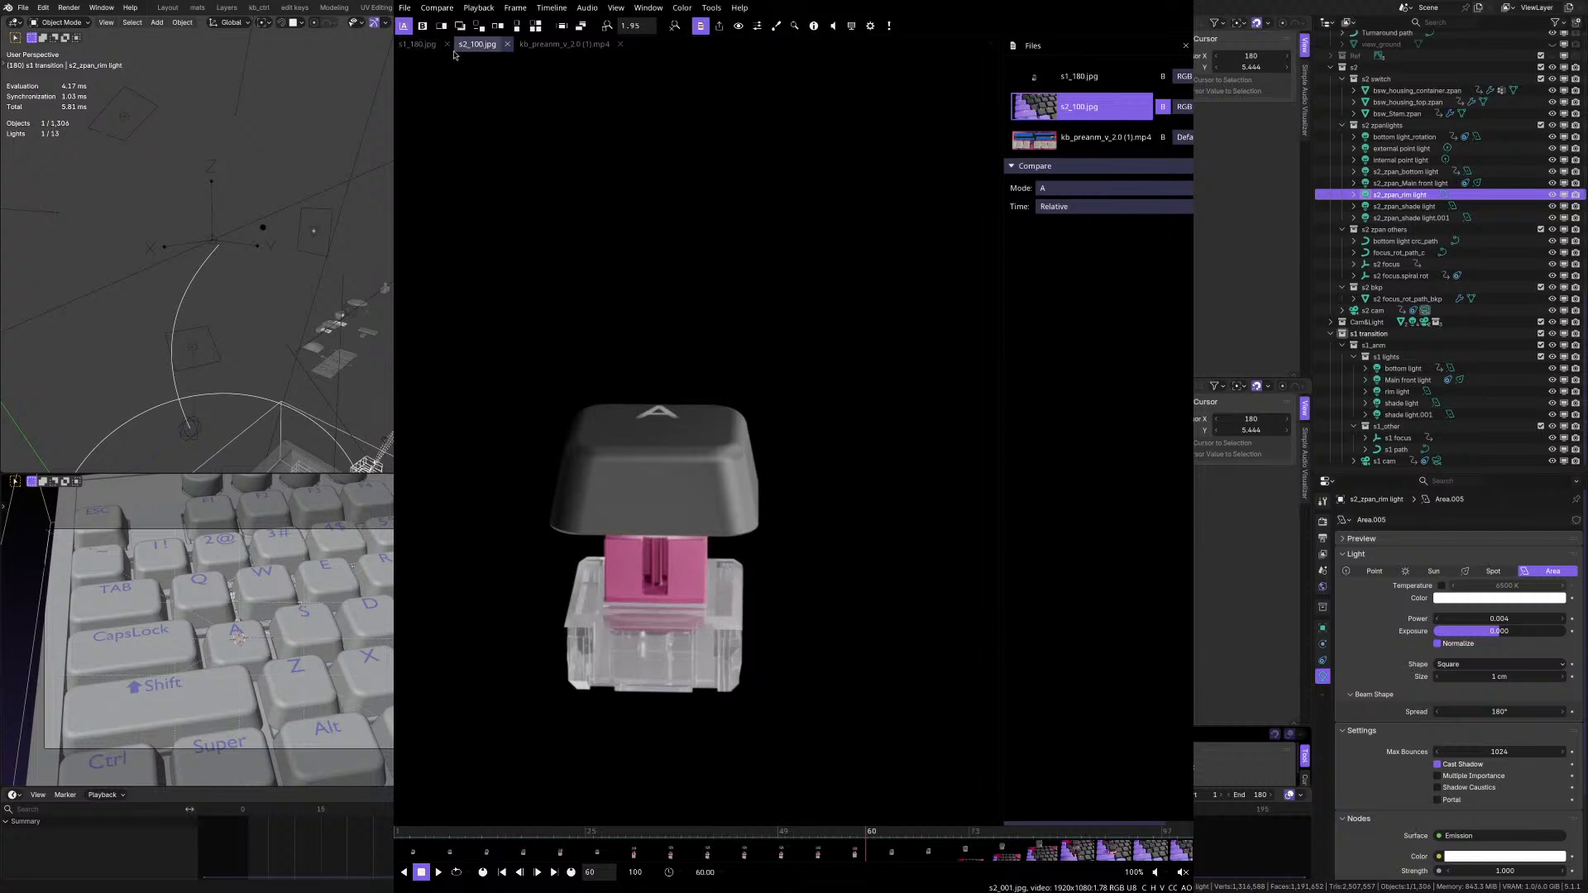
left_click(417, 44)
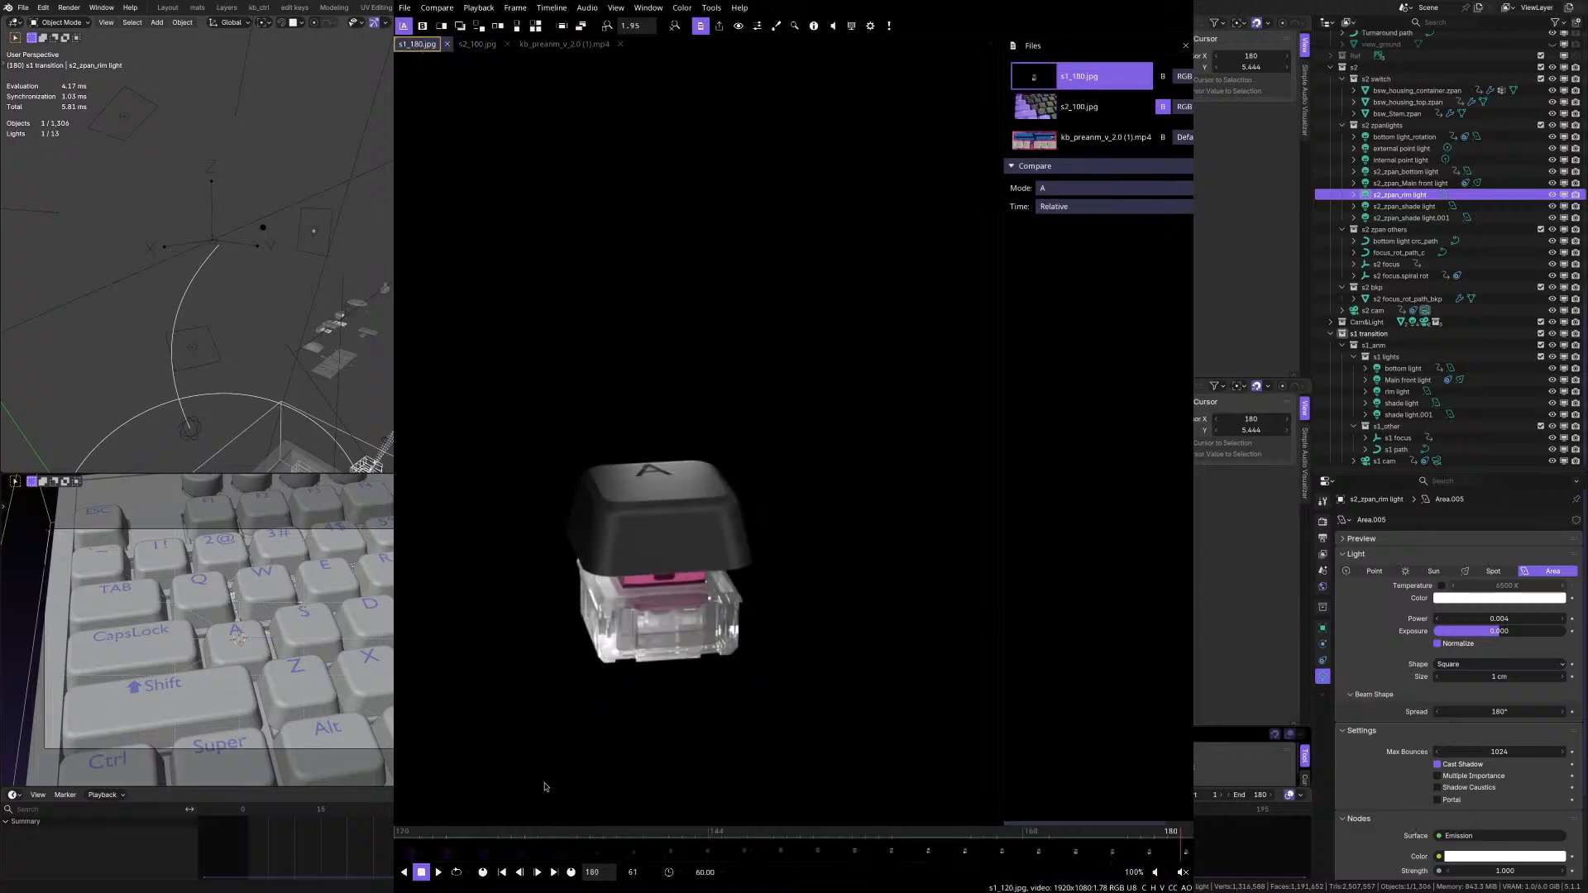
left_click_drag(438, 832, 1168, 839)
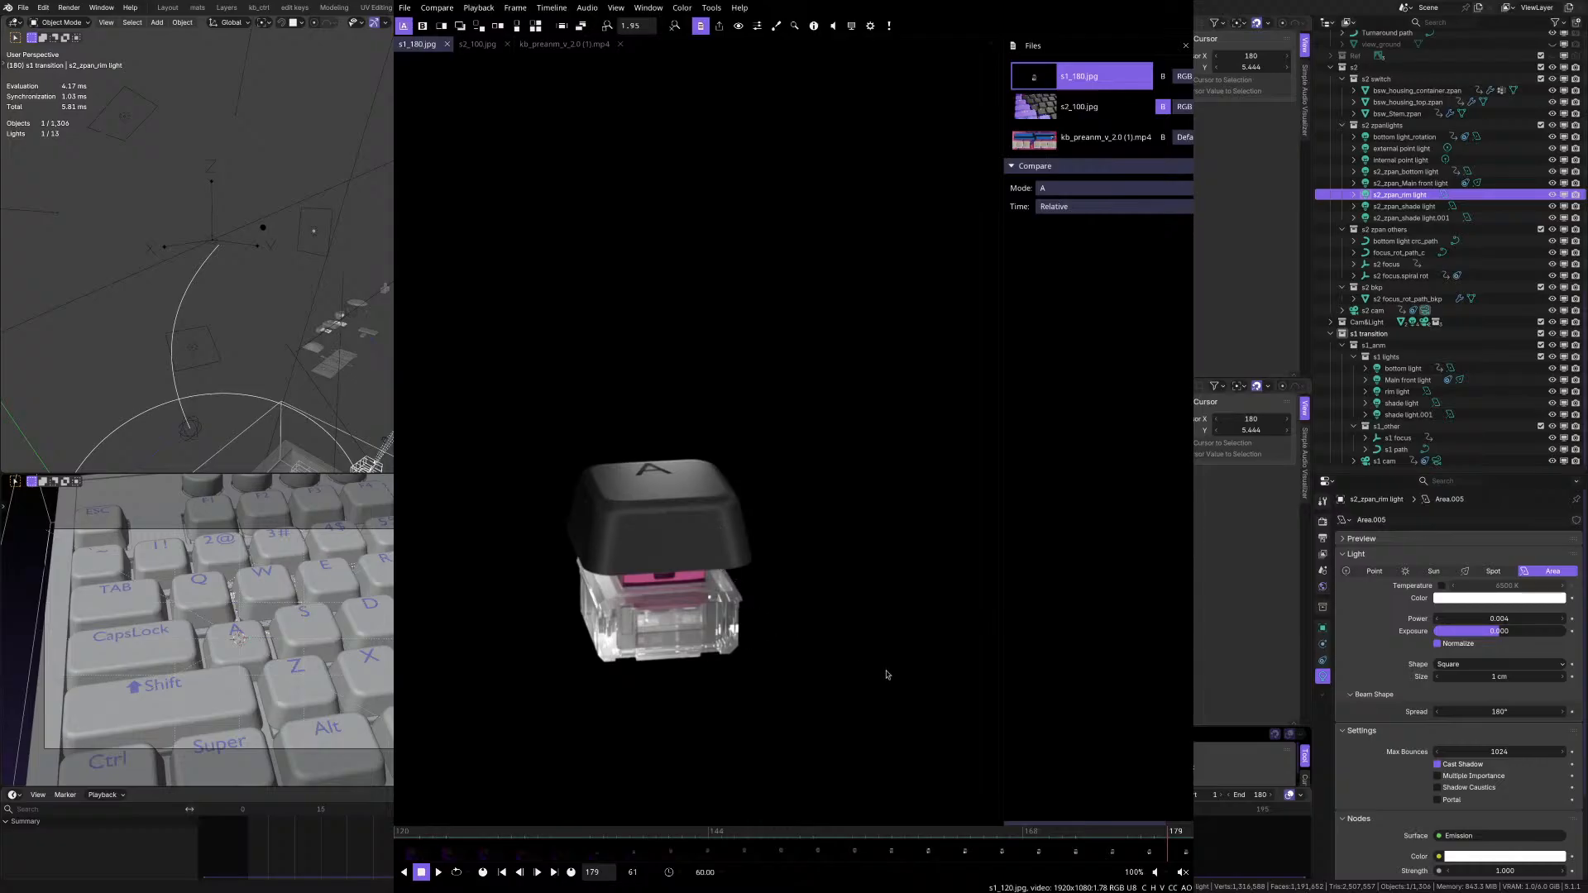
left_click(478, 44)
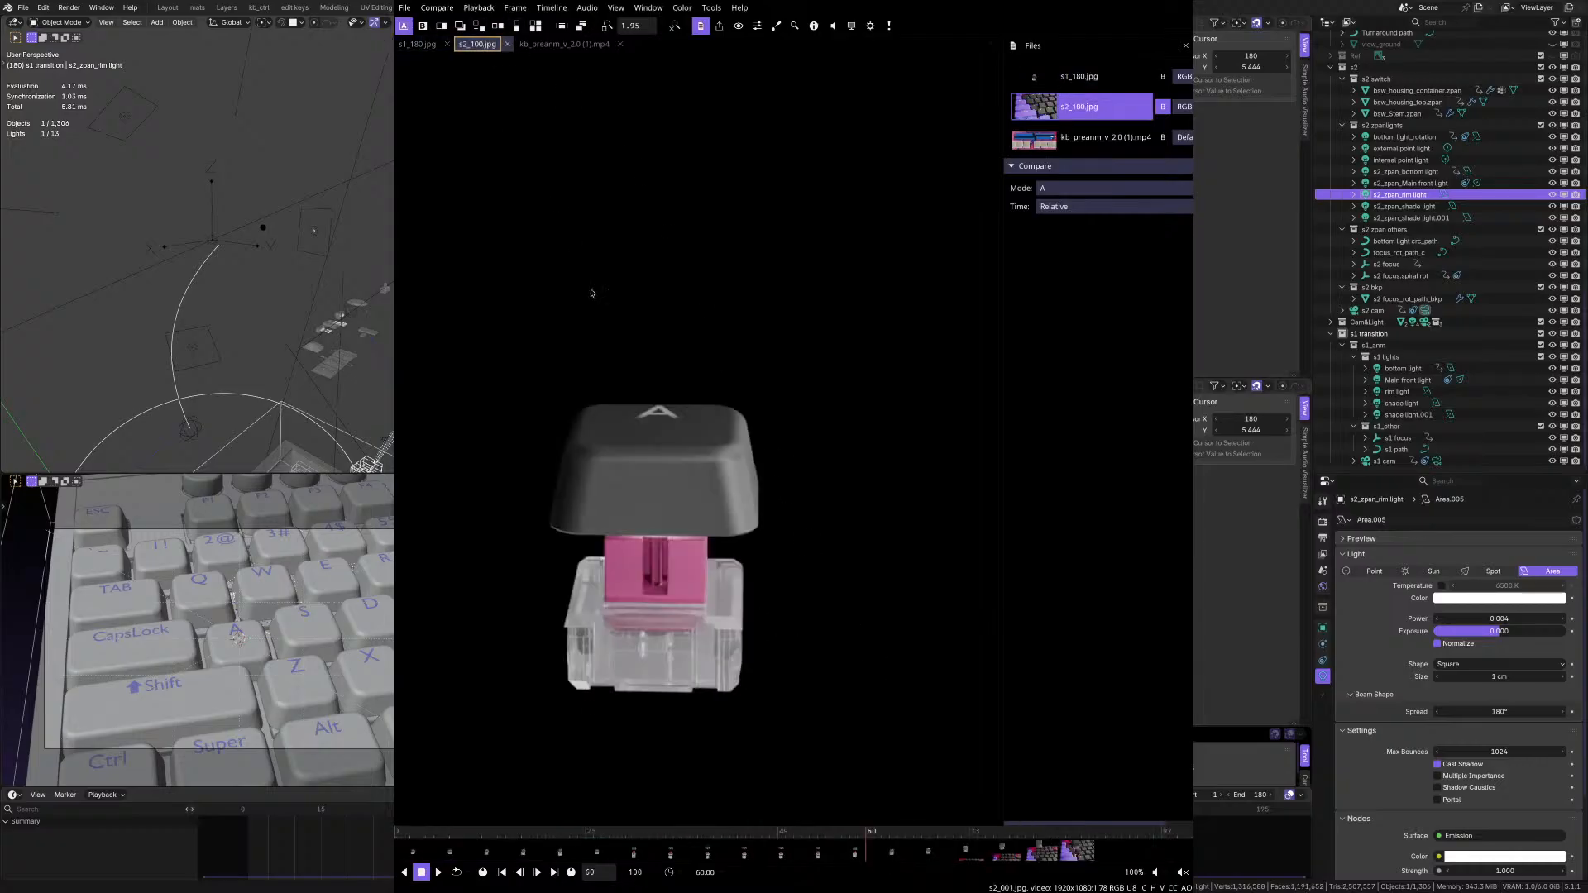
- Return to Blender and compare the placement, light settings and animation curves of the s1 shade light and s2_zpan_shade light
key("alt+Tab")
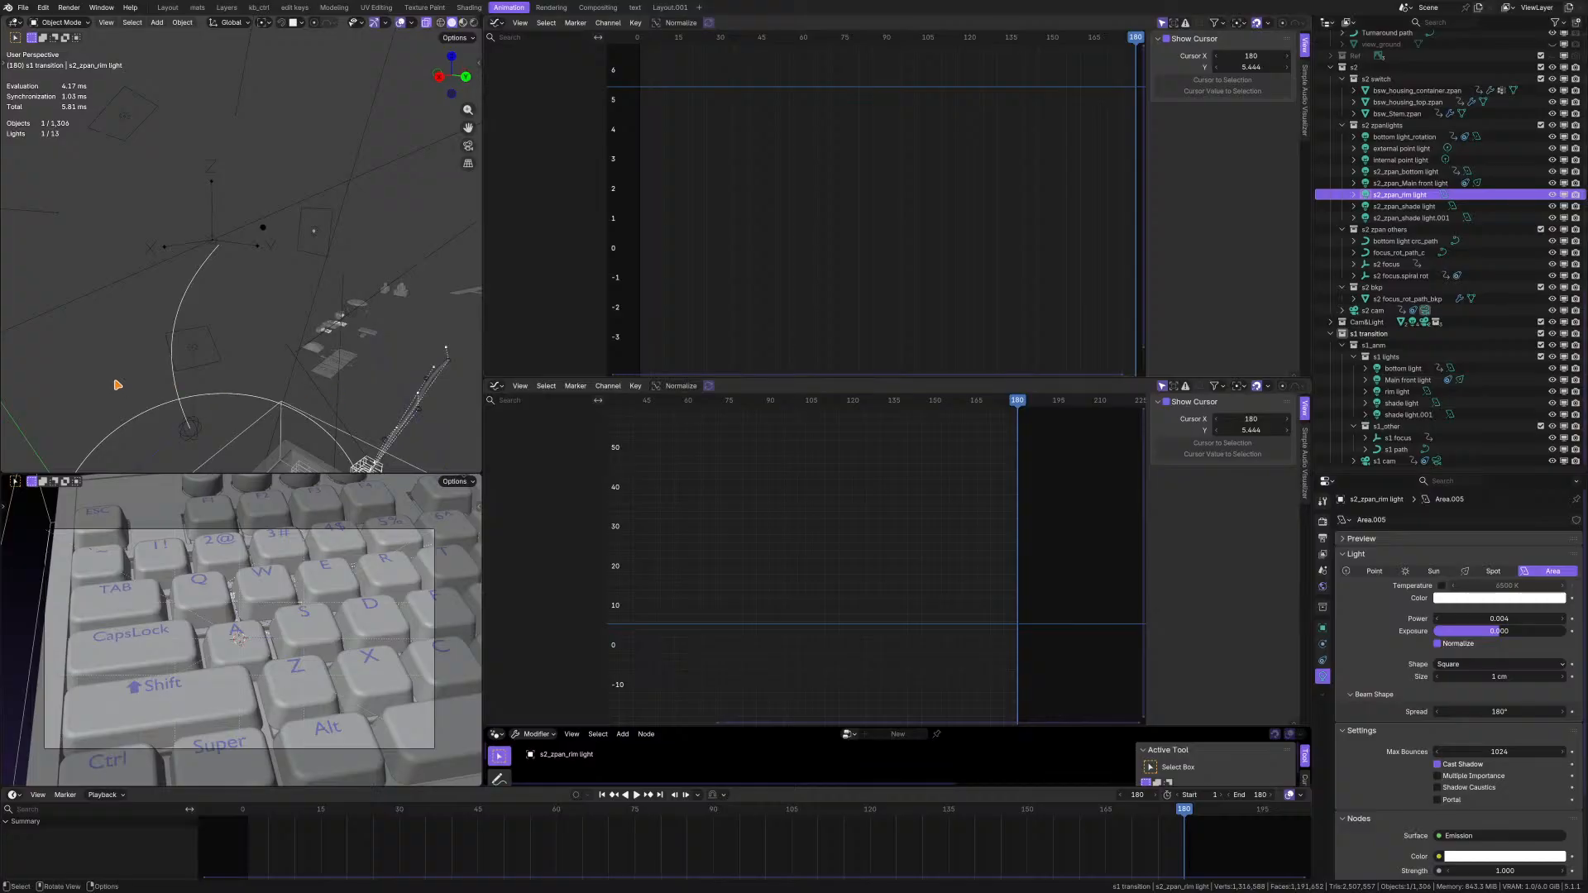
scroll(293, 300, "down", 2)
middle_click_drag(294, 301, 249, 313)
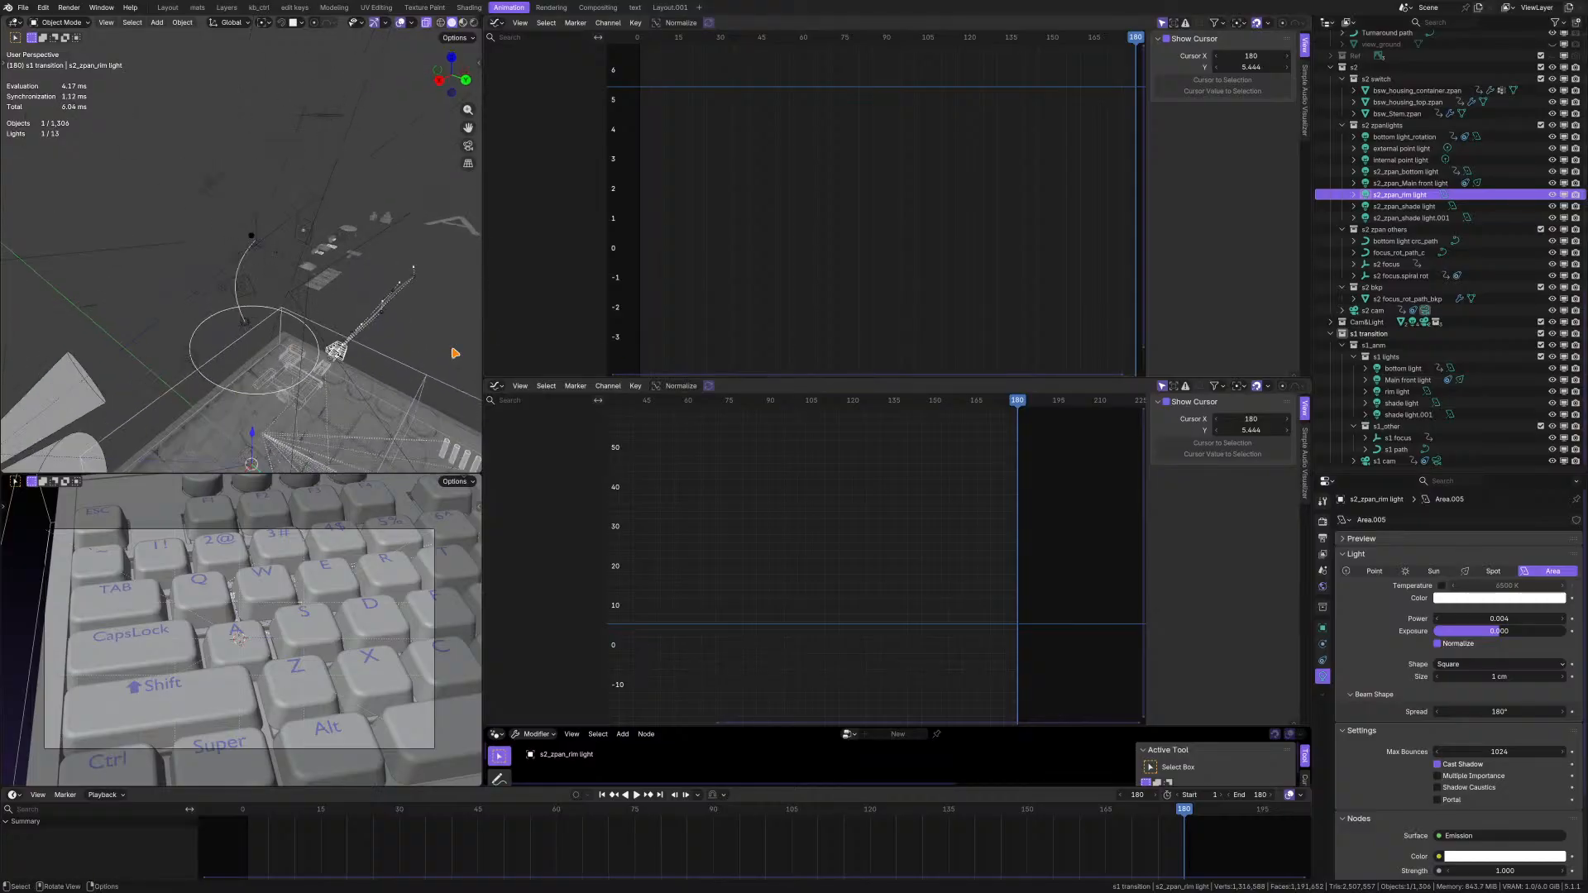
left_click(1402, 403)
scroll(181, 255, "down", 2)
scroll(181, 255, "up", 3)
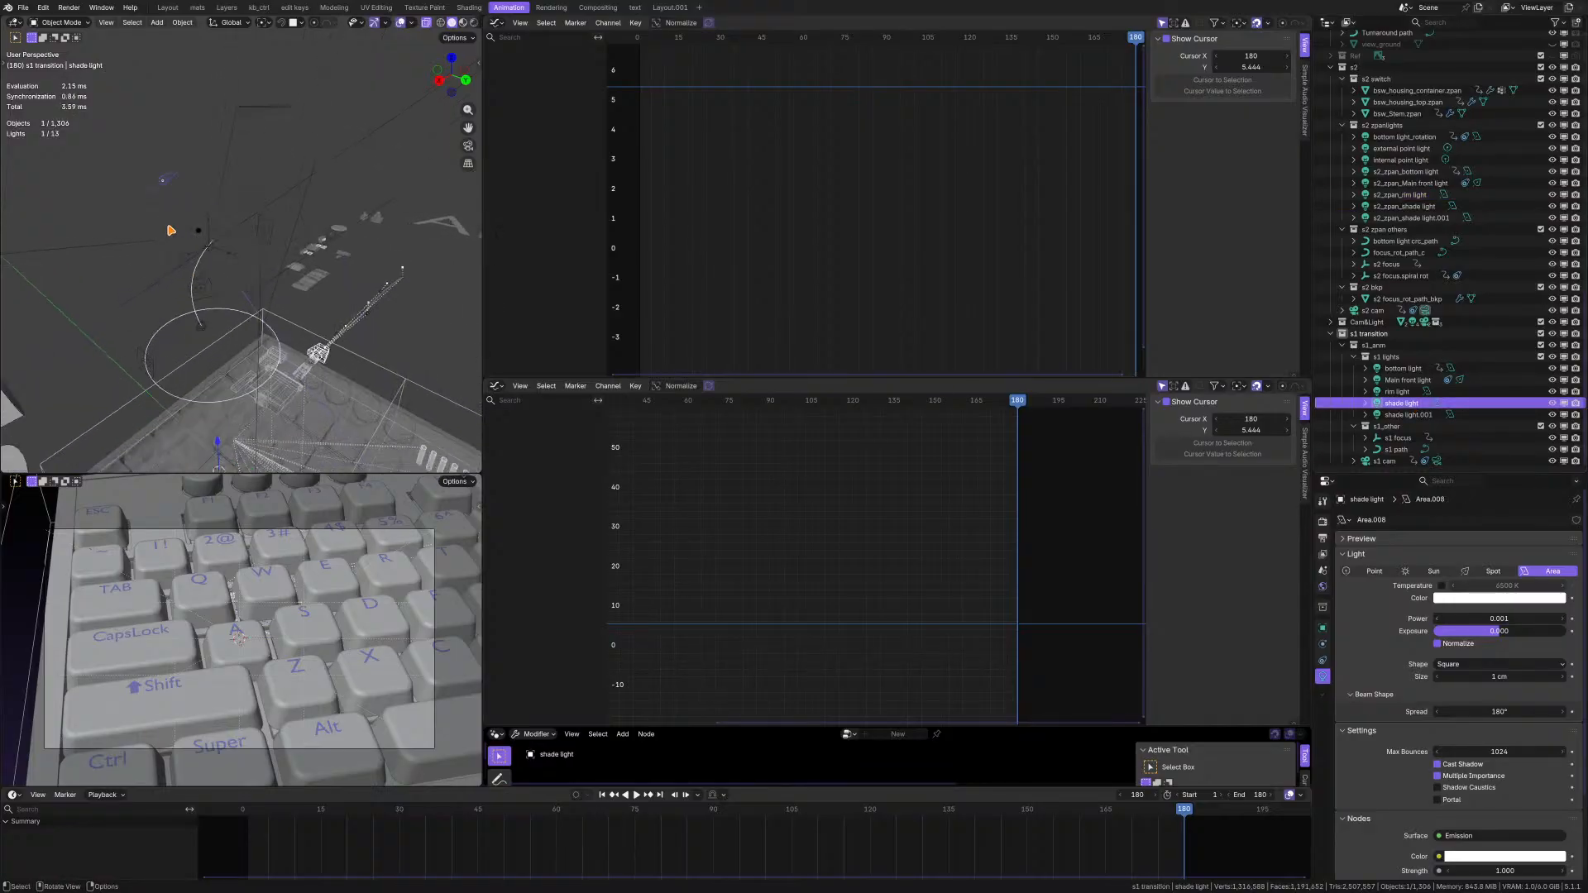
scroll(1398, 642, "down", 2)
scroll(1398, 642, "up", 2)
left_click(1401, 207)
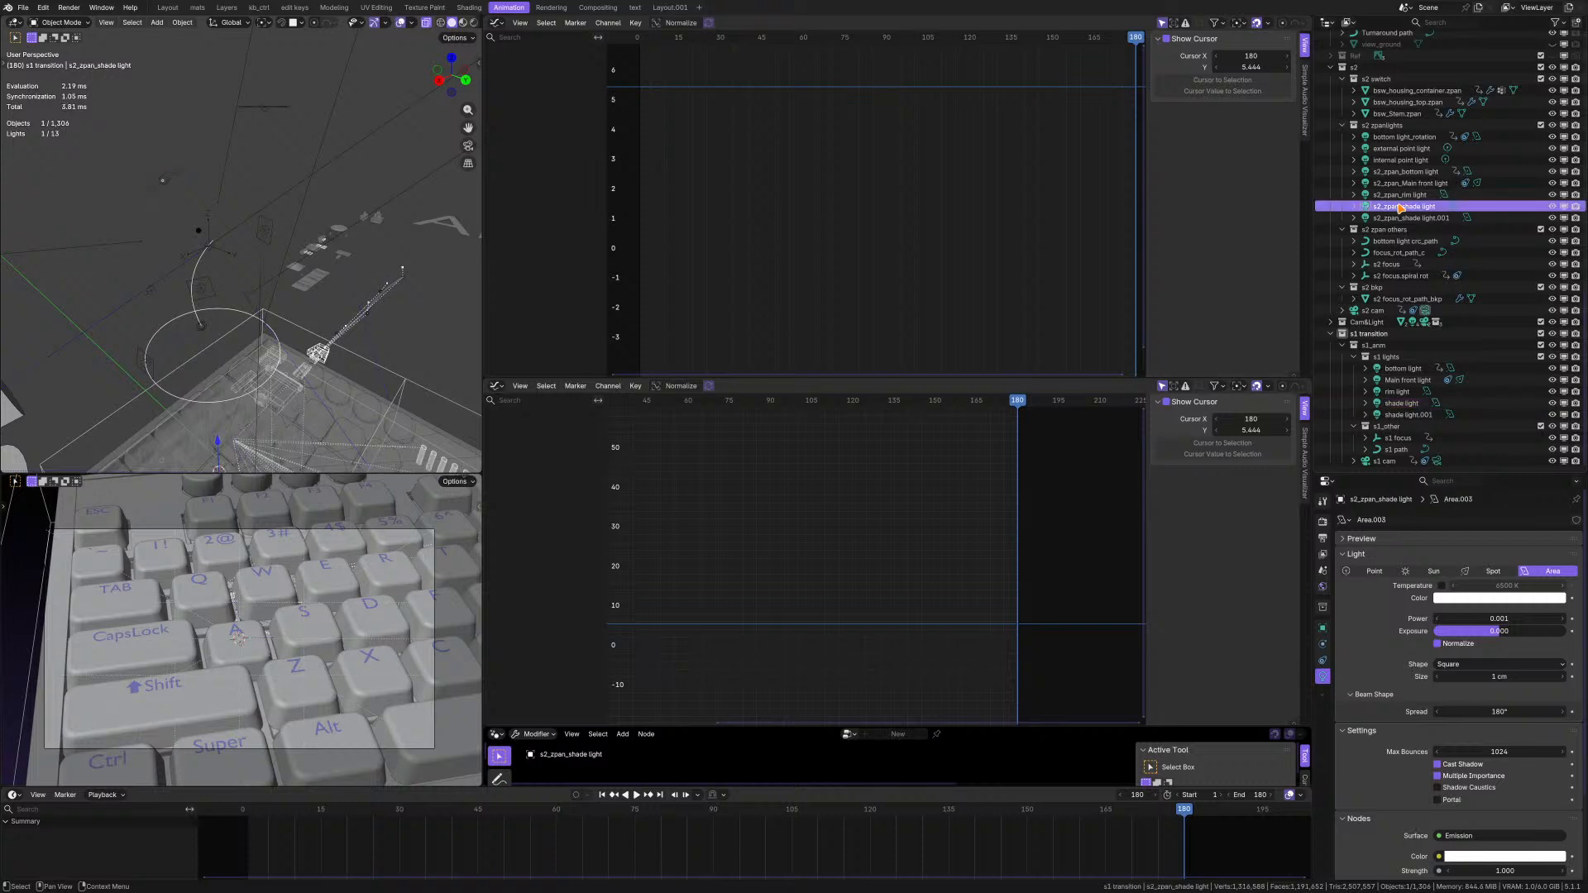
left_click(1400, 405)
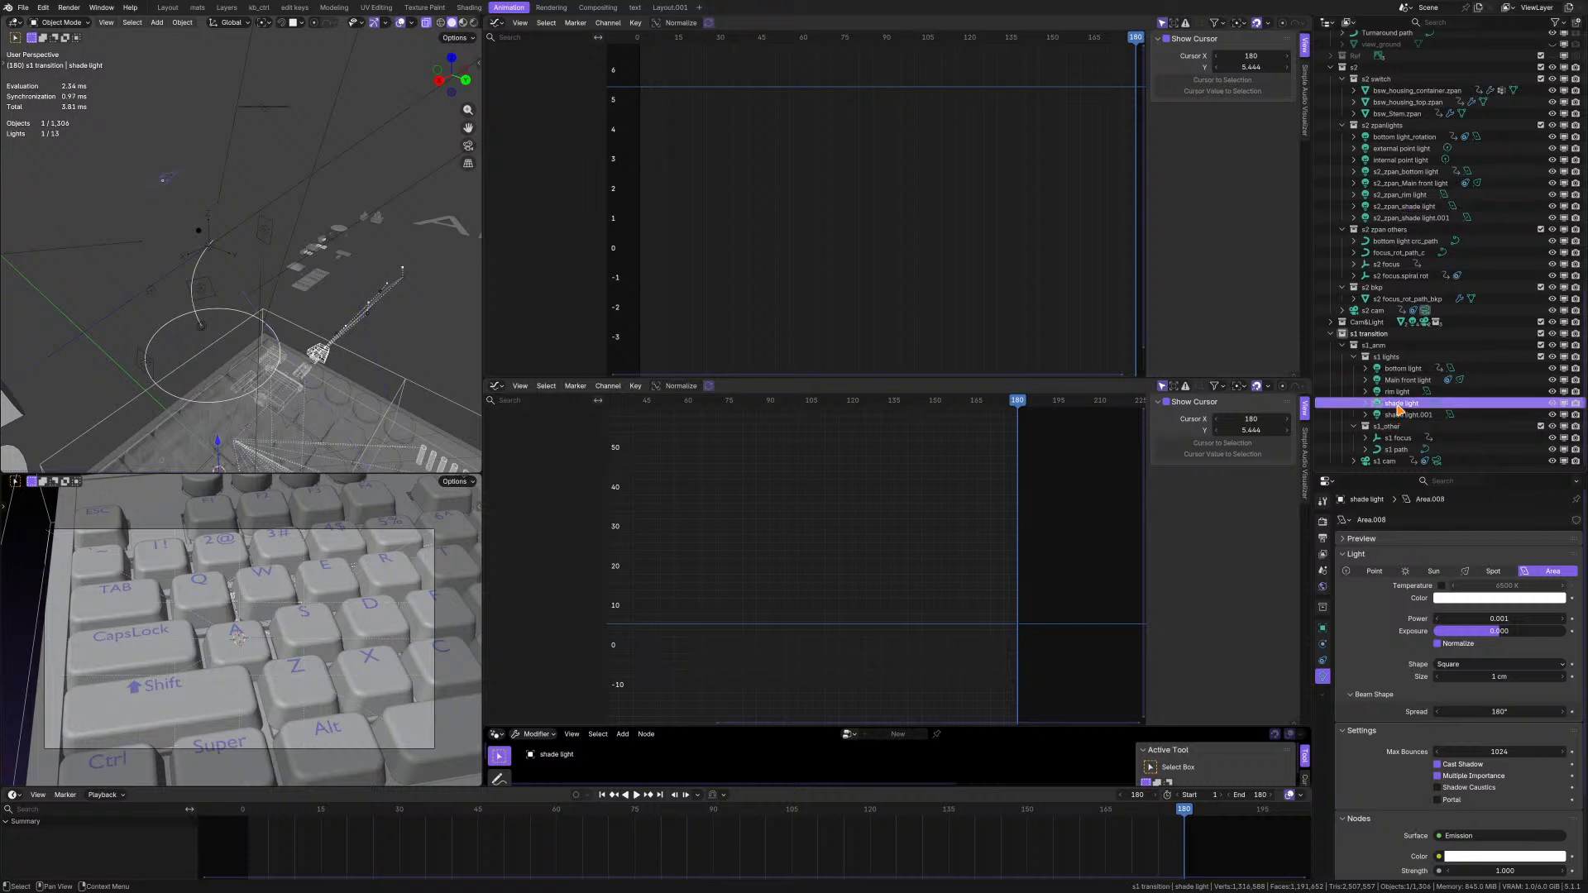
left_click(1410, 208, "ctrl")
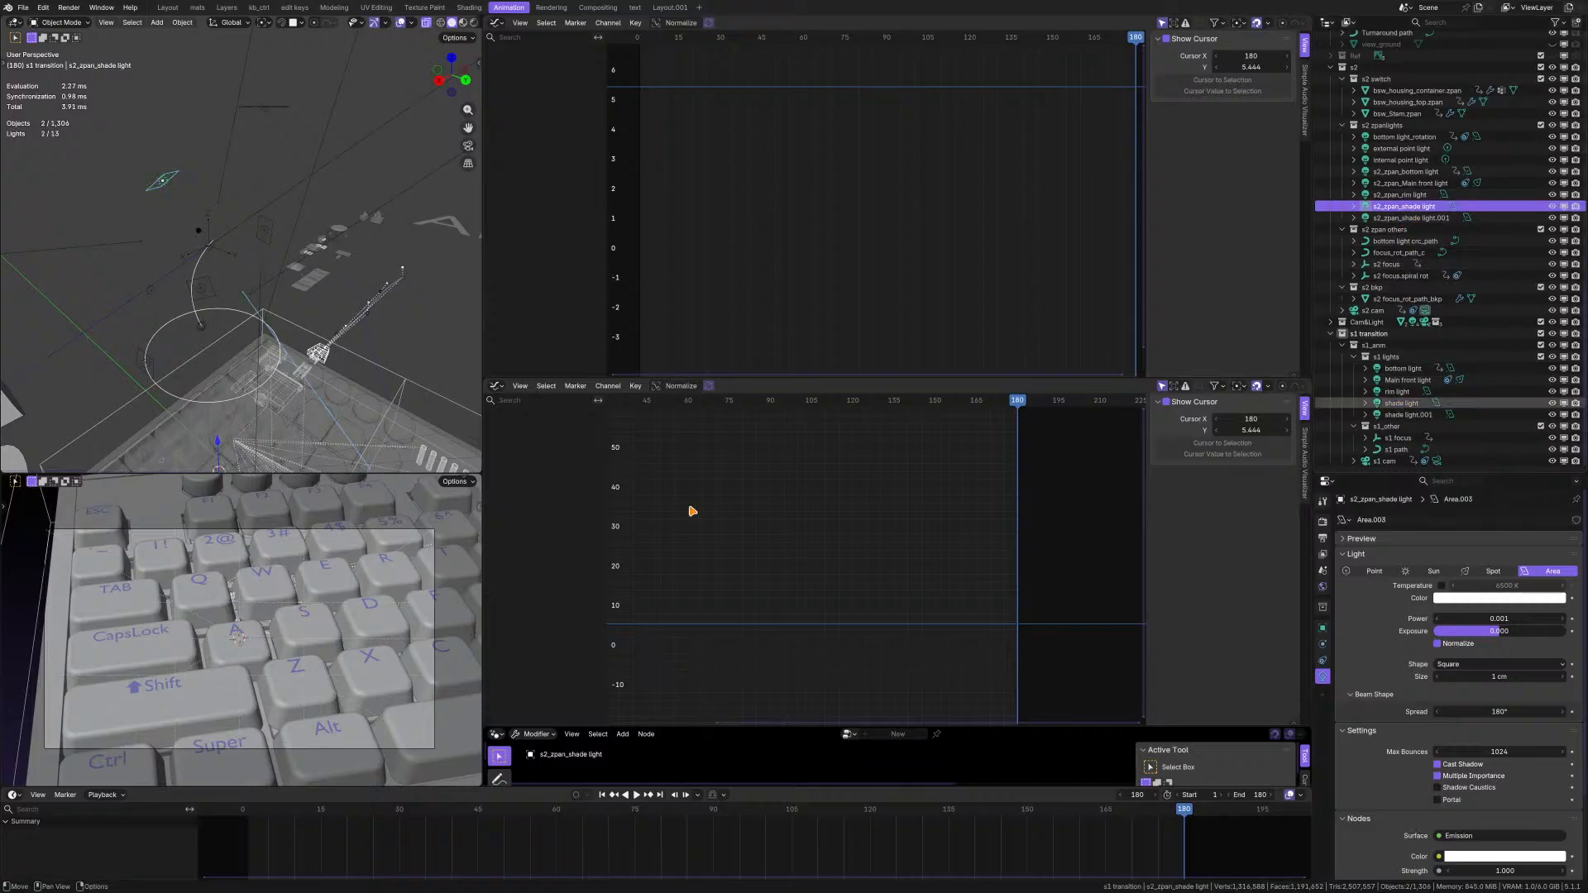
key("Home")
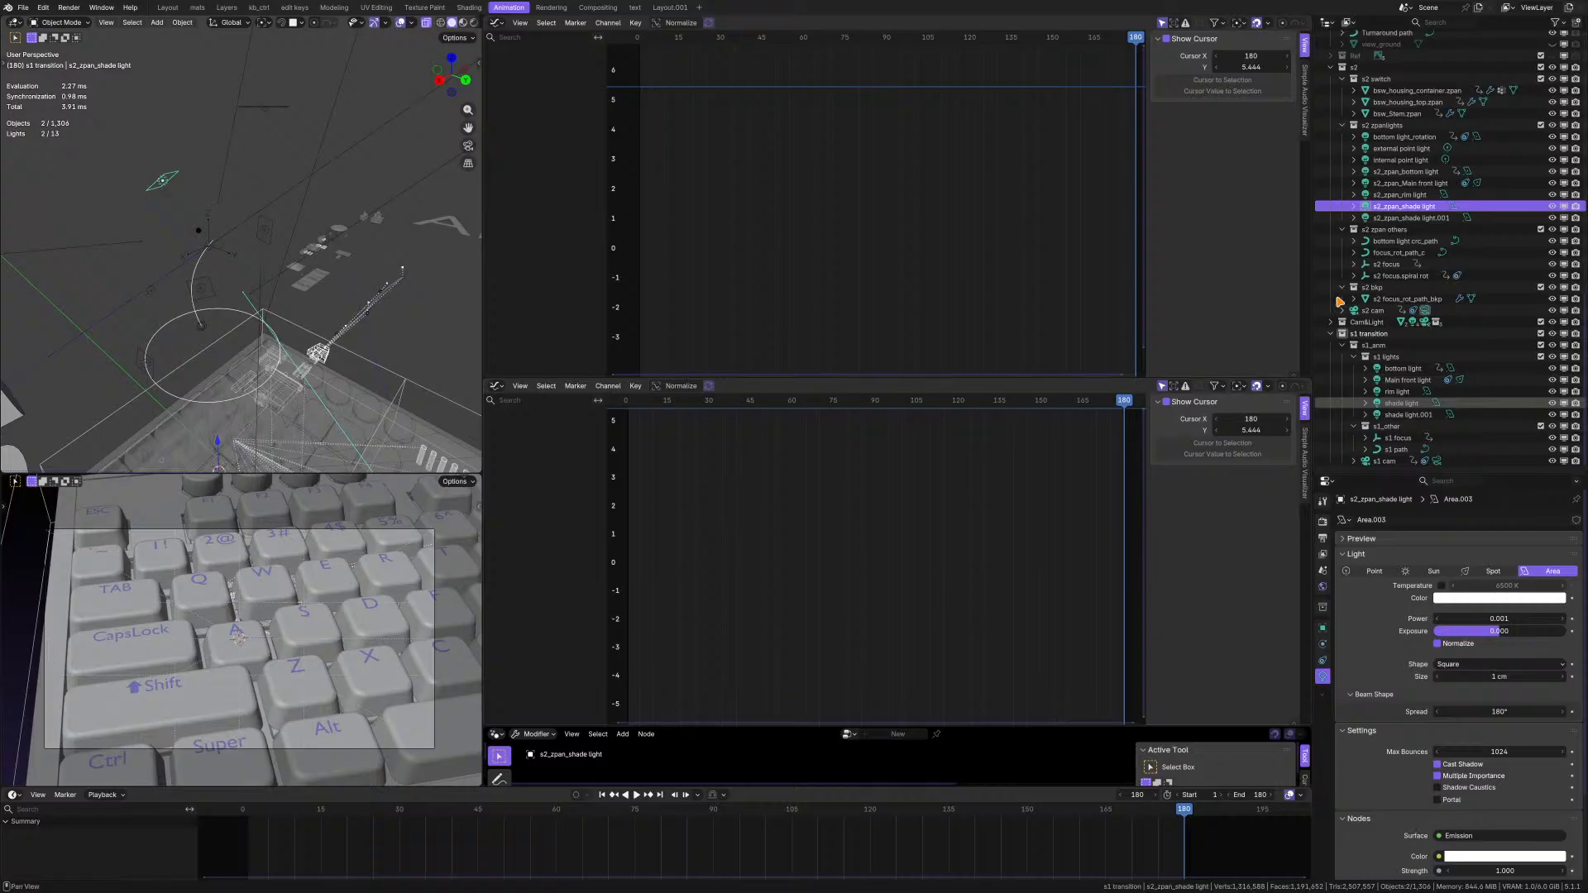
- Compare the placement and Power setting of s2_zpan_shade light.001 with those of the s1 shade light.001
left_click(1413, 219)
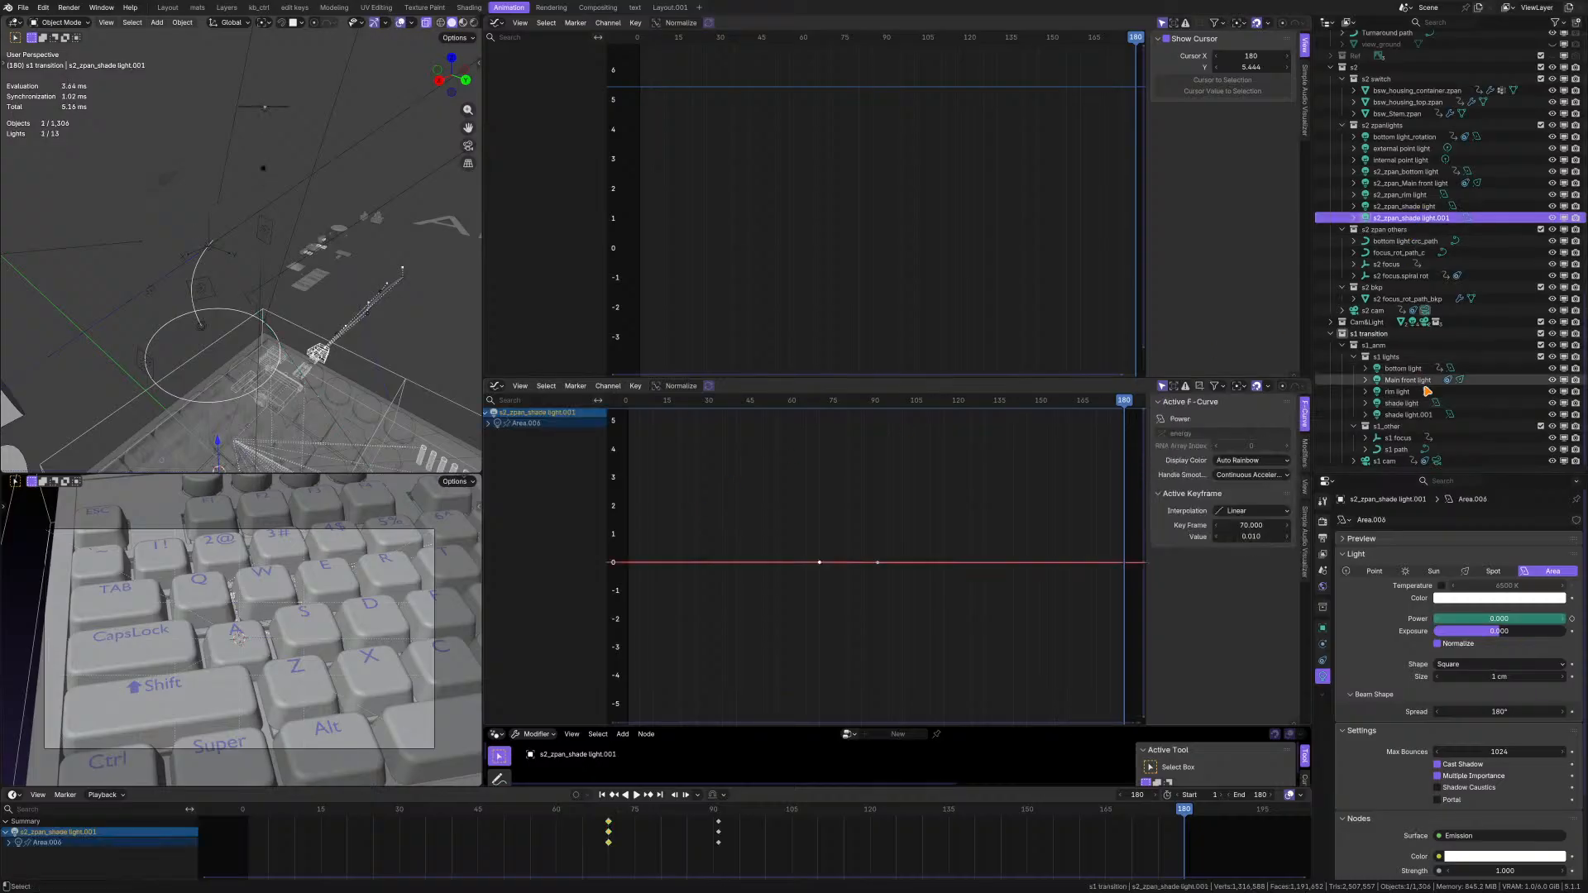
left_click(1427, 414, "ctrl")
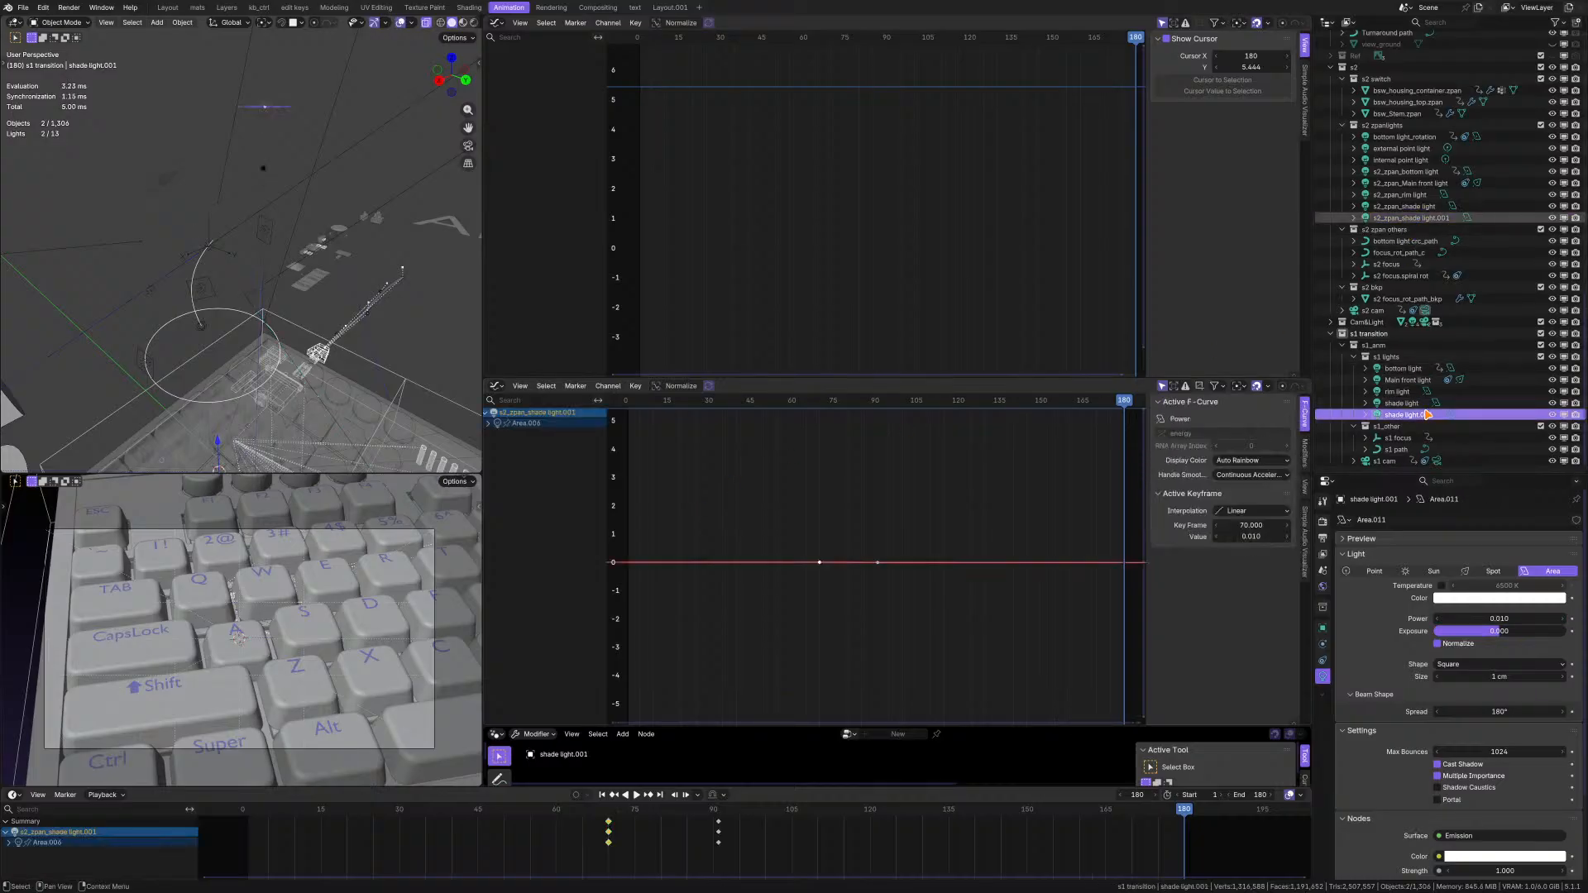
left_click(1427, 414)
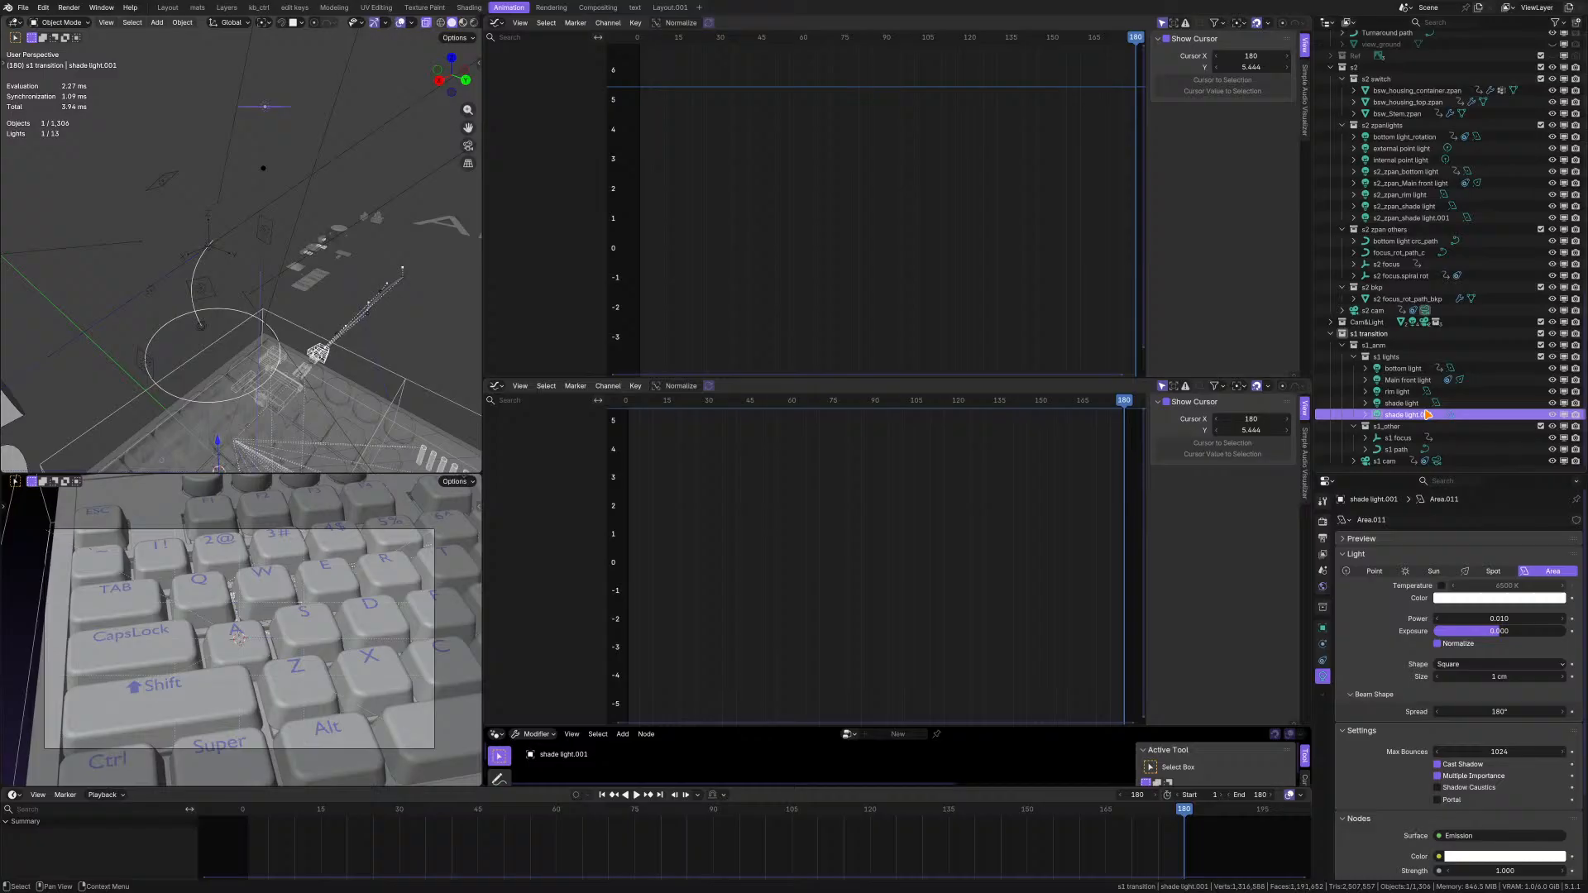
left_click(1415, 218)
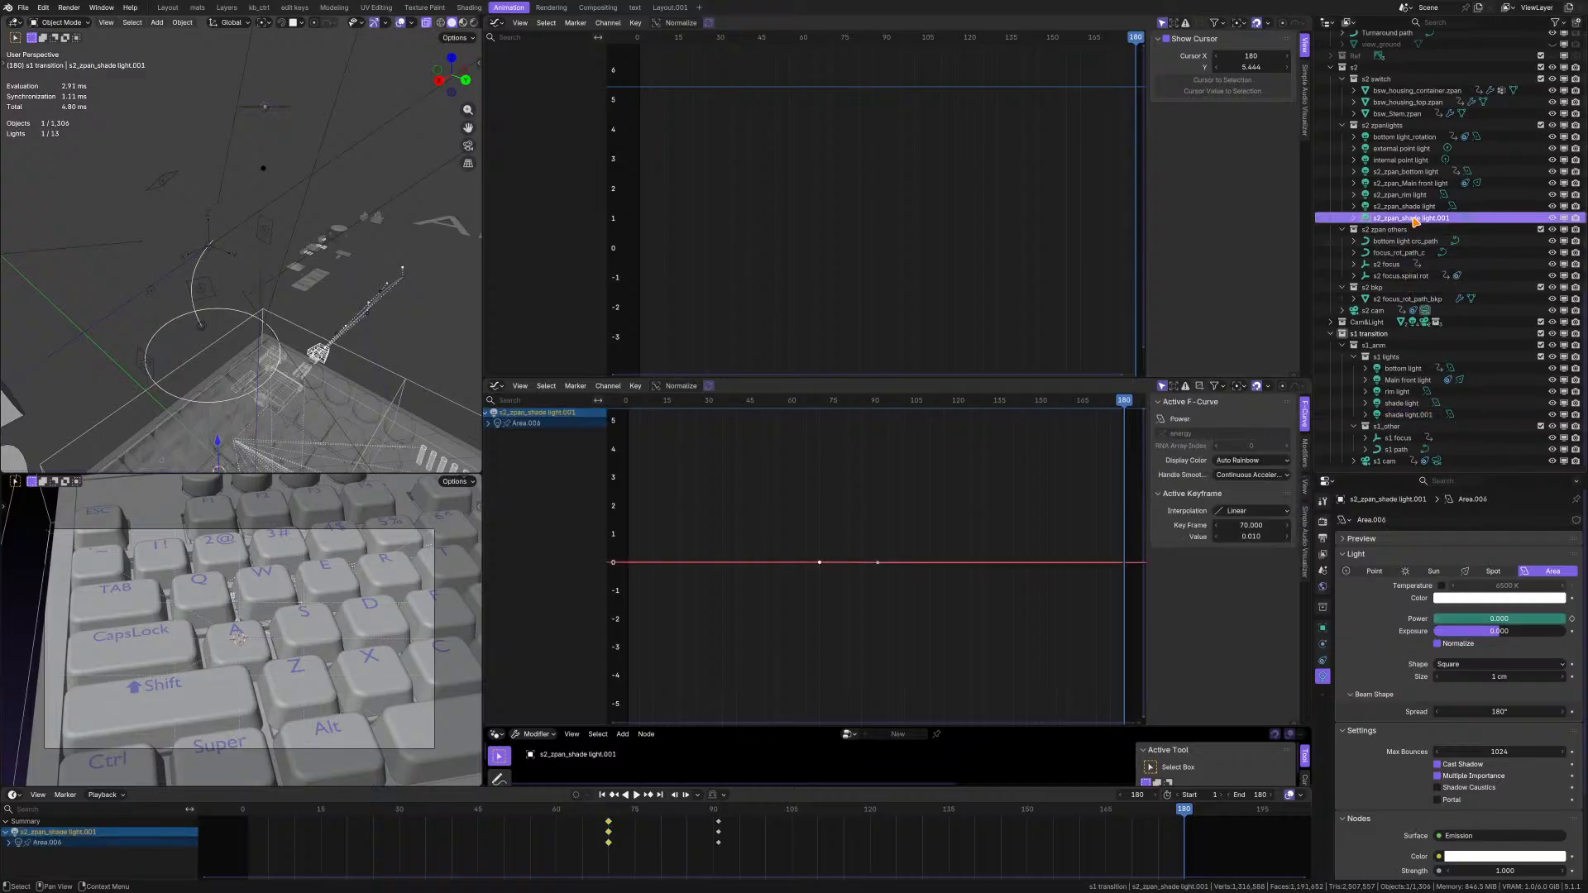
left_click(1409, 414)
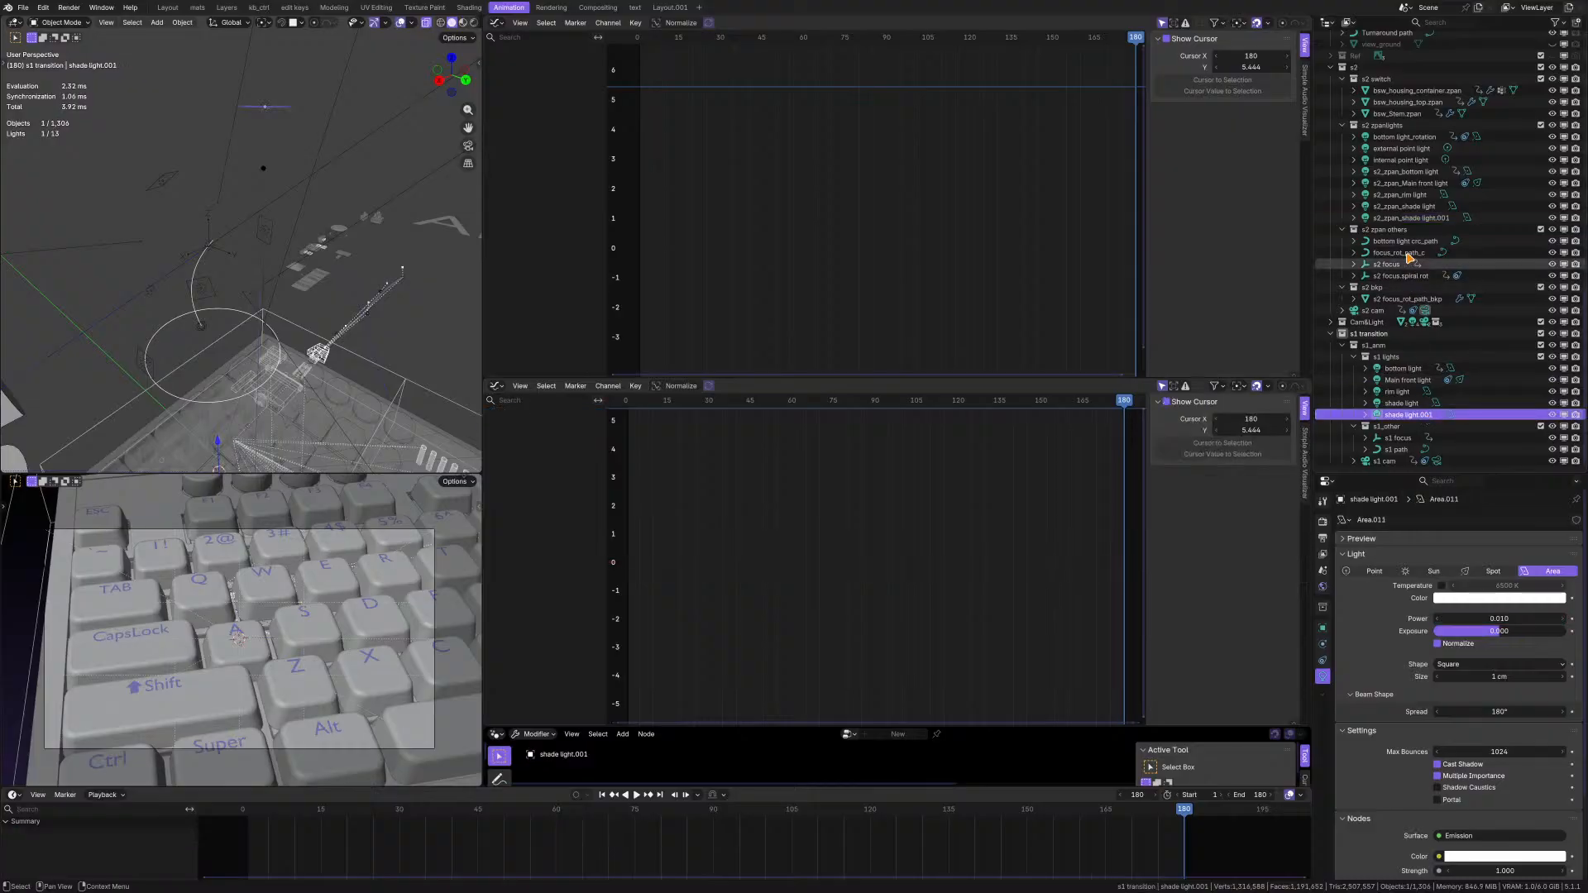
left_click(1415, 219)
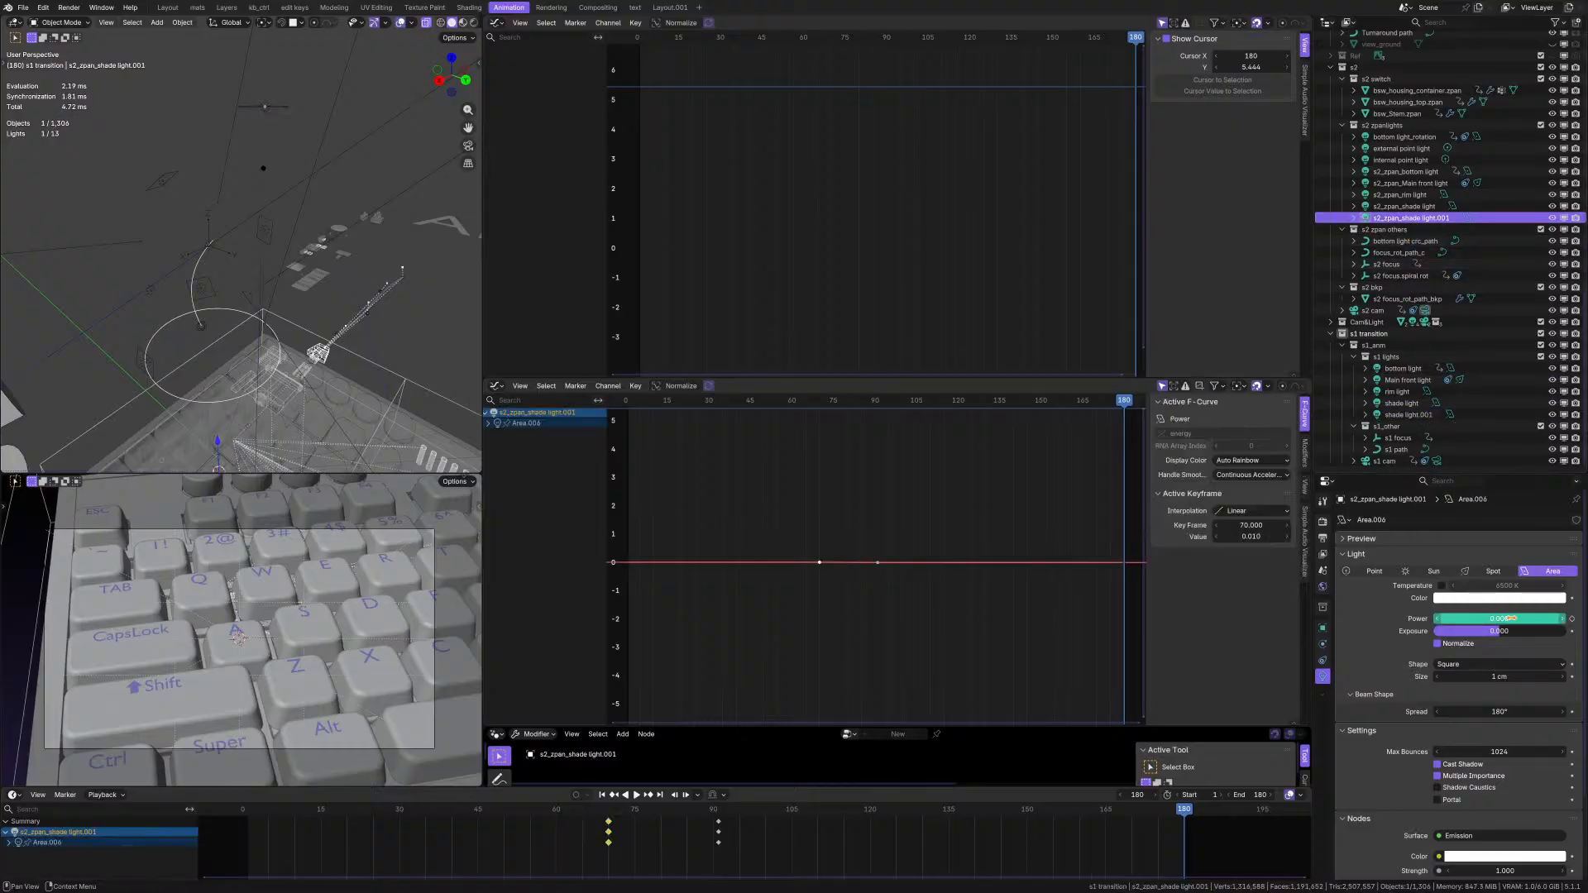
- Frame the Power curve of s2_zpan_shade light.001 and examine its ramp alongside the light setup around the keyboard
key("Home")
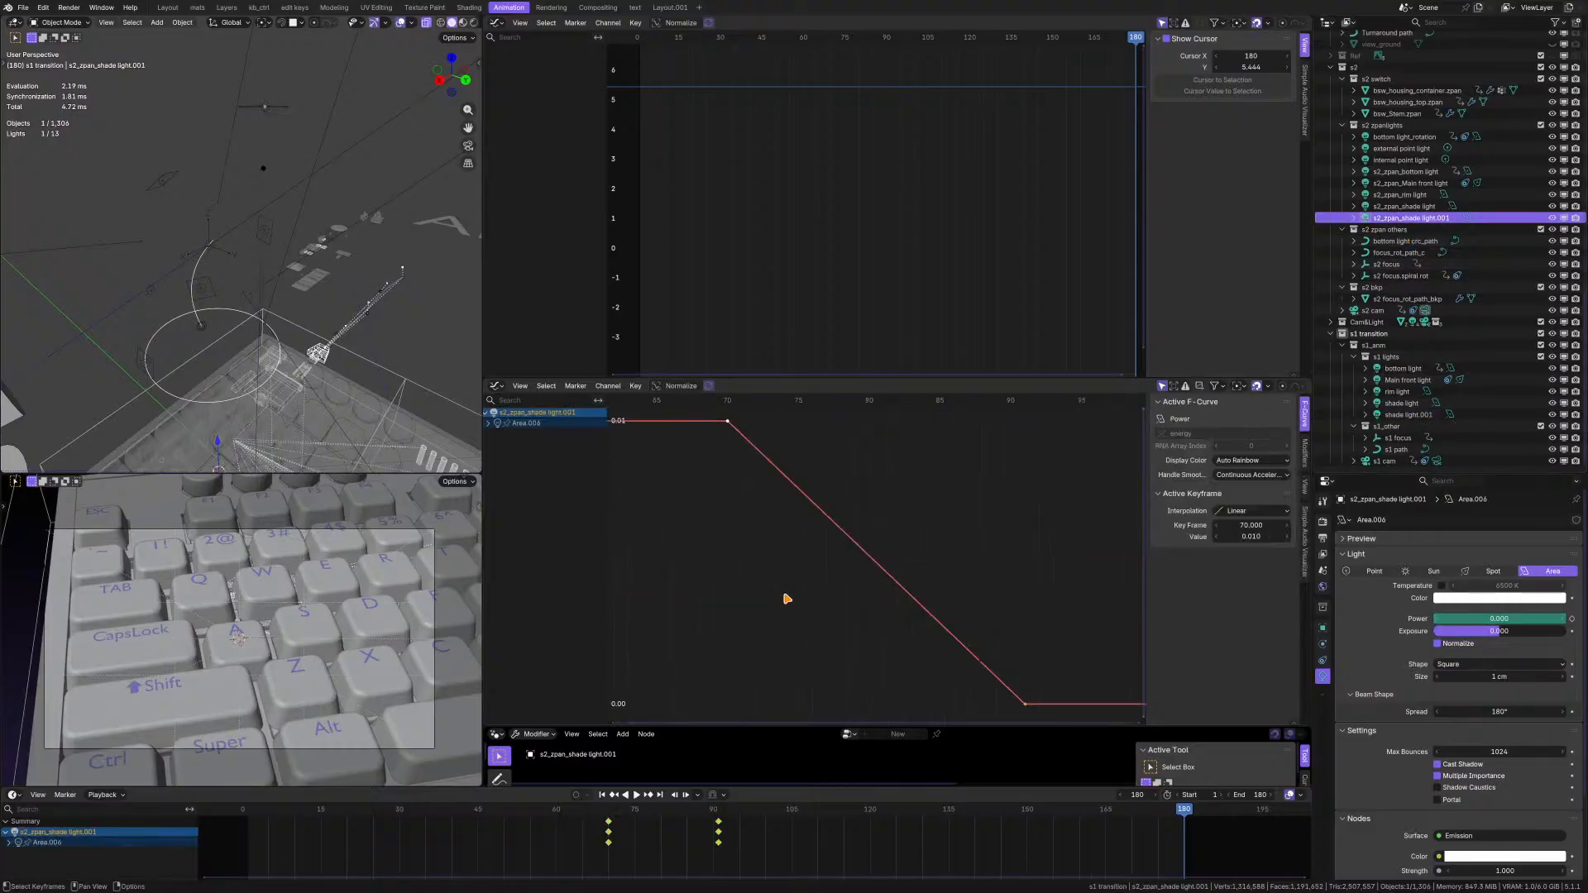
scroll(725, 426, "down", 2)
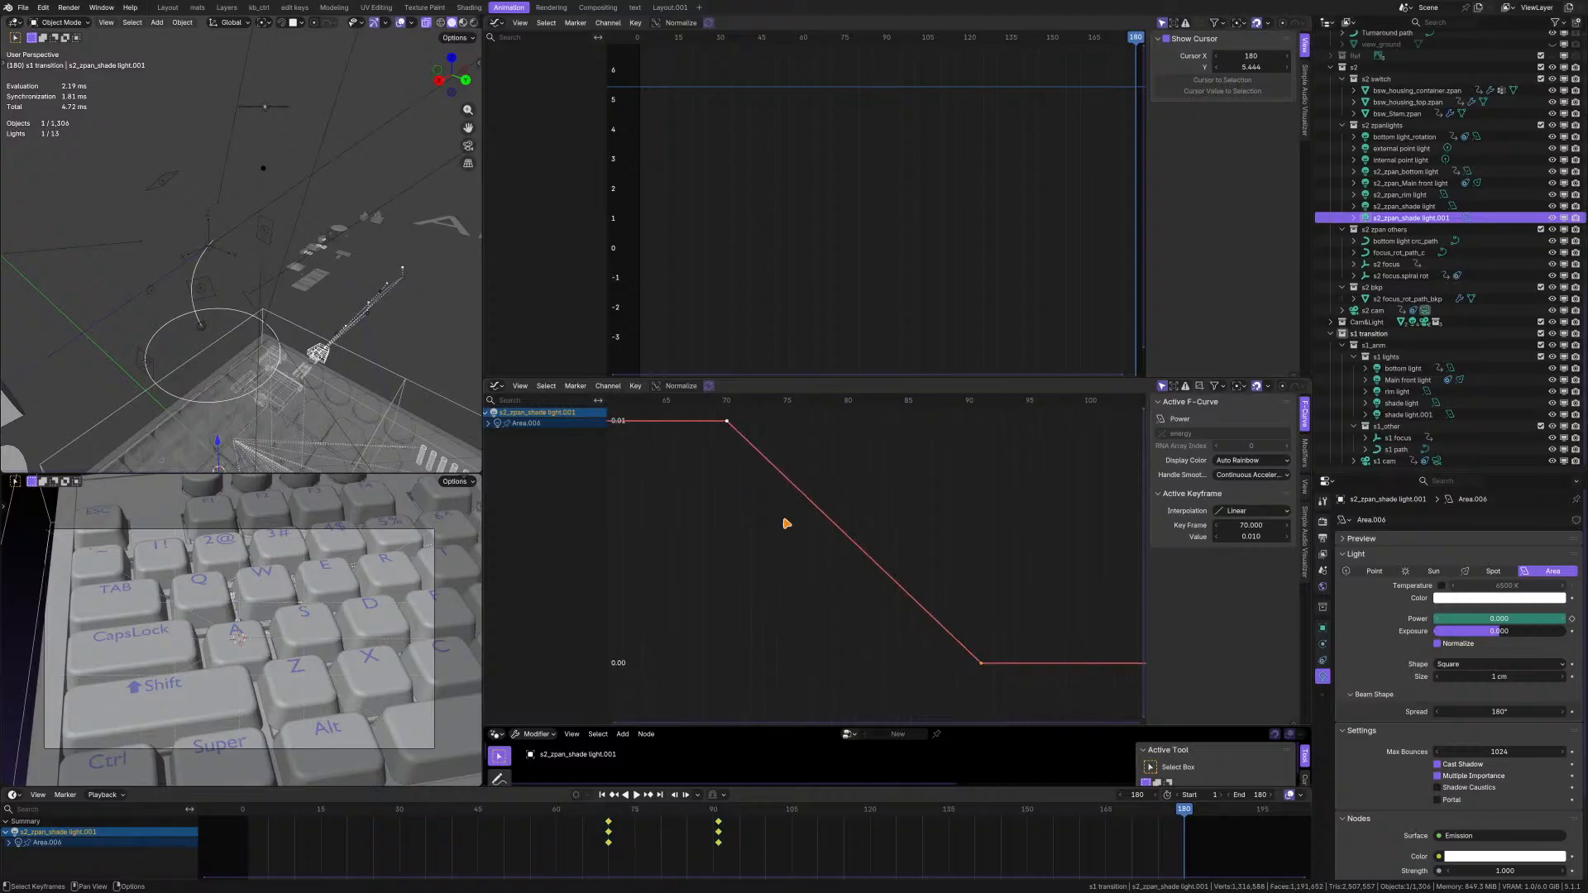
scroll(266, 374, "down", 6)
scroll(251, 377, "up", 3)
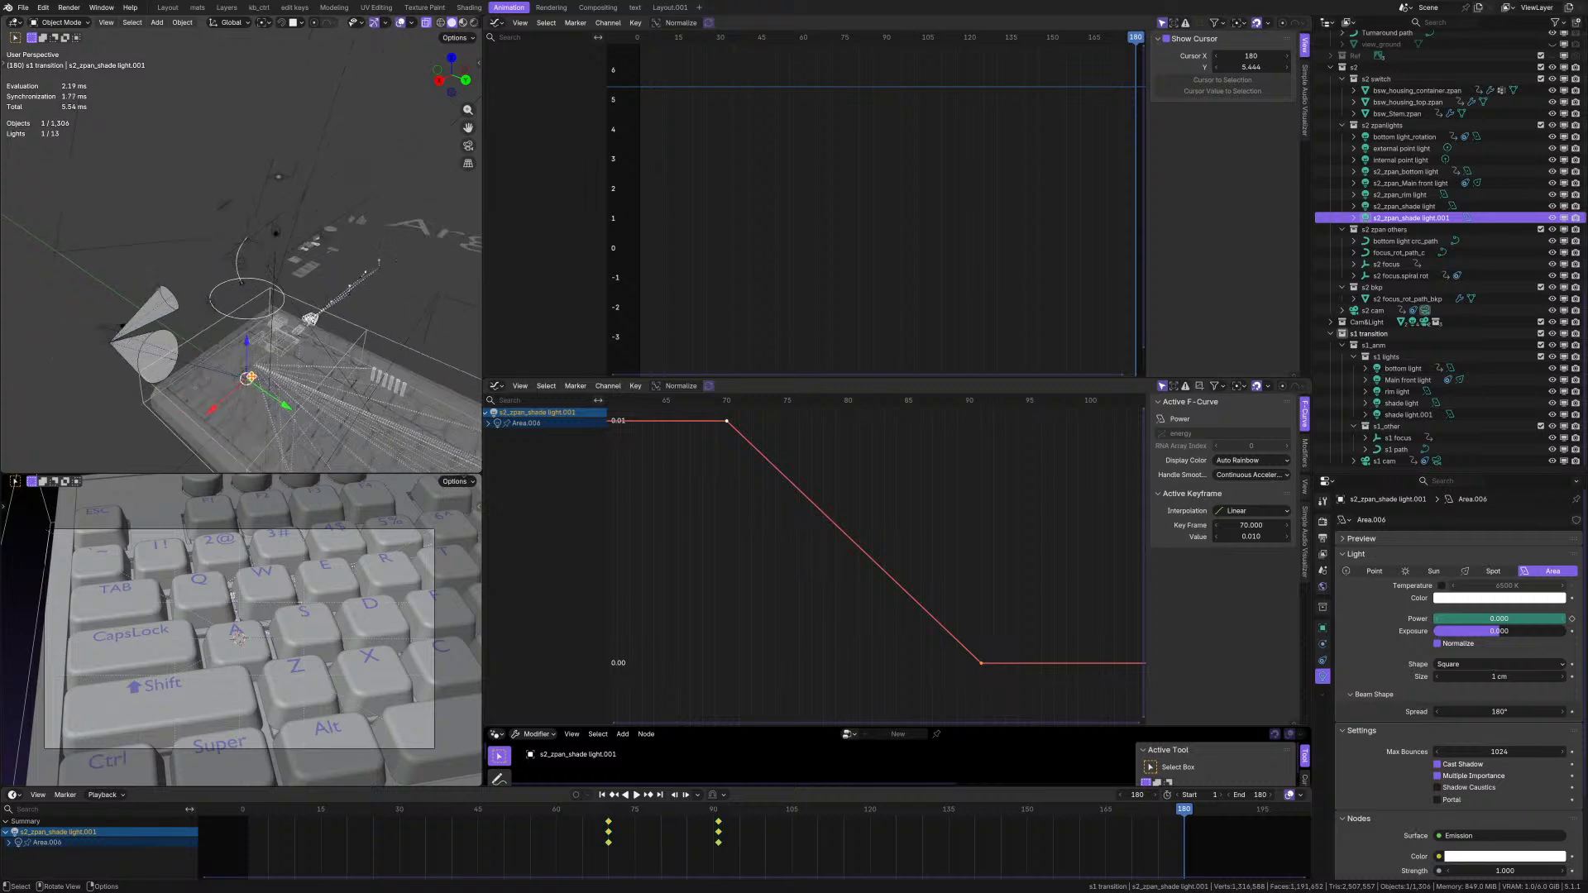
middle_click_drag(250, 377, 197, 400)
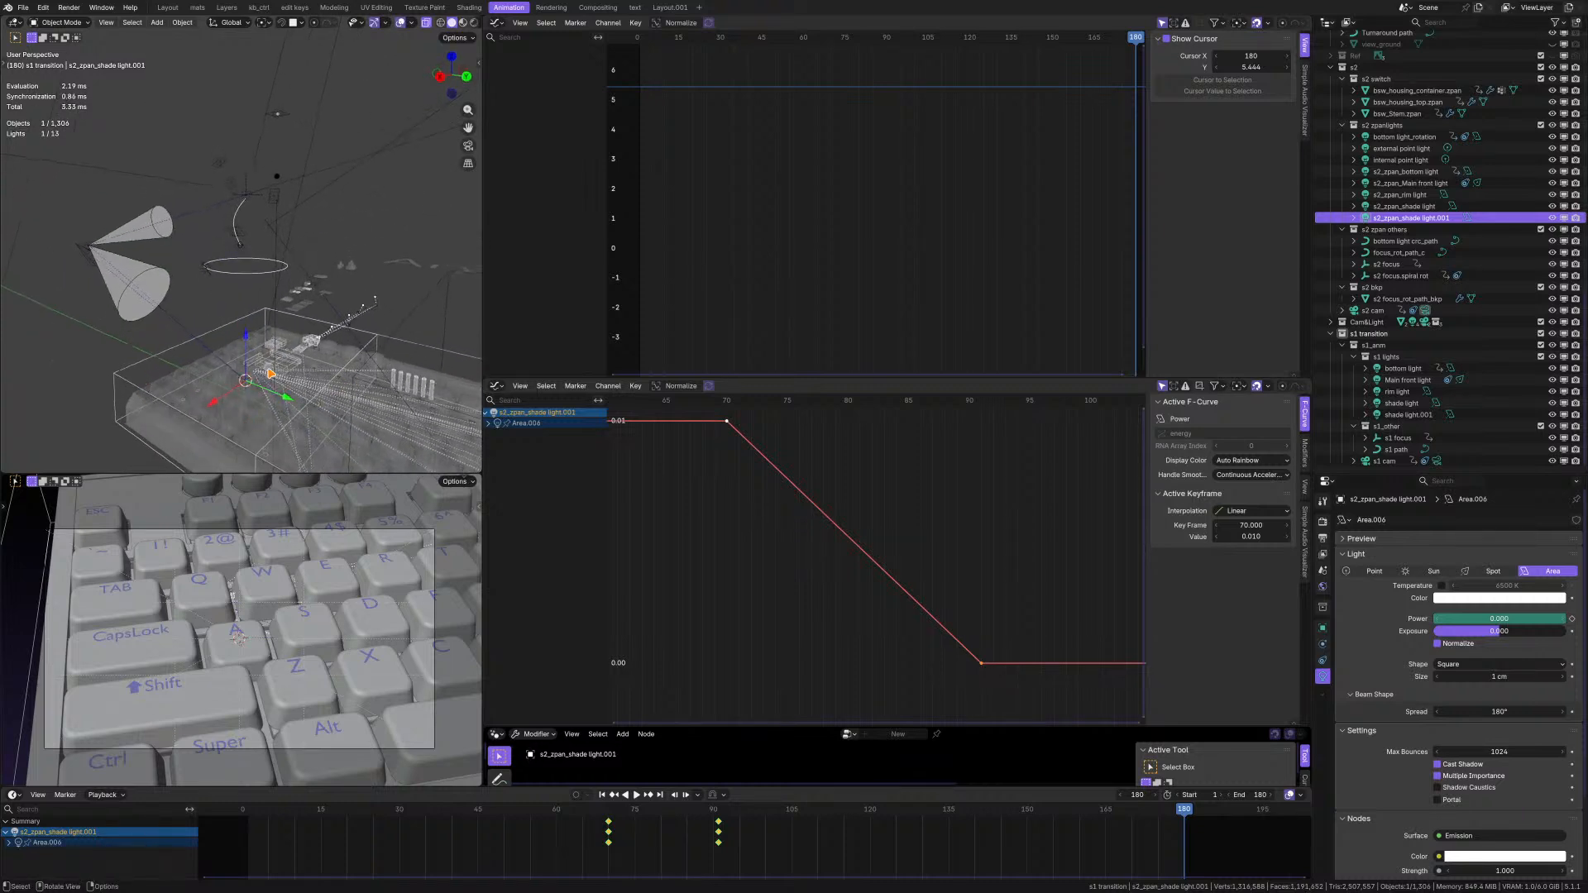
scroll(959, 583, "up", 1)
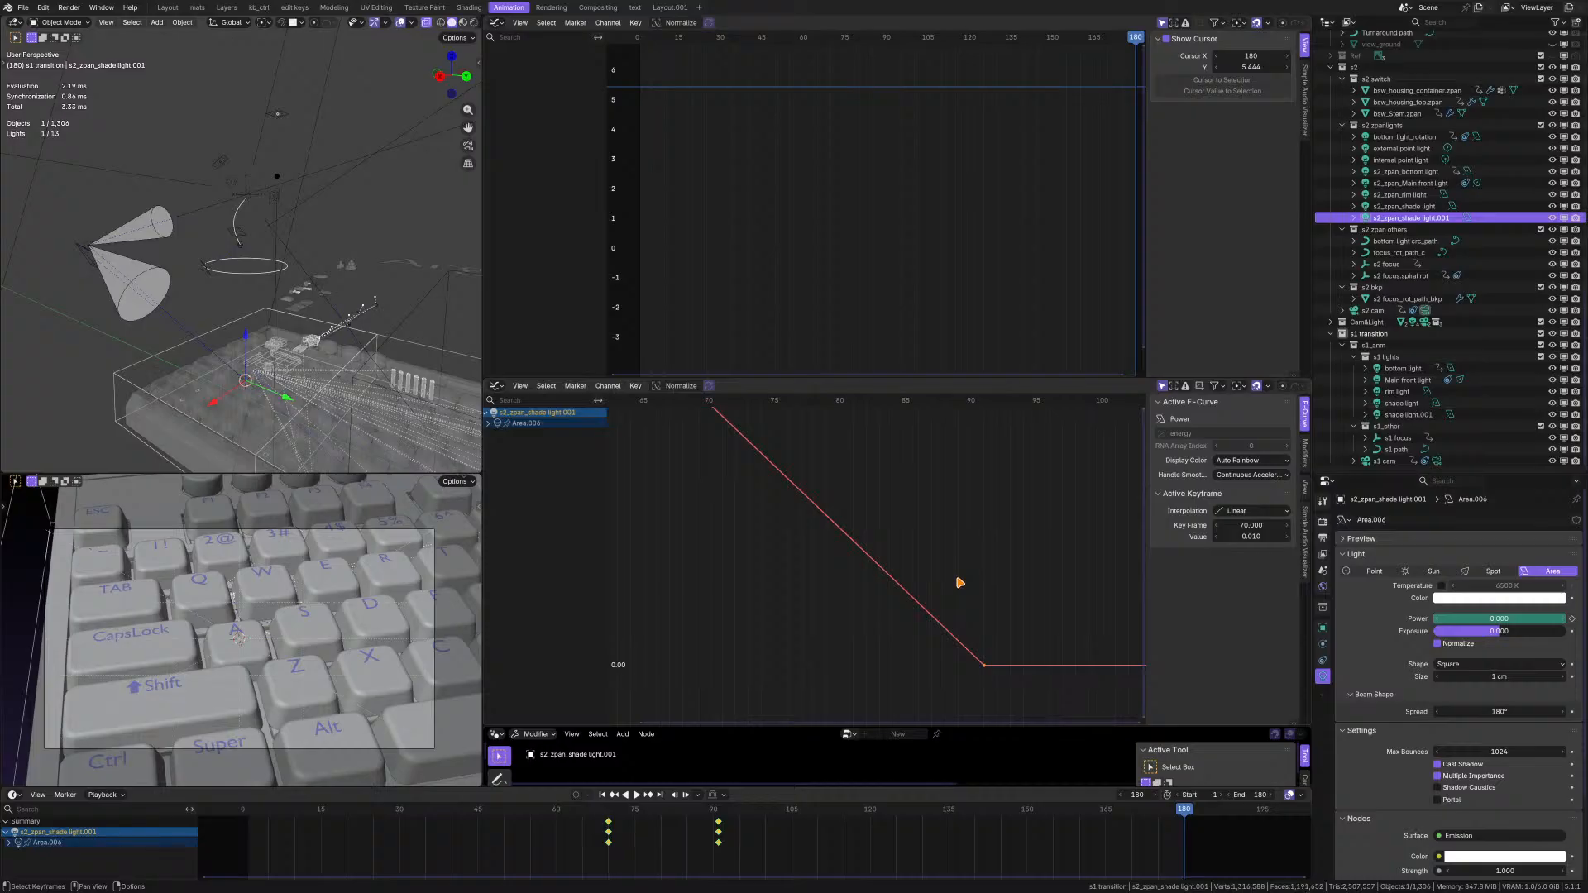
- Check the Power ramp of s2_zpan_shade light.001 against the settings and placement of the s1 shade light.001
middle_click_drag(237, 372, 244, 391)
scroll(890, 571, "down", 3)
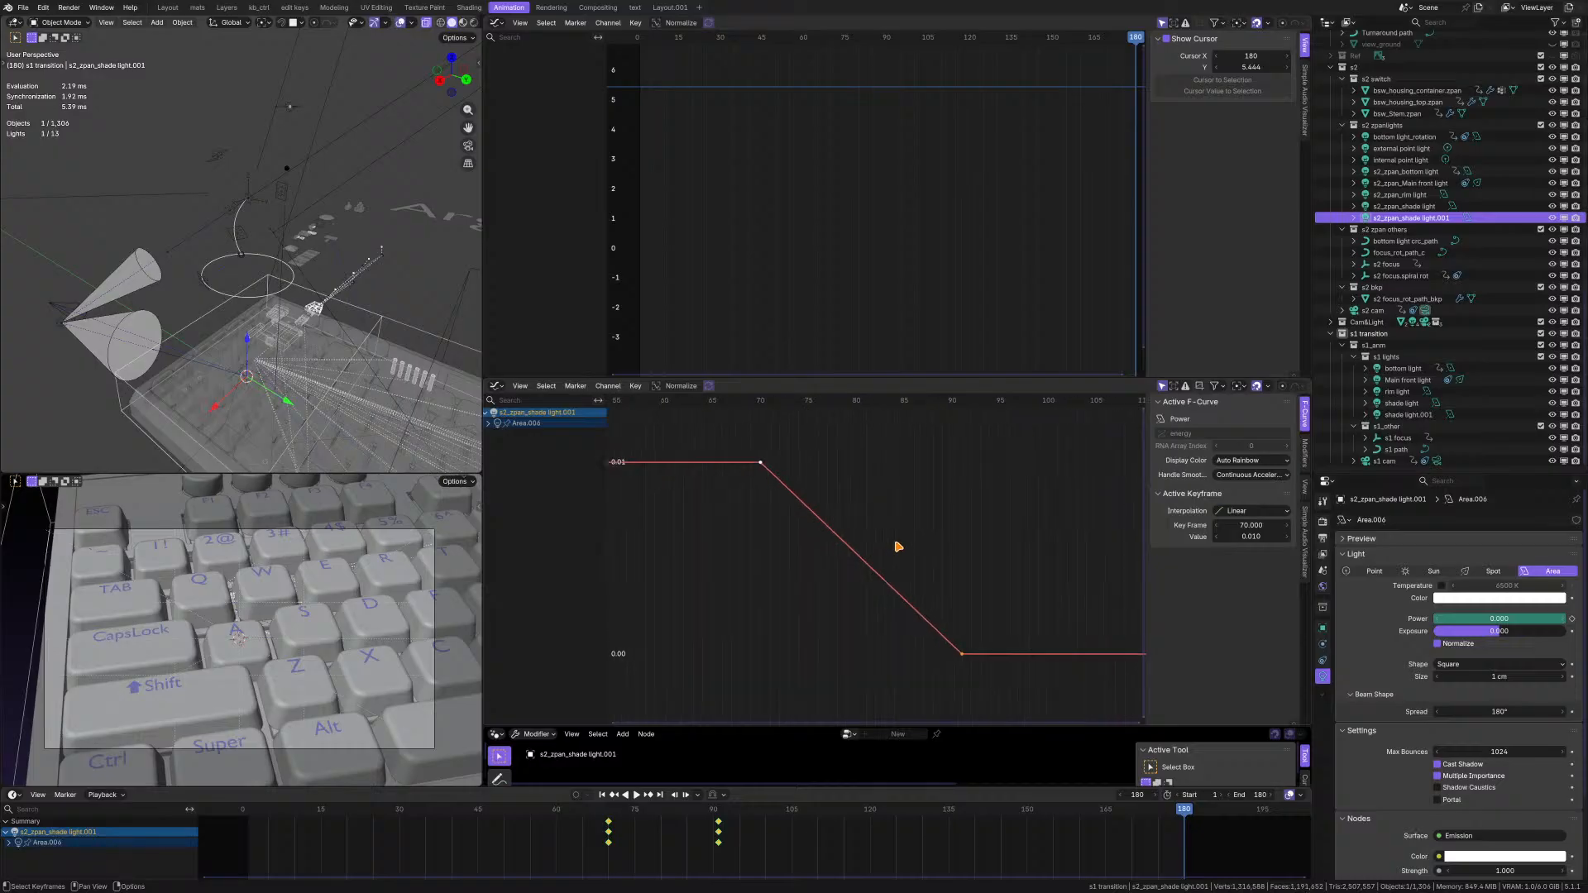
scroll(898, 547, "up", 2)
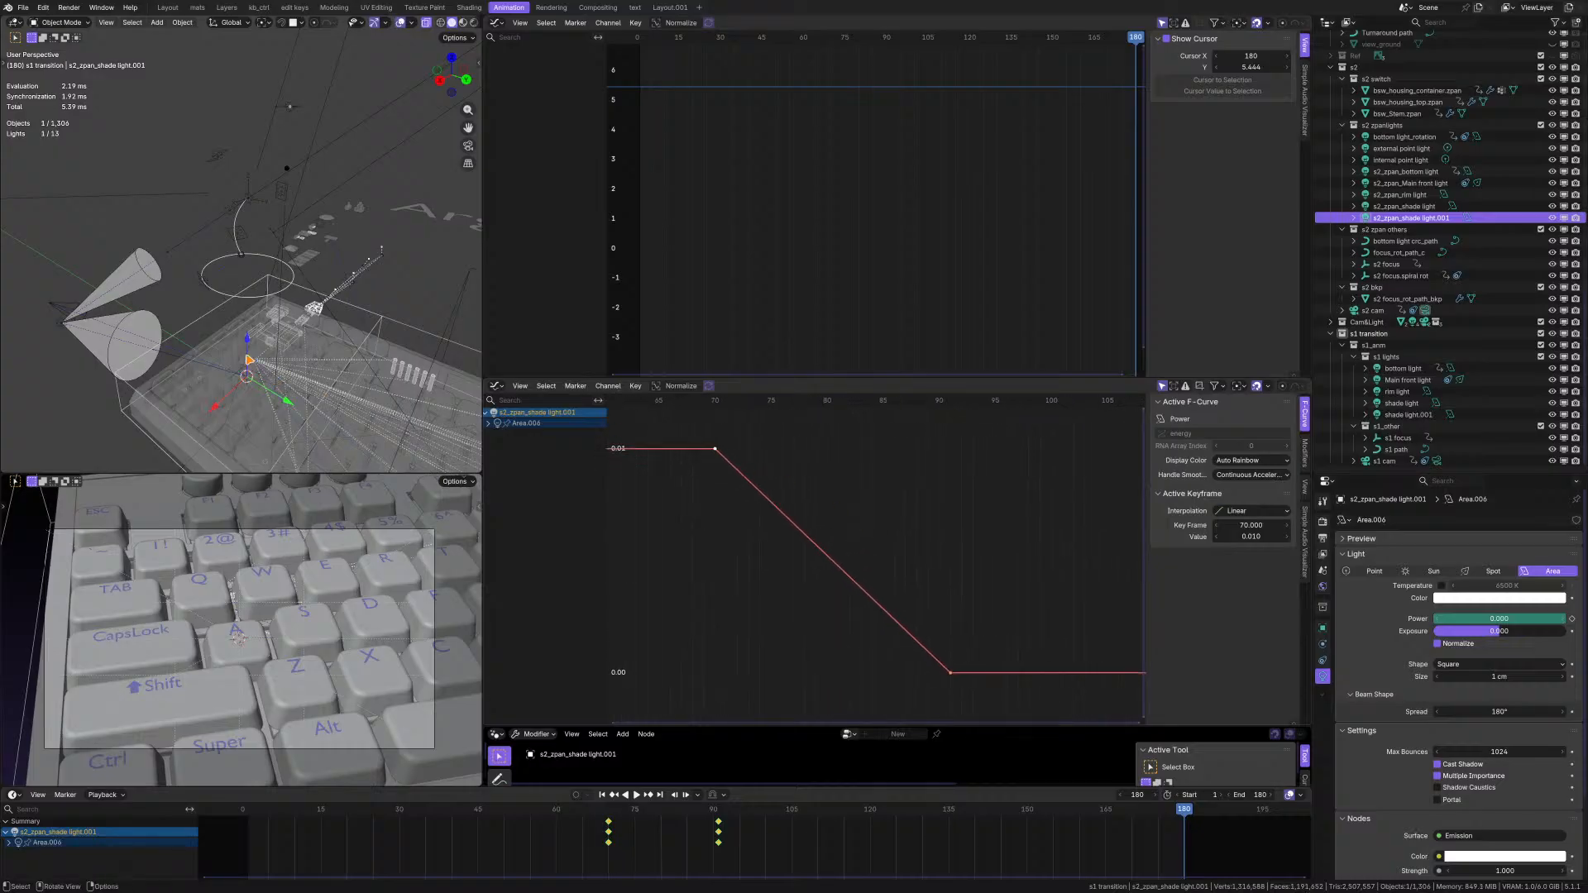
left_click(143, 324)
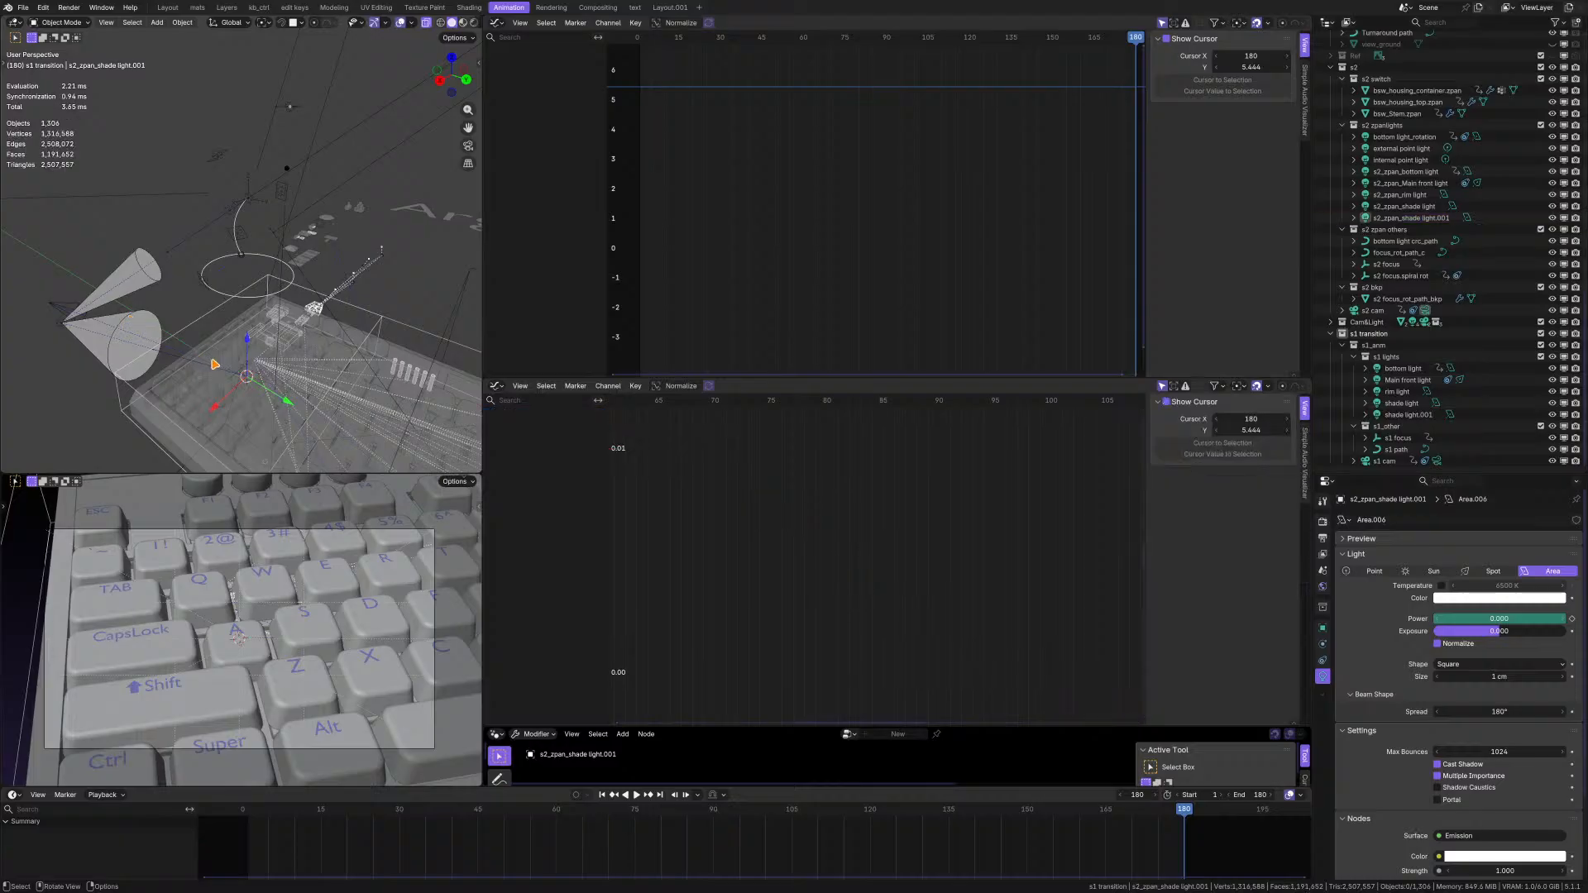
left_click(1412, 219)
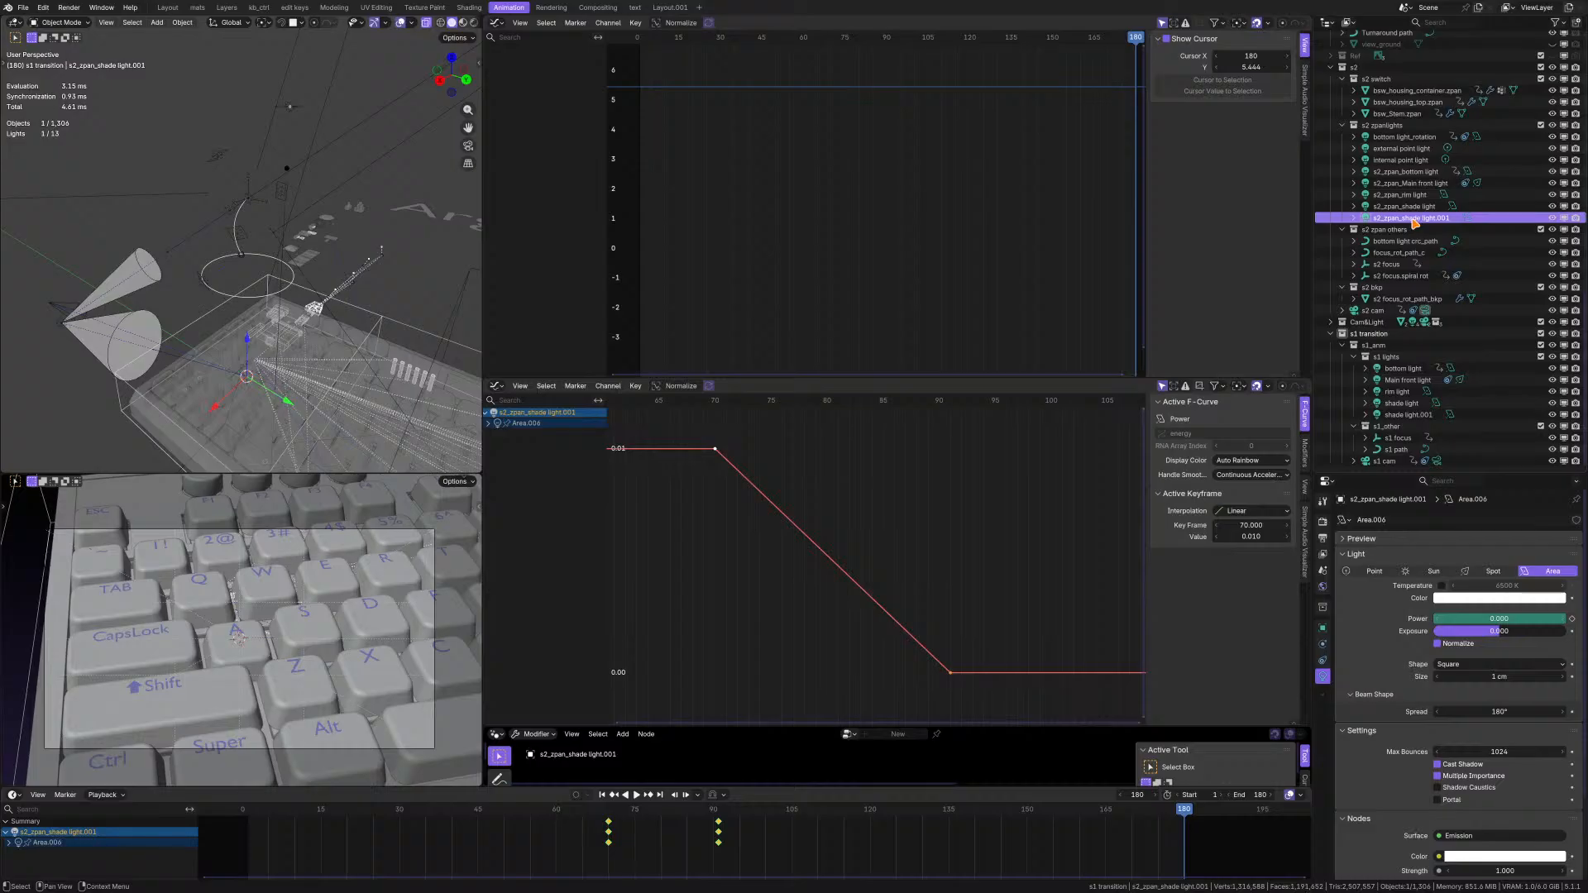
left_click(1402, 414)
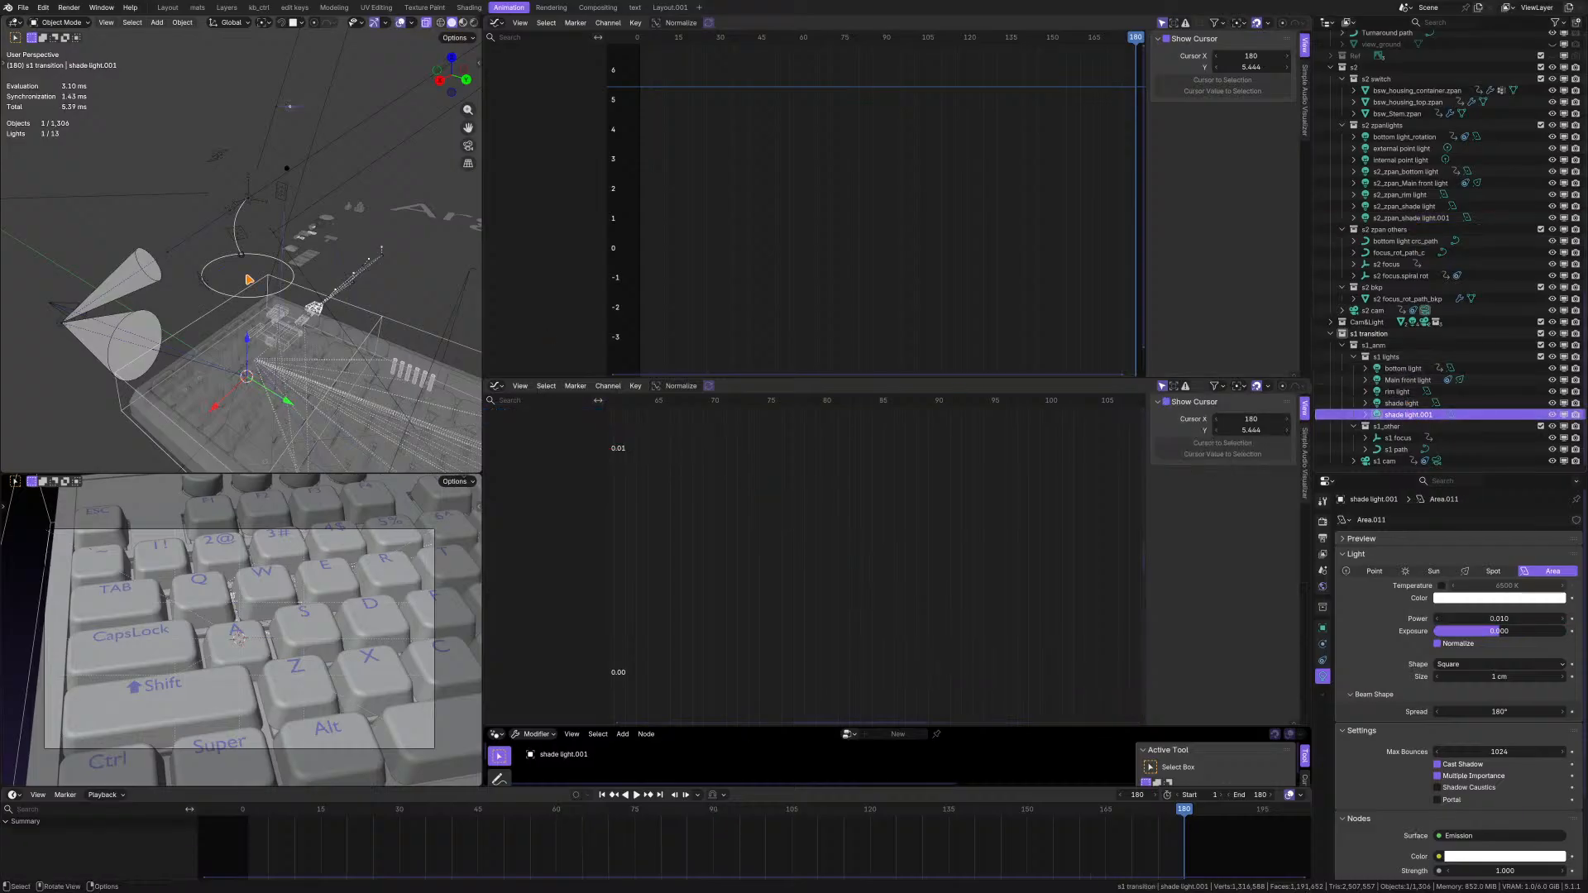
middle_click_drag(248, 280, 123, 234)
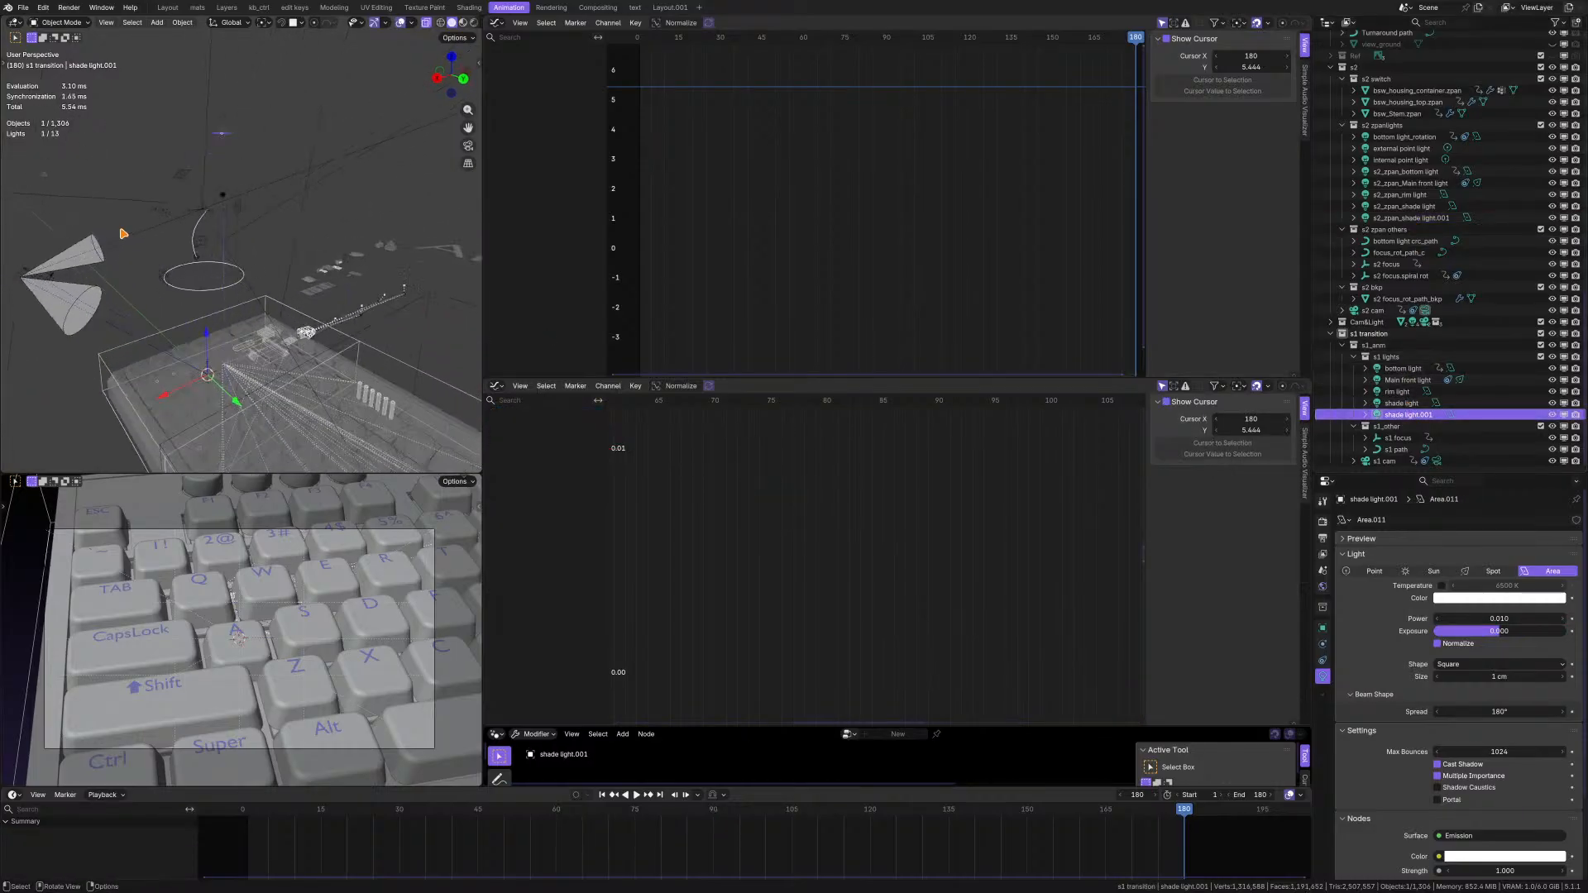
scroll(123, 234, "up", 2)
mouse_move(223, 271)
middle_mouse_down()
mouse_move(273, 268)
mouse_move(196, 265)
mouse_move(207, 248)
middle_mouse_up()
scroll(228, 154, "up", 2)
- Select s2_zpan_shade light together with the s1 shade light and compare their positions above the keyboard
left_click(236, 160)
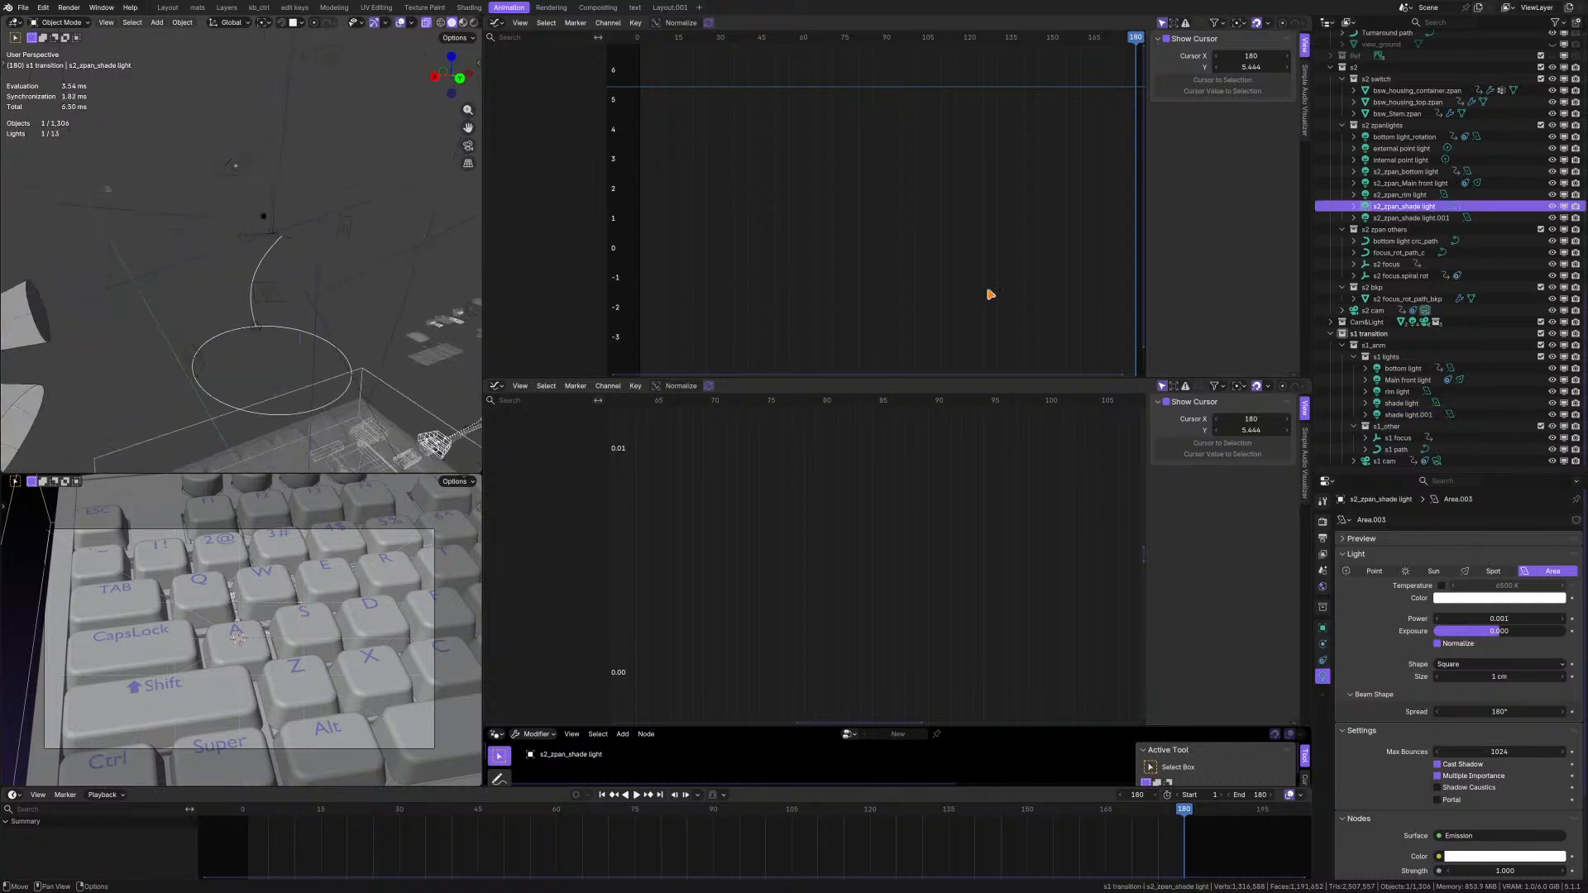
left_click(1404, 406, "ctrl")
scroll(167, 248, "down", 3)
scroll(187, 233, "up", 3)
middle_click_drag(188, 235, 209, 162)
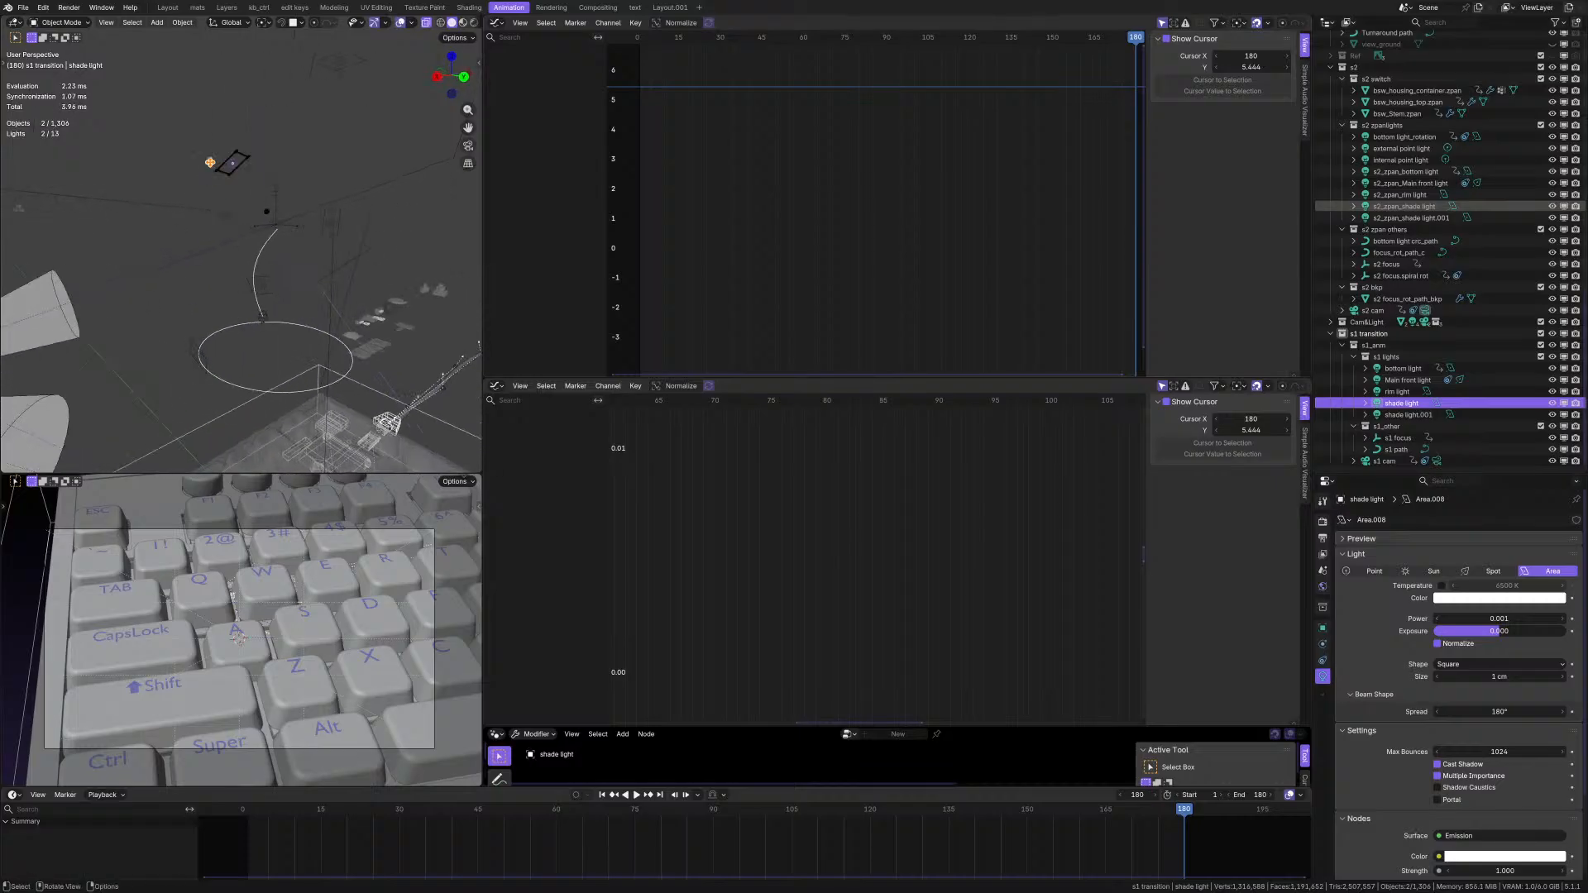
- Select the s1 shade light.001 and s2_zpan_shade light.001 together, and alternate between them to compare their placement and Power
left_click(1409, 414)
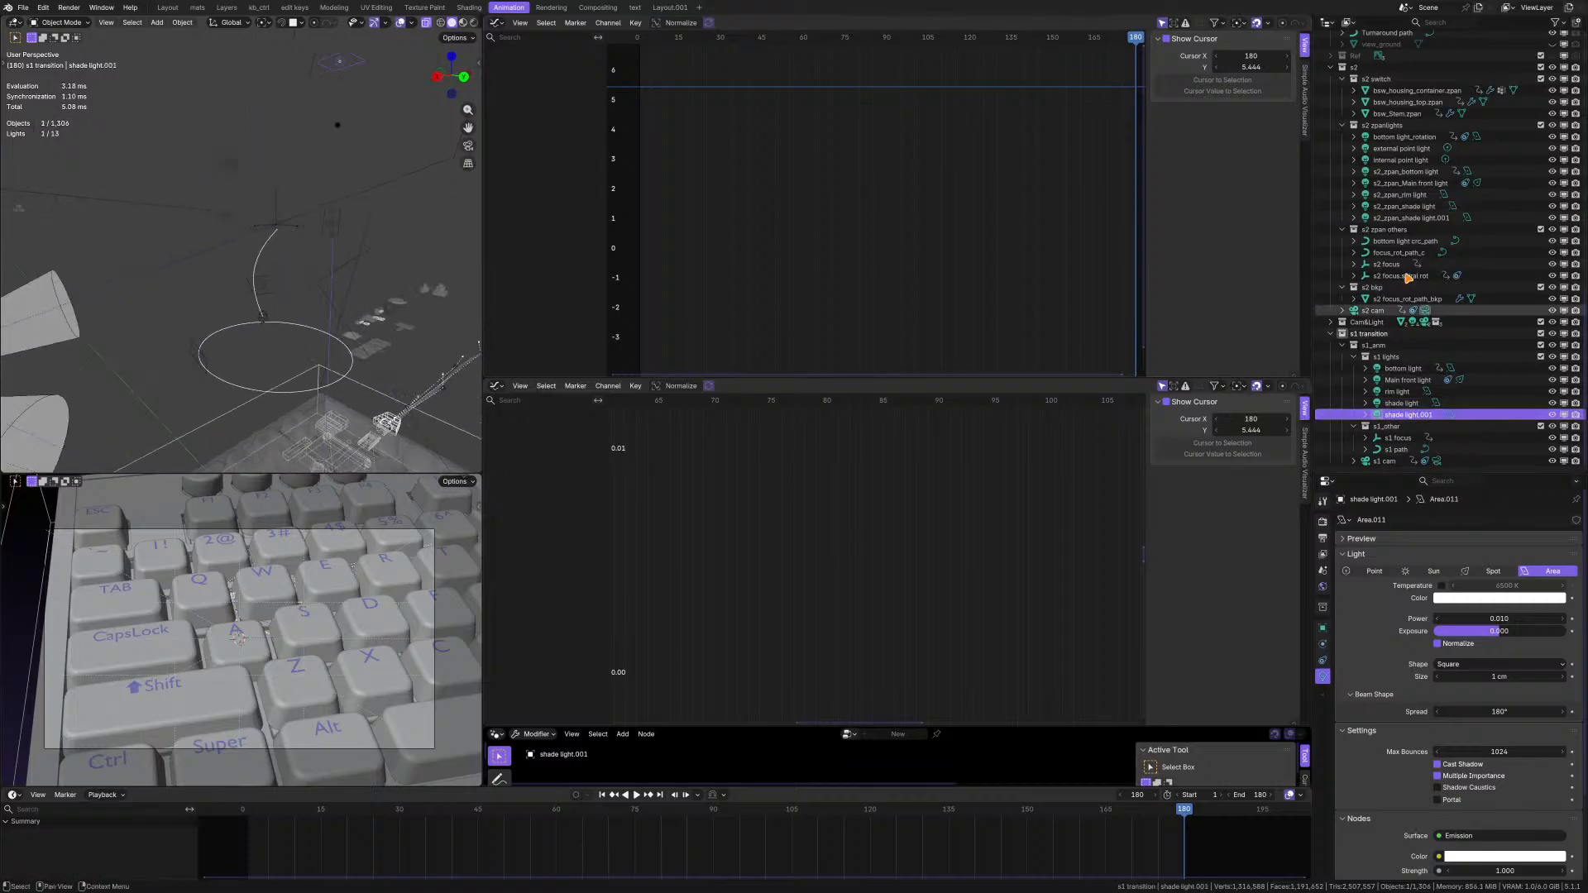
left_click(1421, 219, "ctrl")
scroll(269, 256, "down", 2)
middle_click_drag(325, 291, 303, 229)
scroll(306, 151, "up", 3)
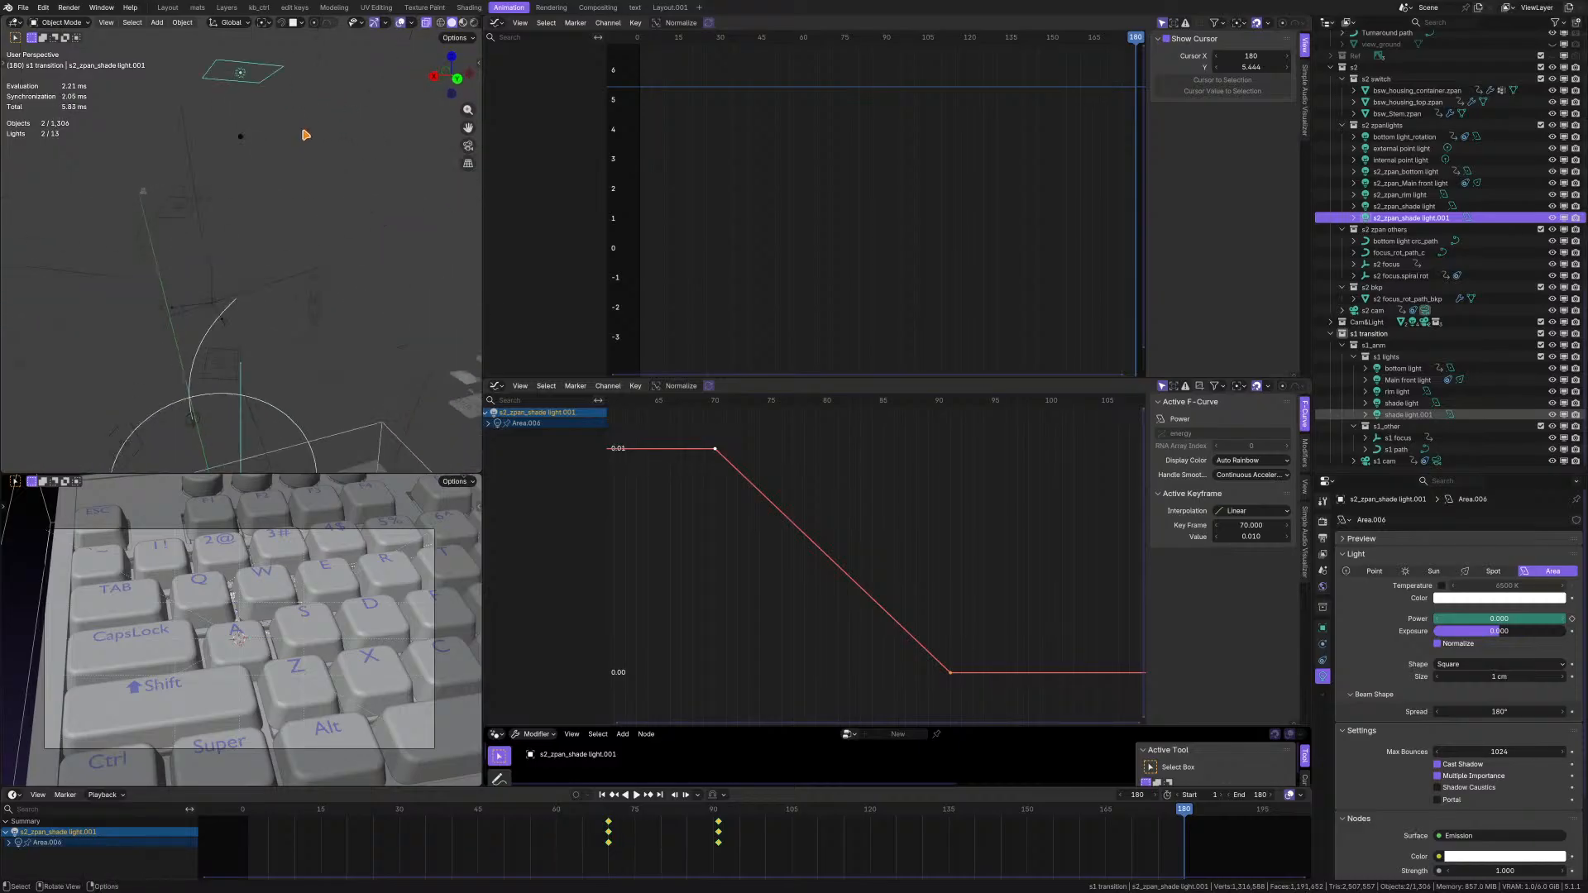
left_click(278, 90)
left_click(267, 71)
left_click(266, 71)
left_click(268, 73)
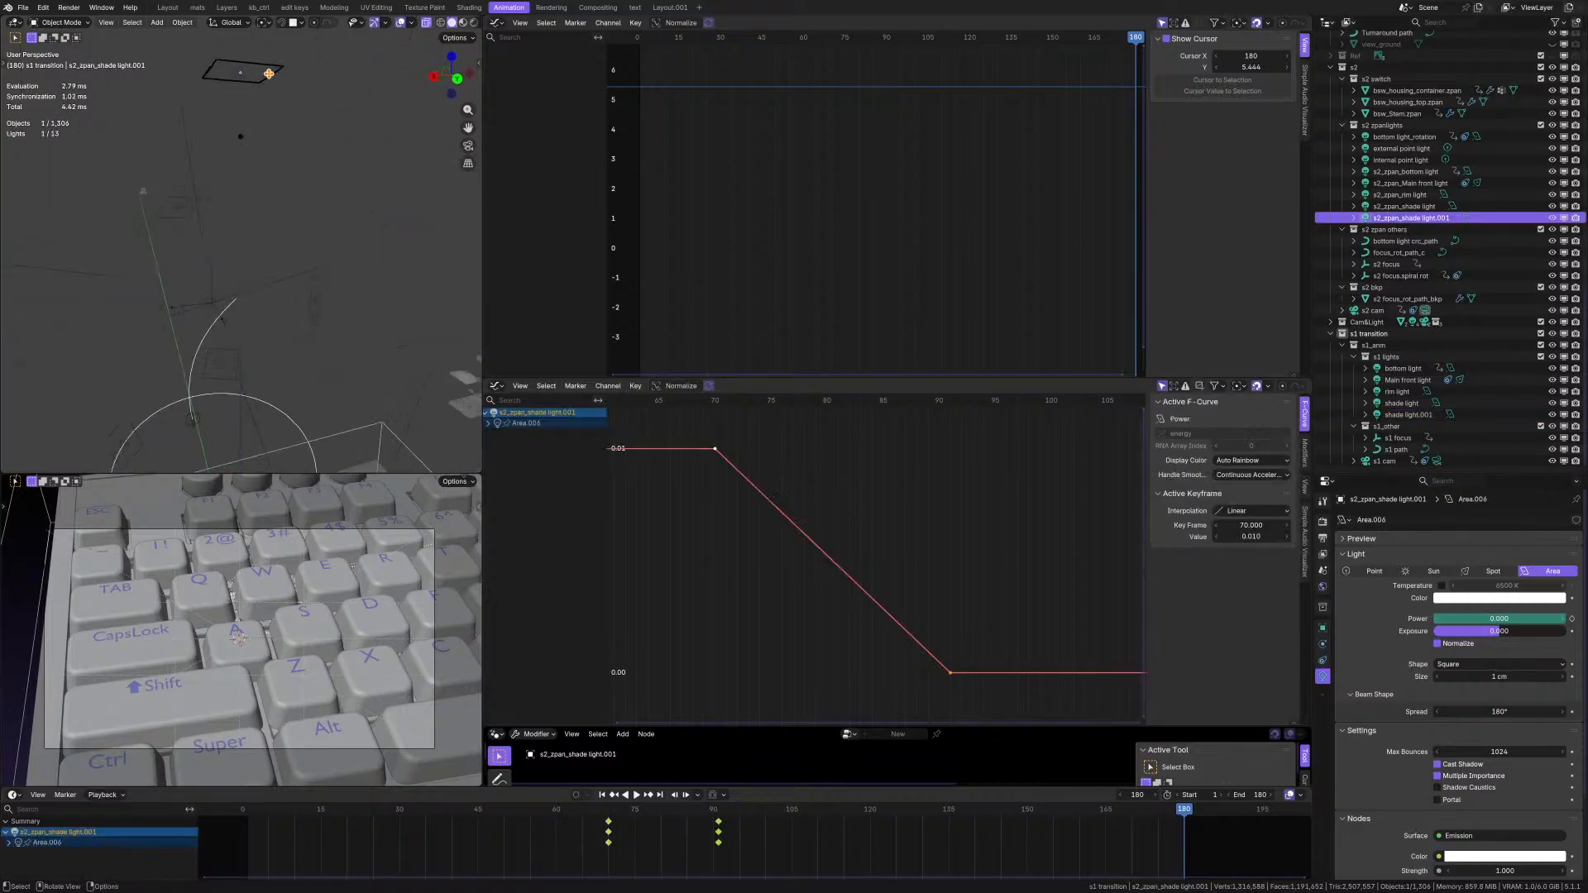
left_click(269, 74)
left_click(310, 139)
scroll(311, 141, "down", 2)
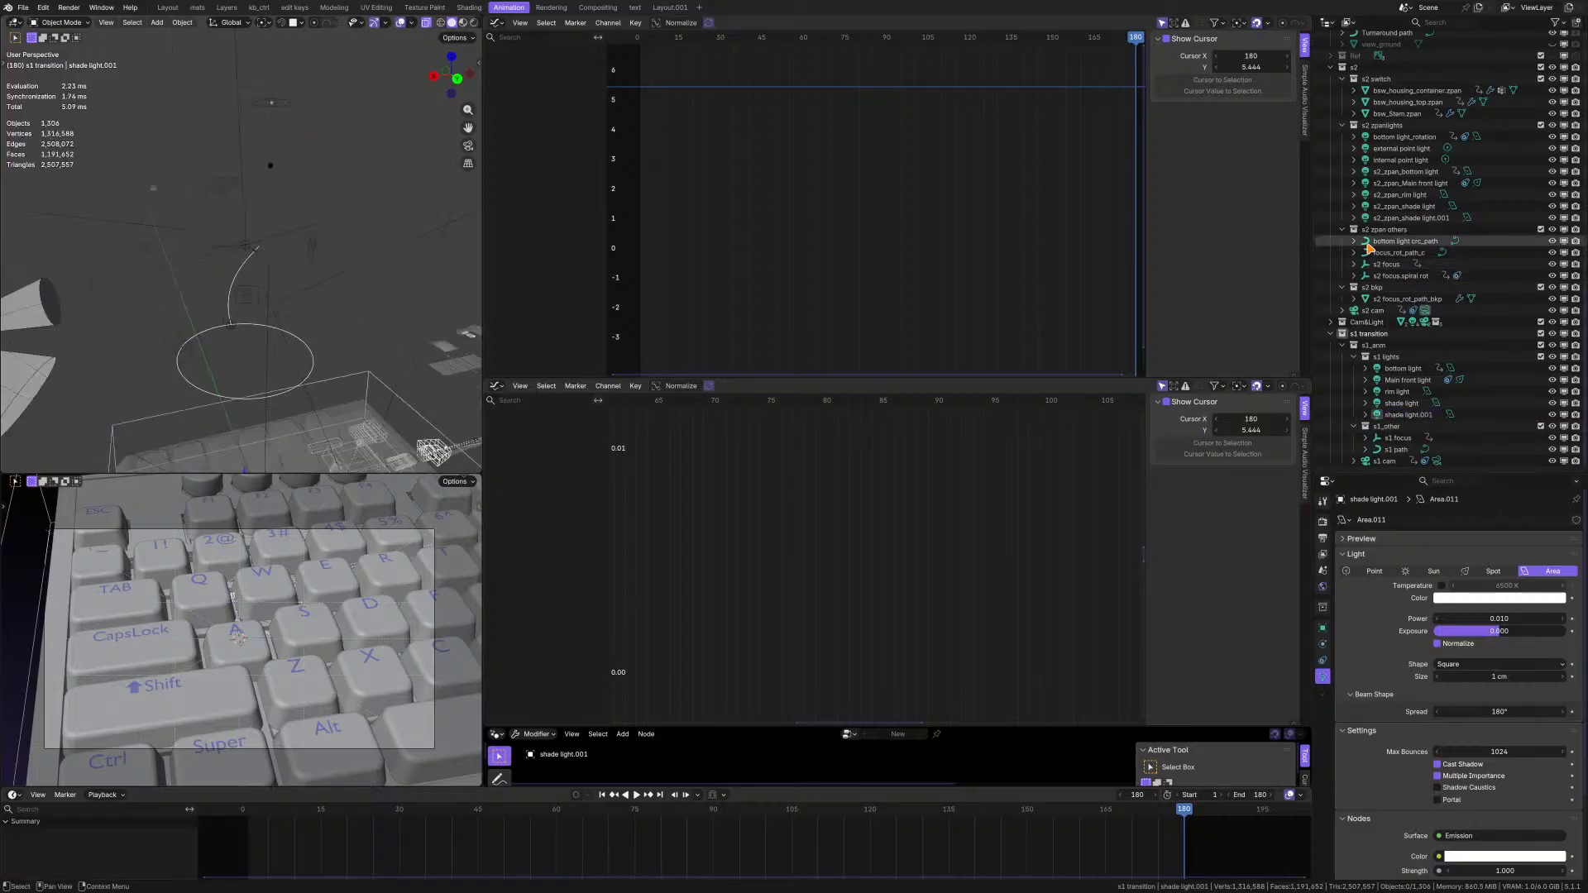
scroll(403, 315, "down", 2)
scroll(354, 290, "up", 2)
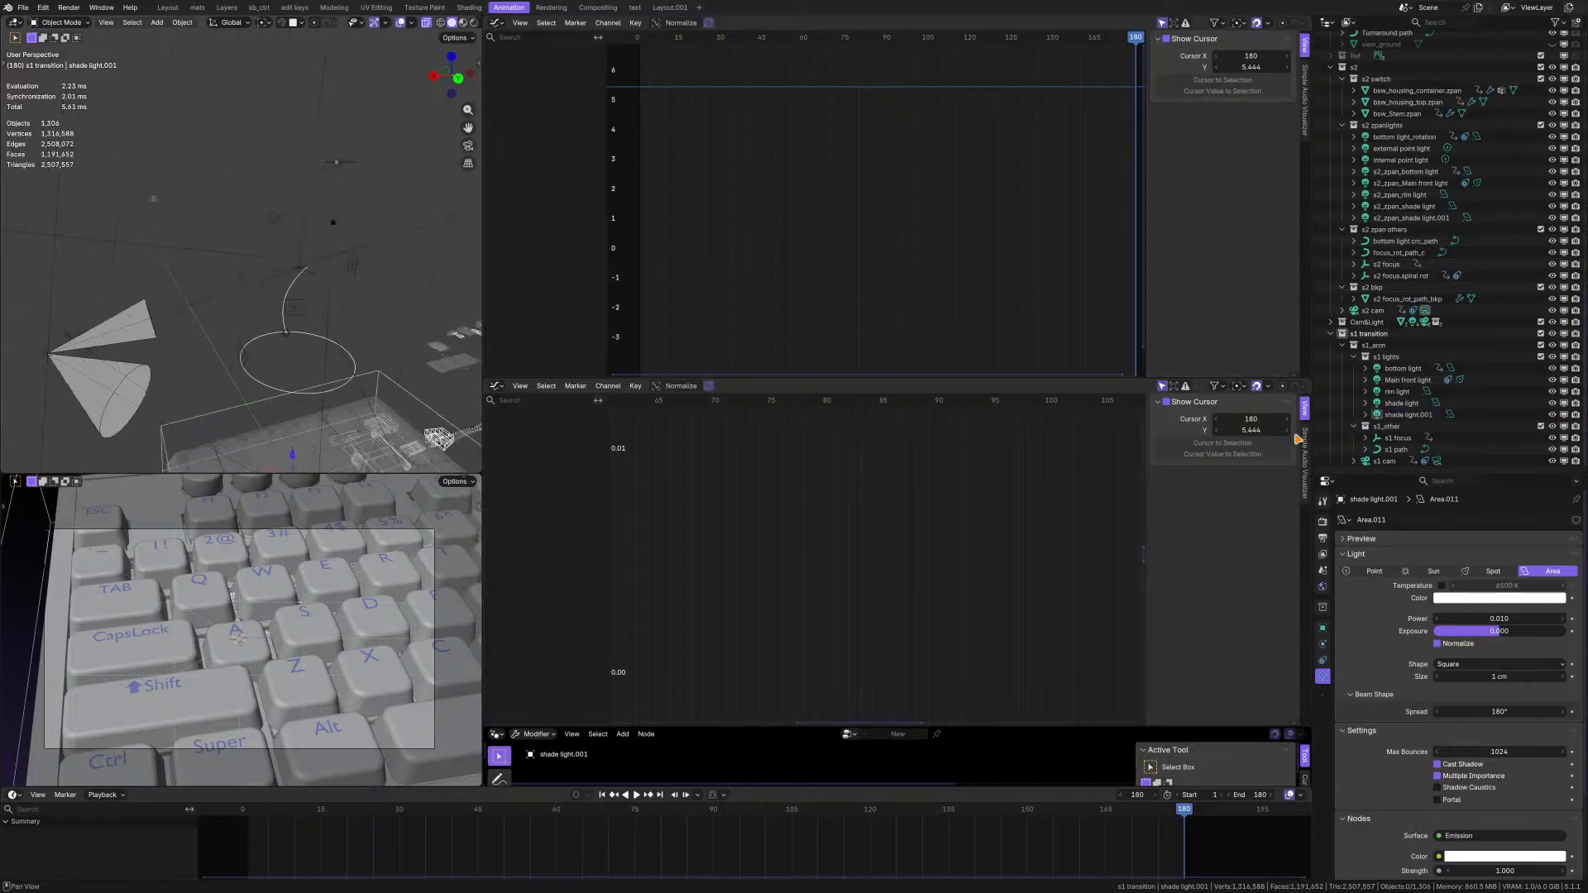
- Compare the placement and light settings of the s1 rim light and s2_zpan_rim light
left_click(1397, 394)
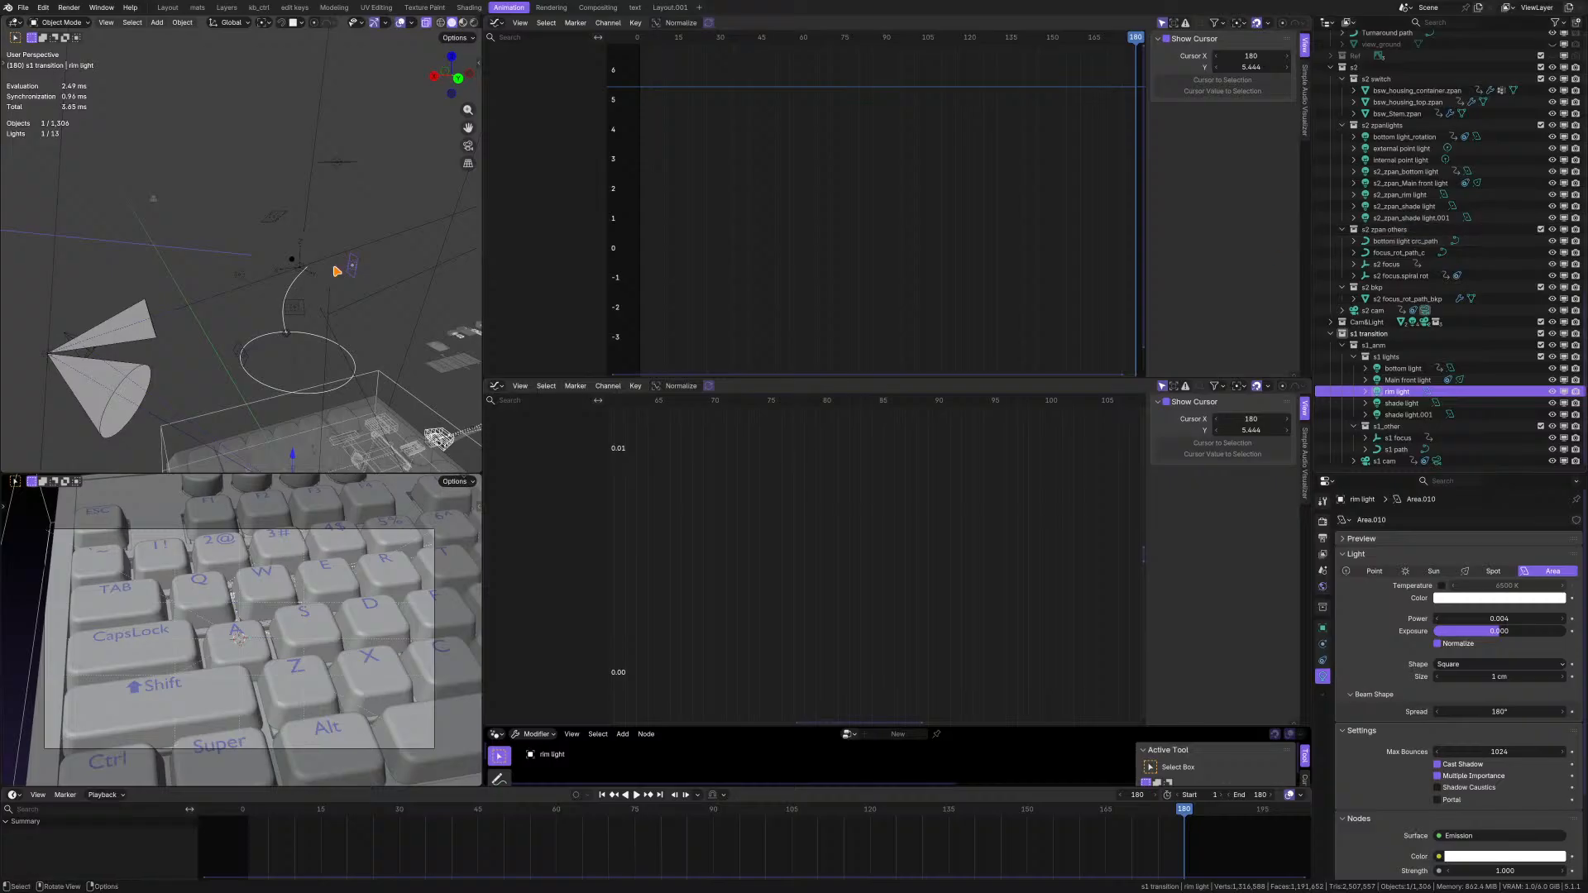
scroll(338, 266, "up", 3)
left_click(371, 267)
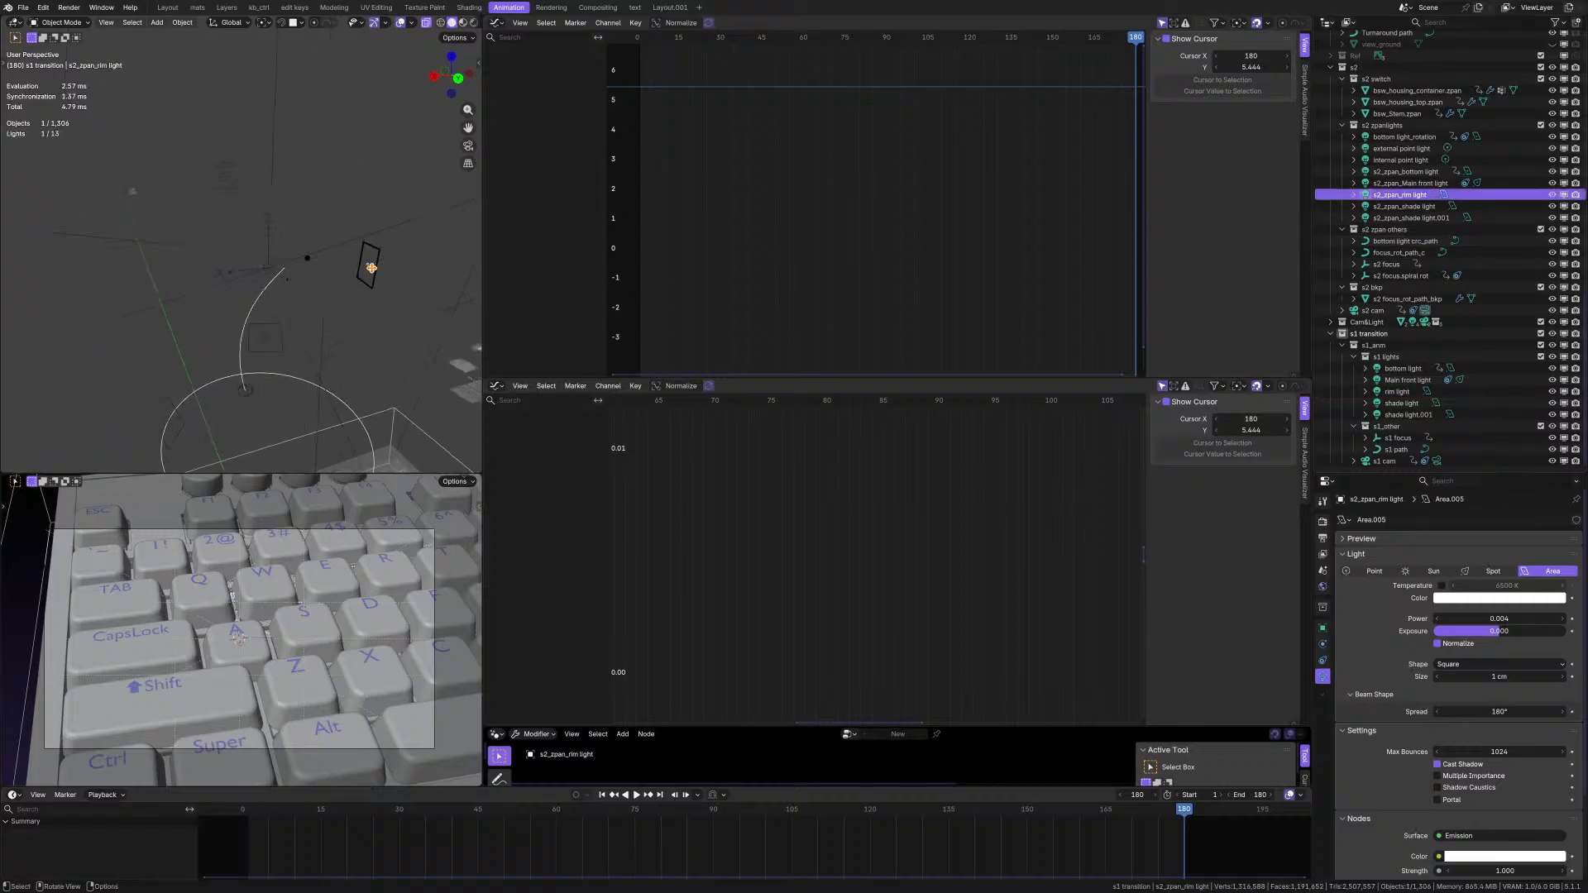
left_click(371, 267)
left_click(371, 267)
middle_click_drag(305, 323, 294, 298, "shift")
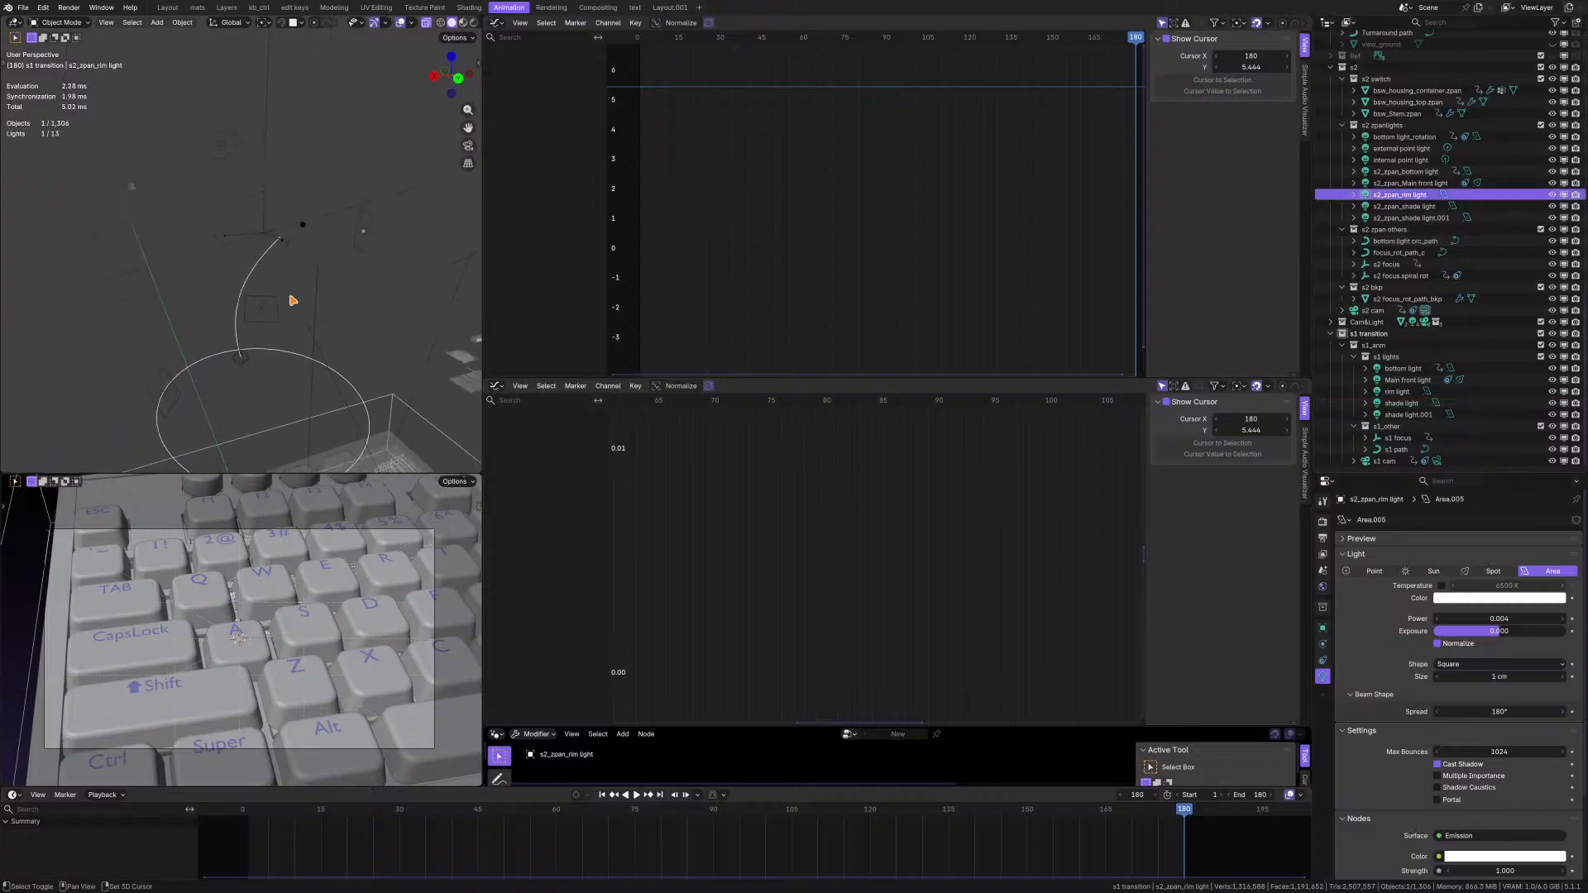
- Alternate between the overlapping s1 bottom light and s2_zpan_bottom light, and examine the latter's Power and Y Location curves
left_click(273, 303)
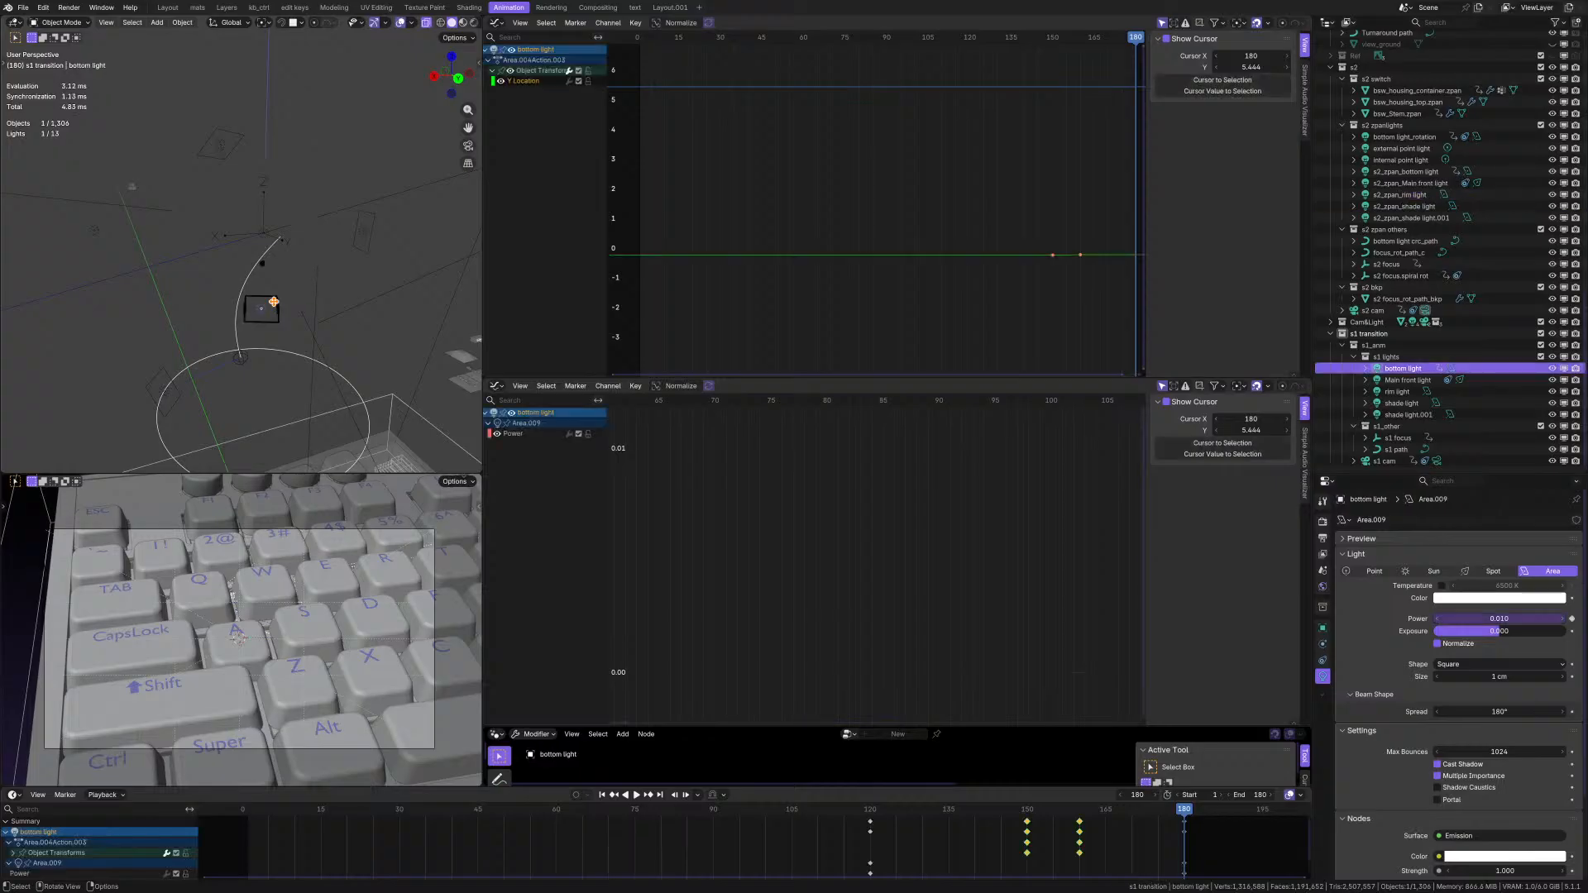
left_click(274, 303)
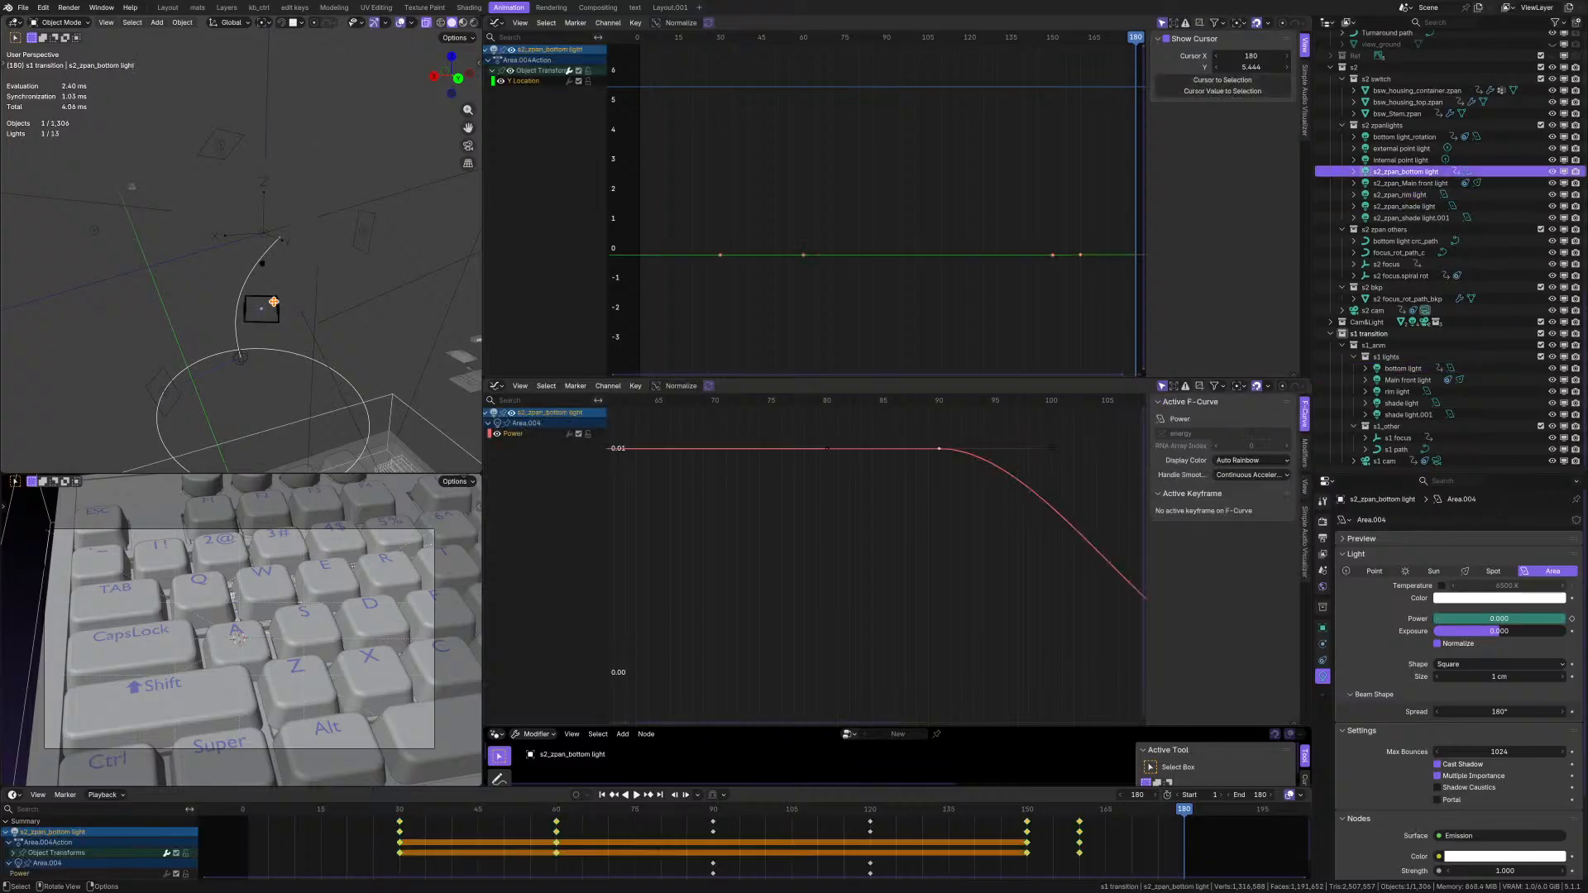
left_click(274, 303)
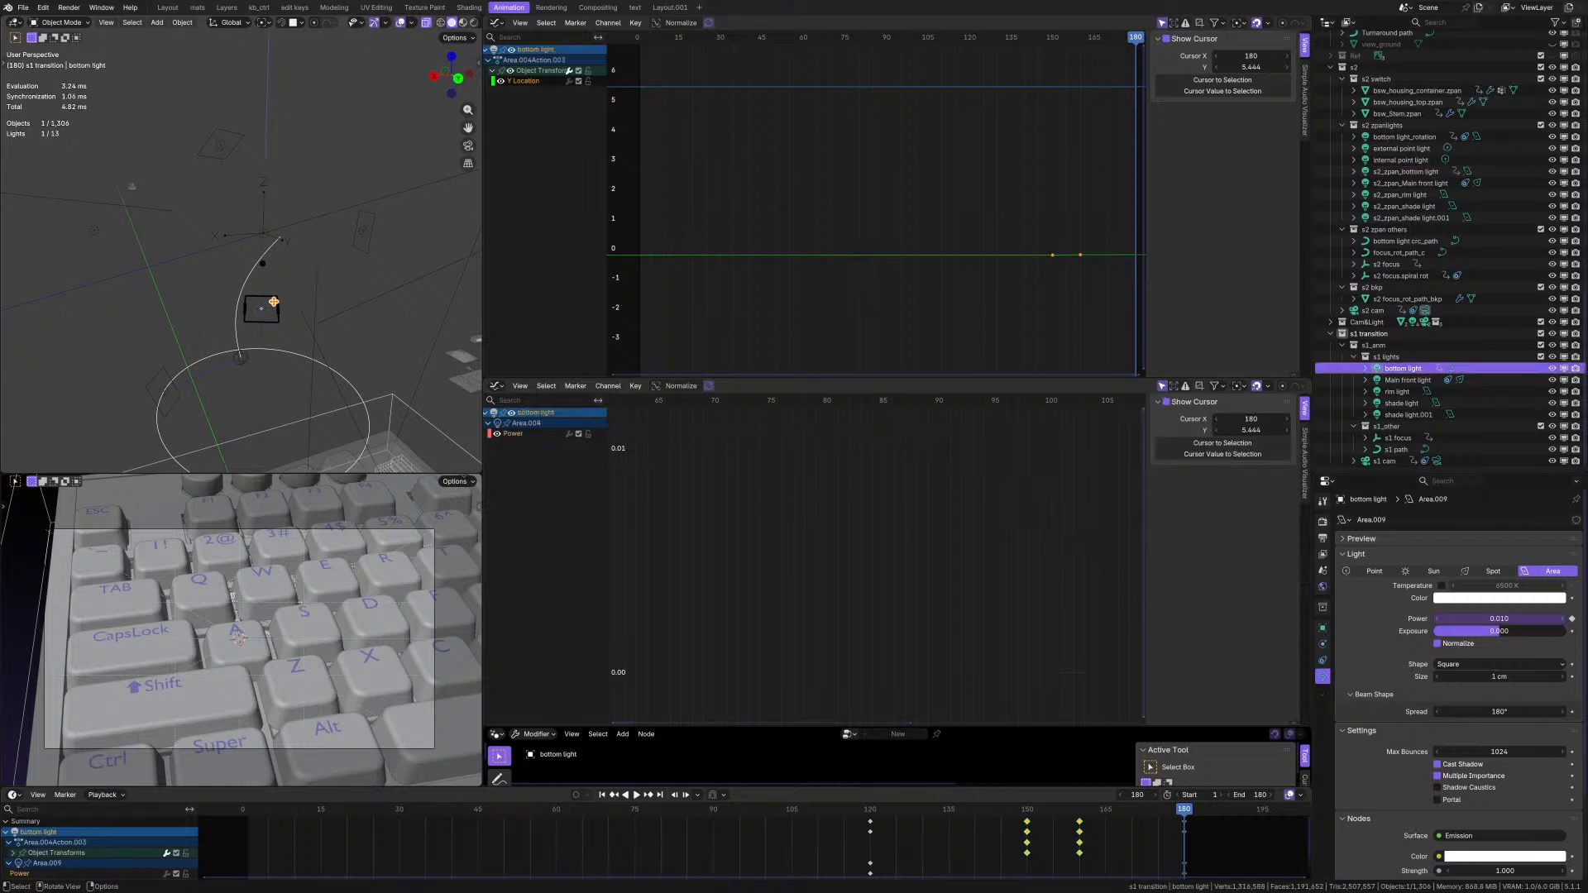
left_click(274, 303)
key("Home")
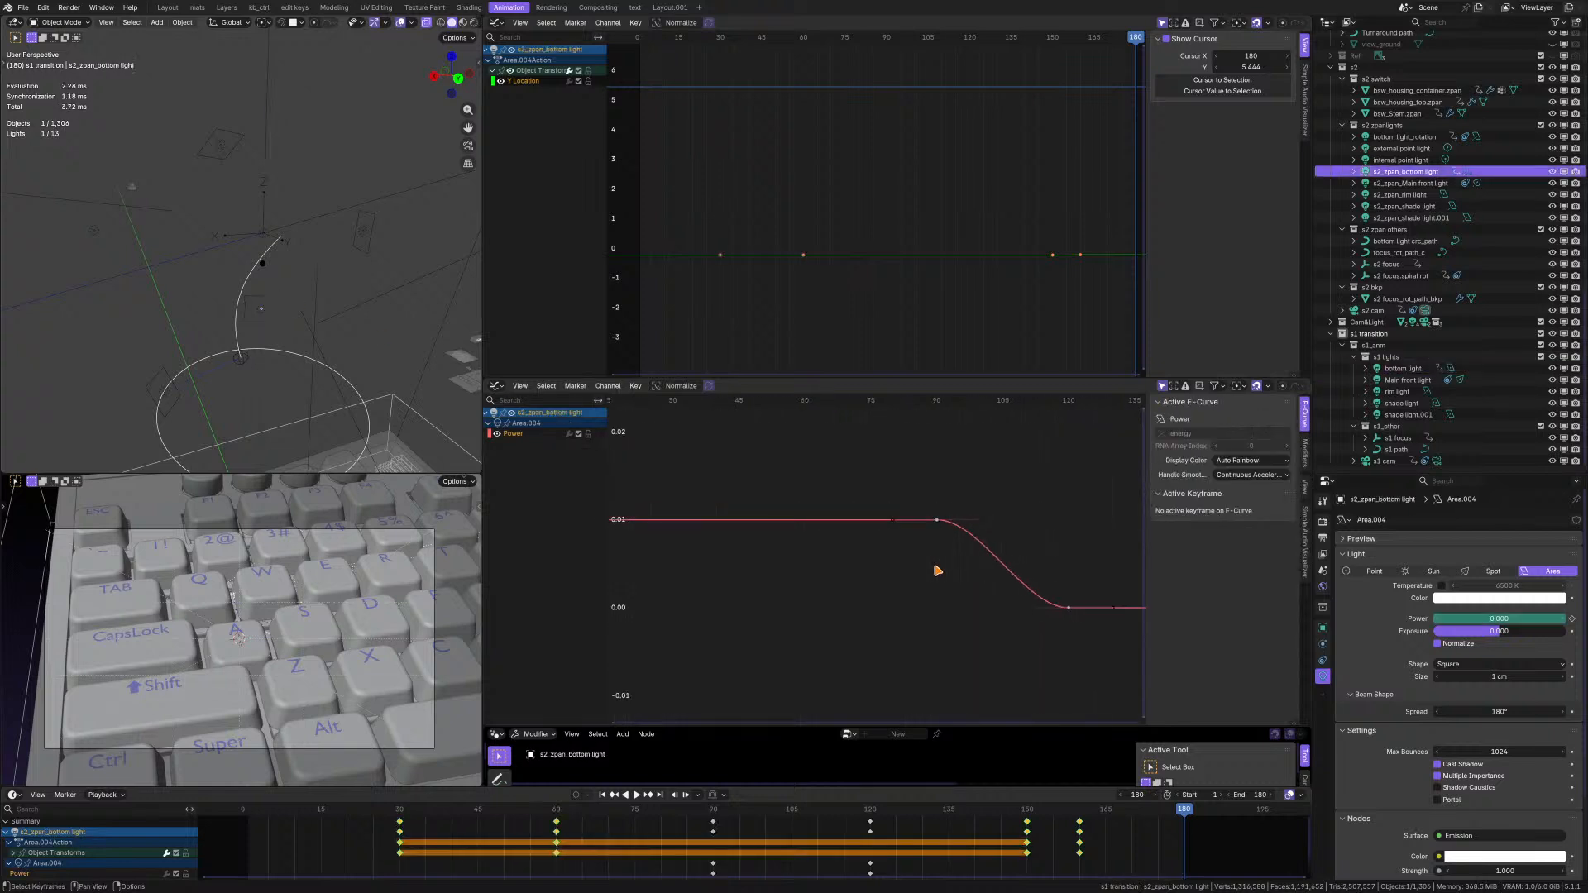
scroll(937, 571, "up", 3)
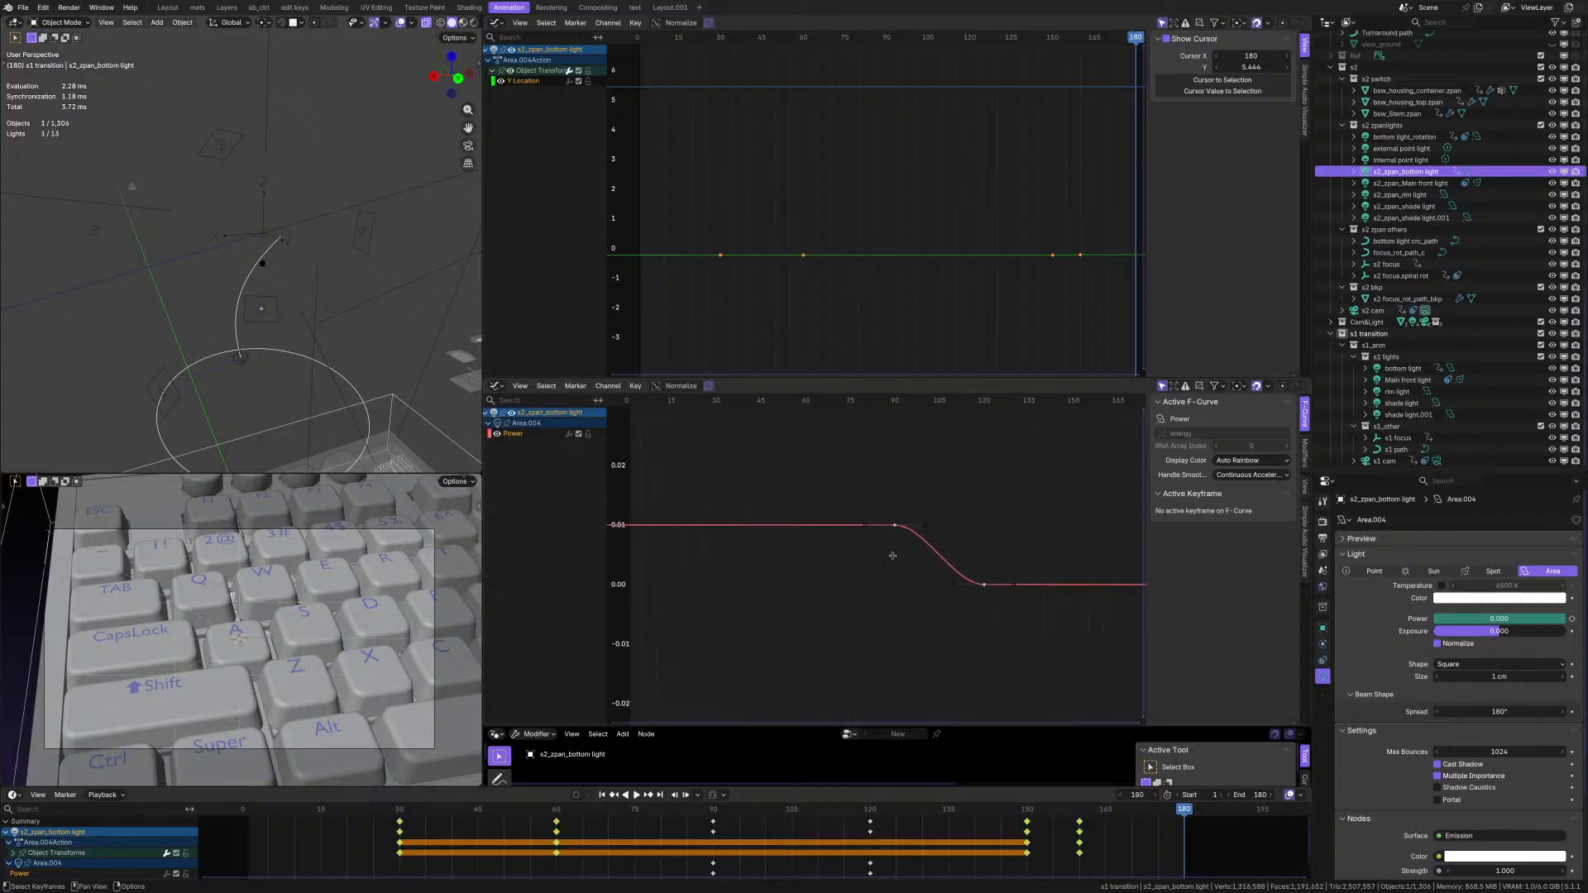
scroll(889, 562, "down", 2)
scroll(926, 262, "down", 8)
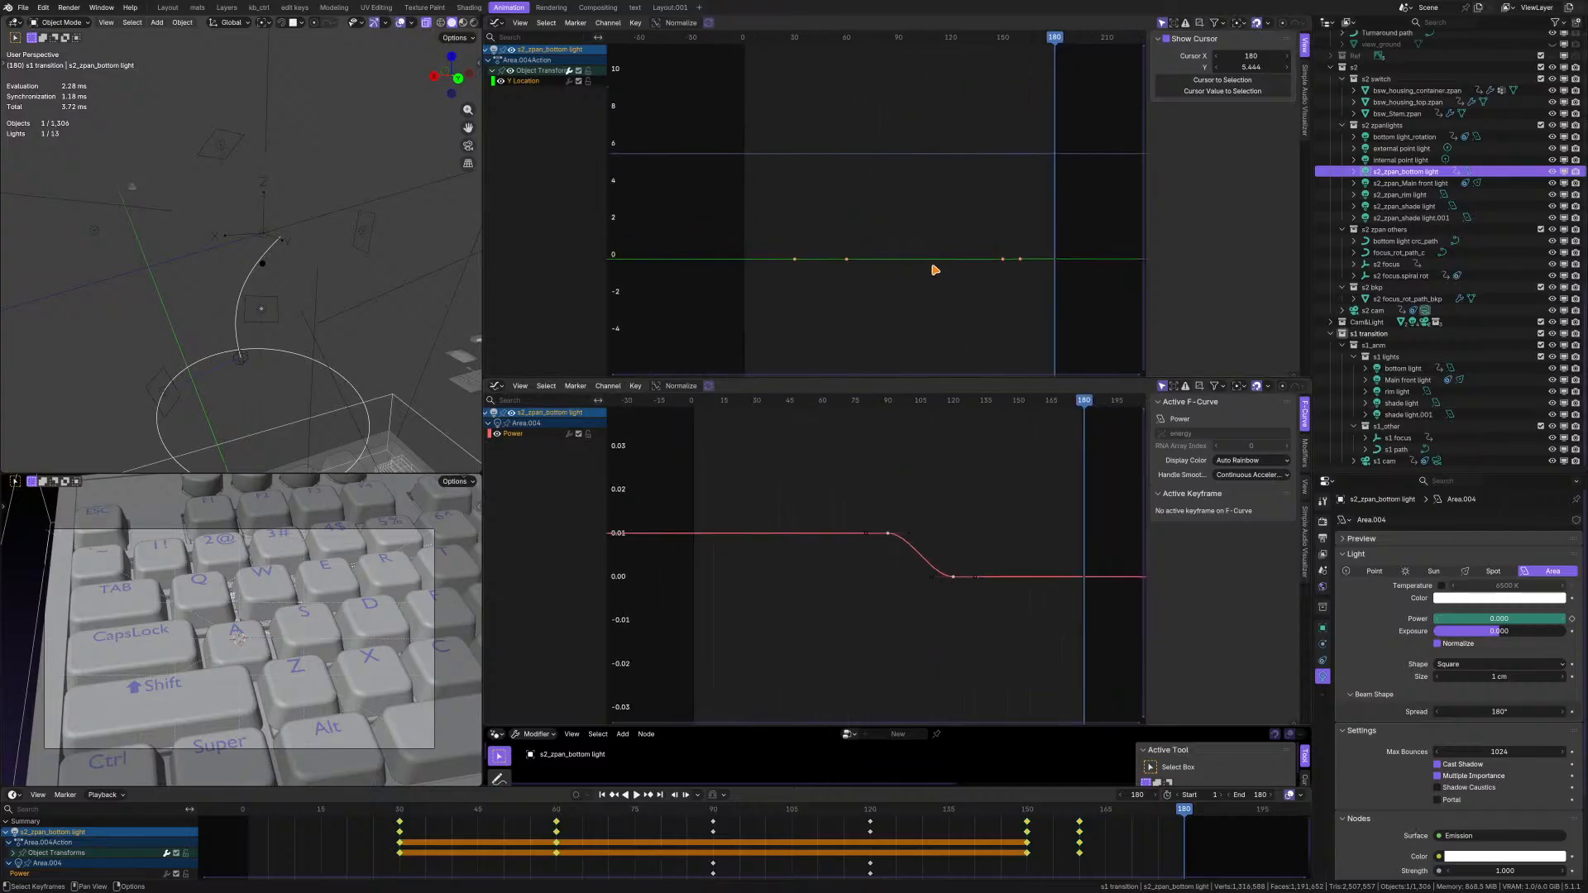
middle_click_drag(906, 221, 937, 206, "ctrl")
scroll(937, 206, "up", 2)
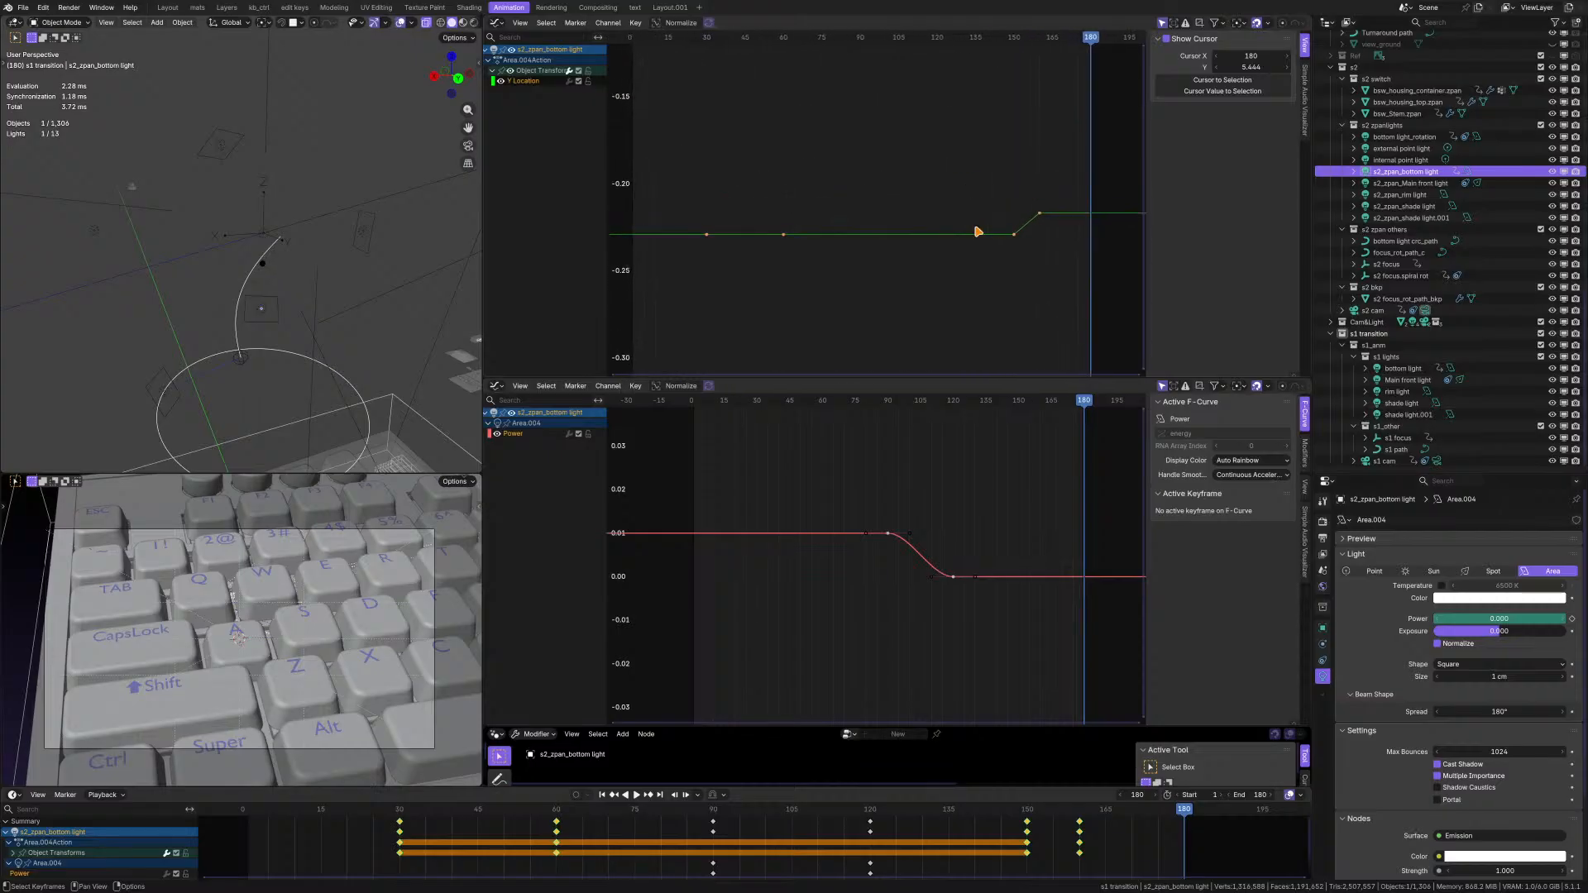
- Compare the curves of both bottom lights together, and inspect the s1 bottom light's Power keyframe at frame 180
left_click(1398, 392)
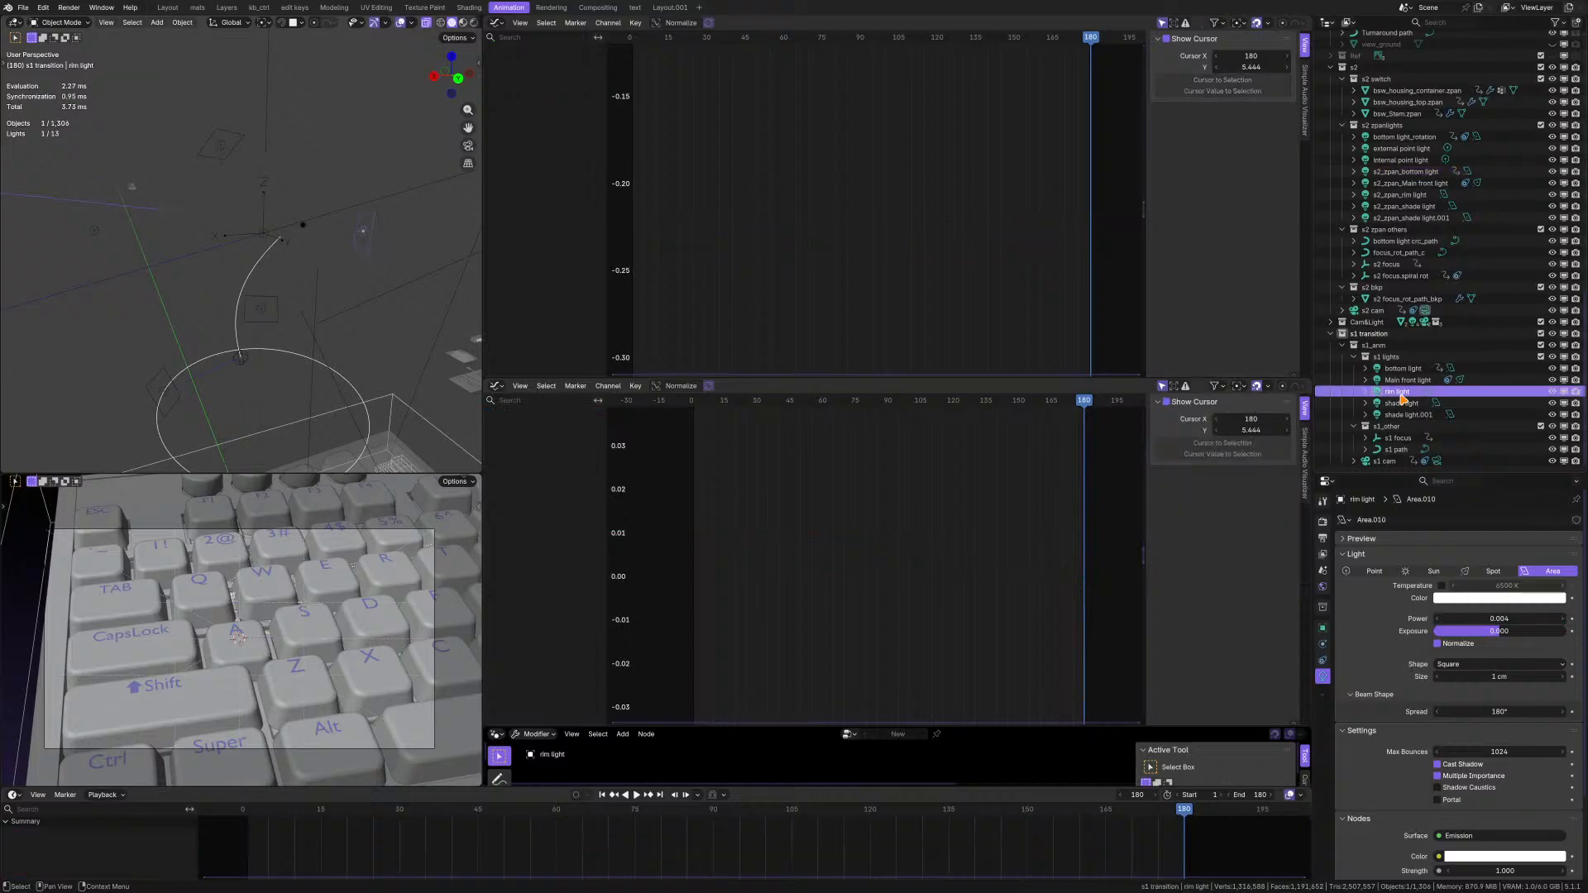
left_click(1406, 172)
left_click(1411, 369, "ctrl")
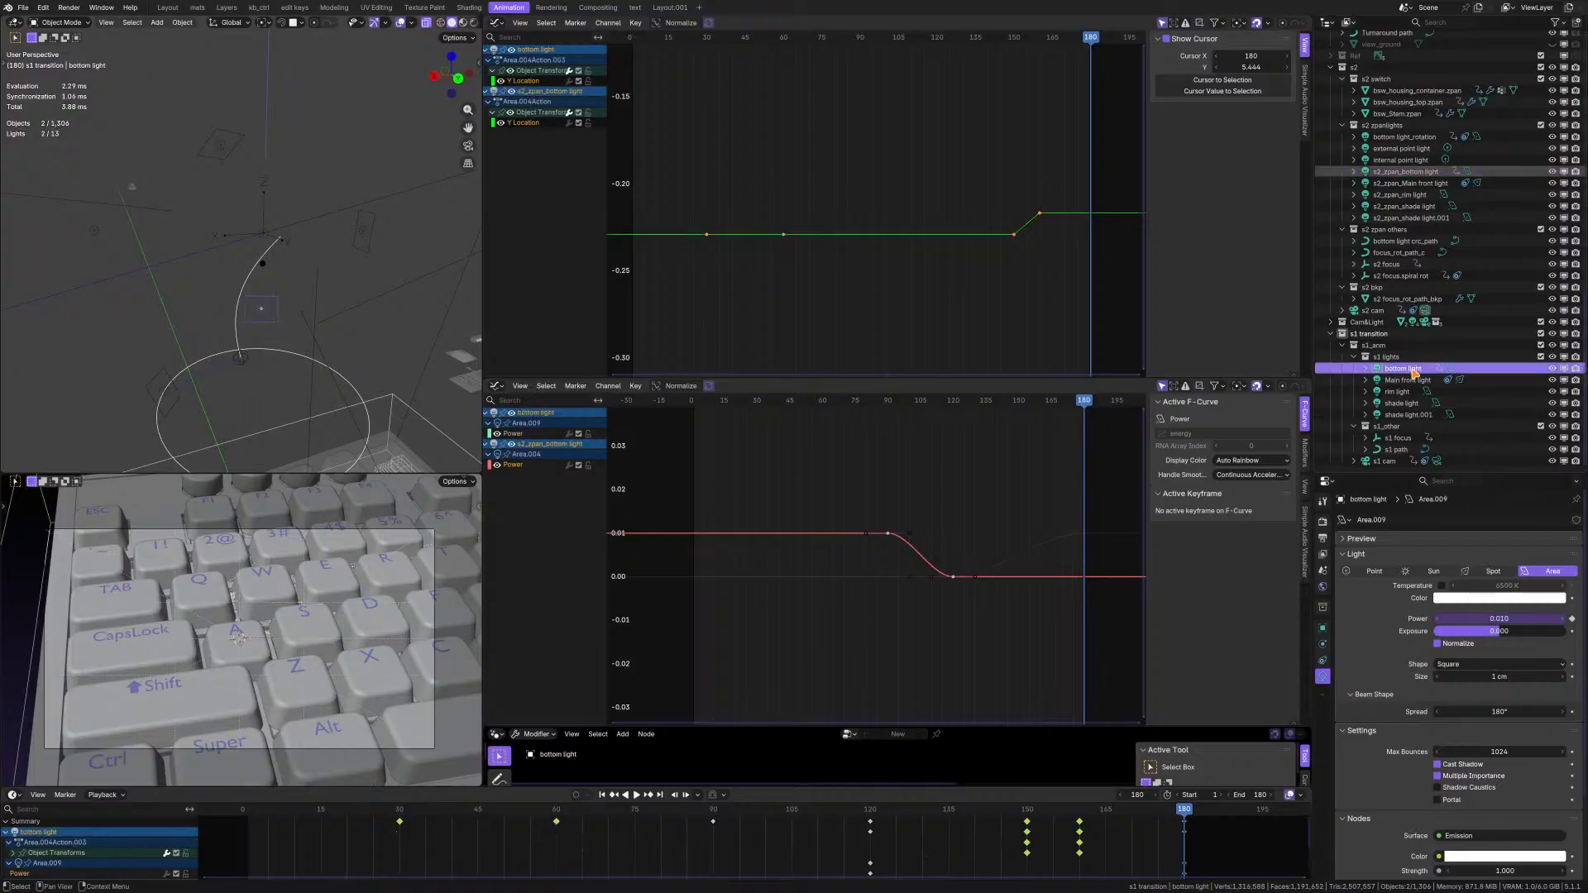
left_click(1413, 369)
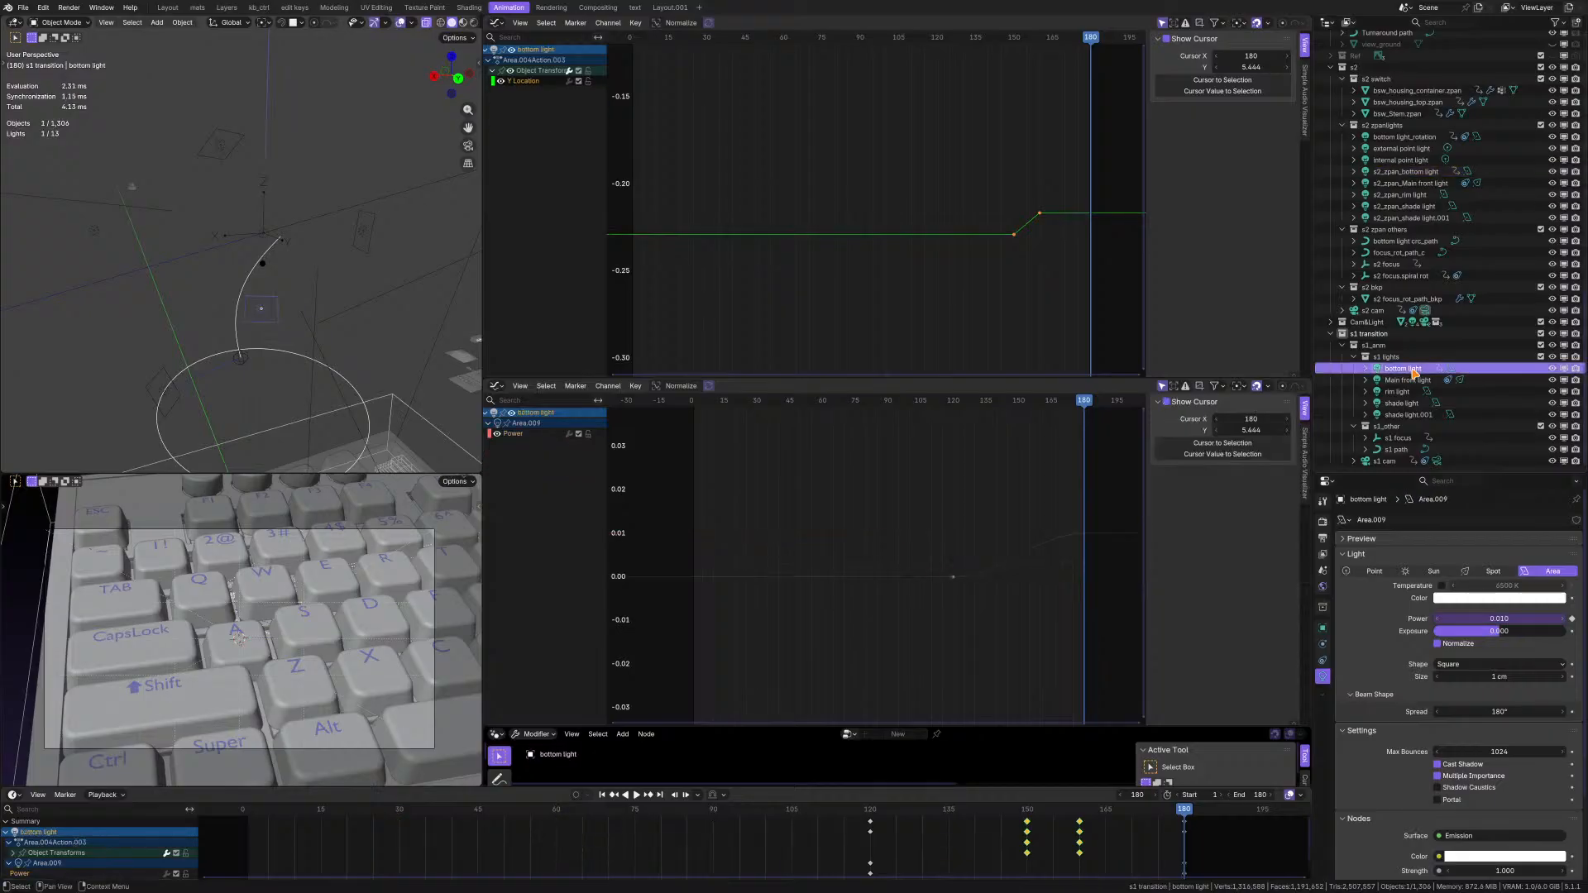
key("Home")
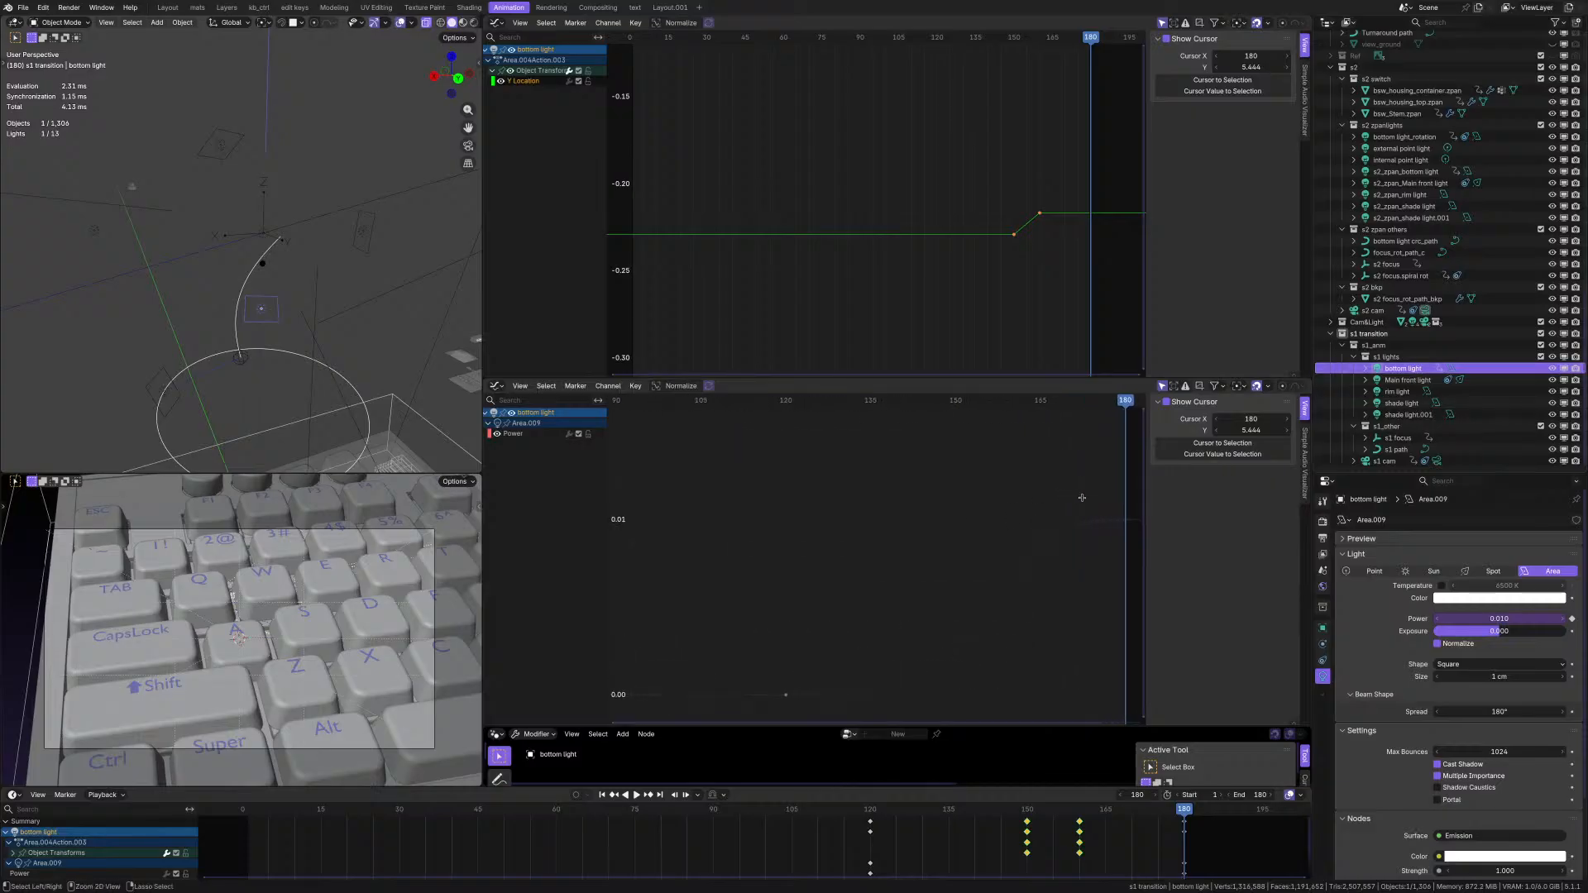
left_click(1124, 522)
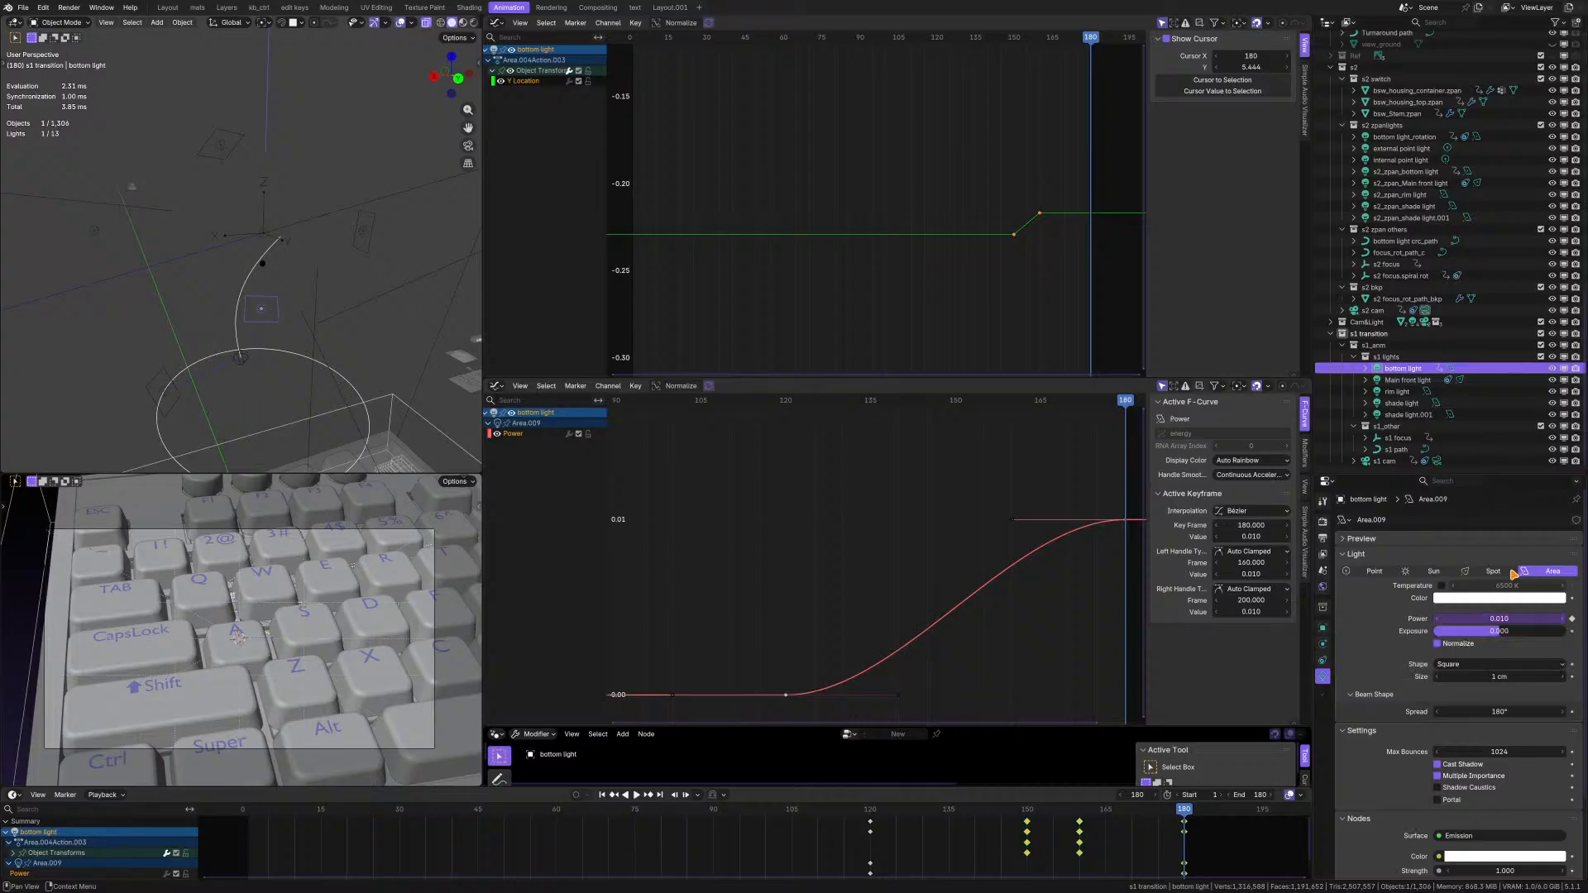
- Inspect the Power keyframes of s2_zpan_bottom light at frames 90 and 120
left_click(1421, 173)
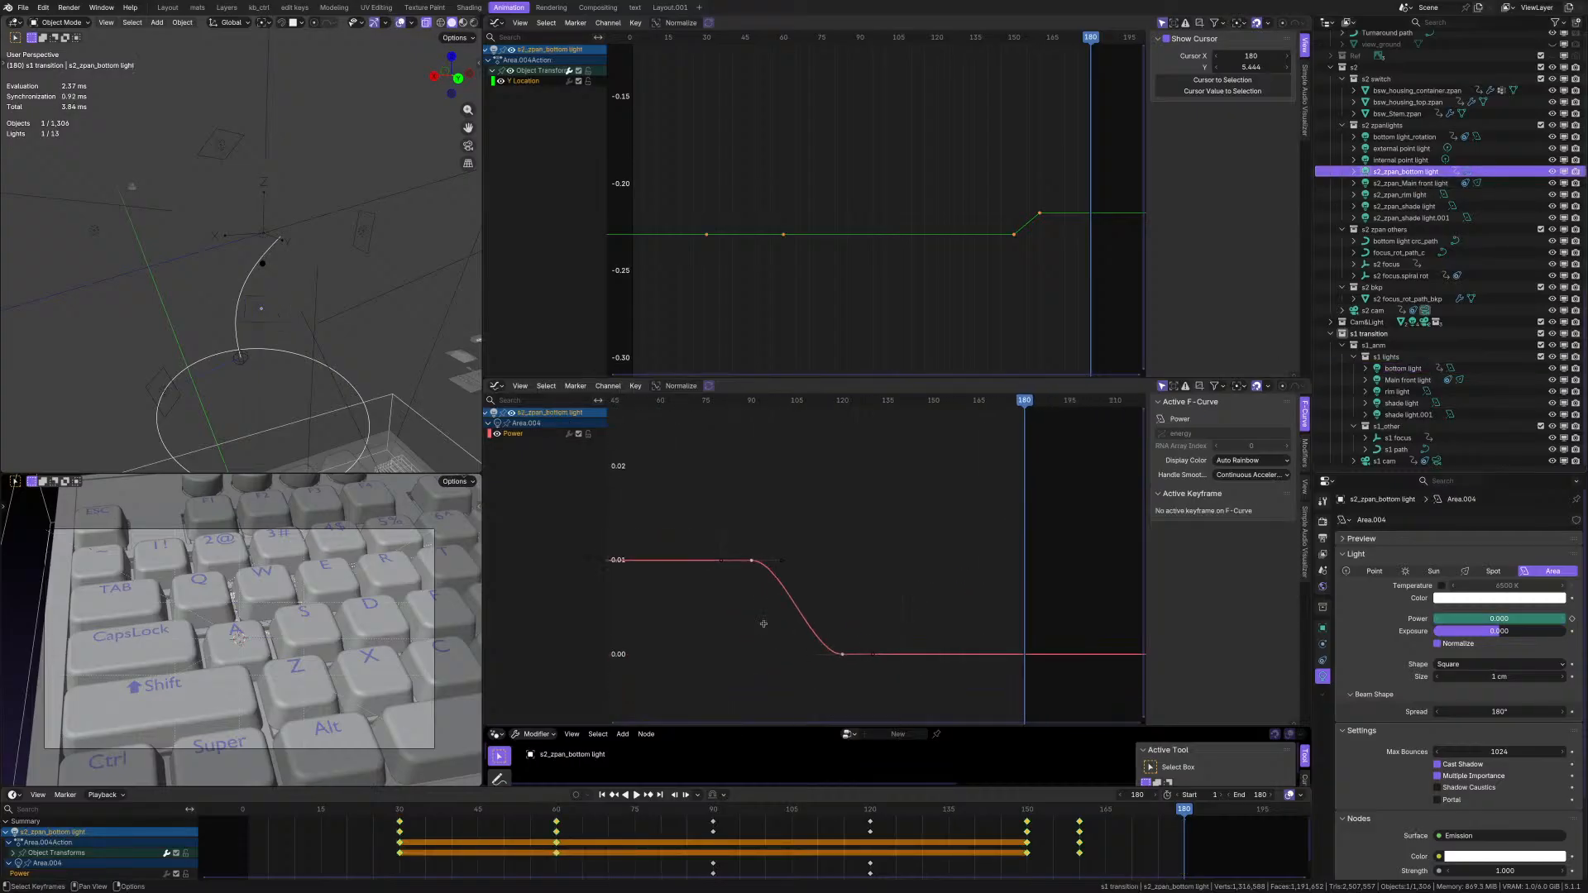
middle_click_drag(894, 608, 983, 610)
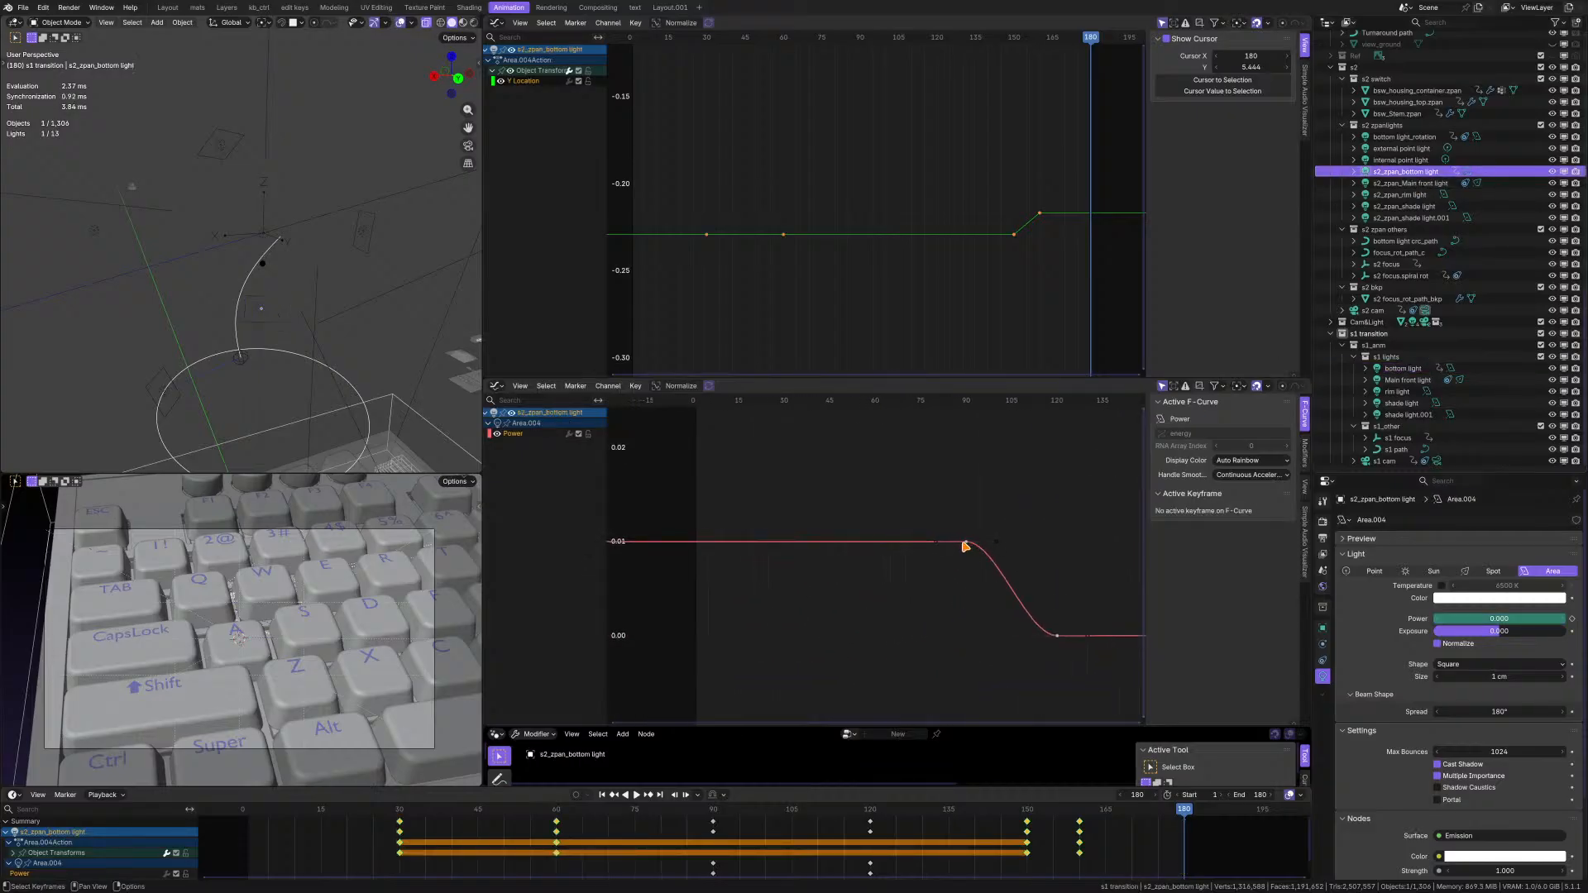
left_click(966, 542)
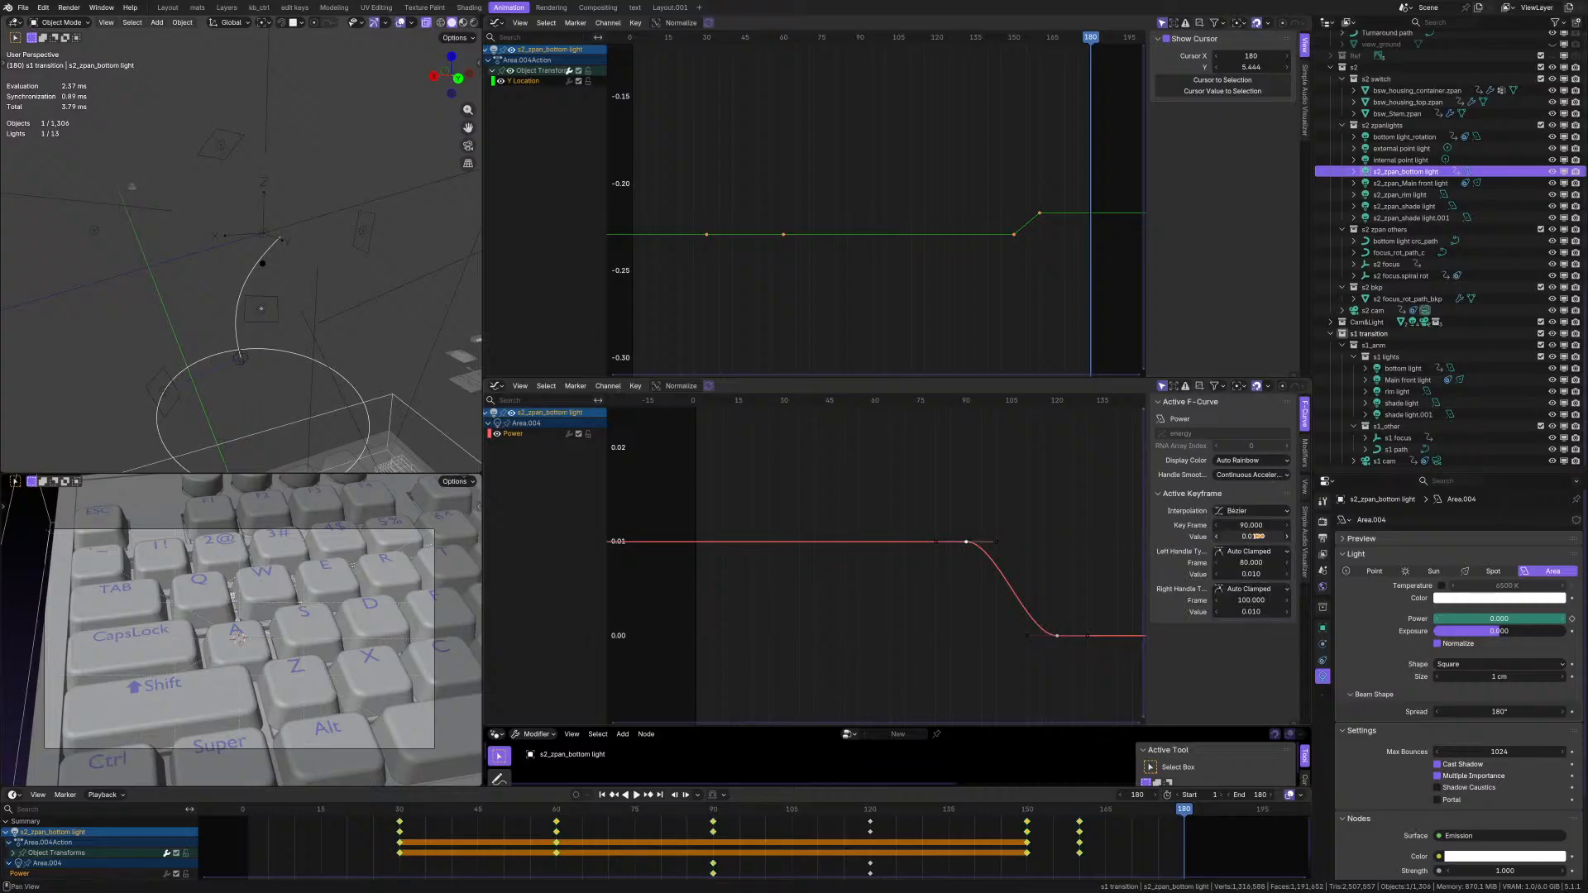
left_click(1058, 637)
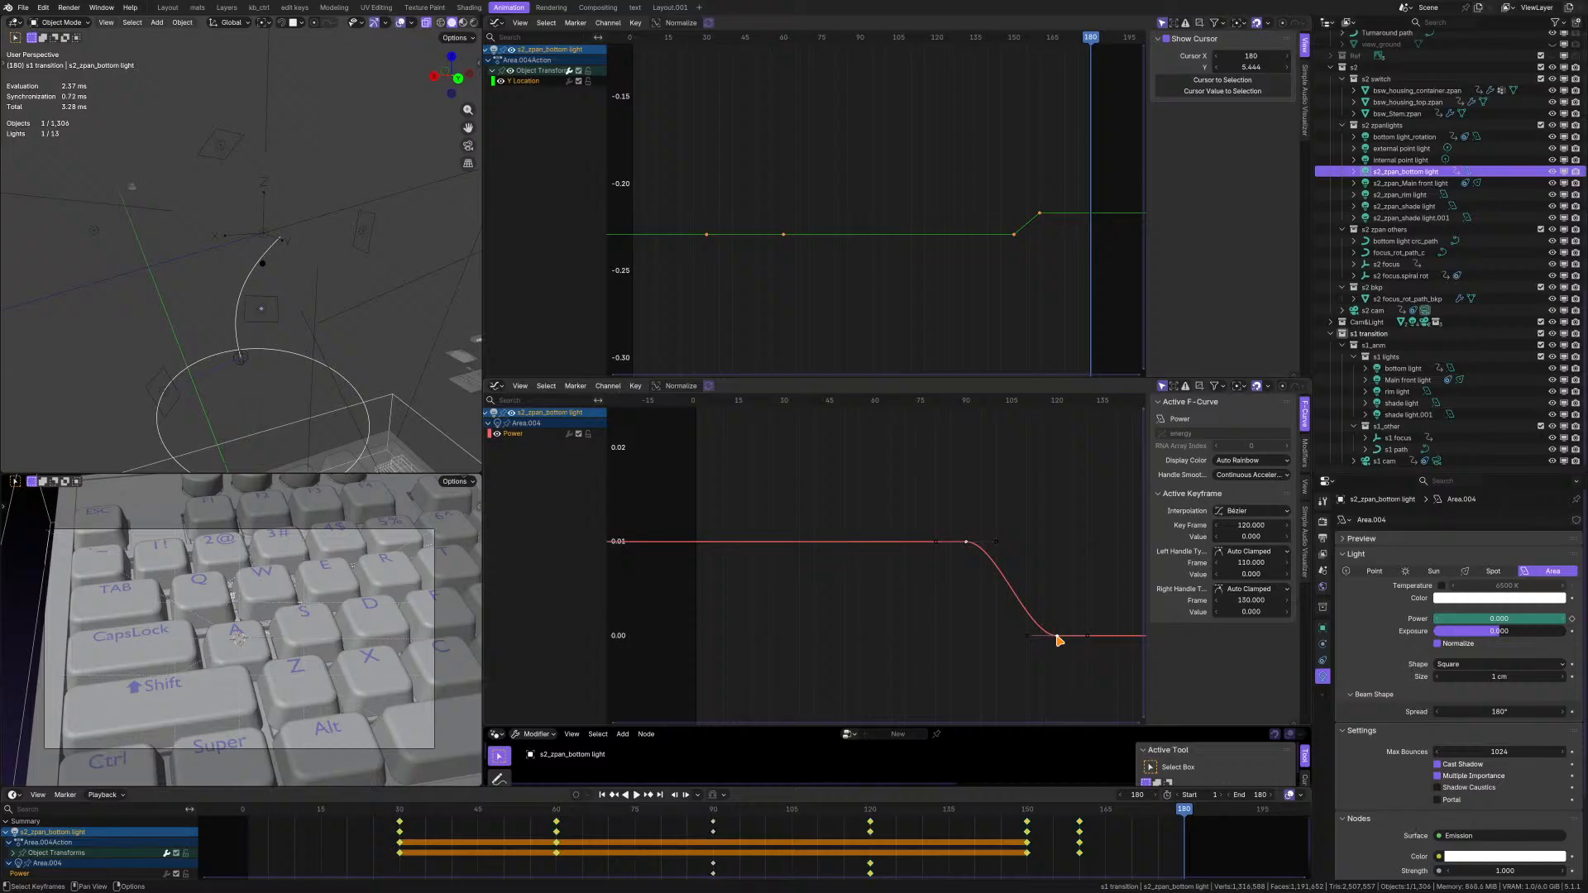
left_click(966, 543)
middle_click_drag(899, 565, 852, 560)
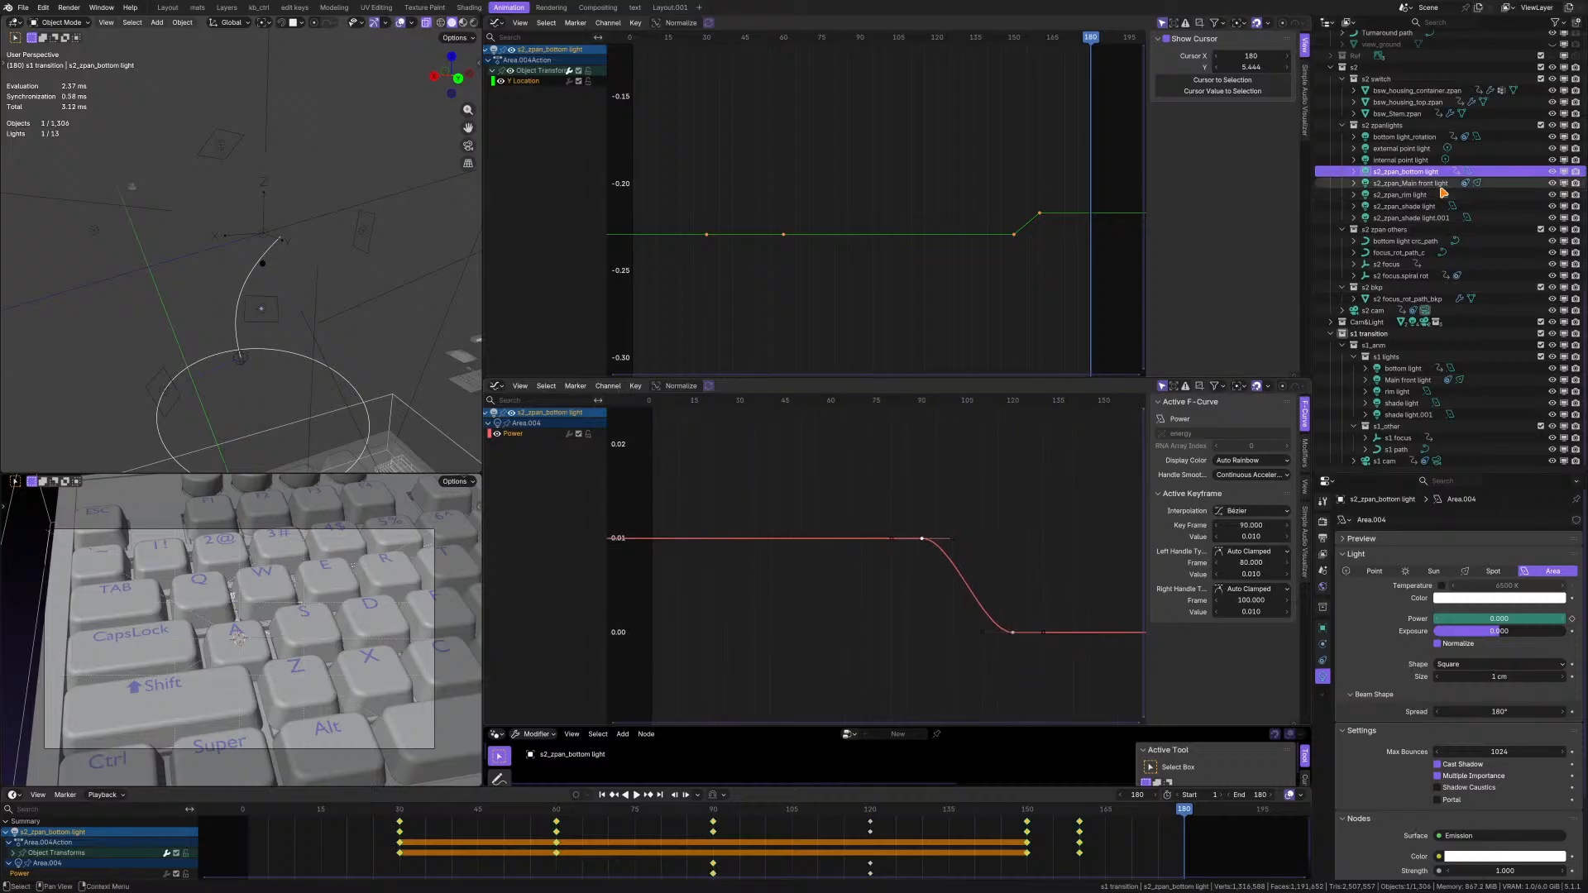
- Select the s1 bottom light in the 3D view and check its placement alongside its Power curve
middle_click_drag(281, 339, 259, 333)
left_click(273, 321)
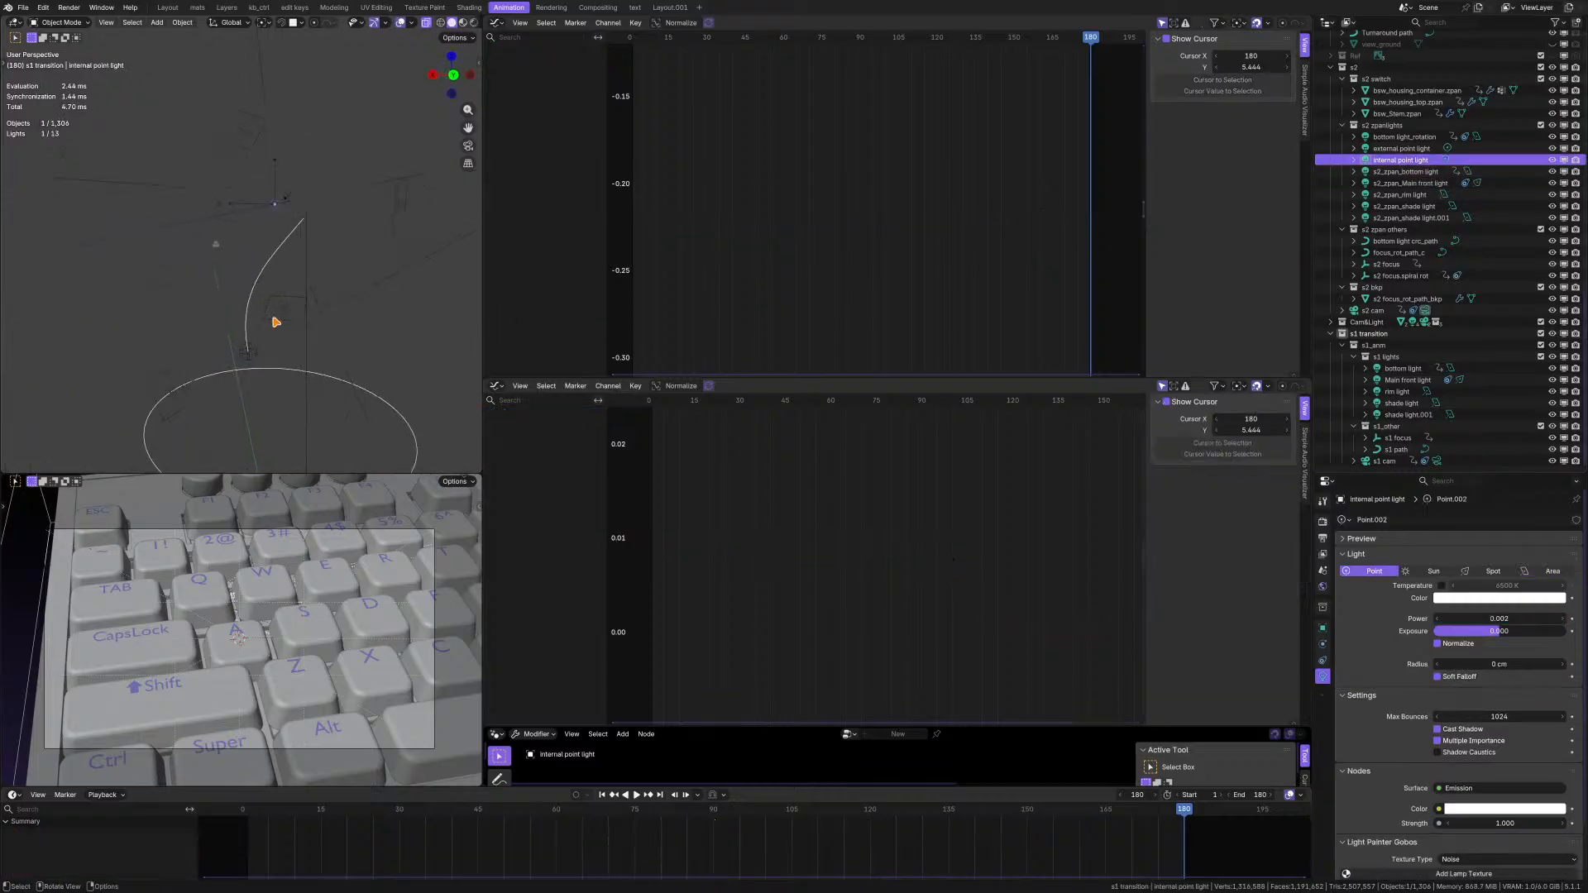
scroll(256, 333, "up", 2)
left_click(272, 321)
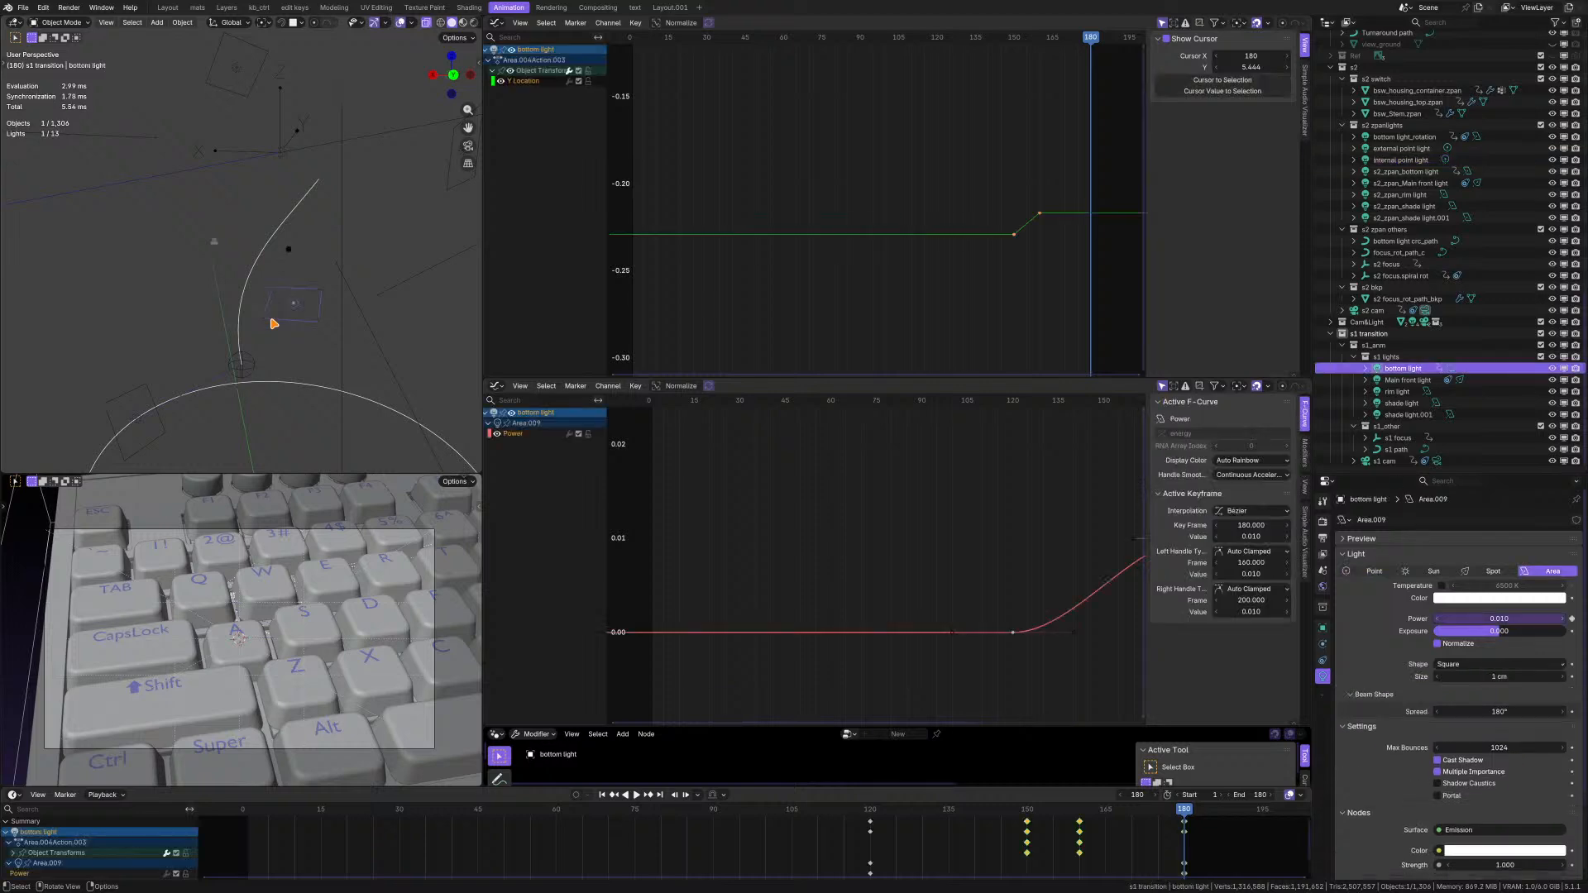
- Select the bottom light_rotation light on the circular path in the 3D view and examine its placement and Power curve
middle_click_drag(272, 318, 341, 336)
scroll(257, 345, "down", 3)
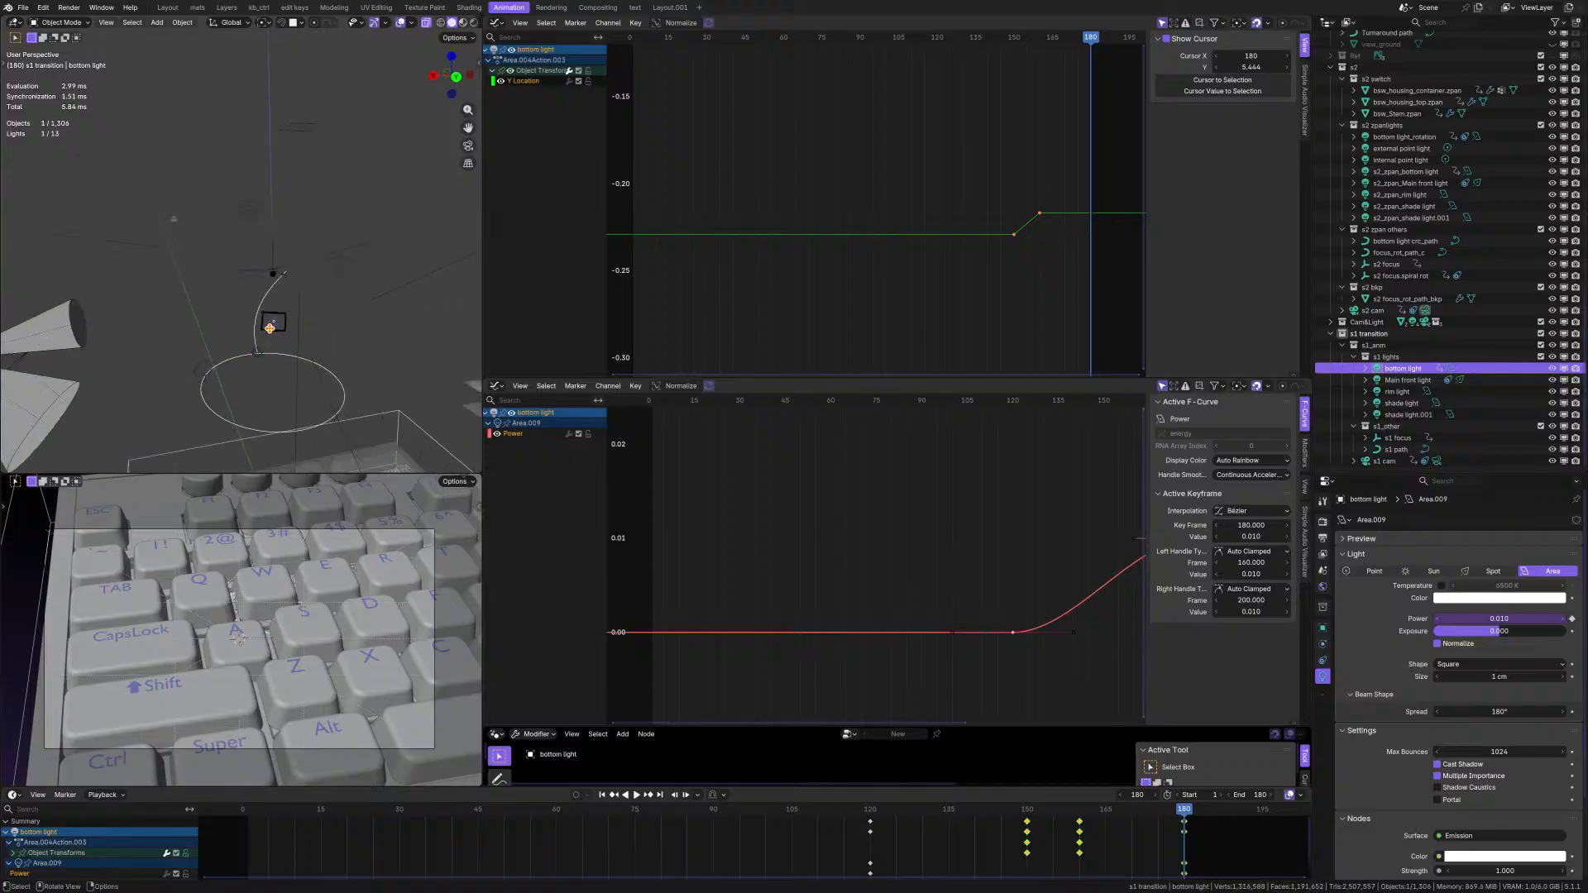
scroll(270, 325, "up", 2)
scroll(277, 283, "up", 3)
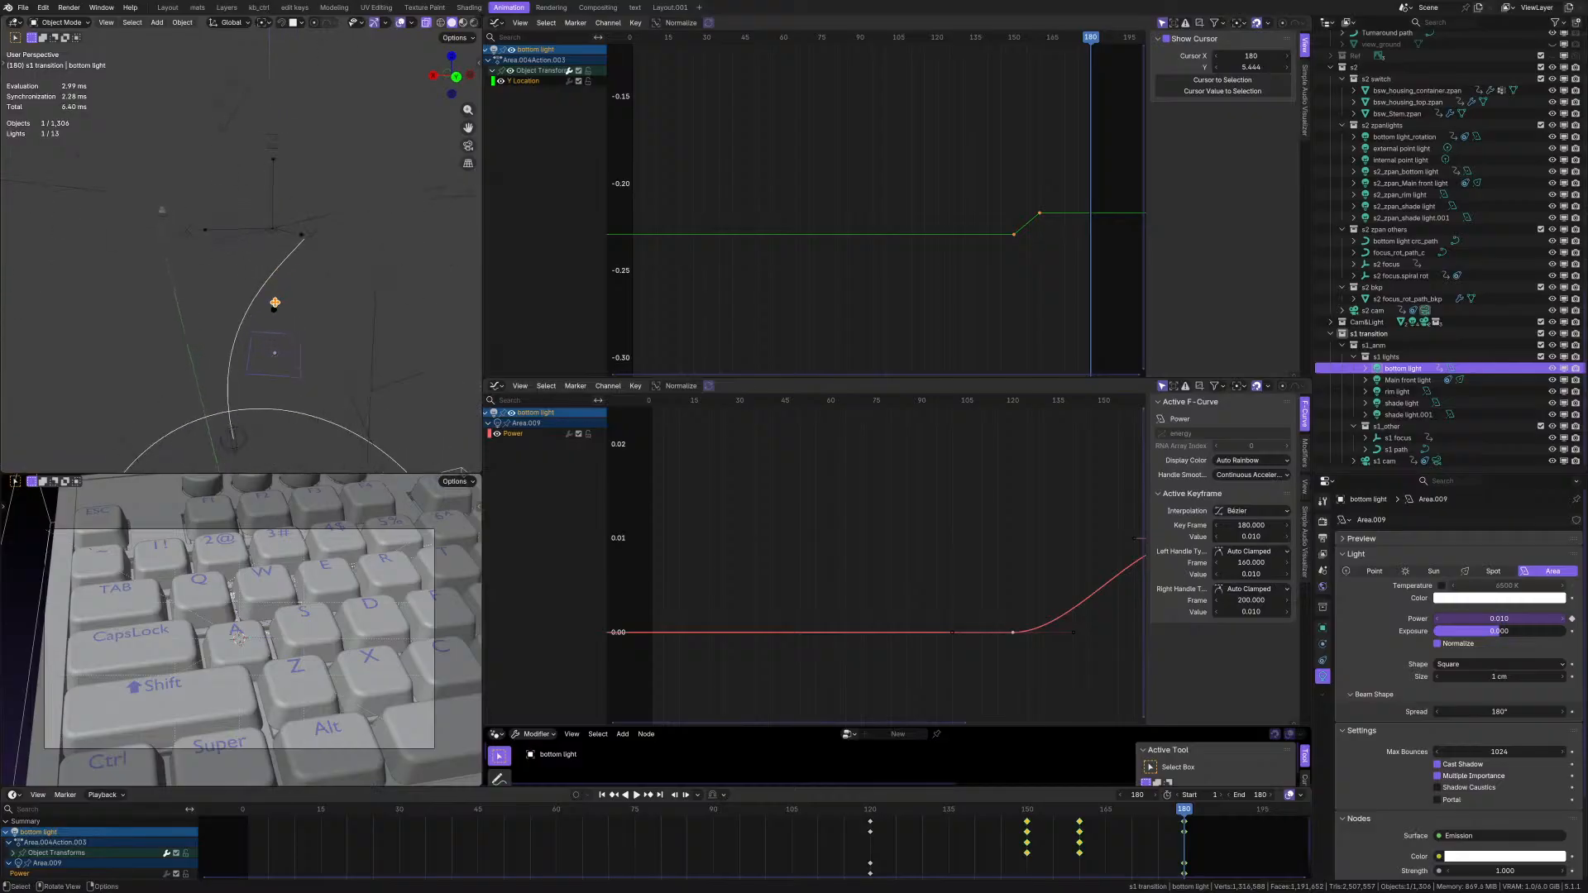
left_click(274, 300)
scroll(276, 306, "down", 2)
mouse_move(272, 251)
middle_mouse_down()
mouse_move(273, 233)
mouse_move(288, 241)
middle_mouse_up()
left_click(201, 353)
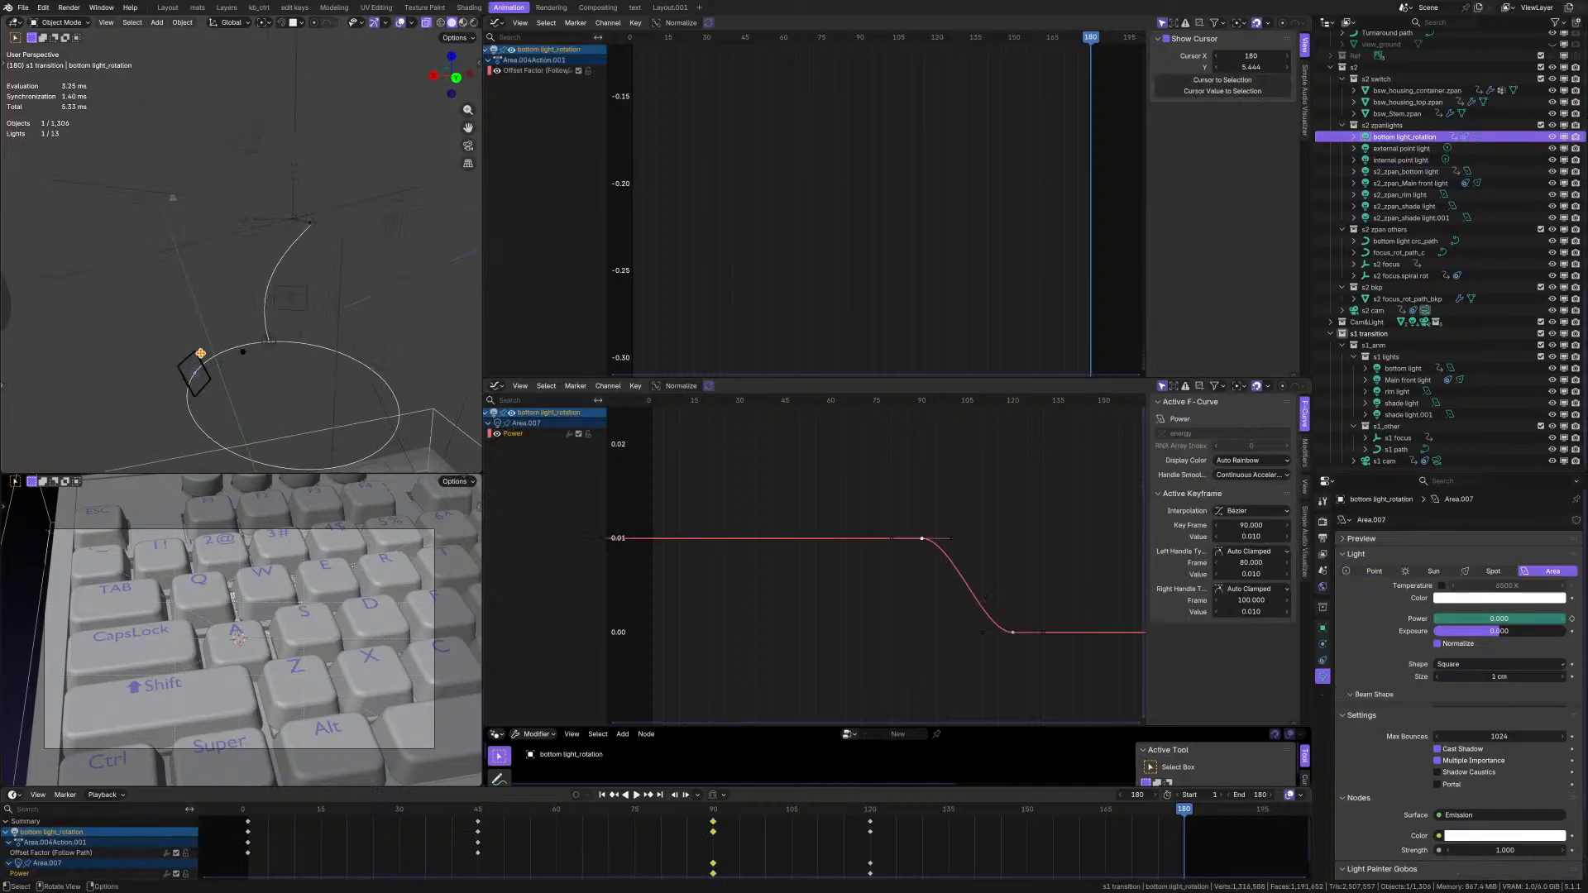
middle_click_drag(201, 353, 369, 298)
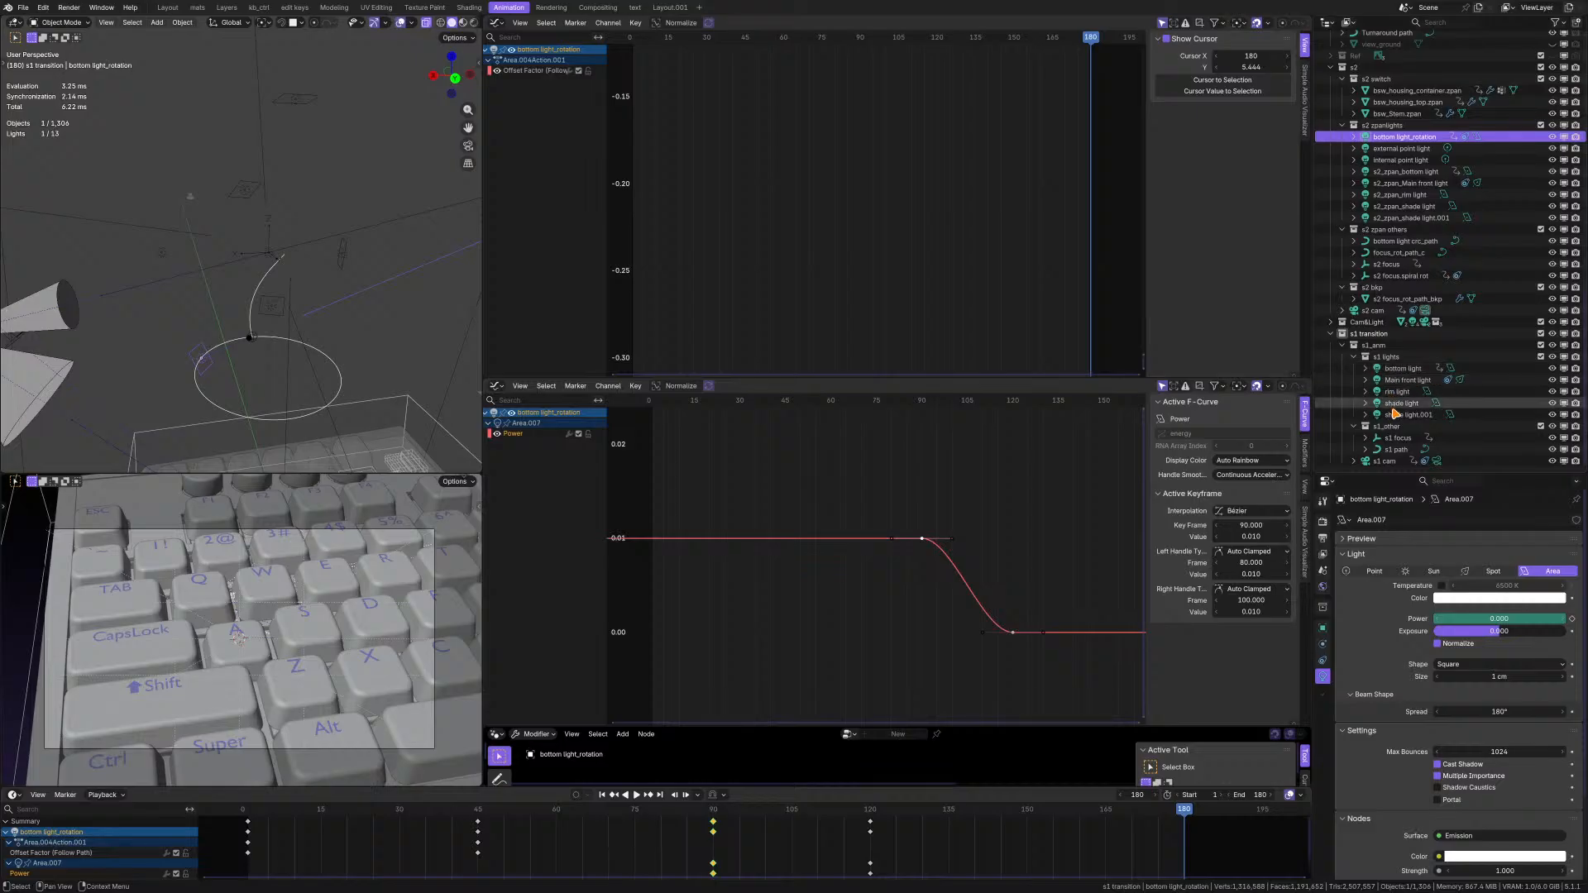
- Select the external and internal point lights together, and inspect the internal point light's placement and settings on its own
left_click(1418, 160, "shift")
scroll(298, 326, "down", 3)
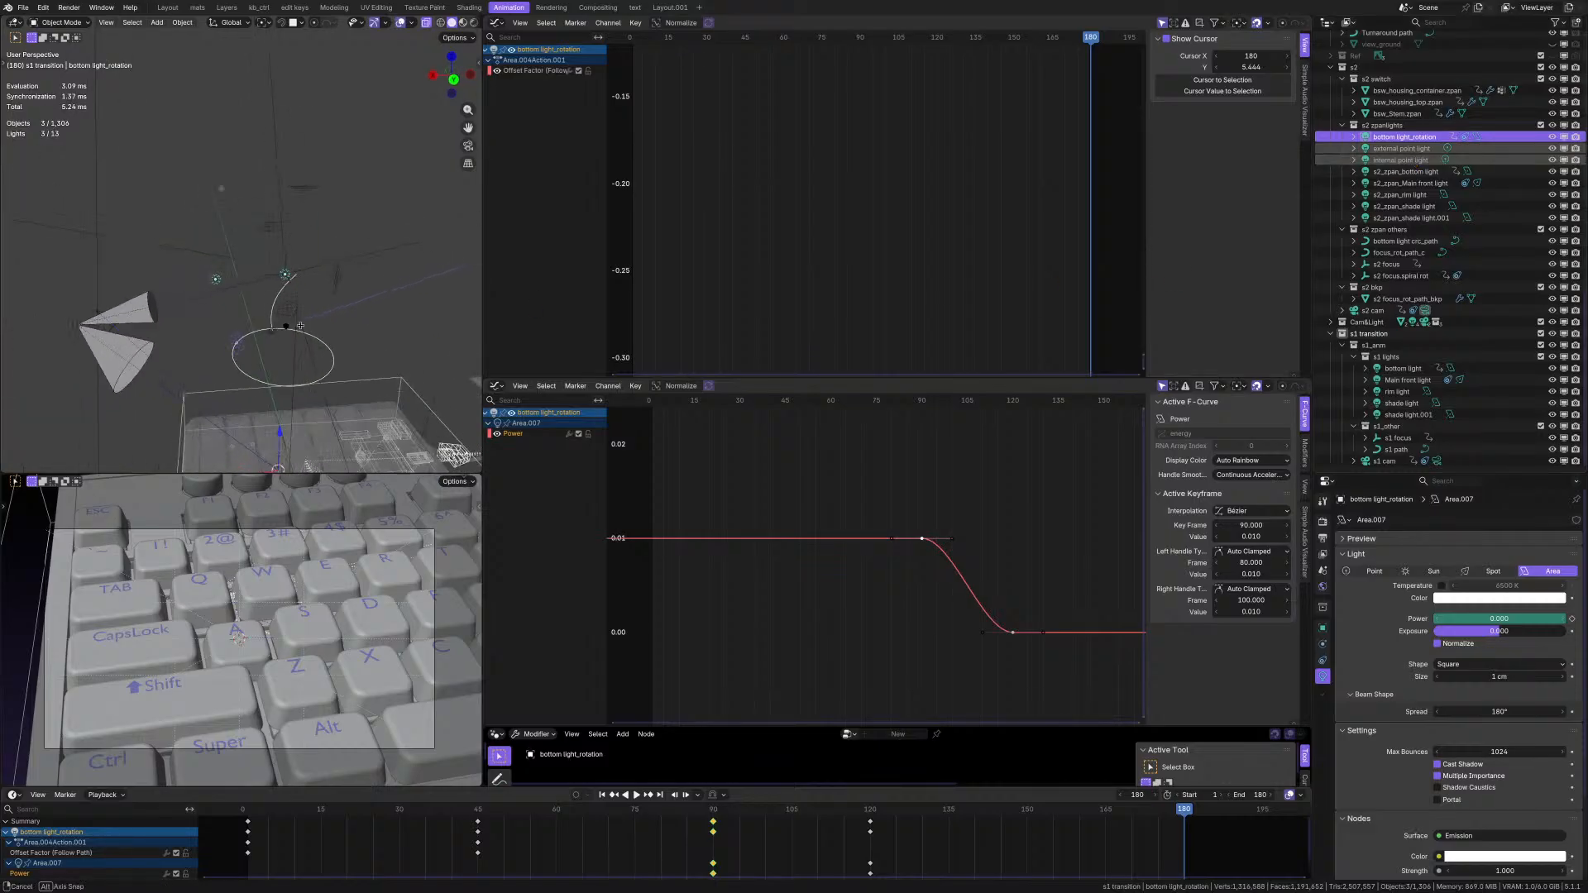
scroll(256, 332, "up", 3)
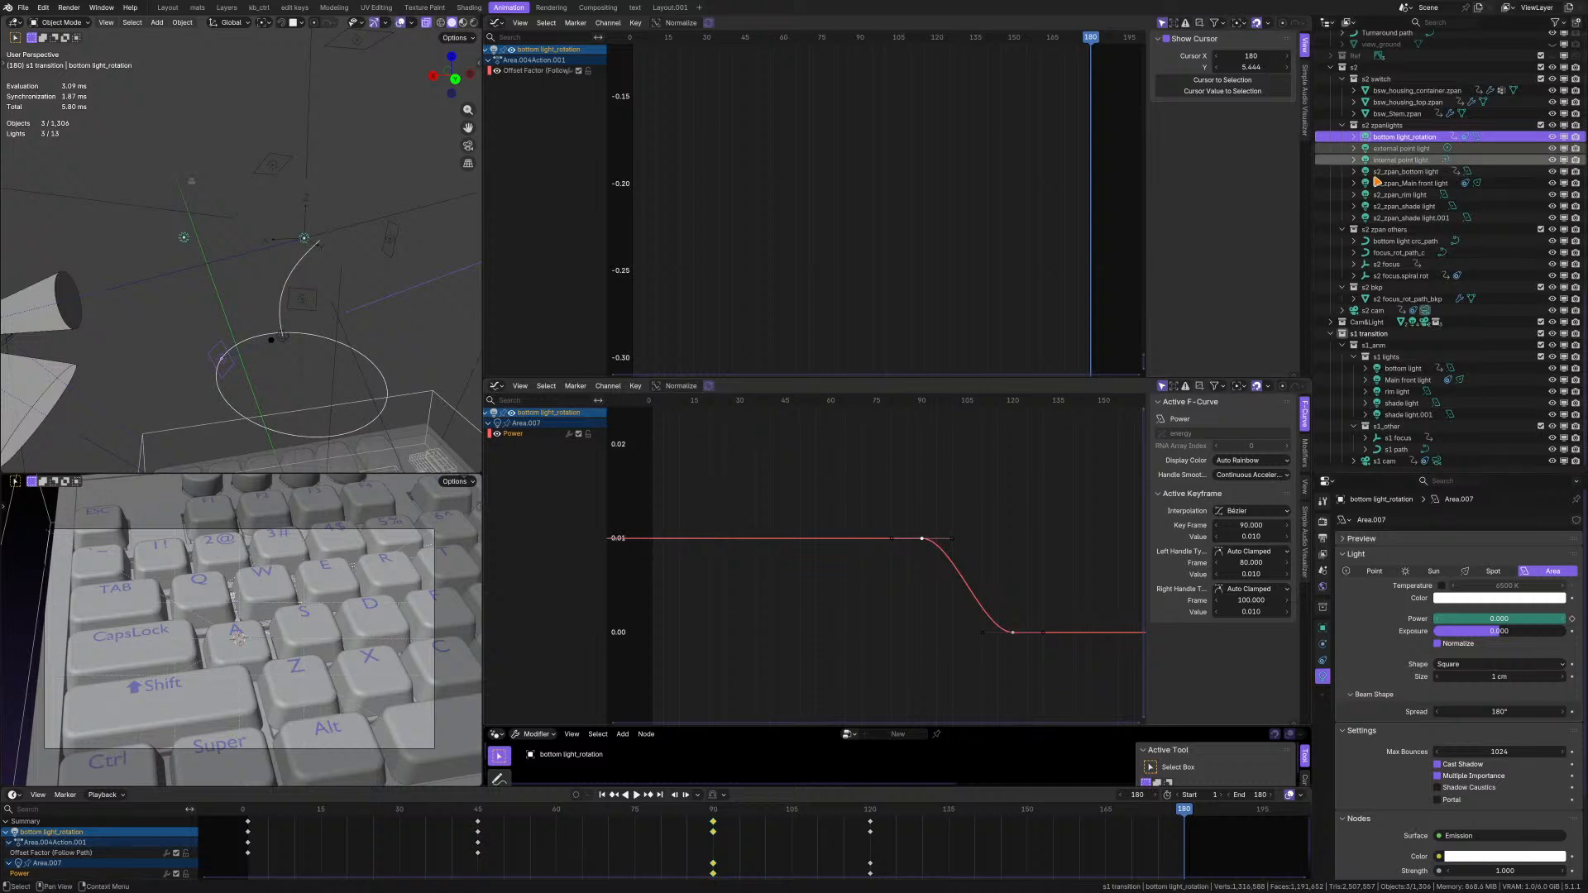
scroll(769, 512, "up", 1)
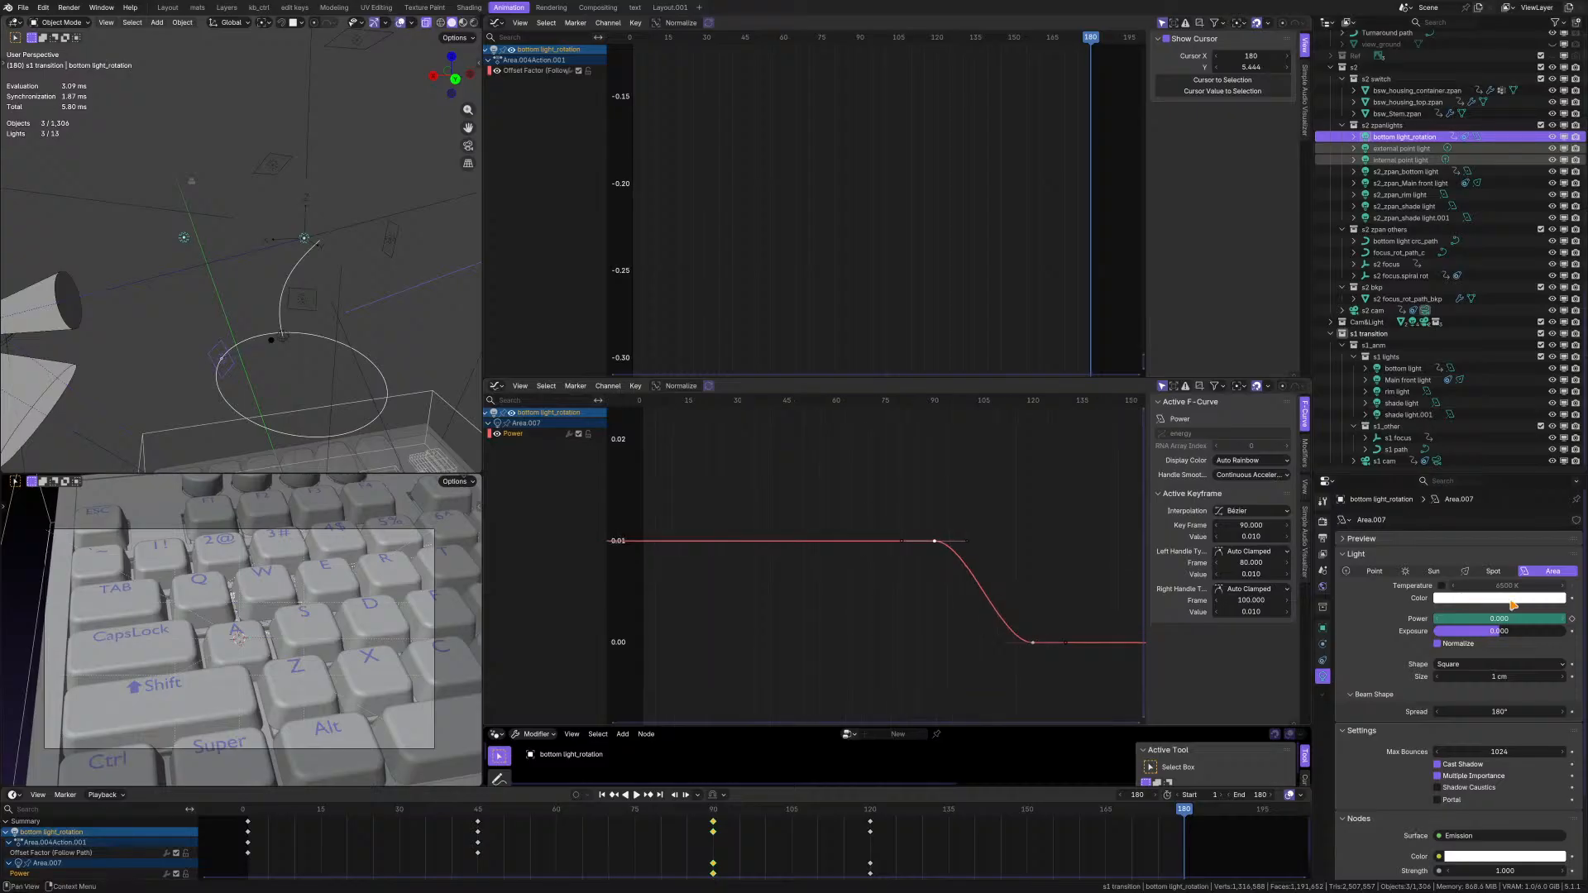
left_click(1402, 159)
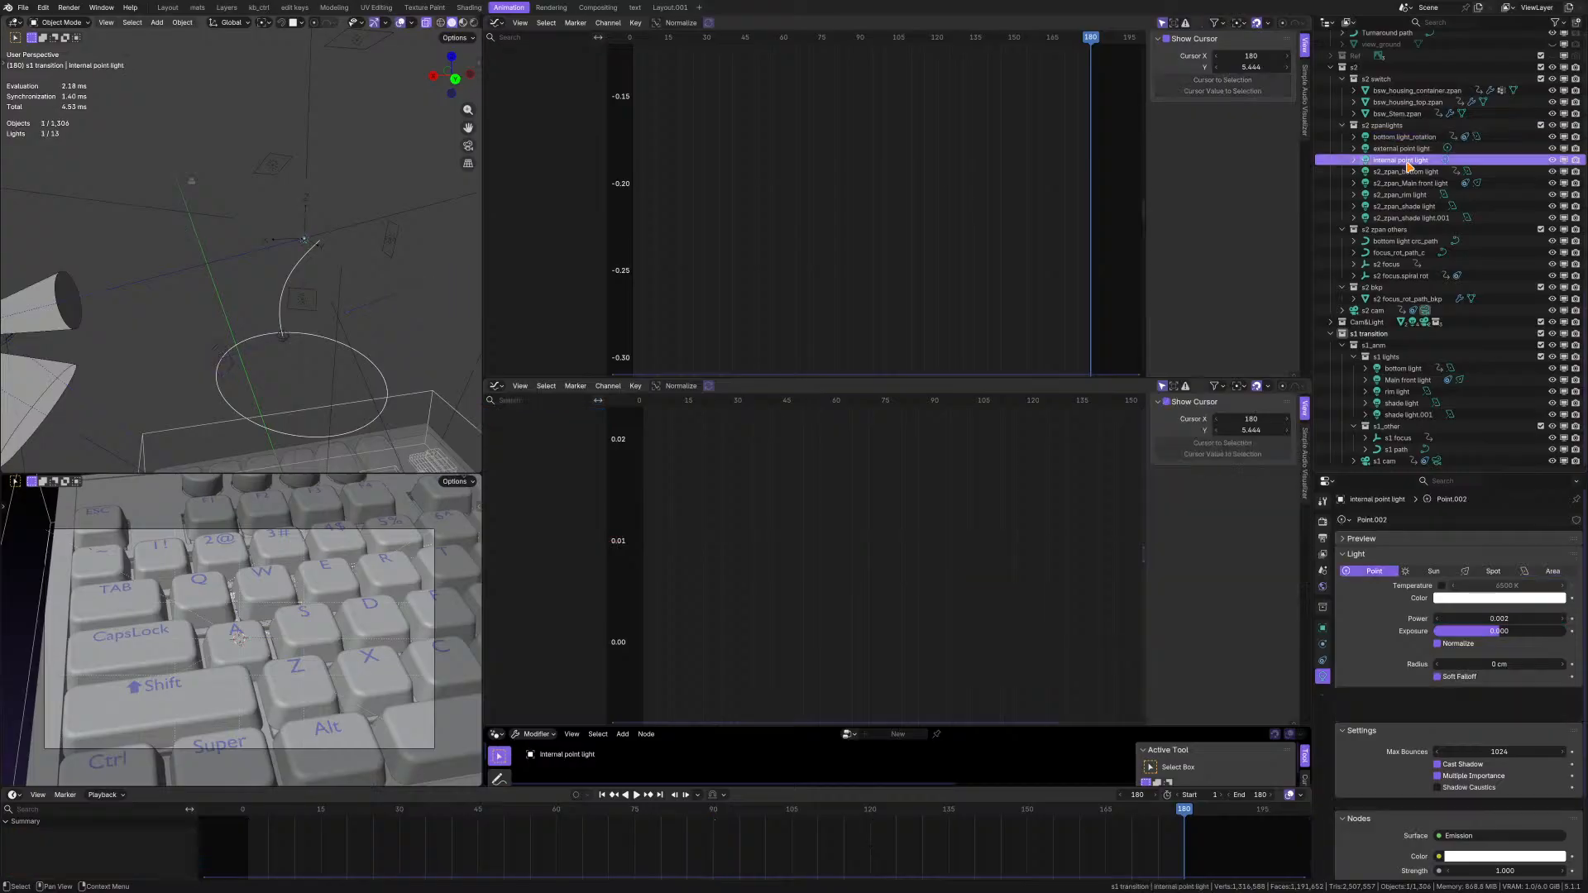
scroll(301, 251, "up", 4)
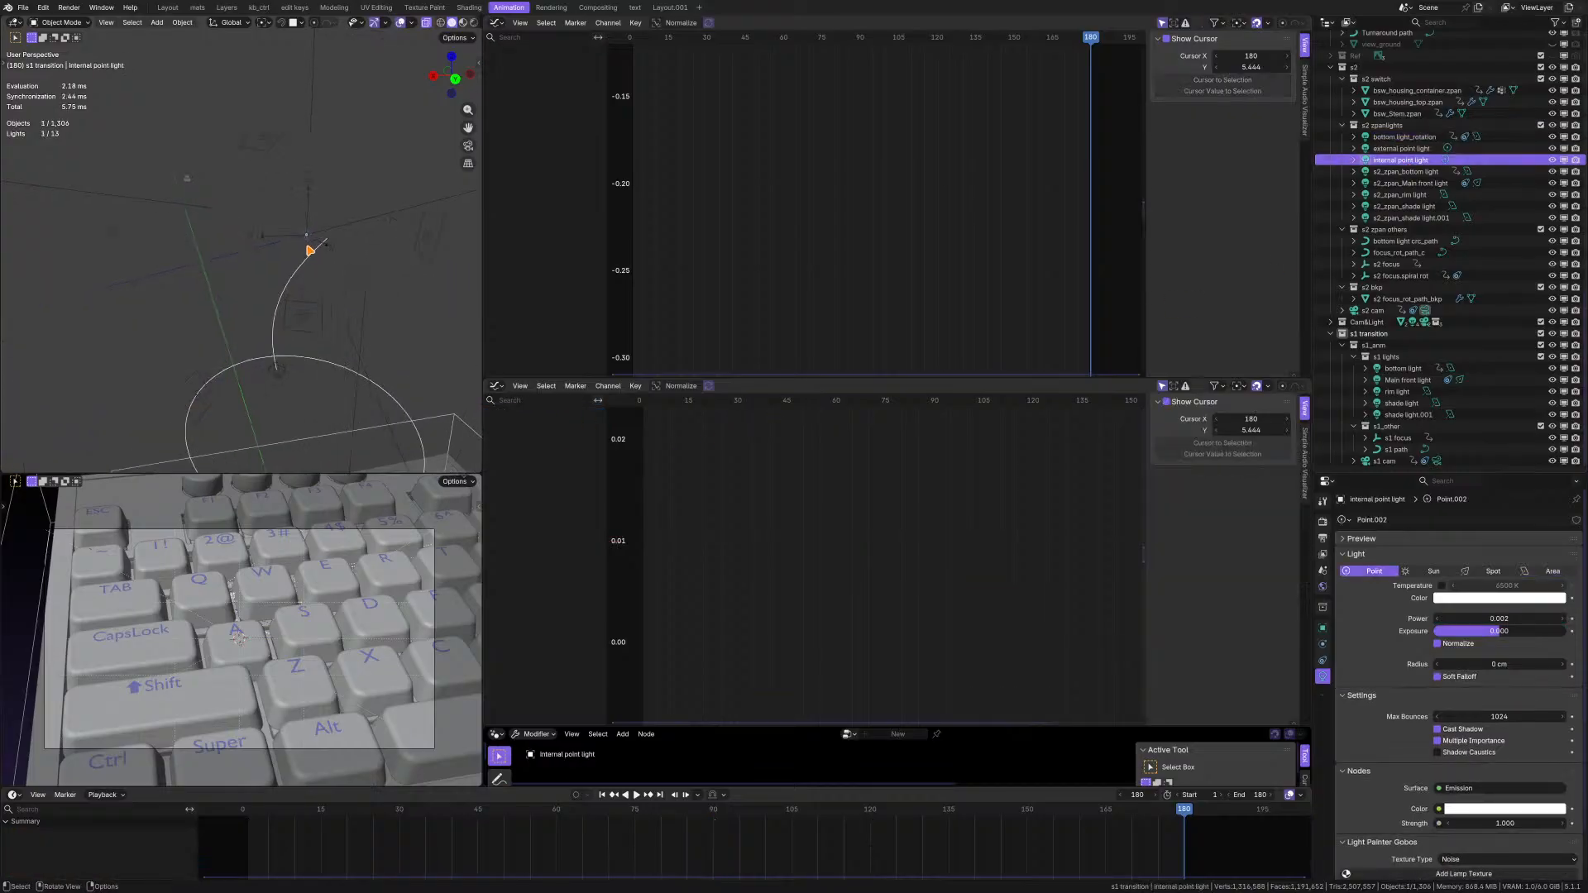
middle_click_drag(311, 245, 278, 237, "shift")
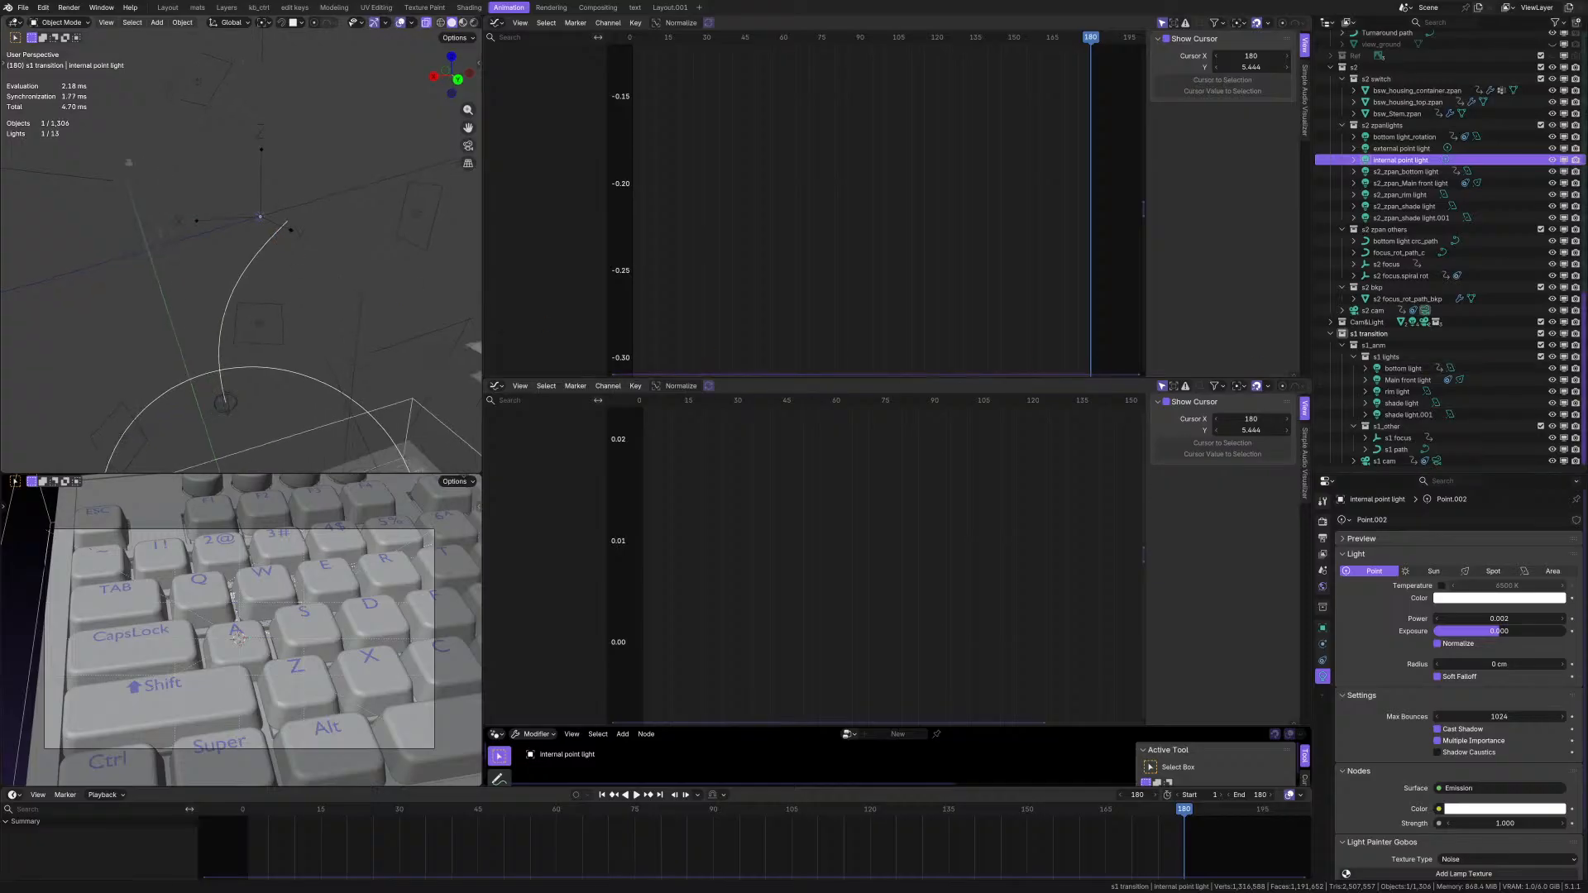
- Switch to the render player, scrub the s2 sequence to frame 30 to check the keycap lighting, and return to Blender
key("alt+Tab")
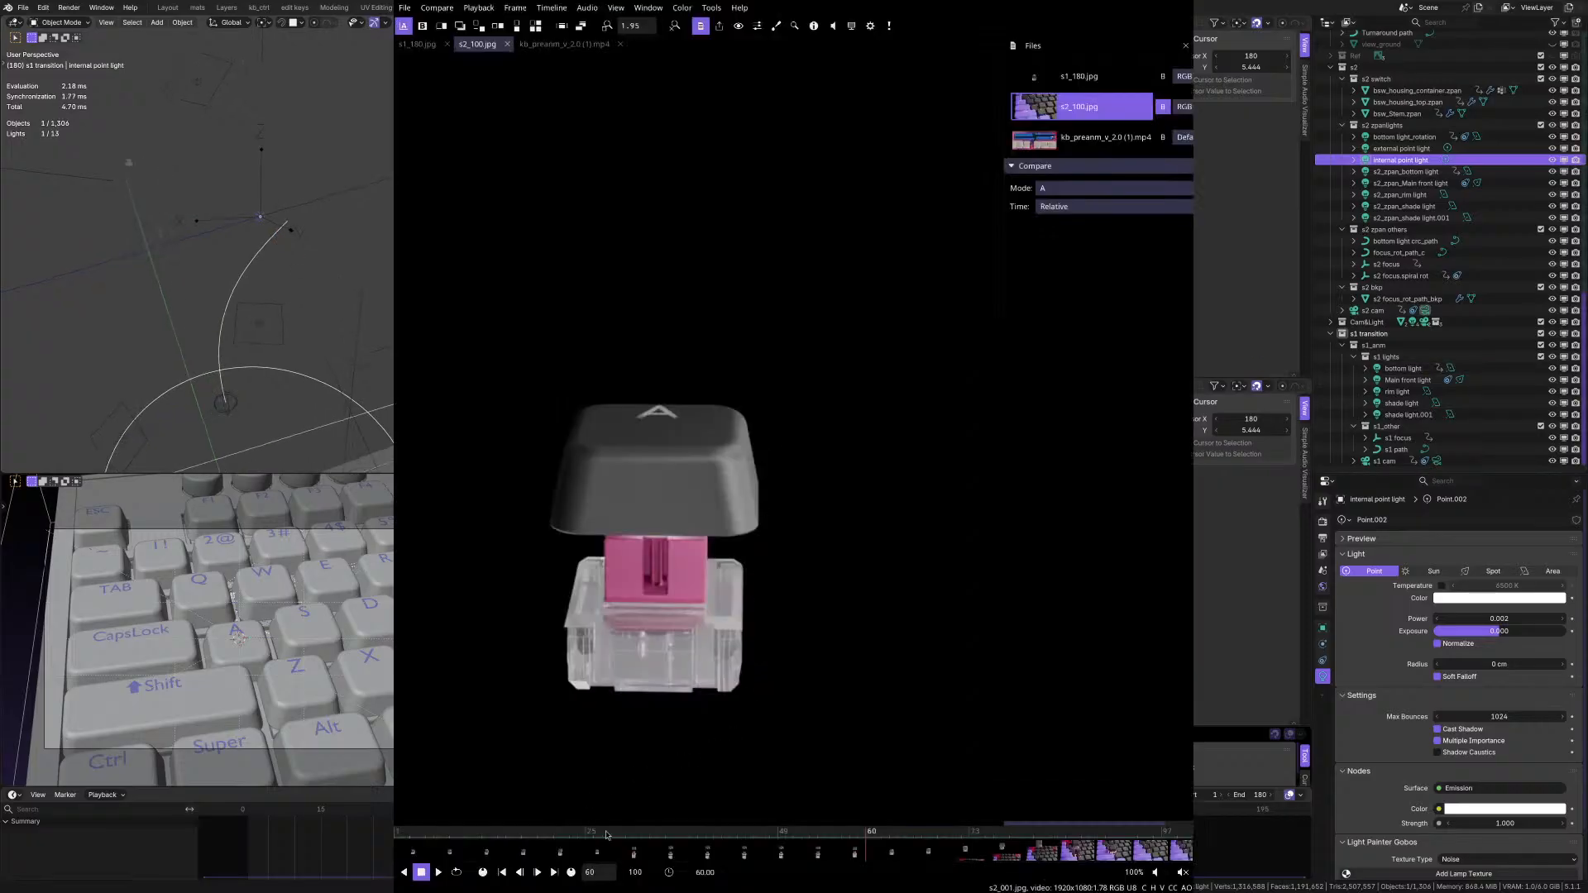
mouse_move(606, 835)
left_mouse_down()
mouse_move(404, 836)
mouse_move(635, 837)
left_mouse_up()
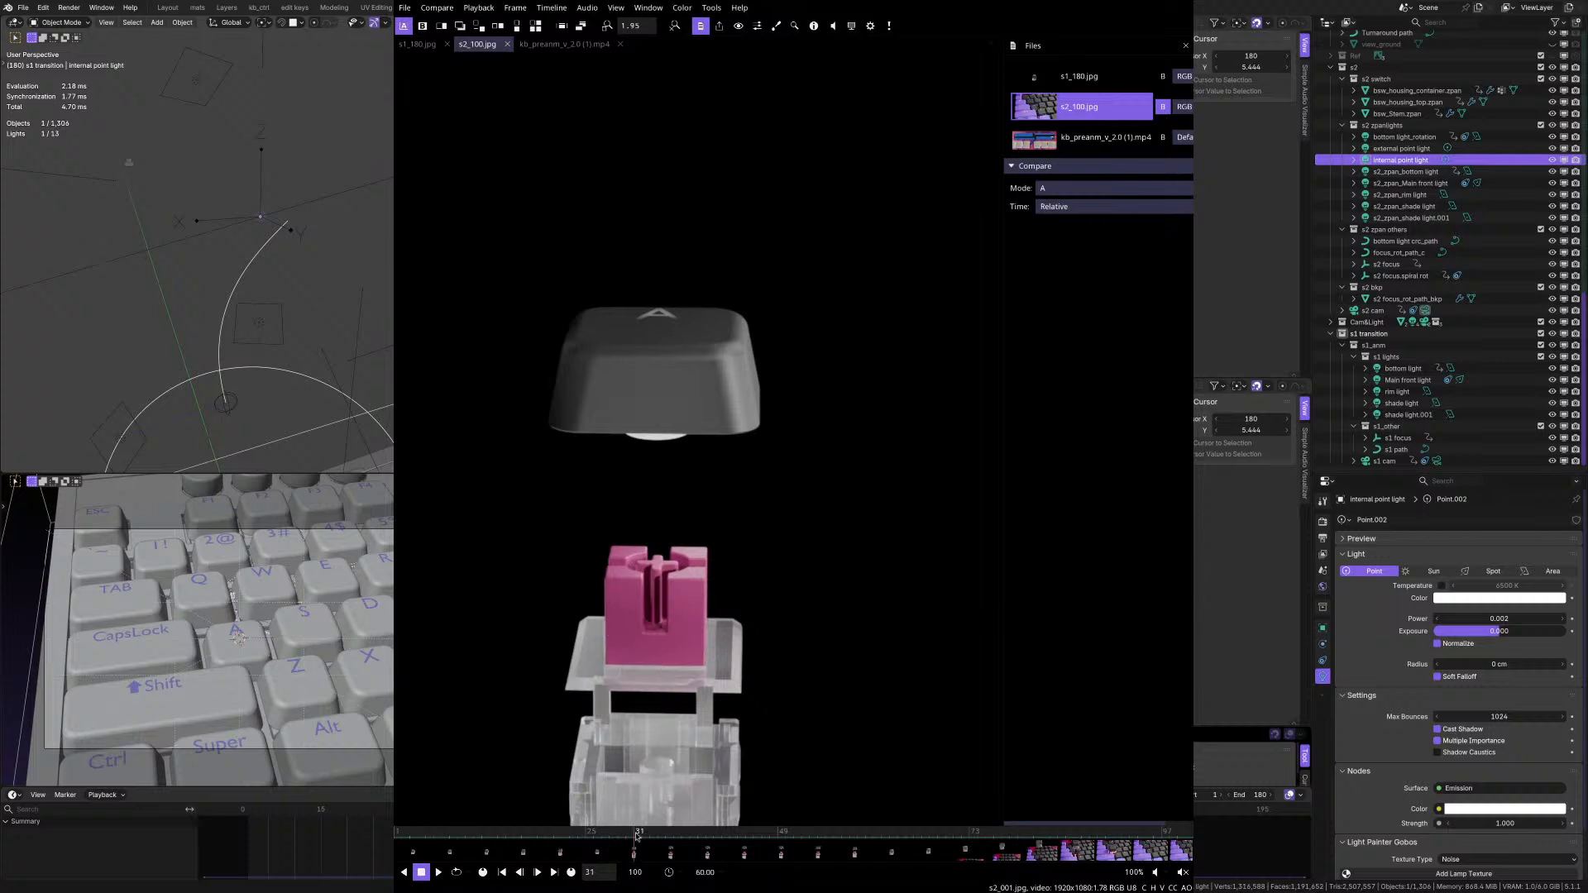
mouse_move(635, 838)
left_mouse_down()
mouse_move(417, 837)
mouse_move(630, 846)
left_mouse_up()
key("alt+Tab")
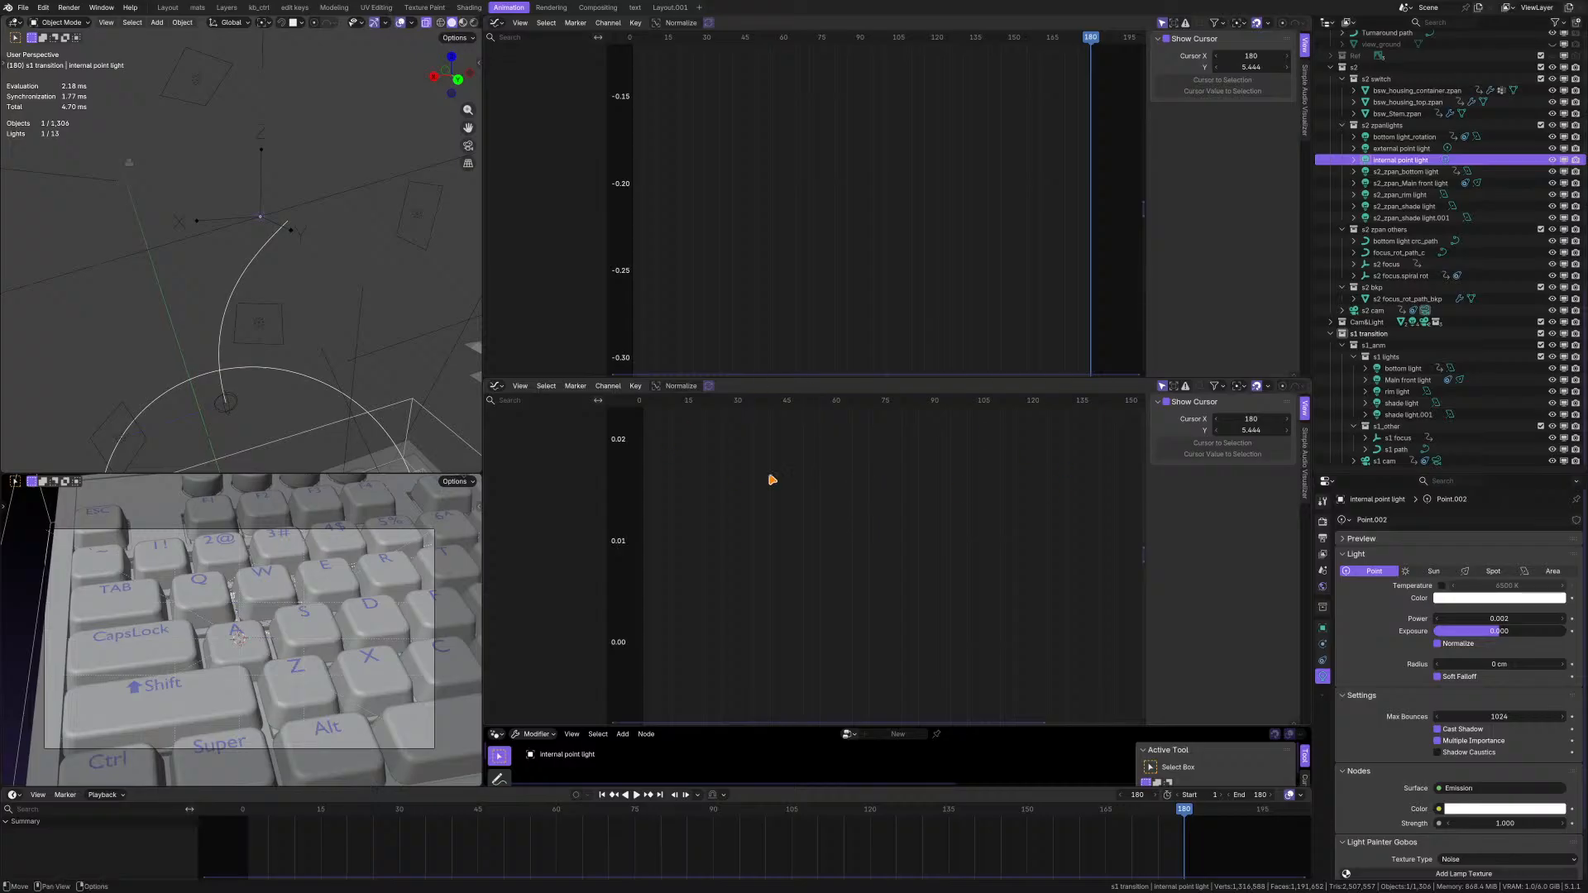
- Keyframe the internal point light's Power at 0.002 and move that keyframe to frame 30
scroll(355, 309, "down", 2)
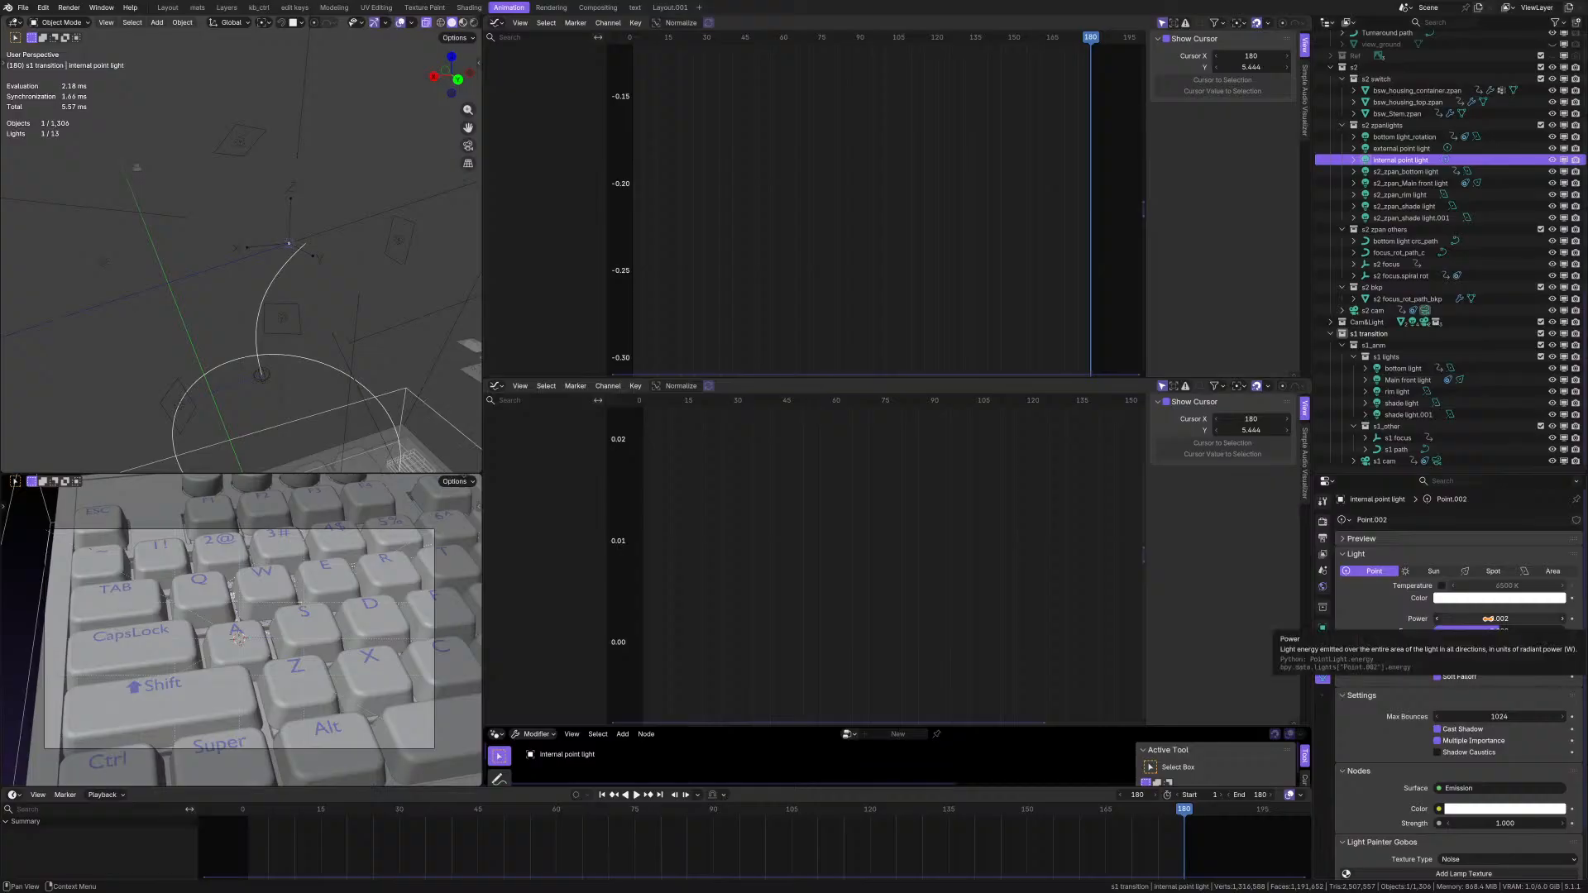
key("i")
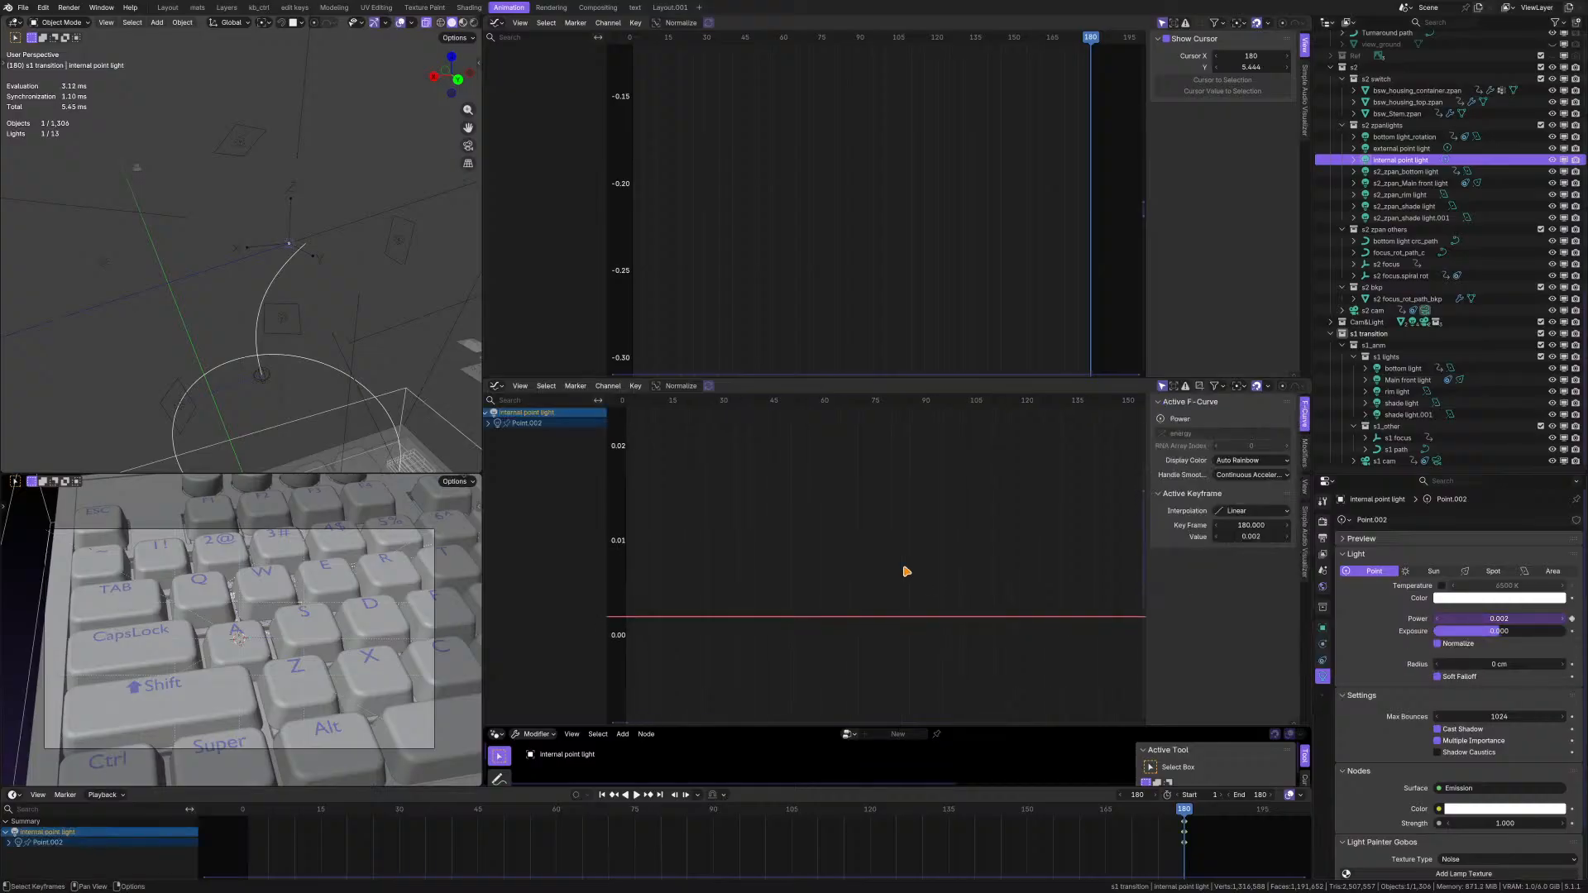
key("Home")
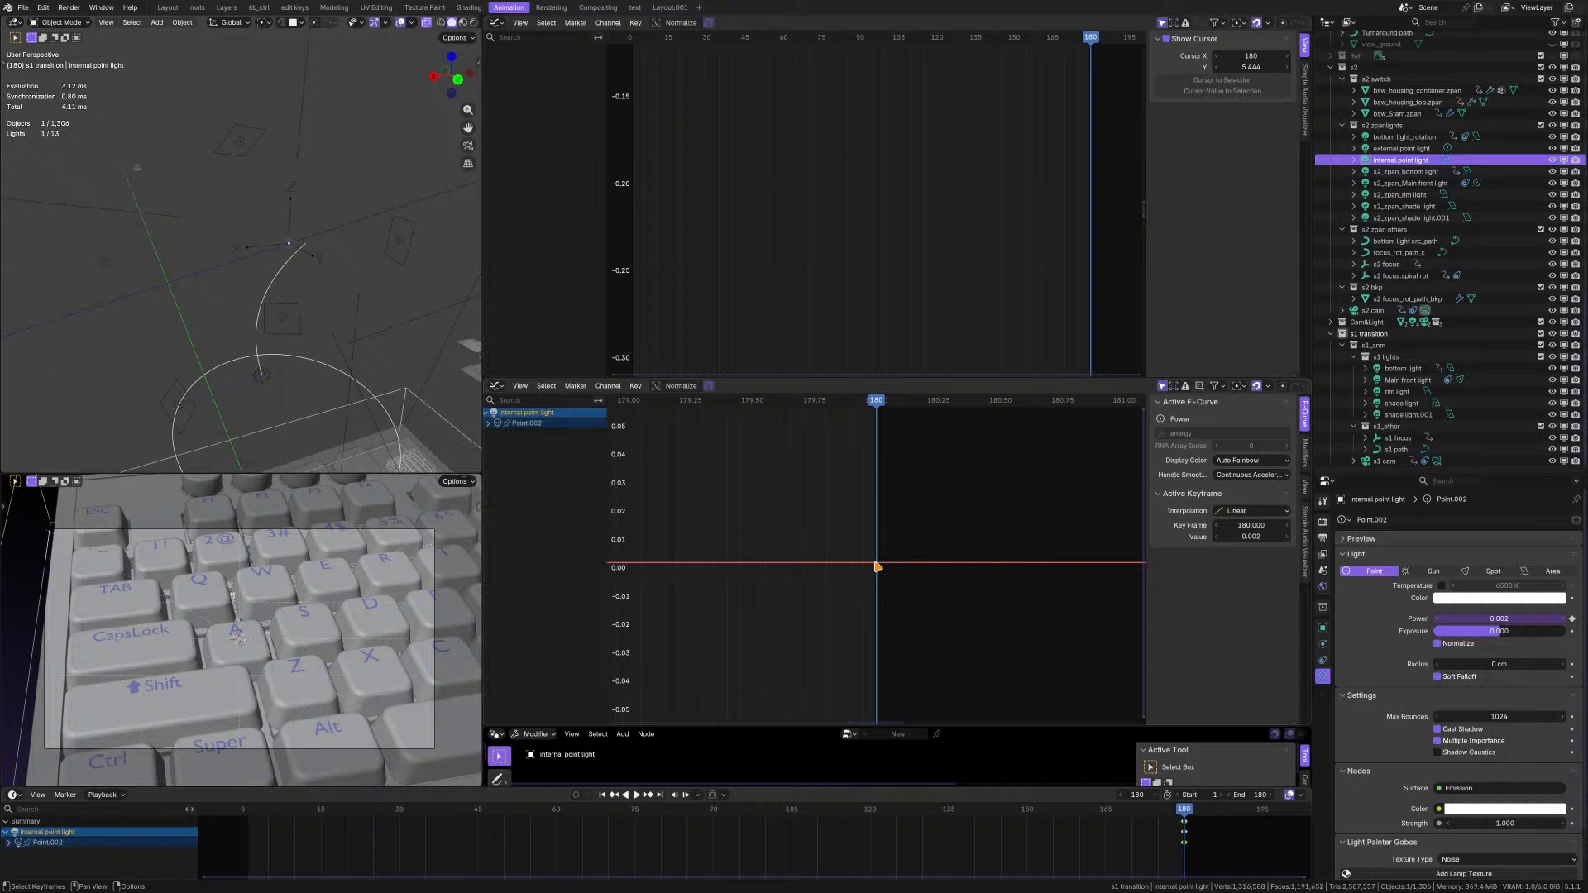
left_click(1245, 525)
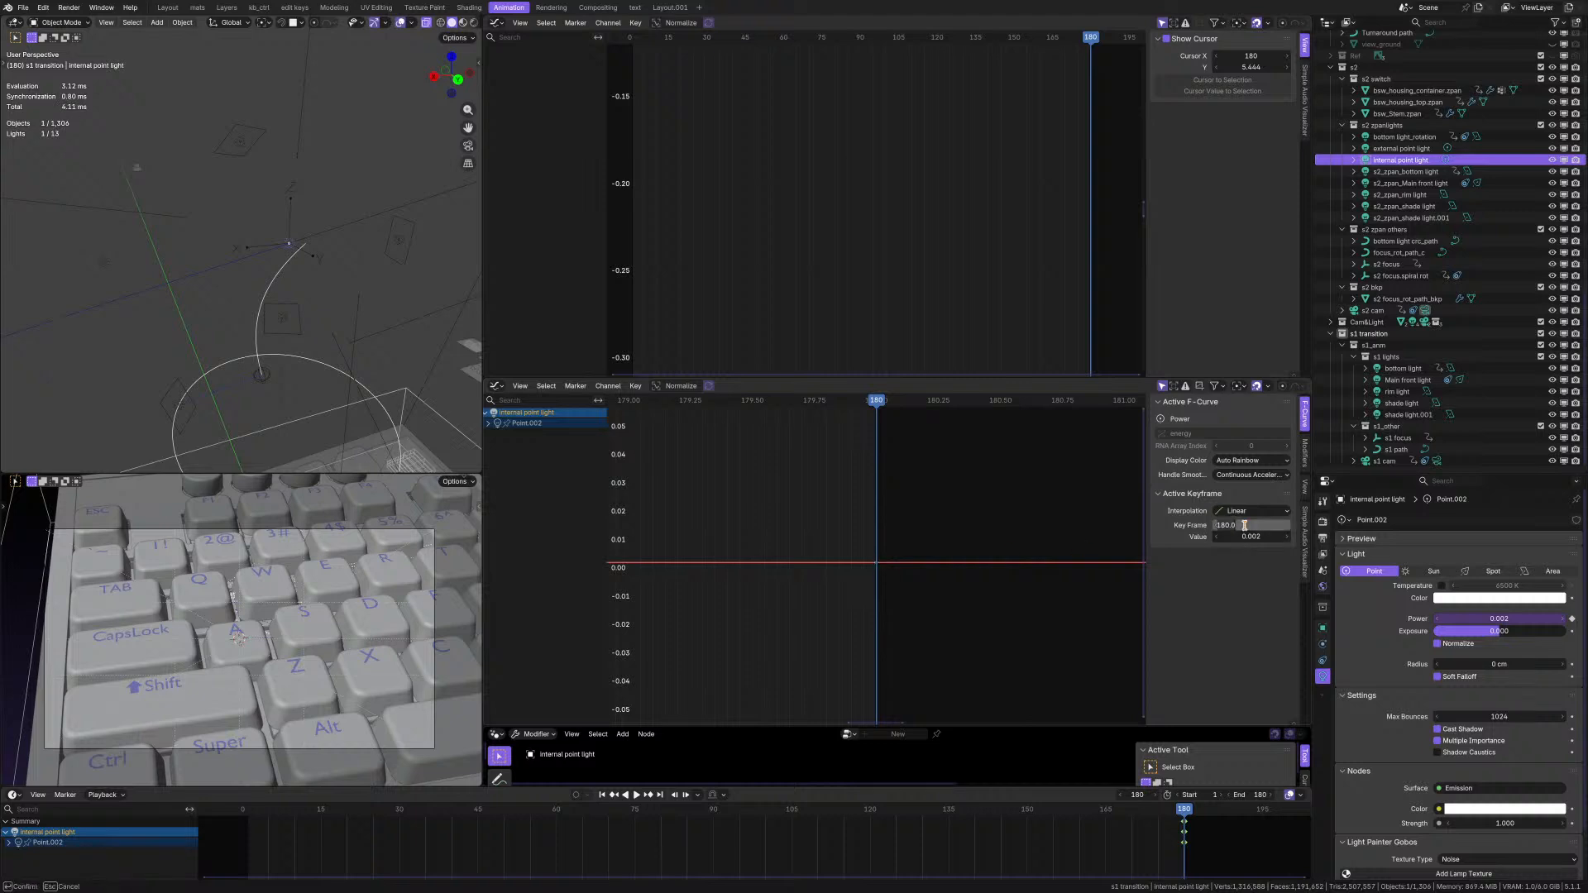
type("30")
key("Return")
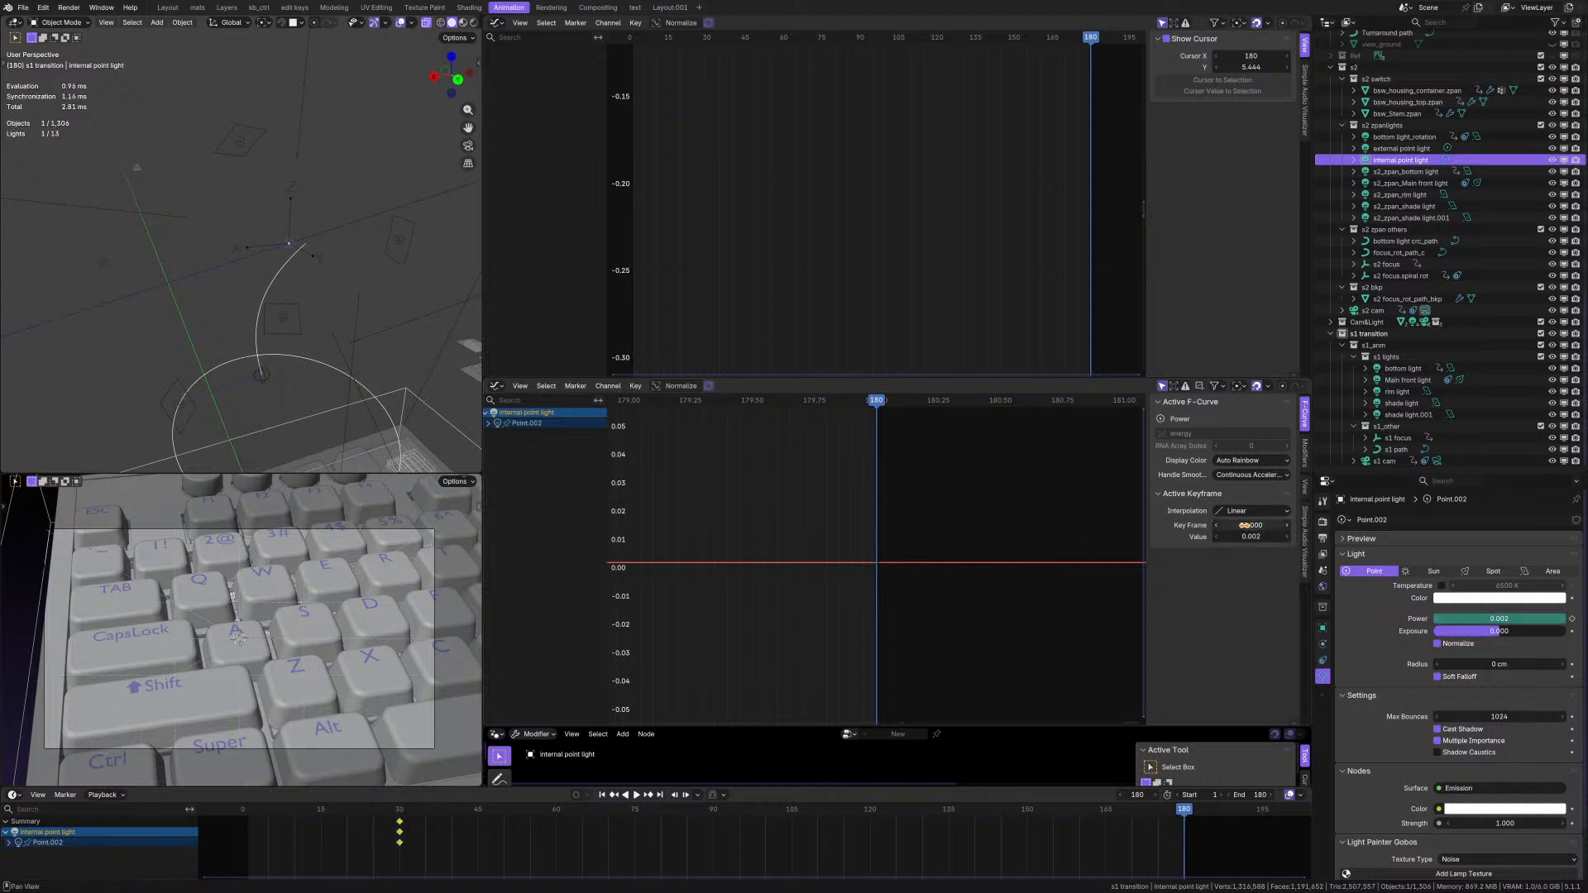
- Set the internal point light's Power to 0, keyframe it, and move the new keyframe to frame 0
left_click(1530, 620)
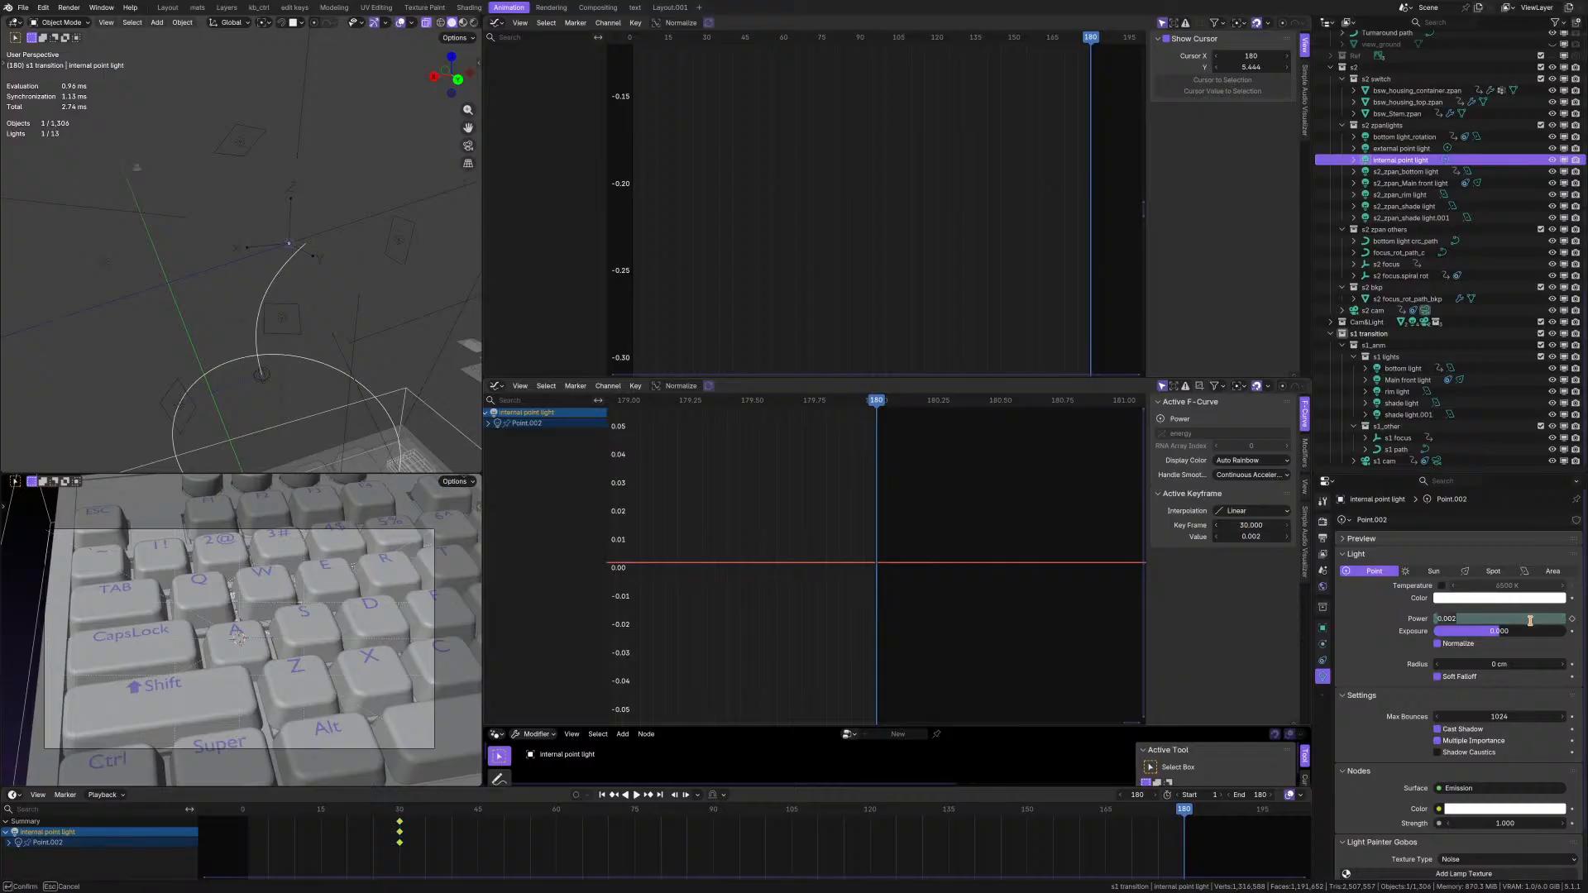
type("0")
key("Return")
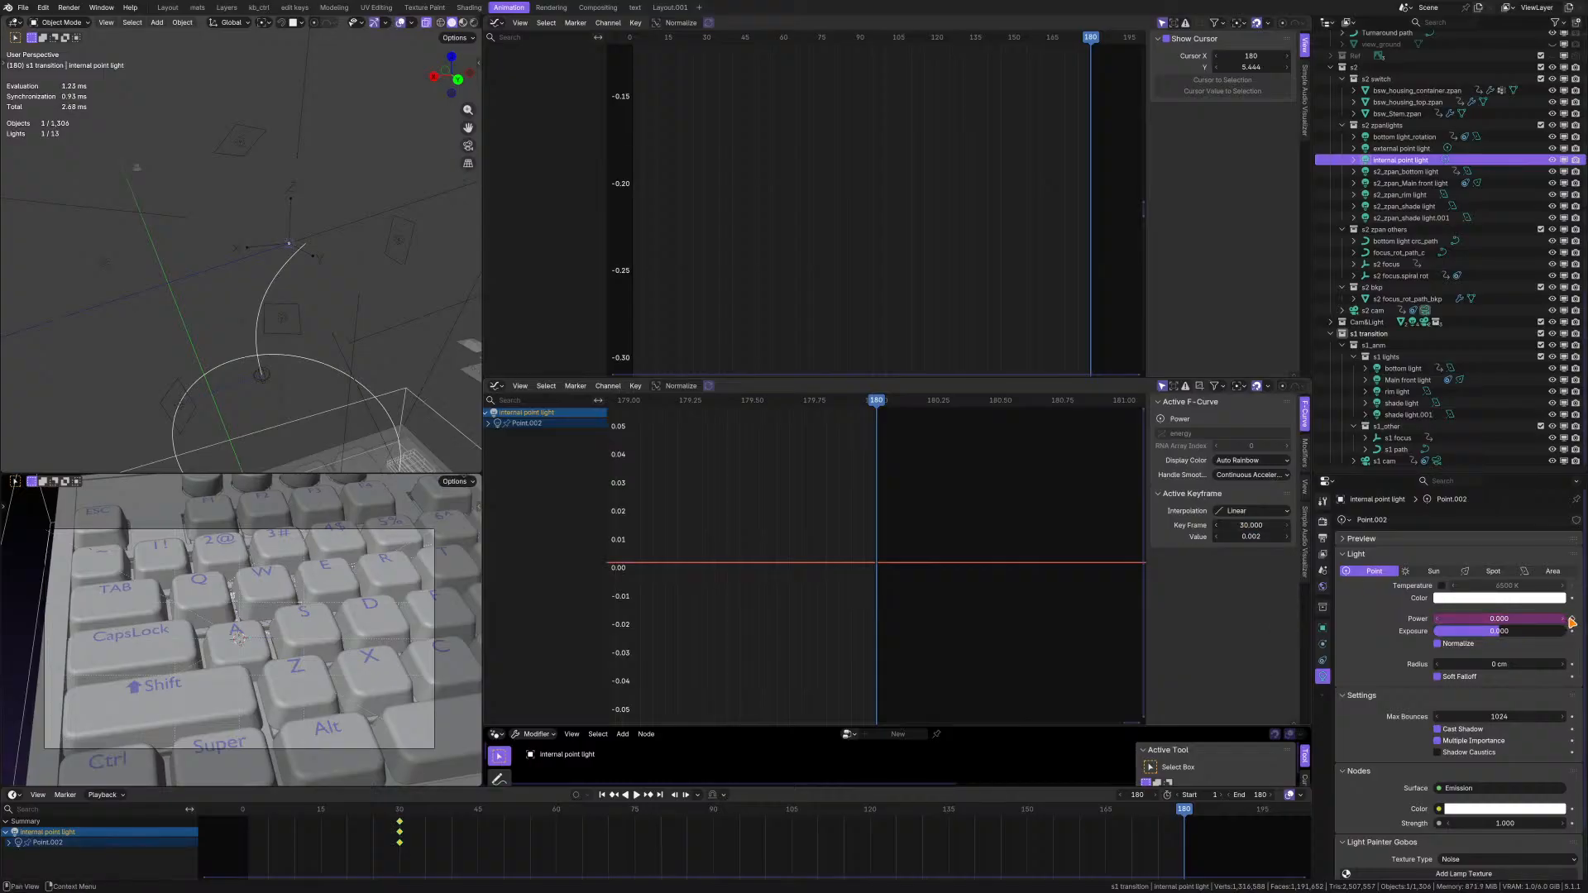
key("i")
left_click(1252, 526)
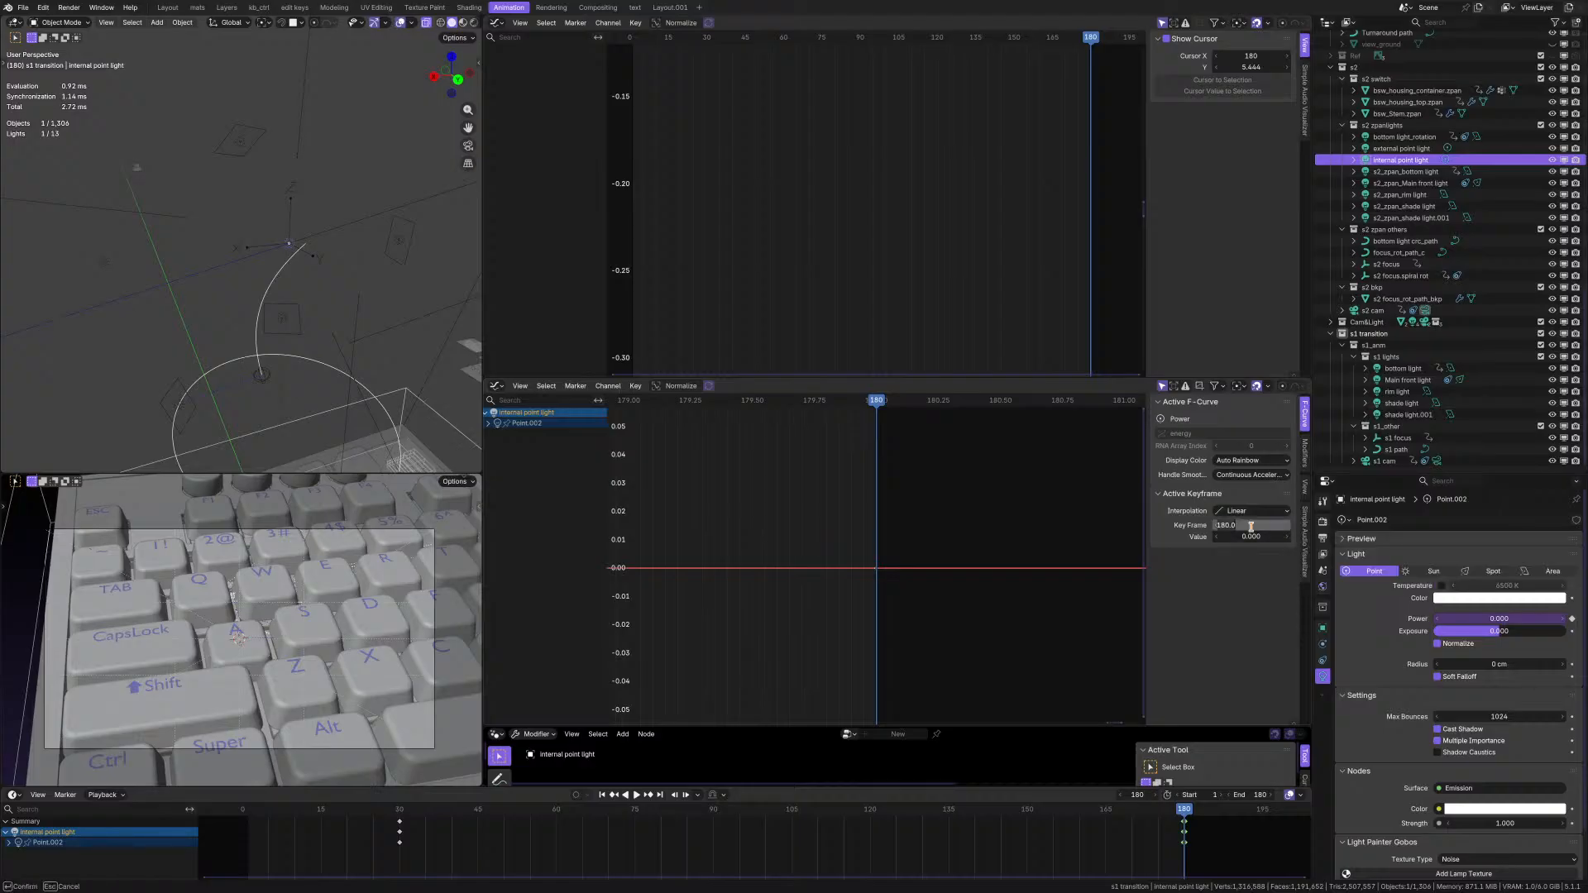
type("0")
key("Return")
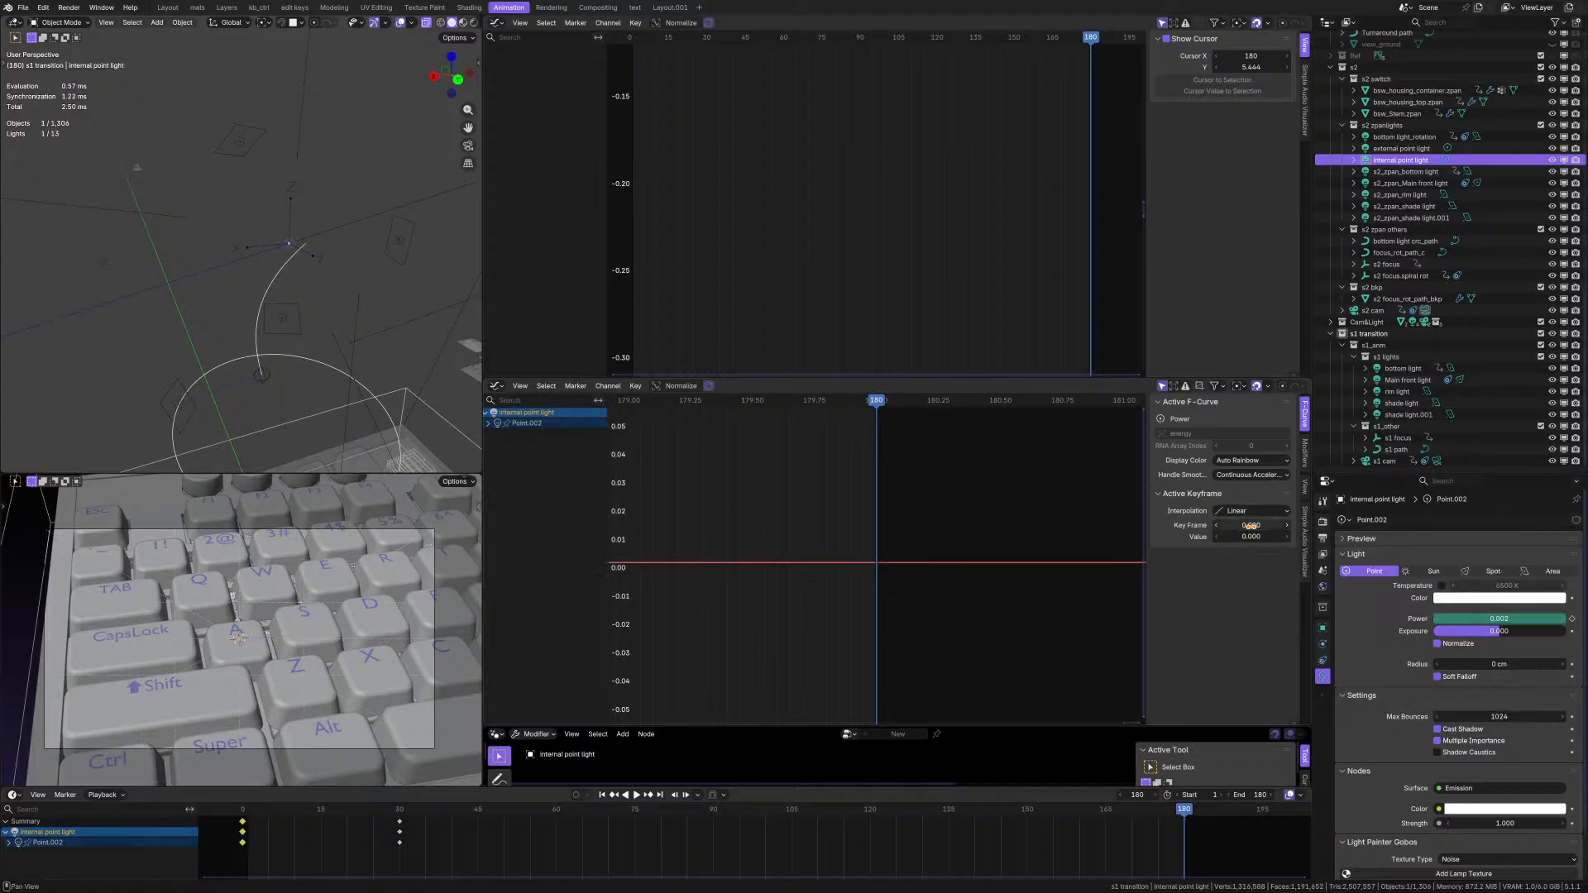
- Move the internal point light's zero-Power keyframe to frame 1
key("Home")
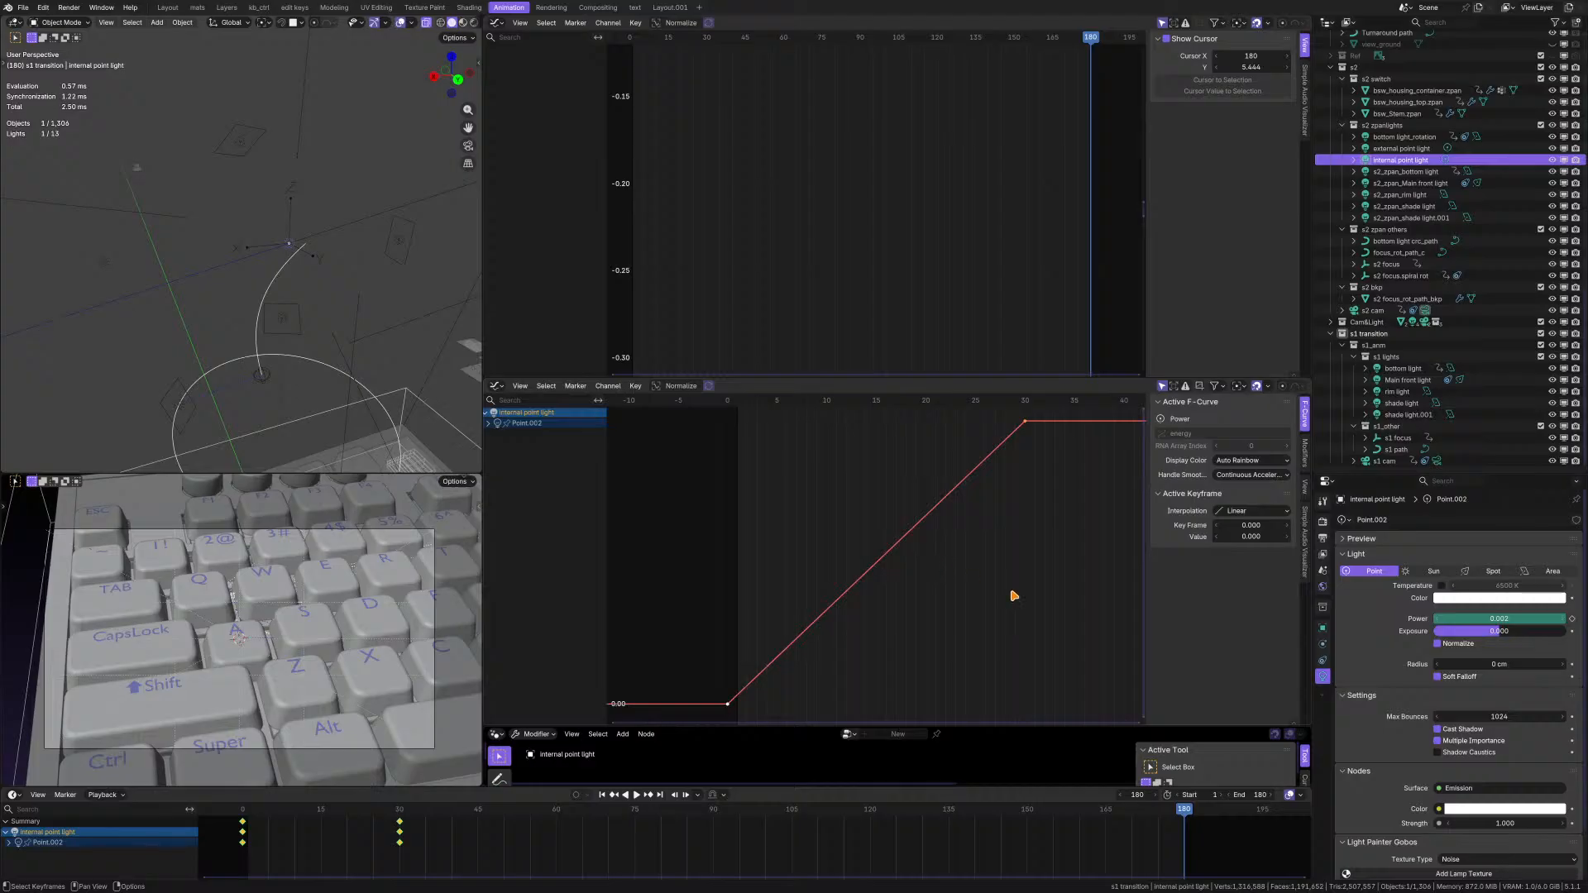
left_click(981, 606)
left_click(729, 704)
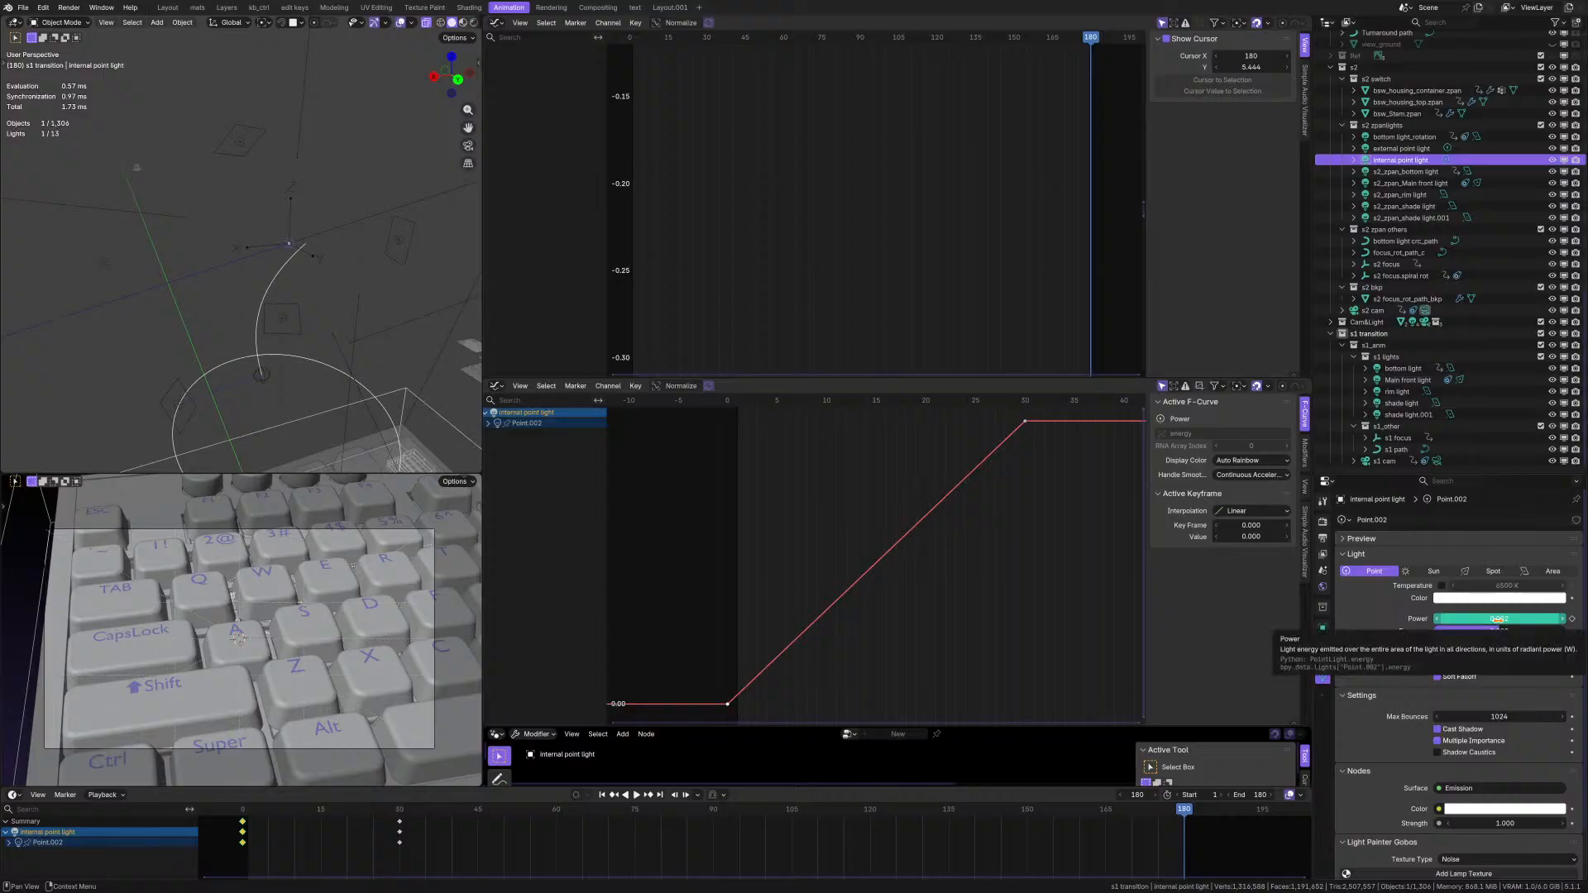
left_click(1257, 530)
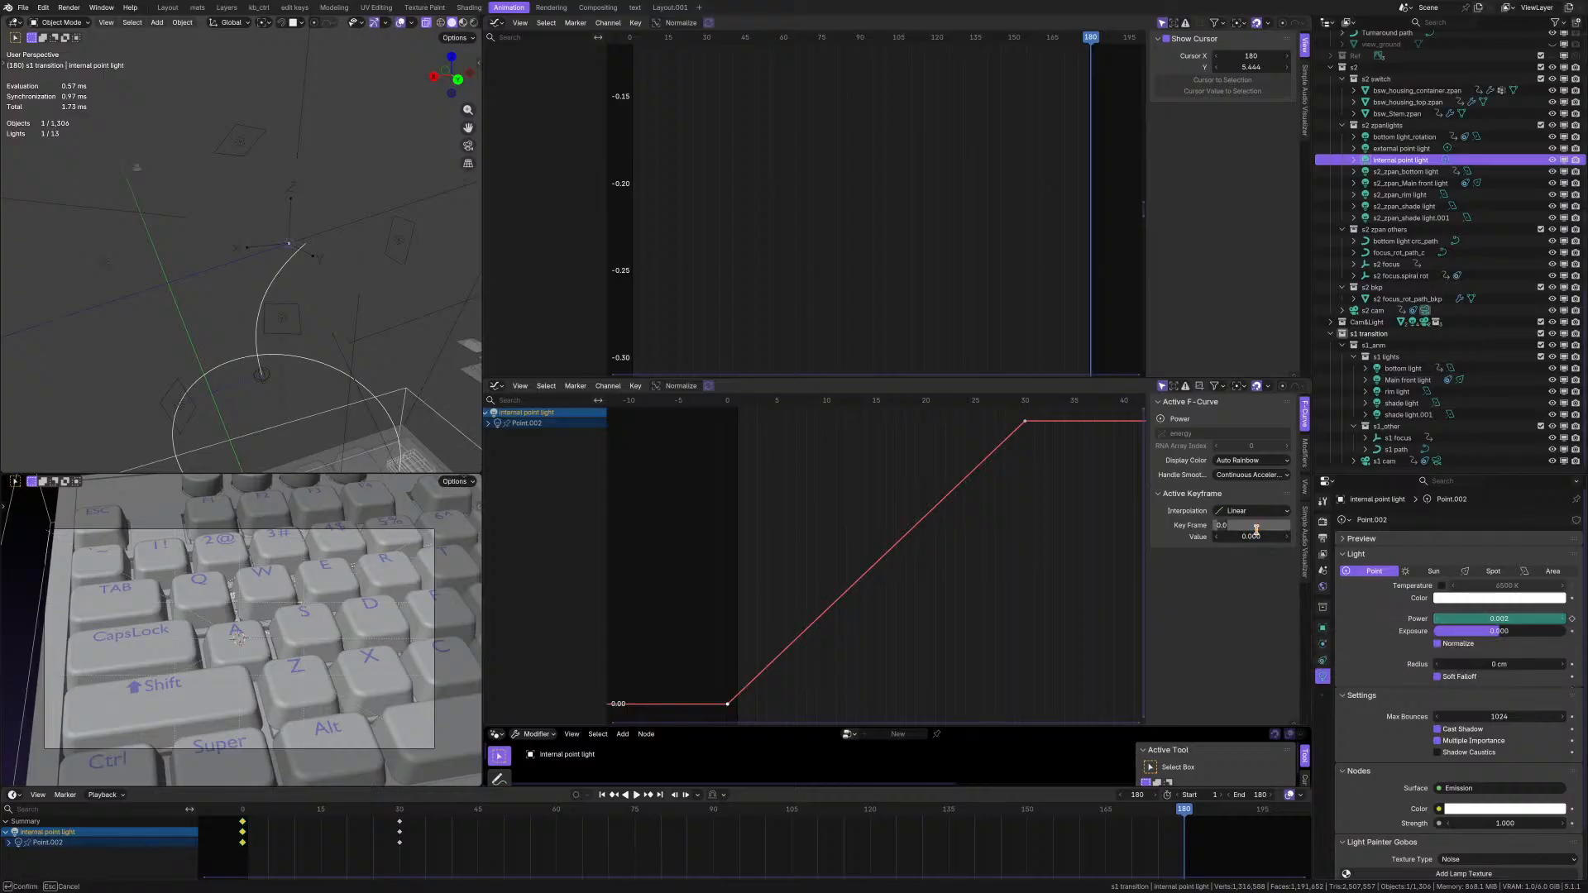
key("Return")
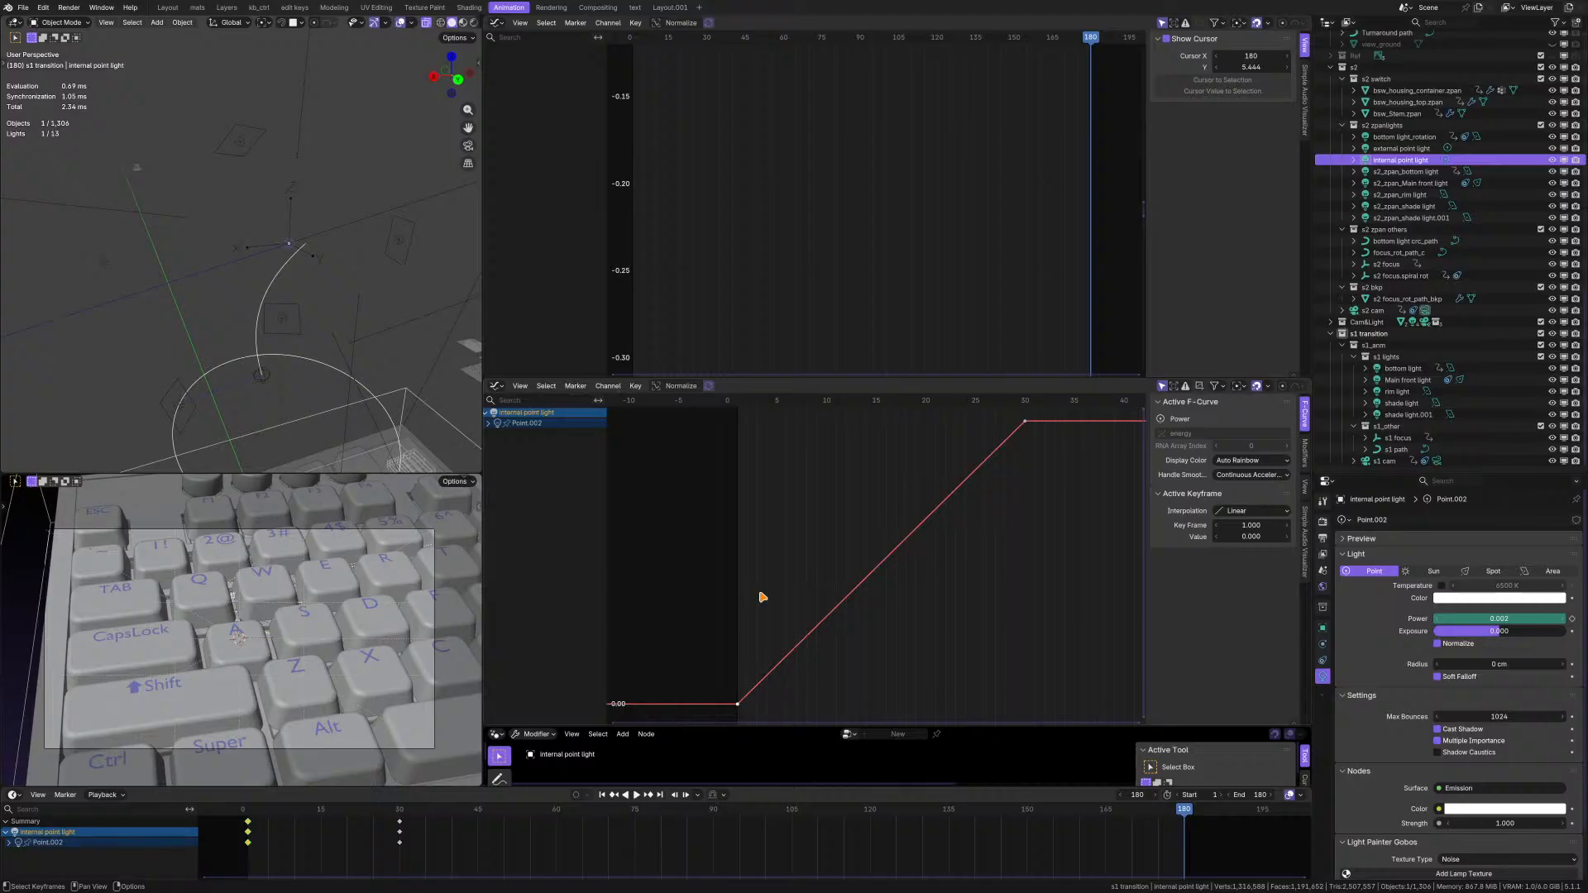
scroll(761, 596, "down", 3)
scroll(836, 599, "up", 2)
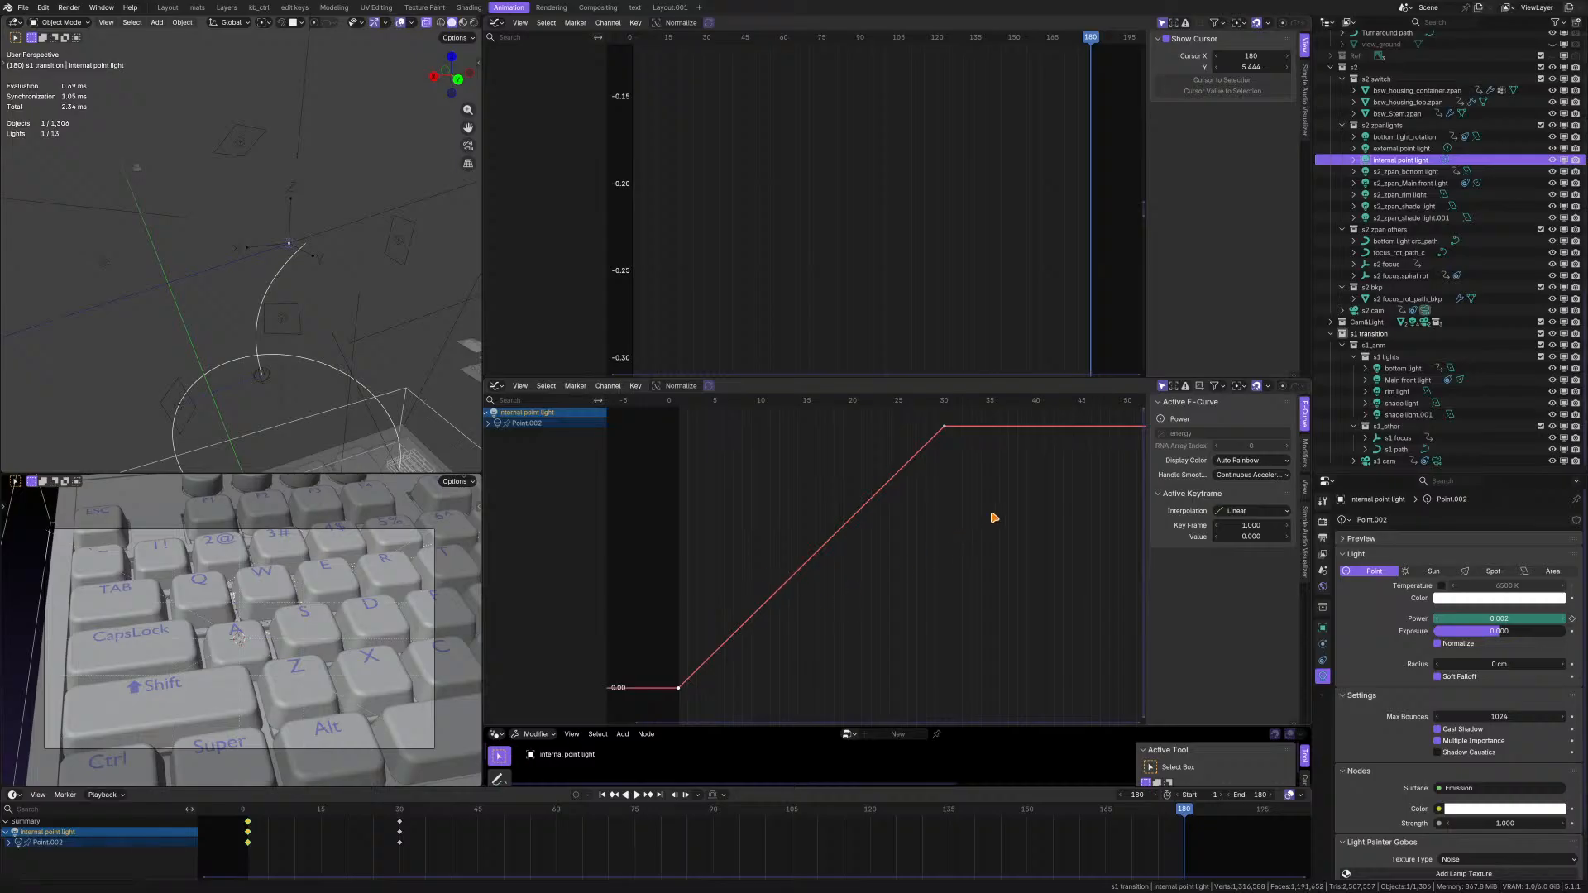
- Review the s1 render at frame 180 in the render player, and compare it with the internal point light's first Power keyframe in Blender
key("alt+Tab")
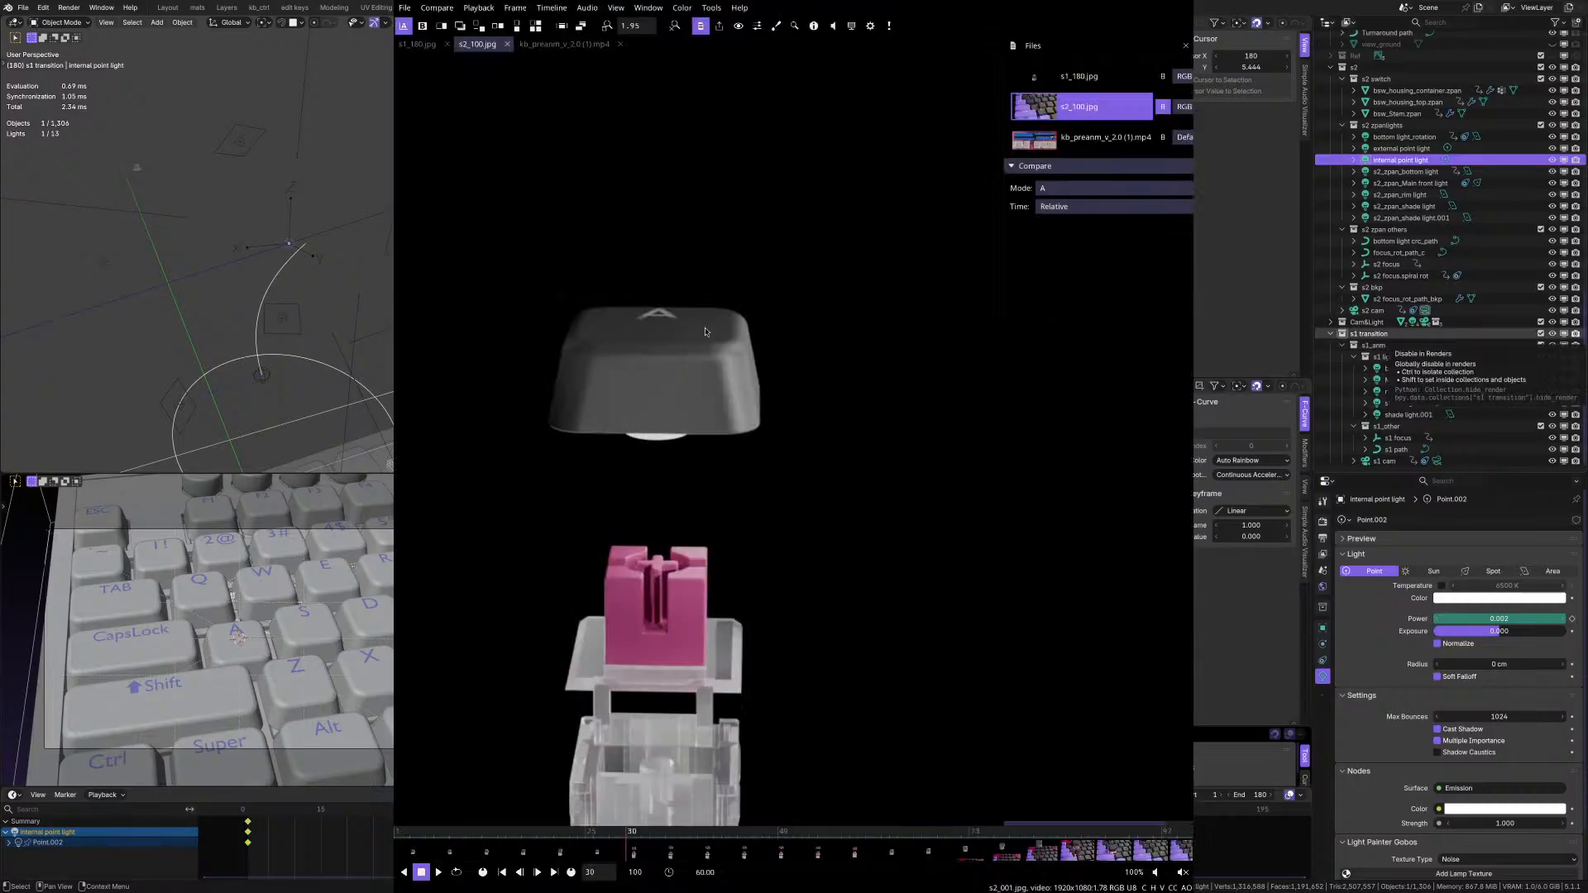
left_click(411, 47)
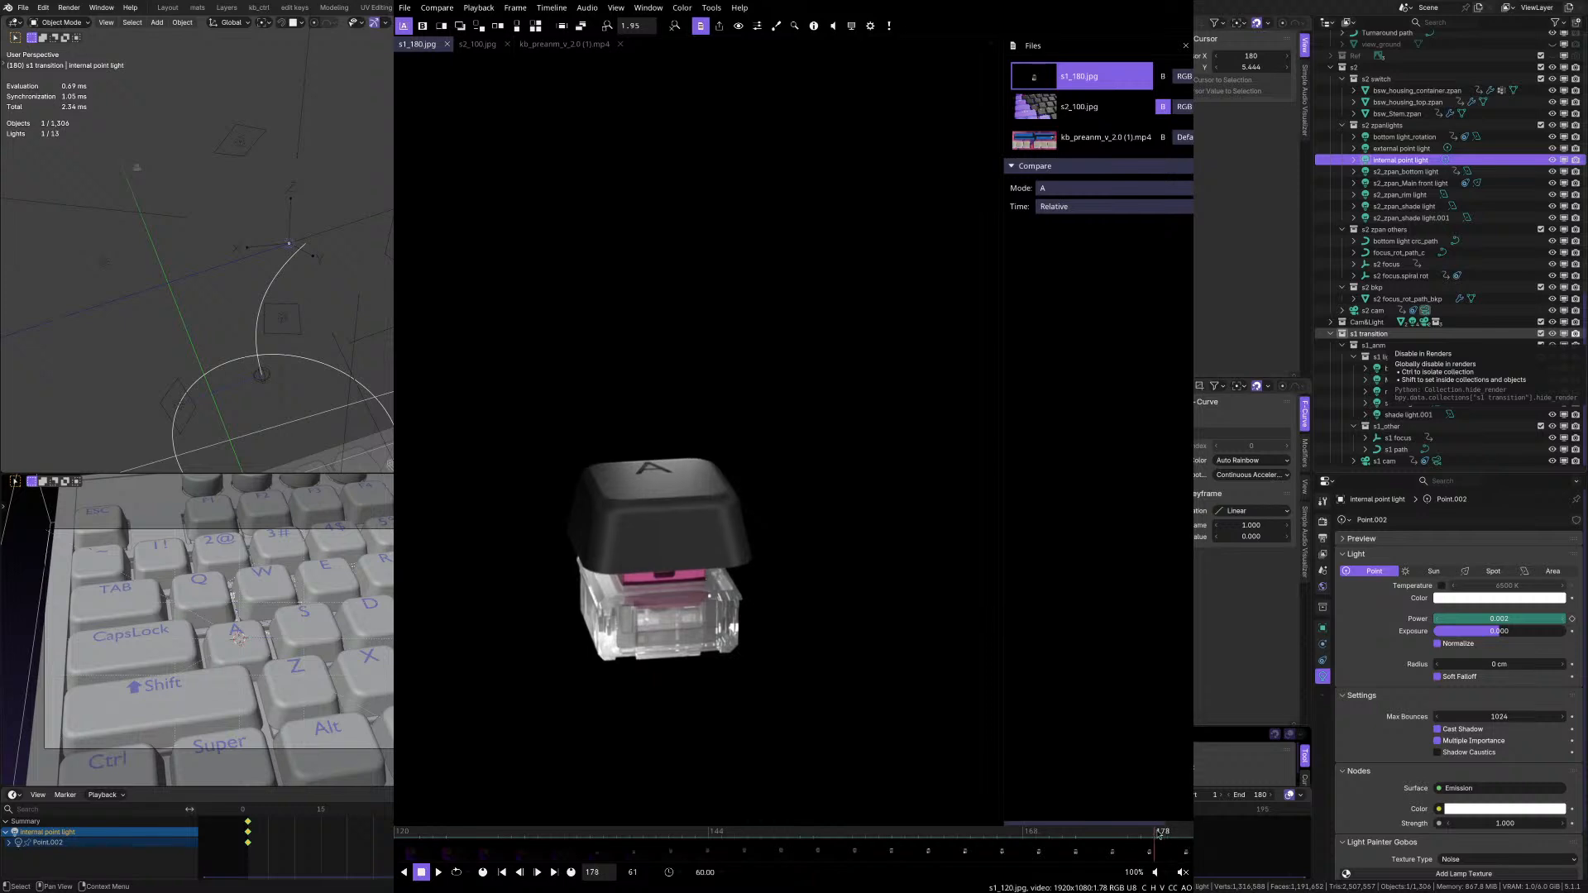
left_click_drag(1109, 835, 1183, 838)
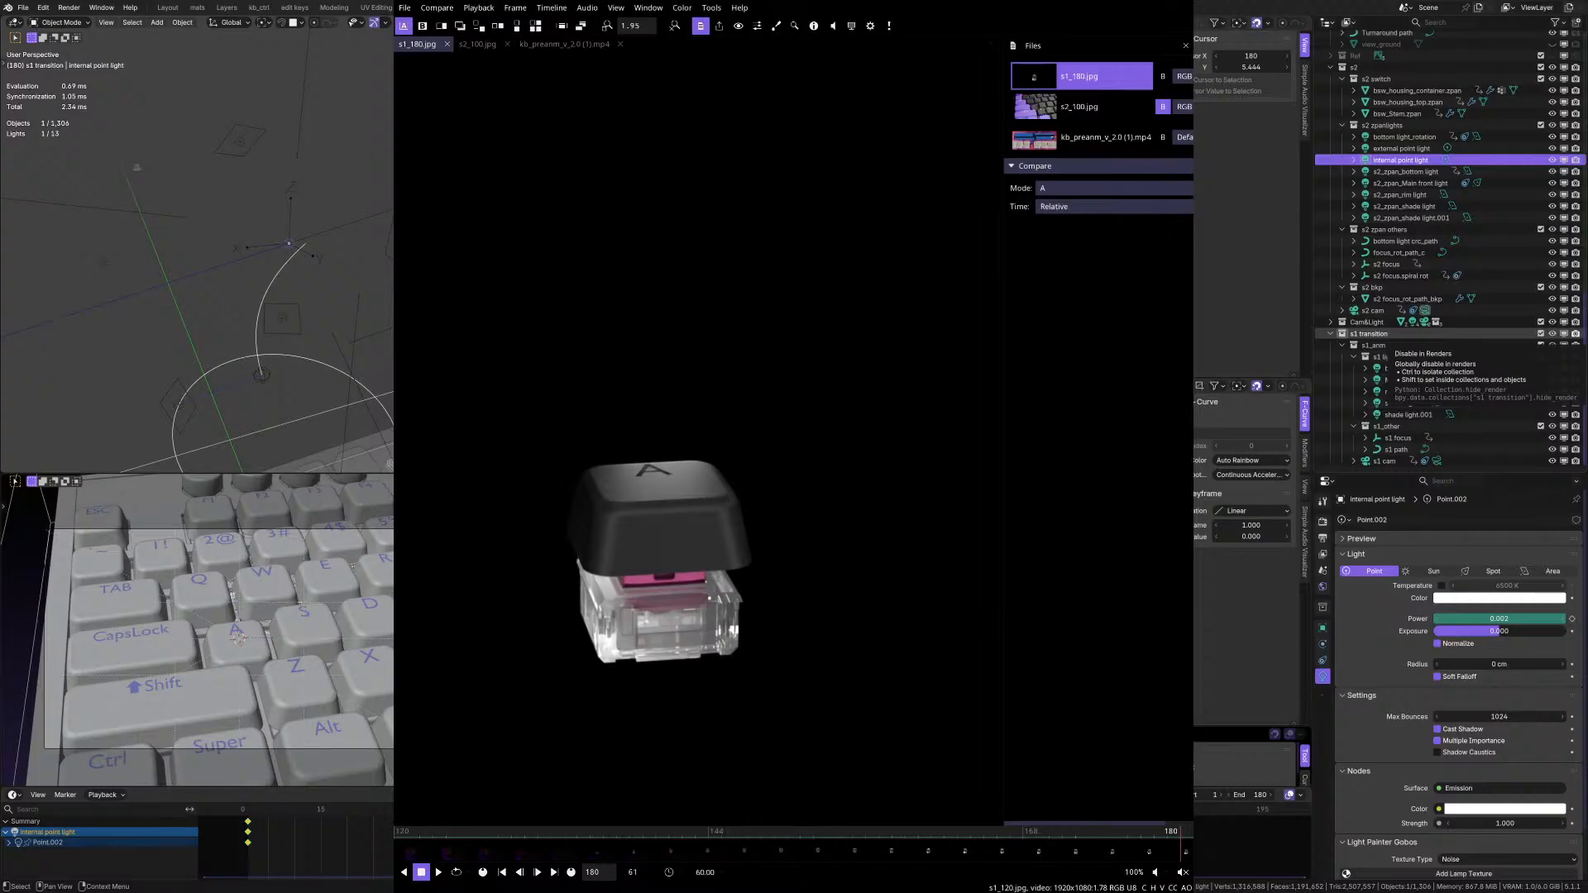
key("alt+Tab")
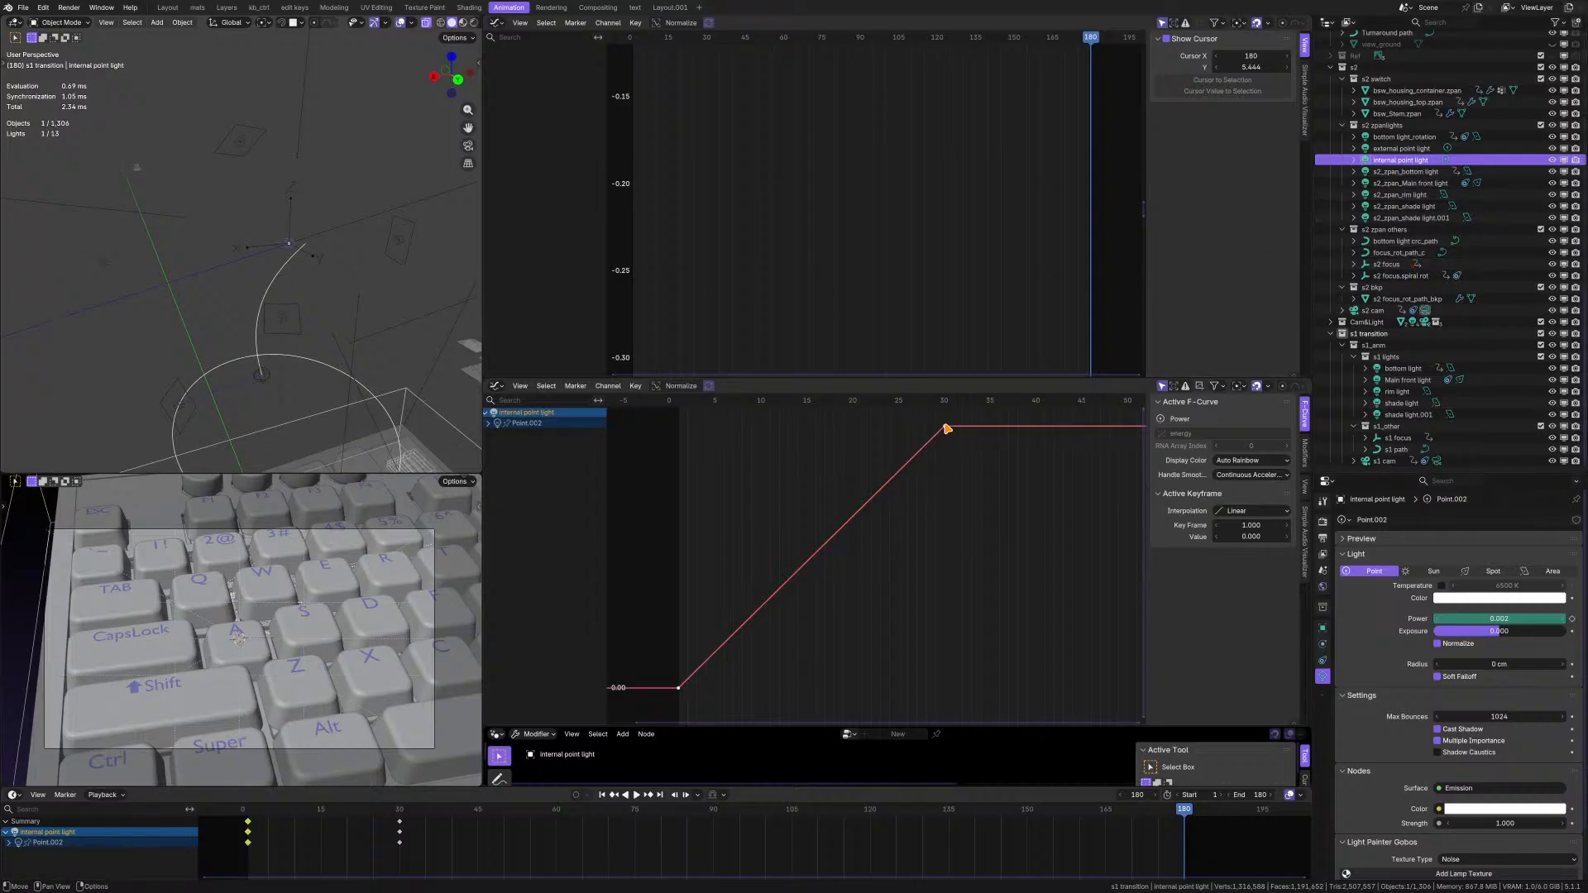
left_click(678, 687)
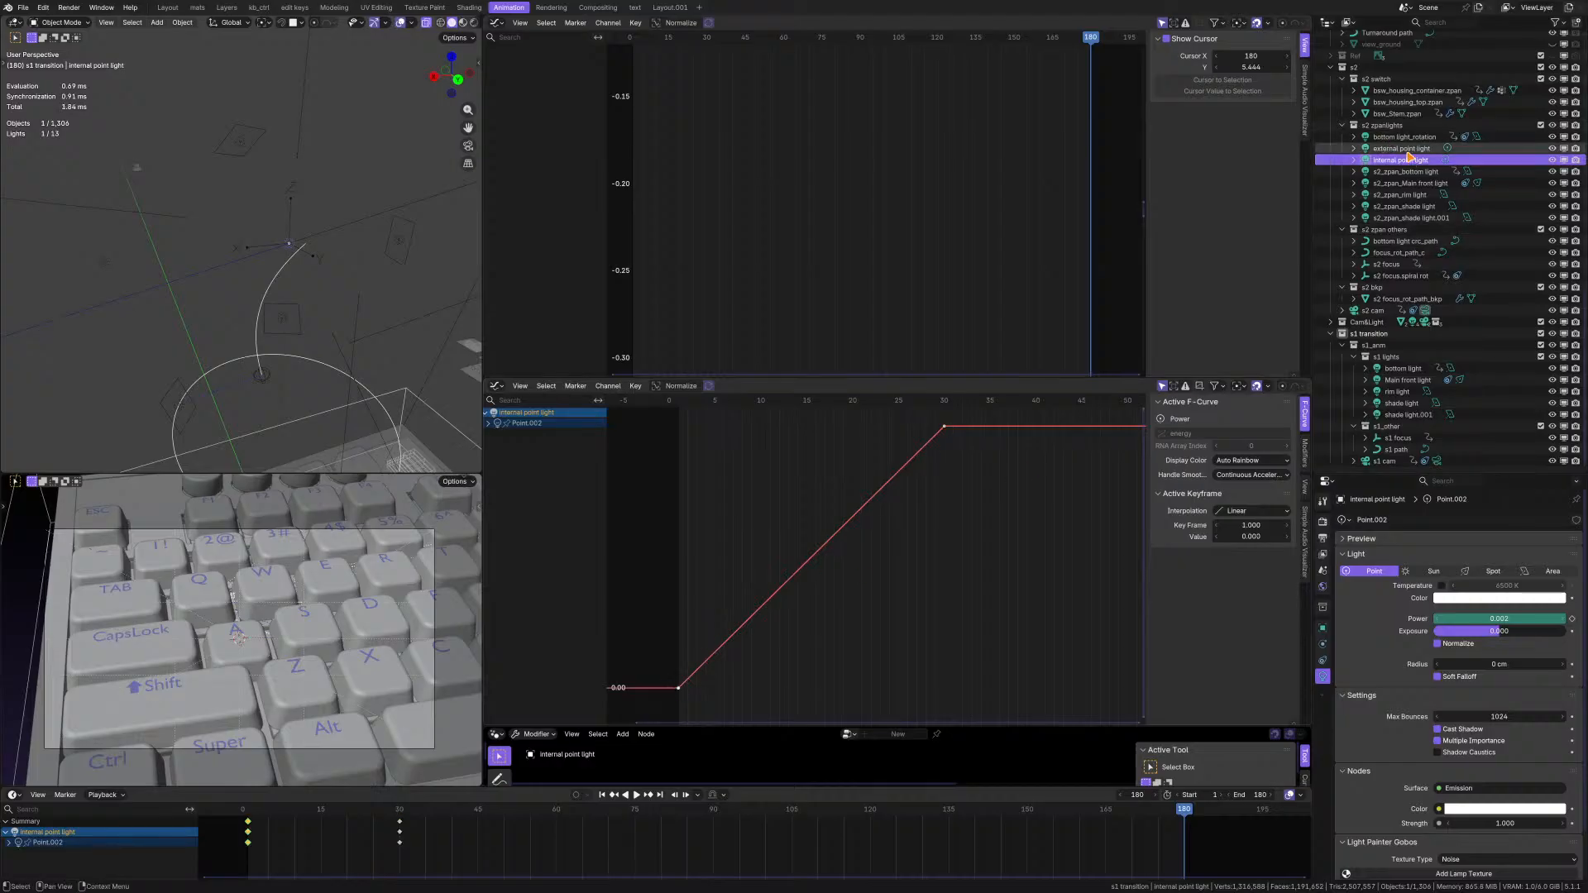
- Select the external point light, keyframe its Power at 0.100, and move that keyframe to frame 1
left_click(1409, 154)
middle_click_drag(255, 339, 153, 272)
scroll(861, 541, "down", 2)
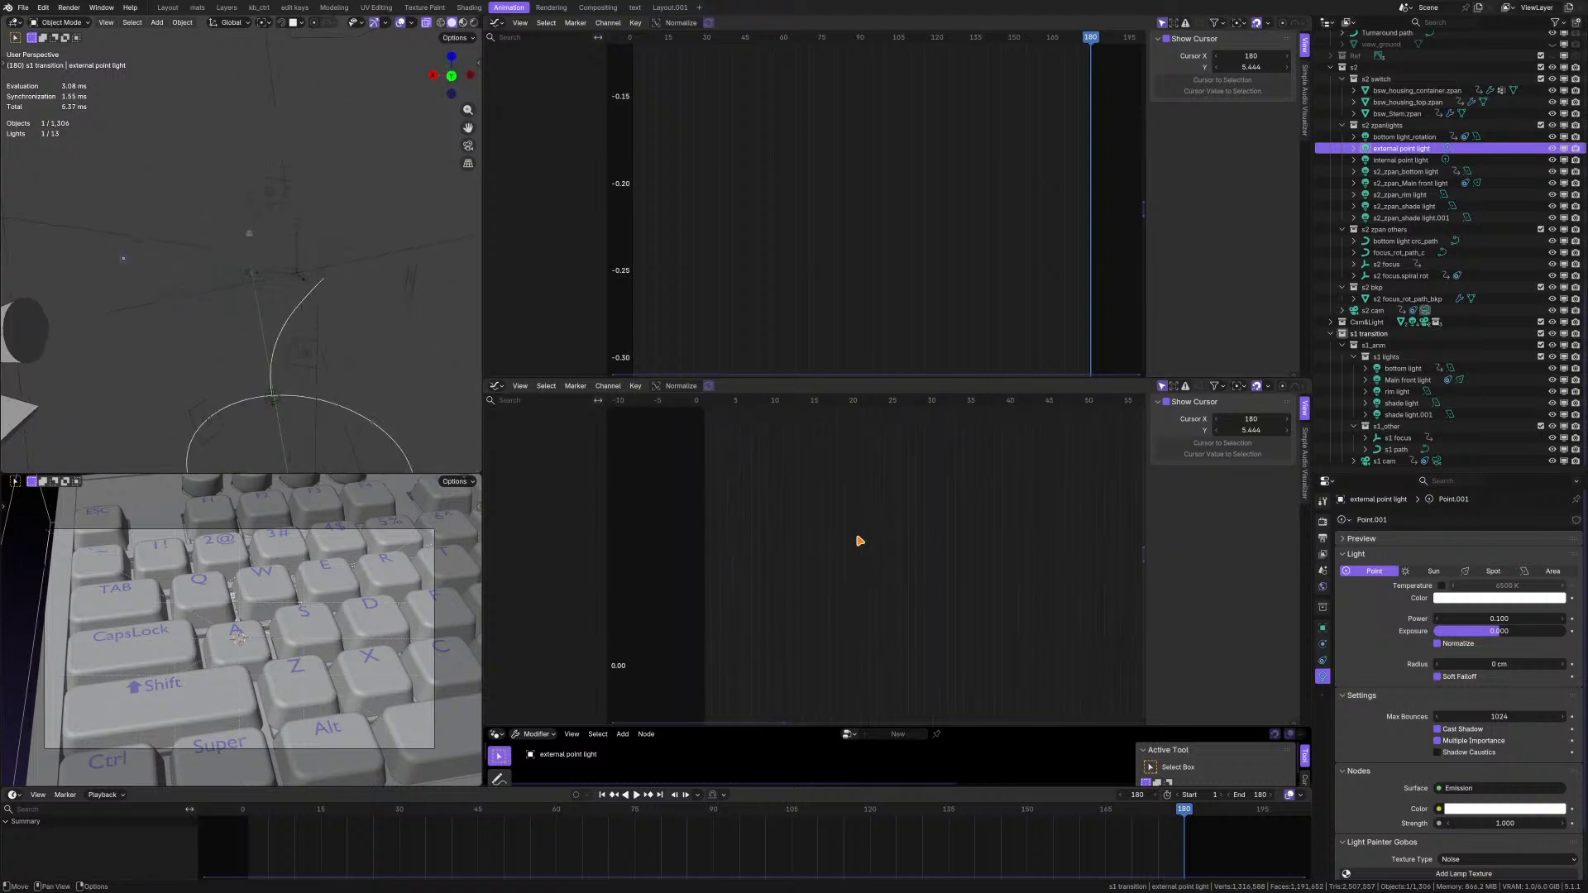
left_click(1572, 619)
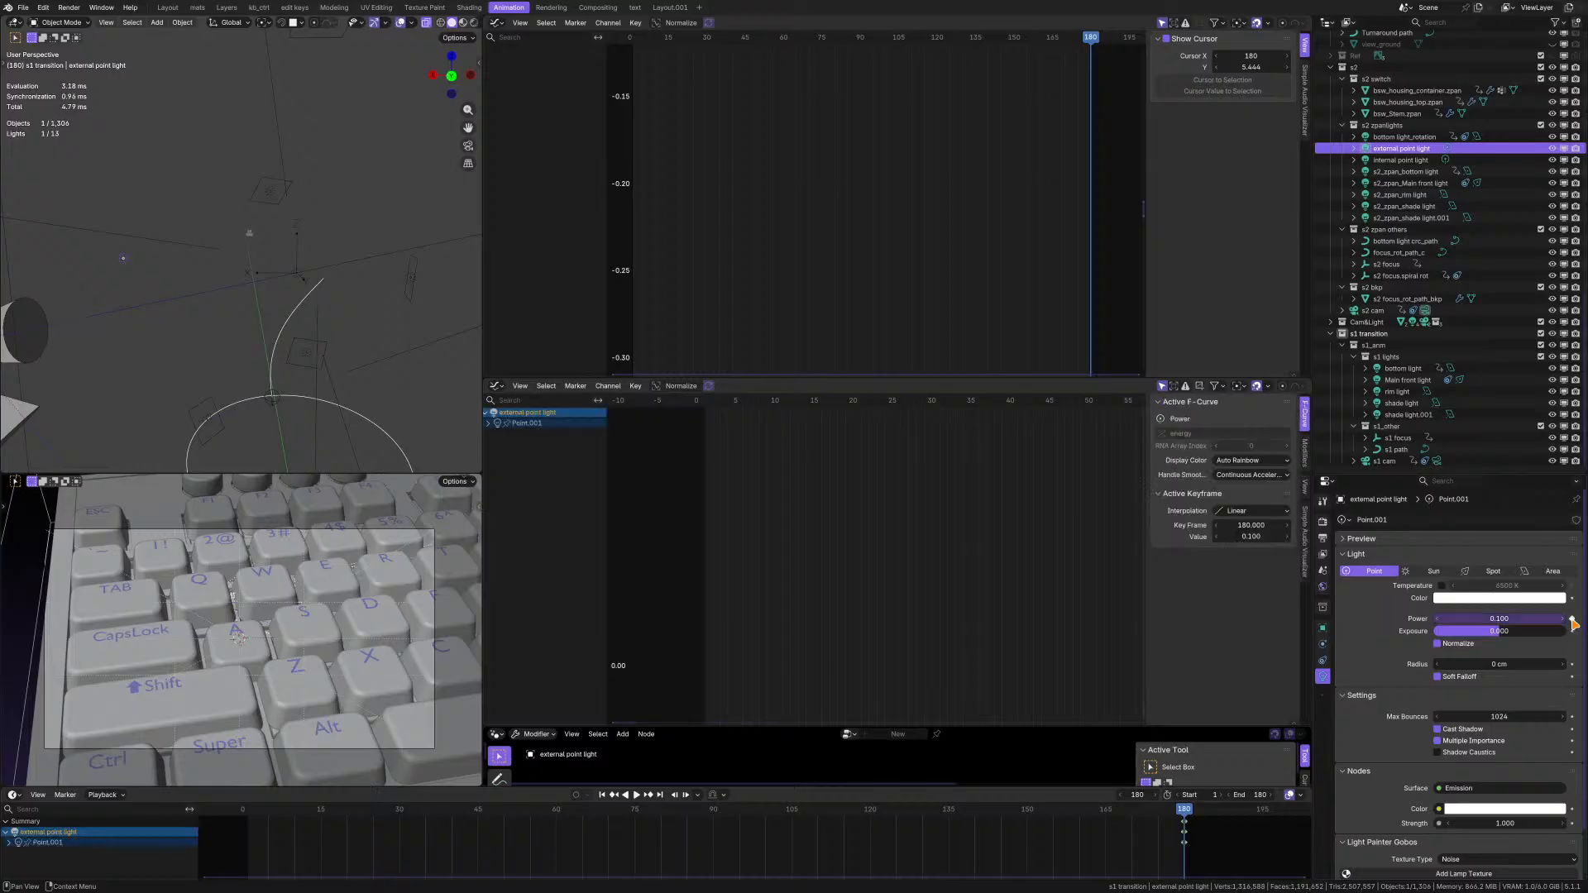
left_click(1260, 525)
type("1")
key("Return")
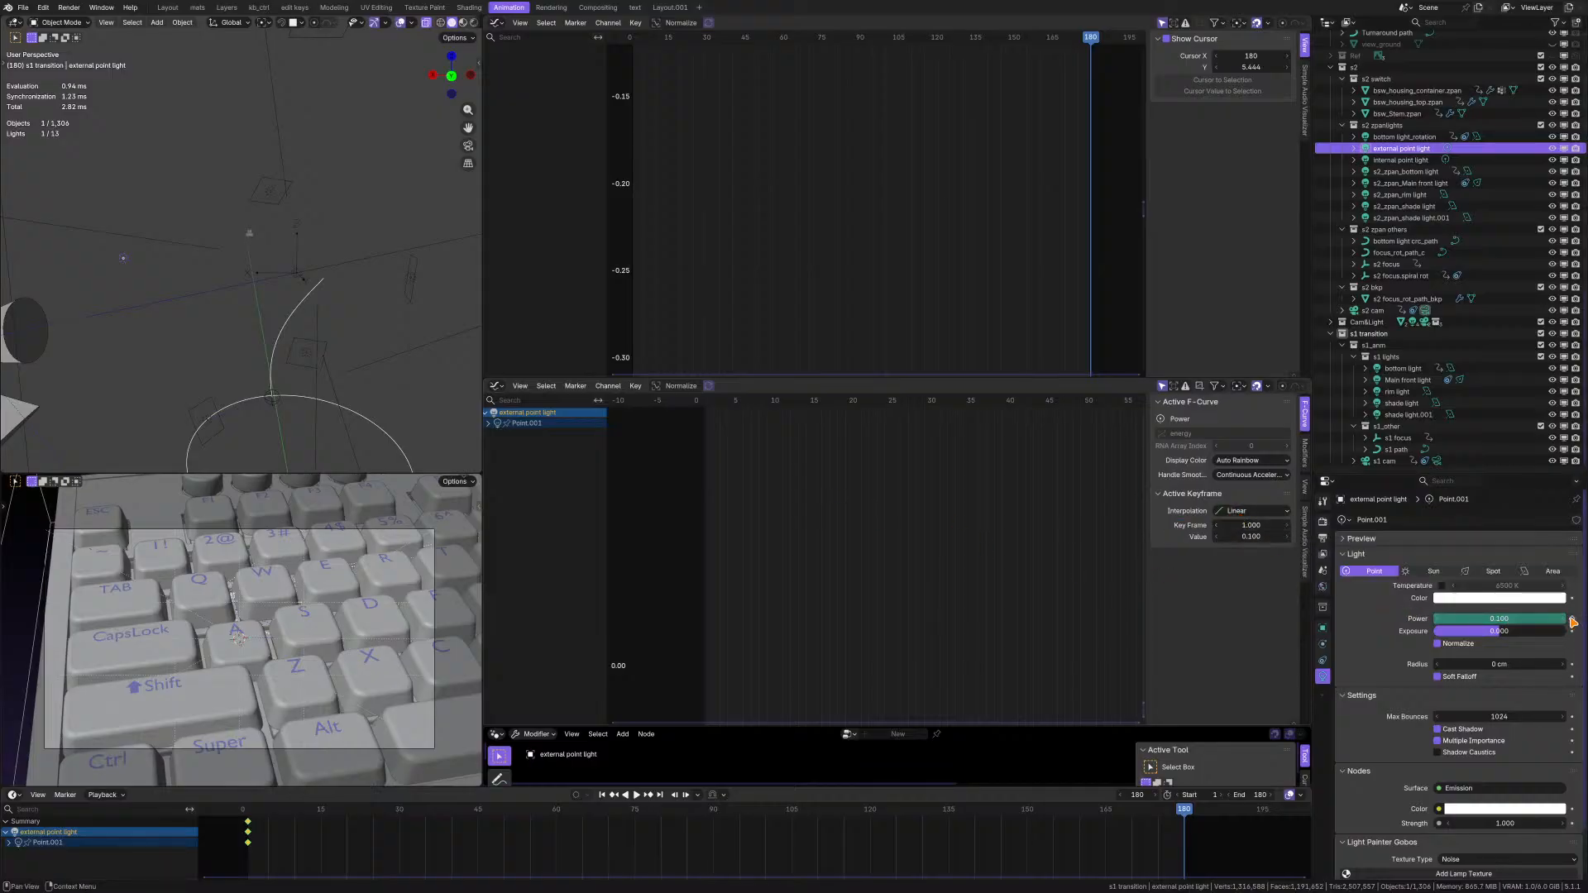
- Move the external point light's 0.100 Power keyframe to frame 30
left_click(1543, 619)
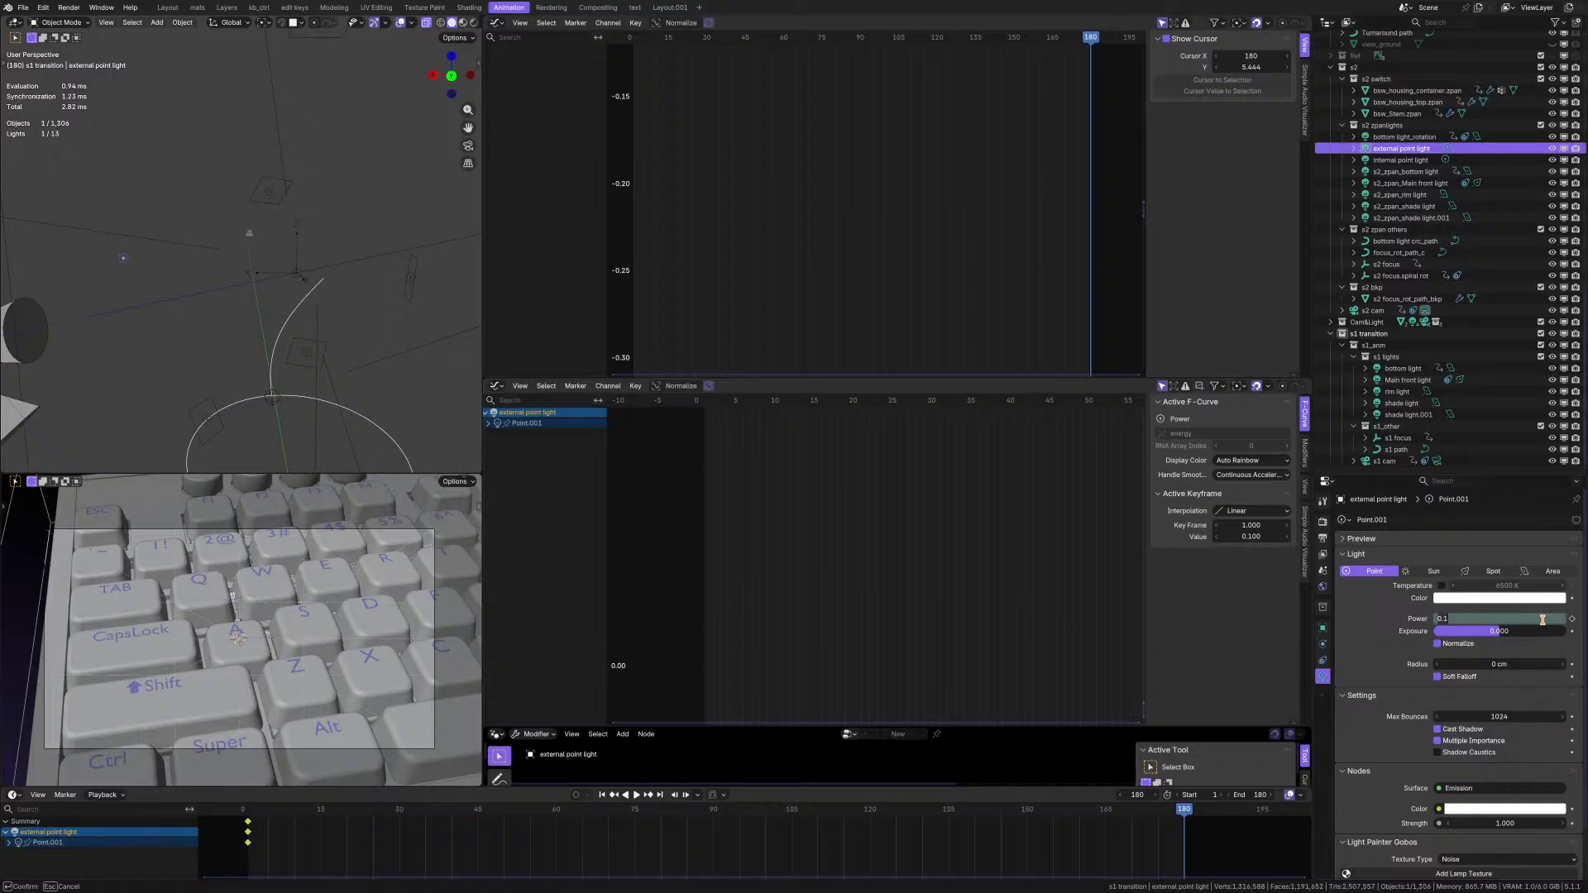
key("Return")
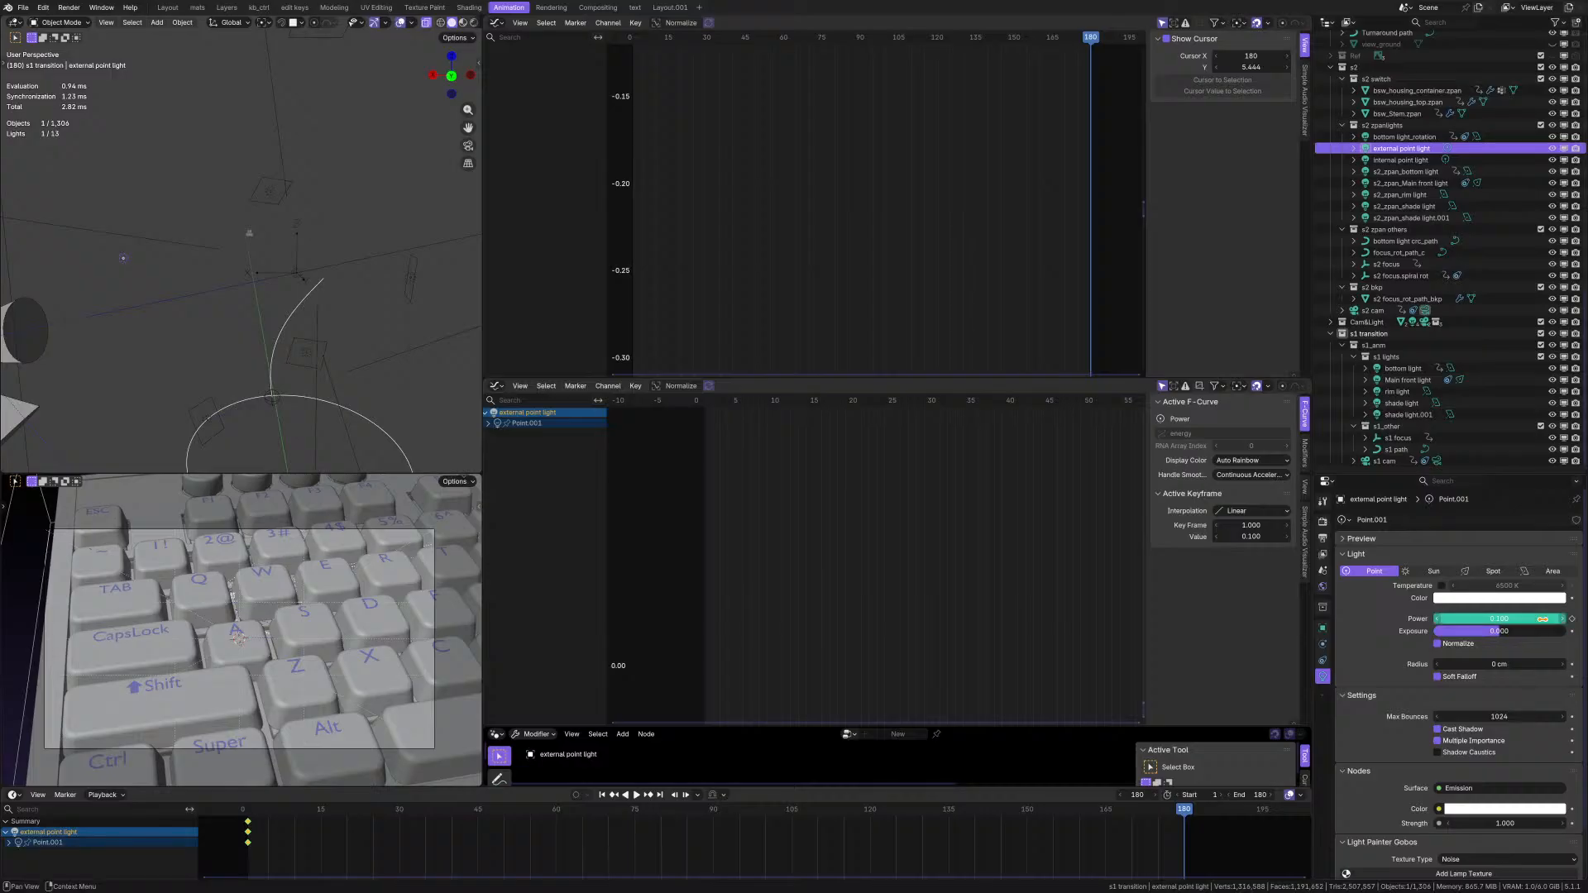
left_click(1258, 525)
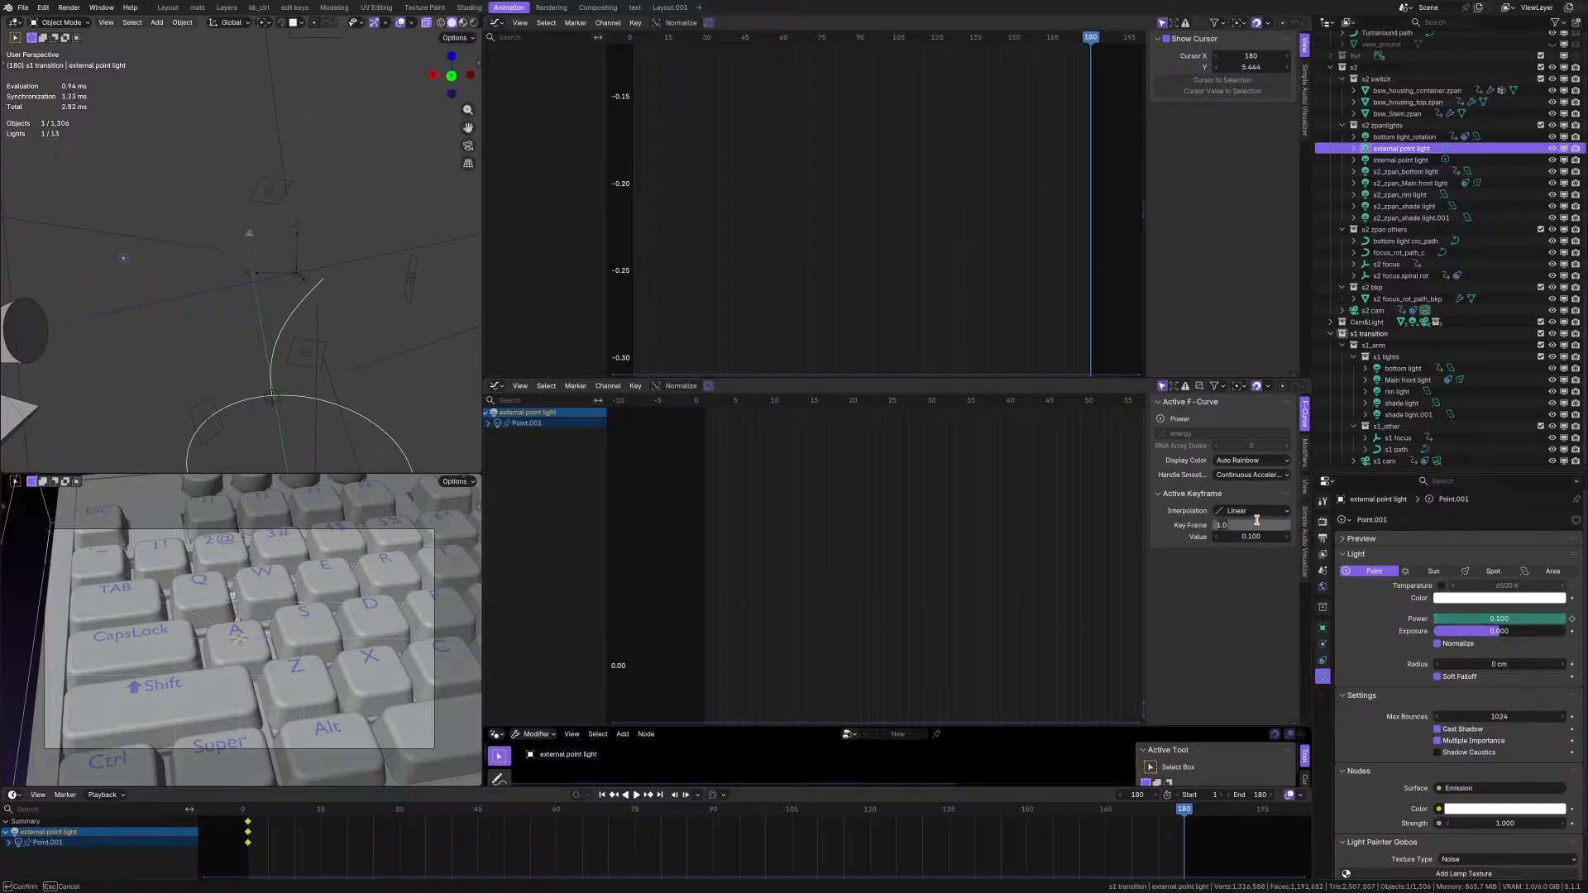
key("Return")
key("Home")
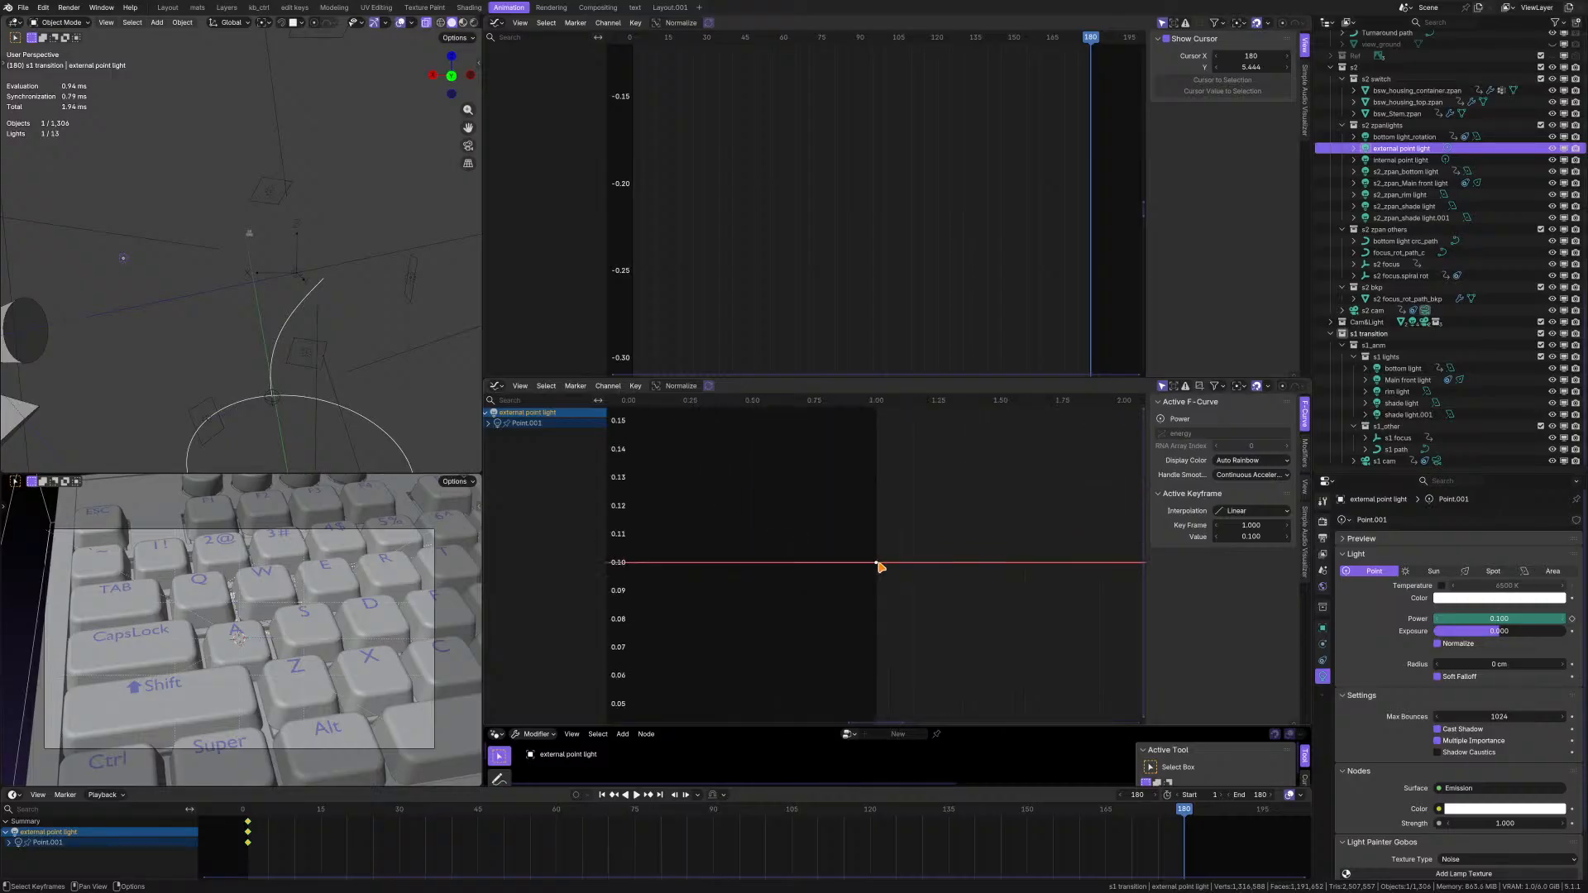
left_click(1248, 523)
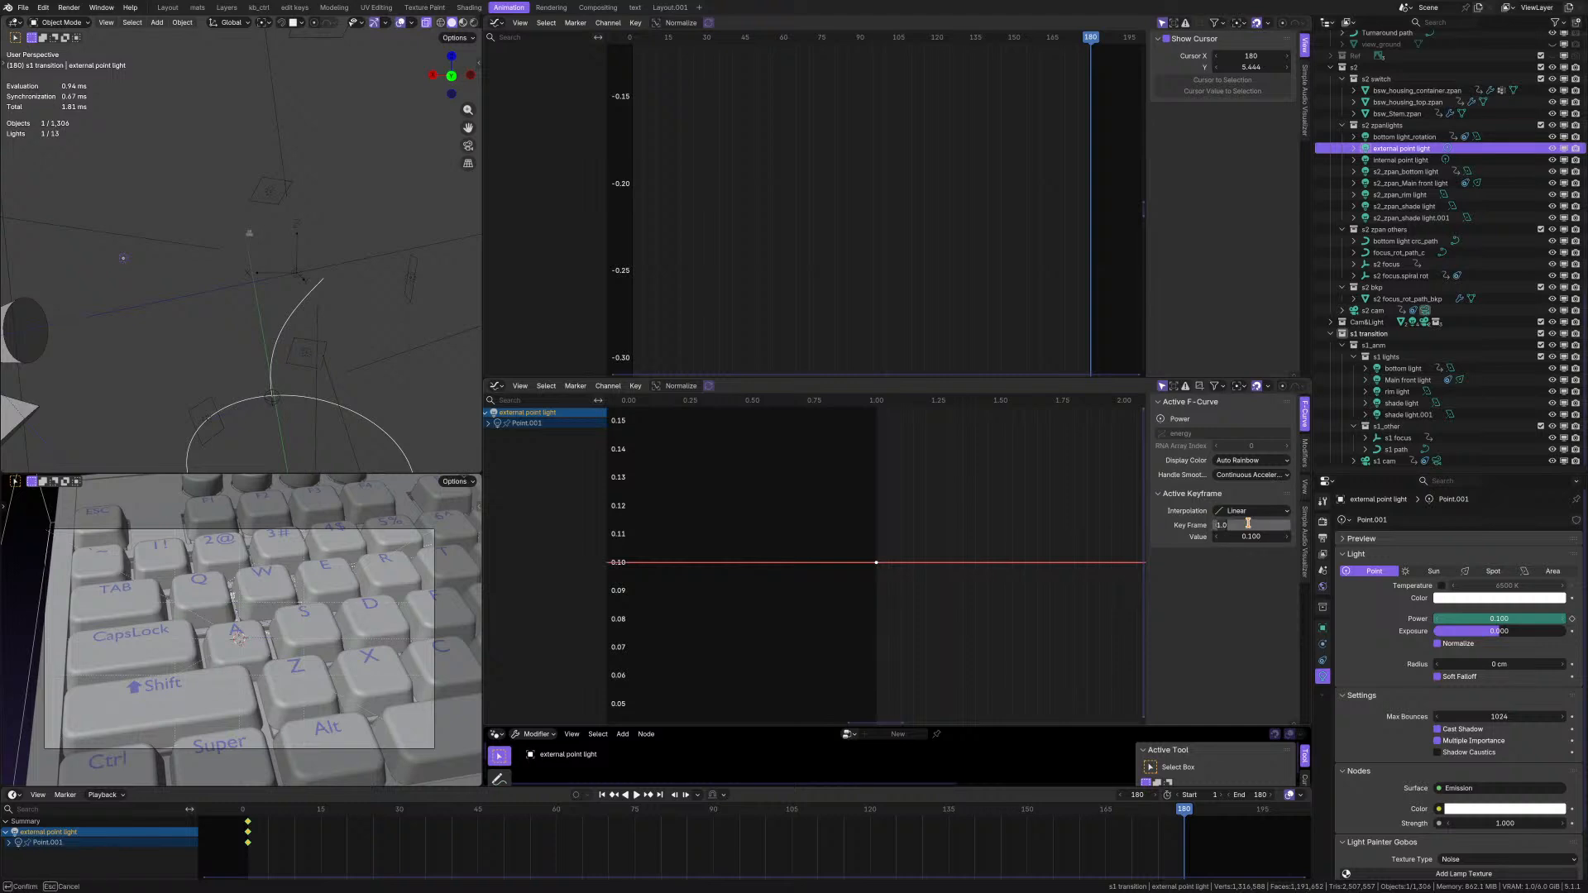
type("30")
key("Return")
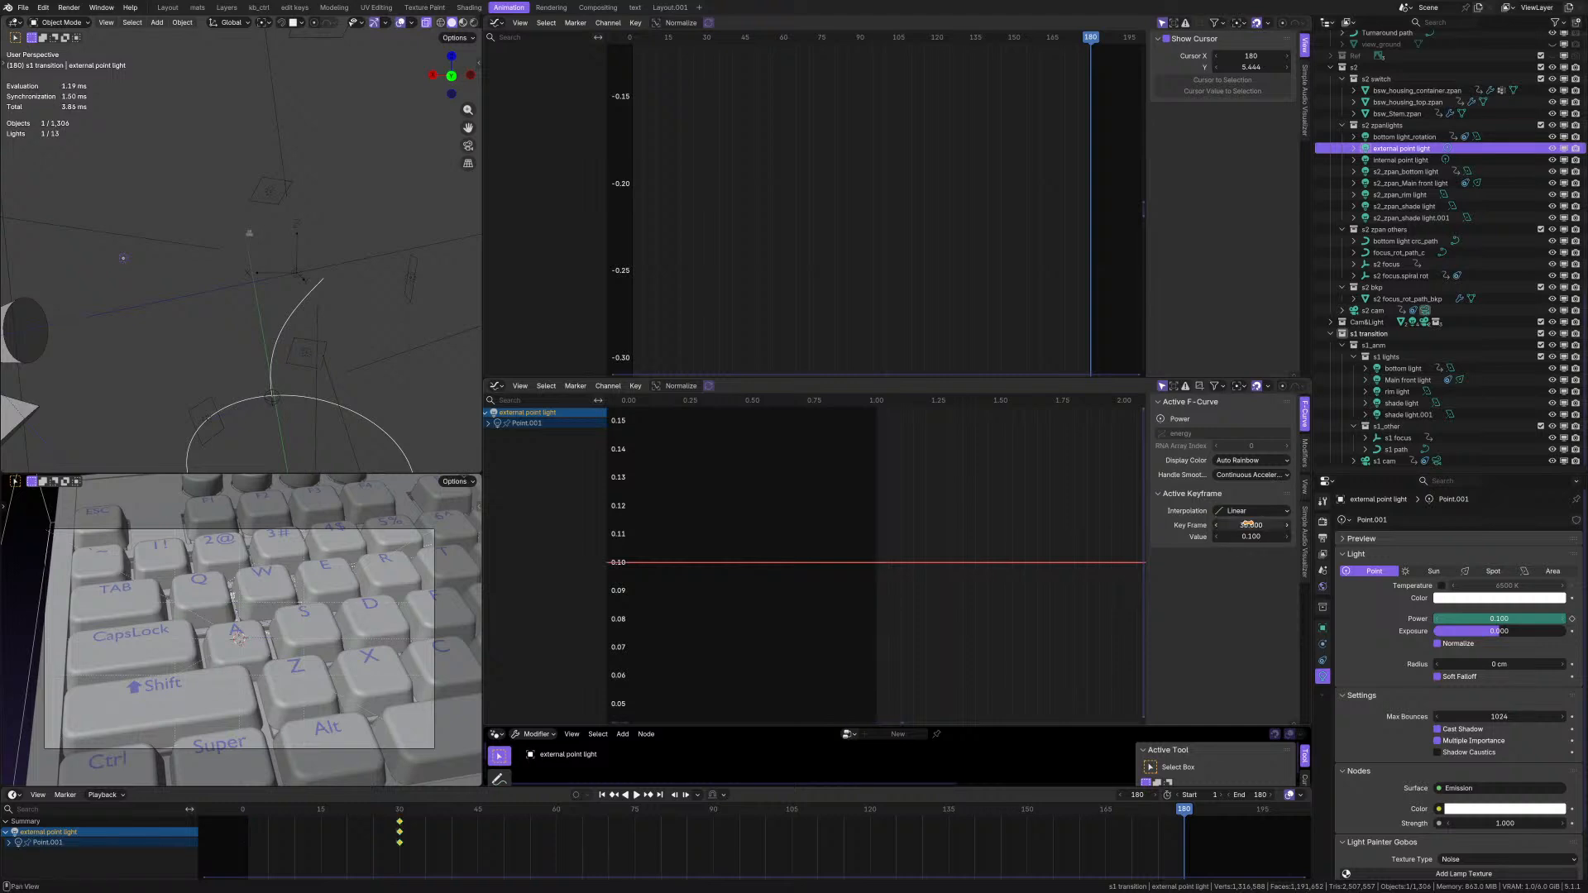
- Set the external point light's Power to 0, keyframe it, and move the new keyframe to frame 1
left_click(1539, 618)
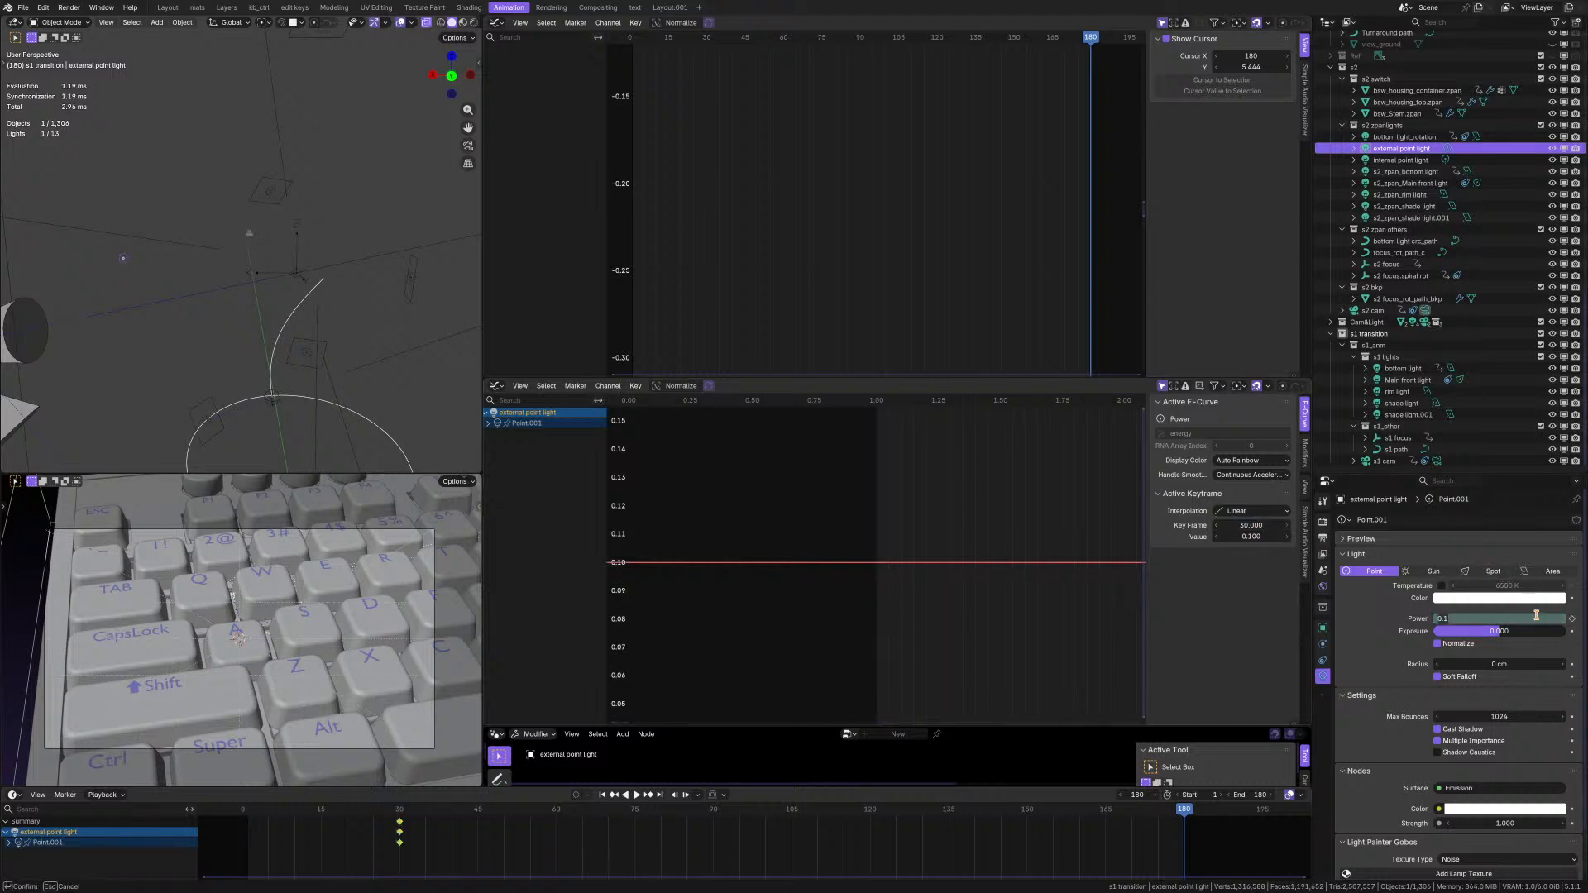
type("0")
key("Return")
left_click(1572, 621)
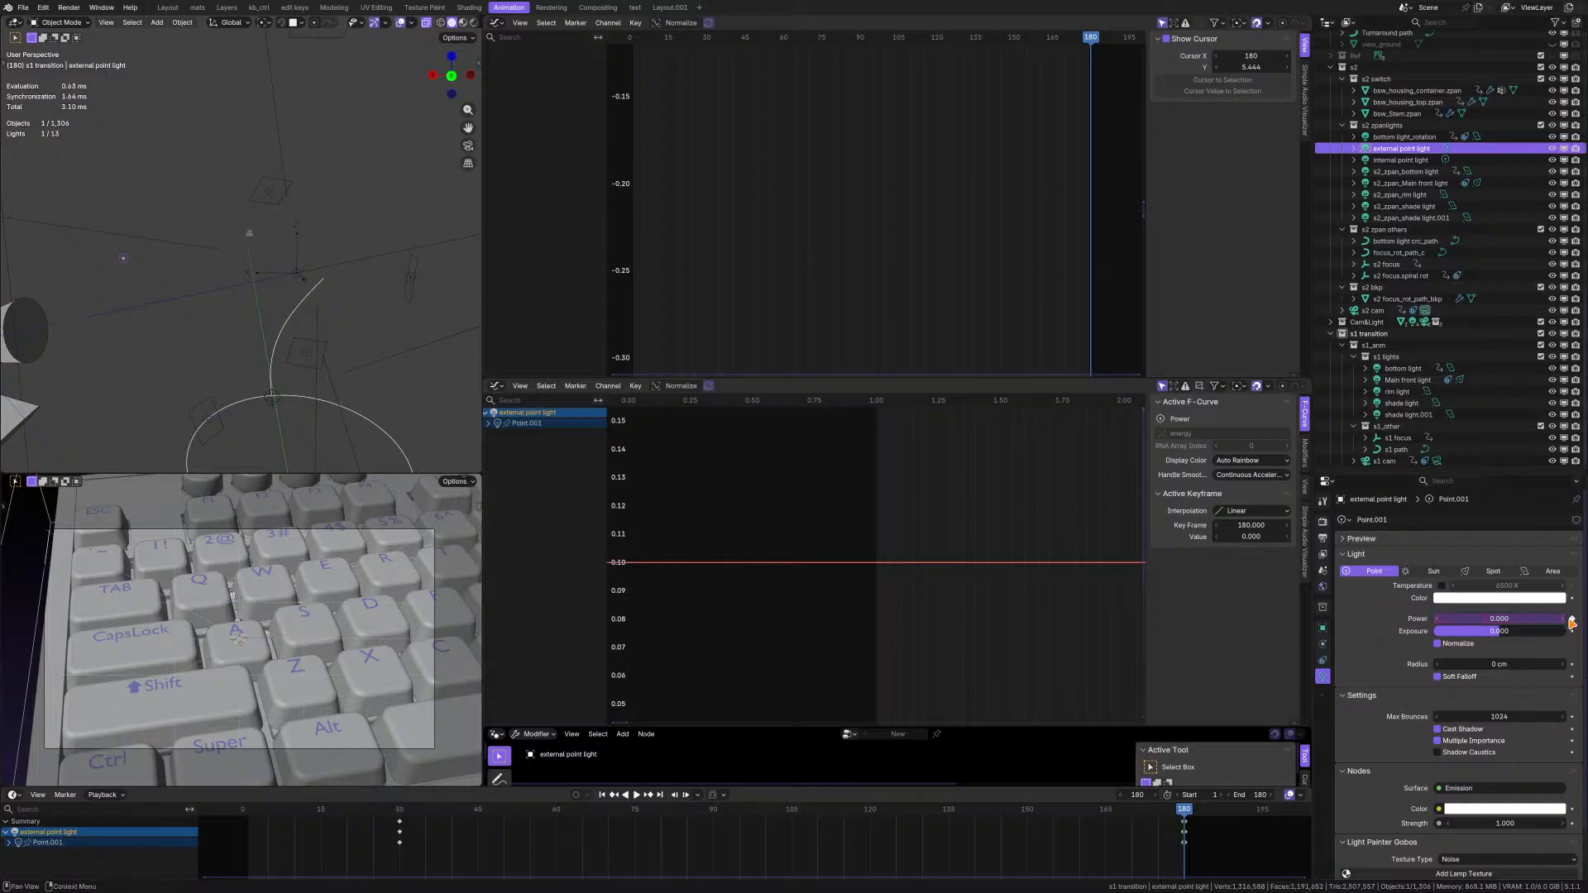
left_click(1266, 526)
key("Return")
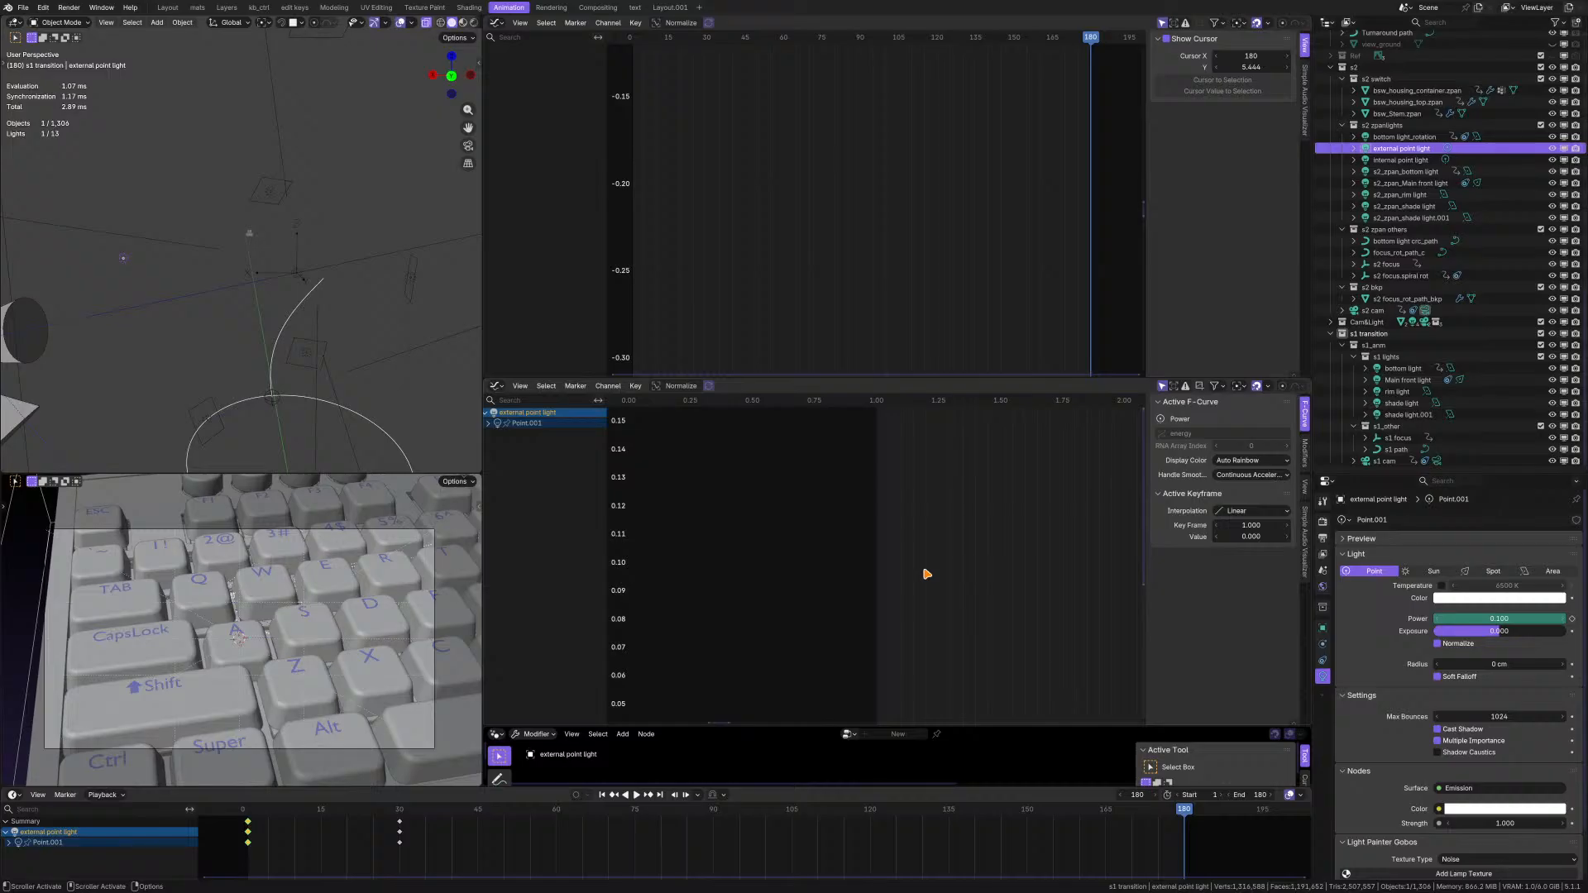
key("Home")
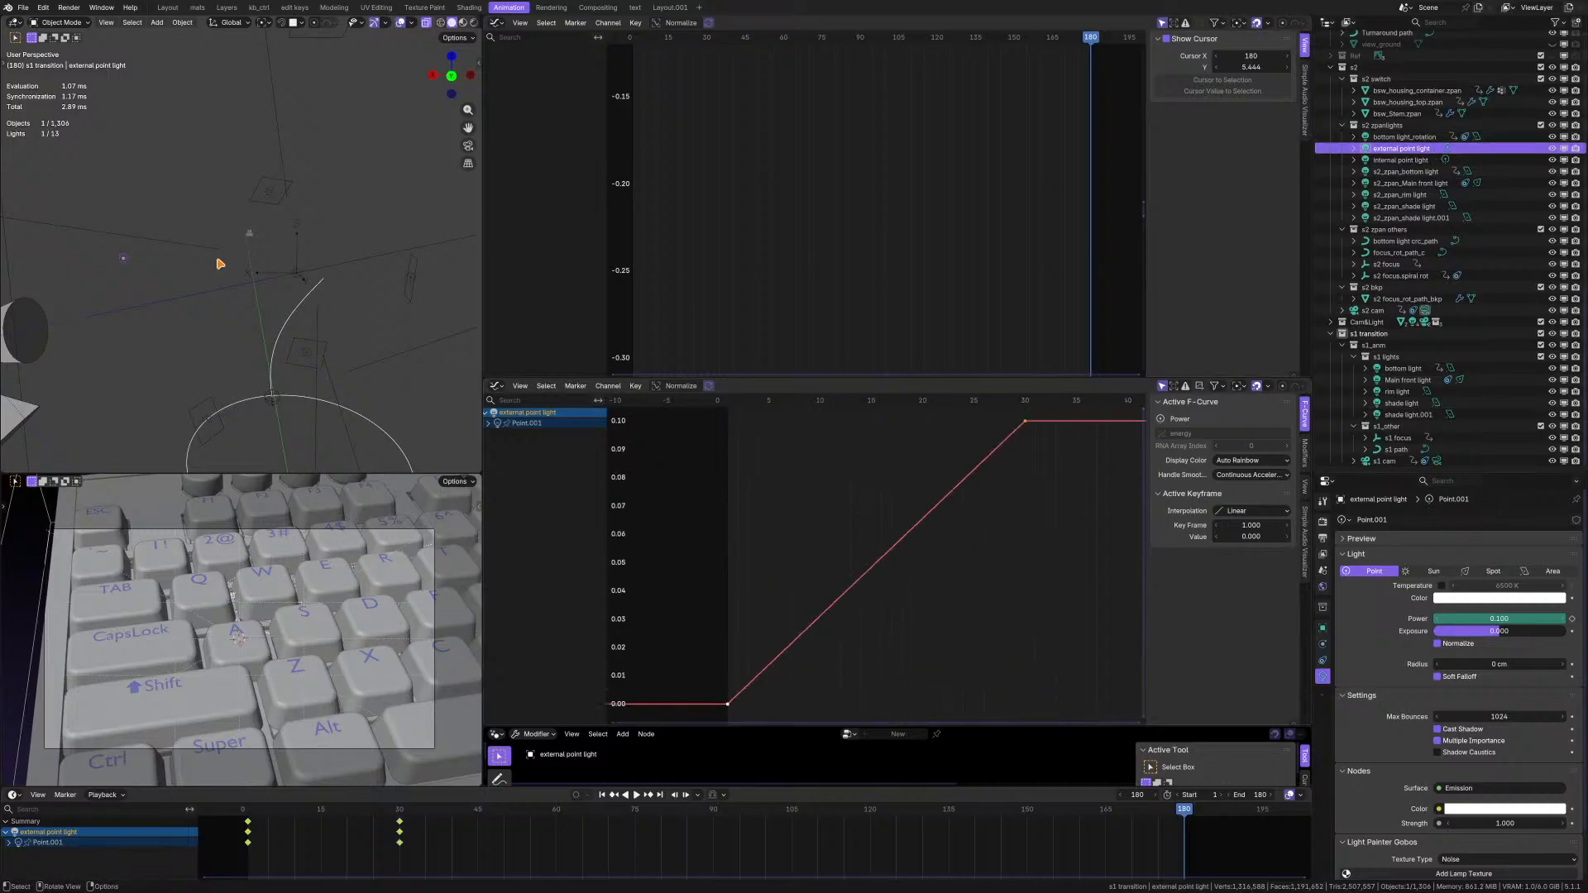
- Select the s2 bottom light_rotation light and inspect its placement on the circular path
mouse_move(218, 260)
middle_mouse_down()
mouse_move(157, 259)
mouse_move(239, 266)
middle_mouse_up()
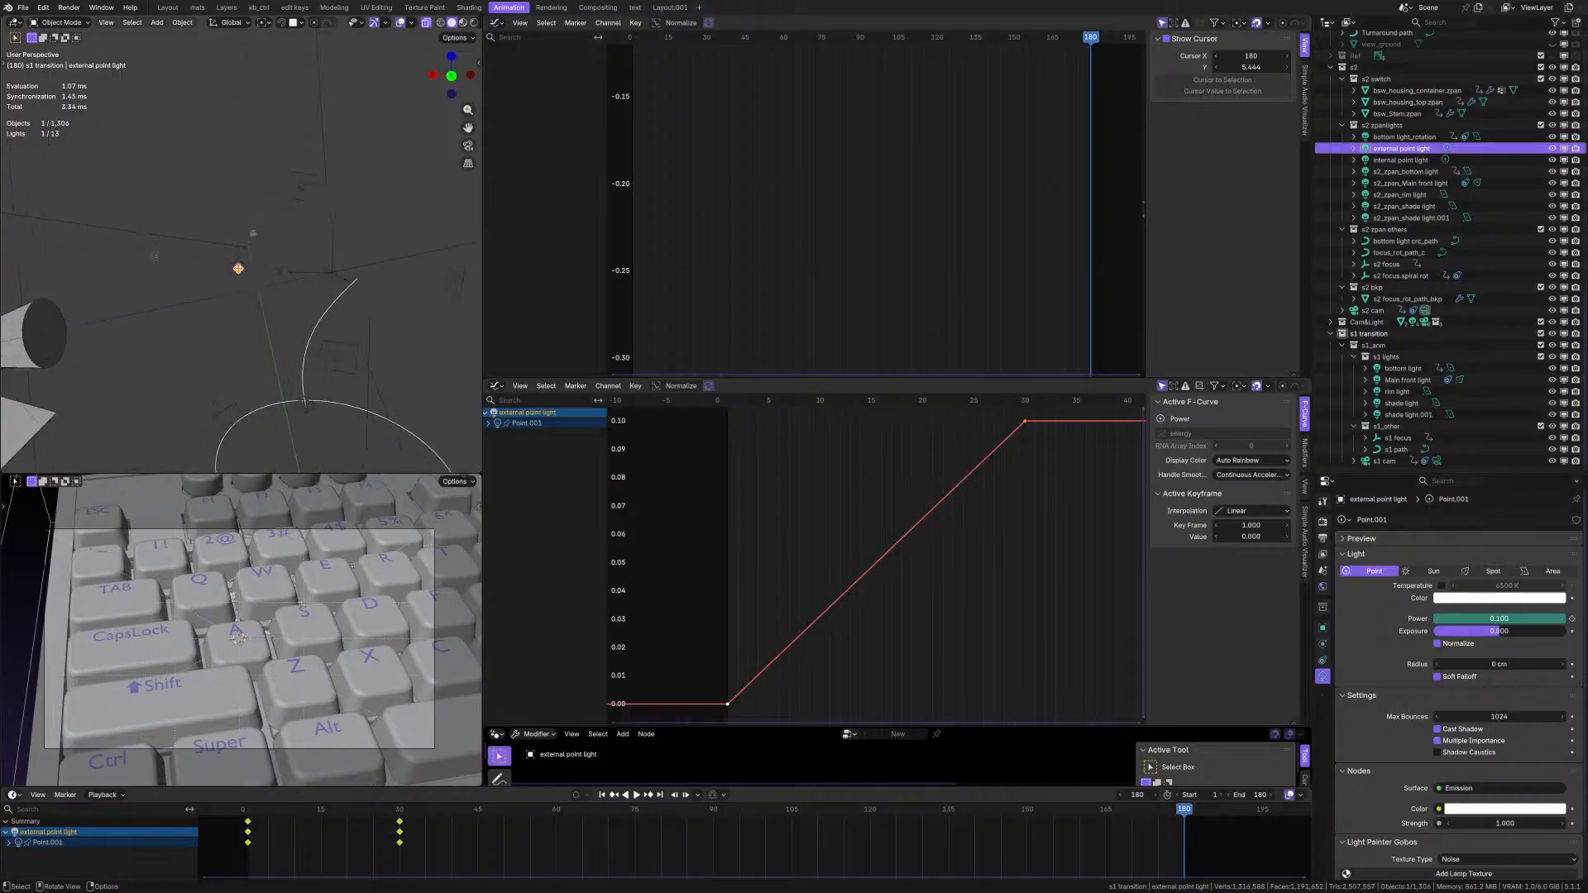
left_click(1425, 138)
middle_click_drag(314, 324, 289, 364)
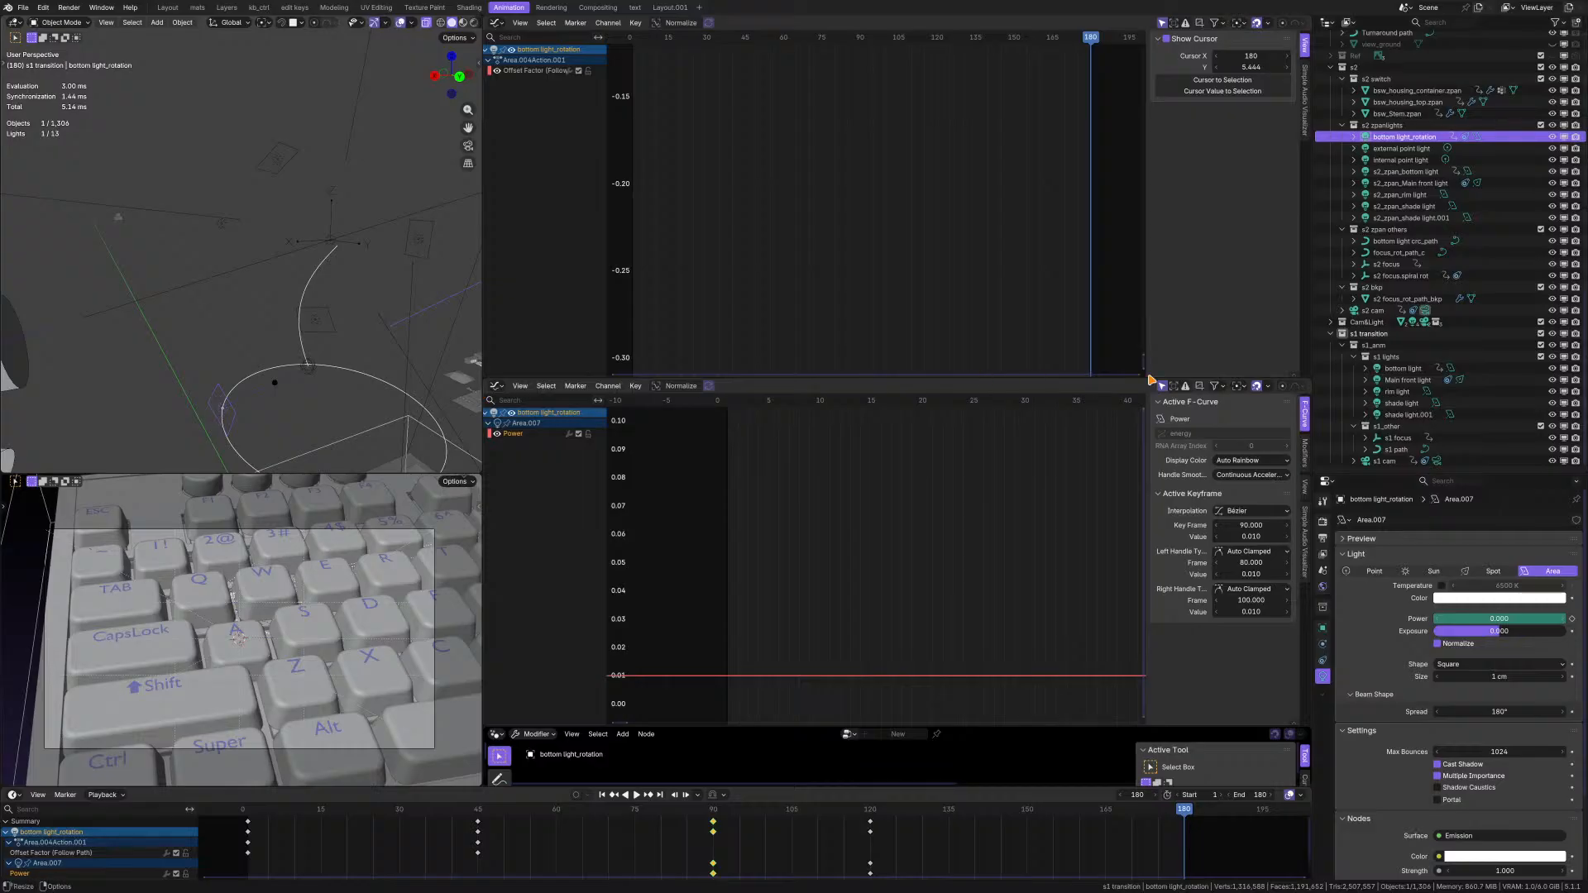
- Switch to the render player and compare the s1 render at frame 180 with the start of the s2 render
key("alt+Tab")
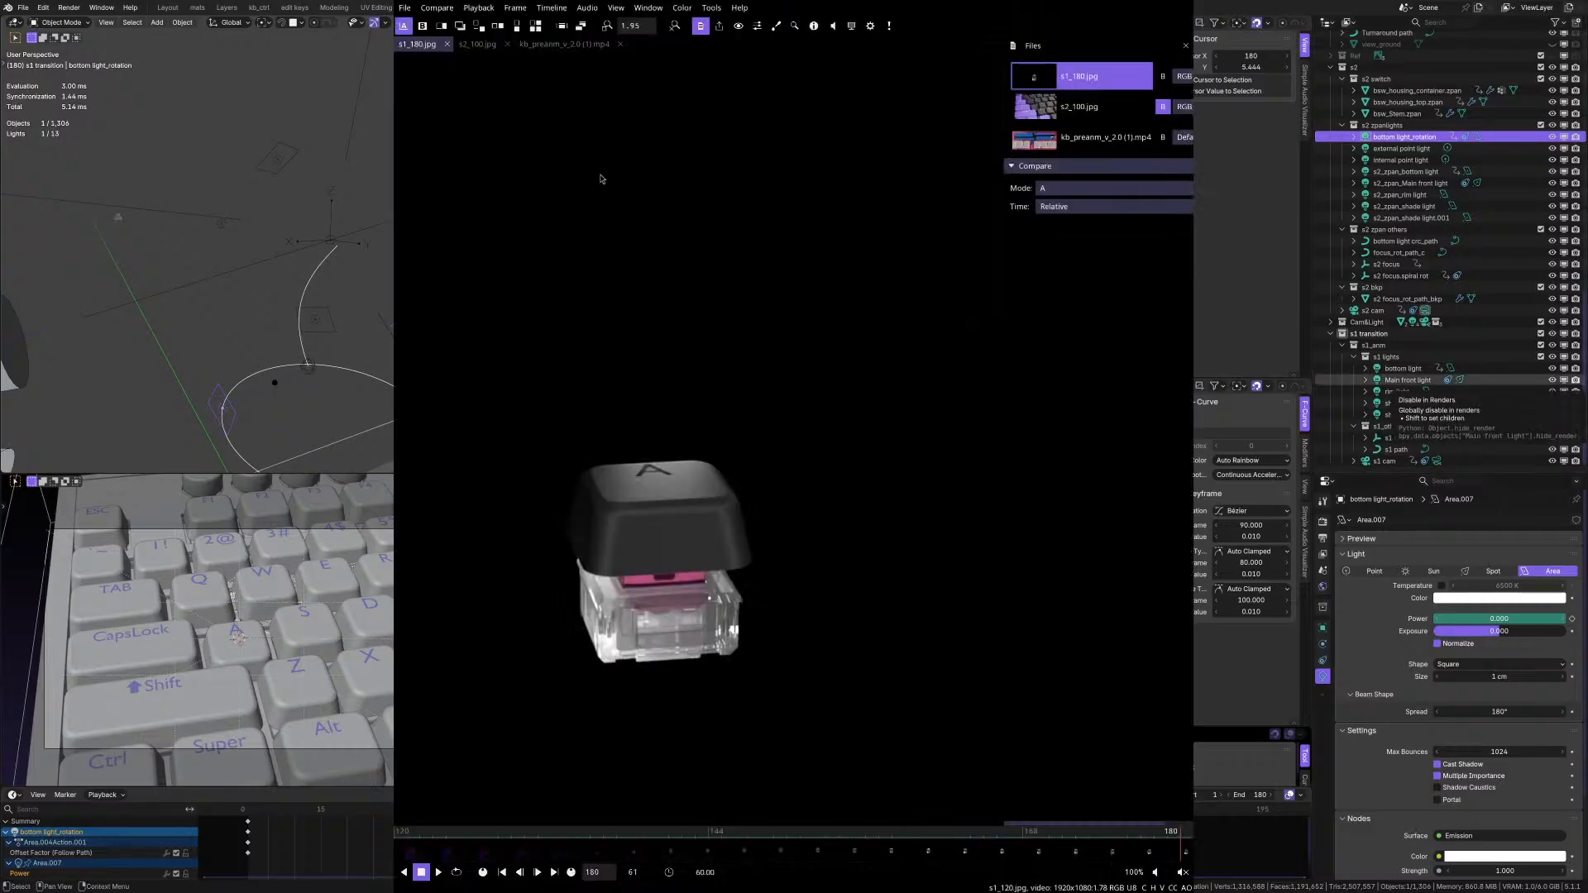
left_click(477, 43)
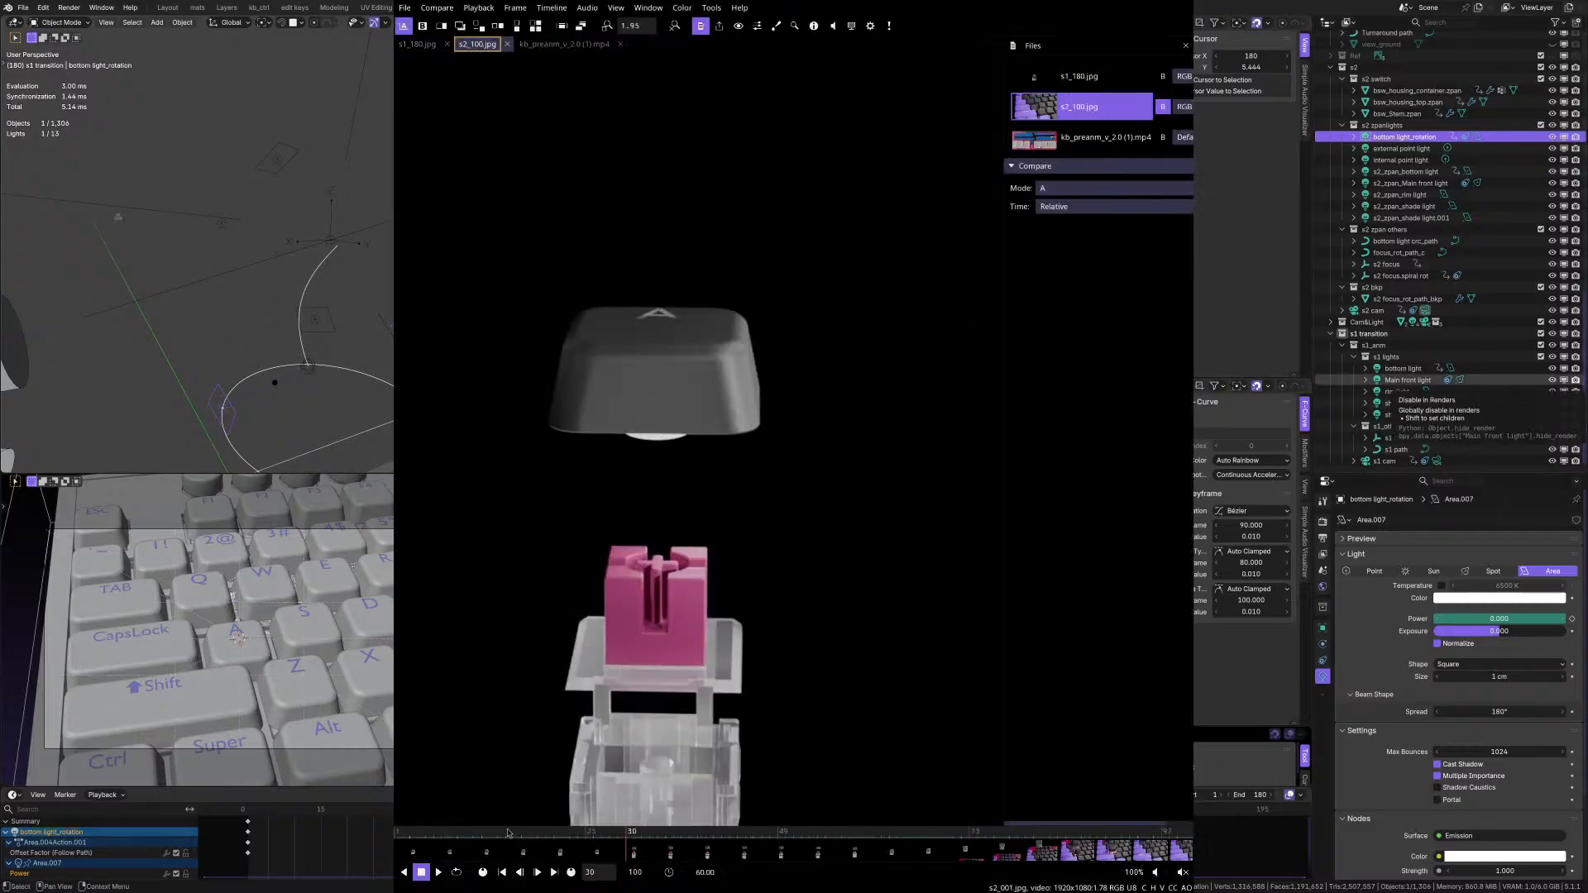
left_click_drag(626, 842, 413, 836)
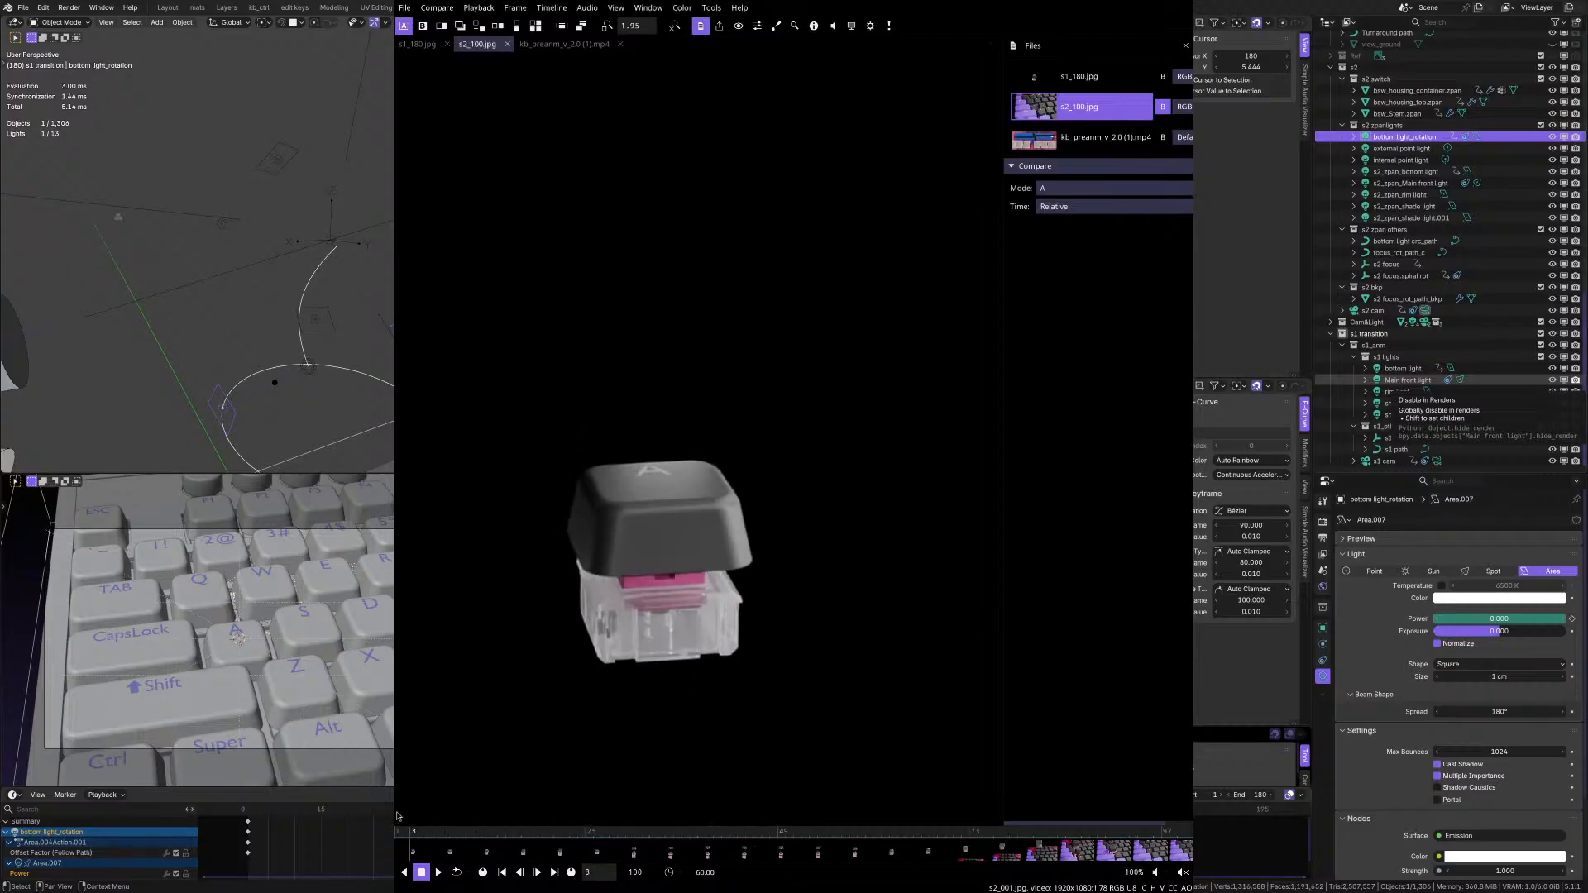
left_click(419, 44)
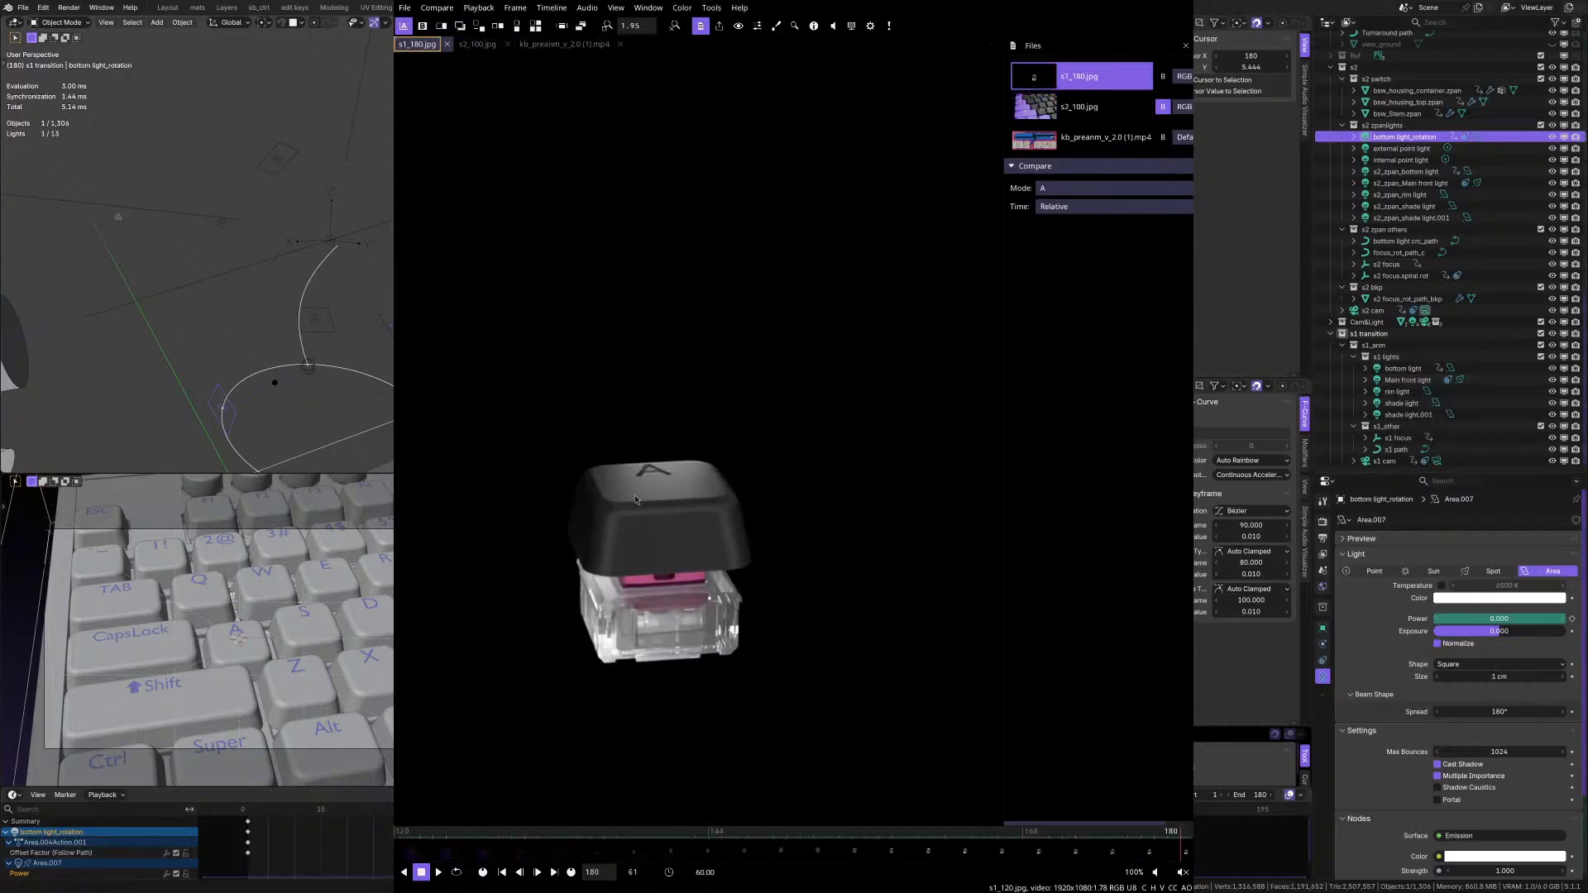
scroll(684, 668, "up", 5)
scroll(684, 667, "up", 2)
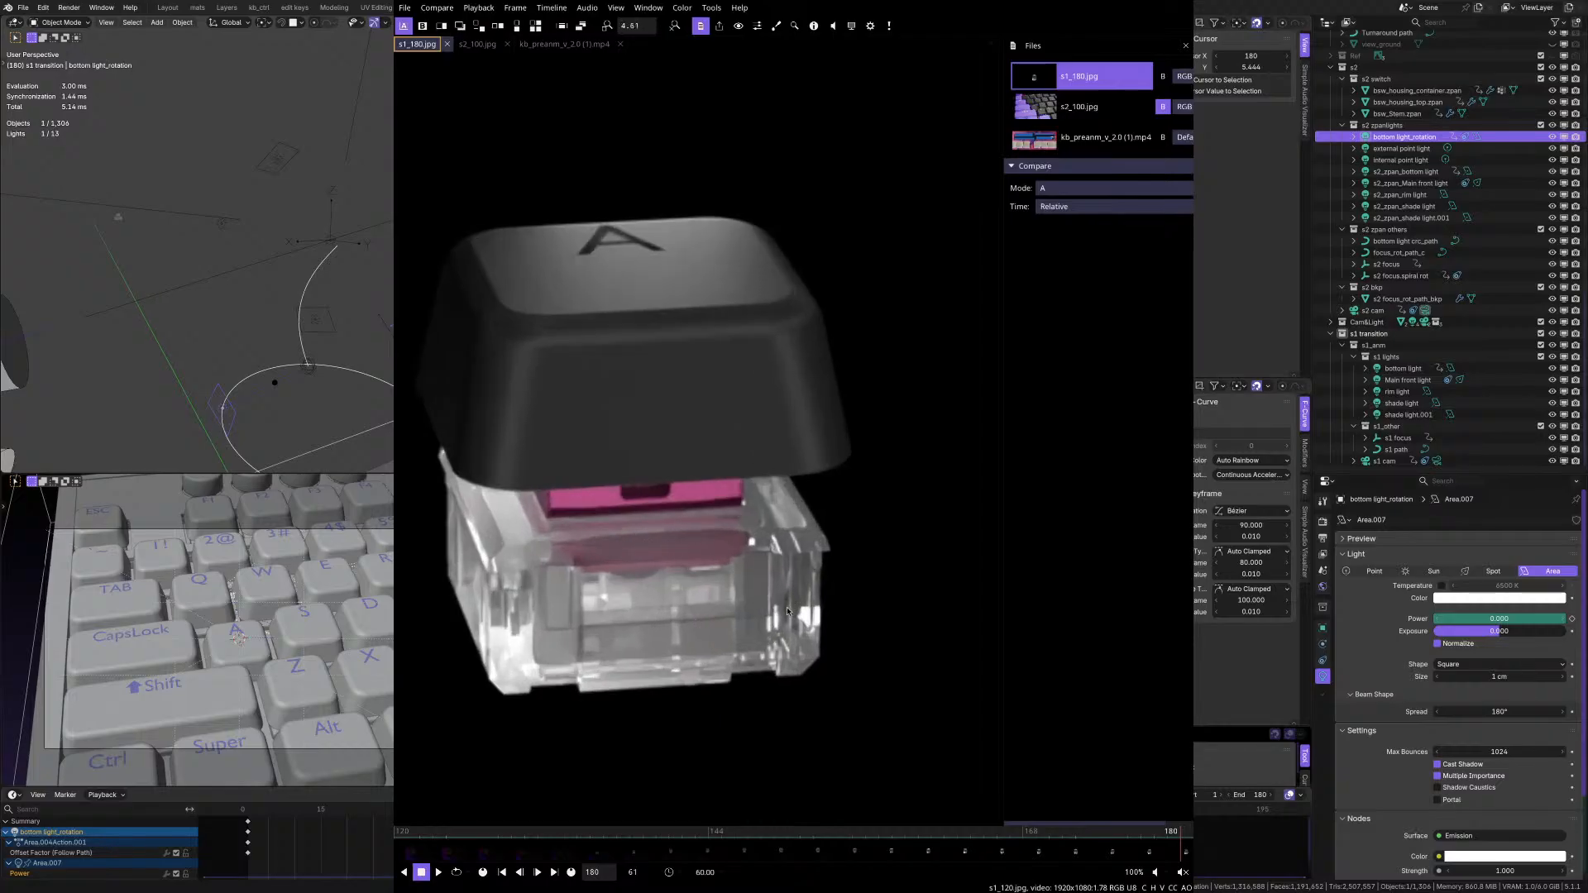
scroll(788, 611, "down", 2)
left_click(478, 46)
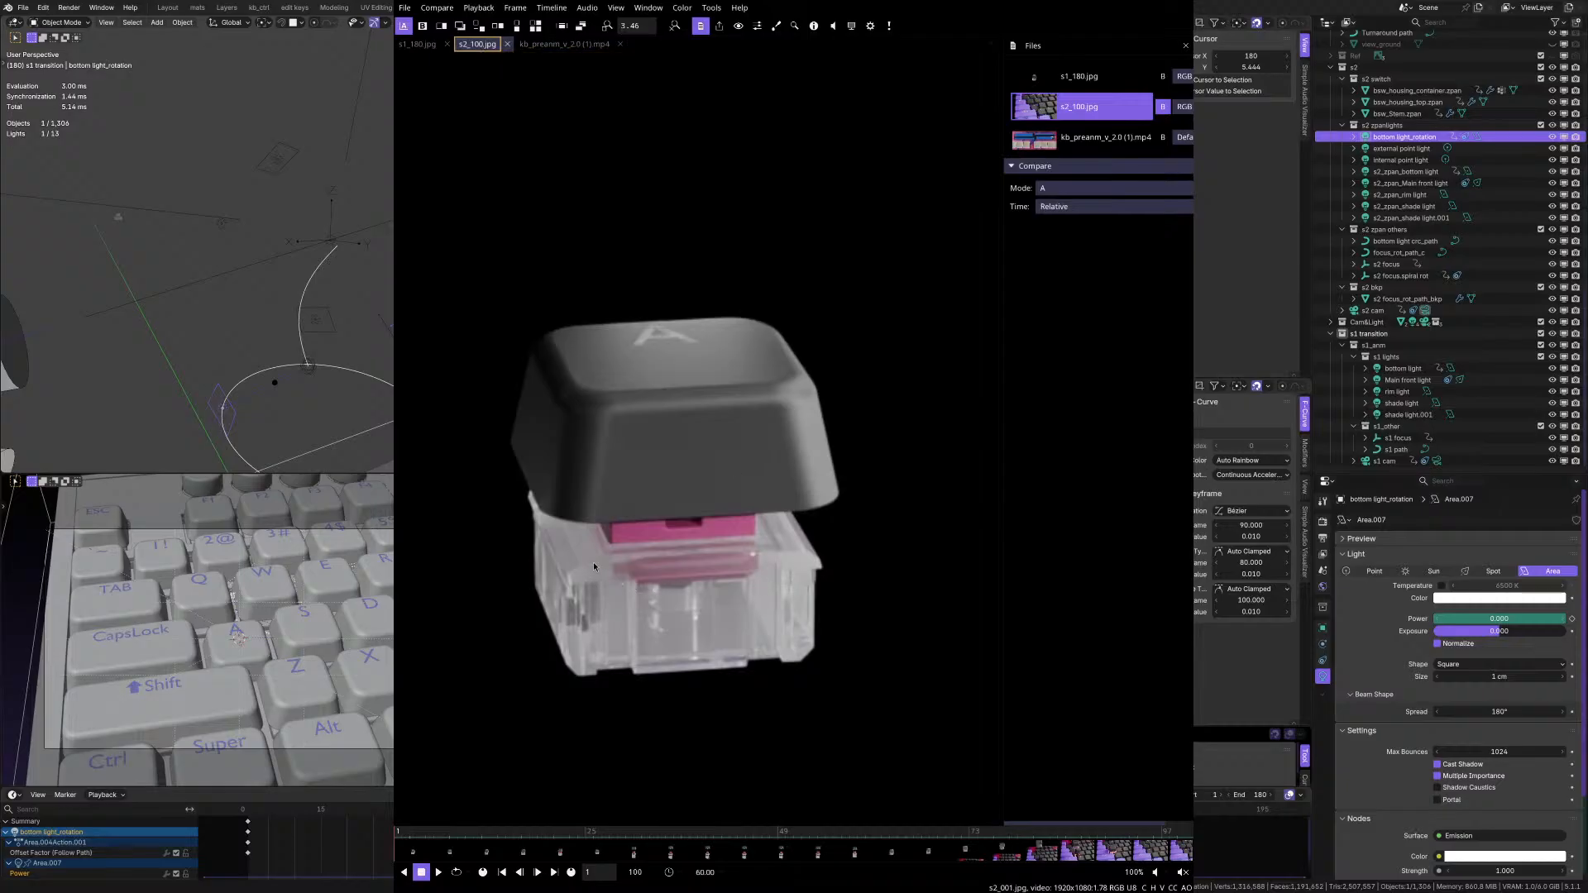
- Examine the lighting on the keycap and transparent switch housing closely in the s2 render's first frame
scroll(744, 615, "up", 1)
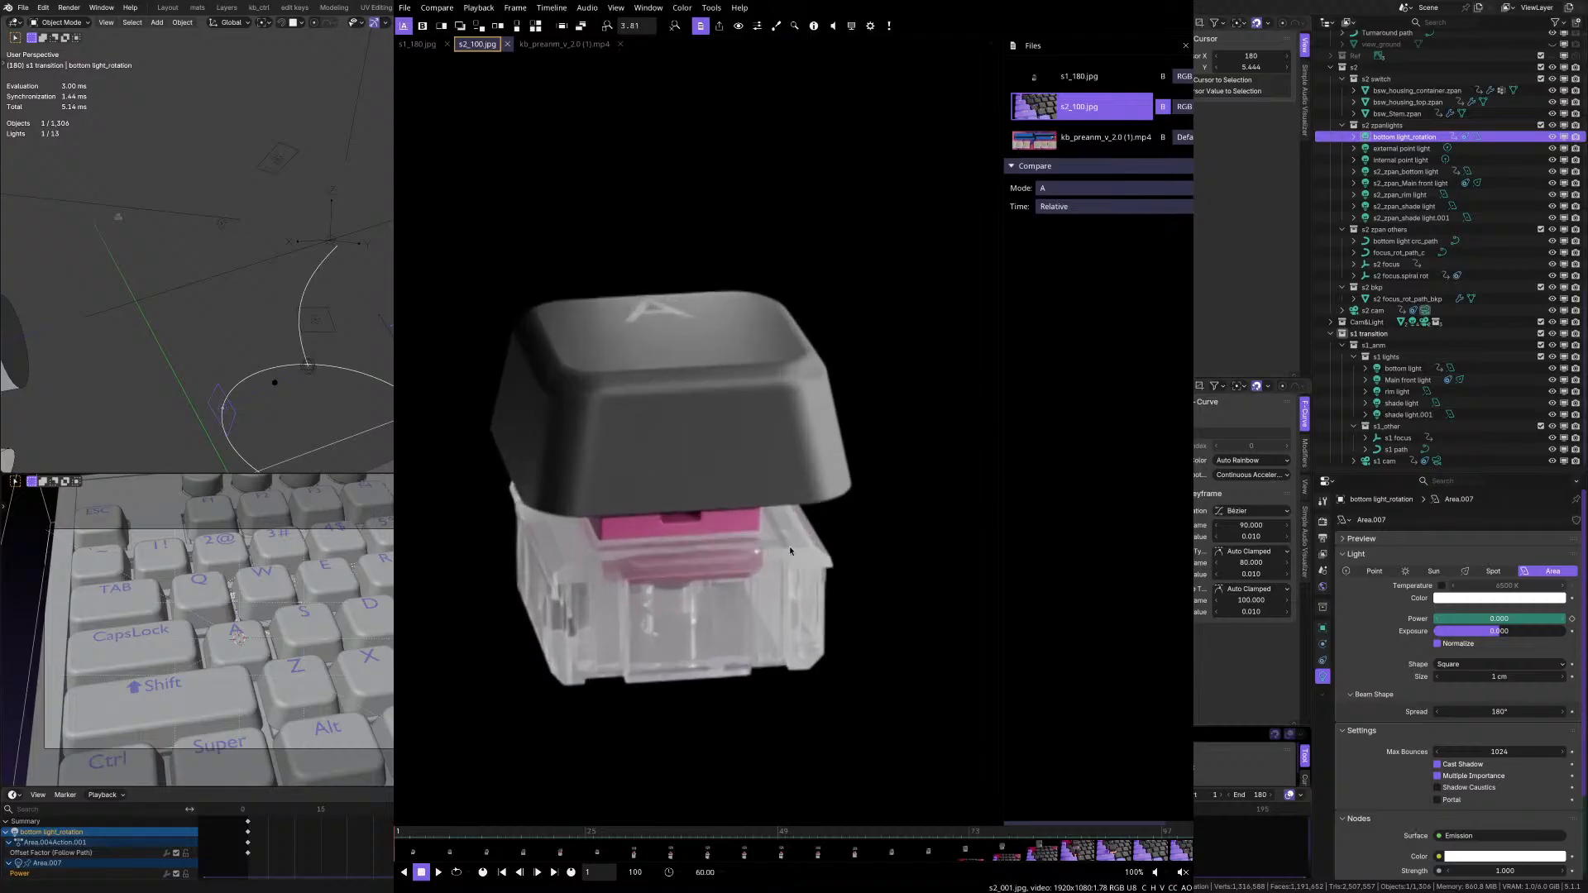
scroll(597, 678, "up", 3)
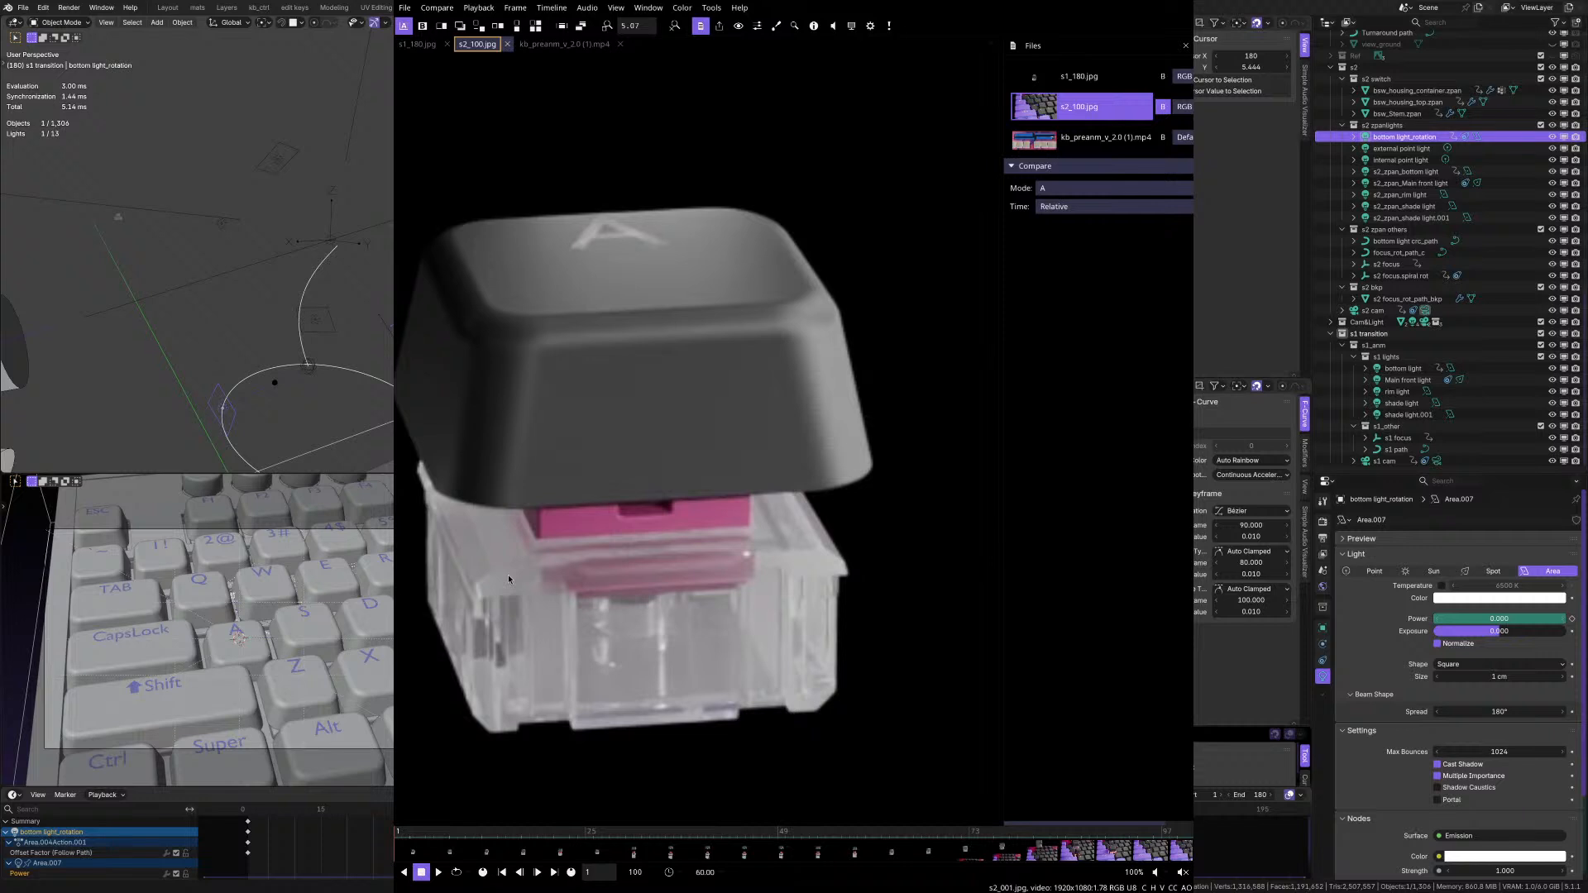
scroll(798, 566, "down", 3)
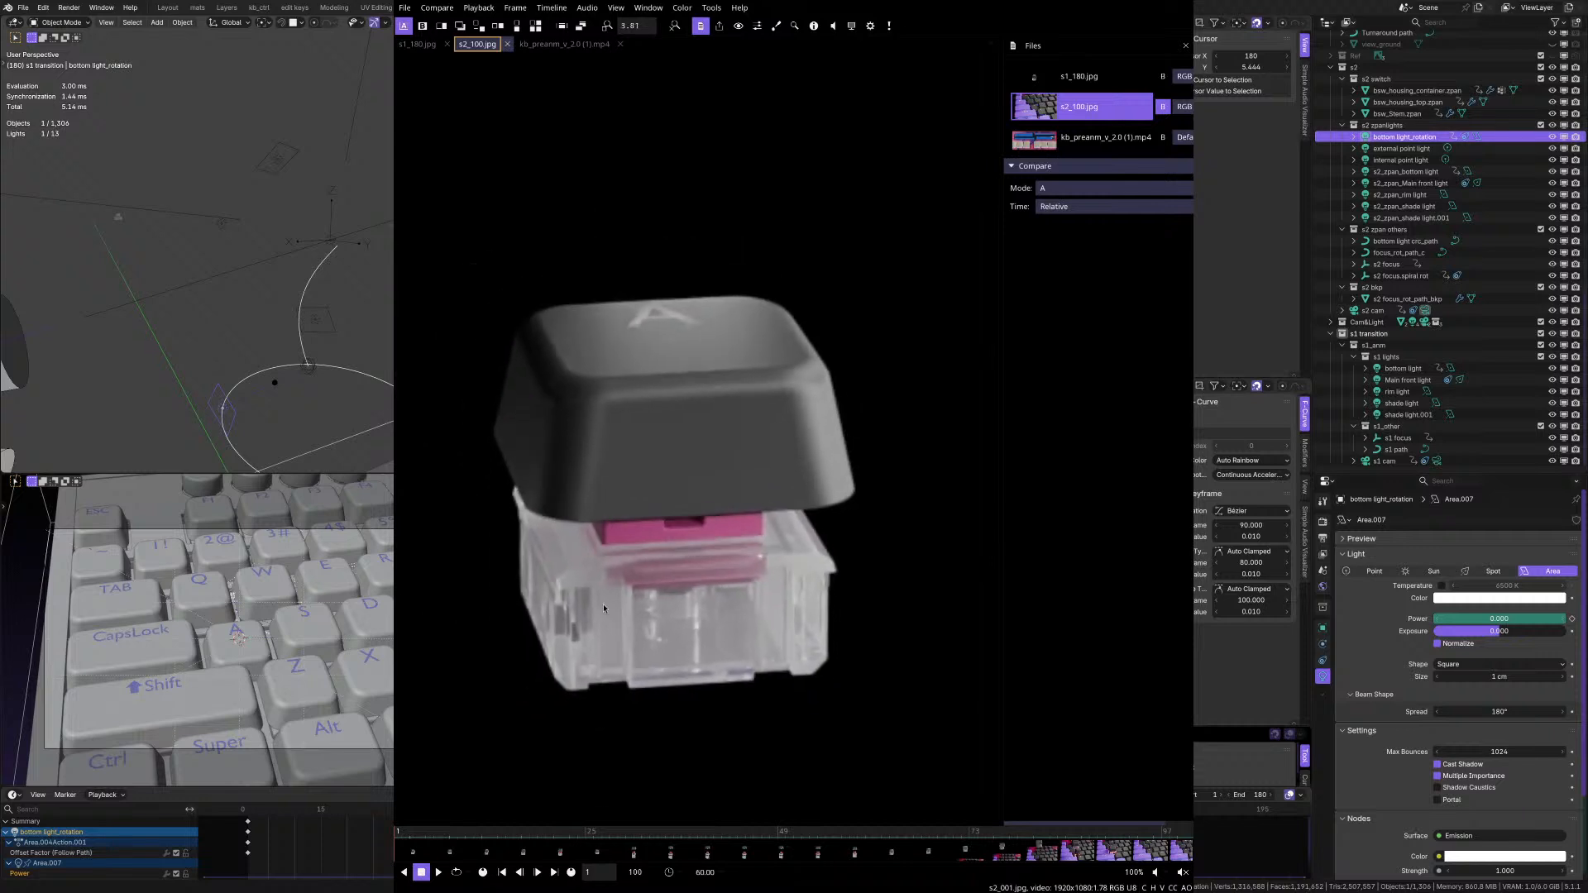
scroll(598, 574, "up", 3)
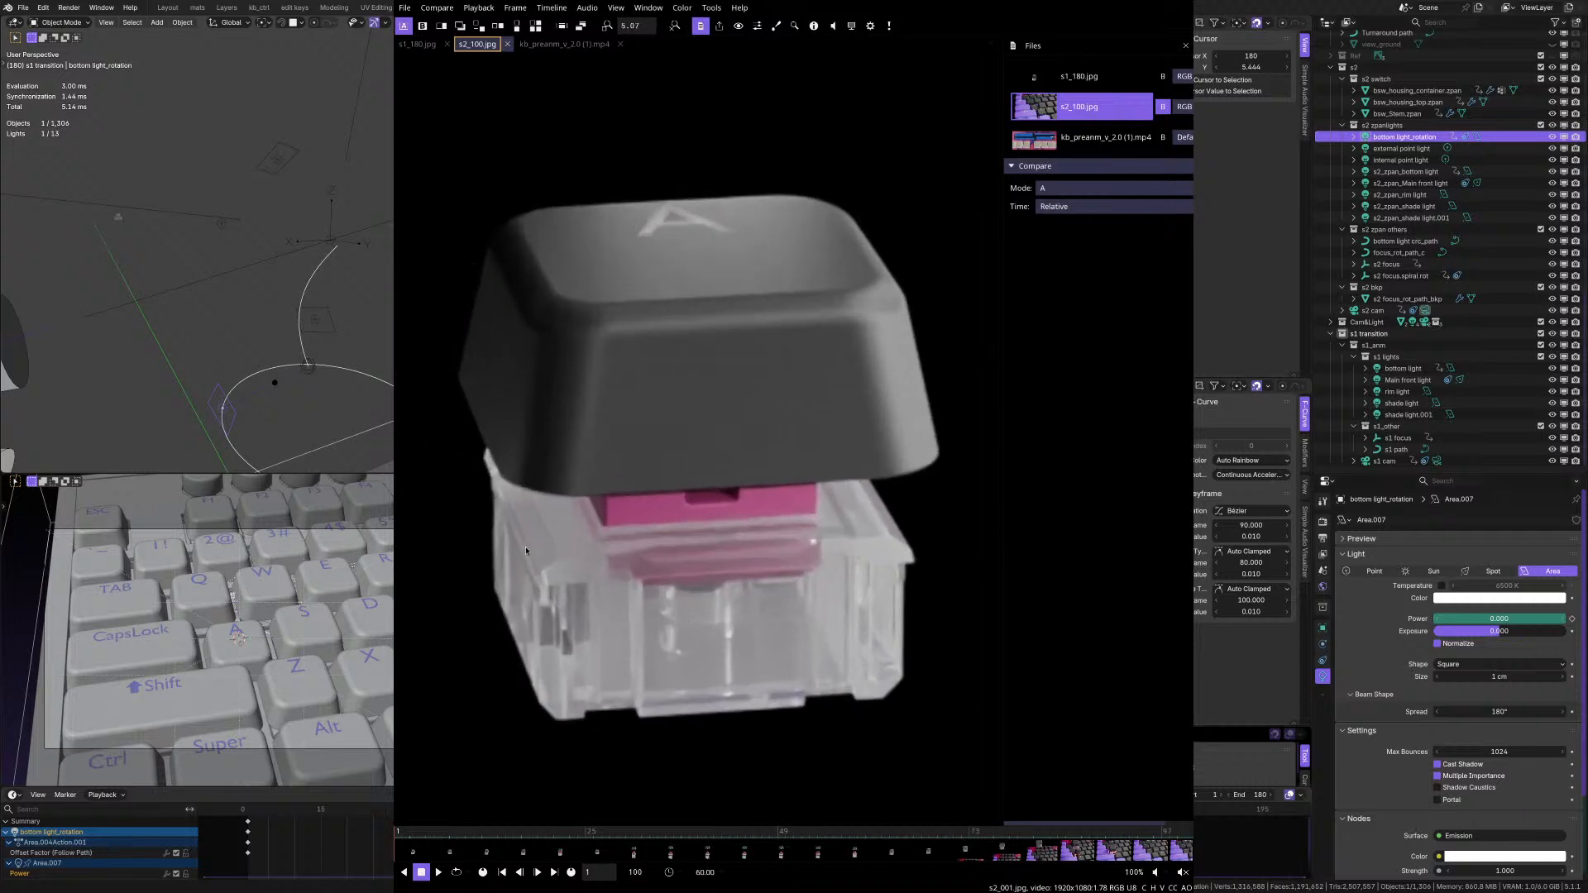
scroll(523, 550, "down", 1)
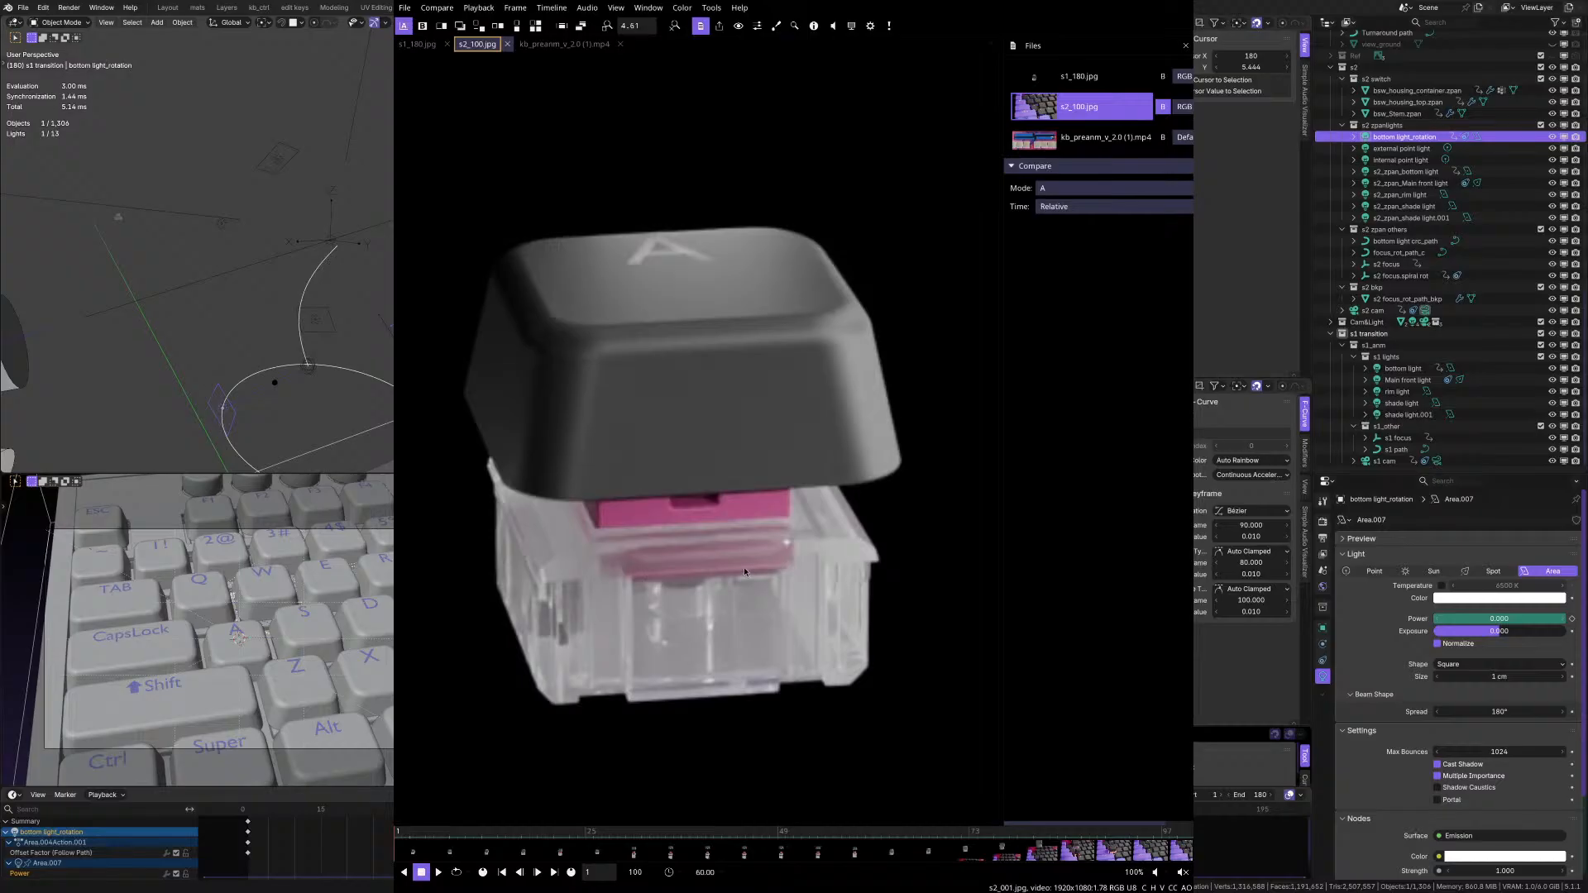
scroll(746, 573, "down", 6)
scroll(749, 577, "up", 2)
scroll(754, 582, "up", 1)
middle_click_drag(756, 583, 690, 595)
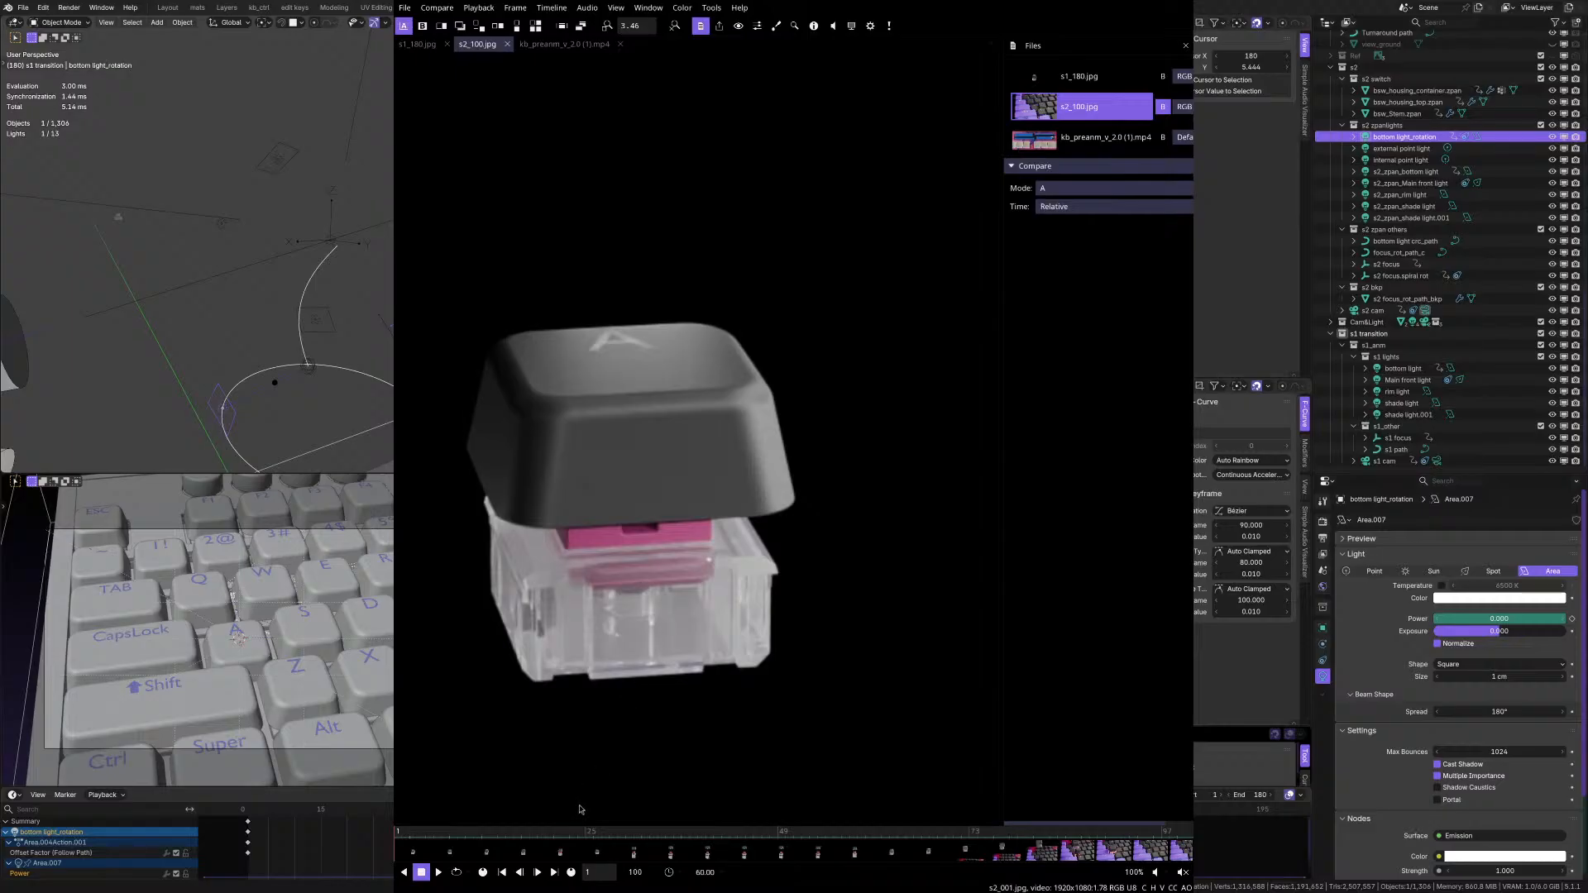
- Review how the lighting changes between frames 1 and 25 of the s2 render
left_click_drag(401, 838, 585, 845)
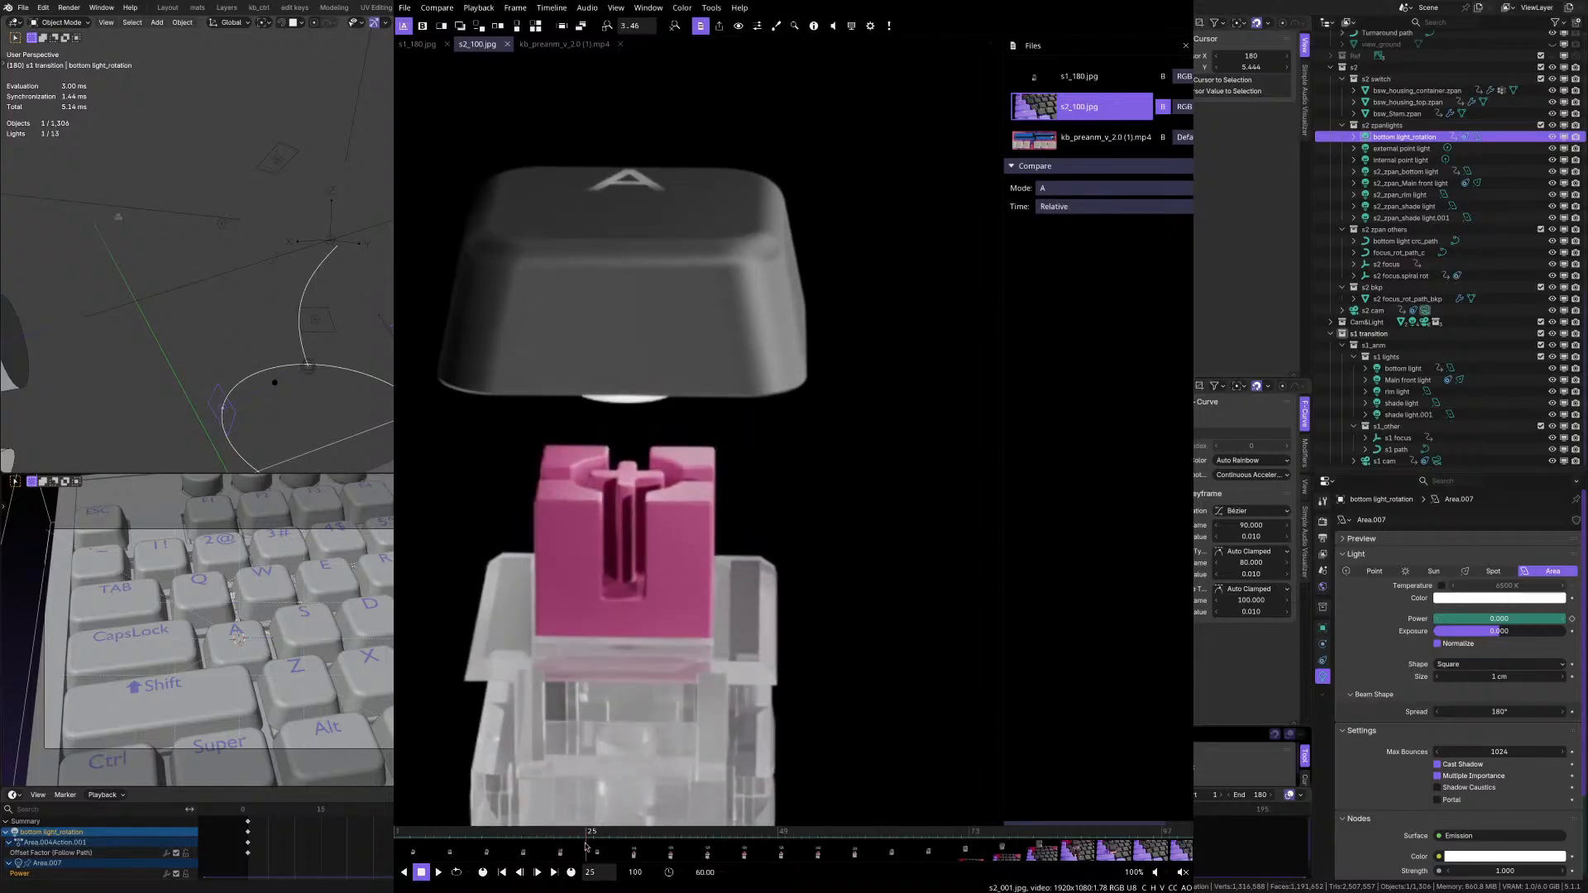
scroll(717, 605, "down", 3)
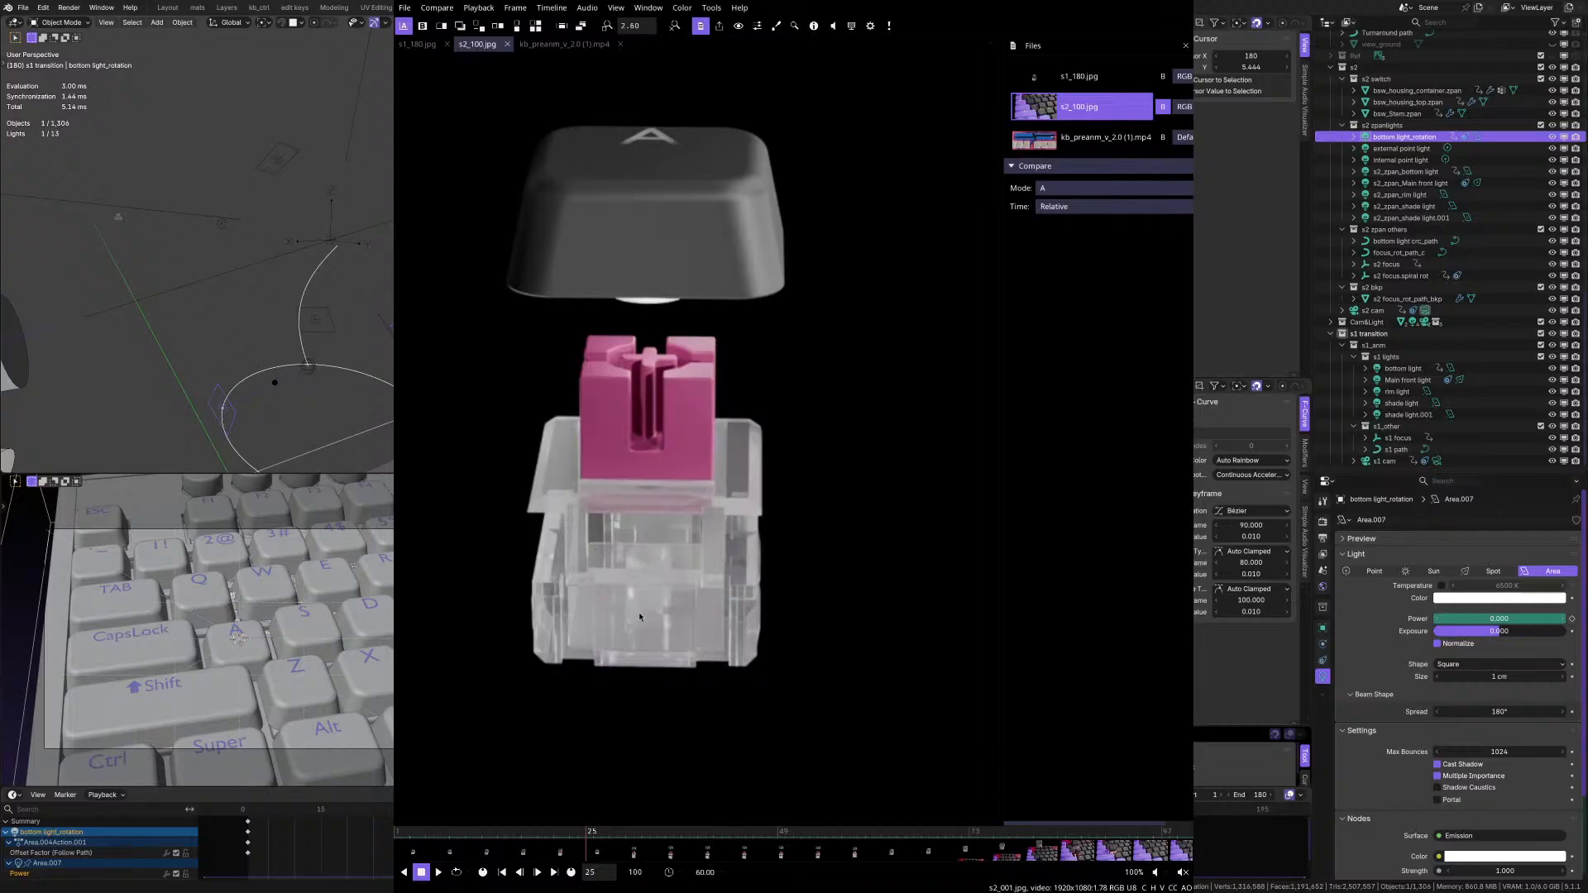
left_click_drag(591, 834, 399, 832)
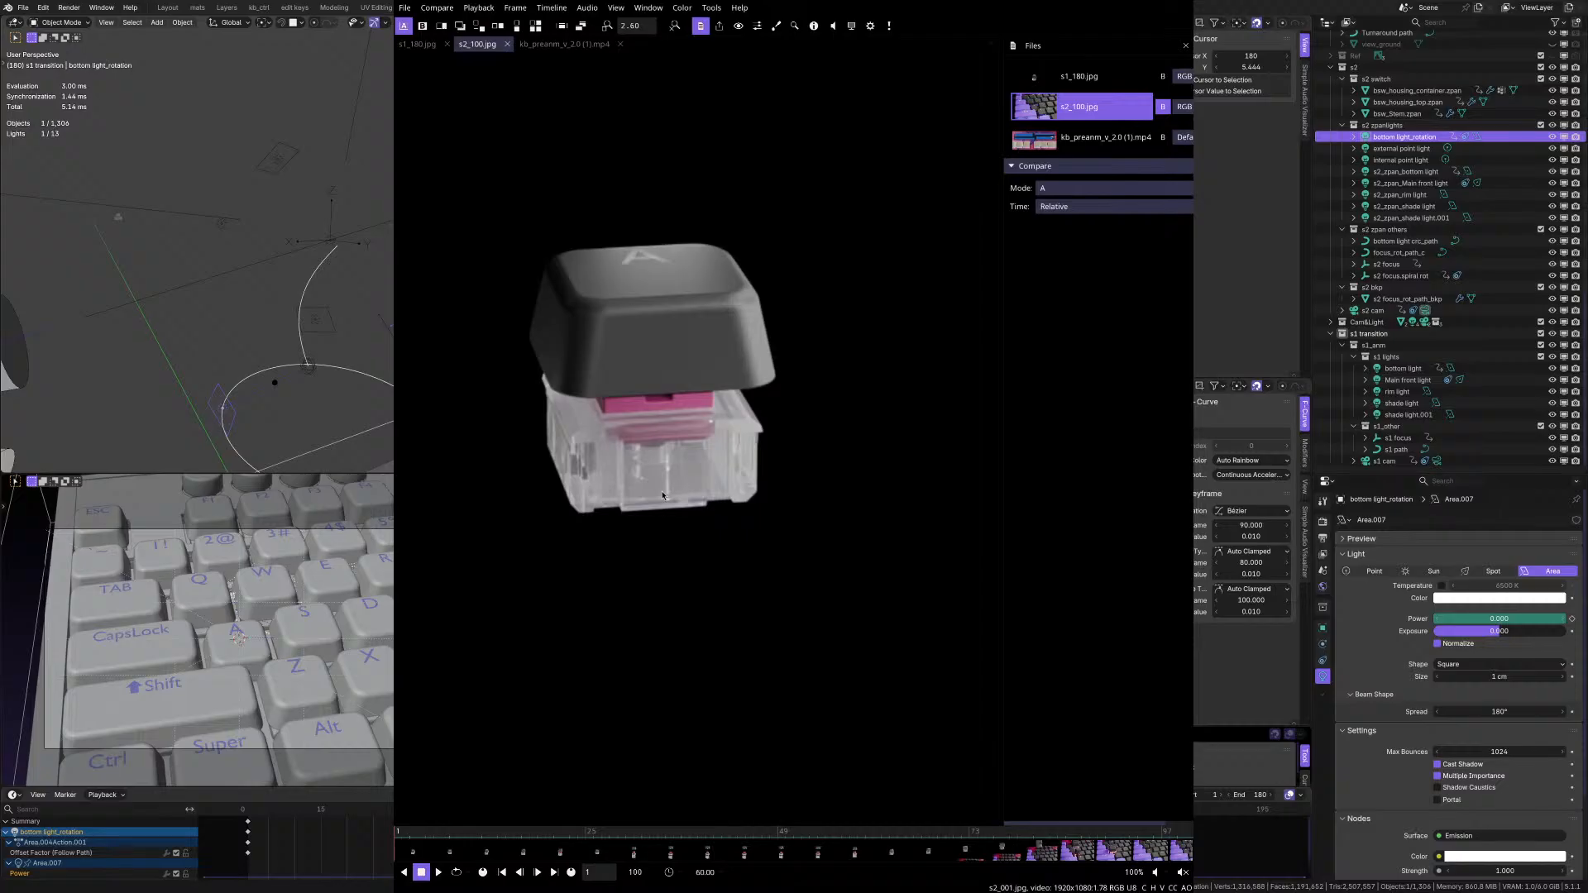
- Return to Blender and inspect the bottom light_rotation light's path position and light settings
key("alt+Tab")
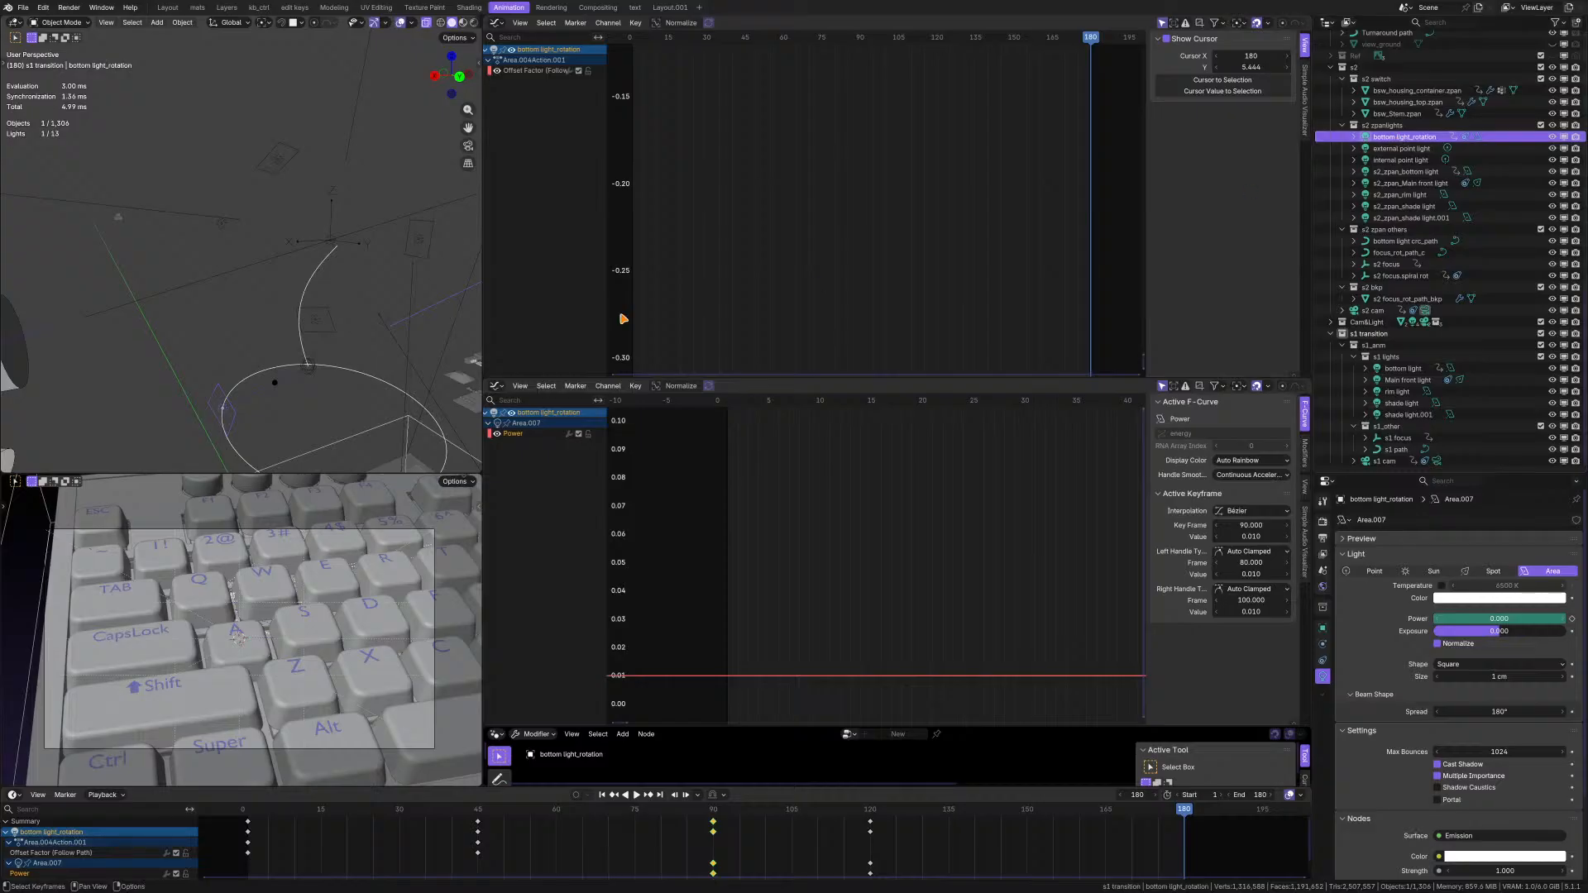
scroll(344, 351, "down", 3)
middle_click_drag(344, 351, 220, 322, "shift")
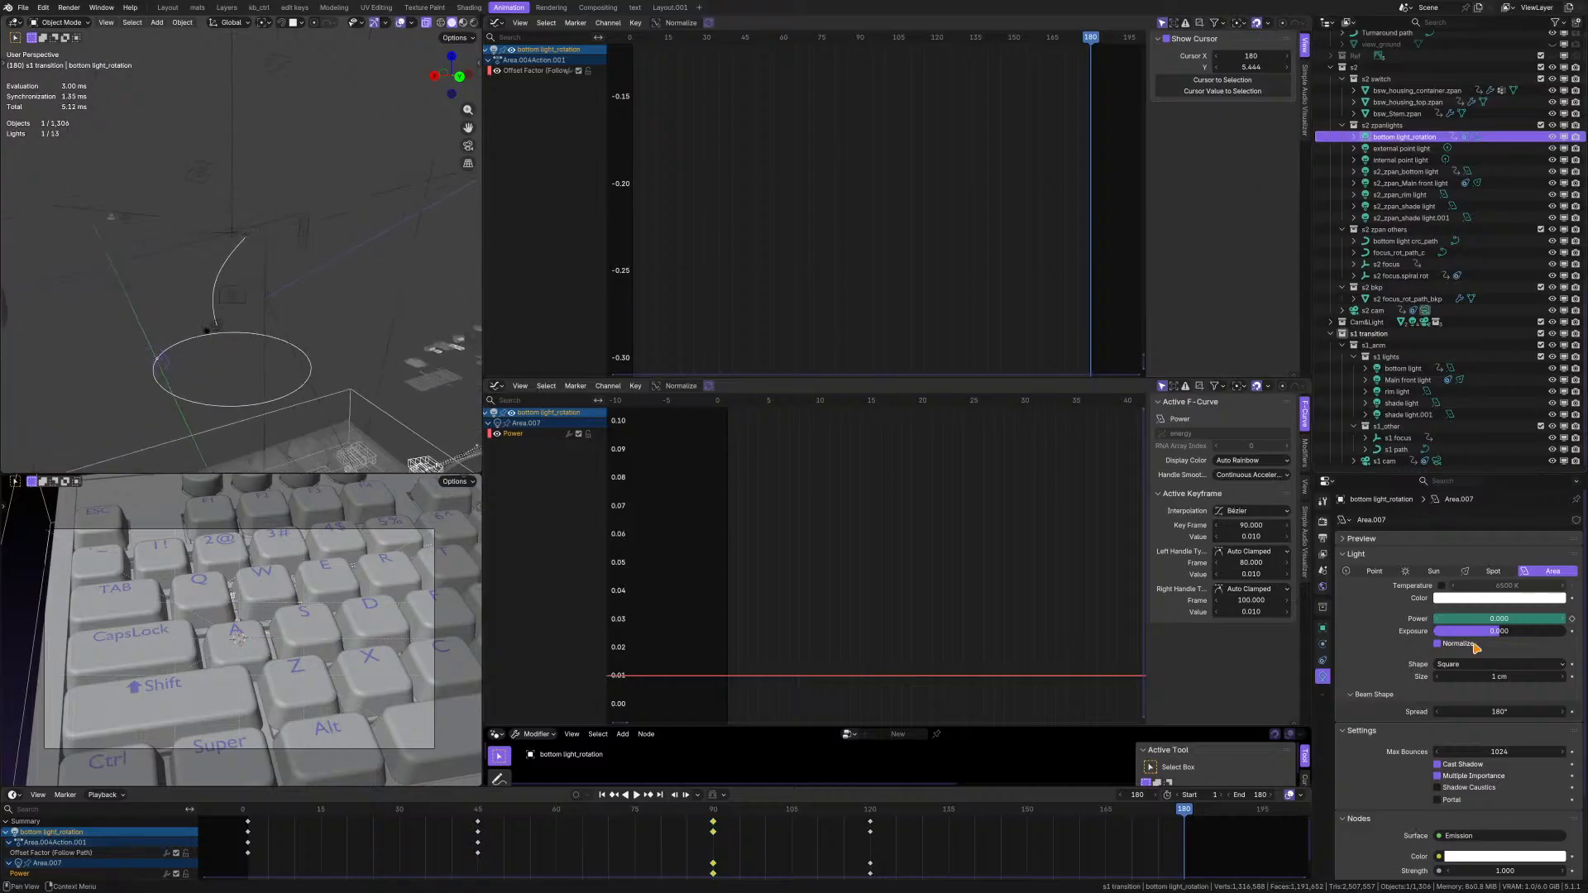
scroll(1476, 648, "down", 3)
scroll(1477, 648, "up", 2)
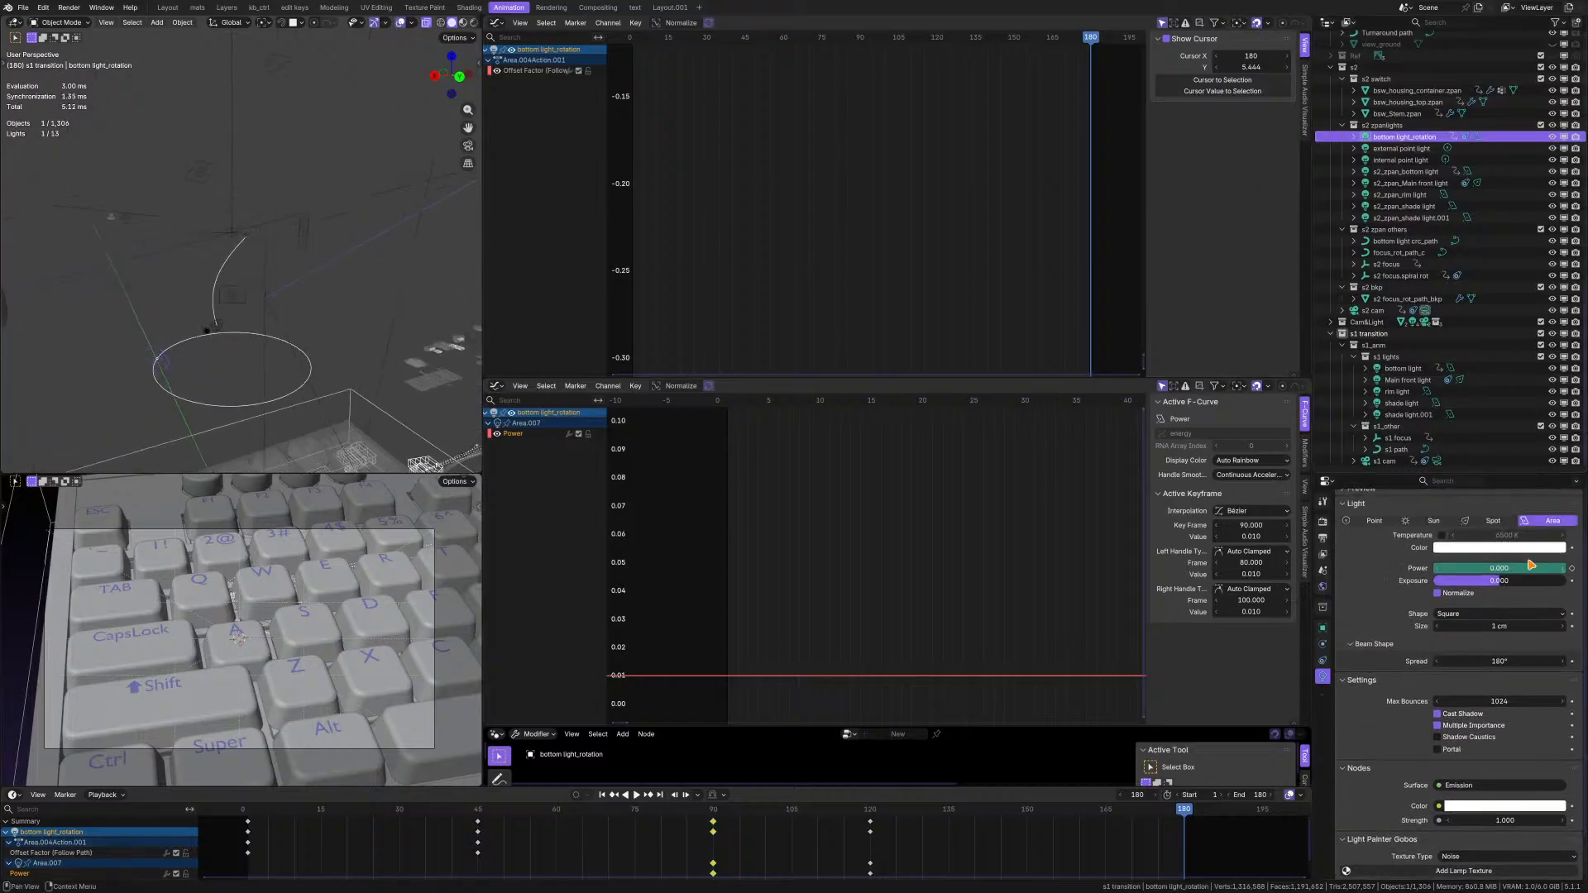
scroll(177, 359, "up", 5)
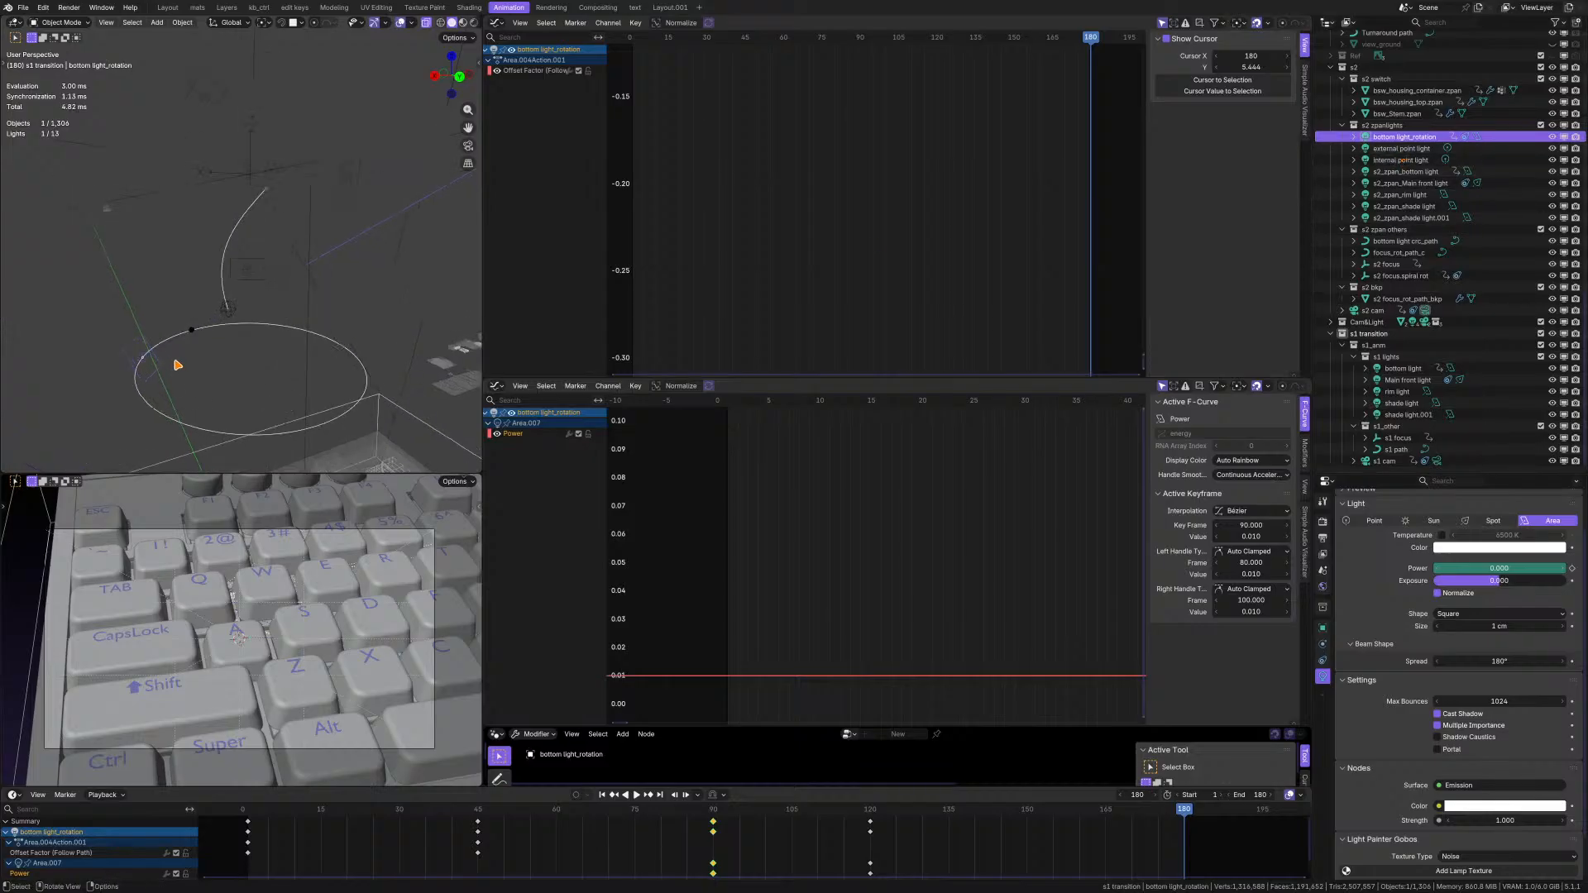
- Select the s1 bottom light and examine its placement relative to the s2 camera and light paths
left_click(1406, 369)
scroll(334, 309, "down", 4)
middle_click_drag(333, 308, 273, 307)
scroll(352, 281, "up", 2)
scroll(259, 305, "up", 1)
scroll(676, 544, "down", 4)
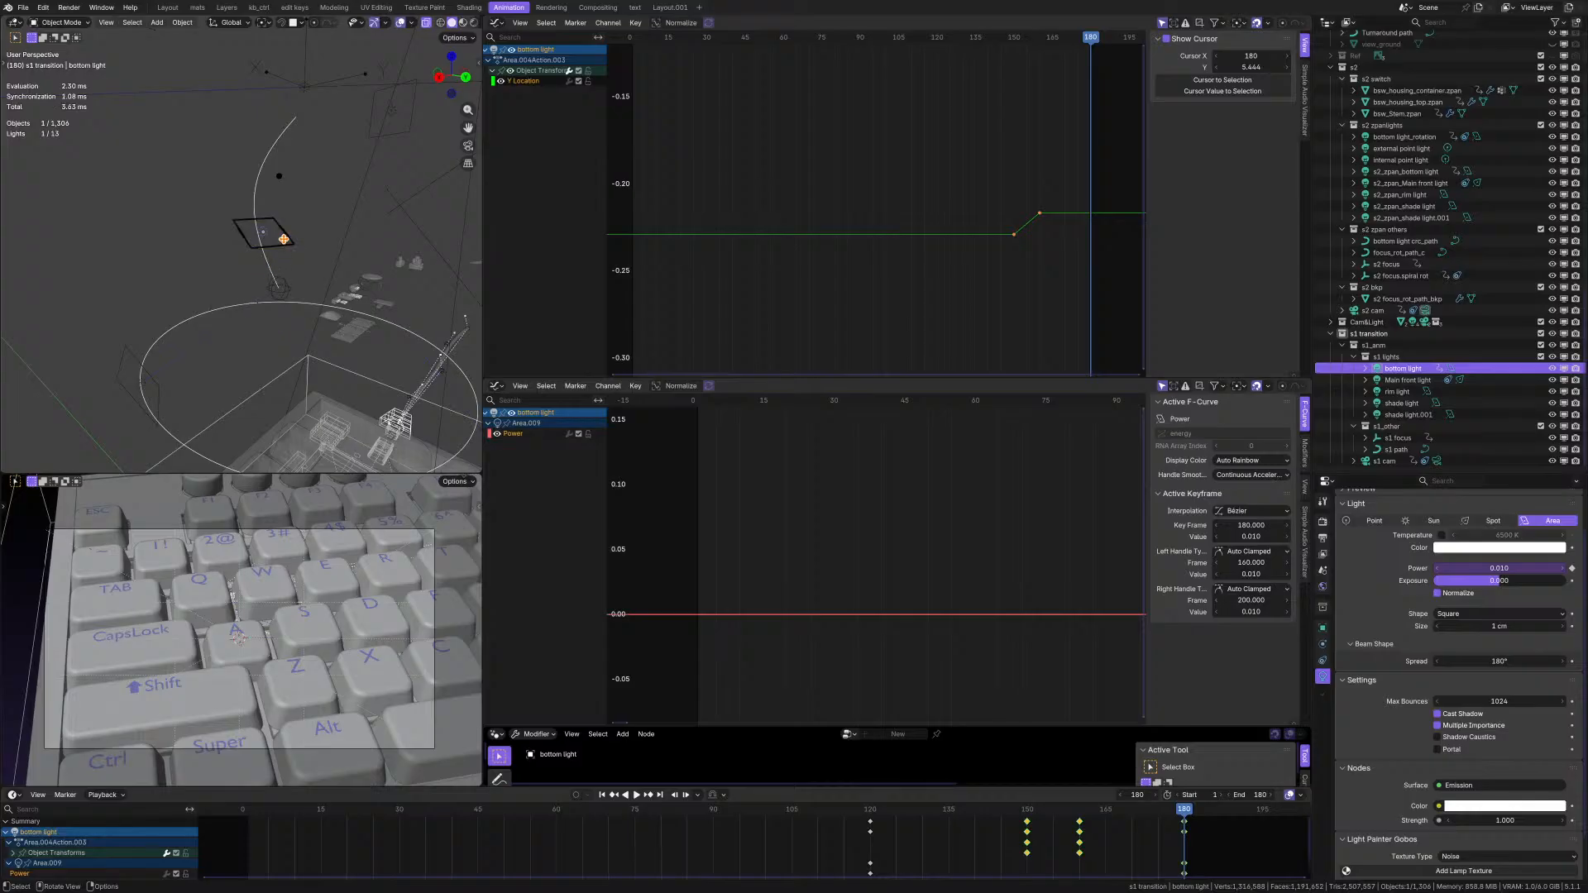
scroll(284, 240, "up", 1)
middle_click_drag(283, 240, 250, 240)
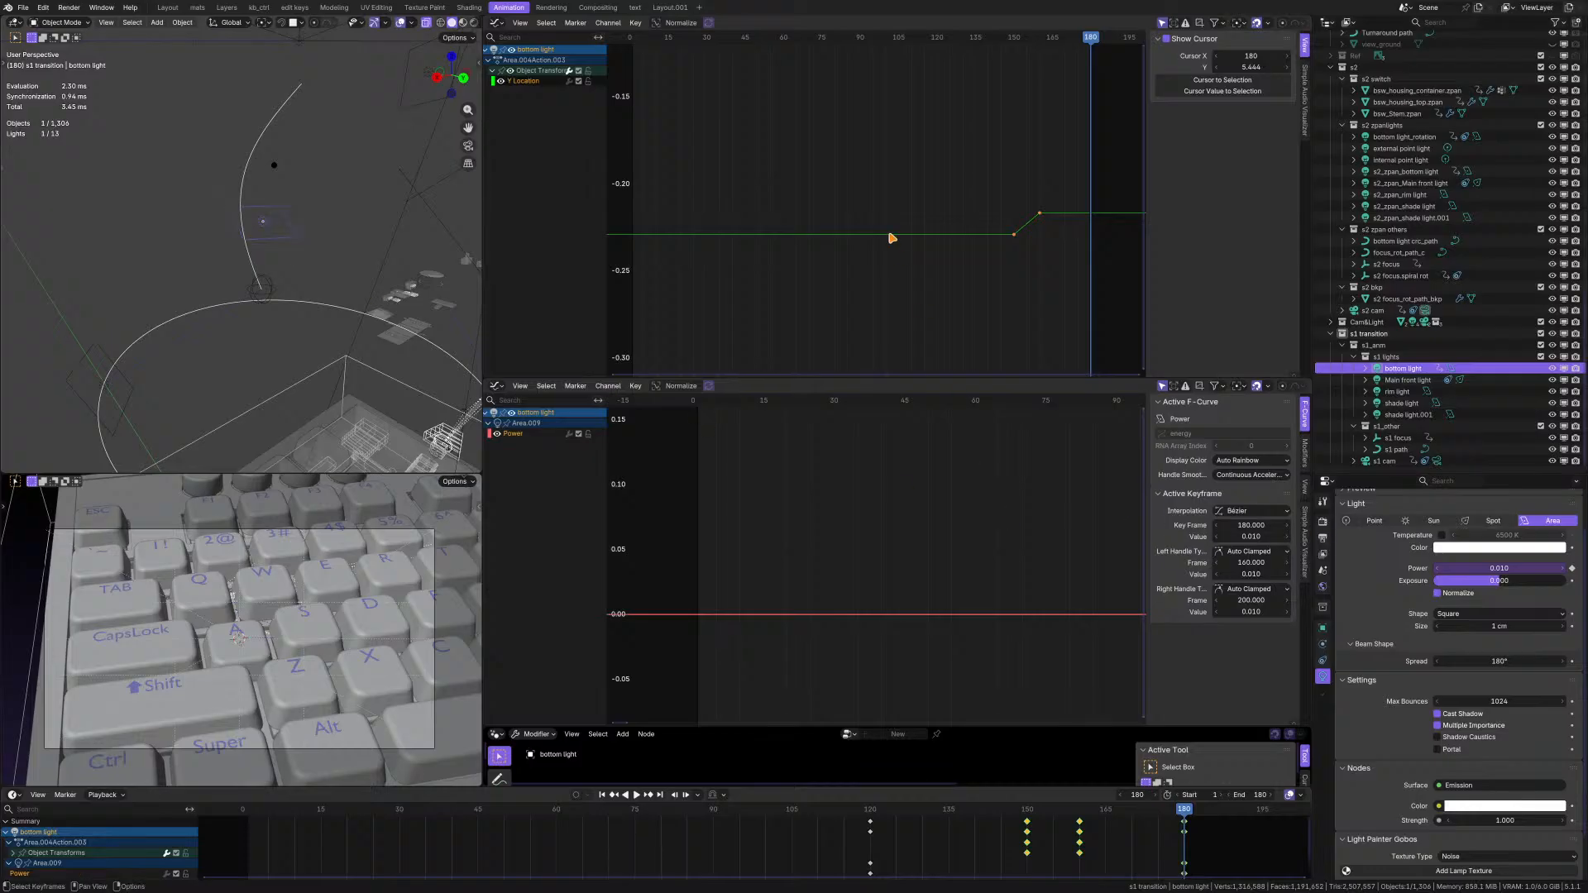
- Examine the Y Location keyframes of the s1 bottom light in the Graph Editor
key("KP_Decimal")
scroll(892, 240, "down", 5)
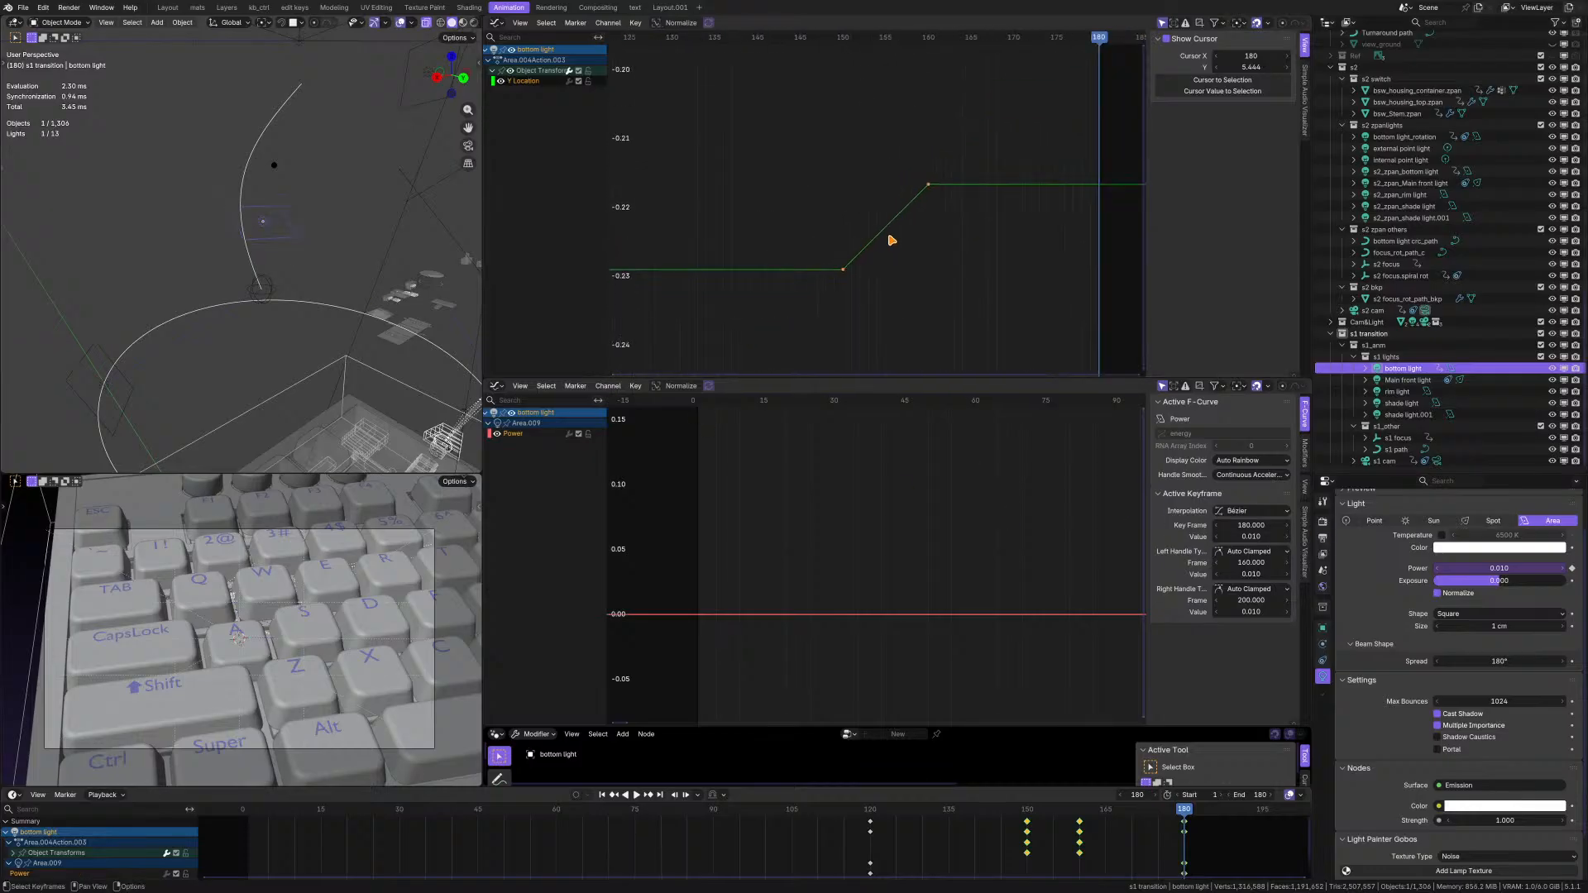
scroll(891, 241, "down", 1)
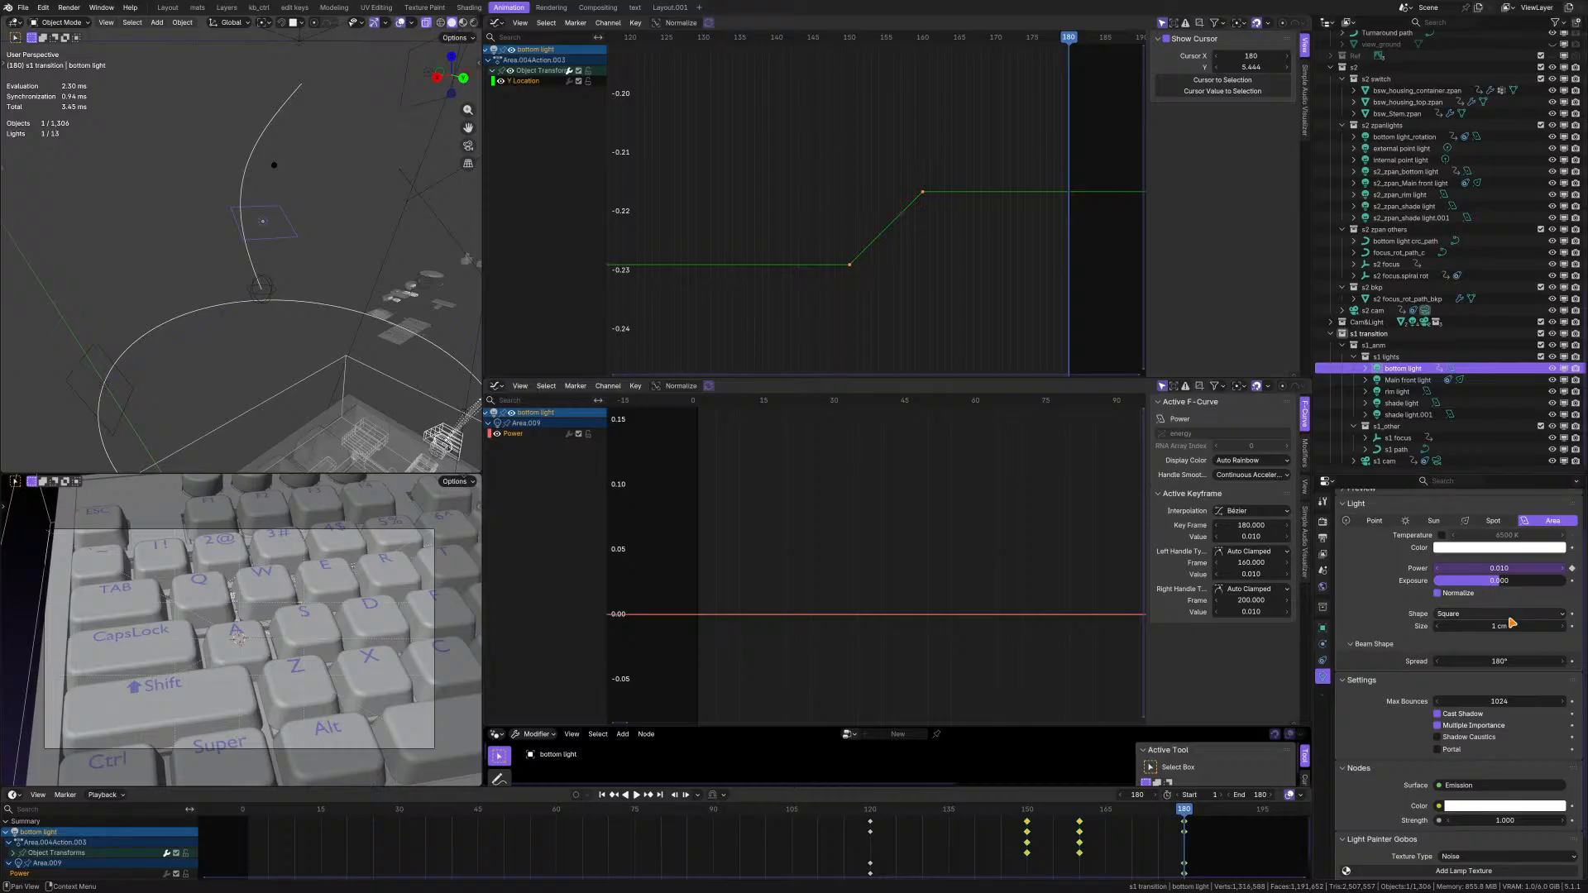
- Select the bottom light_rotation light and examine its Power and Offset Factor animation curves
middle_click_drag(269, 374, 289, 376, "shift")
middle_click_drag(189, 368, 200, 370, "shift")
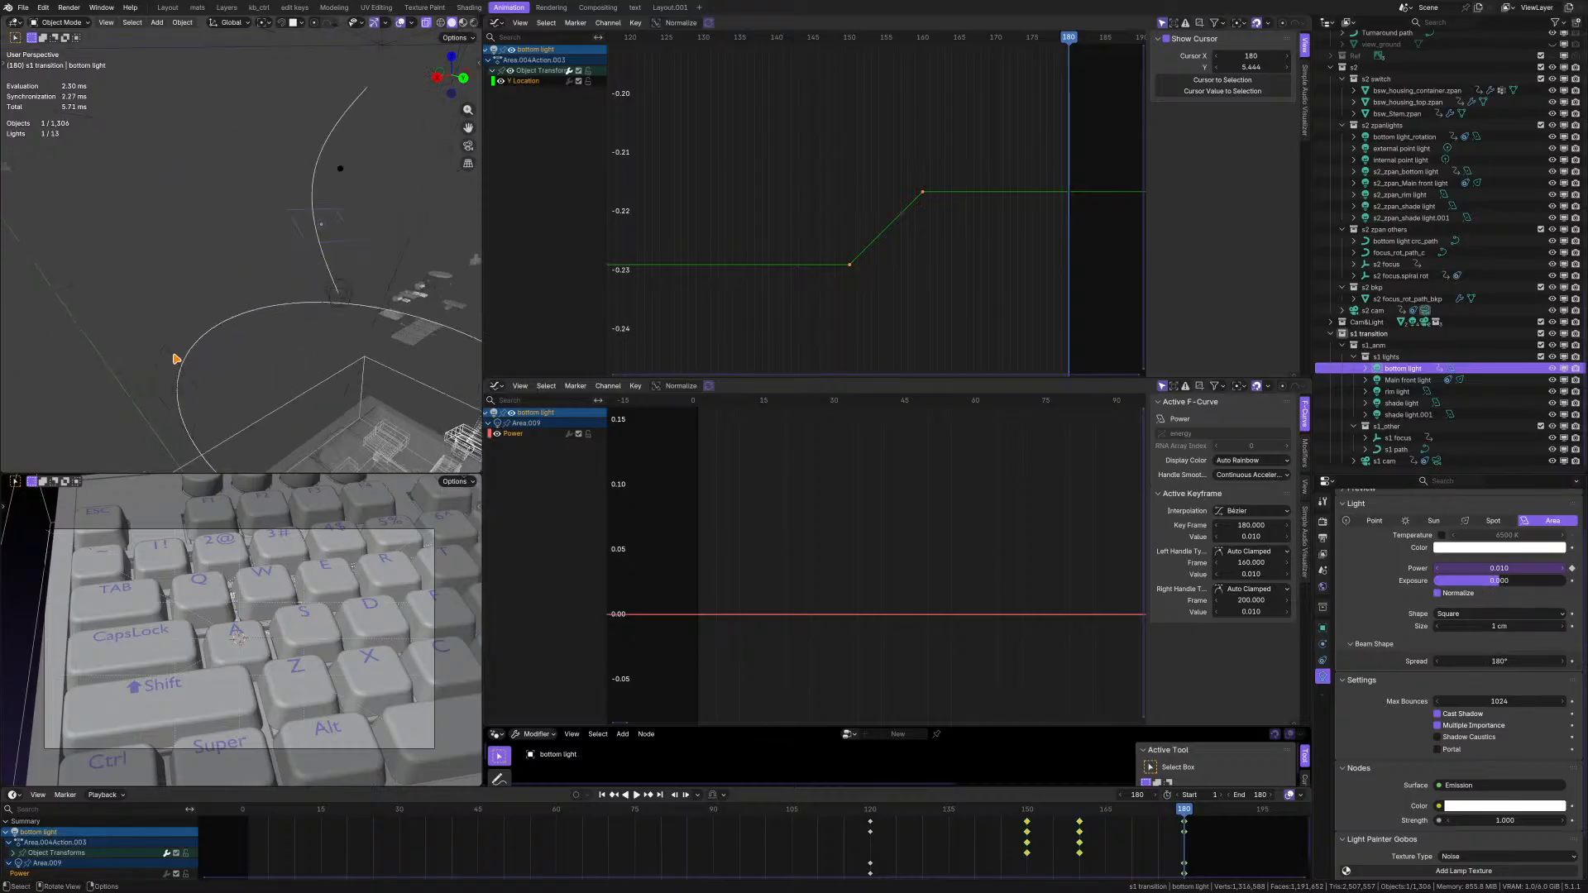
left_click(172, 357)
scroll(949, 522, "down", 4)
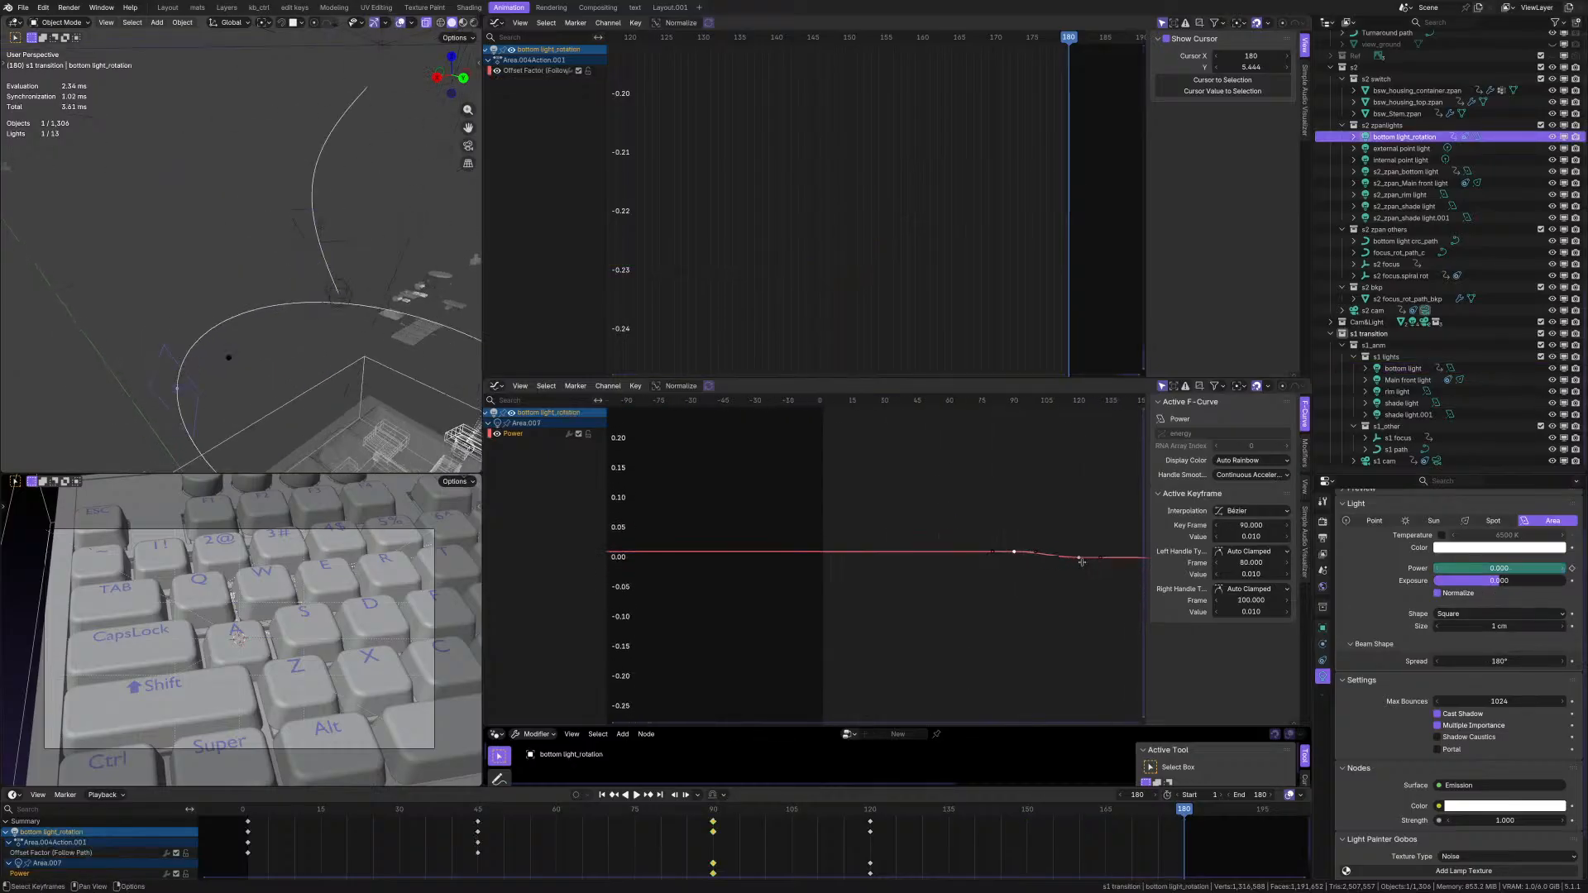
middle_click_drag(795, 550, 888, 577)
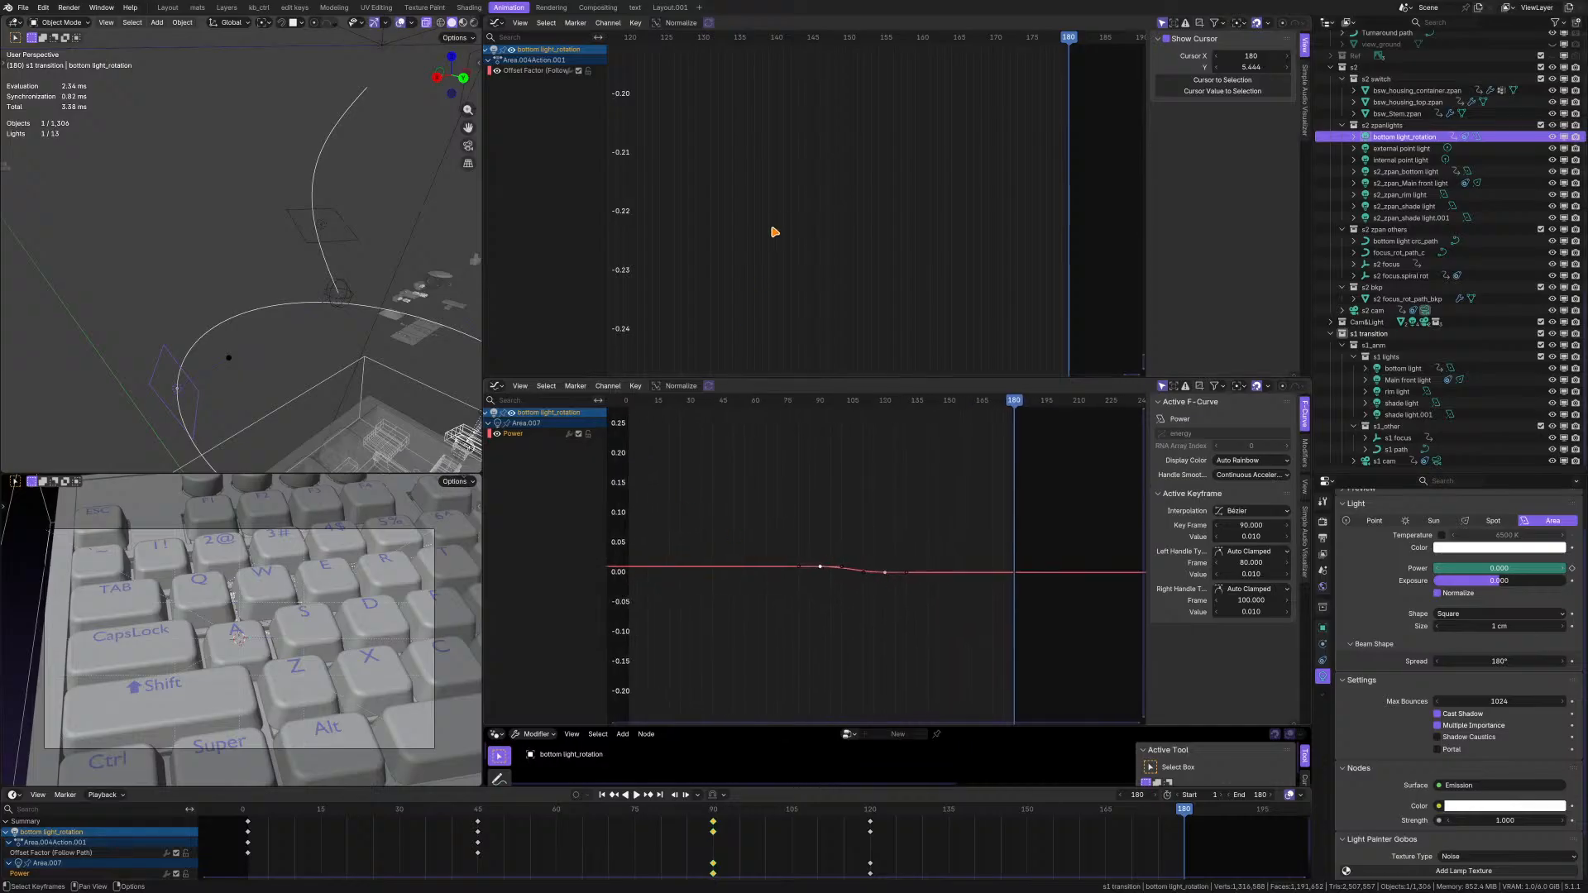
key("Home")
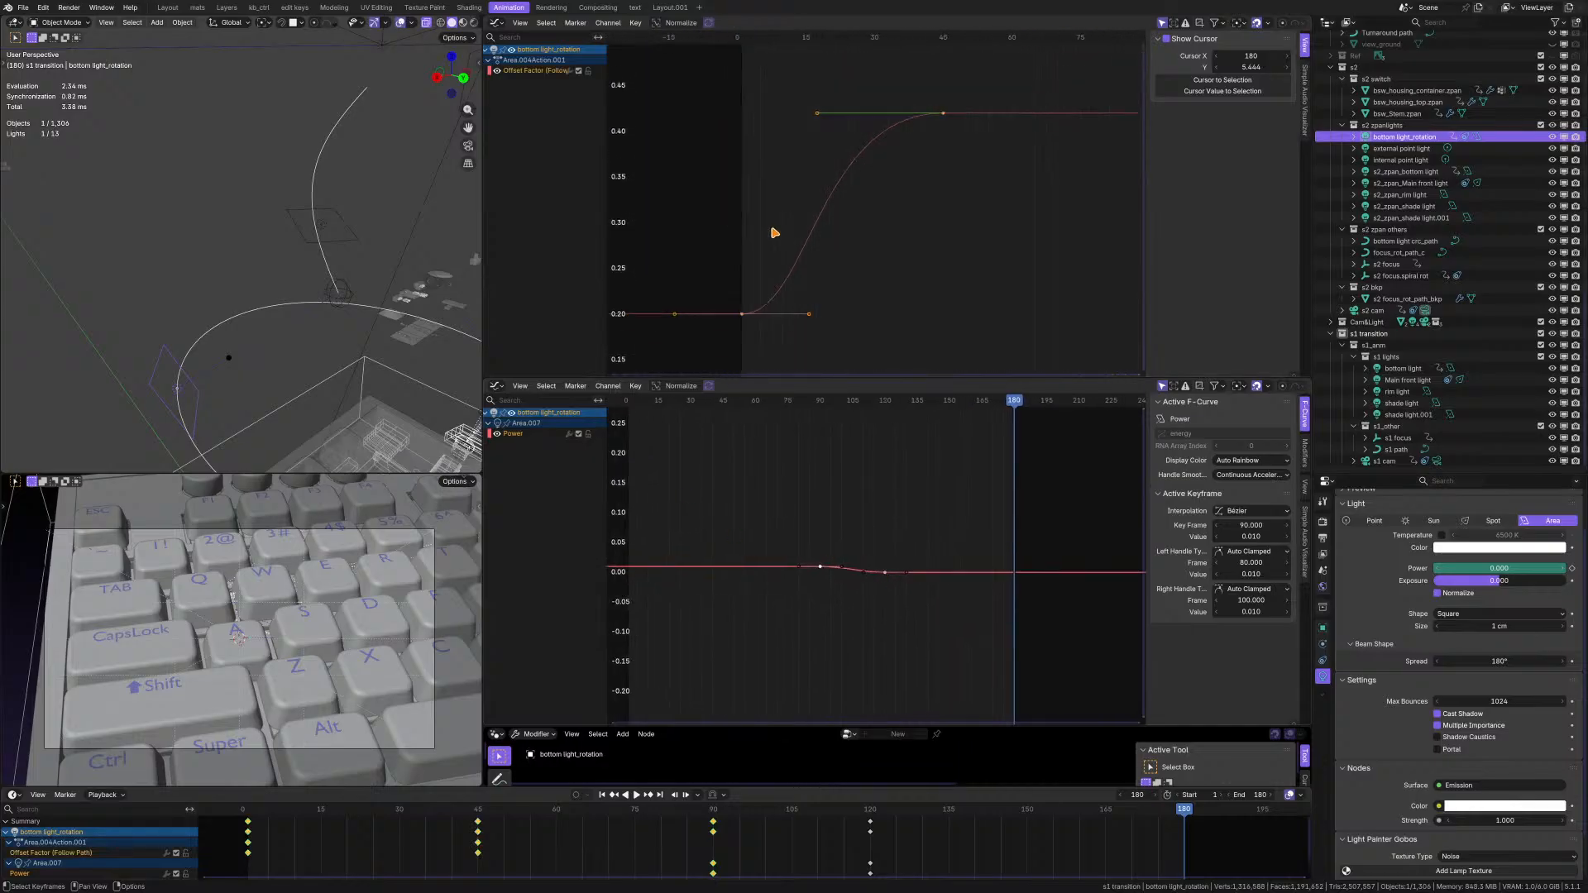
scroll(774, 233, "down", 1)
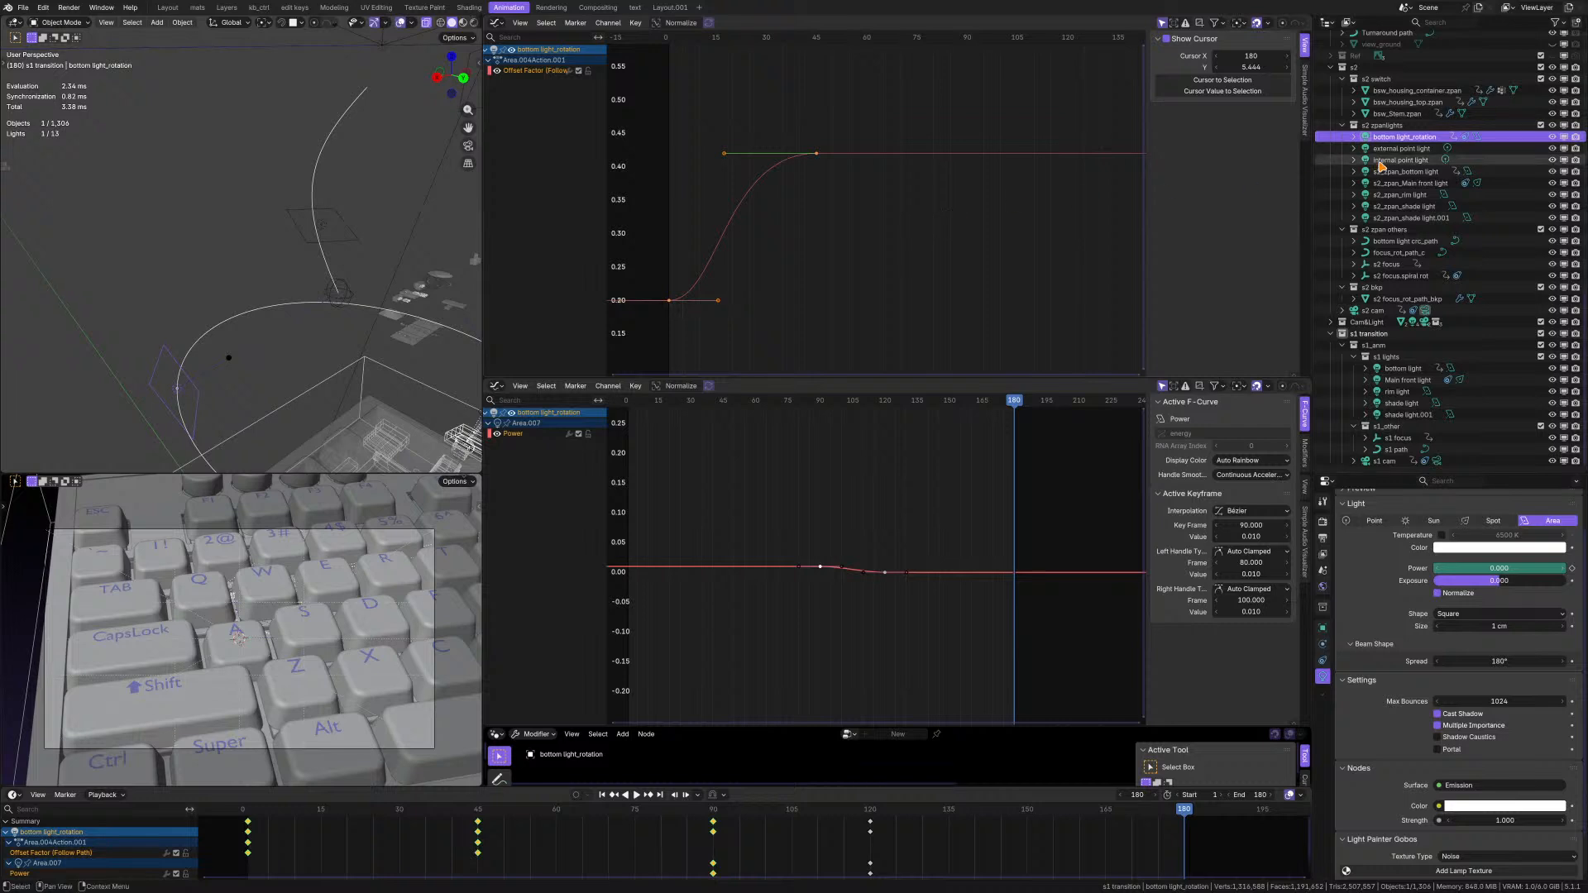
- Move the s1 bottom light into the s2 zpanlights collection and rename it "s1 bottom light"
left_click(1410, 371)
middle_click_drag(299, 241, 256, 238, "shift")
scroll(258, 237, "down", 2)
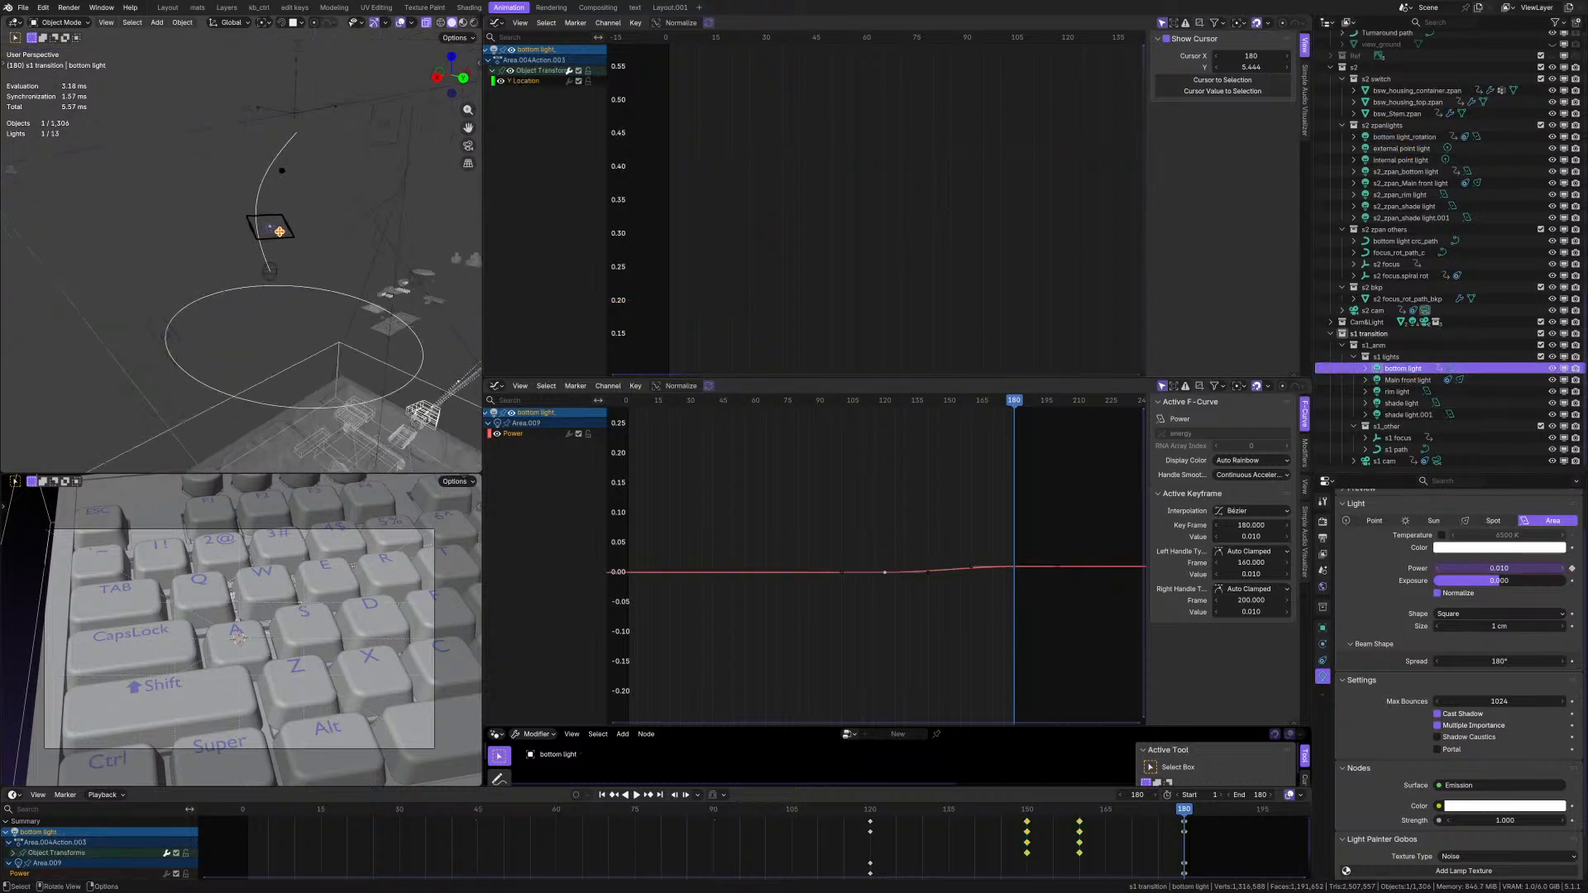
scroll(279, 232, "up", 2)
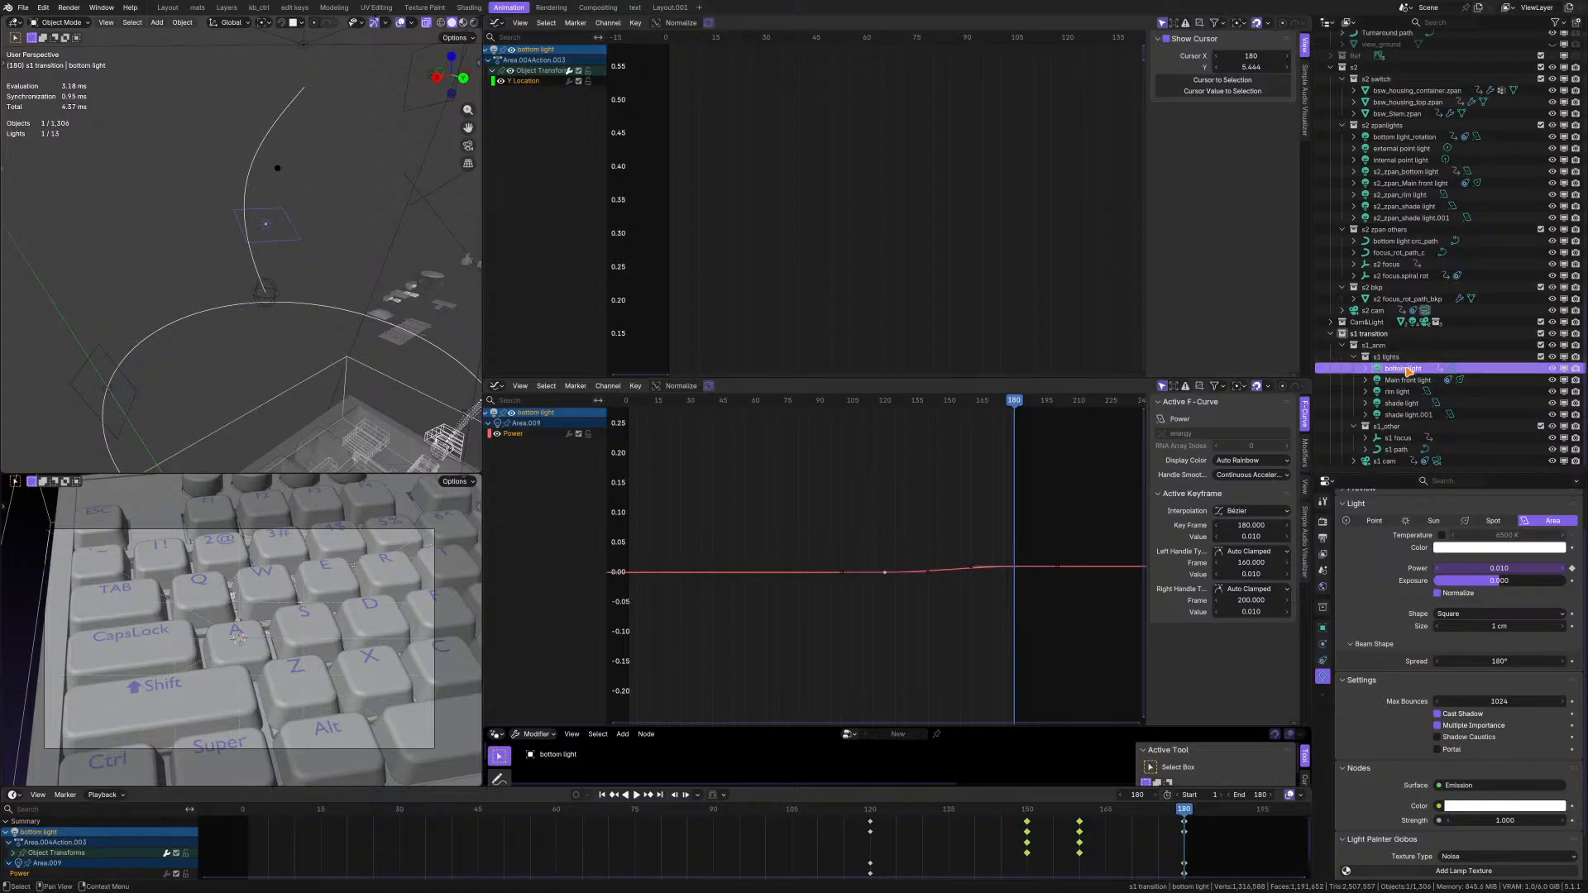
left_click_drag(1409, 371, 1420, 134)
double_click(1400, 137)
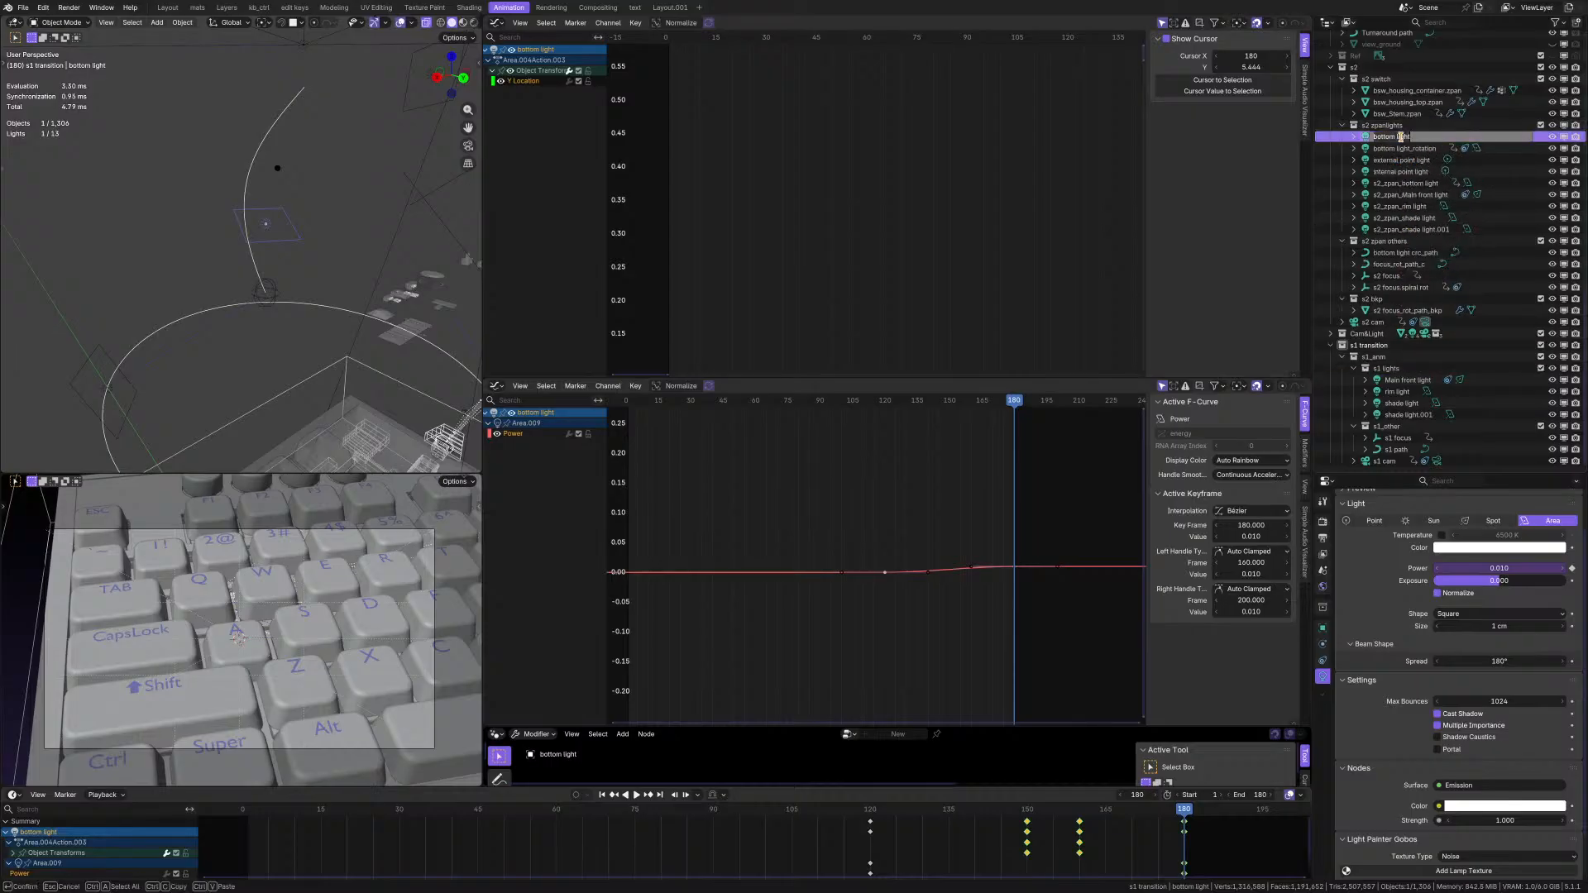
type("s1")
key("Return")
- Batch rename bottom light_rotation, external point light and internal point light by adding the prefix "s2_"
left_click(1401, 138)
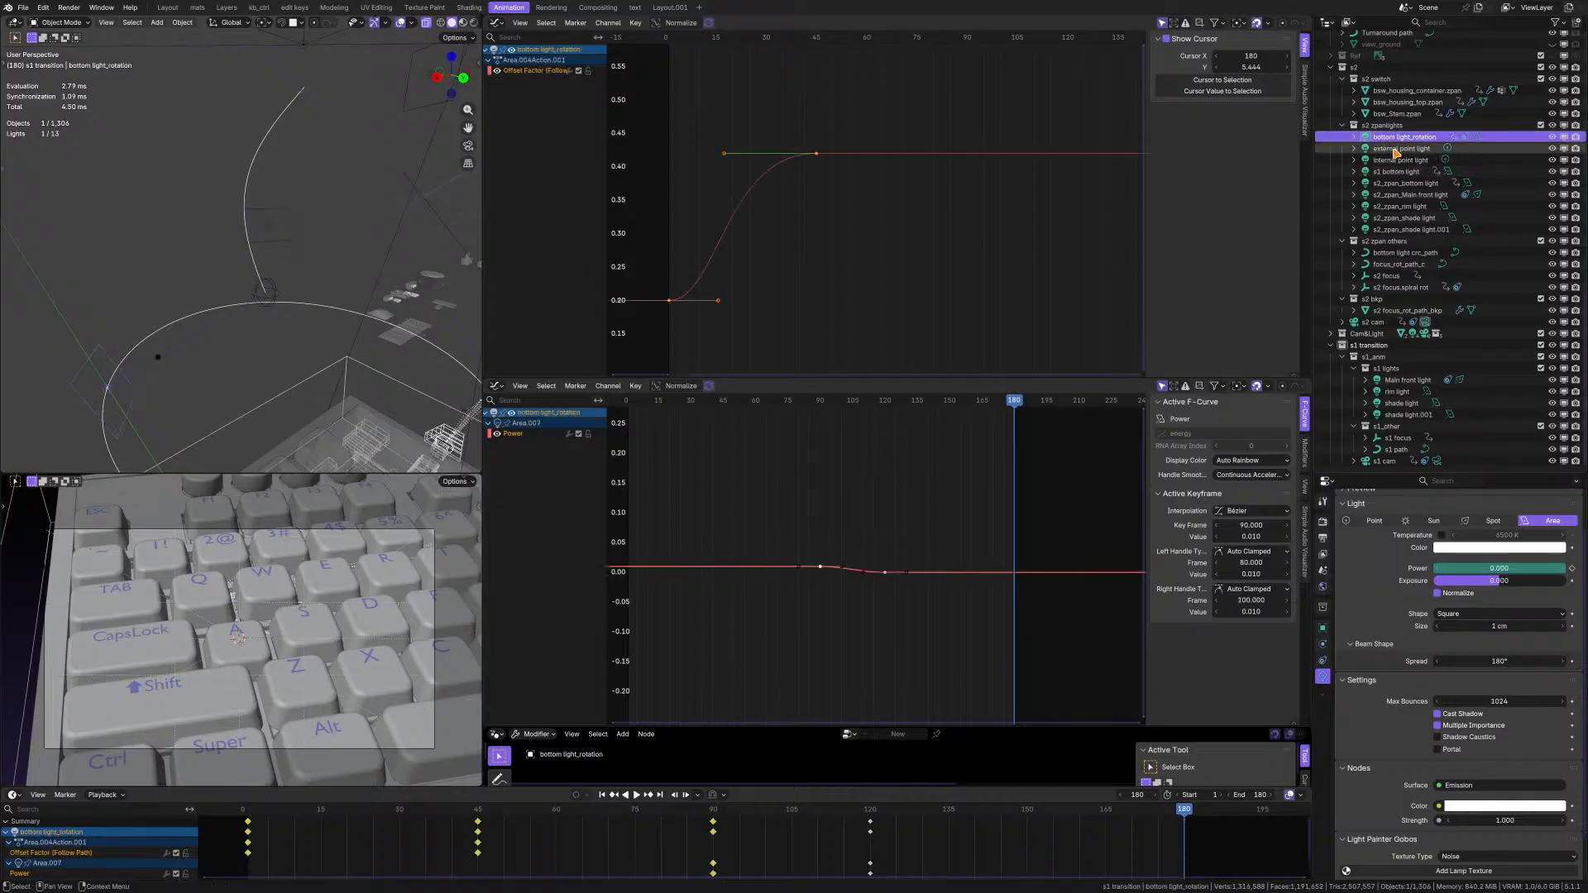
left_click(1402, 161, "shift")
left_click(1401, 161, "ctrl")
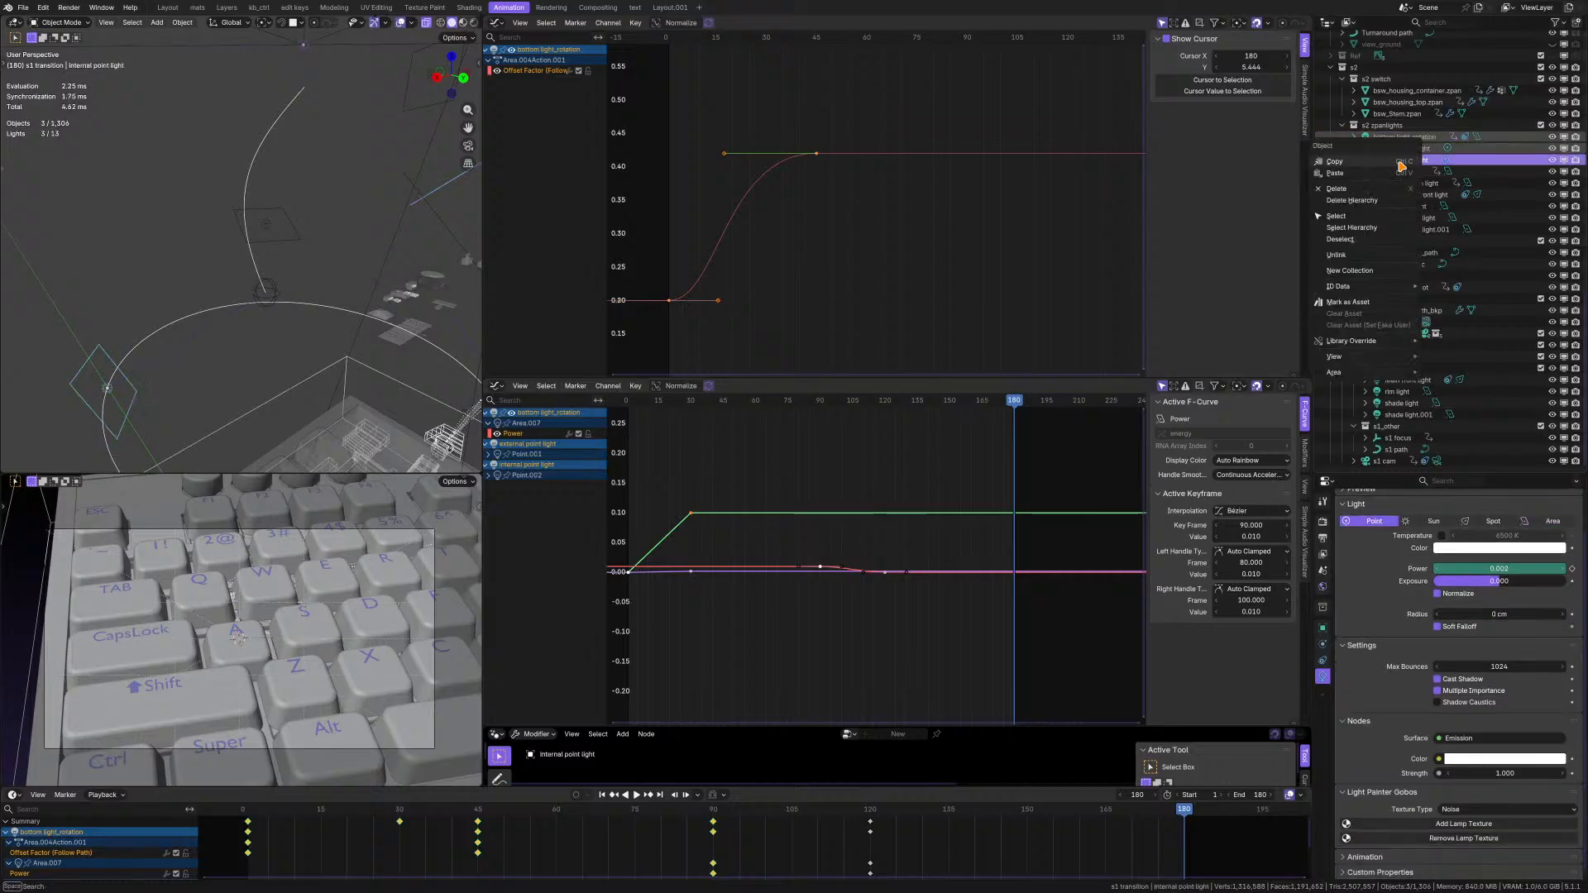
key("ctrl+F2")
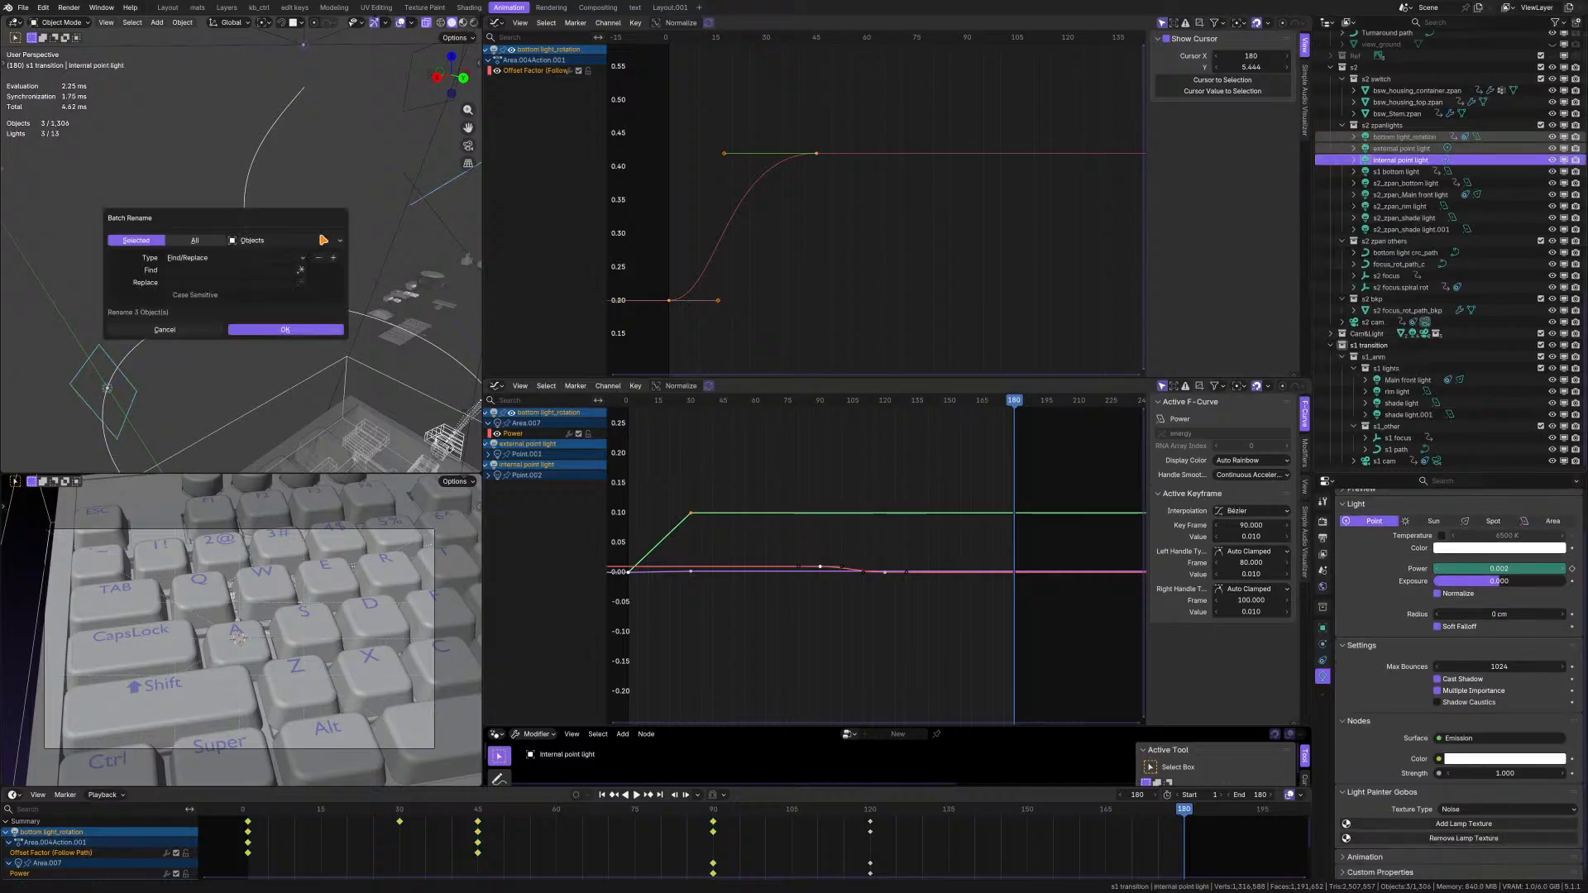
left_click(239, 258)
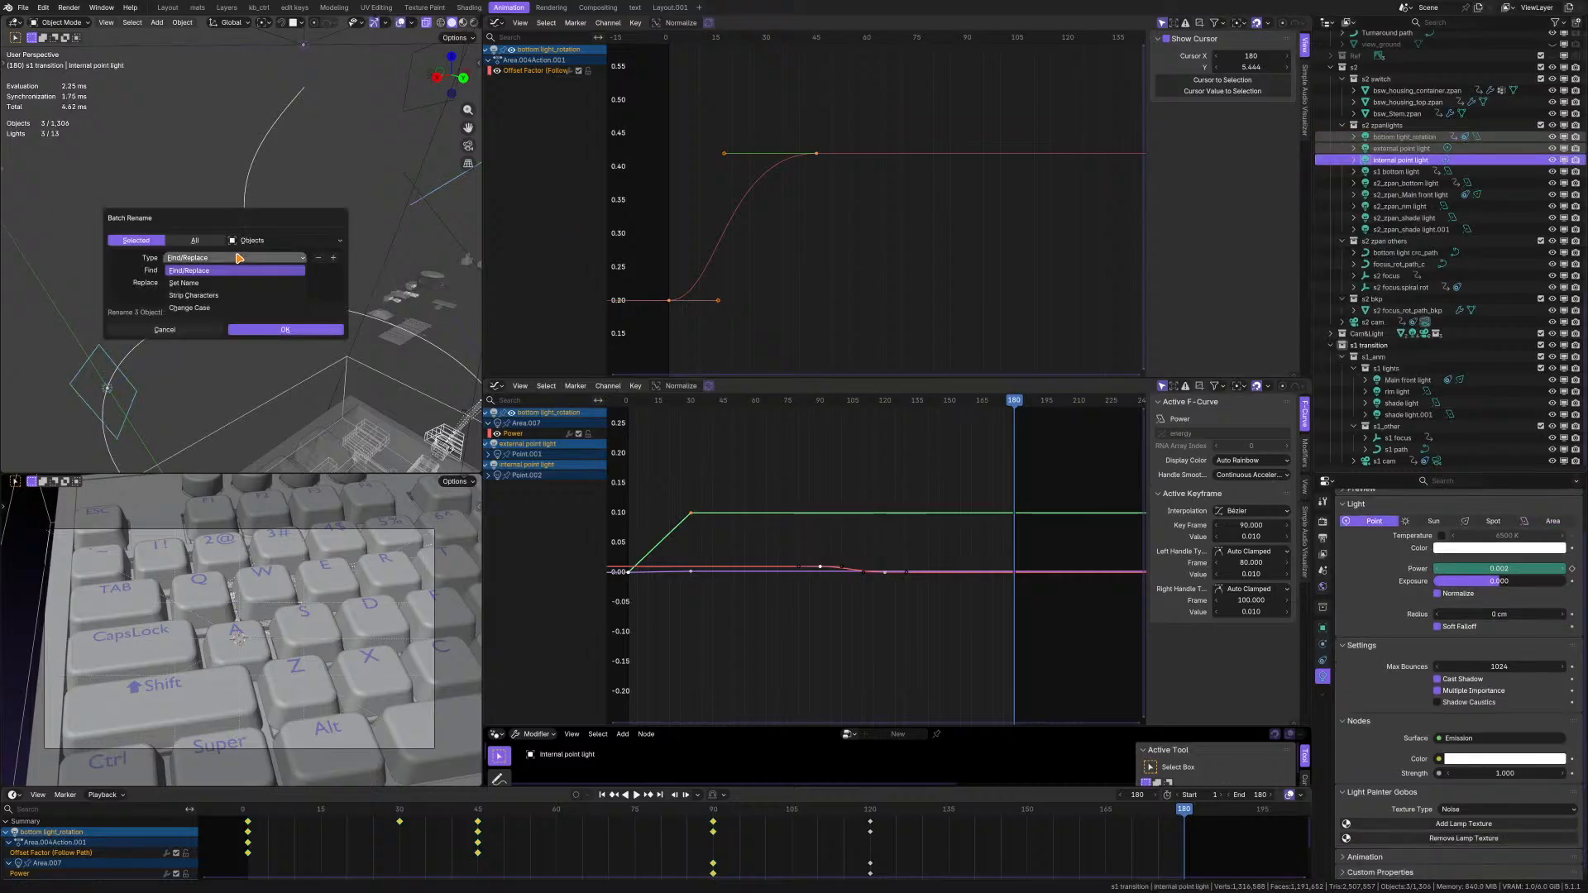
left_click(195, 286)
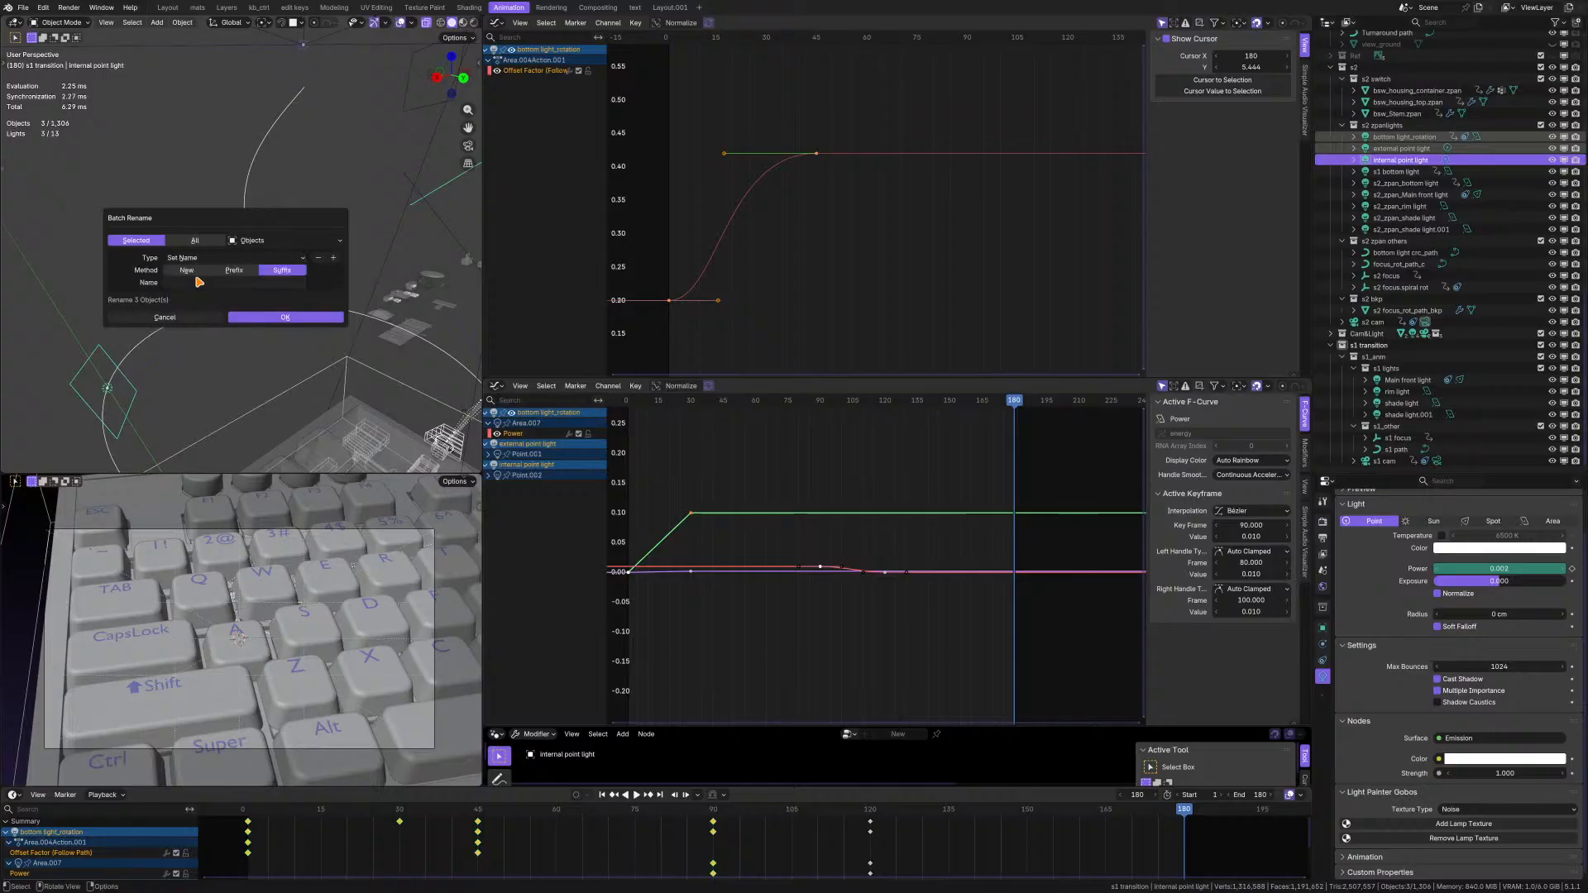
left_click(237, 271)
left_click(213, 281)
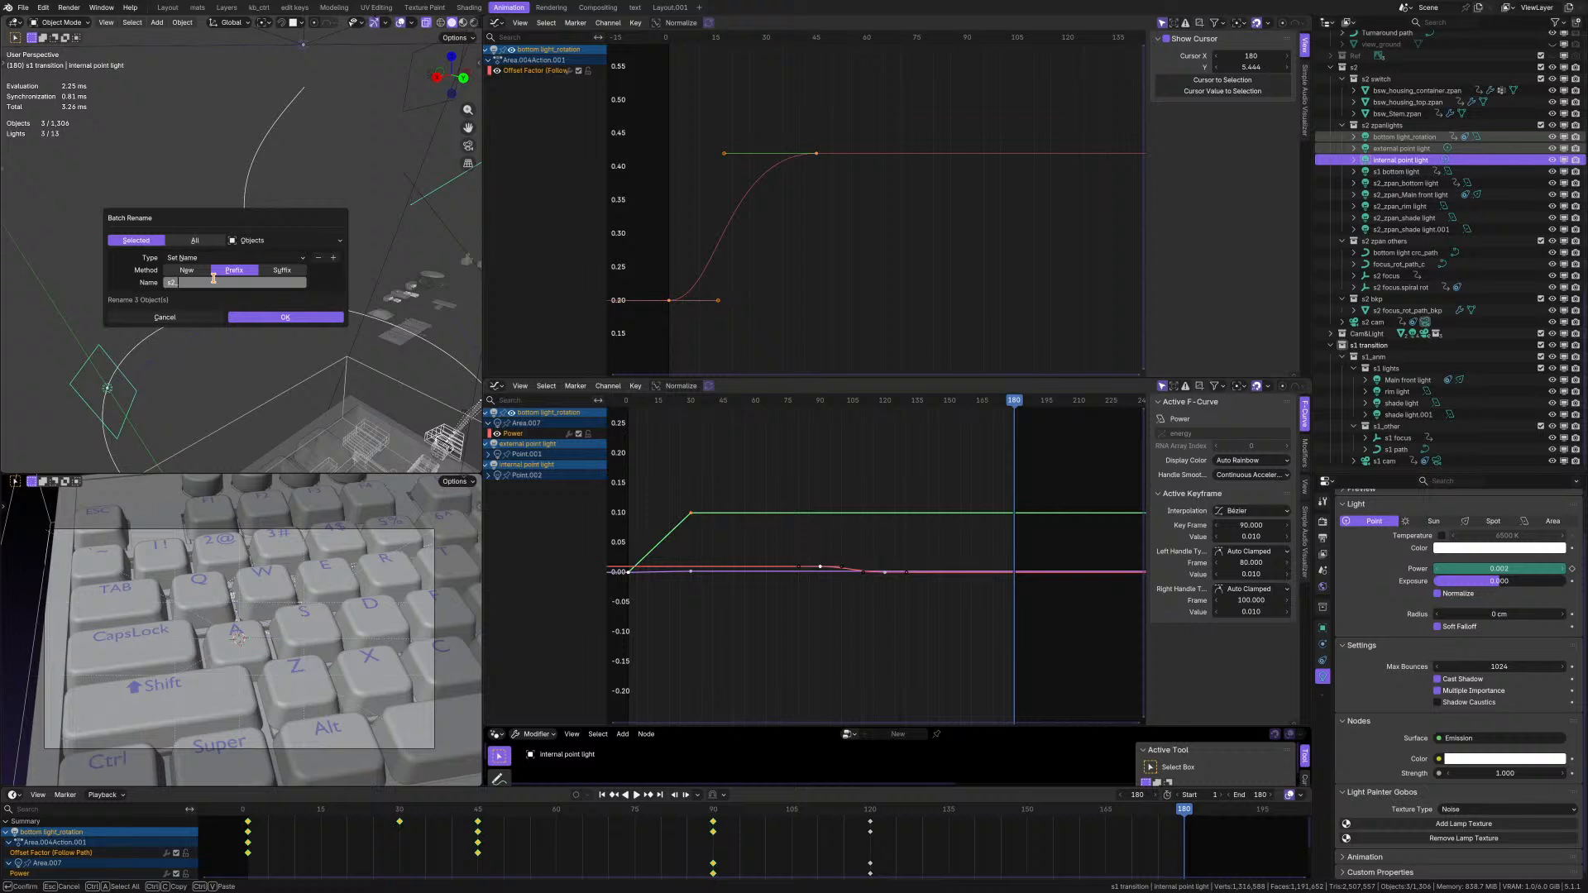
left_click(272, 315)
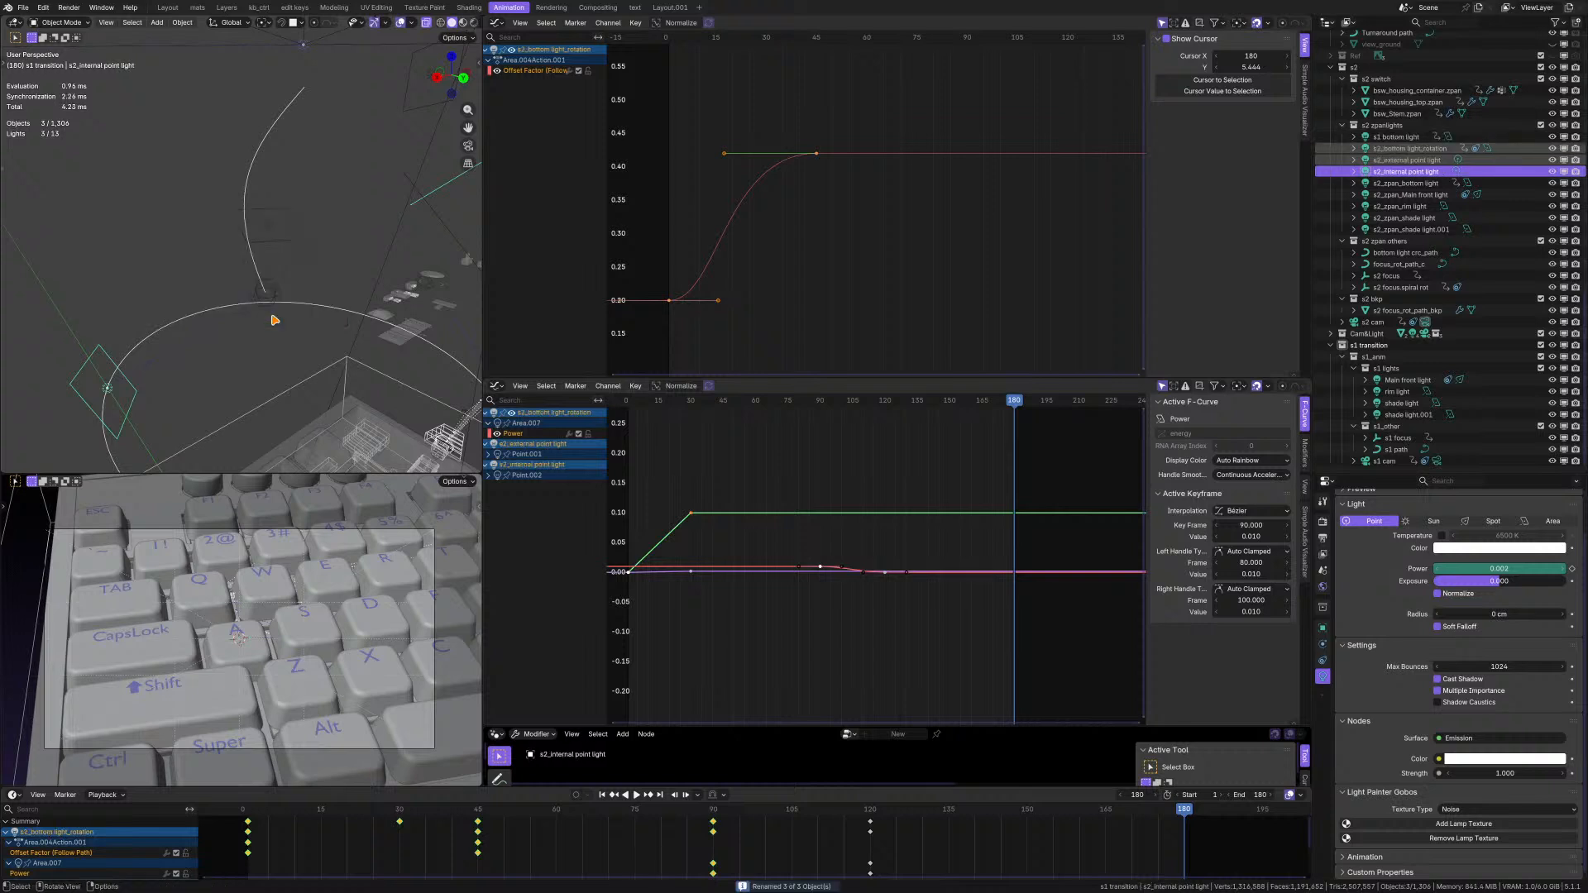
left_click(274, 317)
- Compare the placement and power curves of the s1 bottom light, s2_zpan_bottom light and s2_bottom light_rotation
left_click(1404, 137)
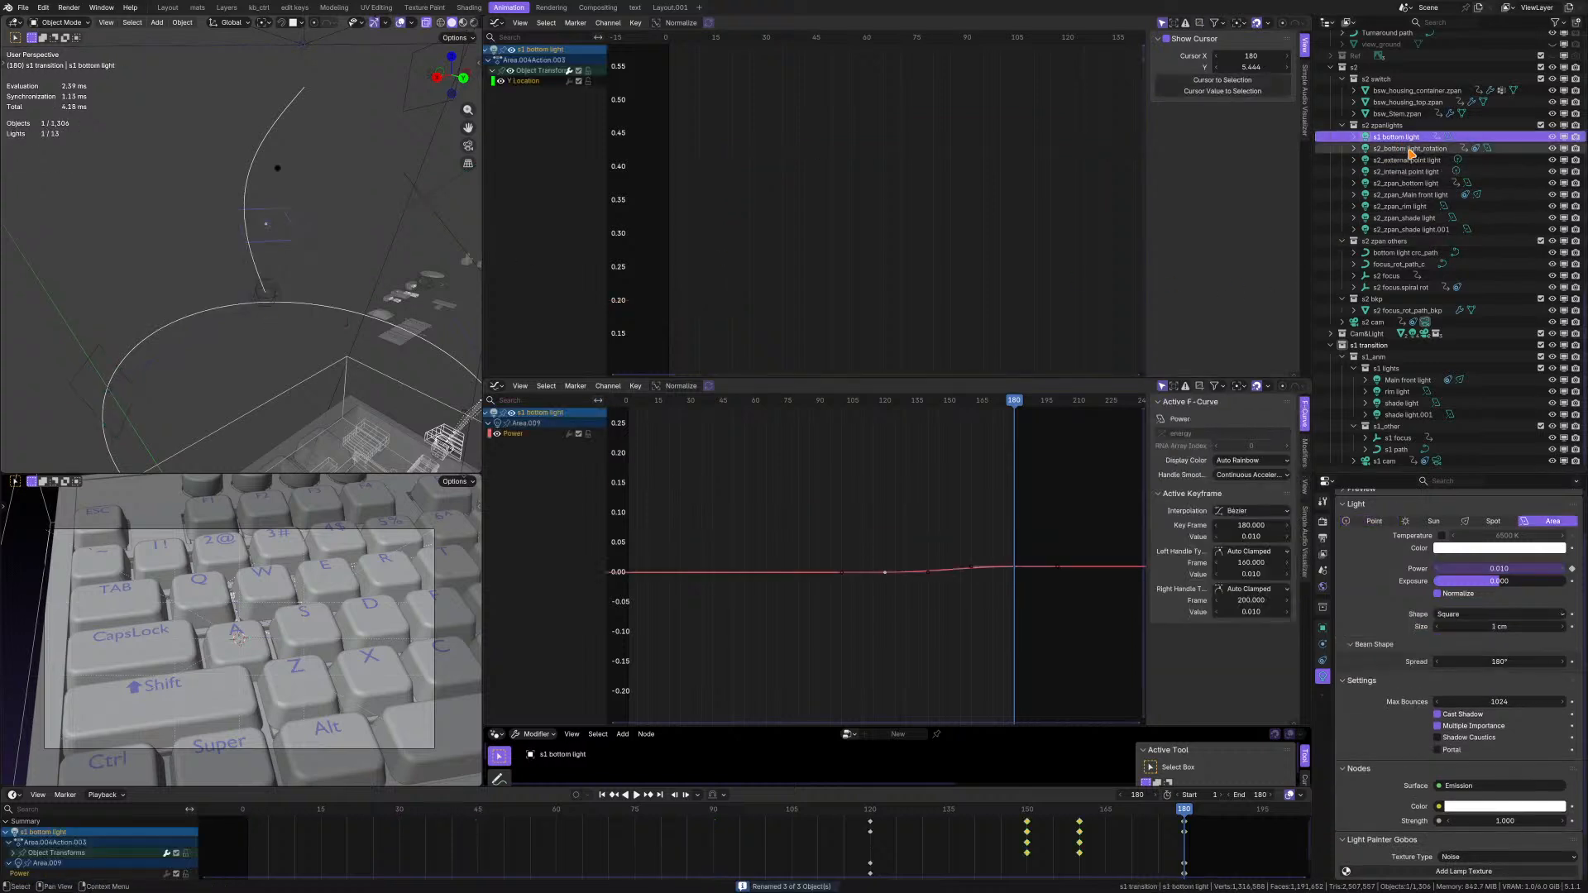
left_click(1411, 150, "shift")
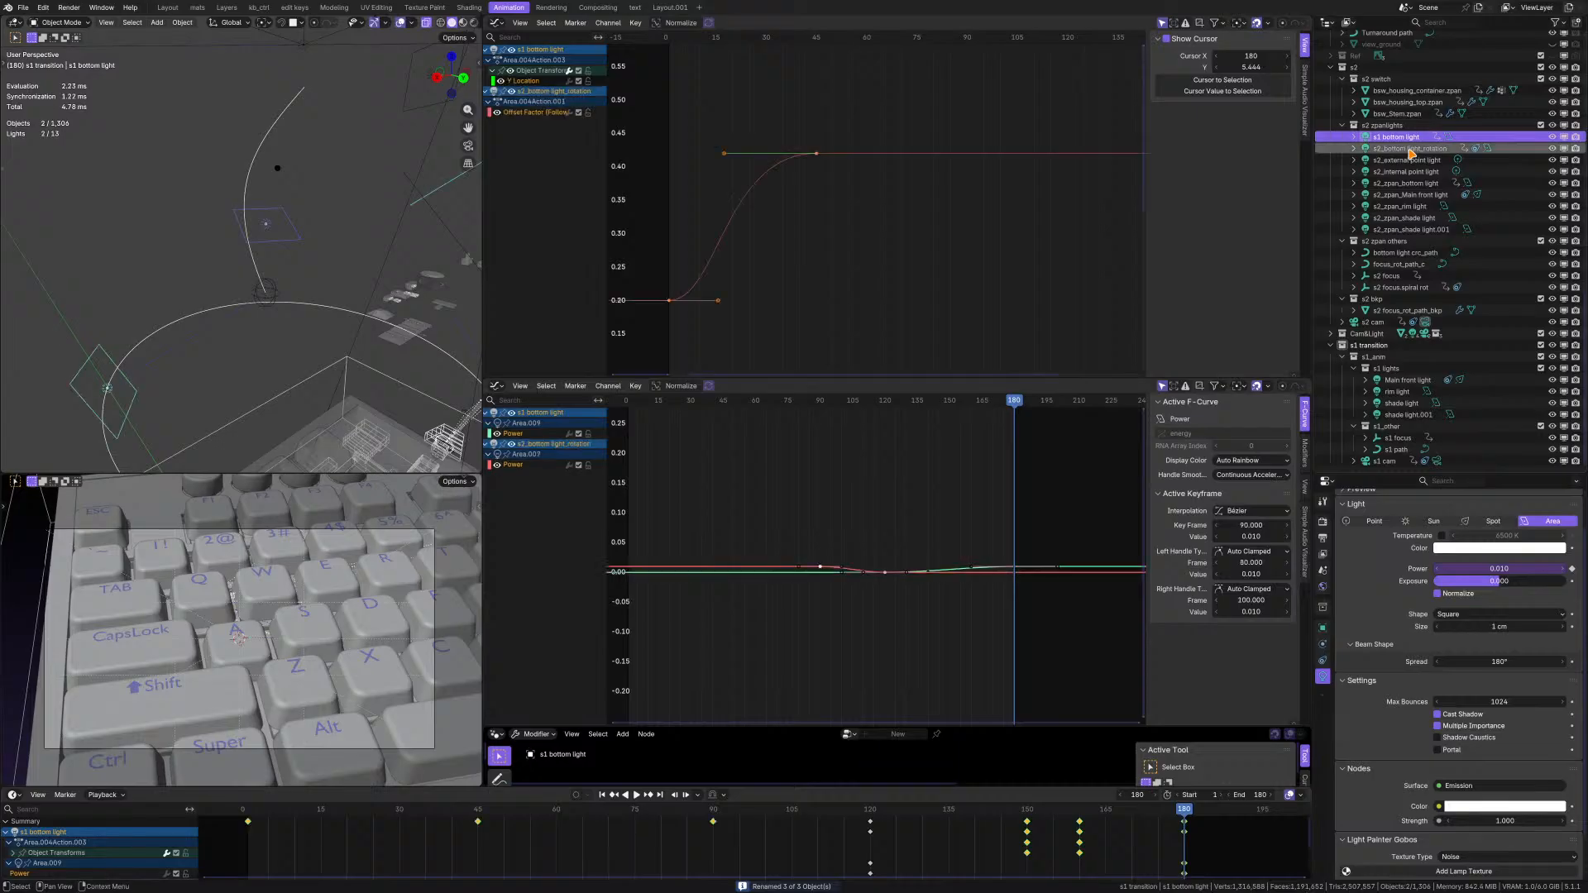
middle_click_drag(327, 263, 341, 245)
left_click(330, 240)
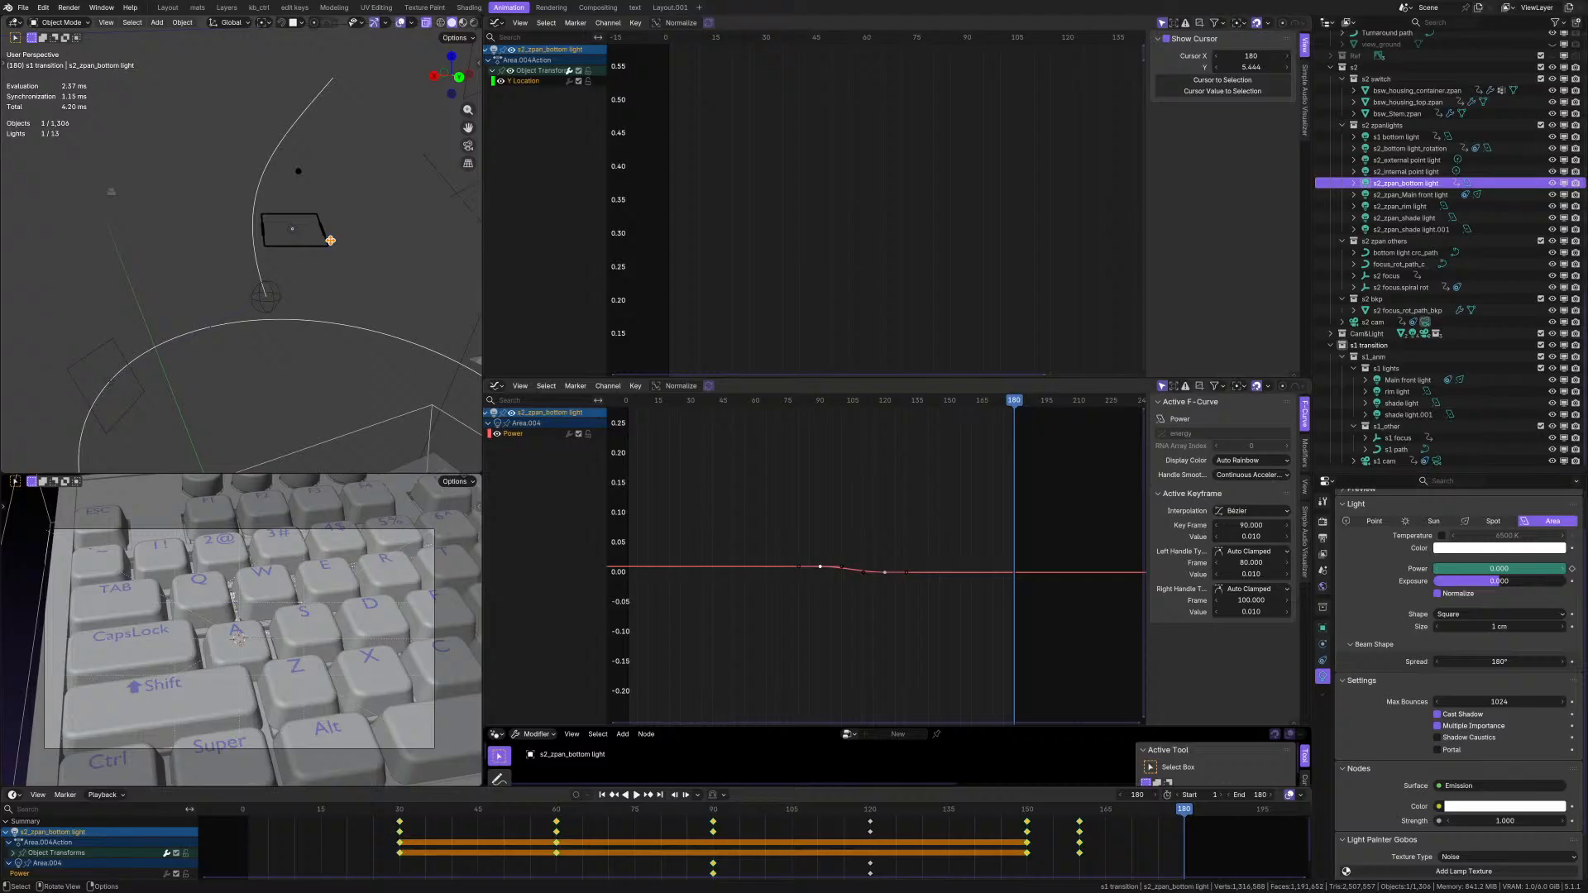
left_click(124, 352)
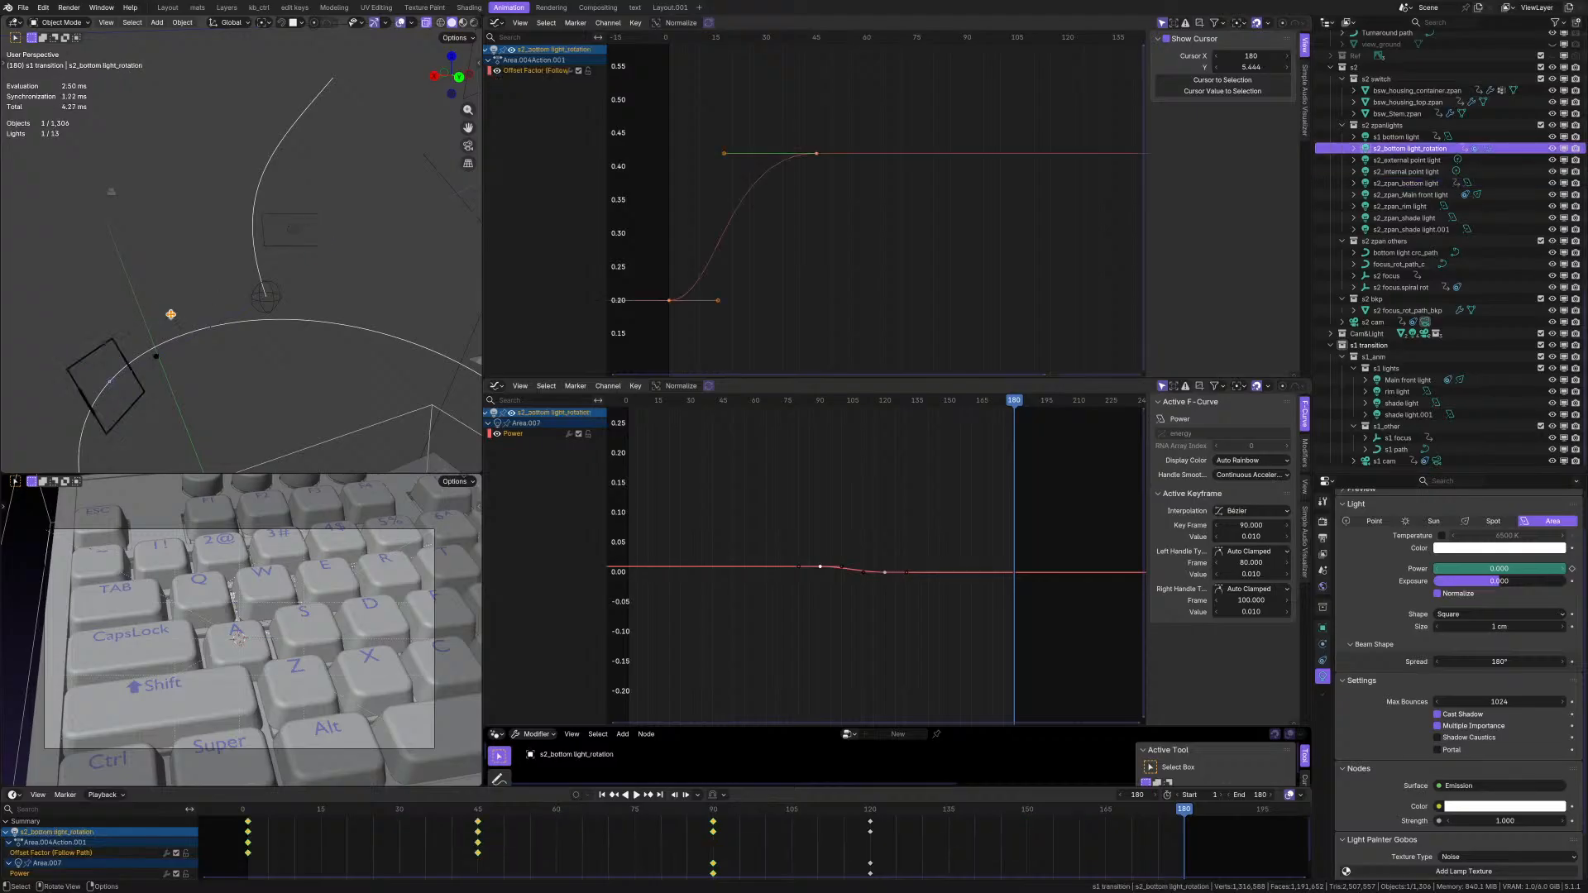
left_click(323, 234)
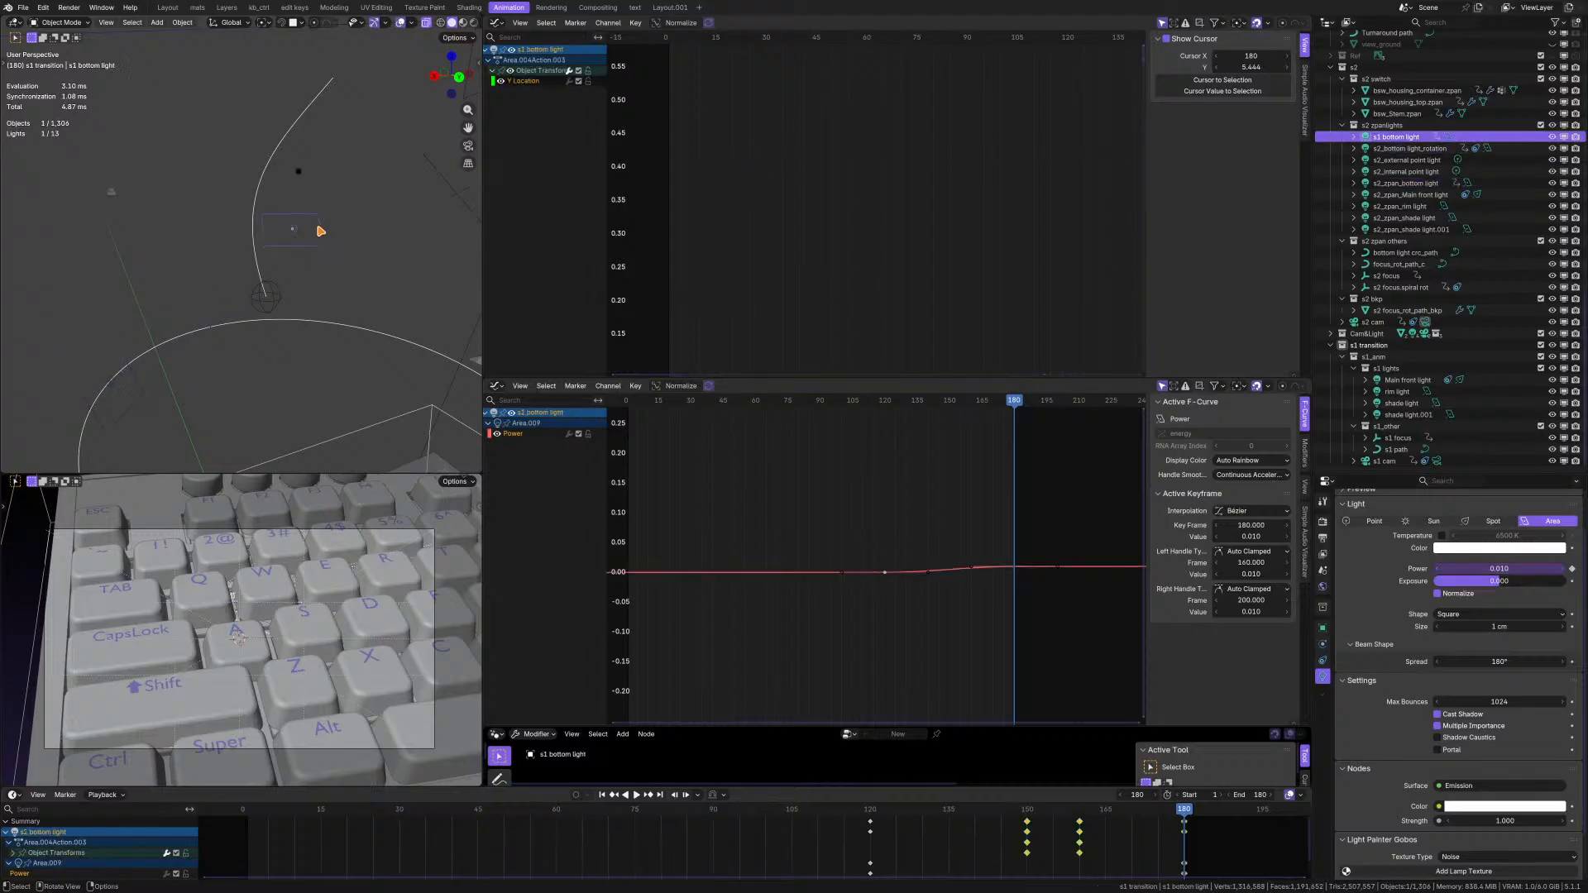
left_click(116, 346)
key("r")
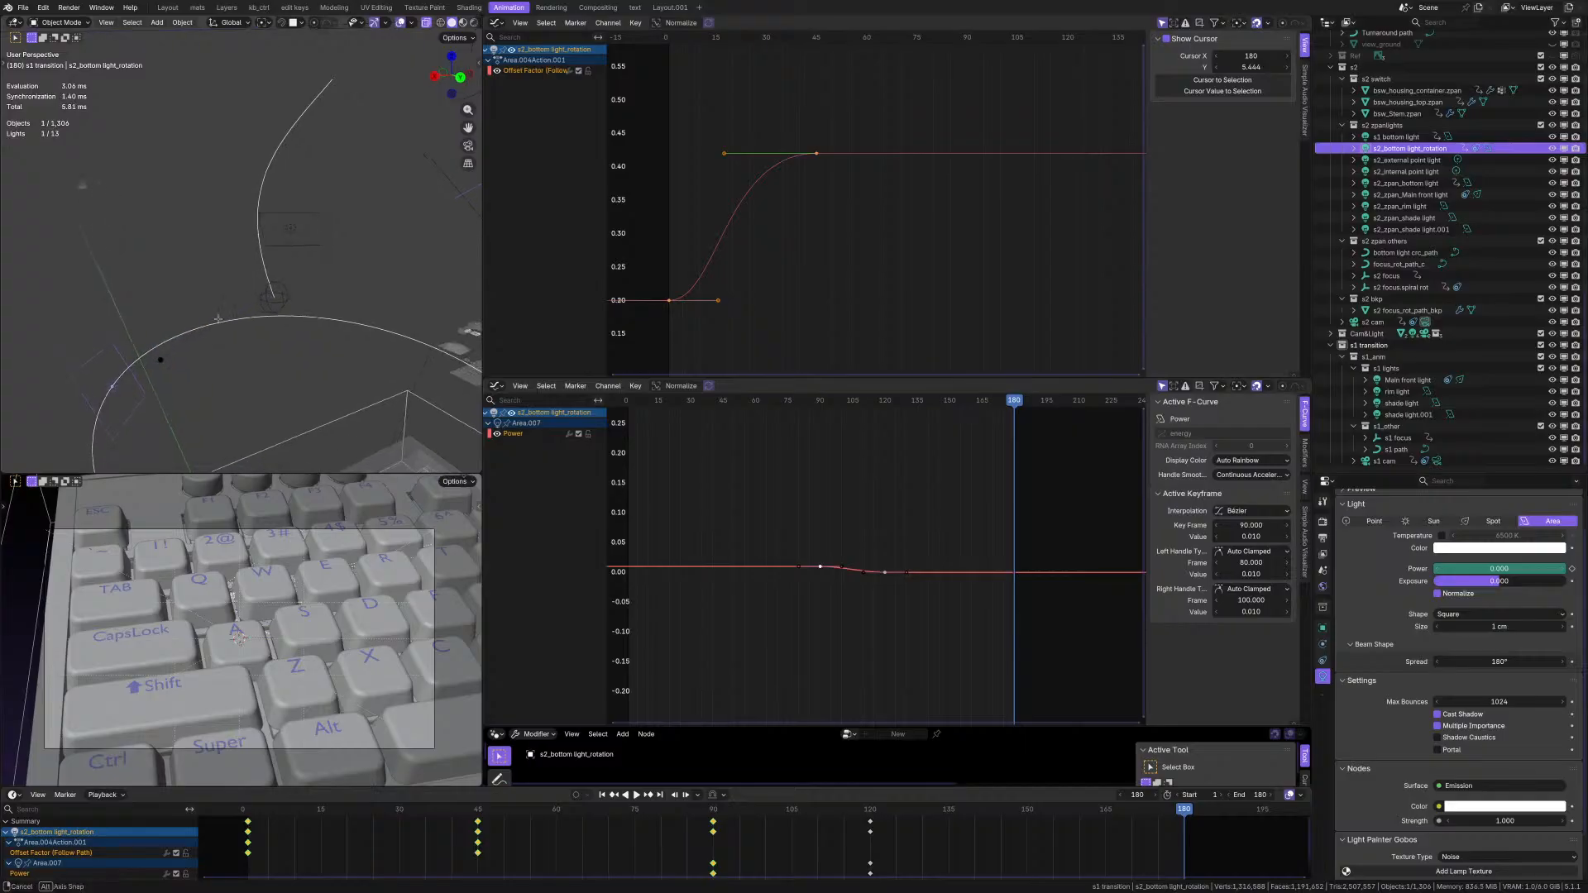
middle_click_drag(239, 297, 253, 301)
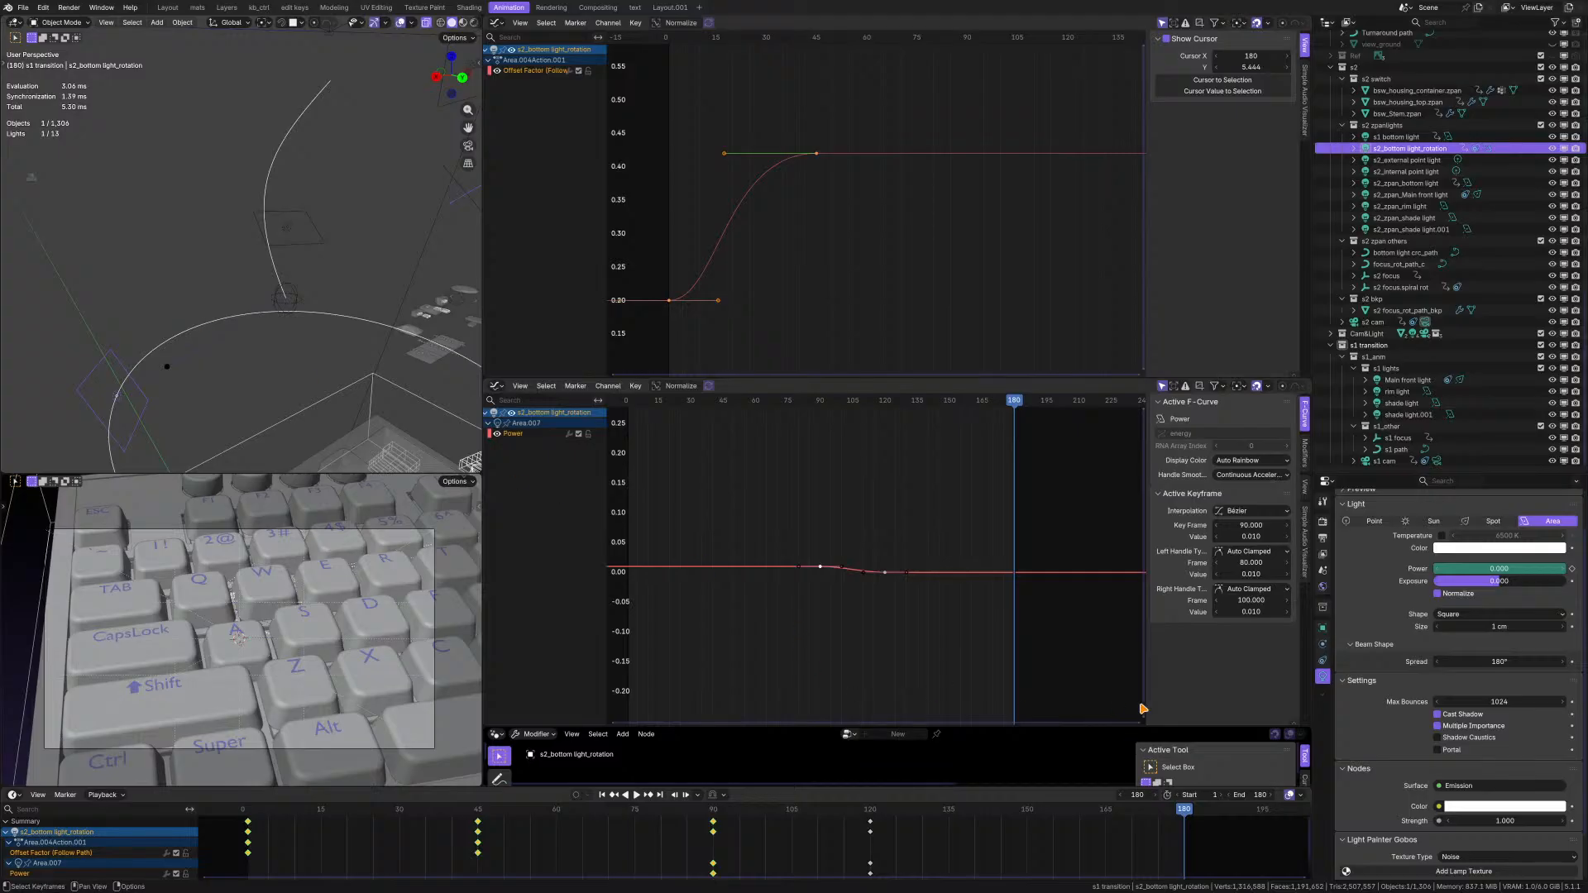
- Open the current frame number for editing
left_click(1141, 795)
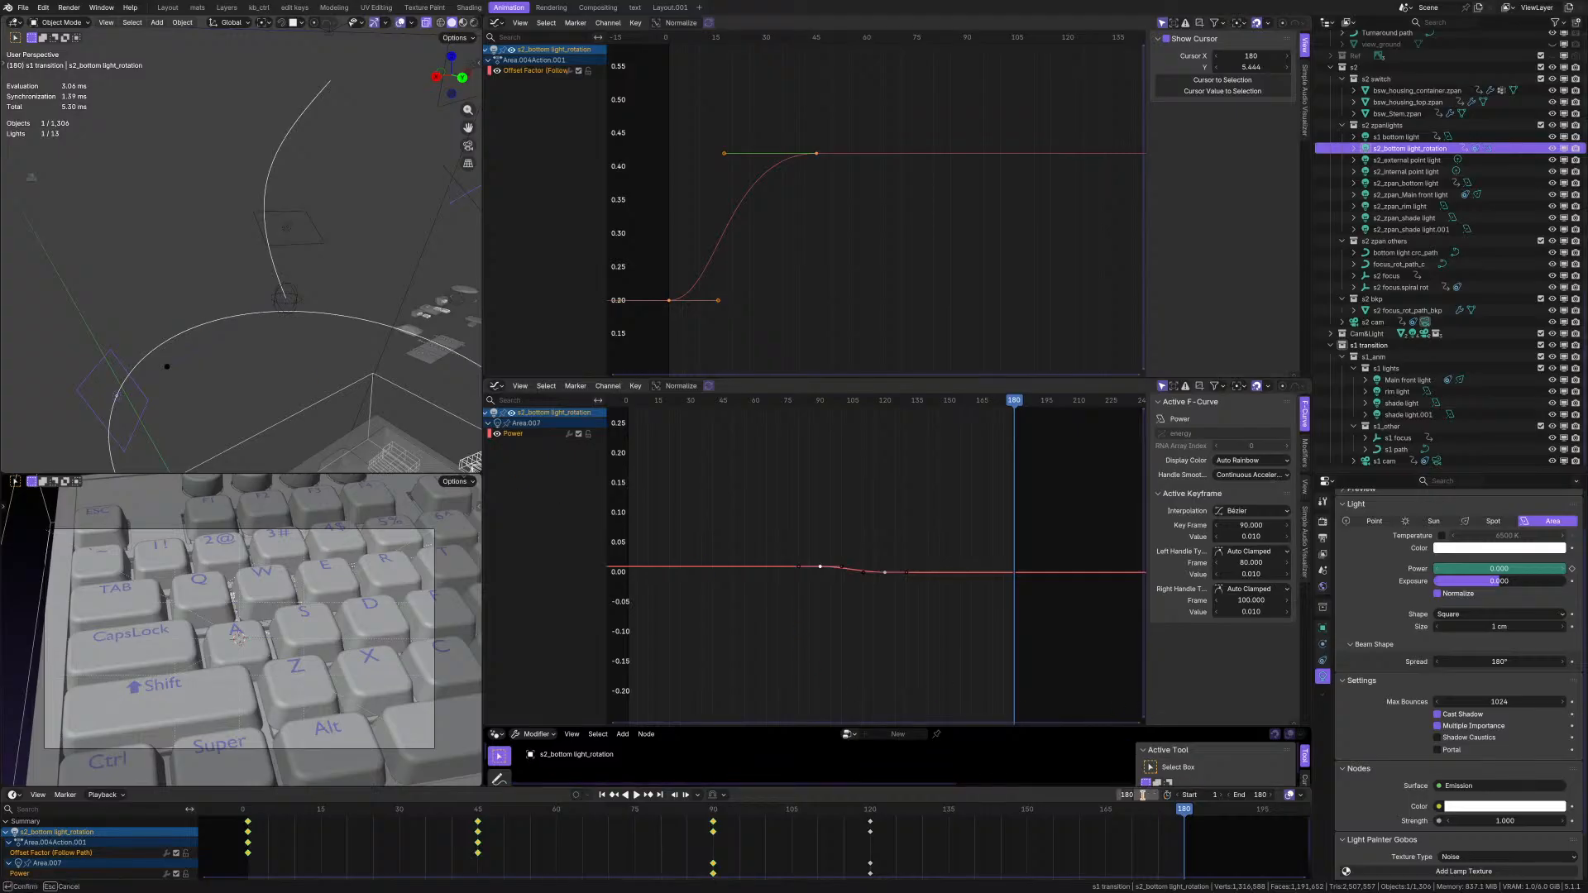